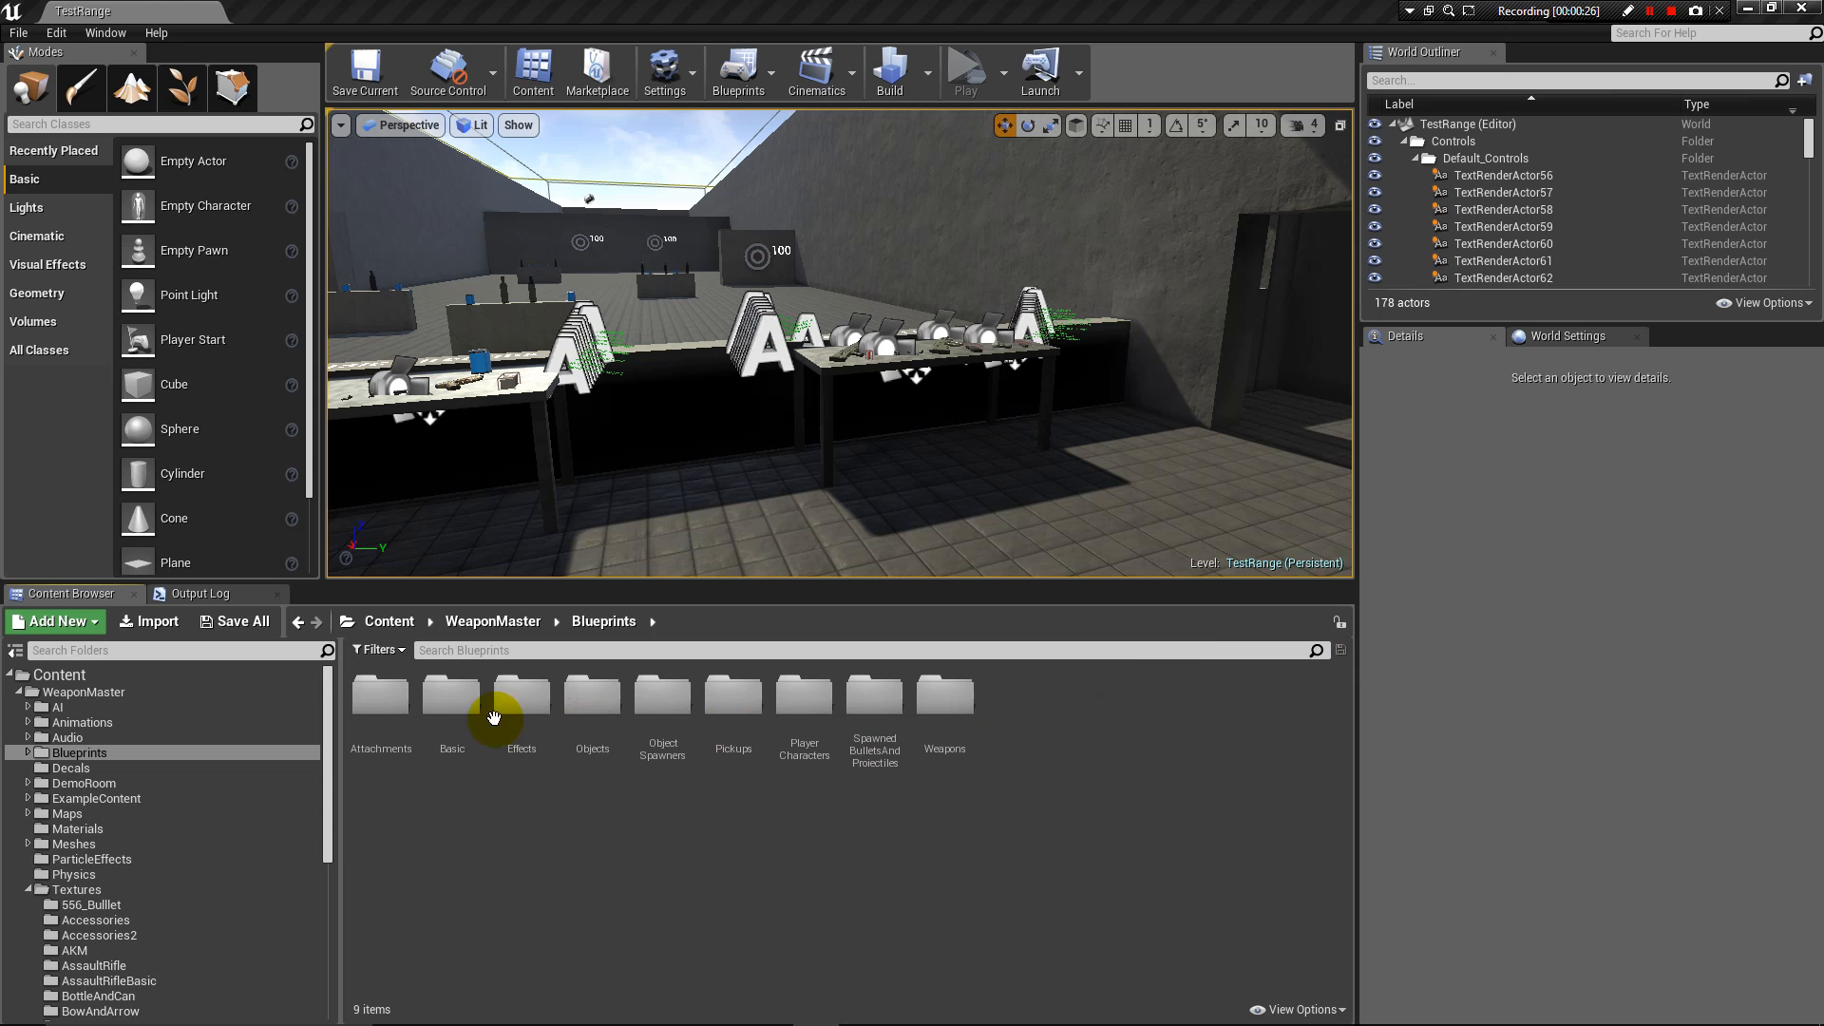
Look through the Basic and Weapons blueprint folders, check the Pistol subfolder and return to the Weapons folder.
{"action": "double_click", "coordinate": [454, 700]}
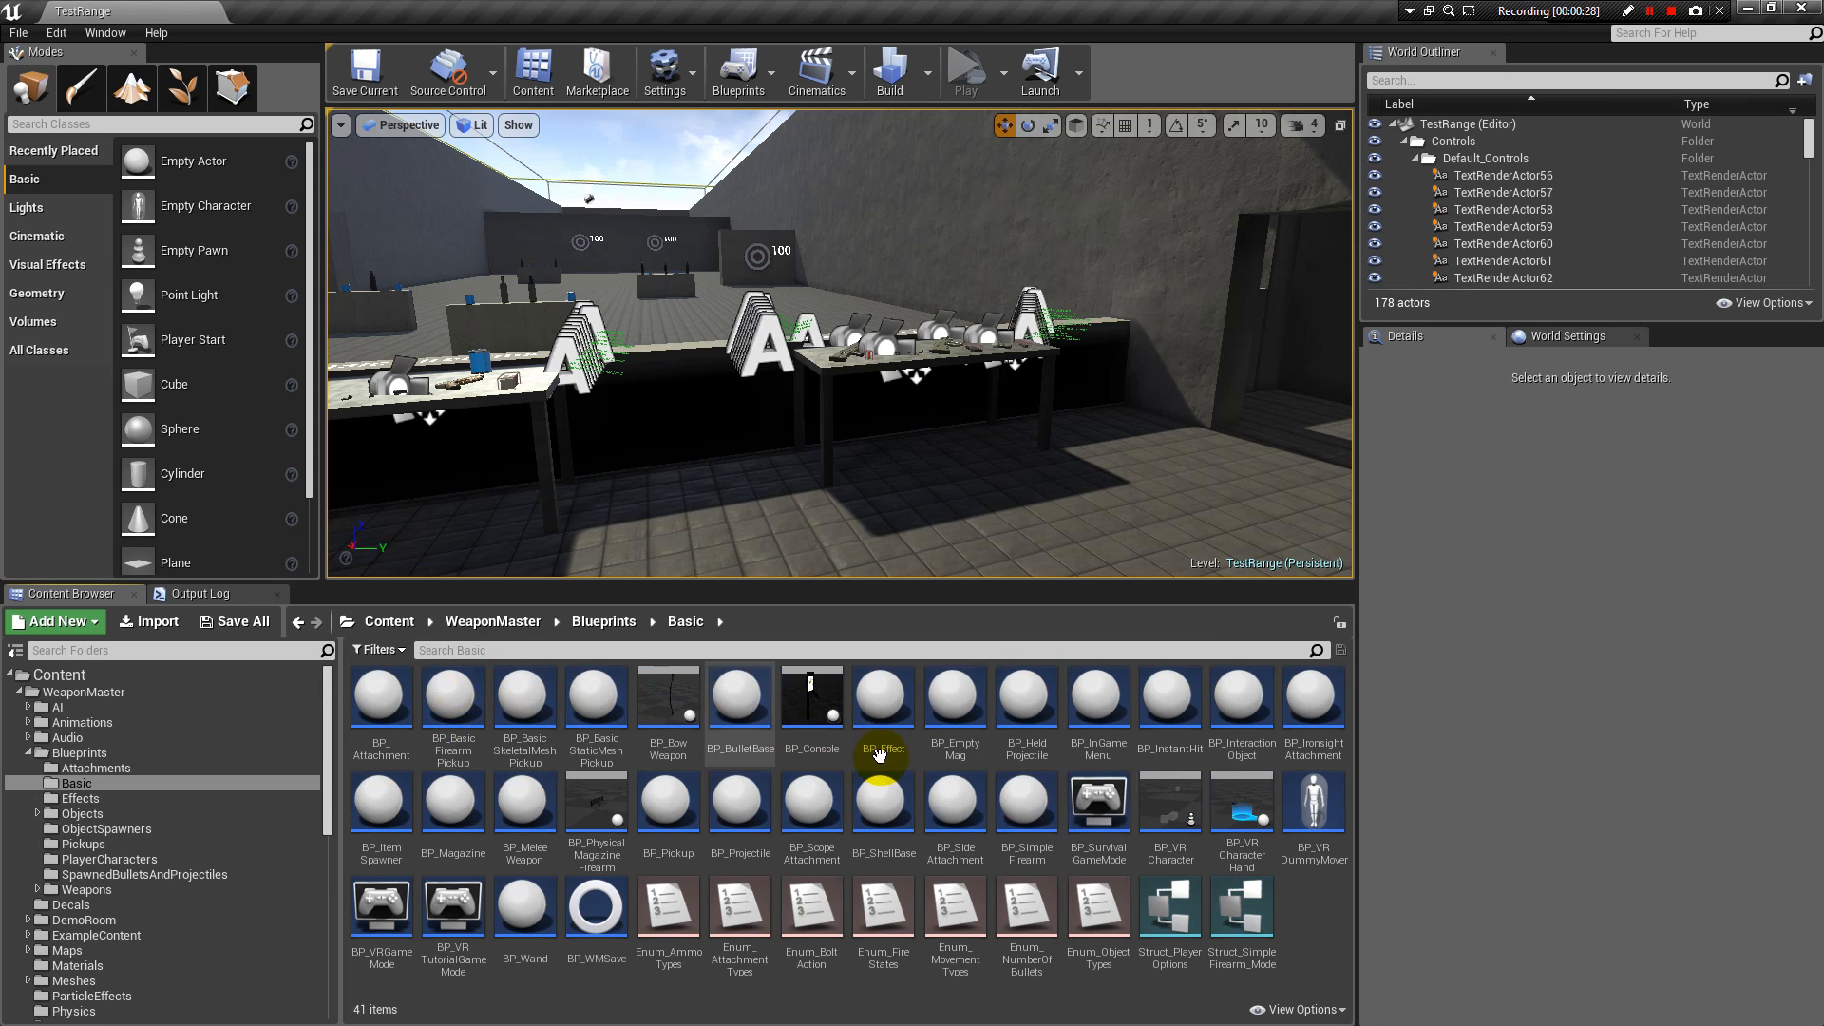
{"action": "left_click", "coordinate": [603, 623]}
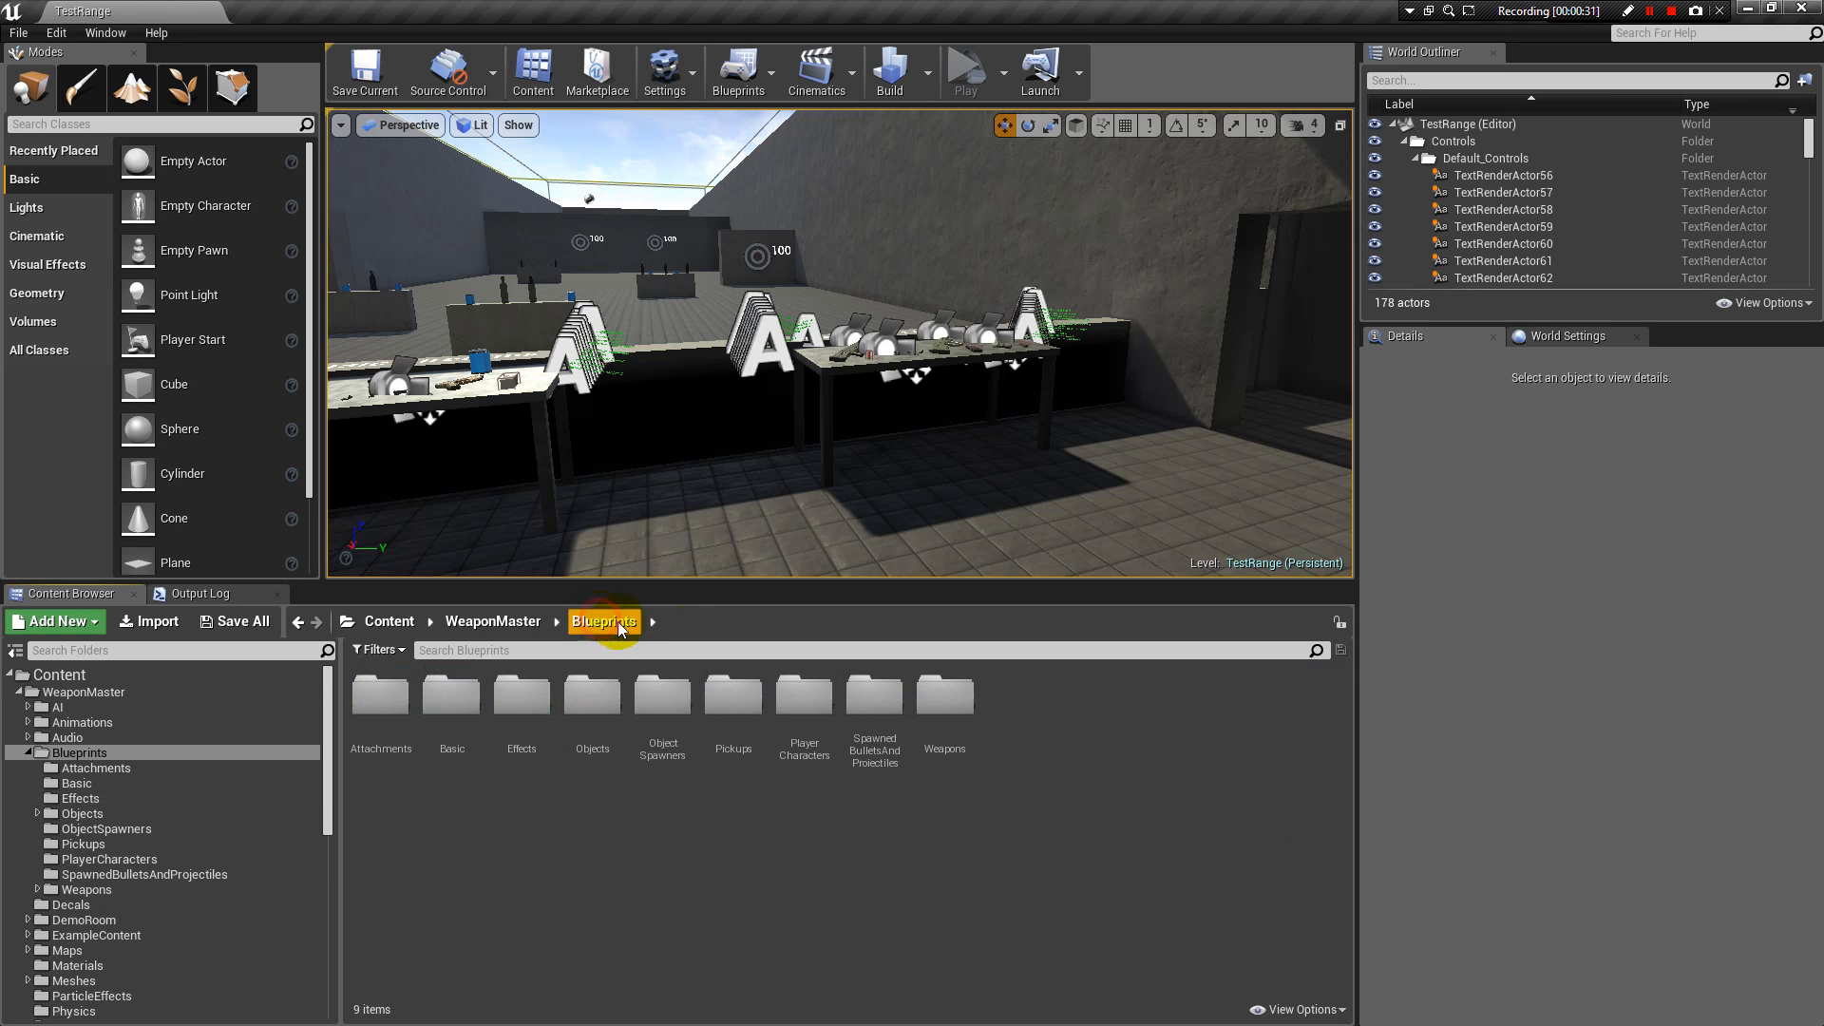
{"action": "double_click", "coordinate": [958, 711]}
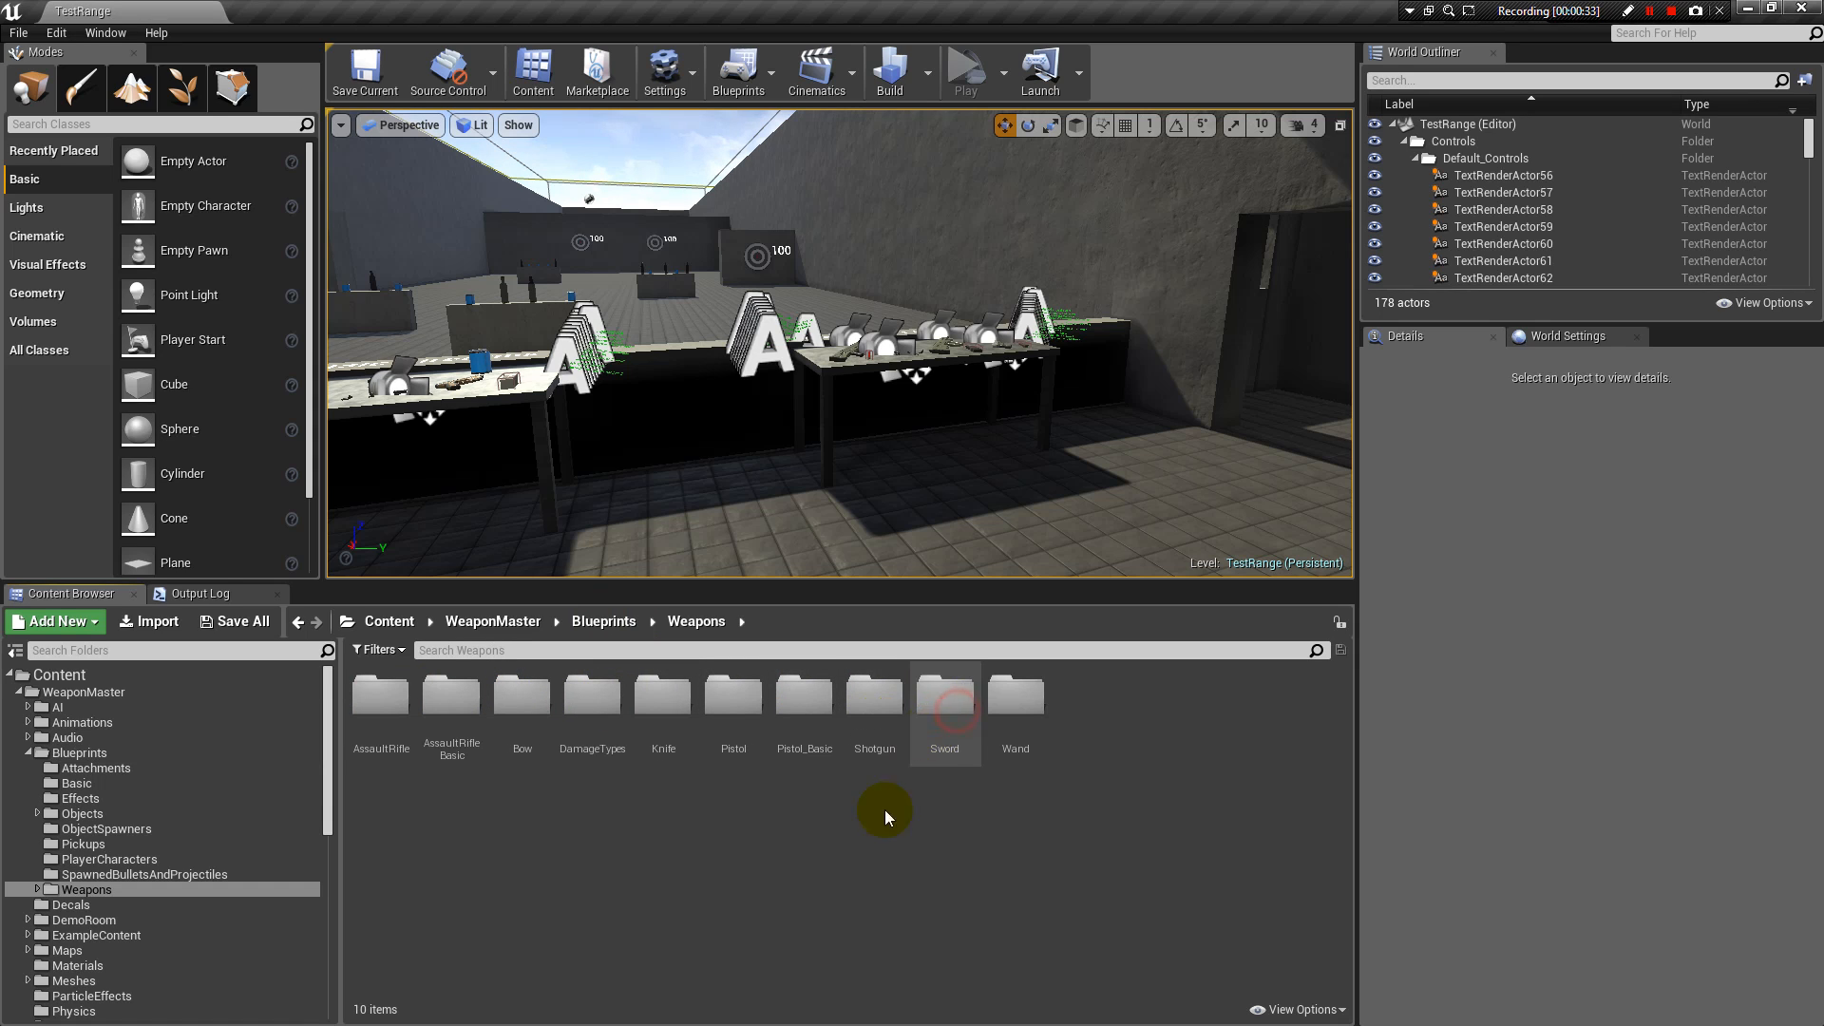
{"action": "double_click", "coordinate": [731, 729]}
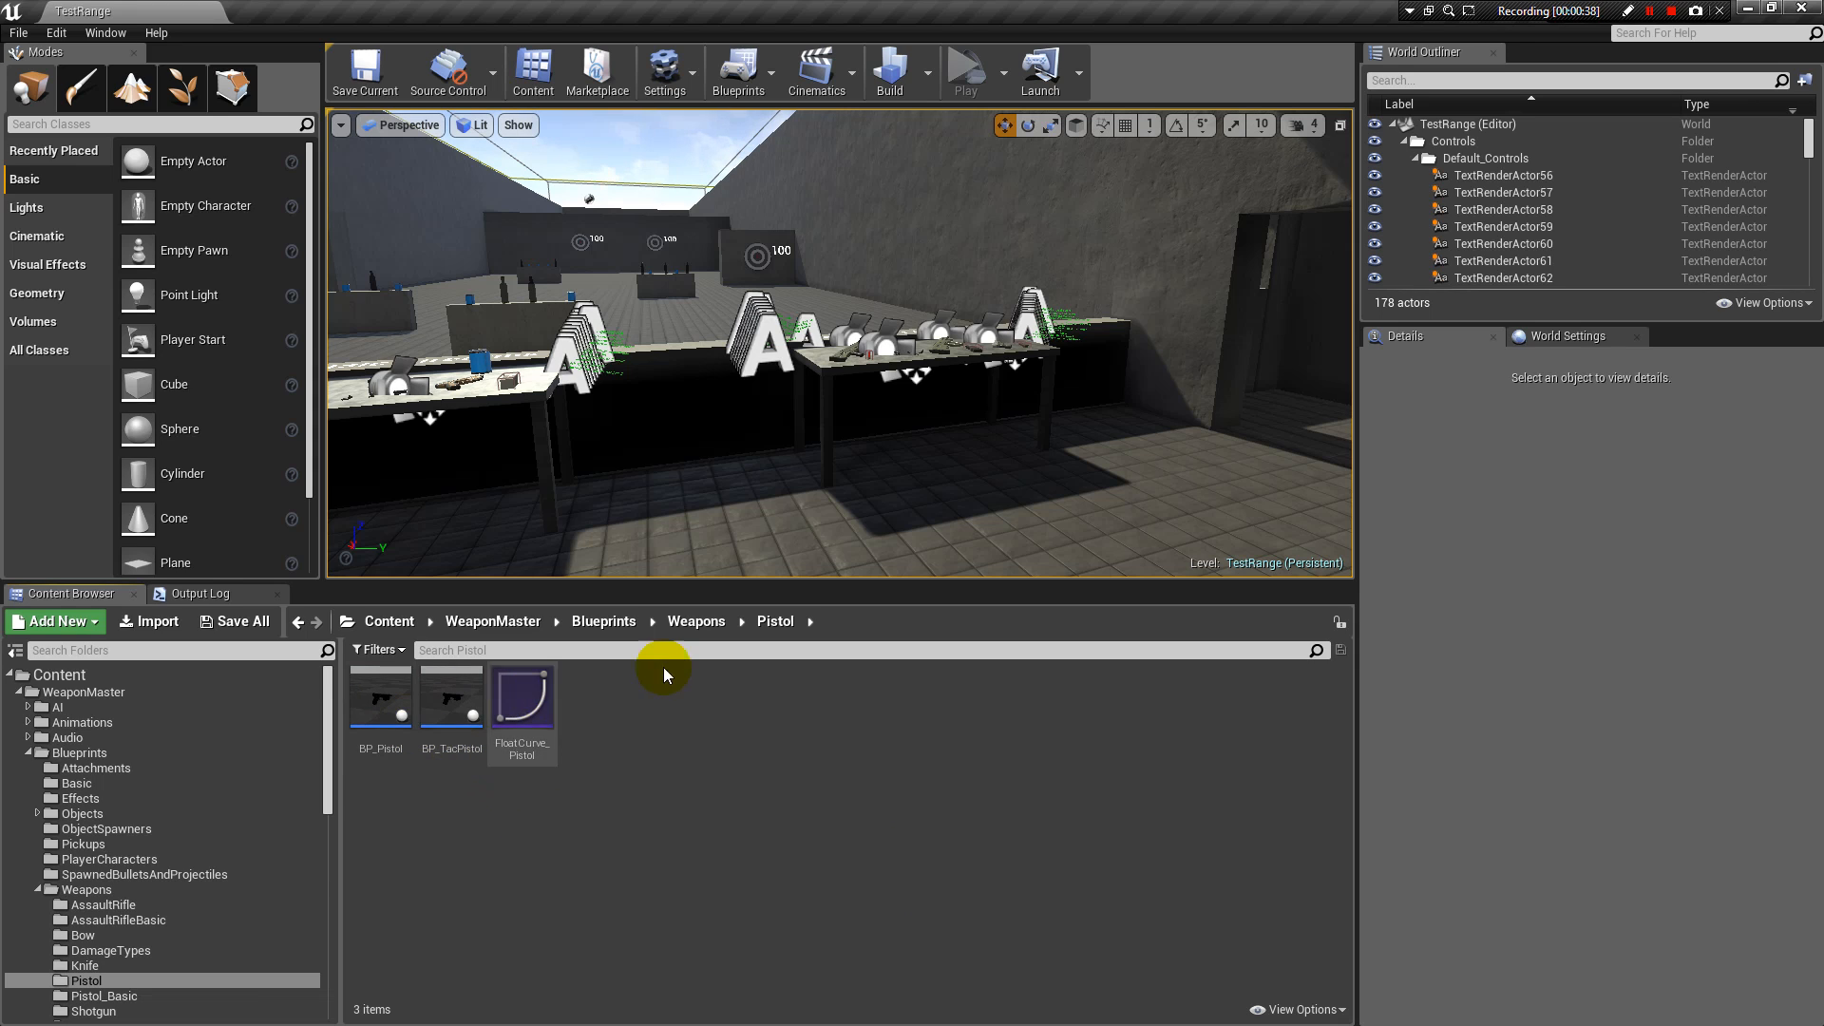
{"action": "left_click", "coordinate": [695, 622]}
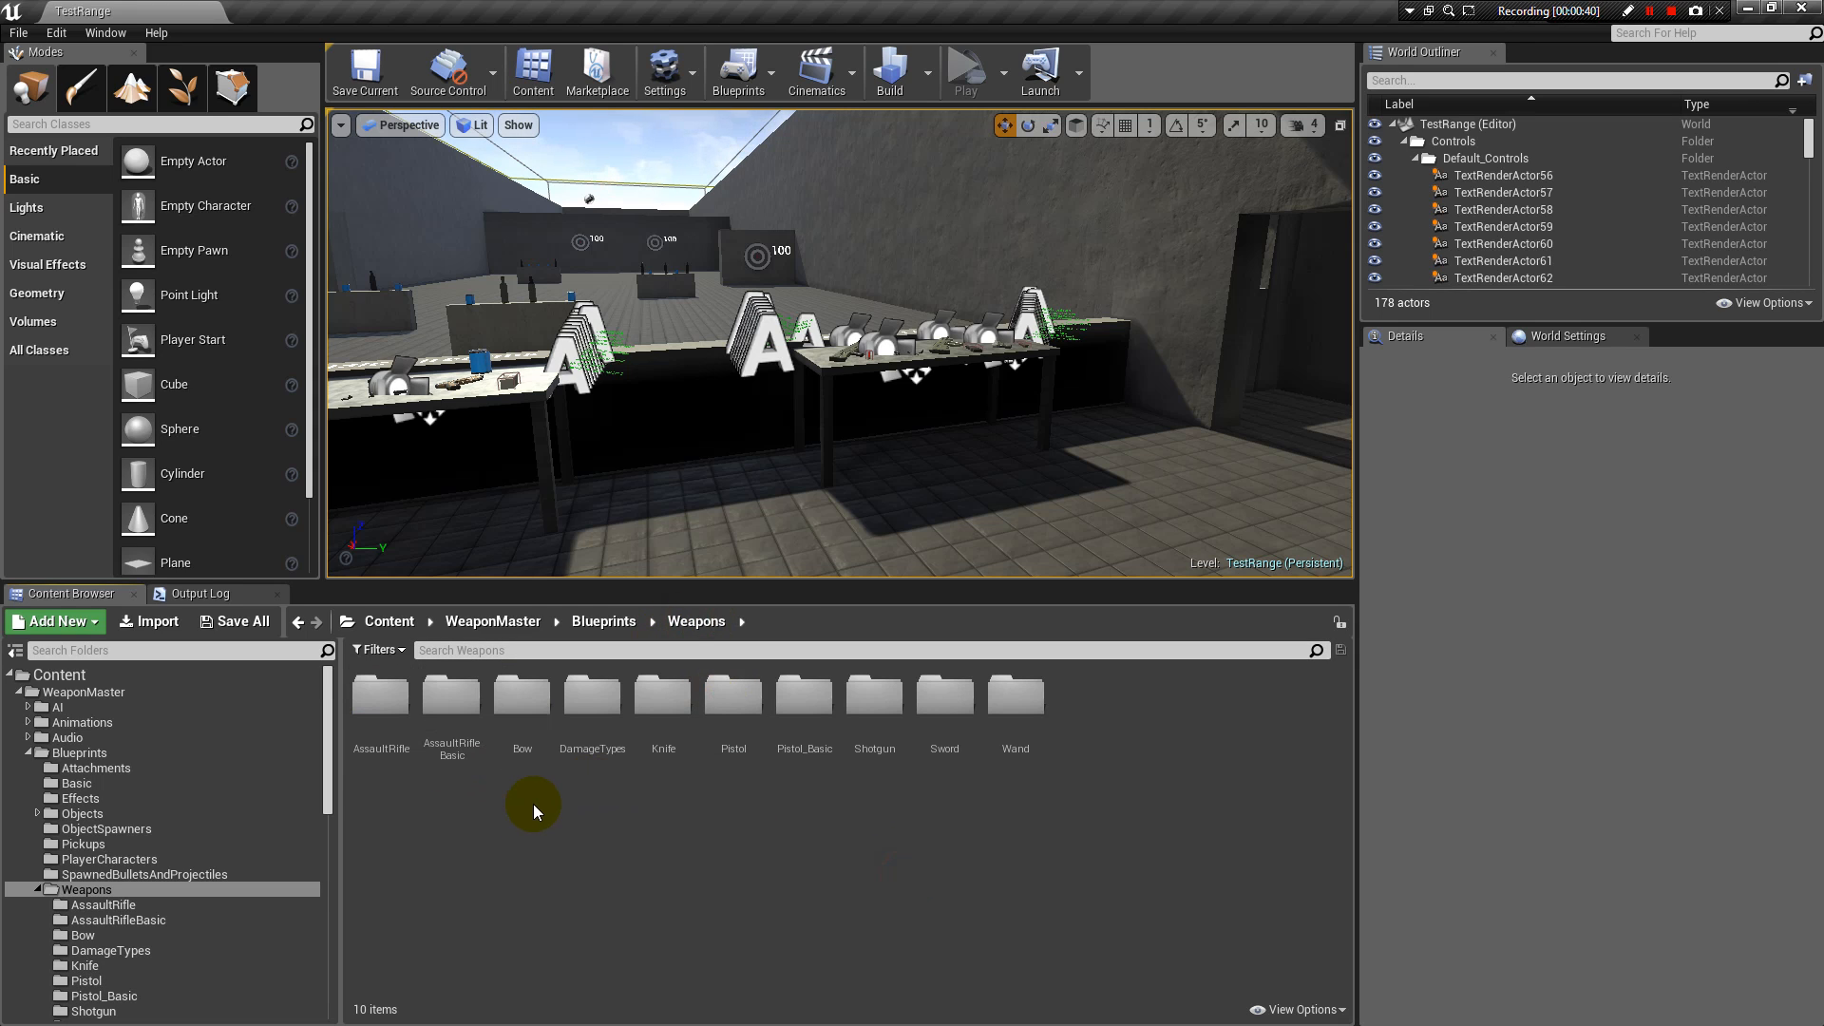
Create a new folder named AKM inside the Weapons folder.
{"action": "right_click", "coordinate": [533, 804]}
{"action": "left_click", "coordinate": [655, 269]}
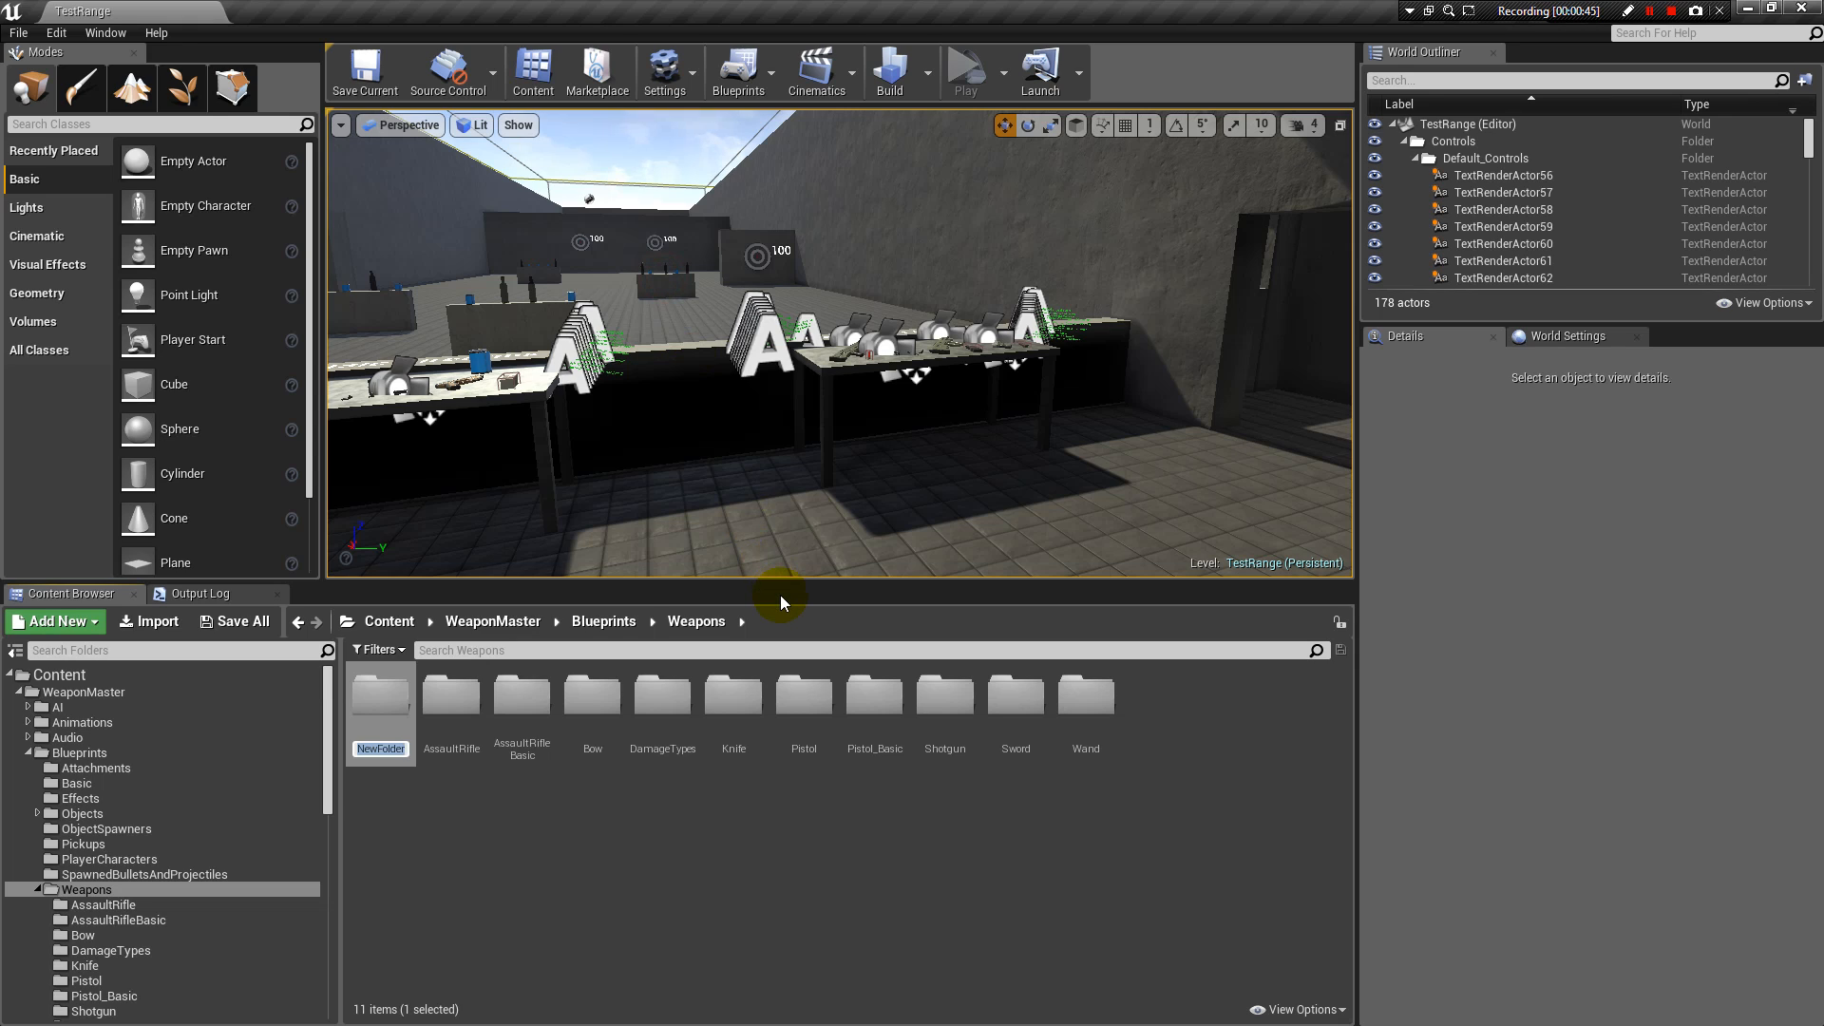
{"action": "key", "text": "Return"}
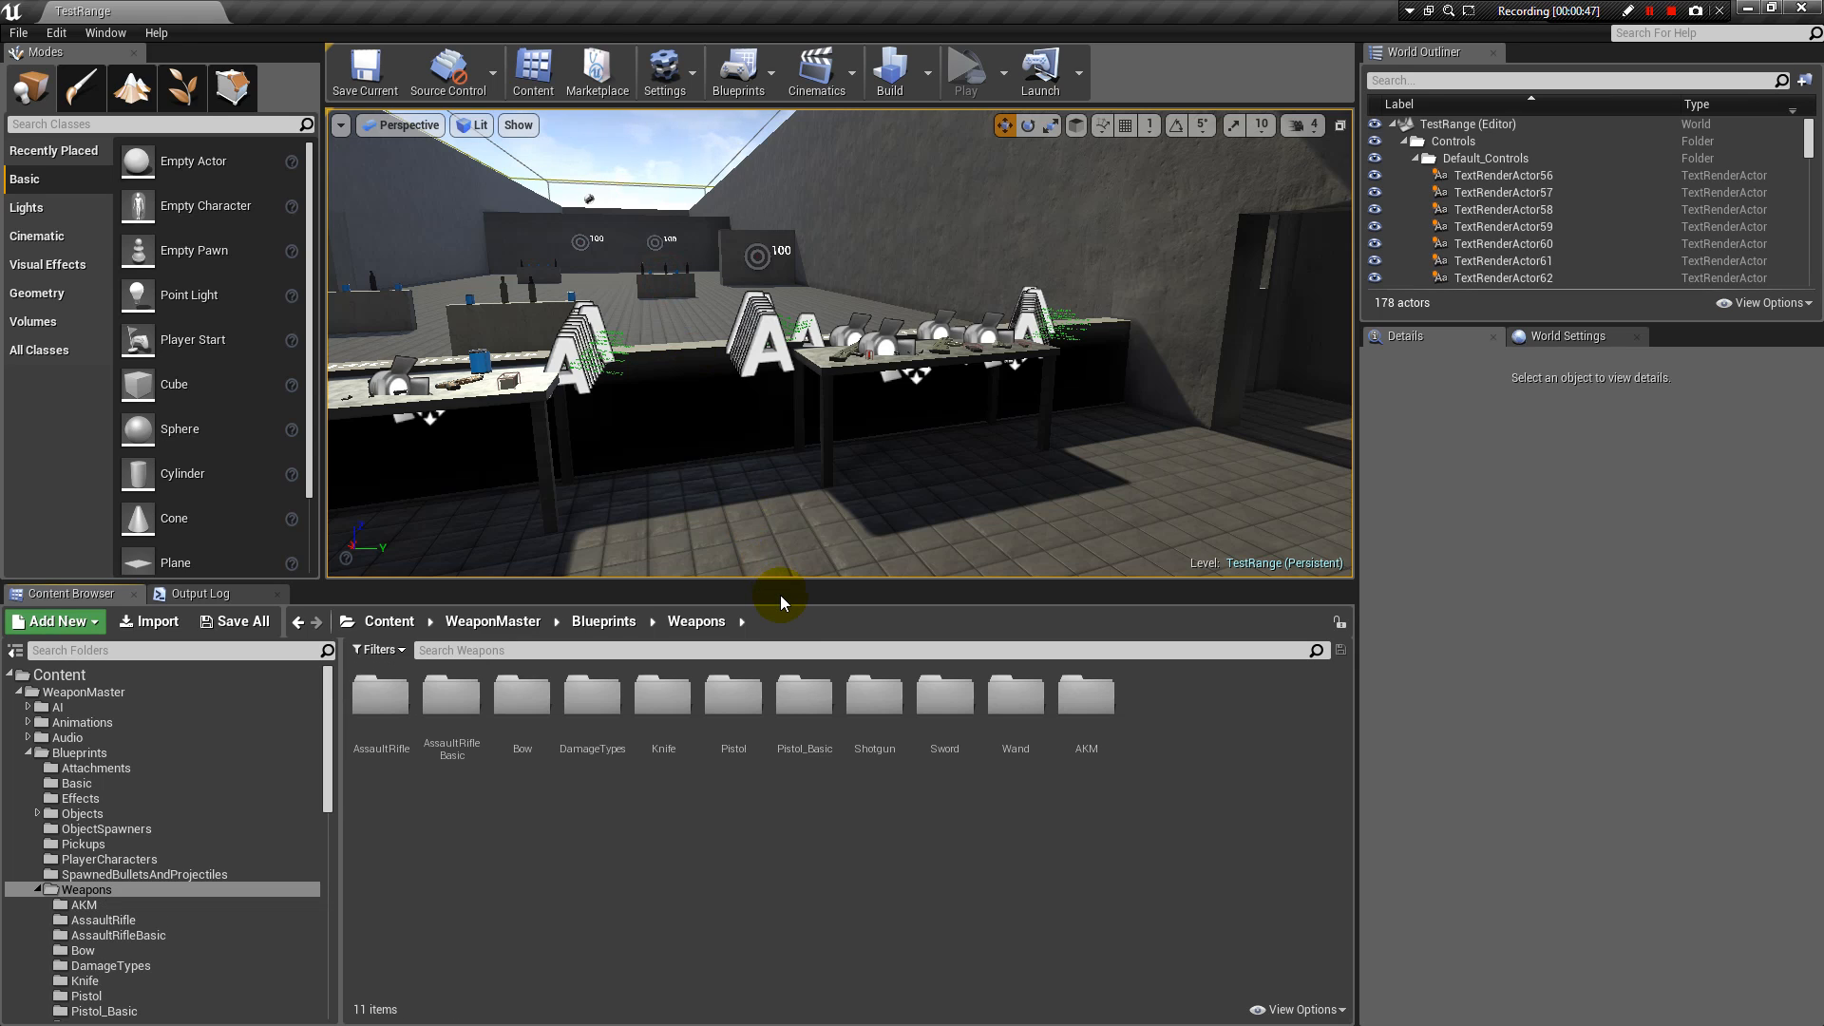
In the AKM folder, create a Blueprint class named BP_AKM with BP_PhysicalMagazineFirearm as its parent, and open it.
{"action": "double_click", "coordinate": [1102, 713]}
{"action": "right_click", "coordinate": [482, 721]}
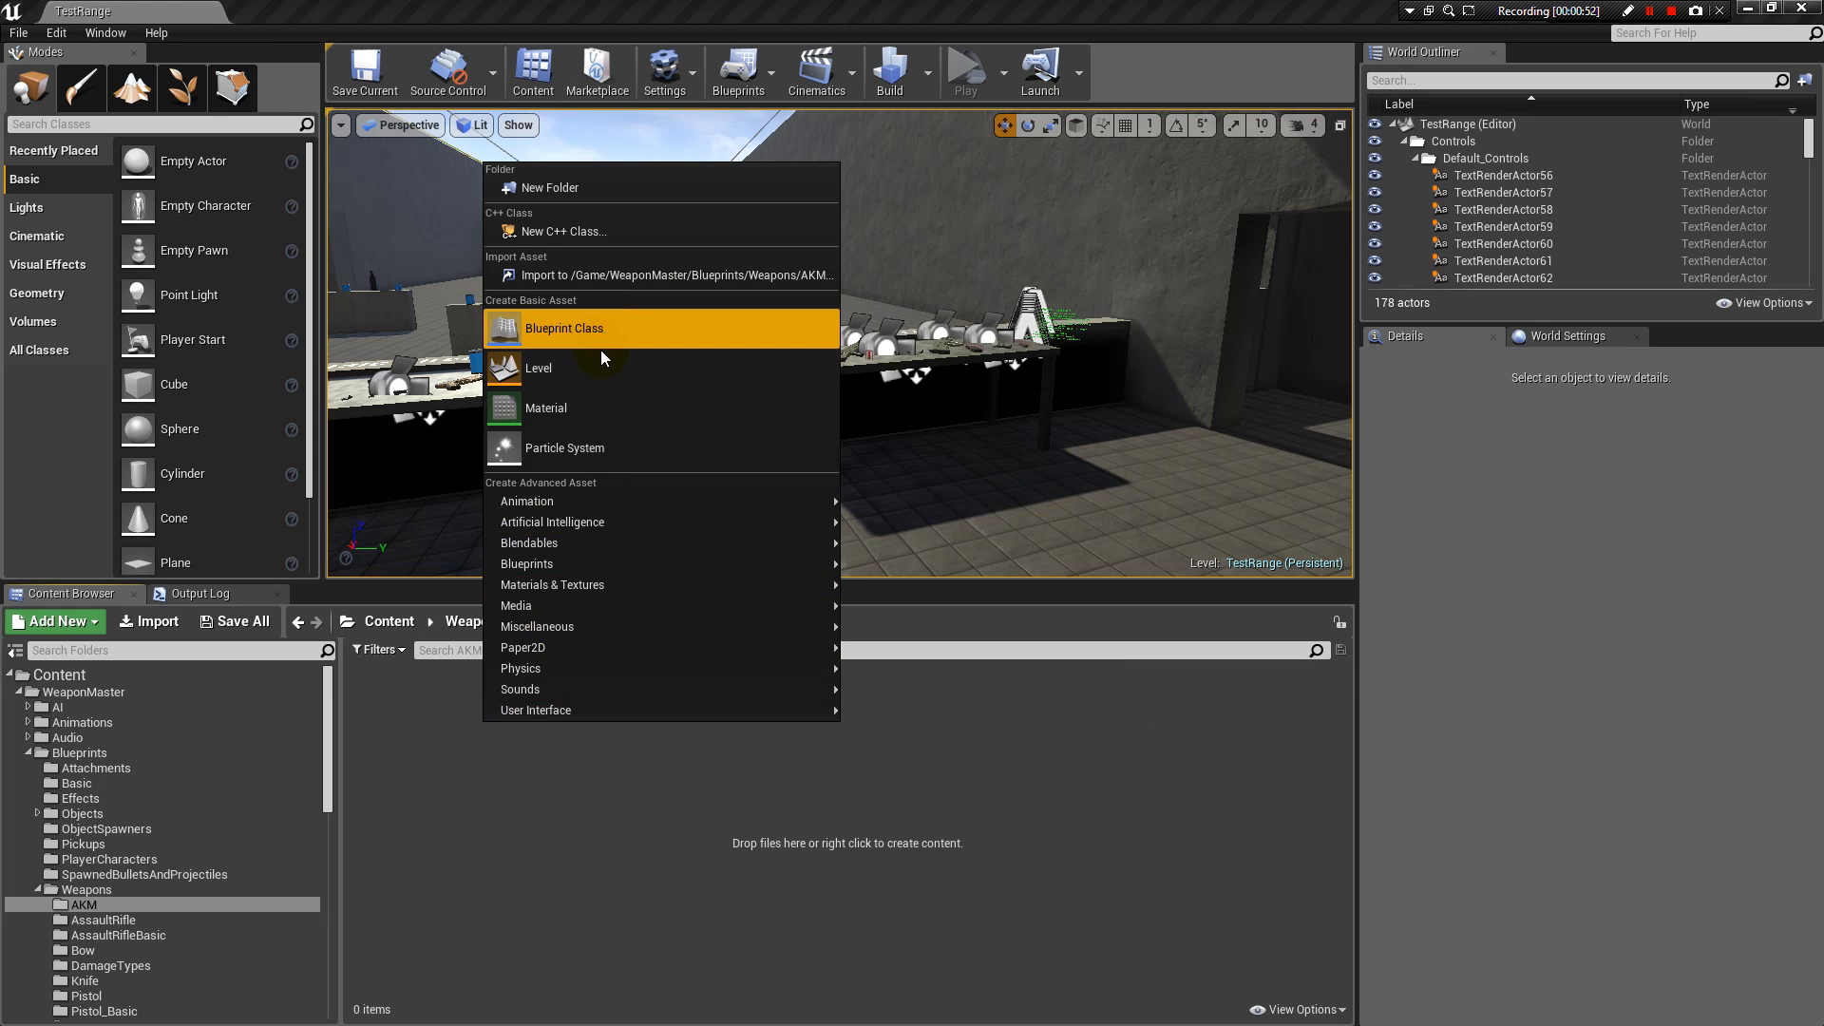
{"action": "left_click", "coordinate": [560, 327]}
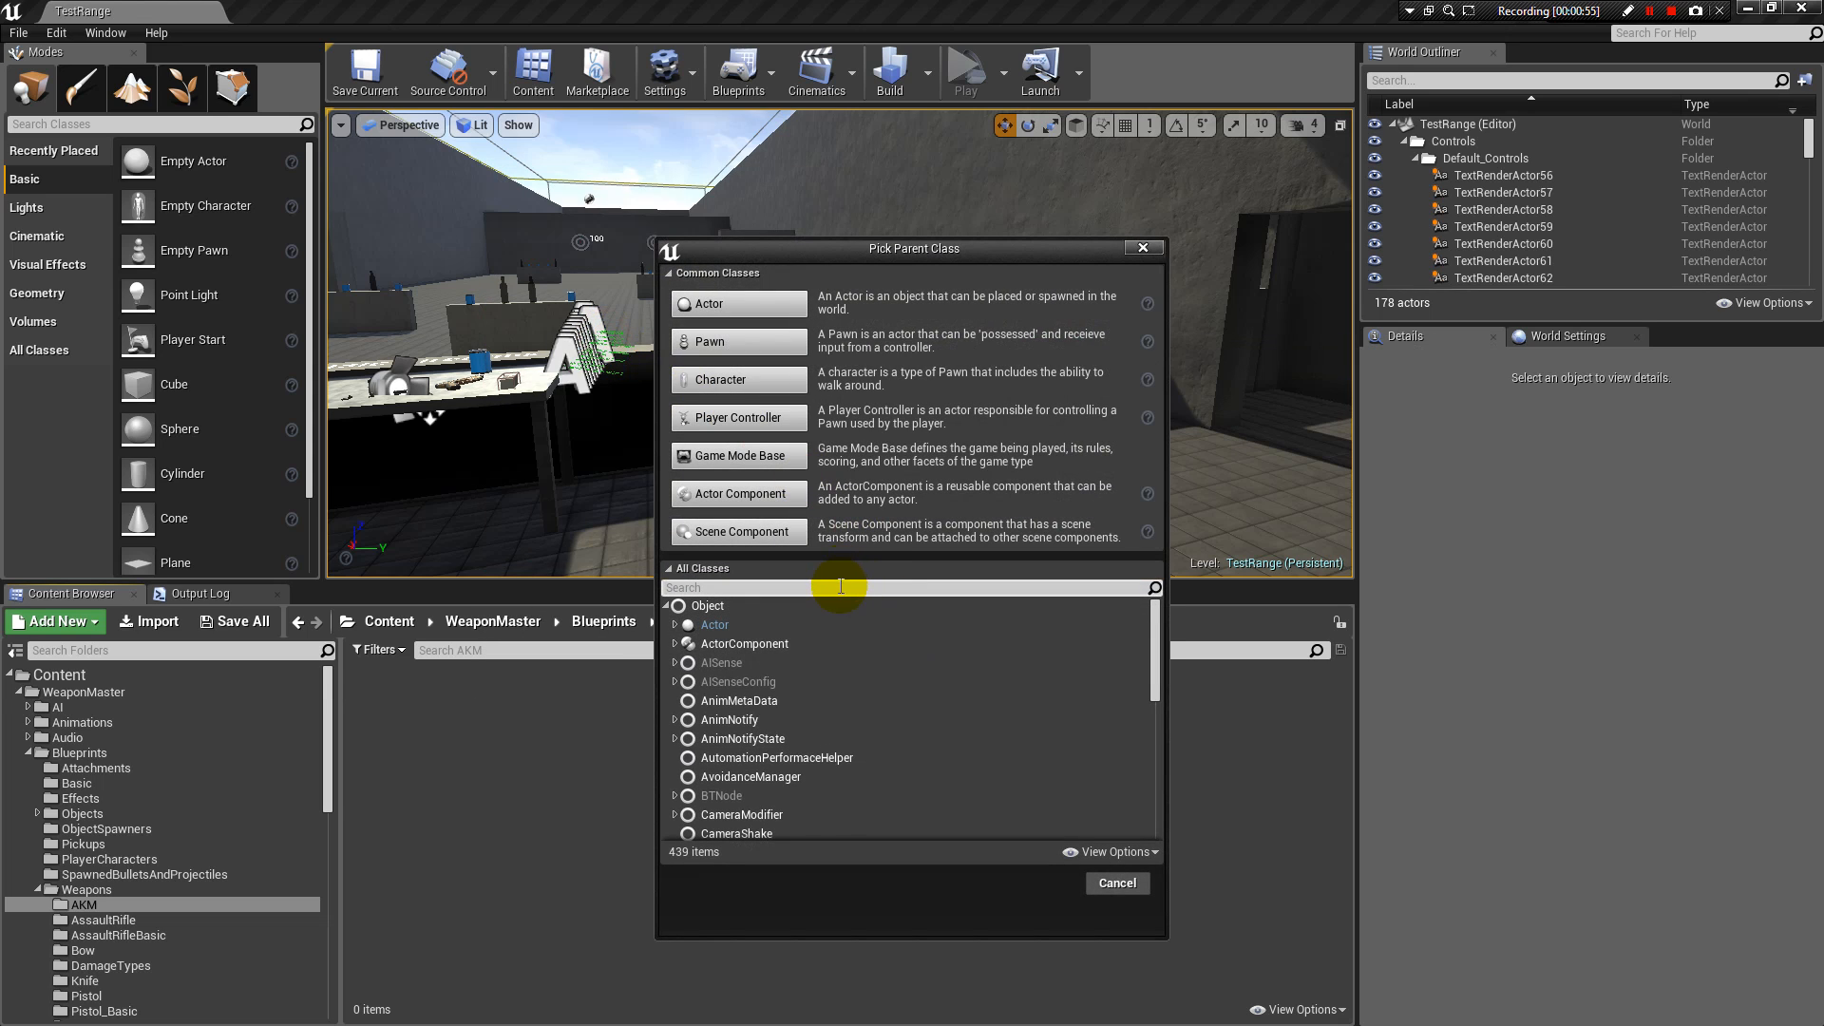
{"action": "type", "text": "Phys"}
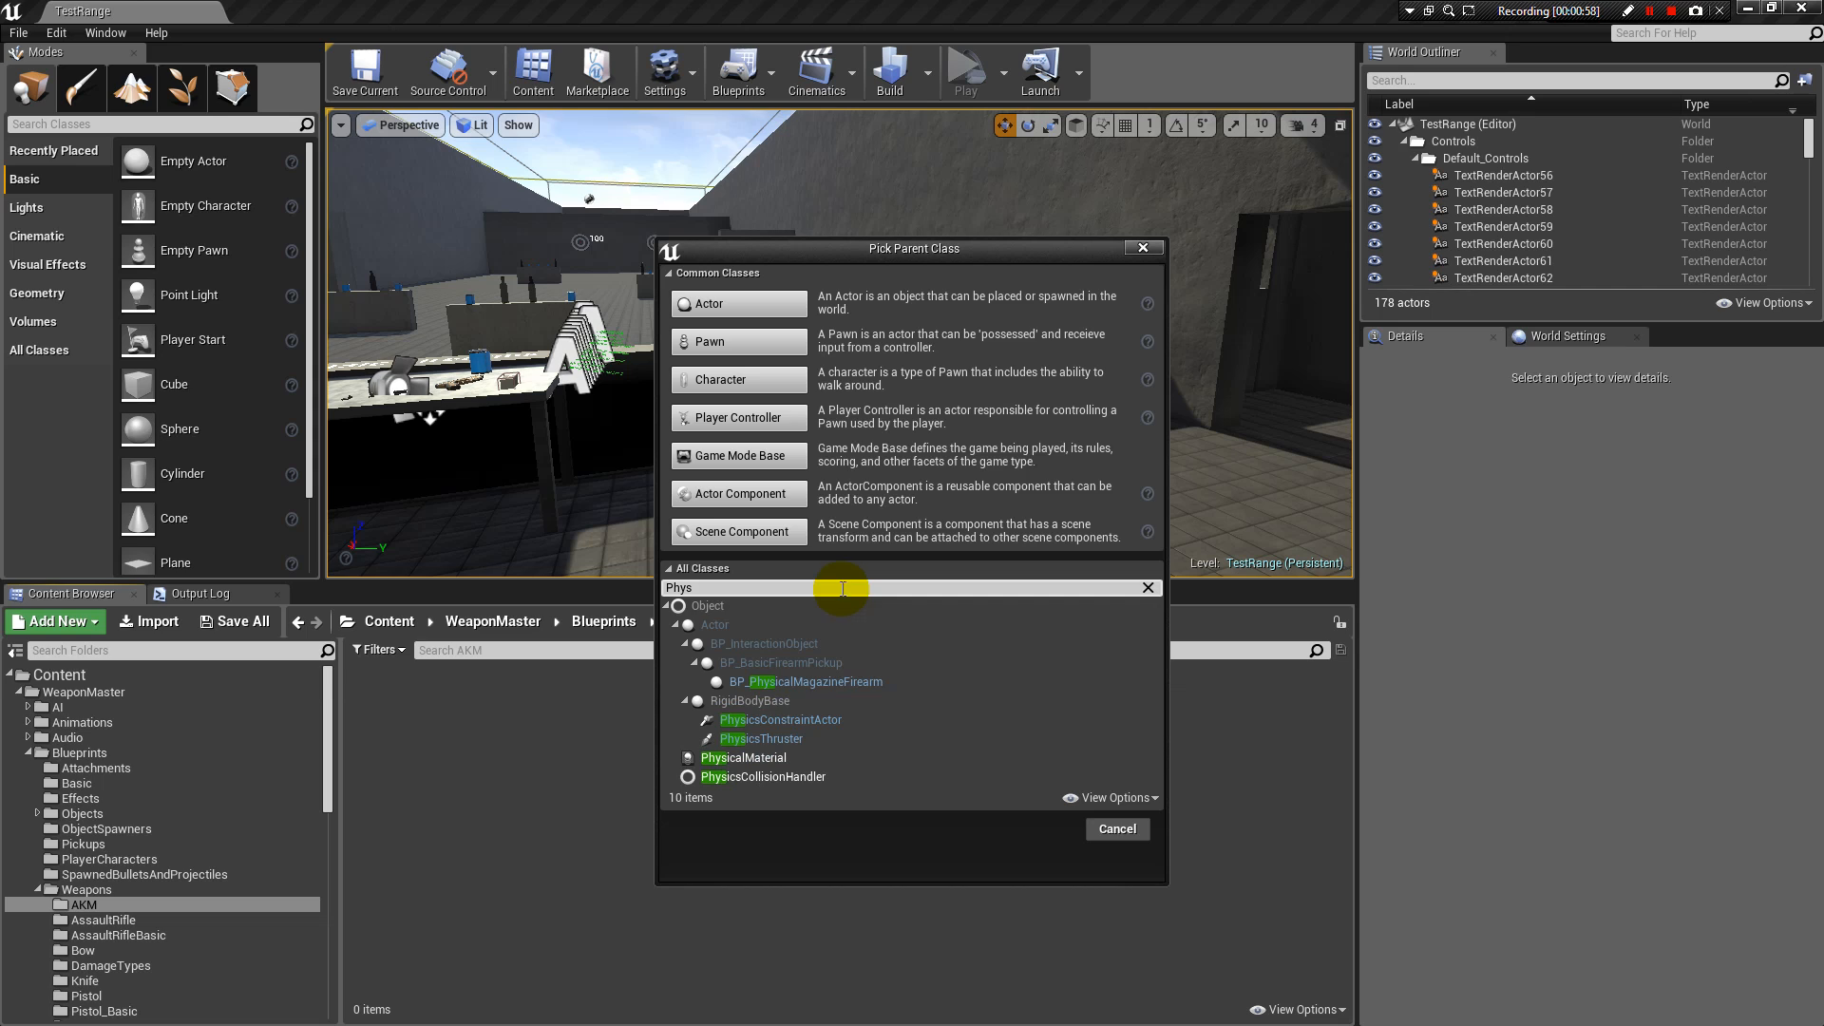
{"action": "left_click", "coordinate": [889, 683]}
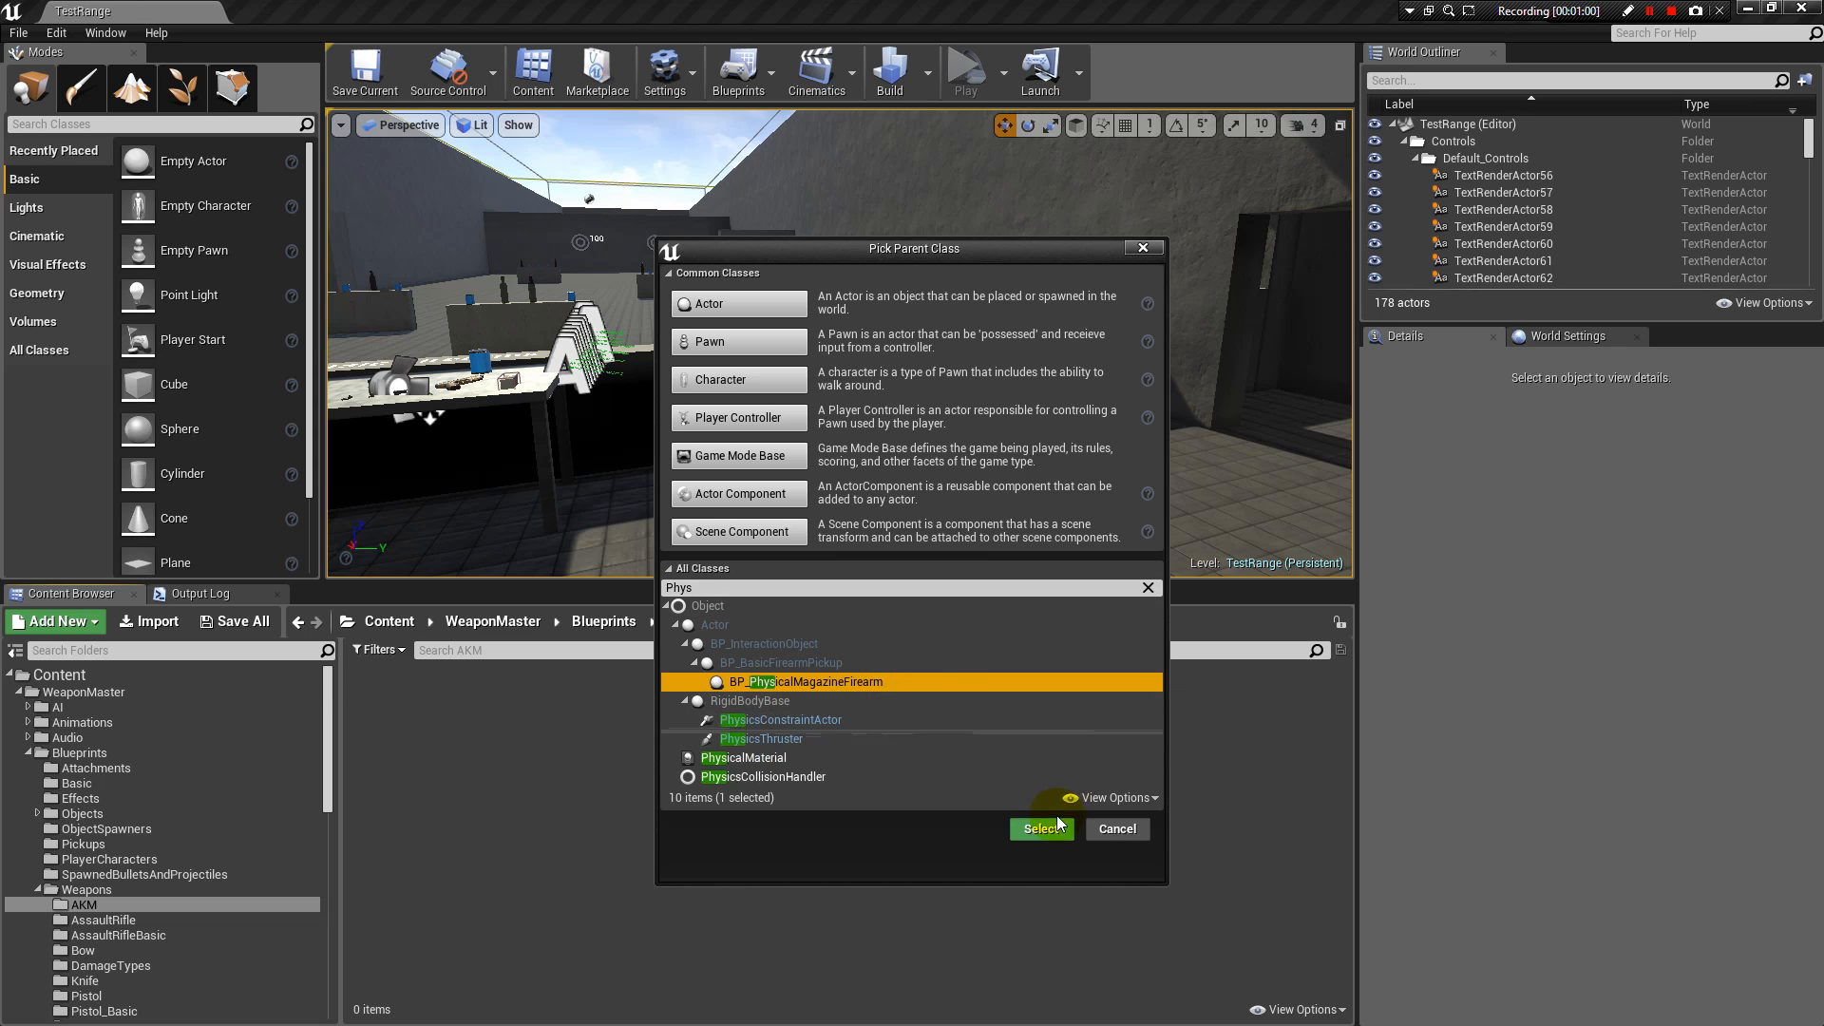
{"action": "left_click", "coordinate": [1042, 829]}
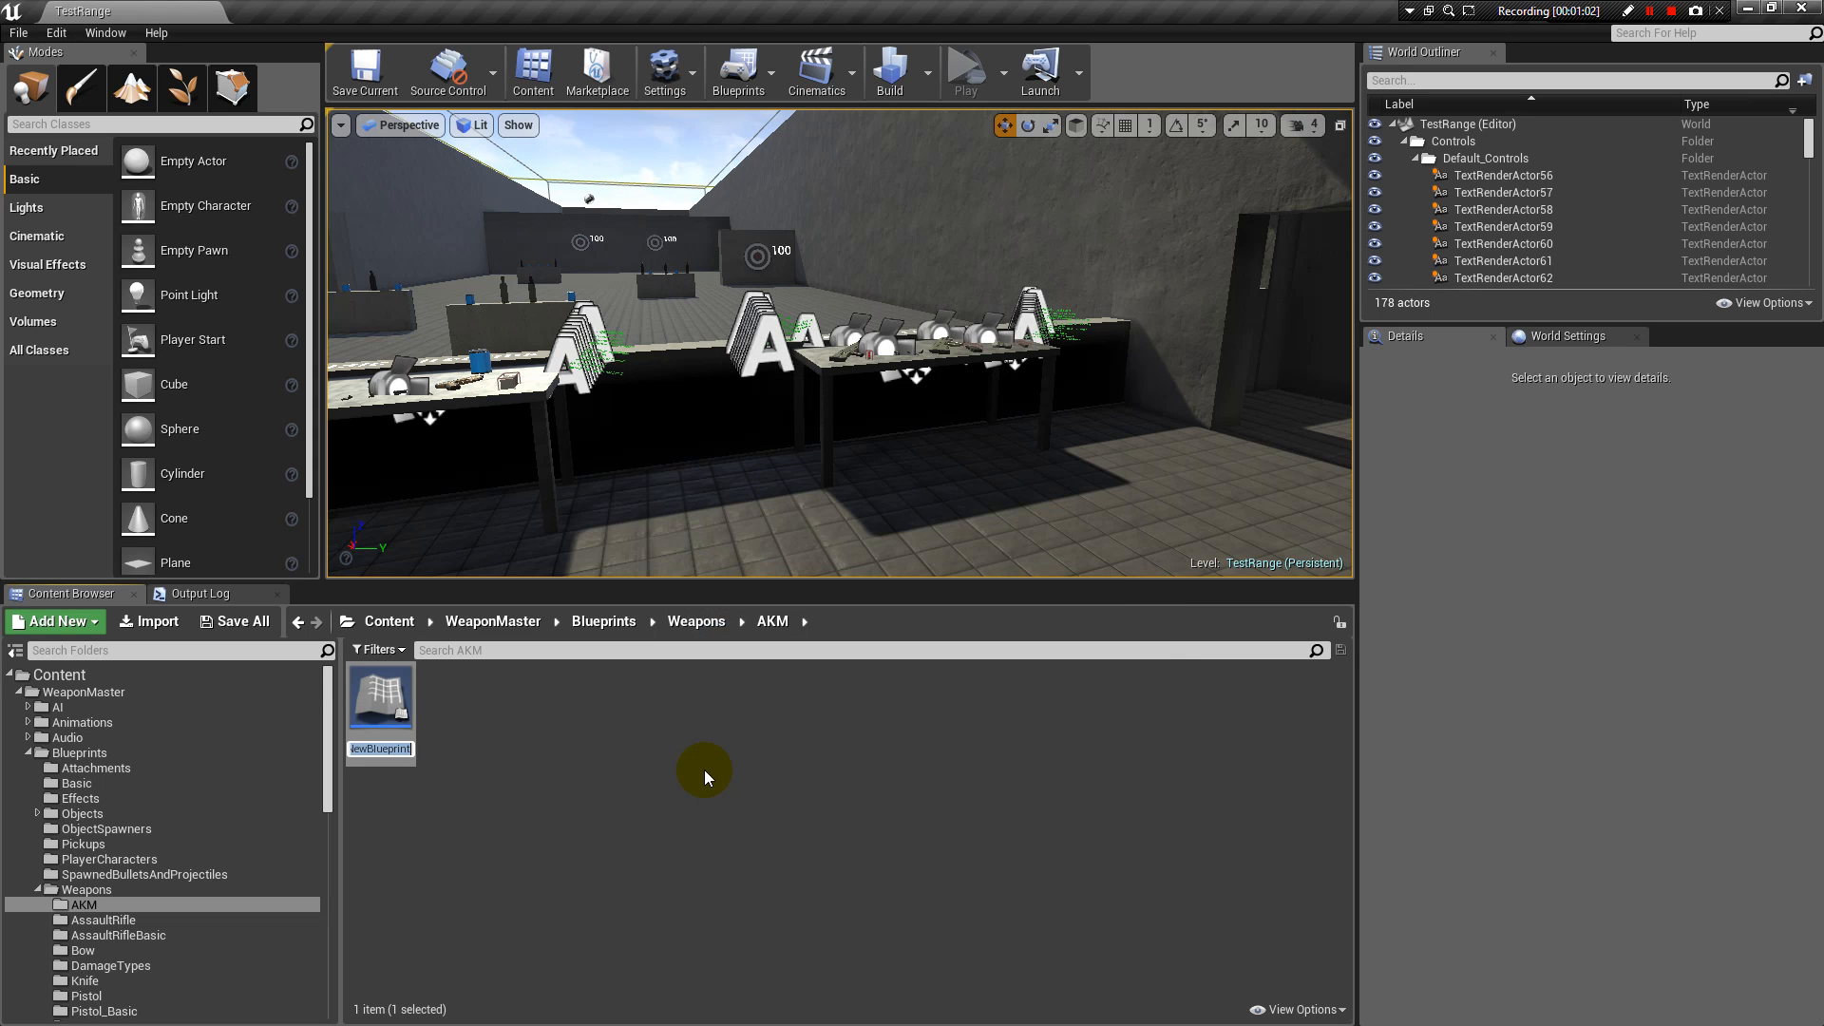
{"action": "type", "text": "BP_AKM"}
{"action": "key", "text": "Return"}
{"action": "double_click", "coordinate": [377, 703]}
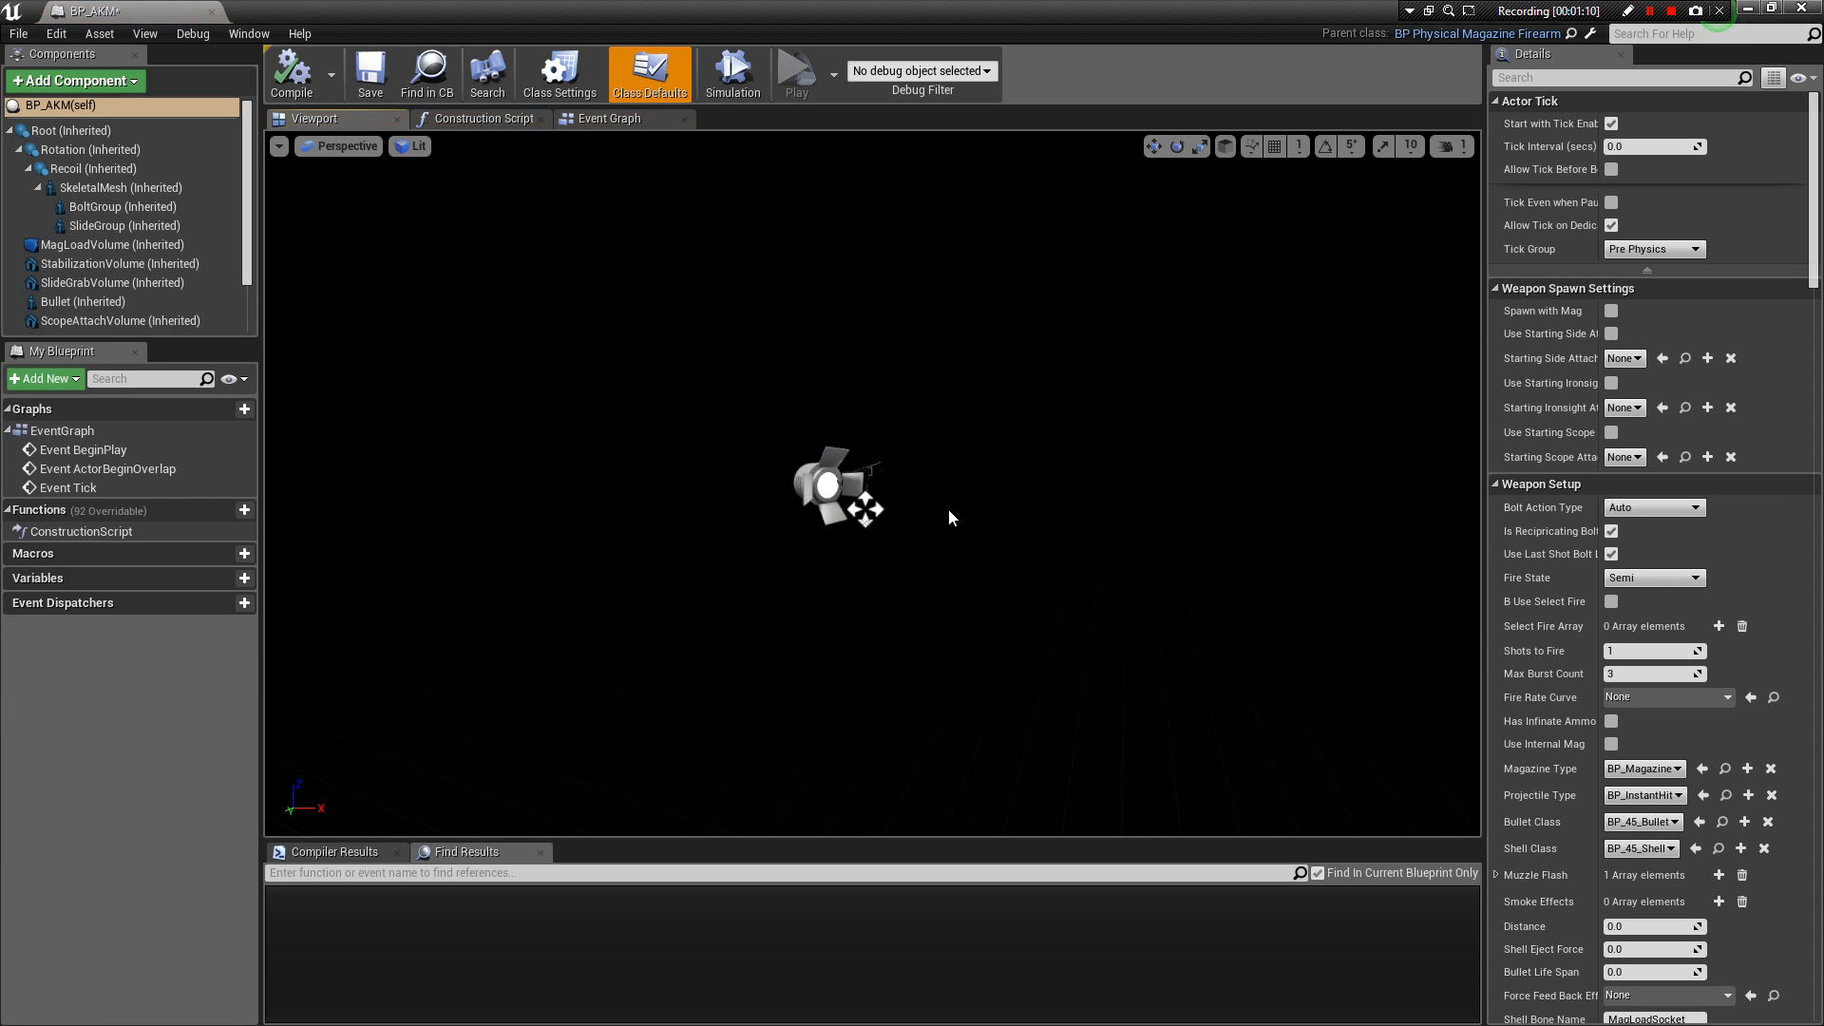
Examine the inherited BoltGroup and SlideGroup components and the meshes assigned to them on the default weapon.
{"action": "left_click_drag", "start_coordinate": [954, 446], "coordinate": [998, 461], "text": "alt"}
{"action": "scroll", "coordinate": [873, 484], "scroll_direction": "up", "scroll_amount": 3}
{"action": "scroll", "coordinate": [873, 483], "scroll_direction": "down", "scroll_amount": 4}
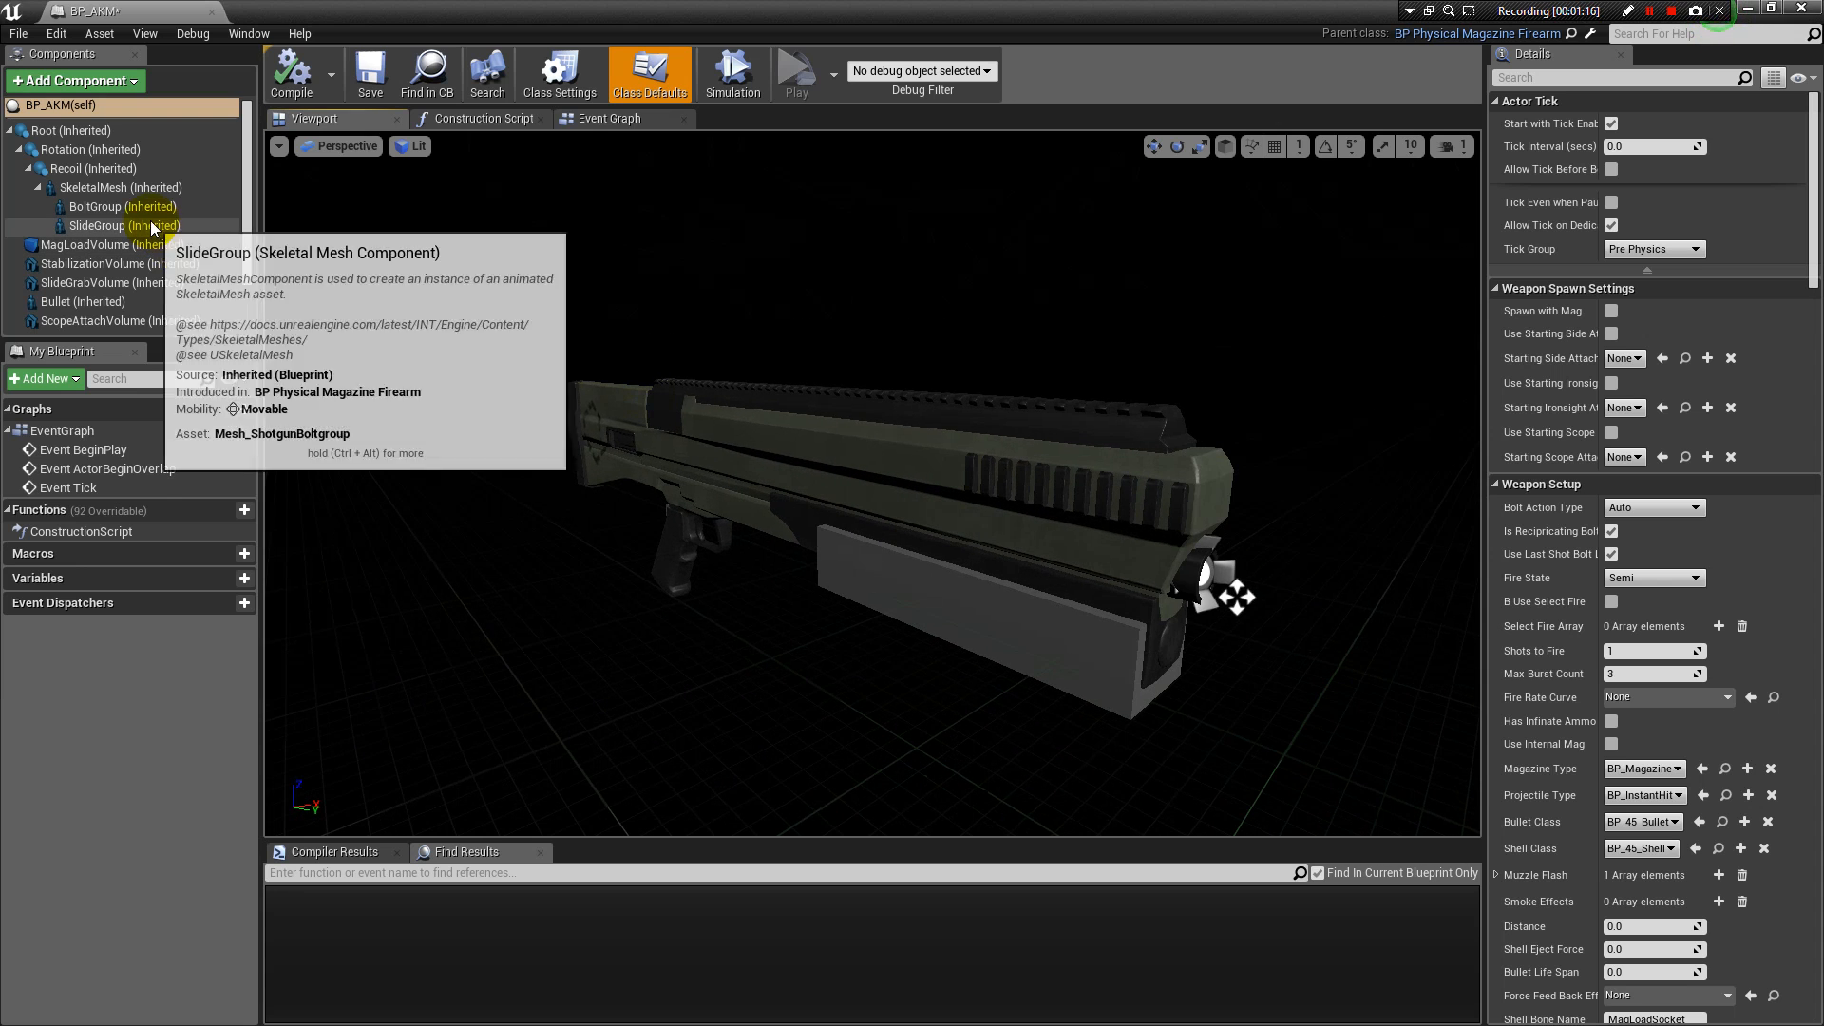
{"action": "left_click", "coordinate": [151, 208]}
{"action": "left_click_drag", "start_coordinate": [777, 301], "coordinate": [541, 301], "text": "alt"}
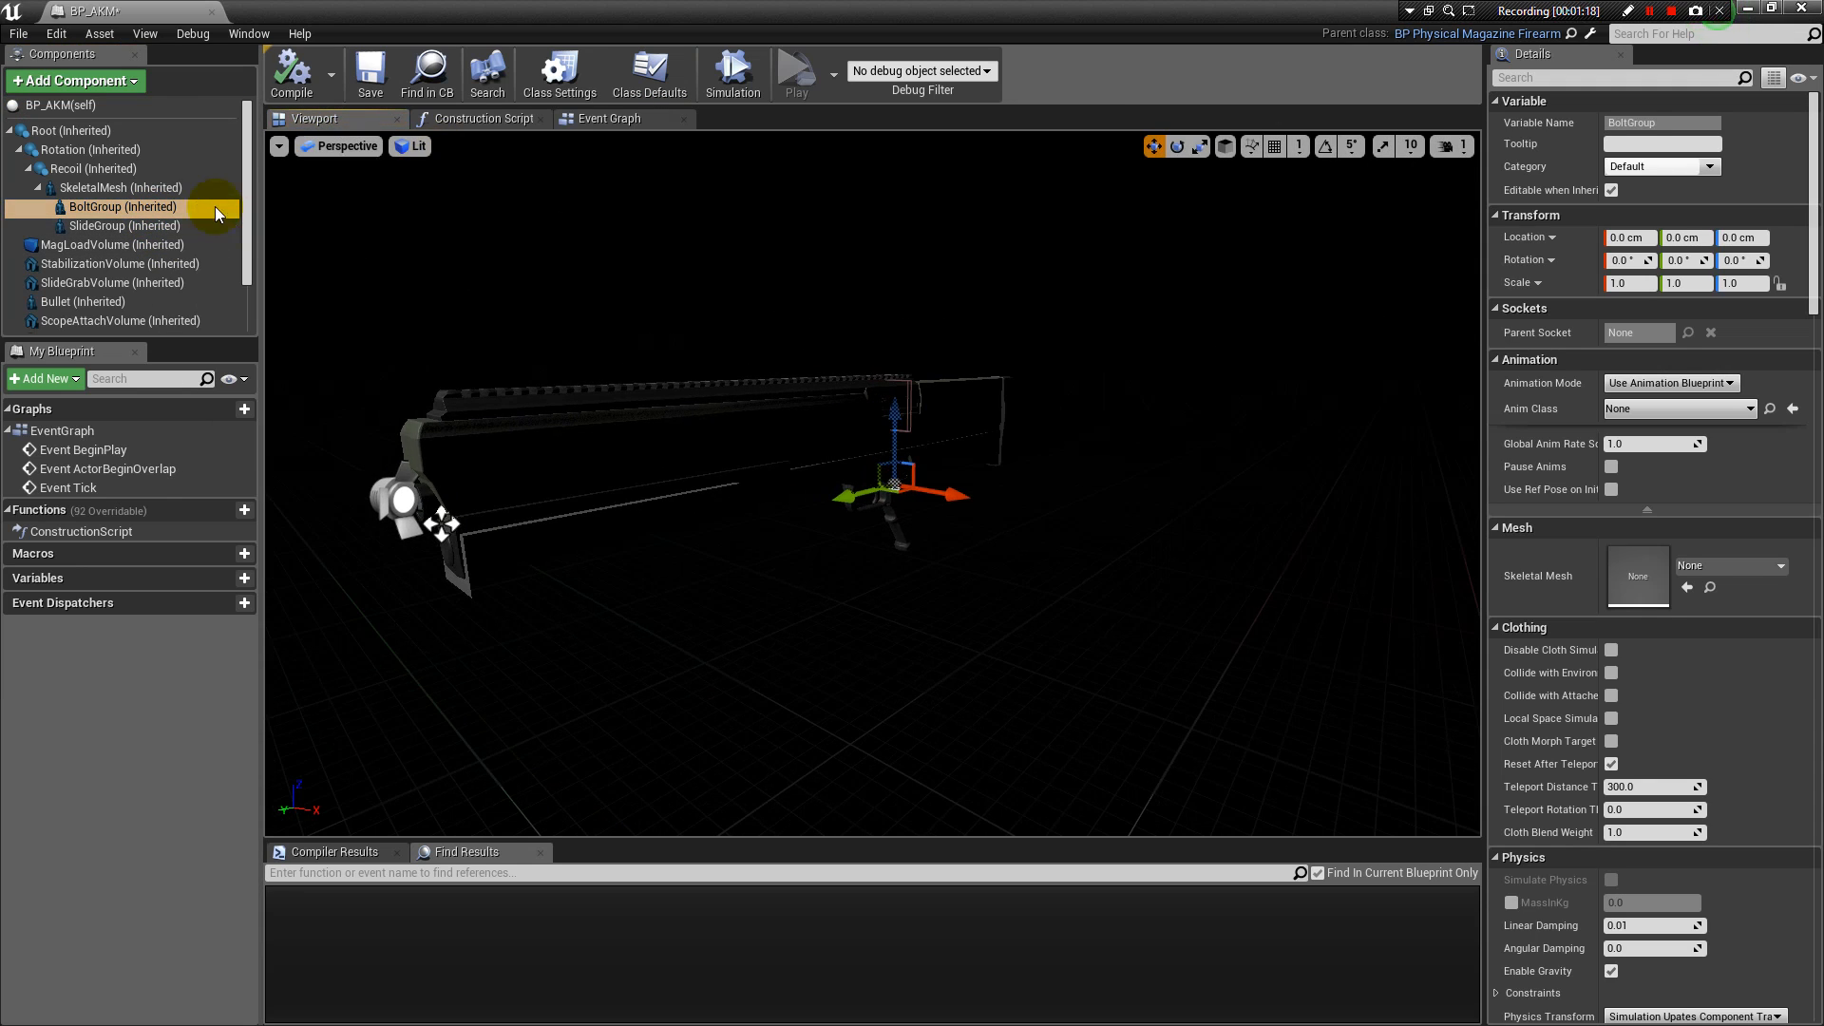
{"action": "left_click", "coordinate": [149, 225]}
{"action": "key", "text": "f"}
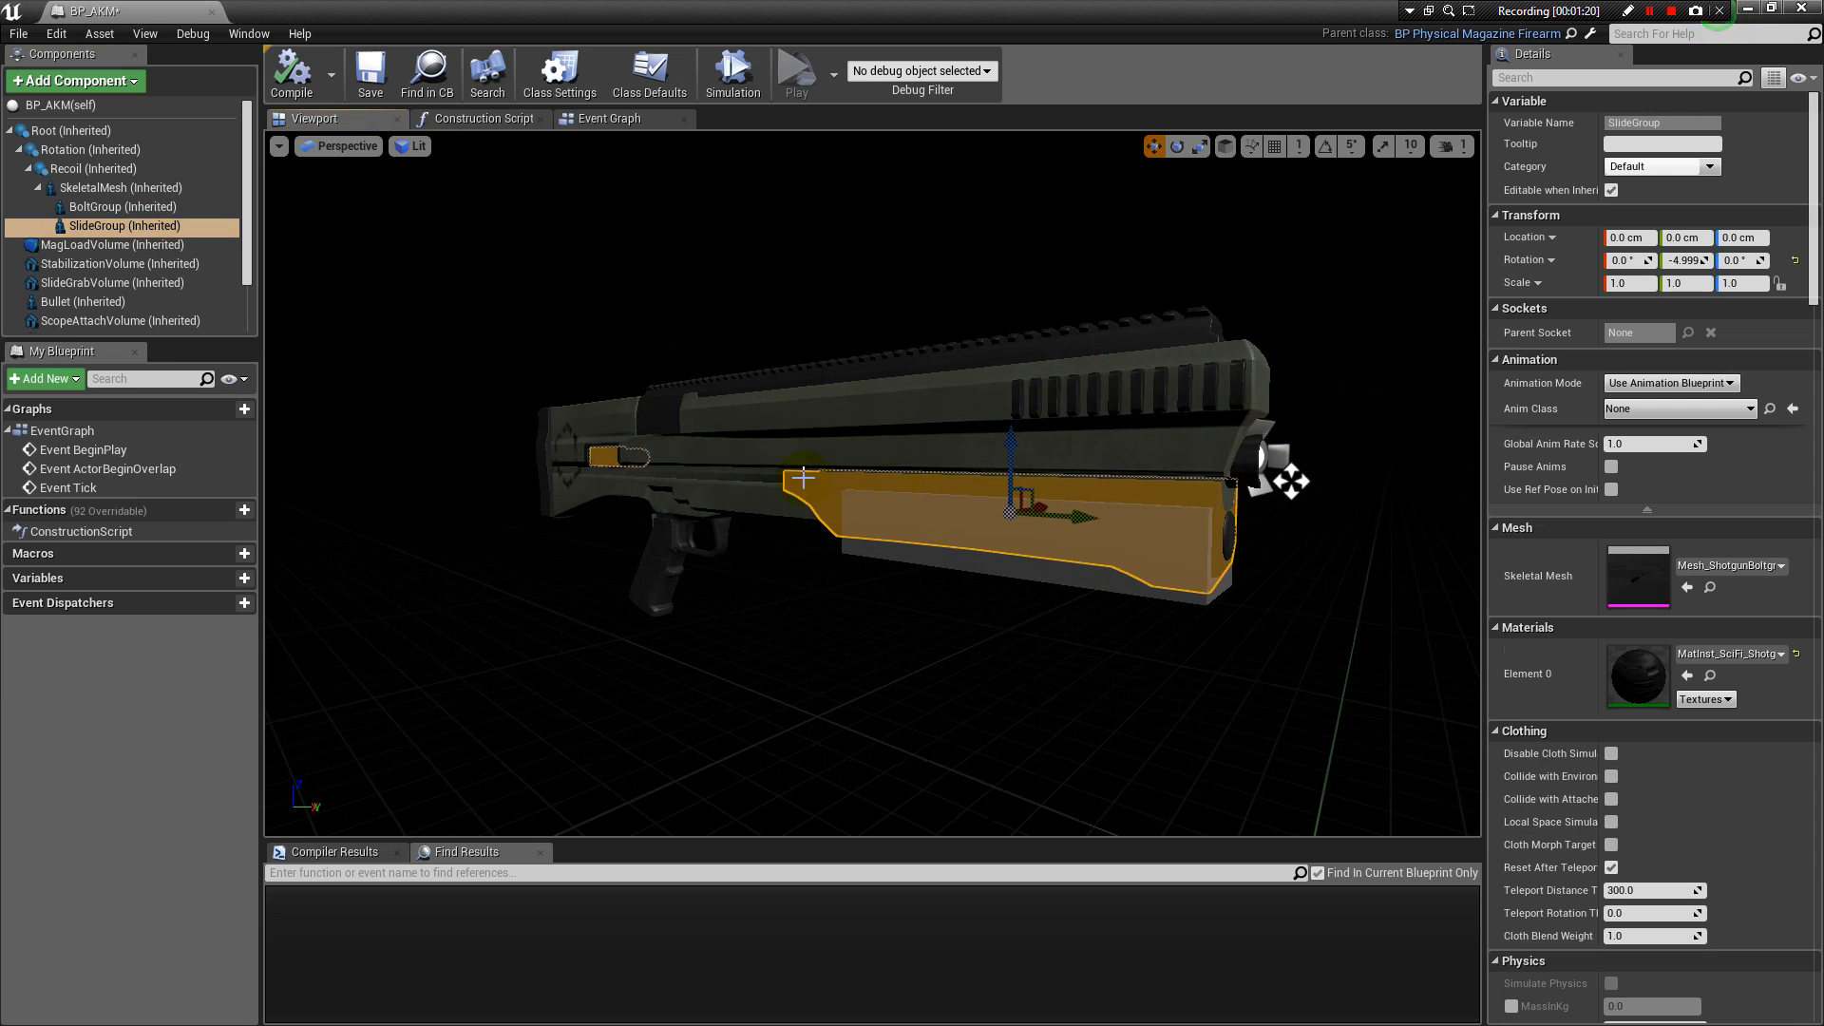
{"action": "left_click_drag", "start_coordinate": [1151, 310], "coordinate": [534, 275], "text": "alt"}
{"action": "left_click", "coordinate": [147, 208]}
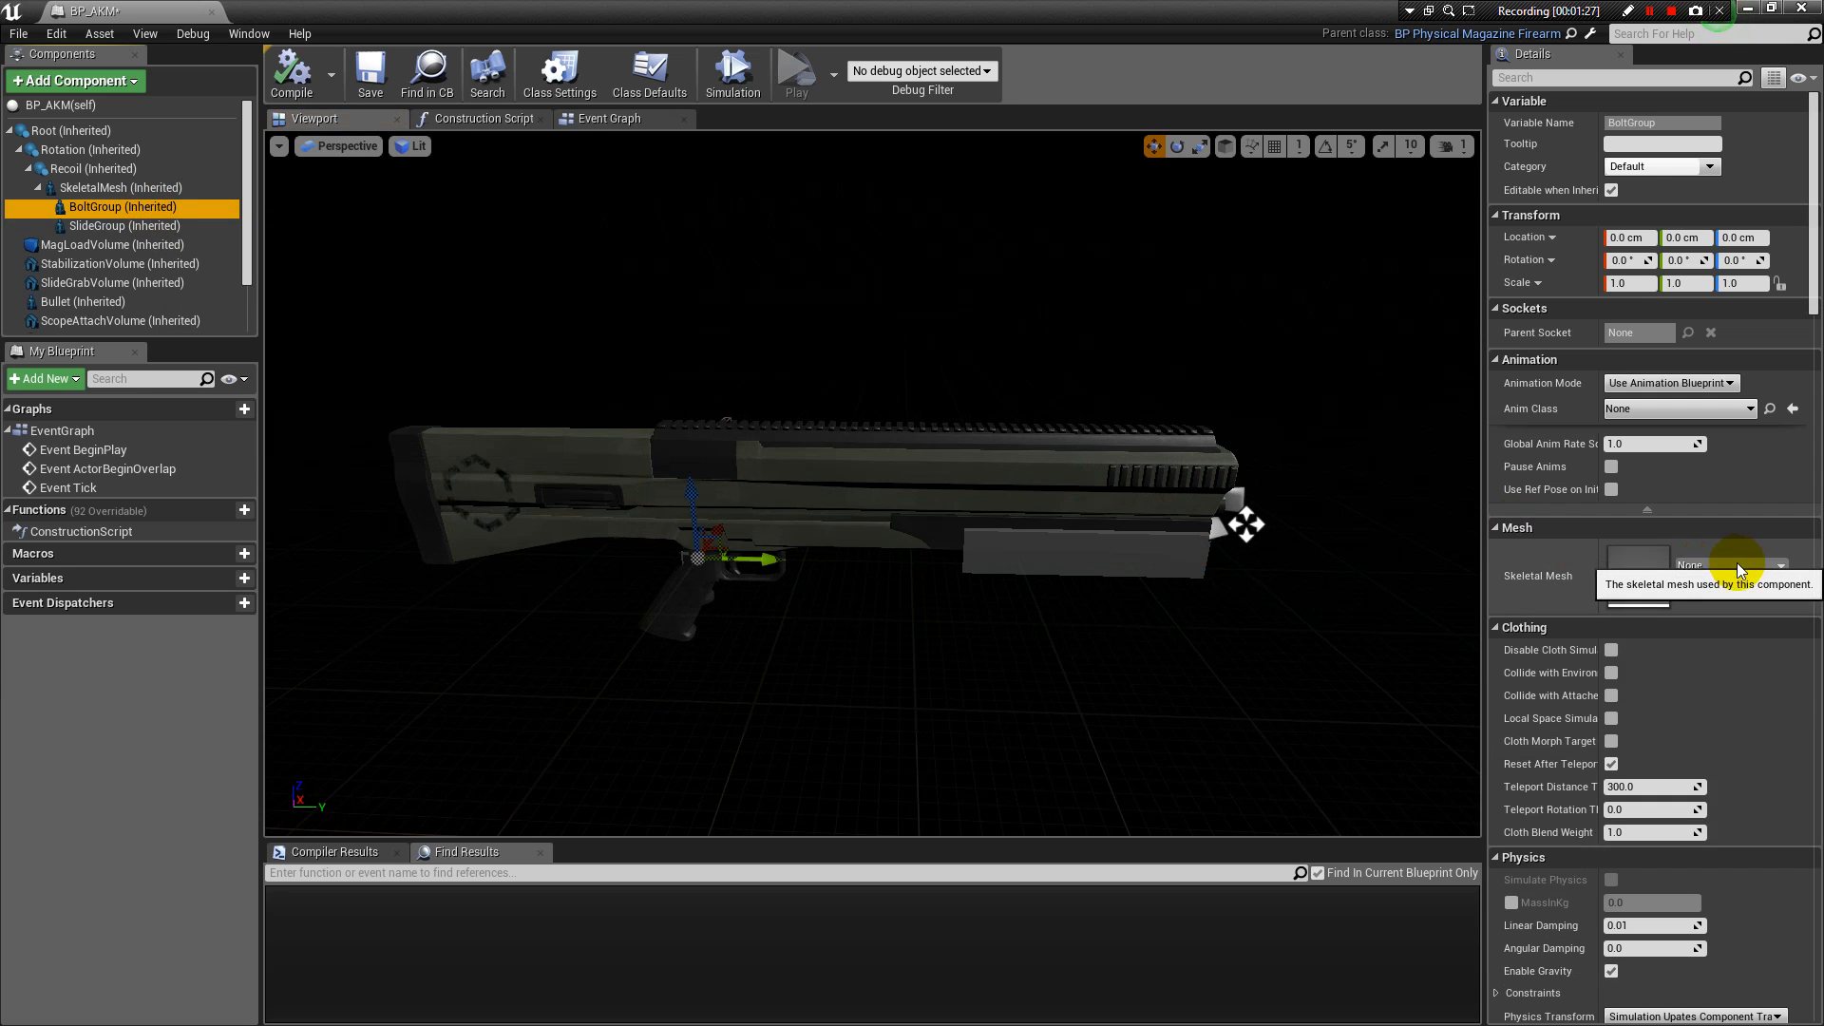
{"action": "left_click", "coordinate": [1737, 566]}
Assign the AKM_Body skeletal mesh to the inherited SkeletalMesh component.
{"action": "left_click", "coordinate": [105, 172]}
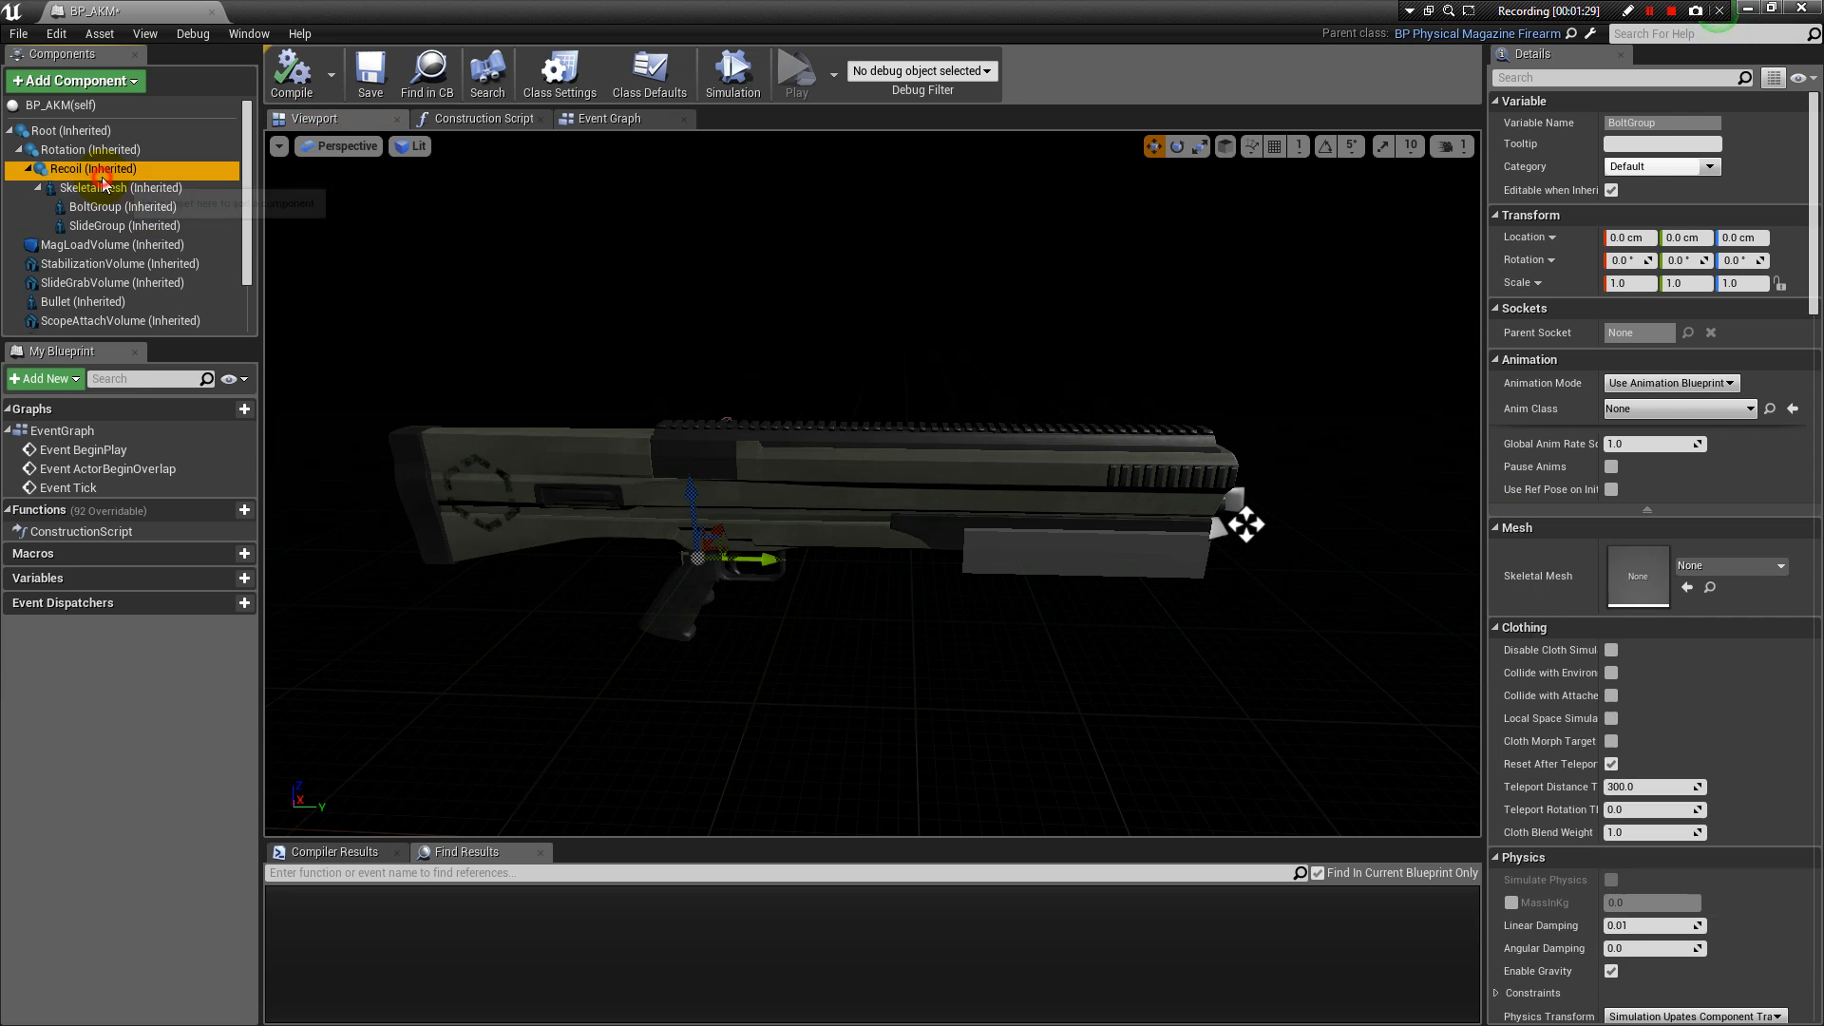
{"action": "left_click", "coordinate": [102, 189]}
{"action": "left_click", "coordinate": [1743, 566]}
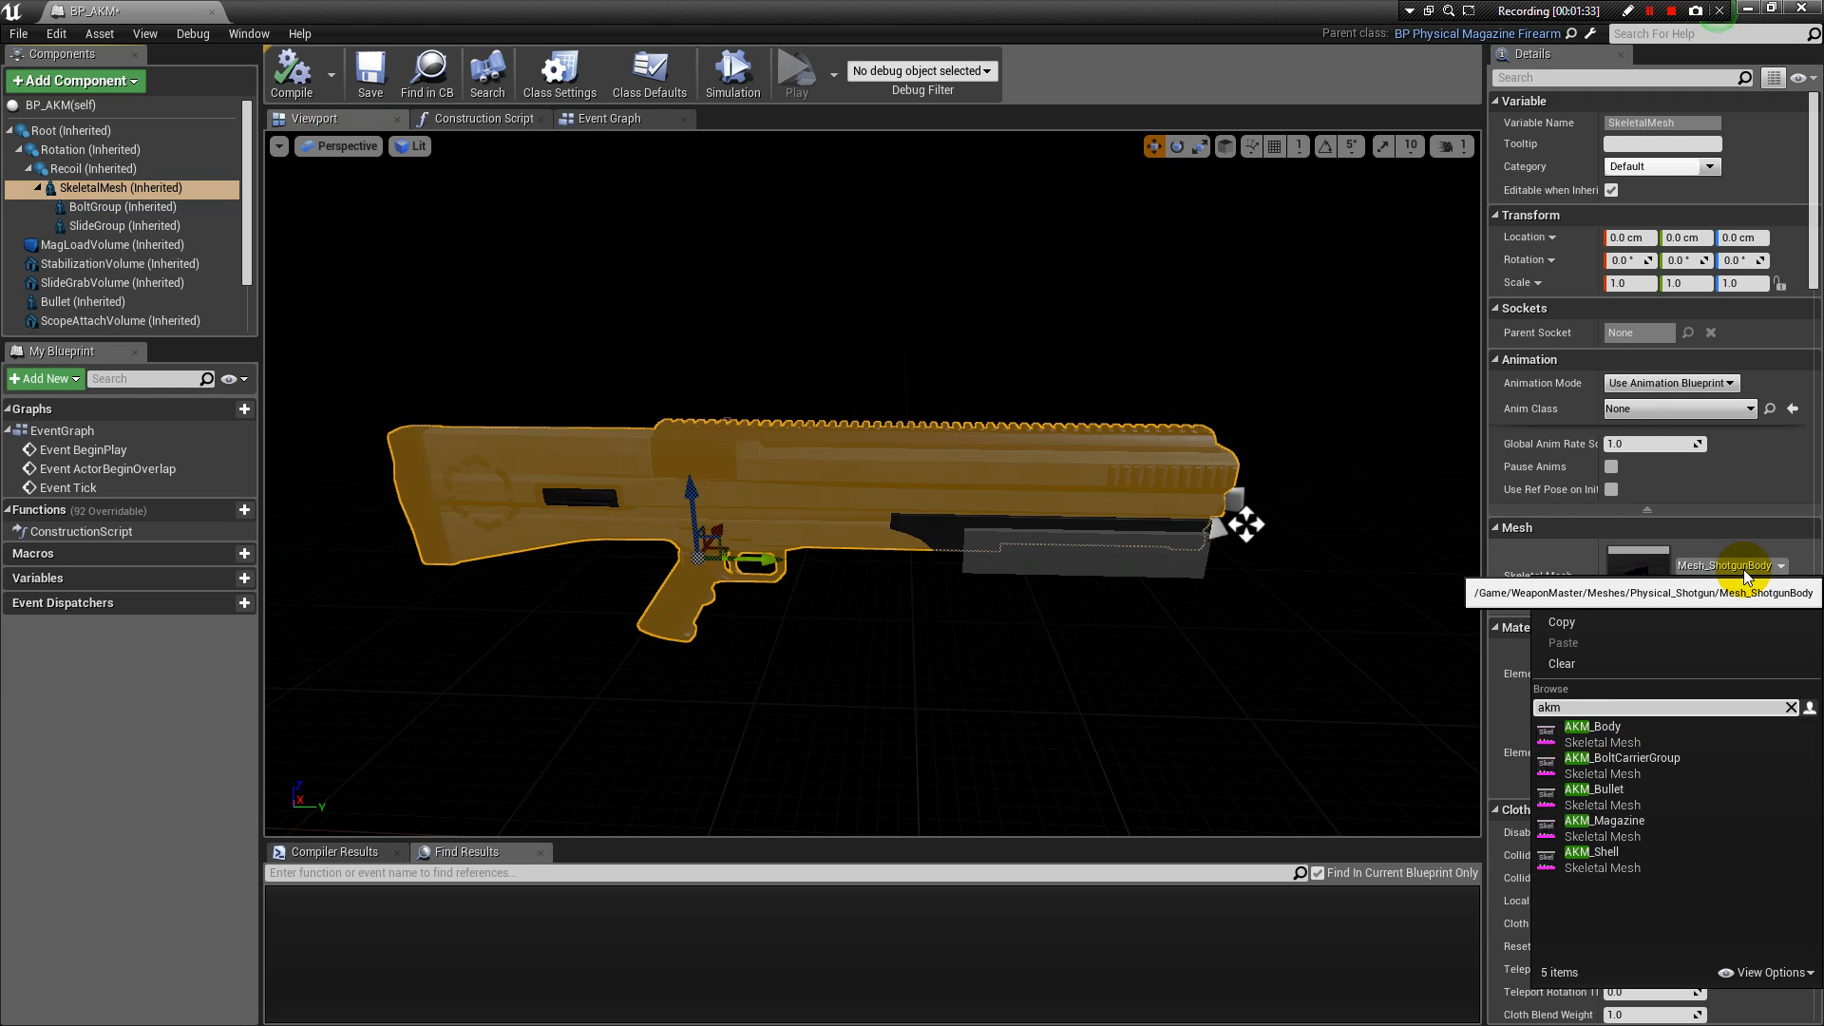
{"action": "left_click", "coordinate": [1667, 732]}
Replace the SlideGroup component's skeletal mesh with AKM_BoltCarrierGroup.
{"action": "right_click_drag", "start_coordinate": [1226, 616], "coordinate": [1225, 616]}
{"action": "right_click_drag", "start_coordinate": [1064, 583], "coordinate": [1064, 584]}
{"action": "left_click", "coordinate": [762, 503]}
{"action": "right_click_drag", "start_coordinate": [994, 337], "coordinate": [994, 338]}
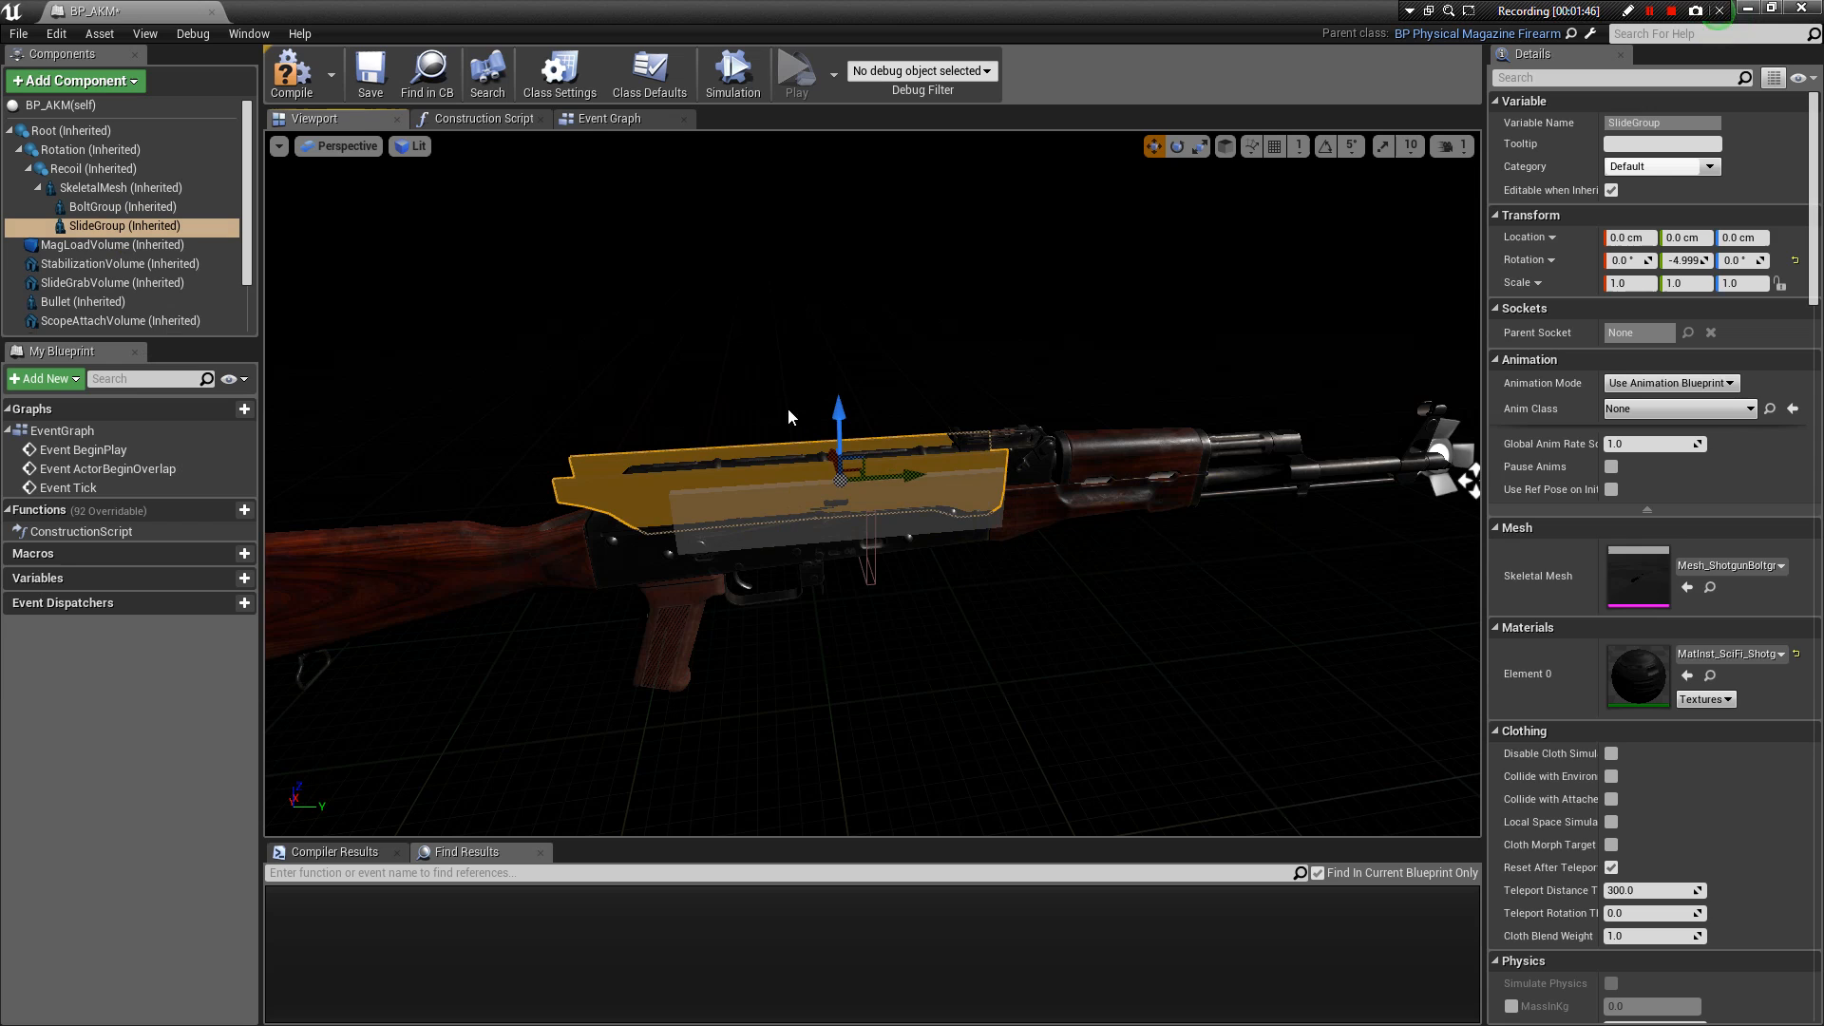
{"action": "left_click", "coordinate": [1759, 569]}
{"action": "left_click", "coordinate": [1759, 568]}
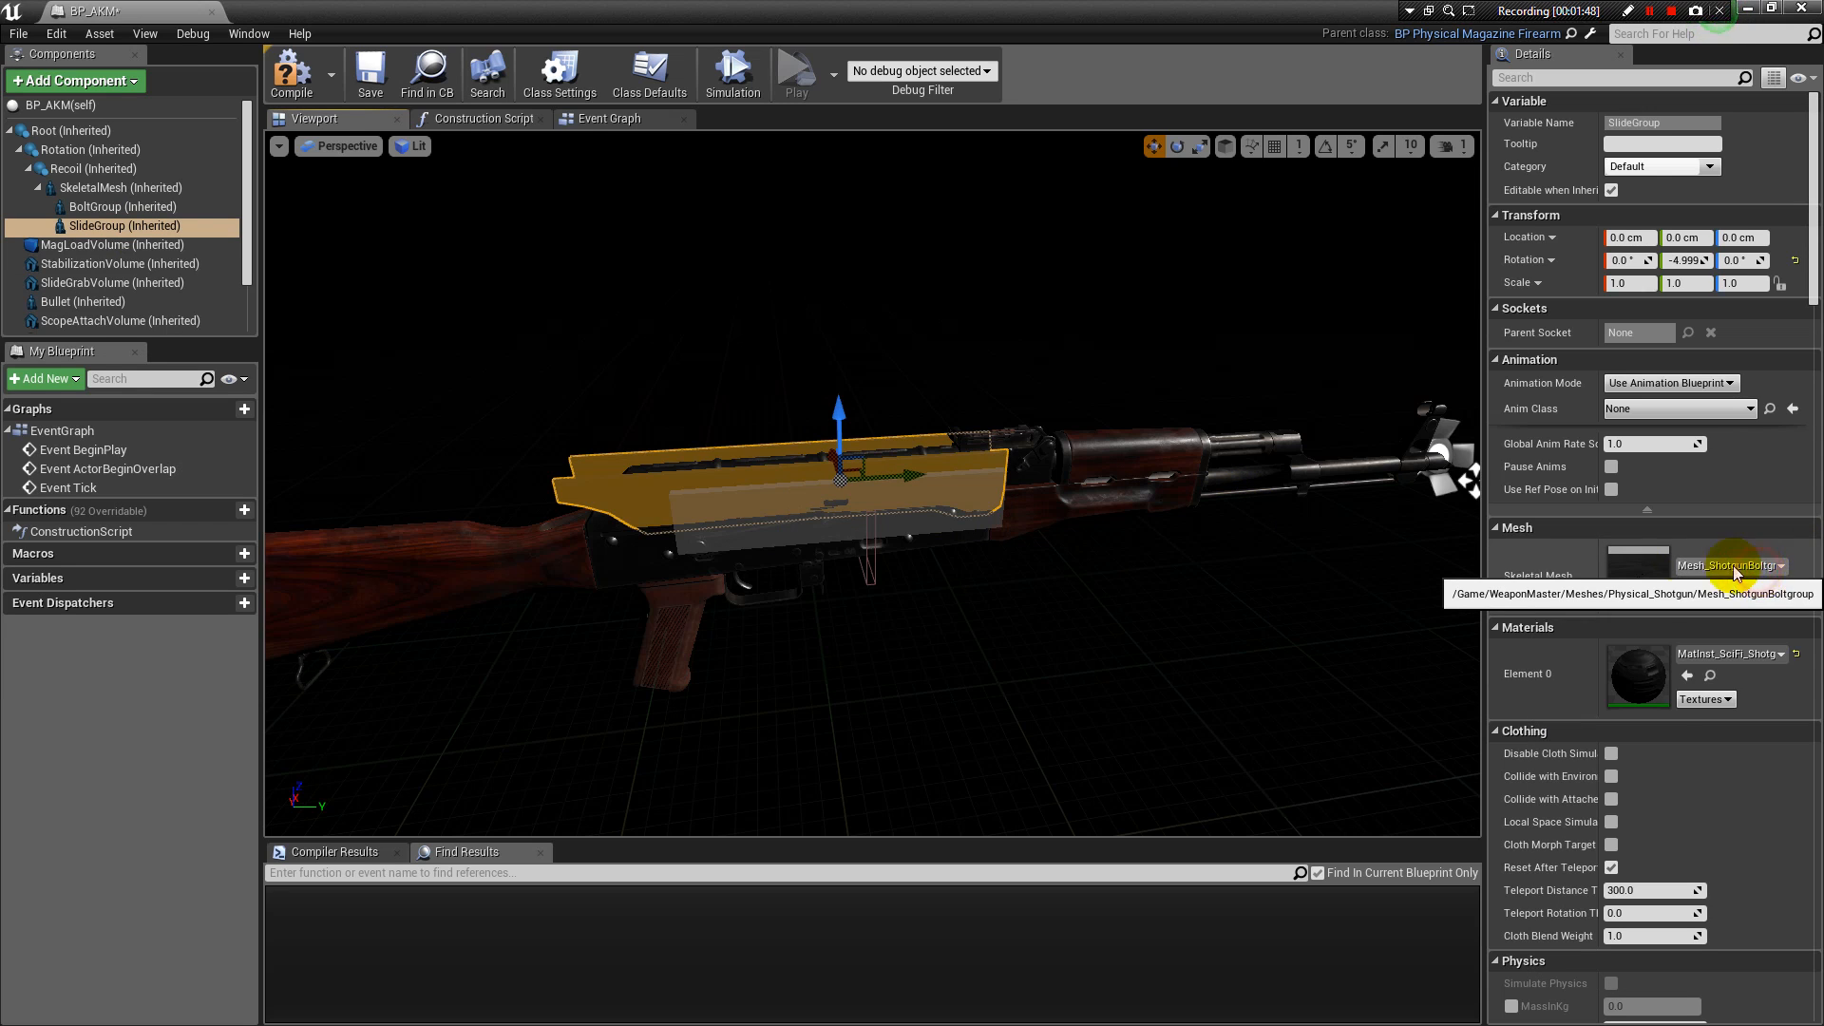
{"action": "left_click", "coordinate": [176, 229]}
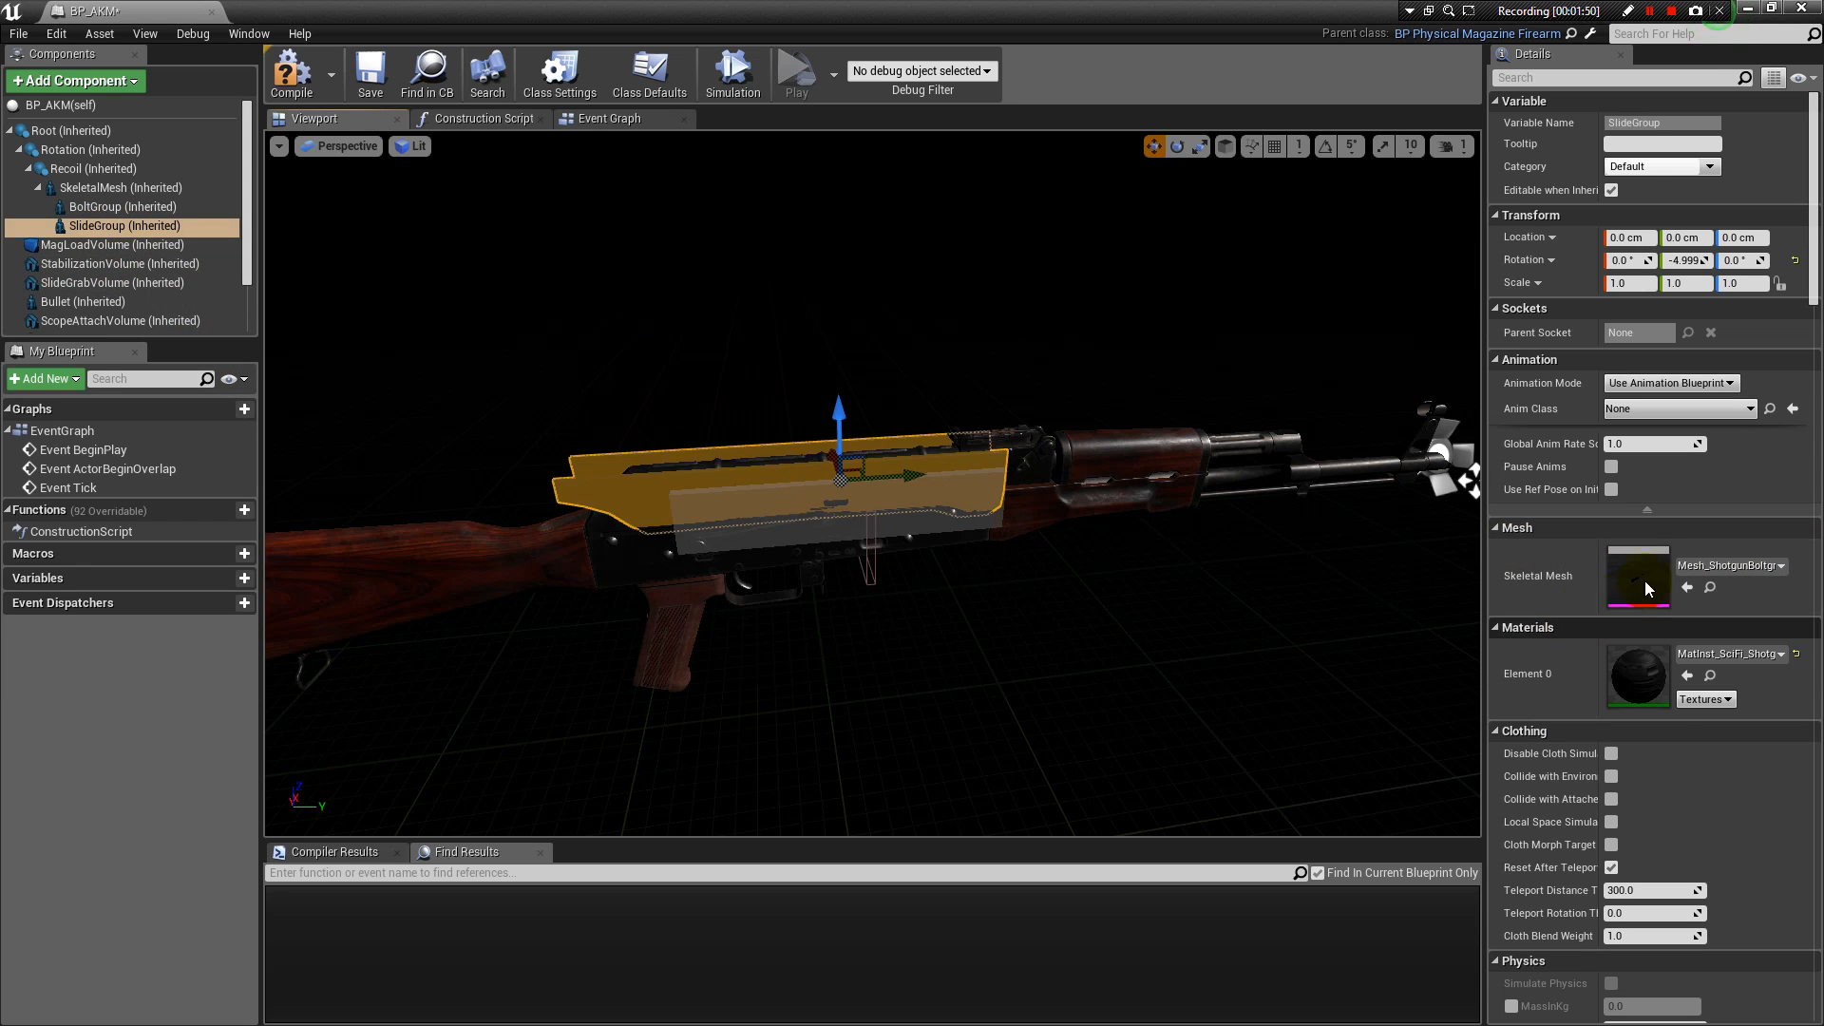
{"action": "left_click", "coordinate": [1728, 567]}
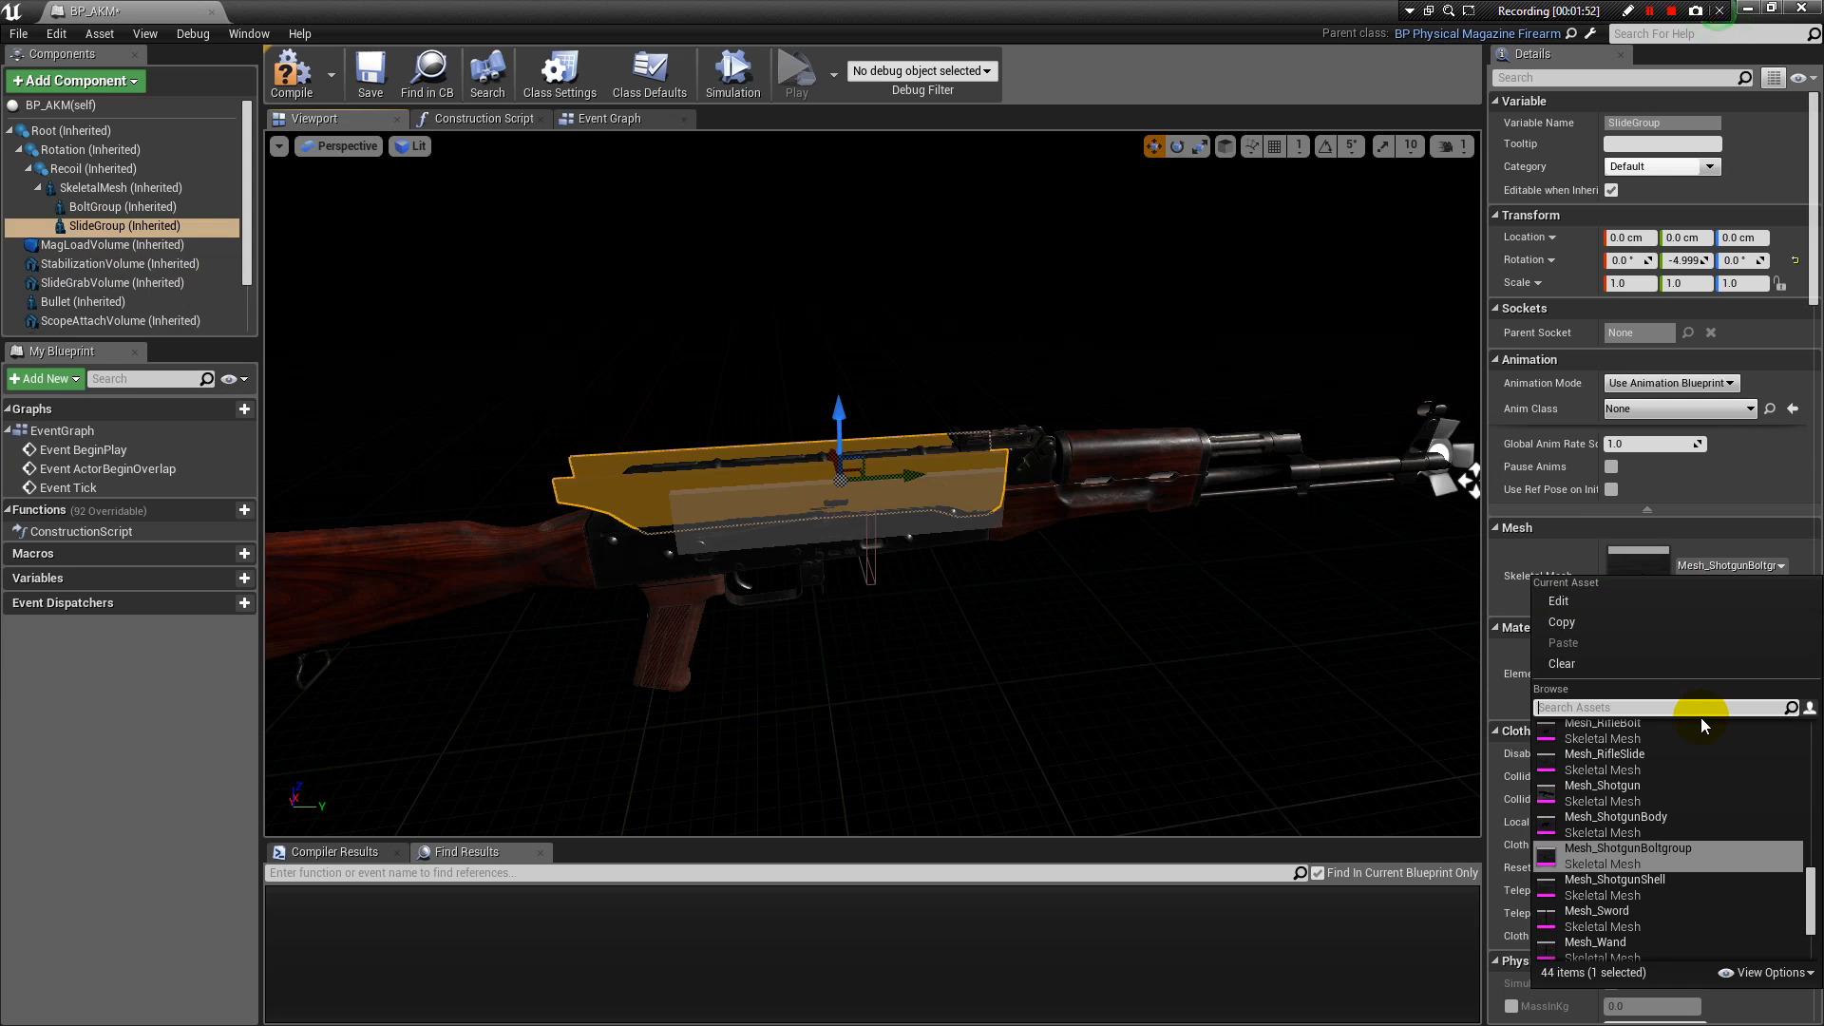
{"action": "type", "text": "akm"}
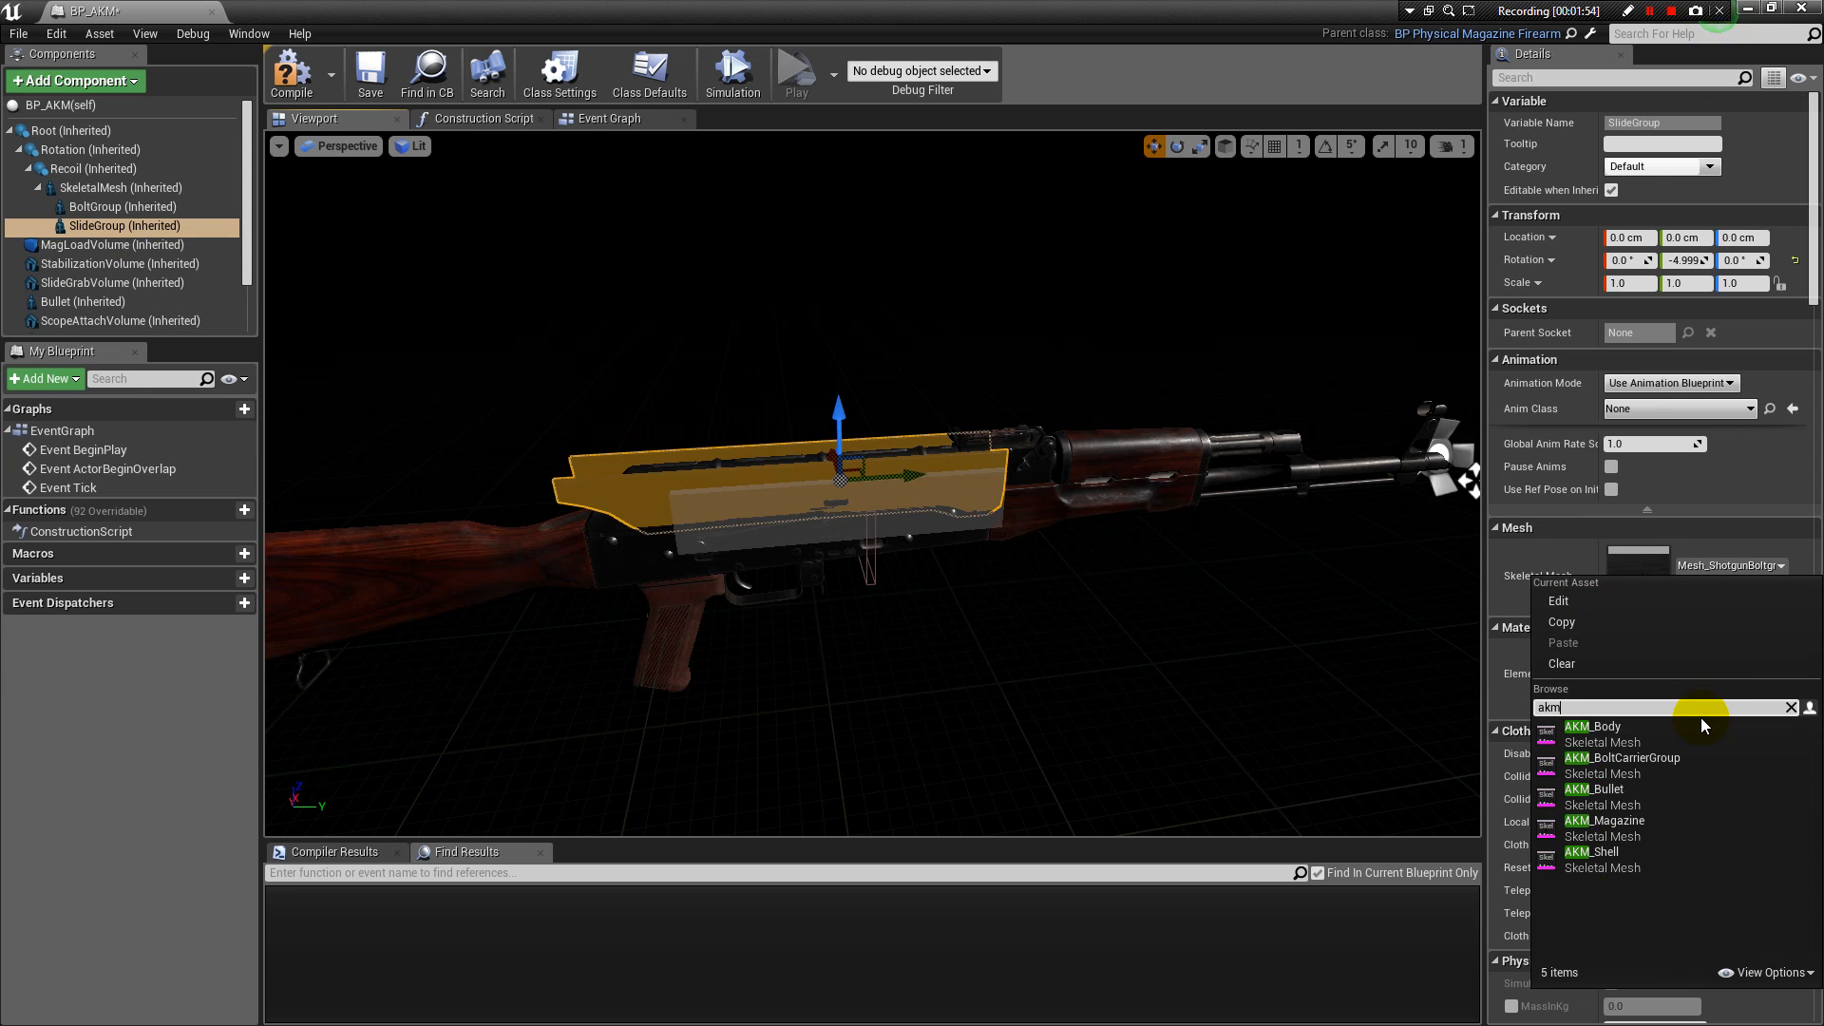
{"action": "left_click", "coordinate": [1672, 768]}
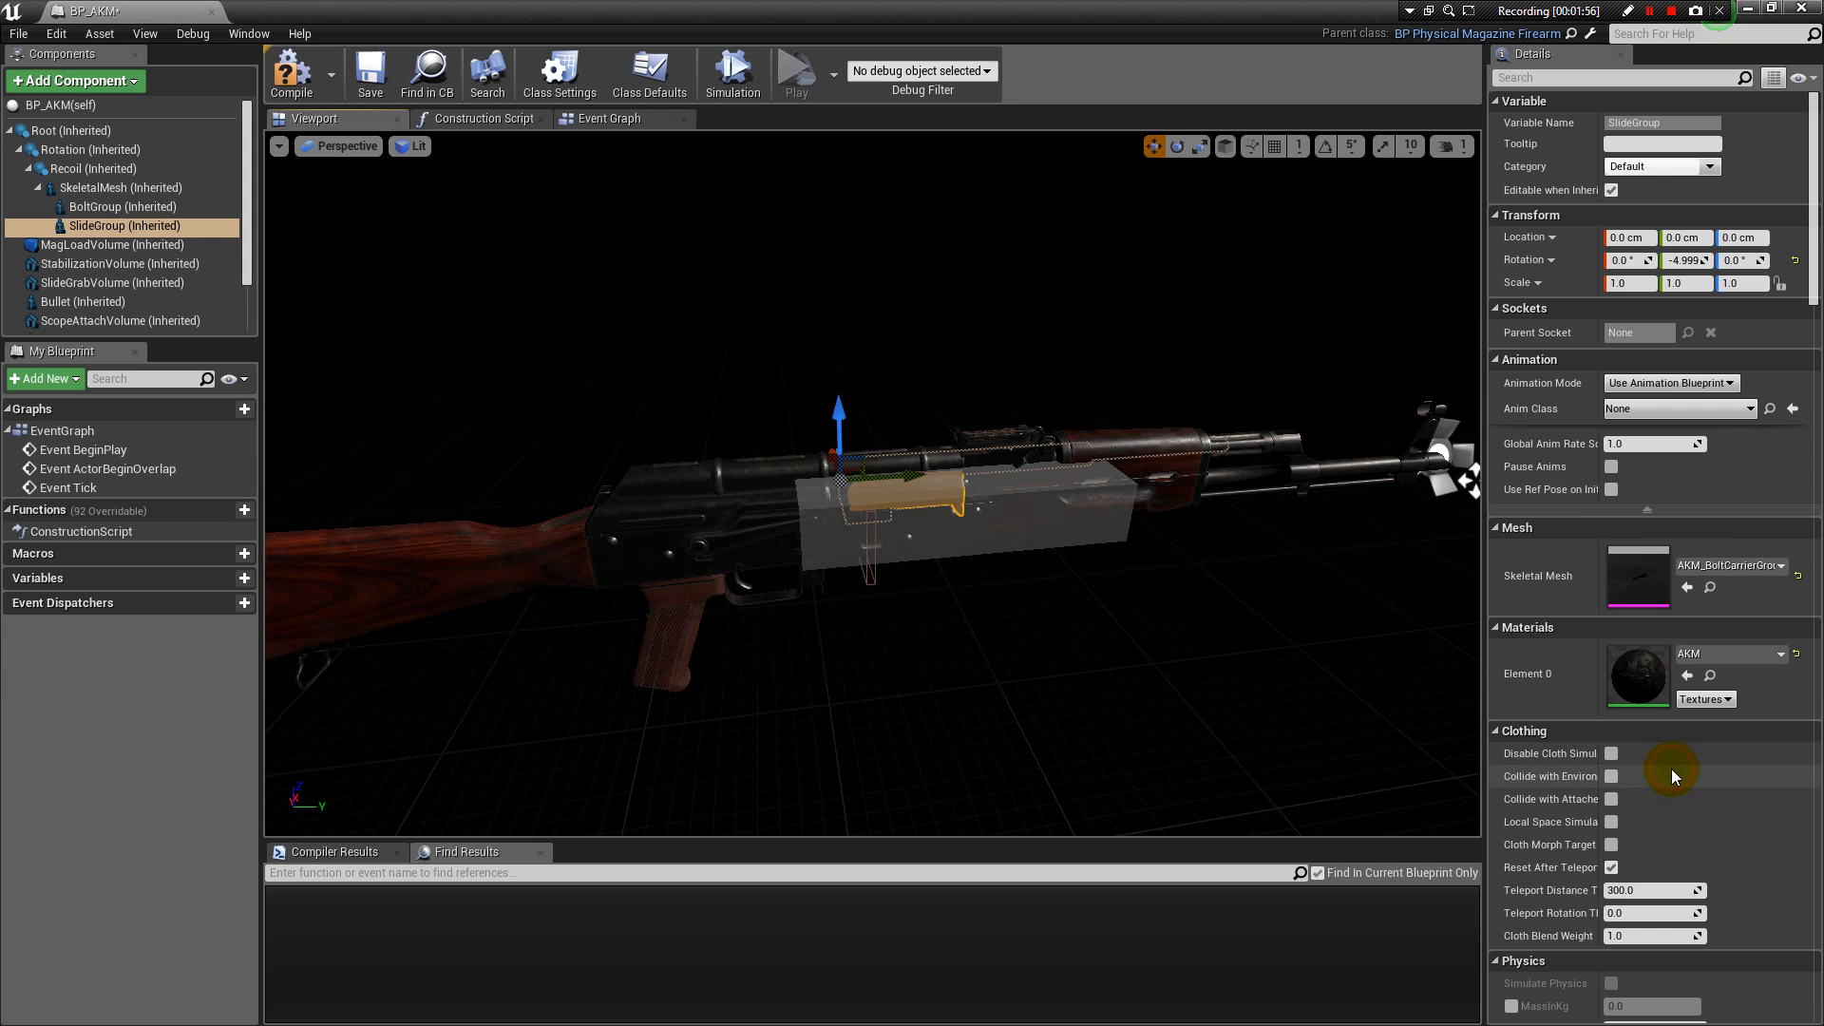
Inspect how the bolt carrier group sits on the AKM body from several angles.
{"action": "left_click_drag", "start_coordinate": [1058, 367], "coordinate": [646, 371], "text": "alt"}
{"action": "right_click_drag", "start_coordinate": [1043, 341], "coordinate": [1159, 340], "text": "alt"}
{"action": "left_click_drag", "start_coordinate": [1040, 334], "coordinate": [960, 321], "text": "alt"}
{"action": "right_click_drag", "start_coordinate": [1030, 321], "coordinate": [1093, 321], "text": "alt"}
{"action": "left_click_drag", "start_coordinate": [1030, 321], "coordinate": [989, 317], "text": "alt"}
{"action": "right_click_drag", "start_coordinate": [990, 317], "coordinate": [908, 318], "text": "alt"}
Select the MagLoadVolume component and examine its box near the rifle's magazine well up close.
{"action": "left_click", "coordinate": [136, 246]}
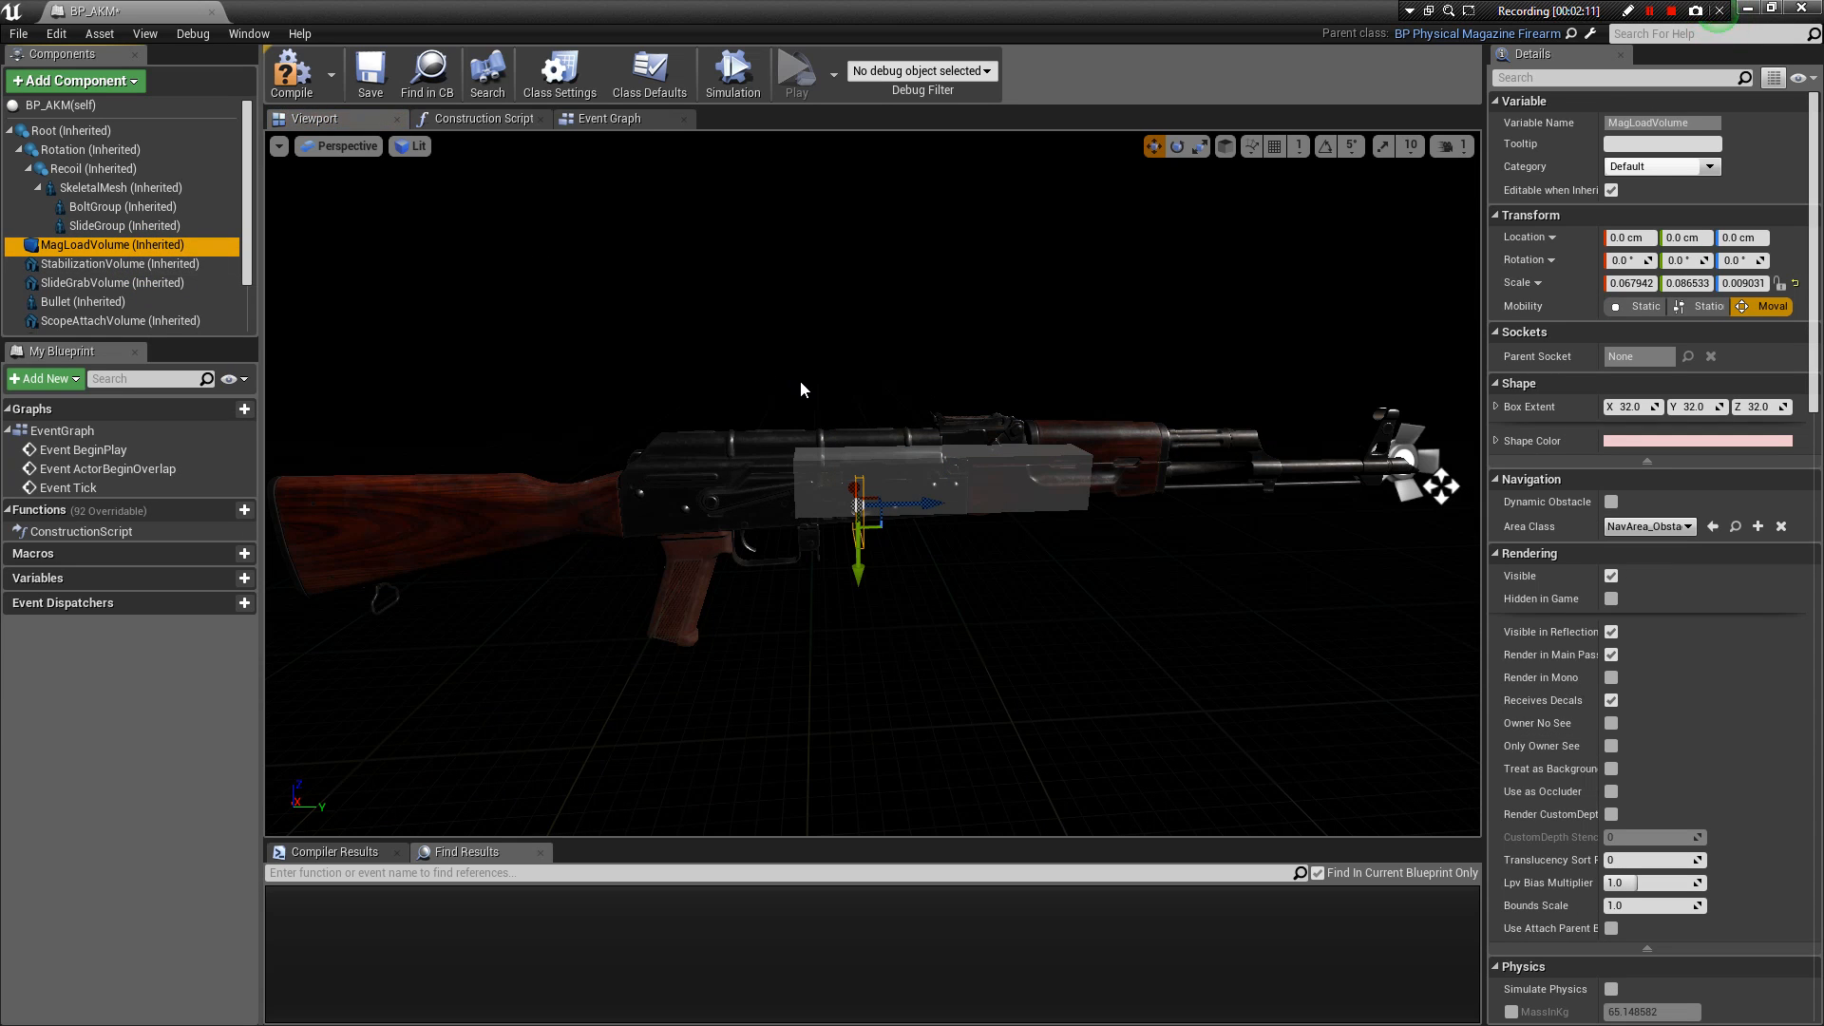
{"action": "key", "text": "f"}
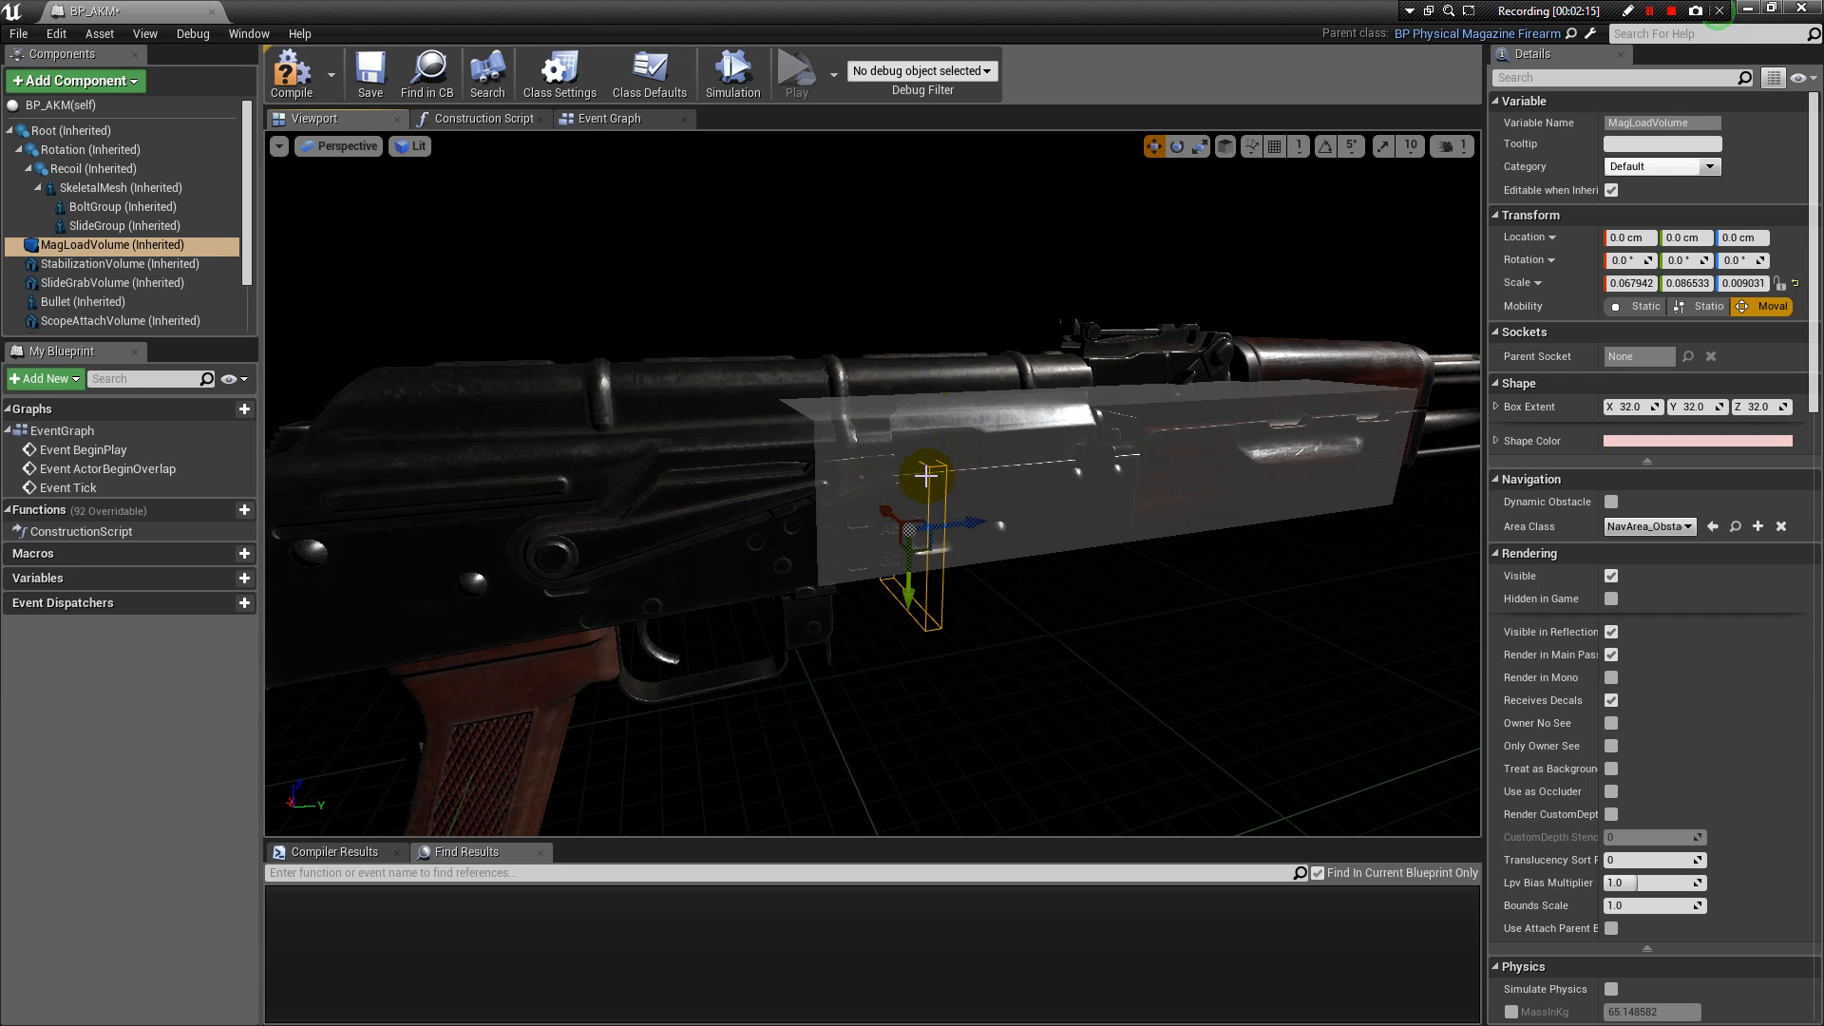
{"action": "mouse_move", "coordinate": [994, 281]}
{"action": "left_mouse_down", "text": "alt"}
{"action": "mouse_move", "coordinate": [975, 371]}
{"action": "mouse_move", "coordinate": [994, 282]}
{"action": "left_mouse_up", "text": "alt"}
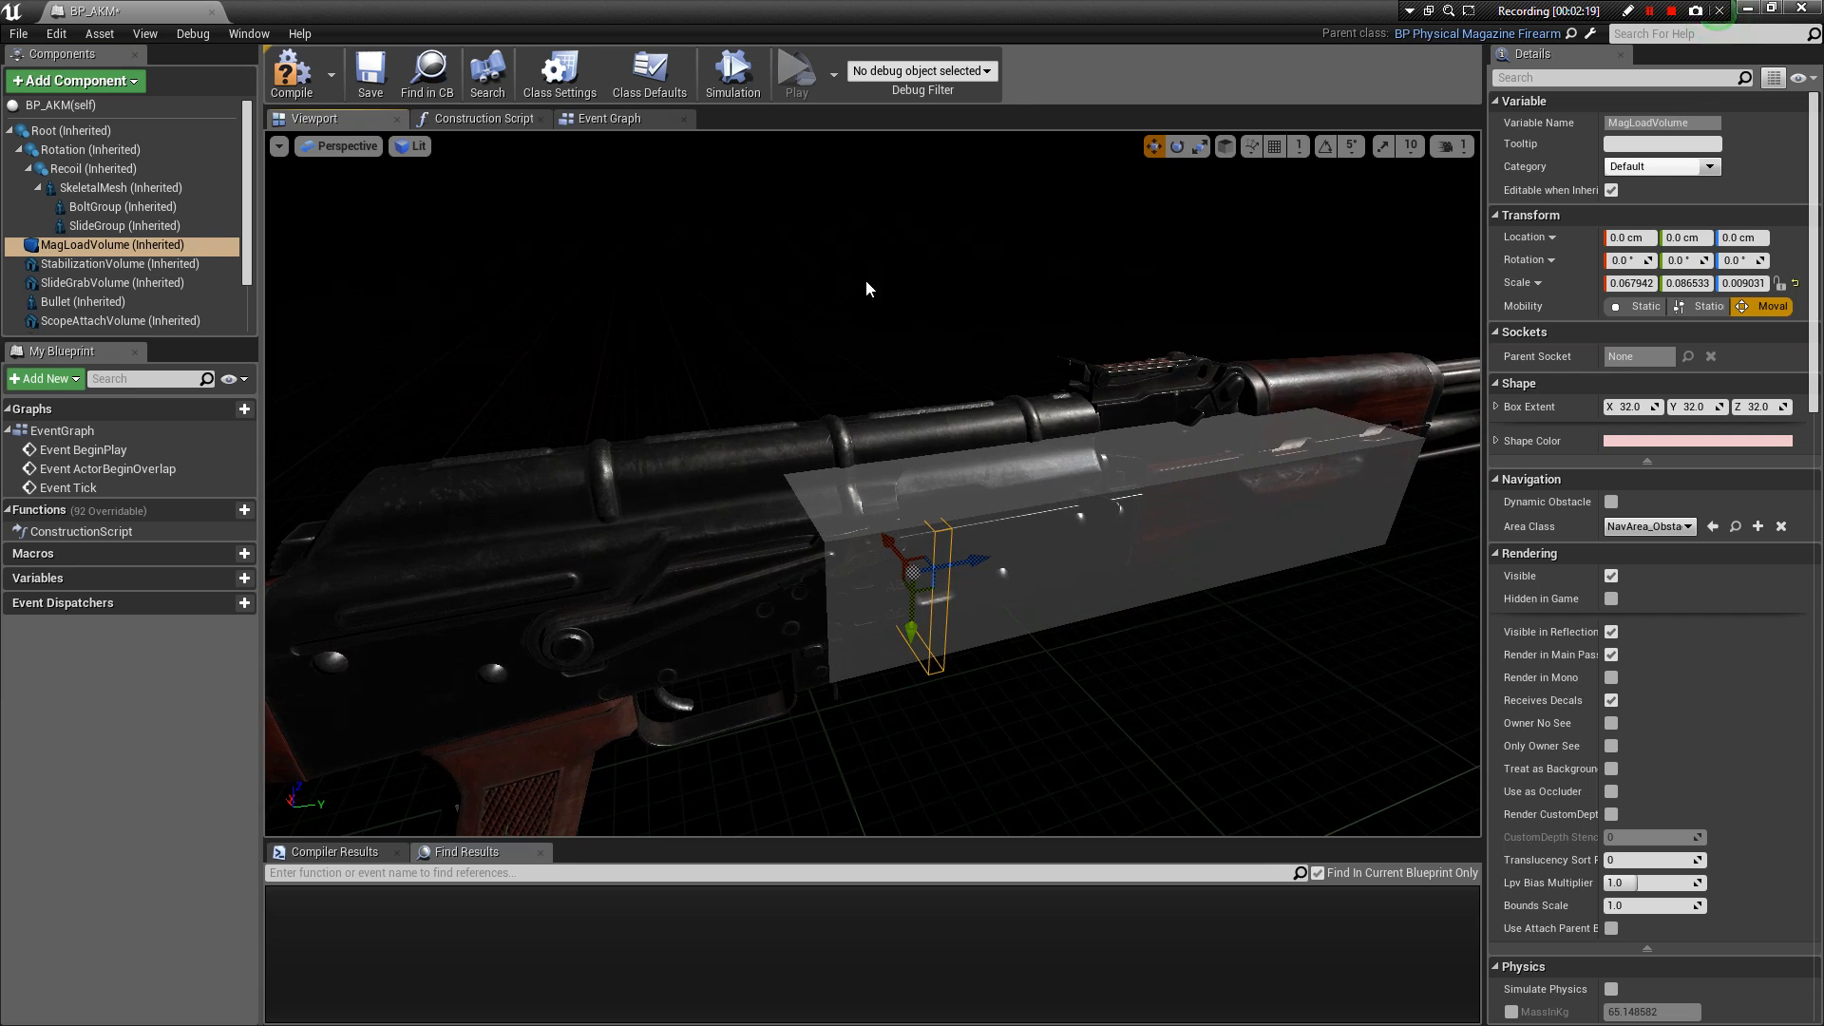
{"action": "left_click_drag", "start_coordinate": [944, 354], "coordinate": [931, 349], "text": "alt"}
{"action": "left_click_drag", "start_coordinate": [907, 435], "coordinate": [907, 494], "text": "alt"}
{"action": "scroll", "coordinate": [908, 435], "scroll_direction": "up", "scroll_amount": 5}
{"action": "mouse_move", "coordinate": [907, 434]}
{"action": "right_mouse_down", "text": "alt"}
{"action": "mouse_move", "coordinate": [860, 434]}
{"action": "mouse_move", "coordinate": [879, 434]}
{"action": "right_mouse_up", "text": "alt"}
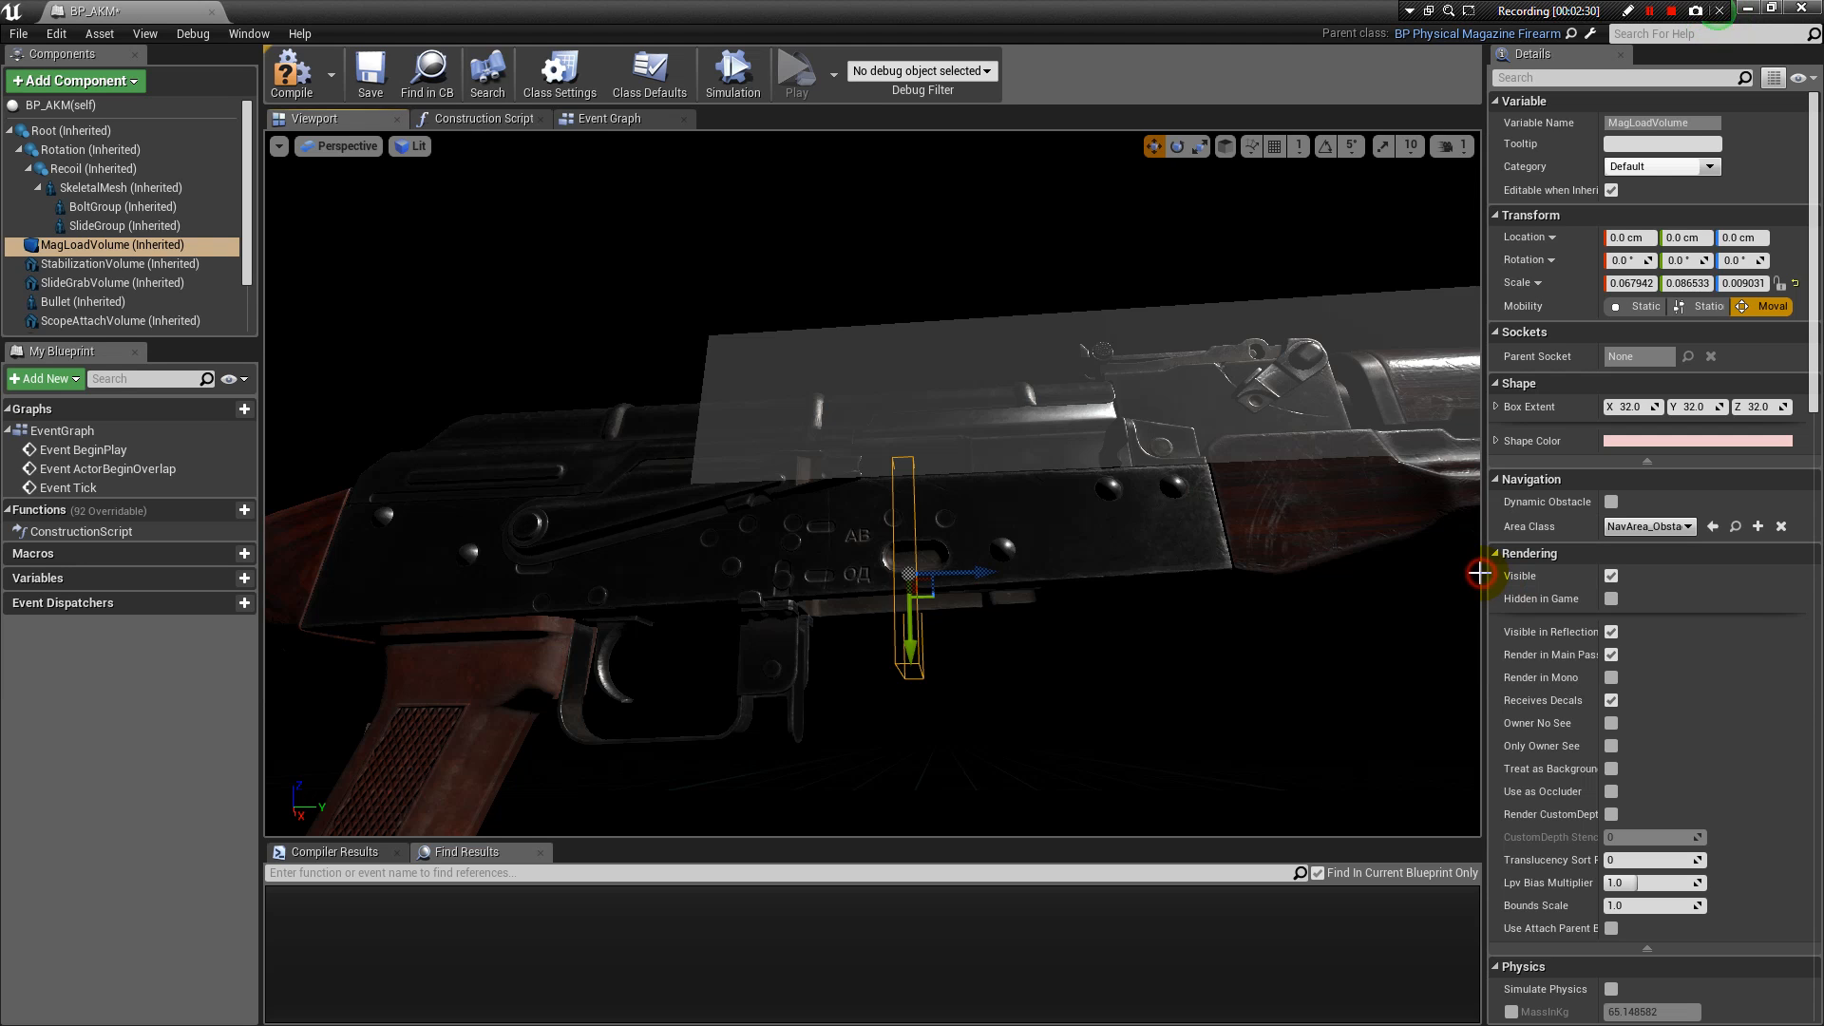
Review BP_AKM's own default properties, from Weapon Setup through the socket names in Weapon Socket Setup.
{"action": "left_click_drag", "start_coordinate": [1483, 580], "coordinate": [1193, 580]}
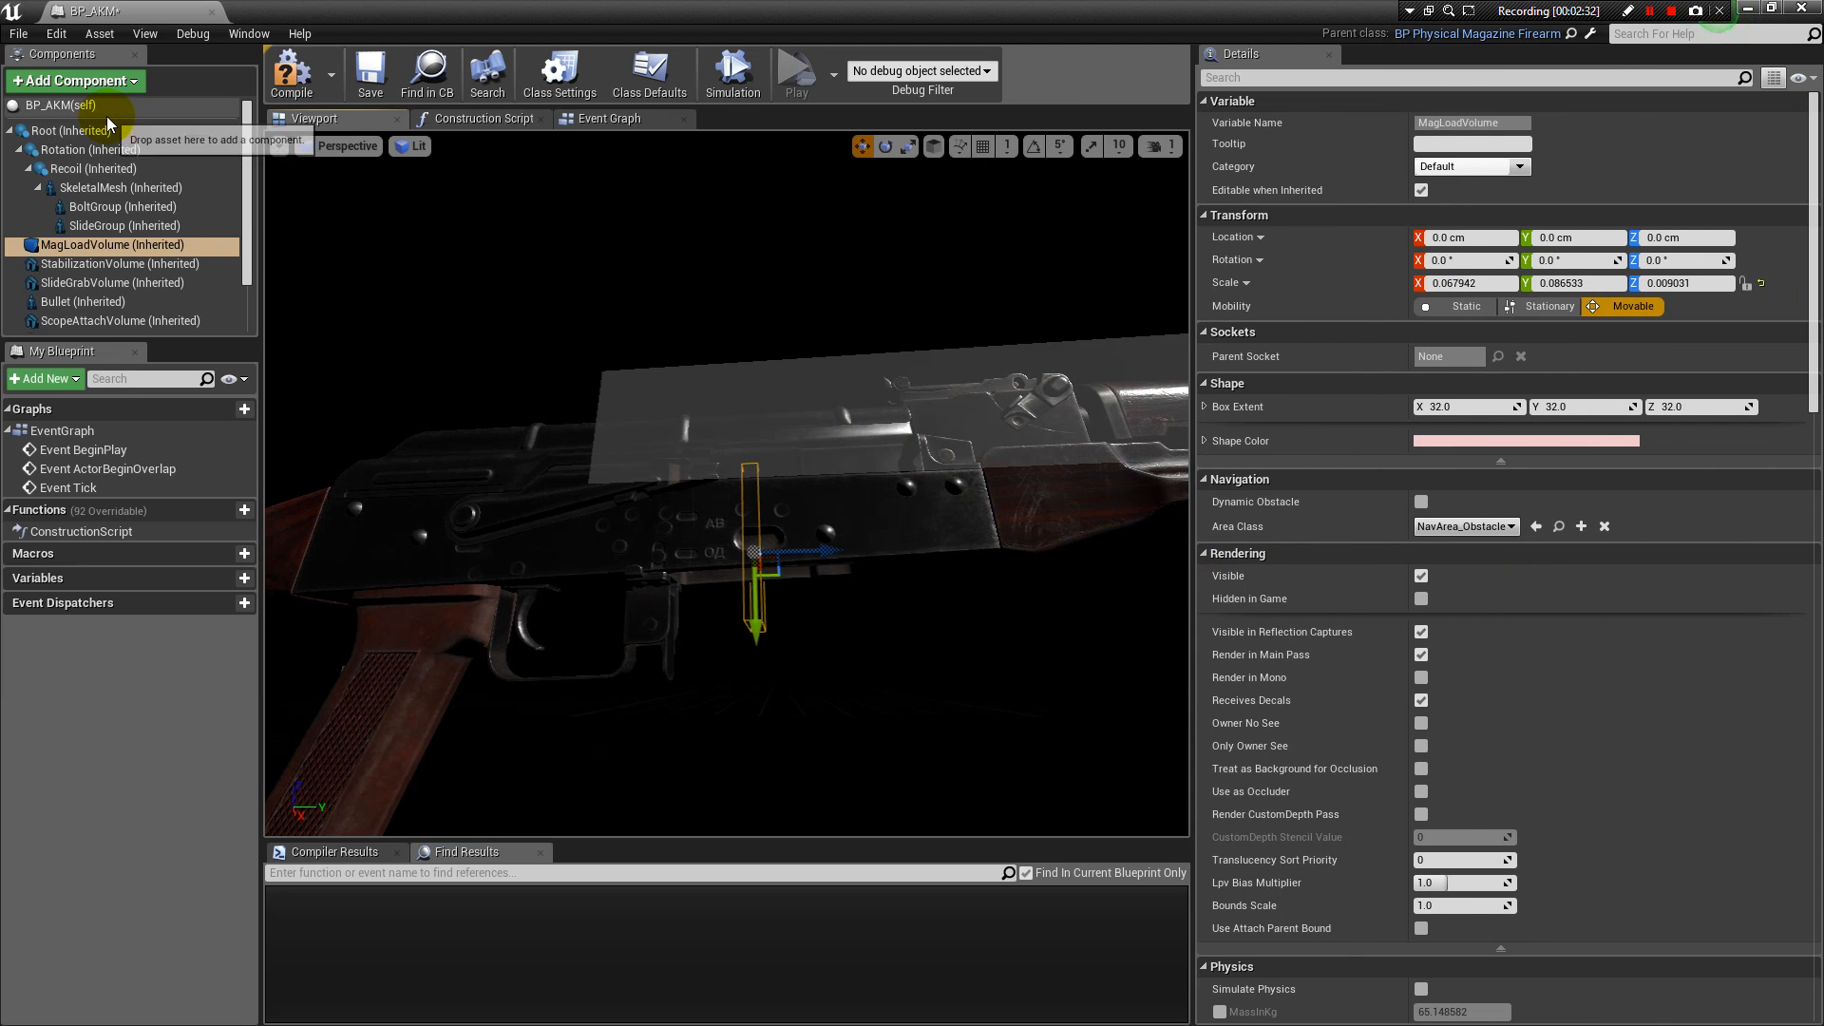
{"action": "left_click", "coordinate": [71, 105]}
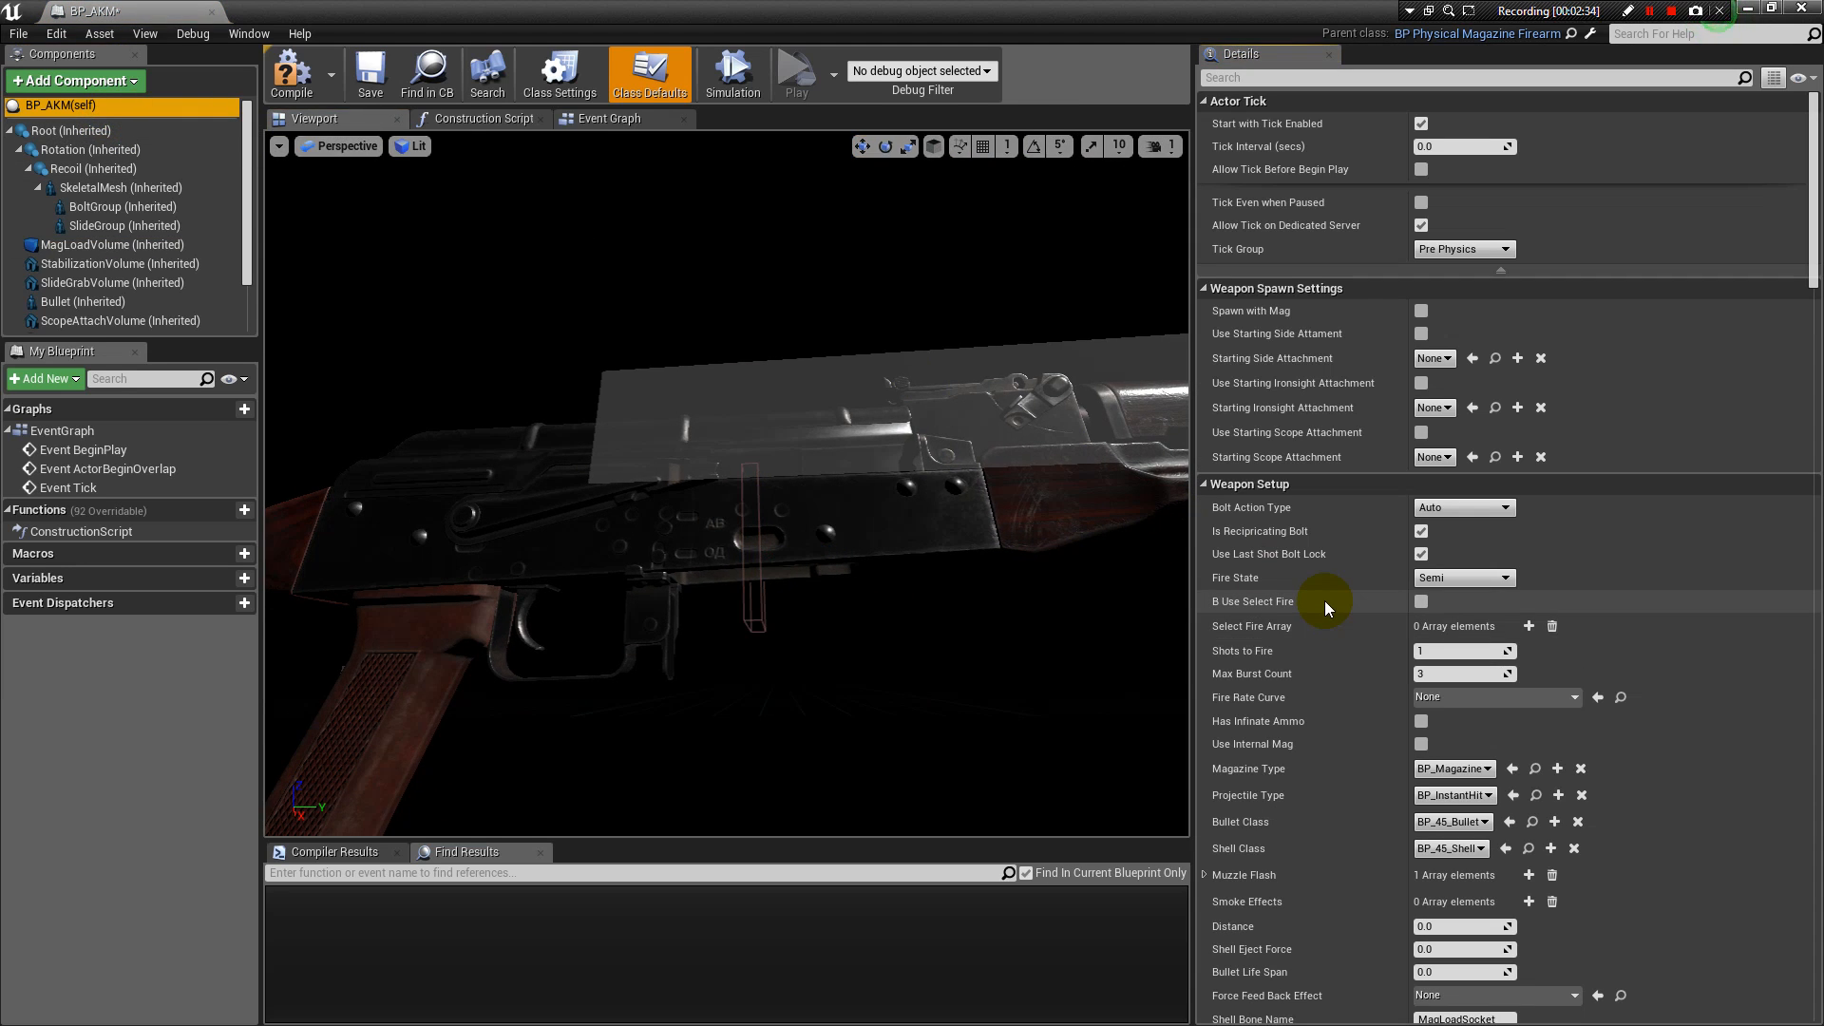
{"action": "scroll", "coordinate": [1384, 581], "scroll_direction": "down", "scroll_amount": 1}
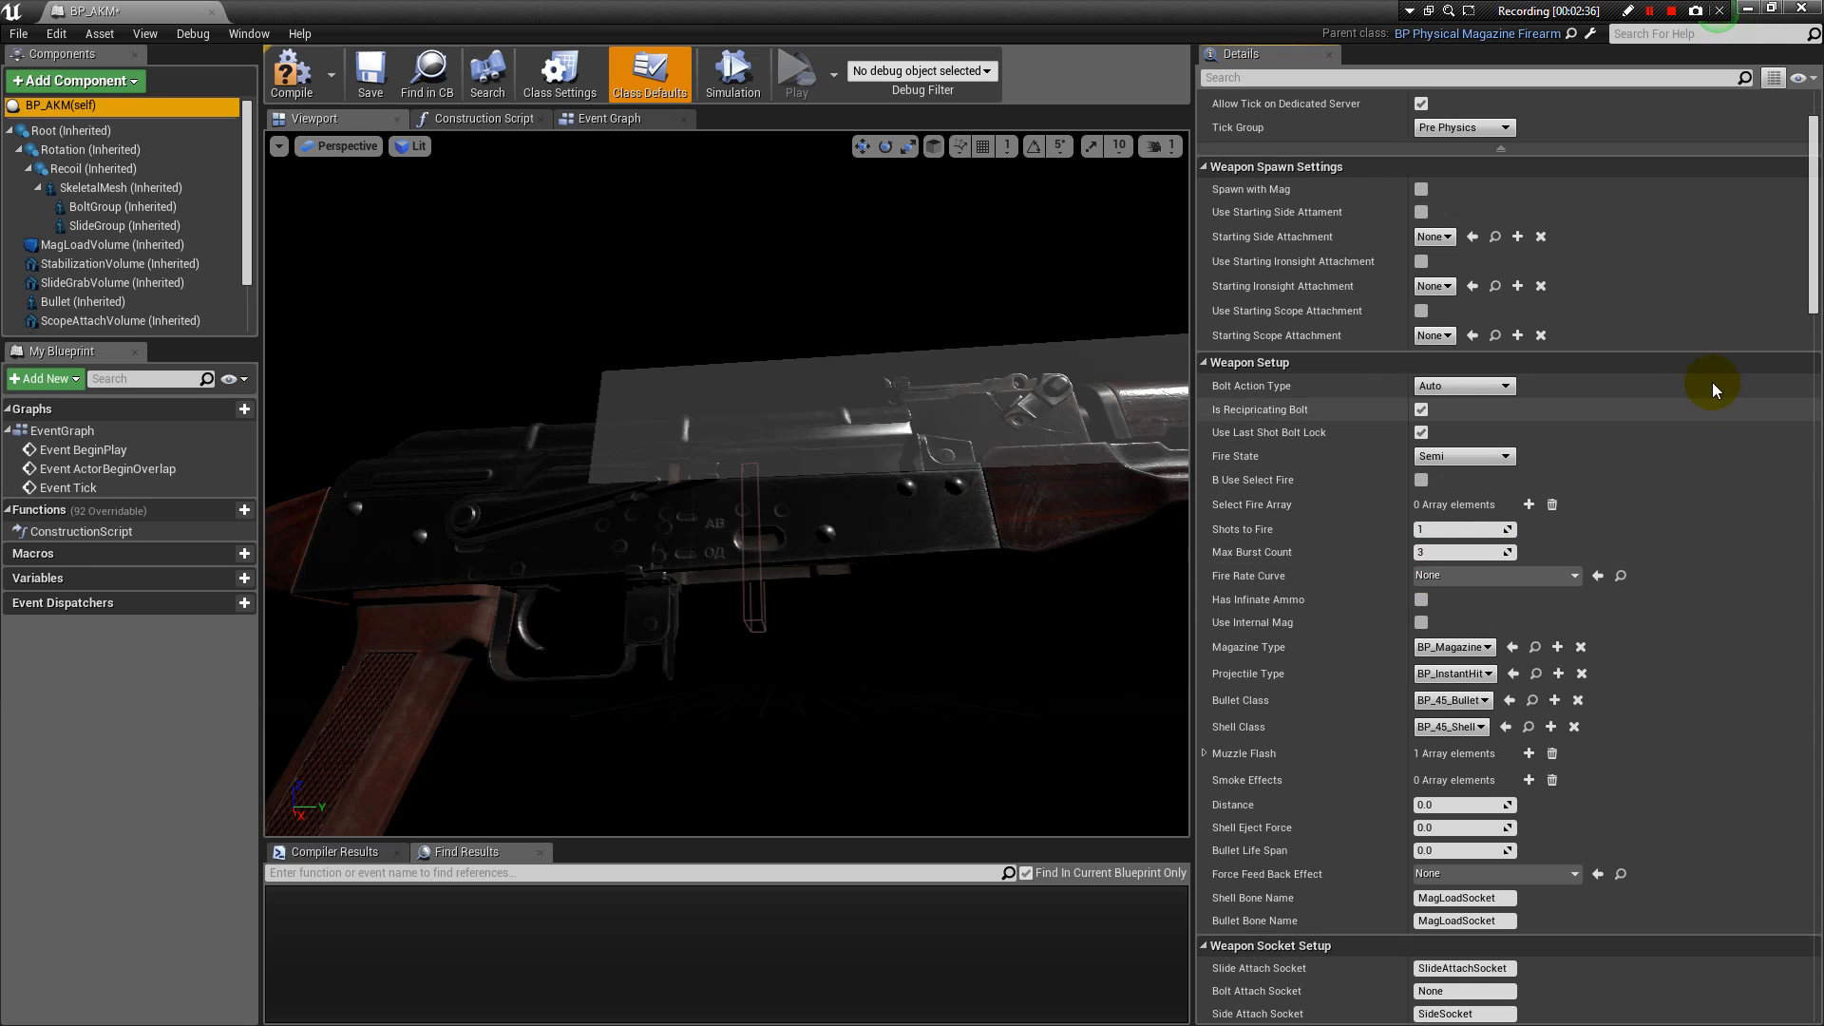
{"action": "left_click_drag", "start_coordinate": [1812, 250], "coordinate": [1819, 375]}
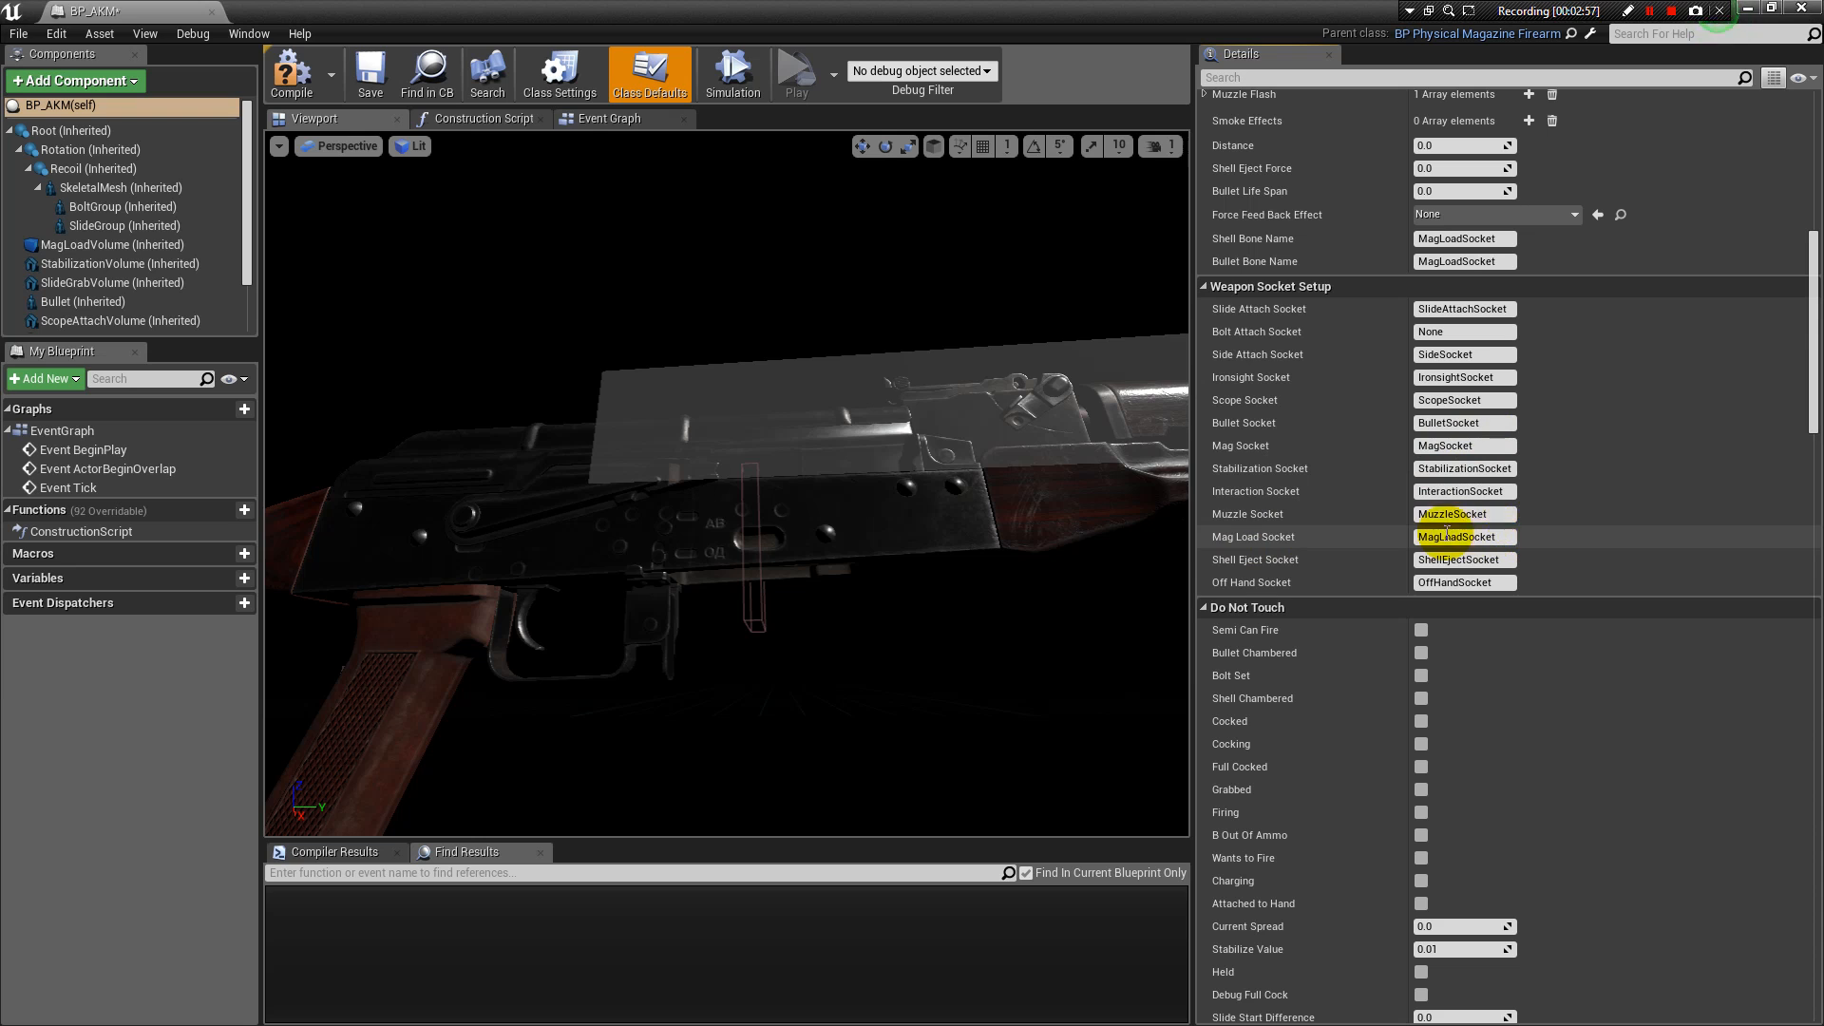
Scale the MagLoadVolume box to about 0.068 × 0.031 × 0.118 and position it over the rifle's magazine well.
{"action": "left_click", "coordinate": [764, 621]}
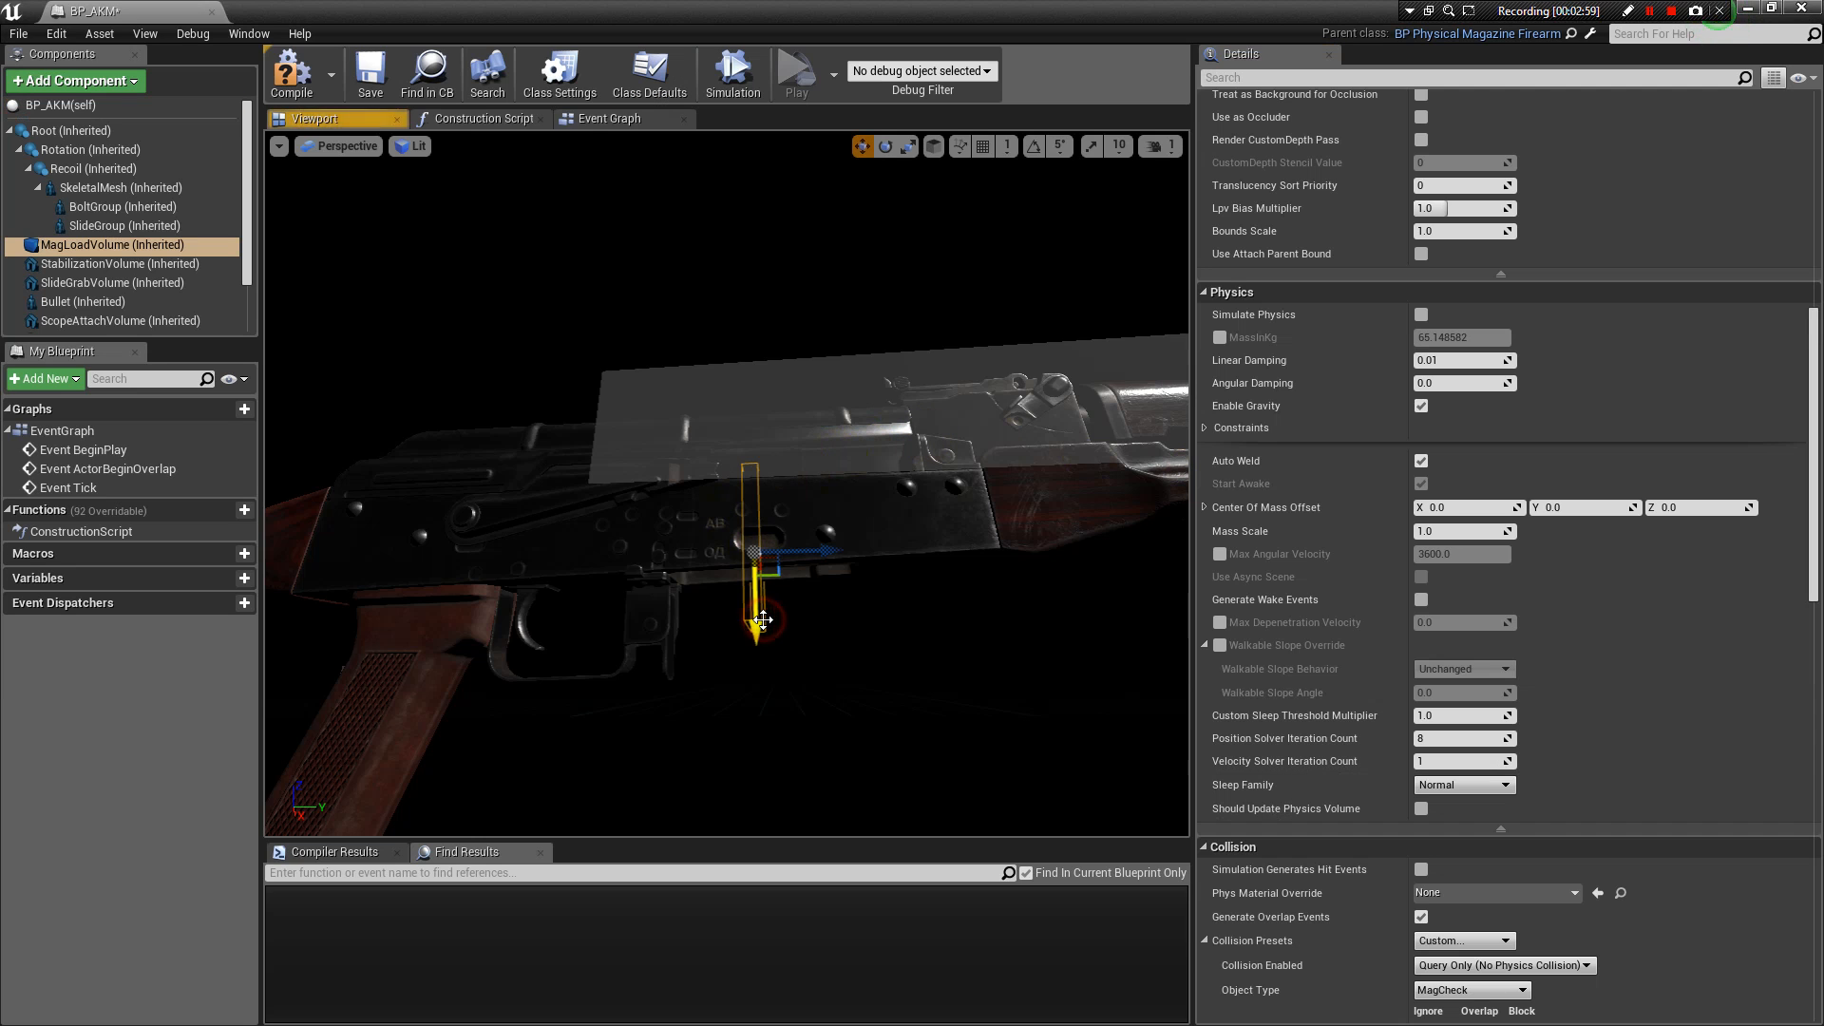
{"action": "mouse_move", "coordinate": [854, 548]}
{"action": "right_mouse_down"}
{"action": "mouse_move", "coordinate": [821, 504]}
{"action": "mouse_move", "coordinate": [798, 513]}
{"action": "mouse_move", "coordinate": [853, 547]}
{"action": "right_mouse_up"}
{"action": "left_click_drag", "start_coordinate": [838, 579], "coordinate": [853, 546]}
{"action": "right_click_drag", "start_coordinate": [852, 546], "coordinate": [858, 629]}
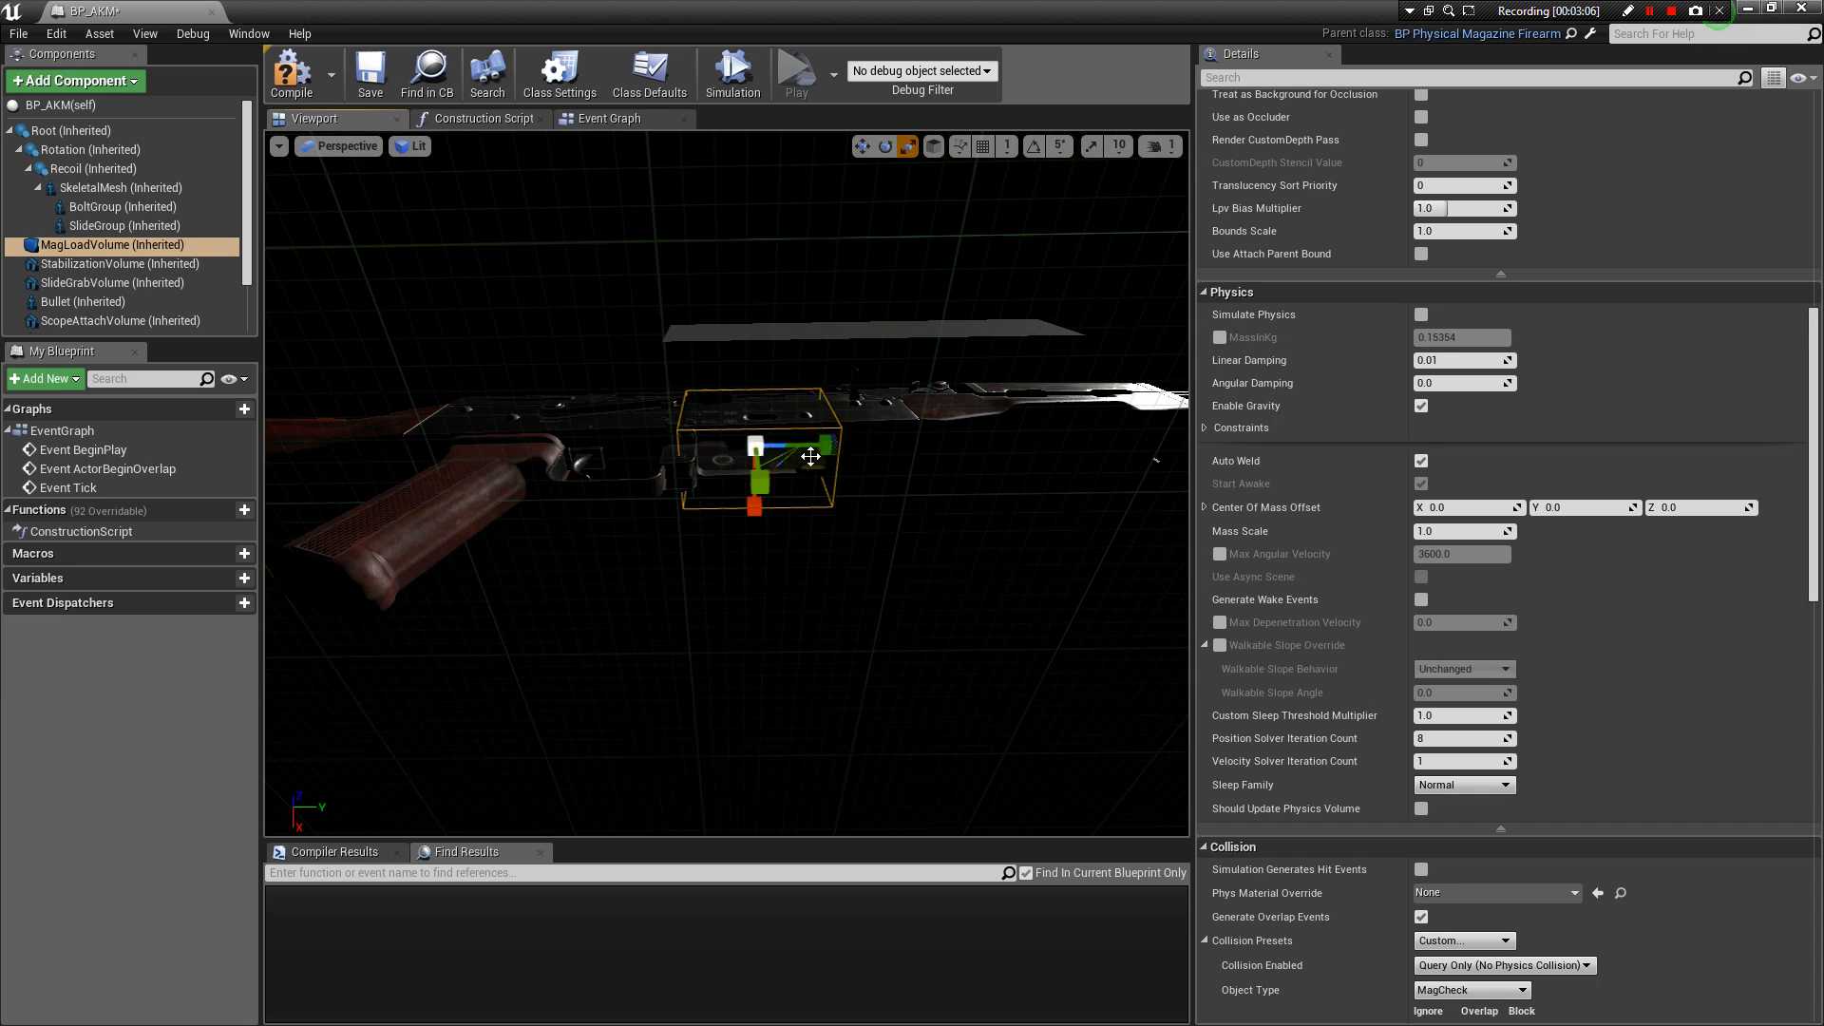
{"action": "left_click_drag", "start_coordinate": [756, 484], "coordinate": [759, 471]}
{"action": "right_click_drag", "start_coordinate": [805, 635], "coordinate": [756, 494]}
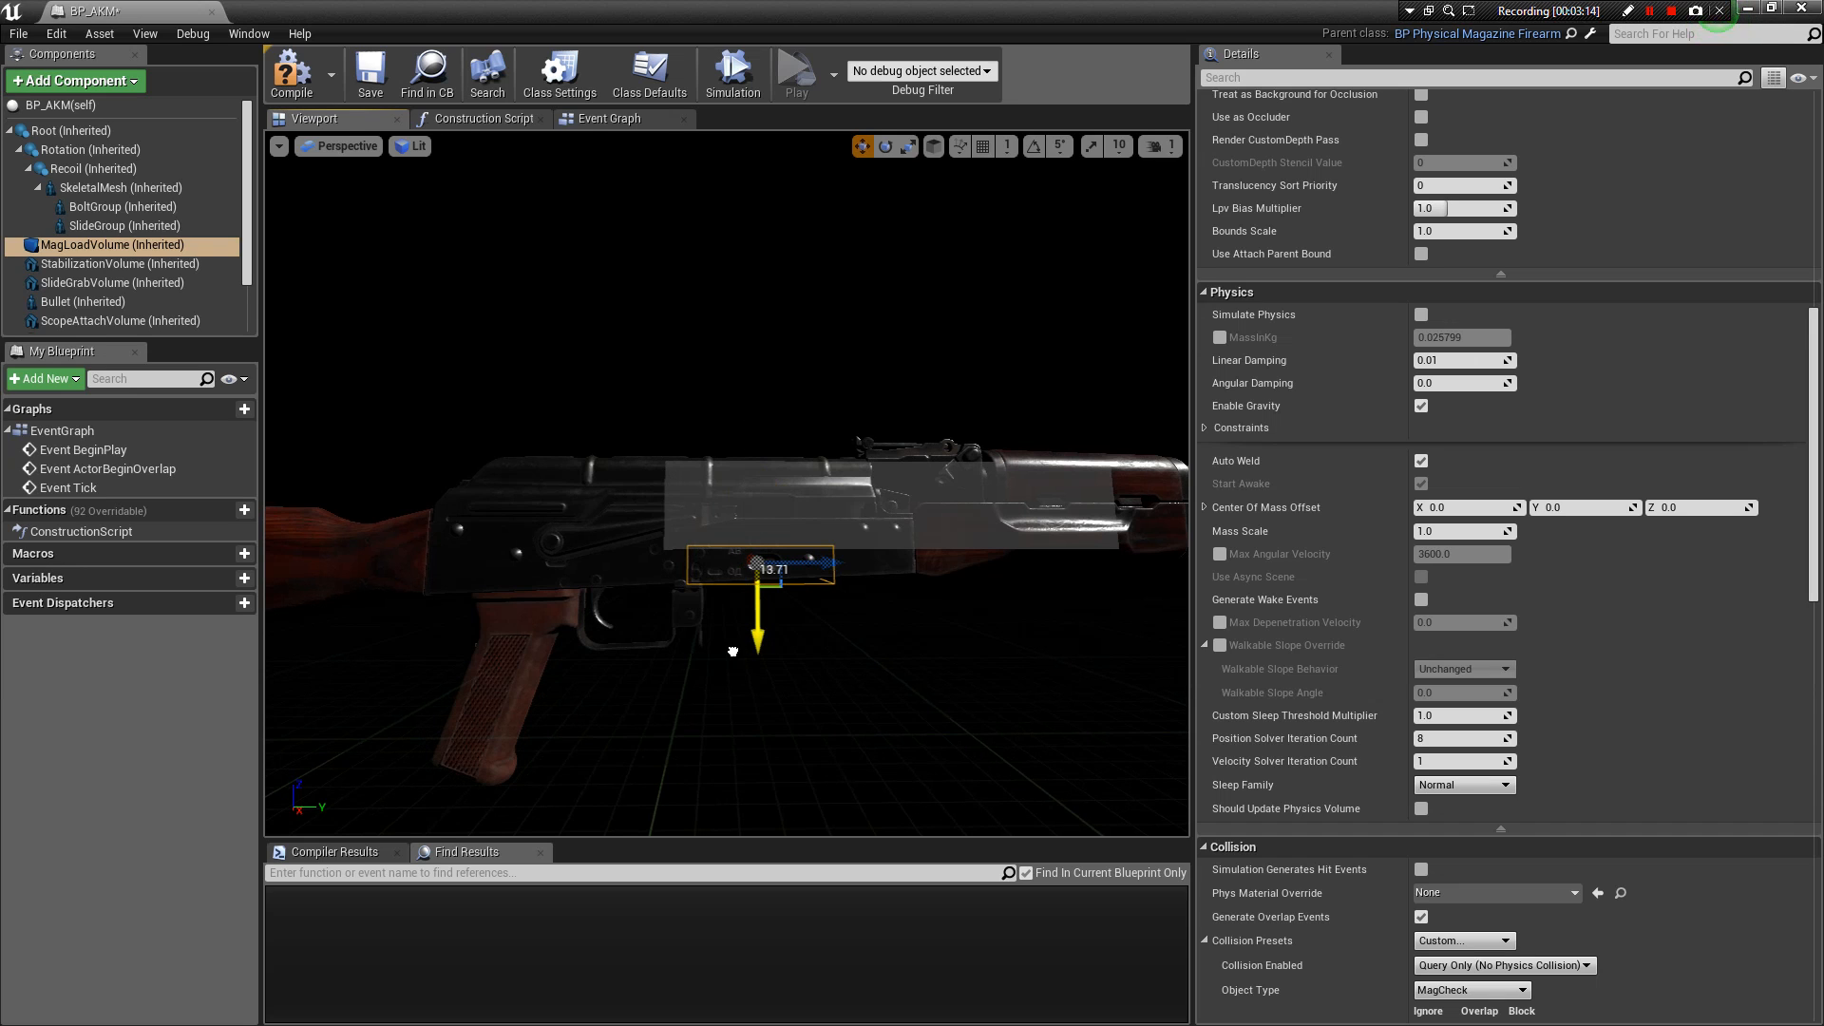
{"action": "right_click_drag", "start_coordinate": [854, 604], "coordinate": [842, 640]}
Try rotating the MagLoadVolume box at the magazine well and undo the rotation.
{"action": "key", "text": "e"}
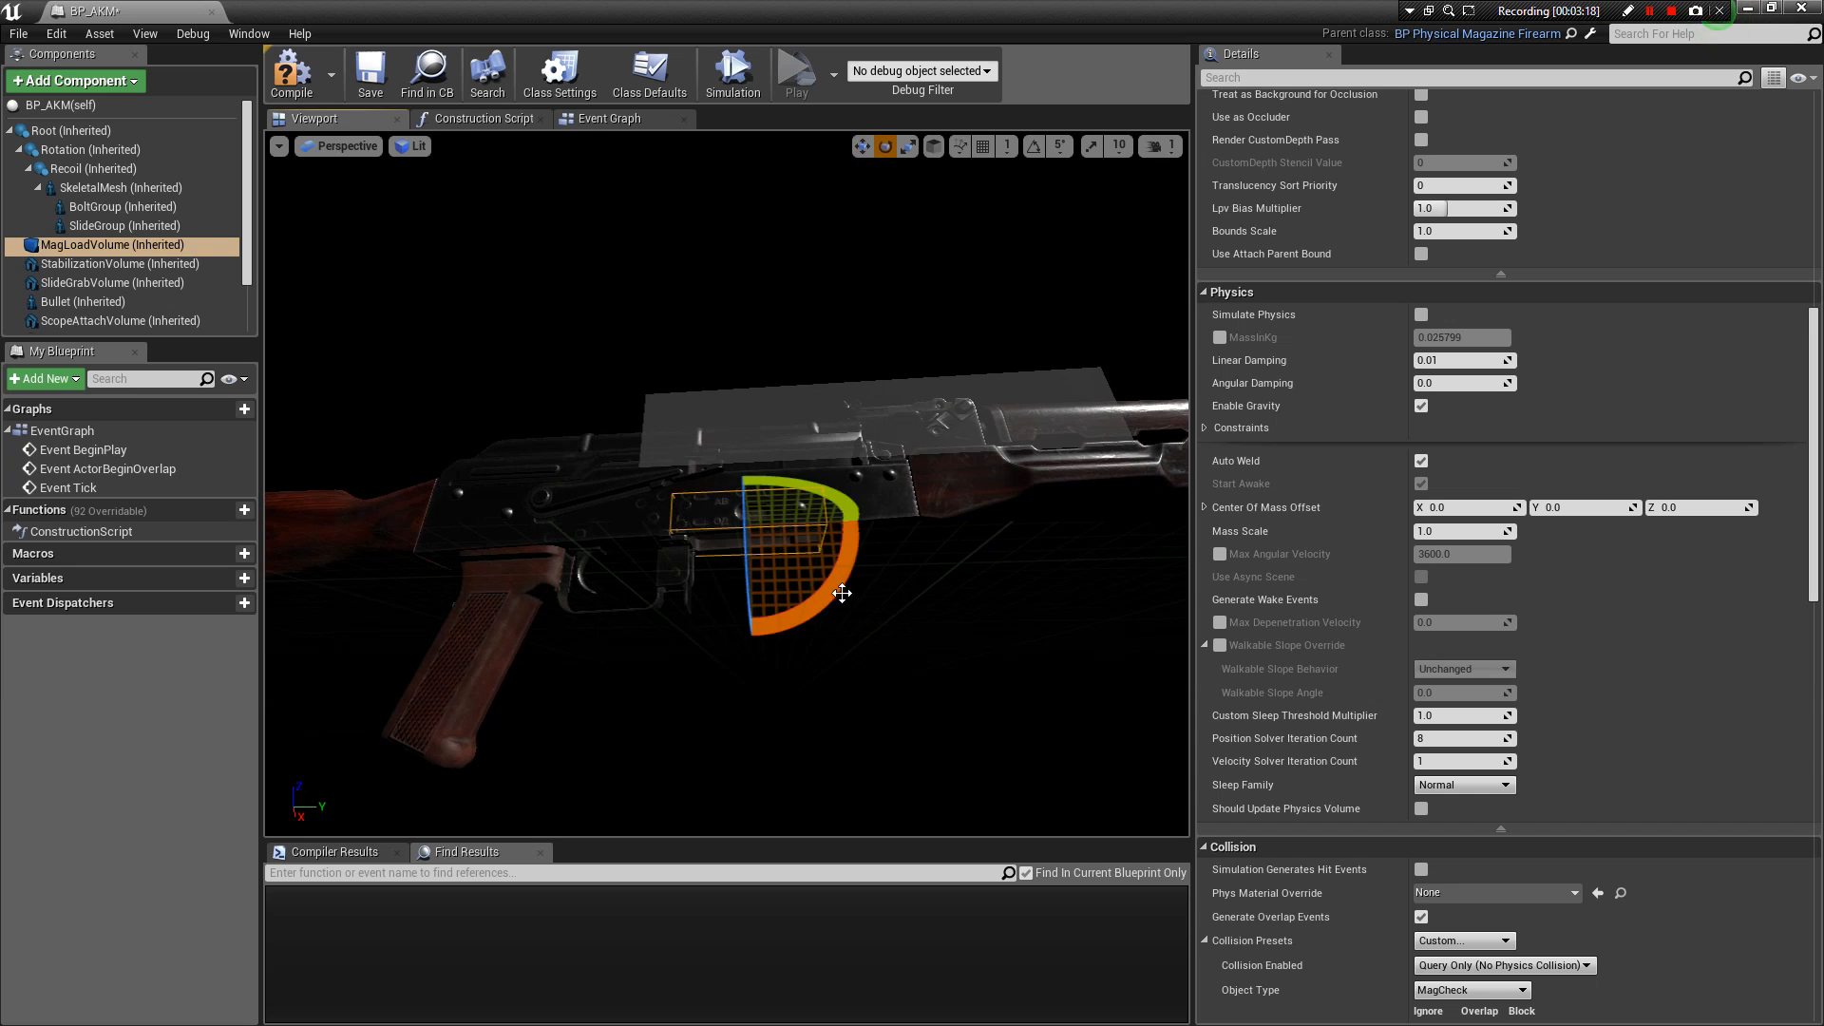
{"action": "left_click_drag", "start_coordinate": [841, 586], "coordinate": [860, 562]}
{"action": "key", "text": "ctrl+z"}
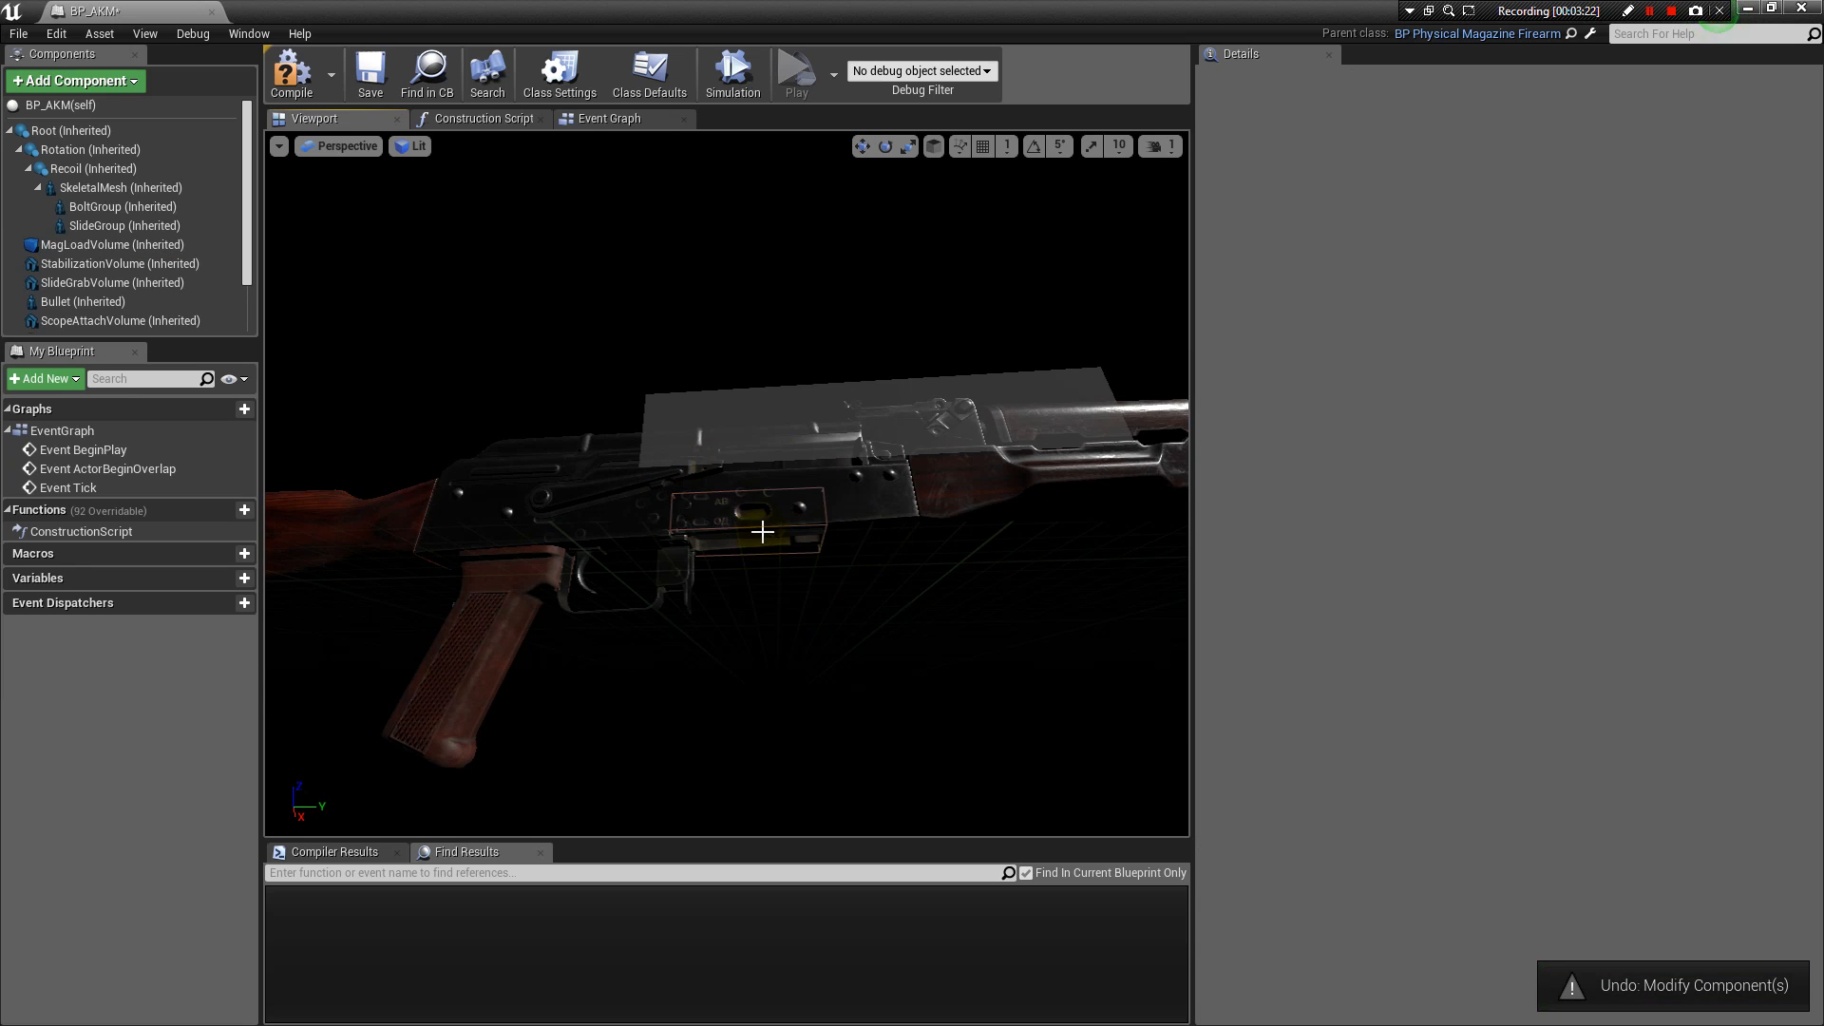
{"action": "left_click", "coordinate": [760, 526]}
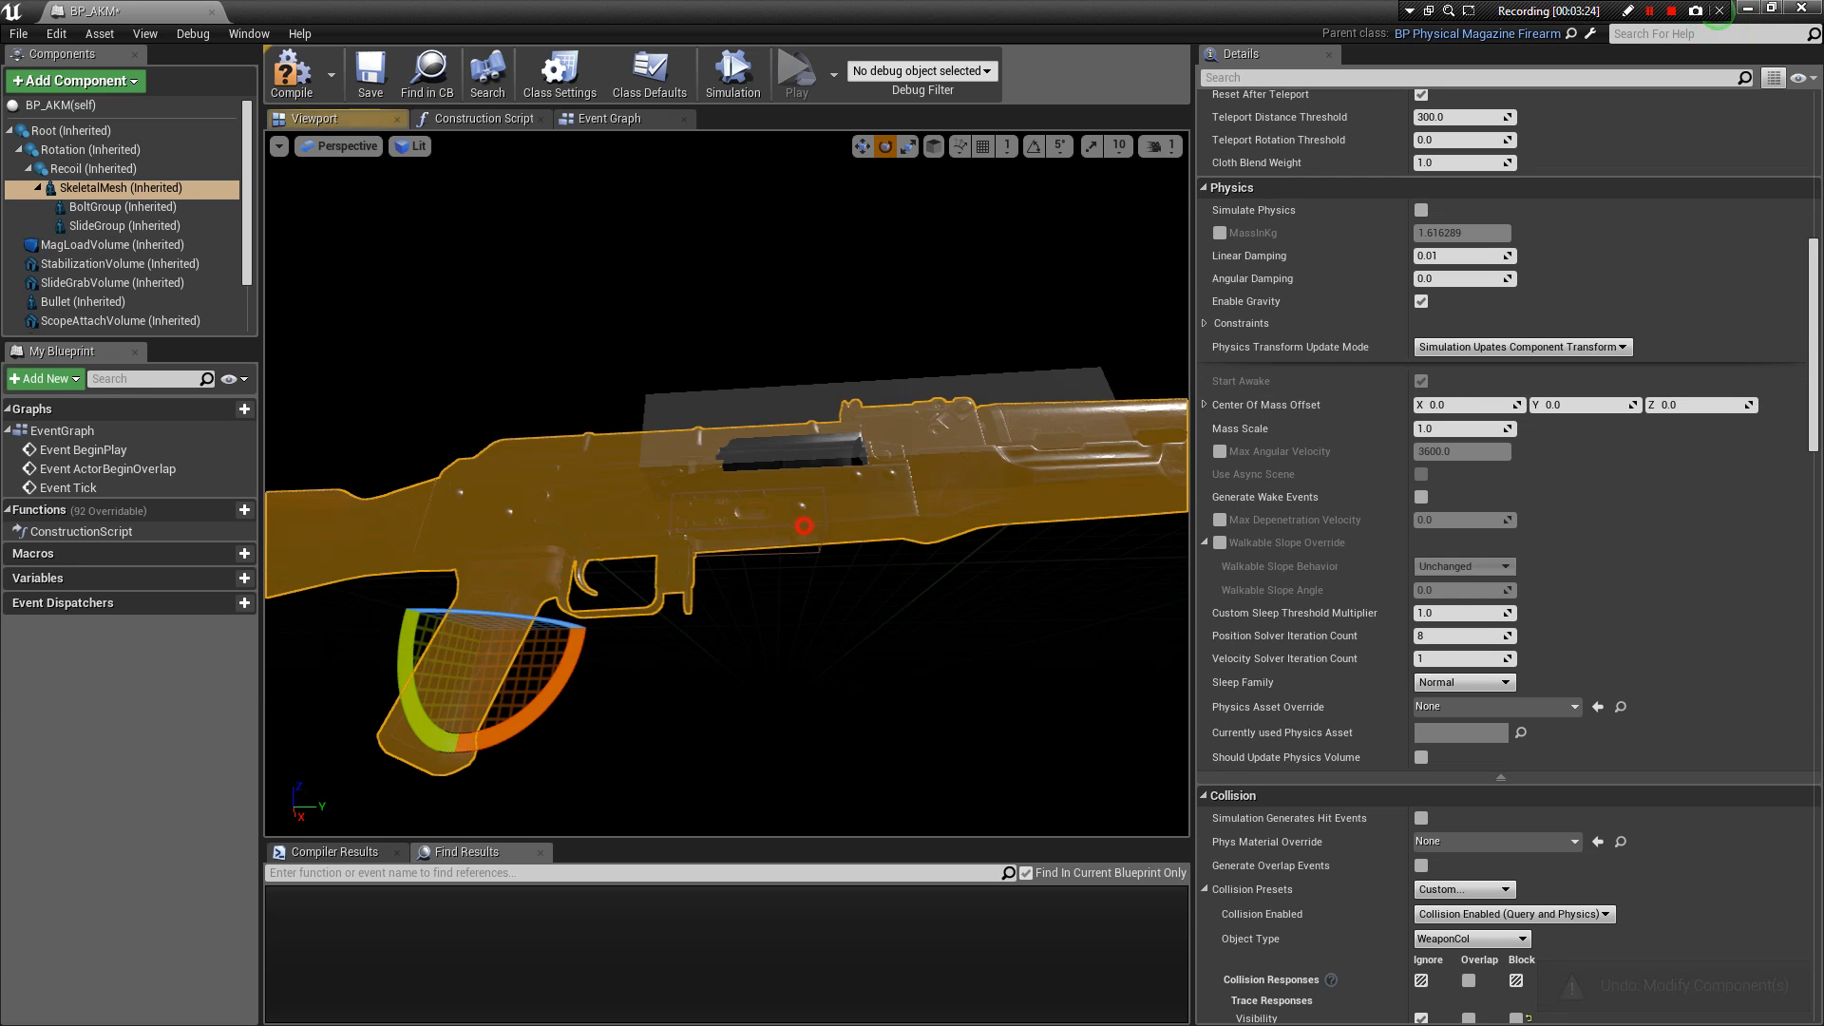
{"action": "left_click", "coordinate": [807, 527]}
{"action": "left_click_drag", "start_coordinate": [853, 519], "coordinate": [999, 639]}
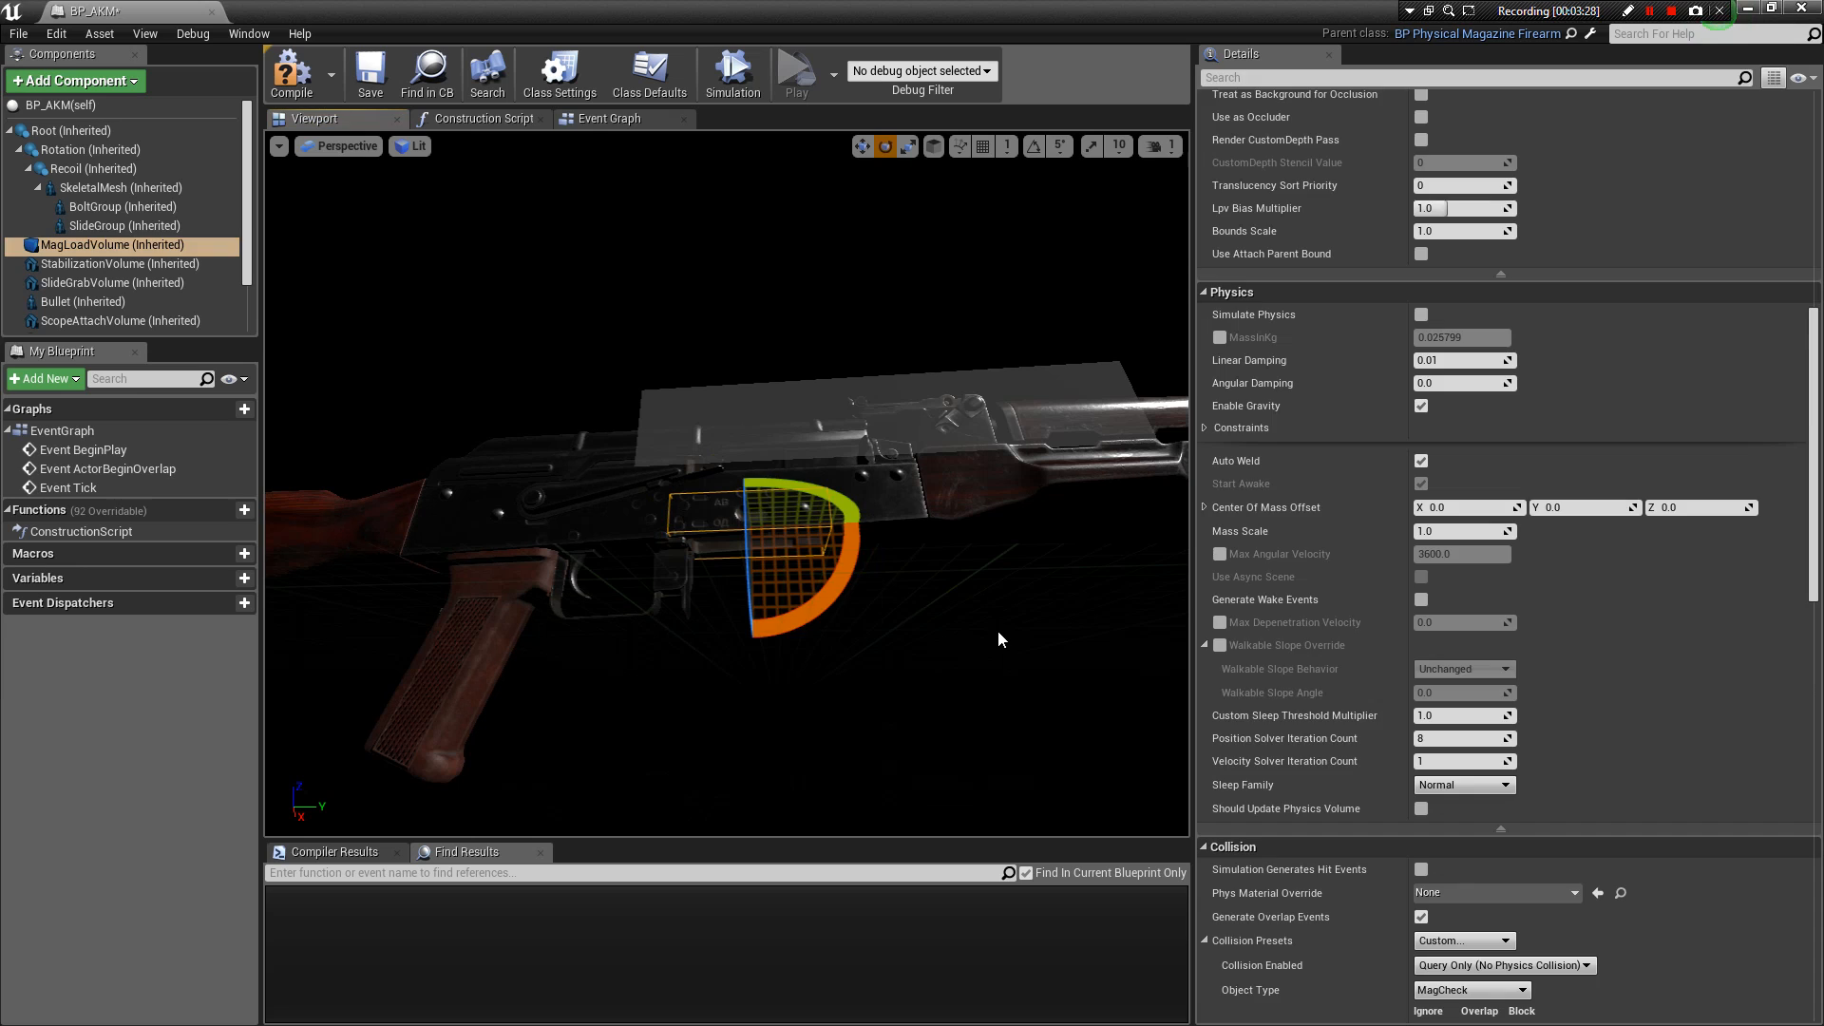
{"action": "key", "text": "ctrl+z"}
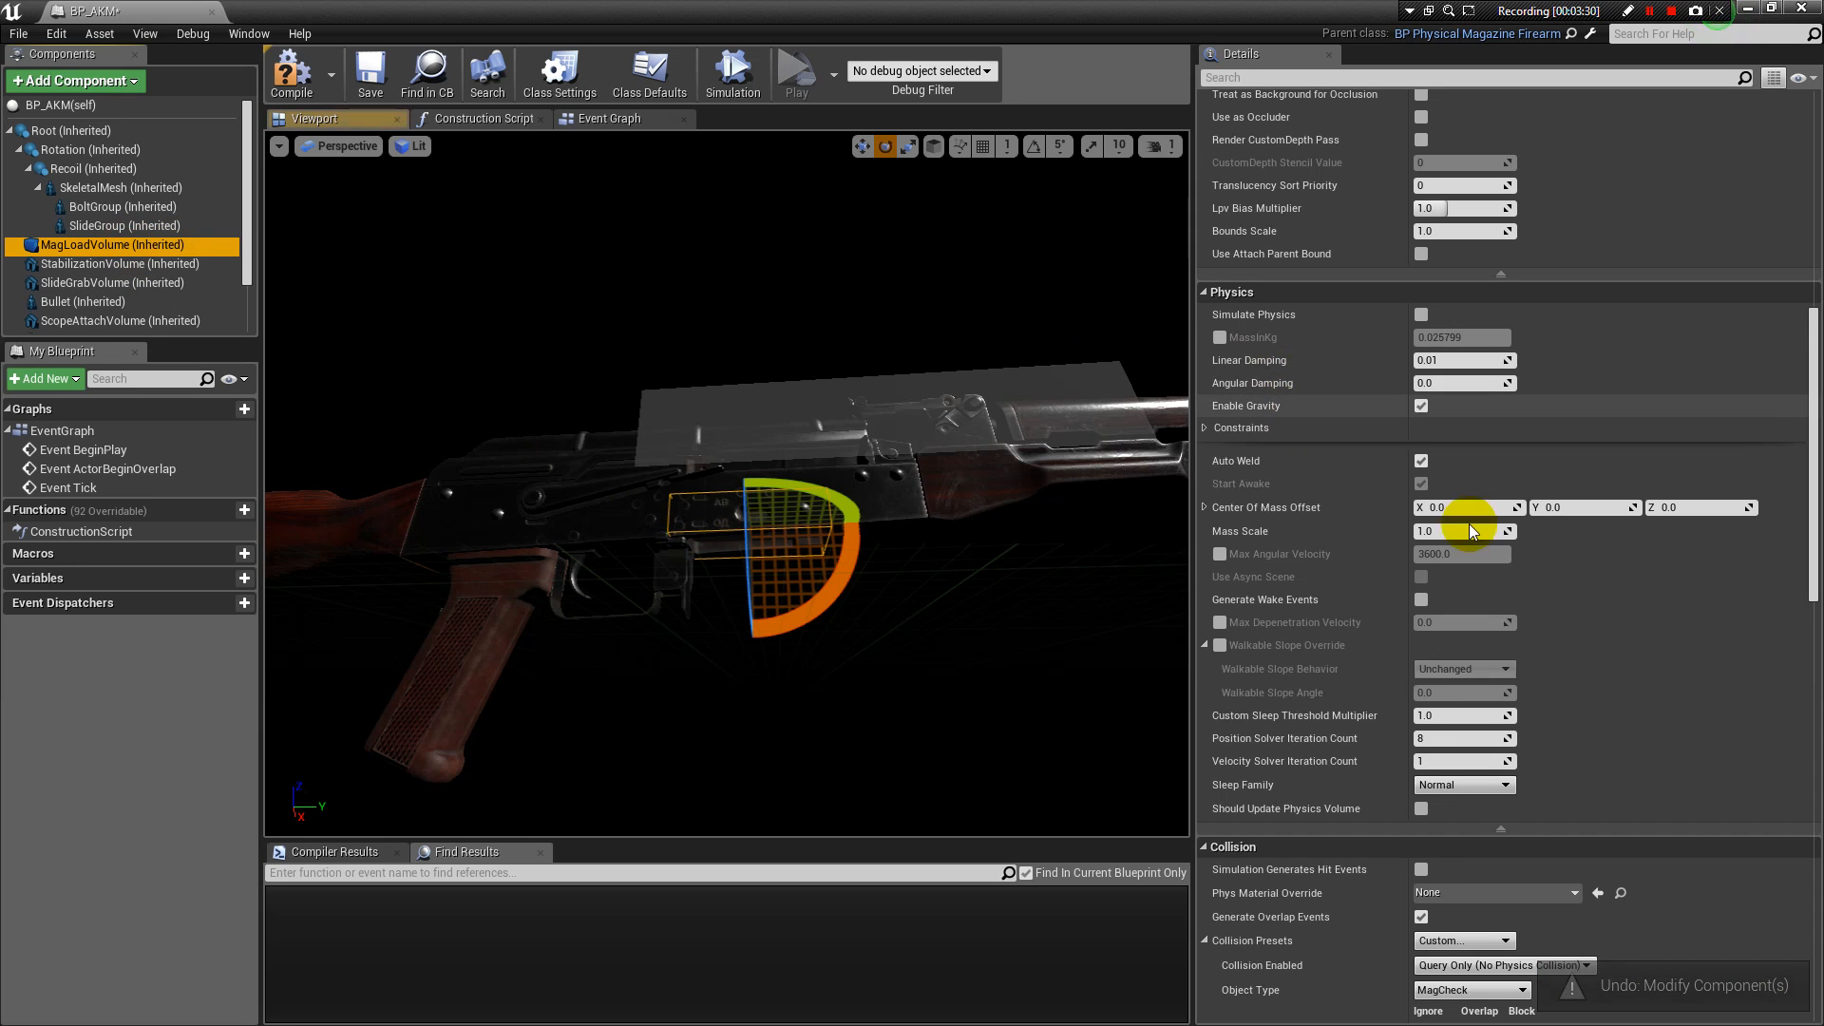
Set the MagLoadVolume's Y and Z location to 0 cm.
{"action": "left_click_drag", "start_coordinate": [1811, 423], "coordinate": [1794, 145]}
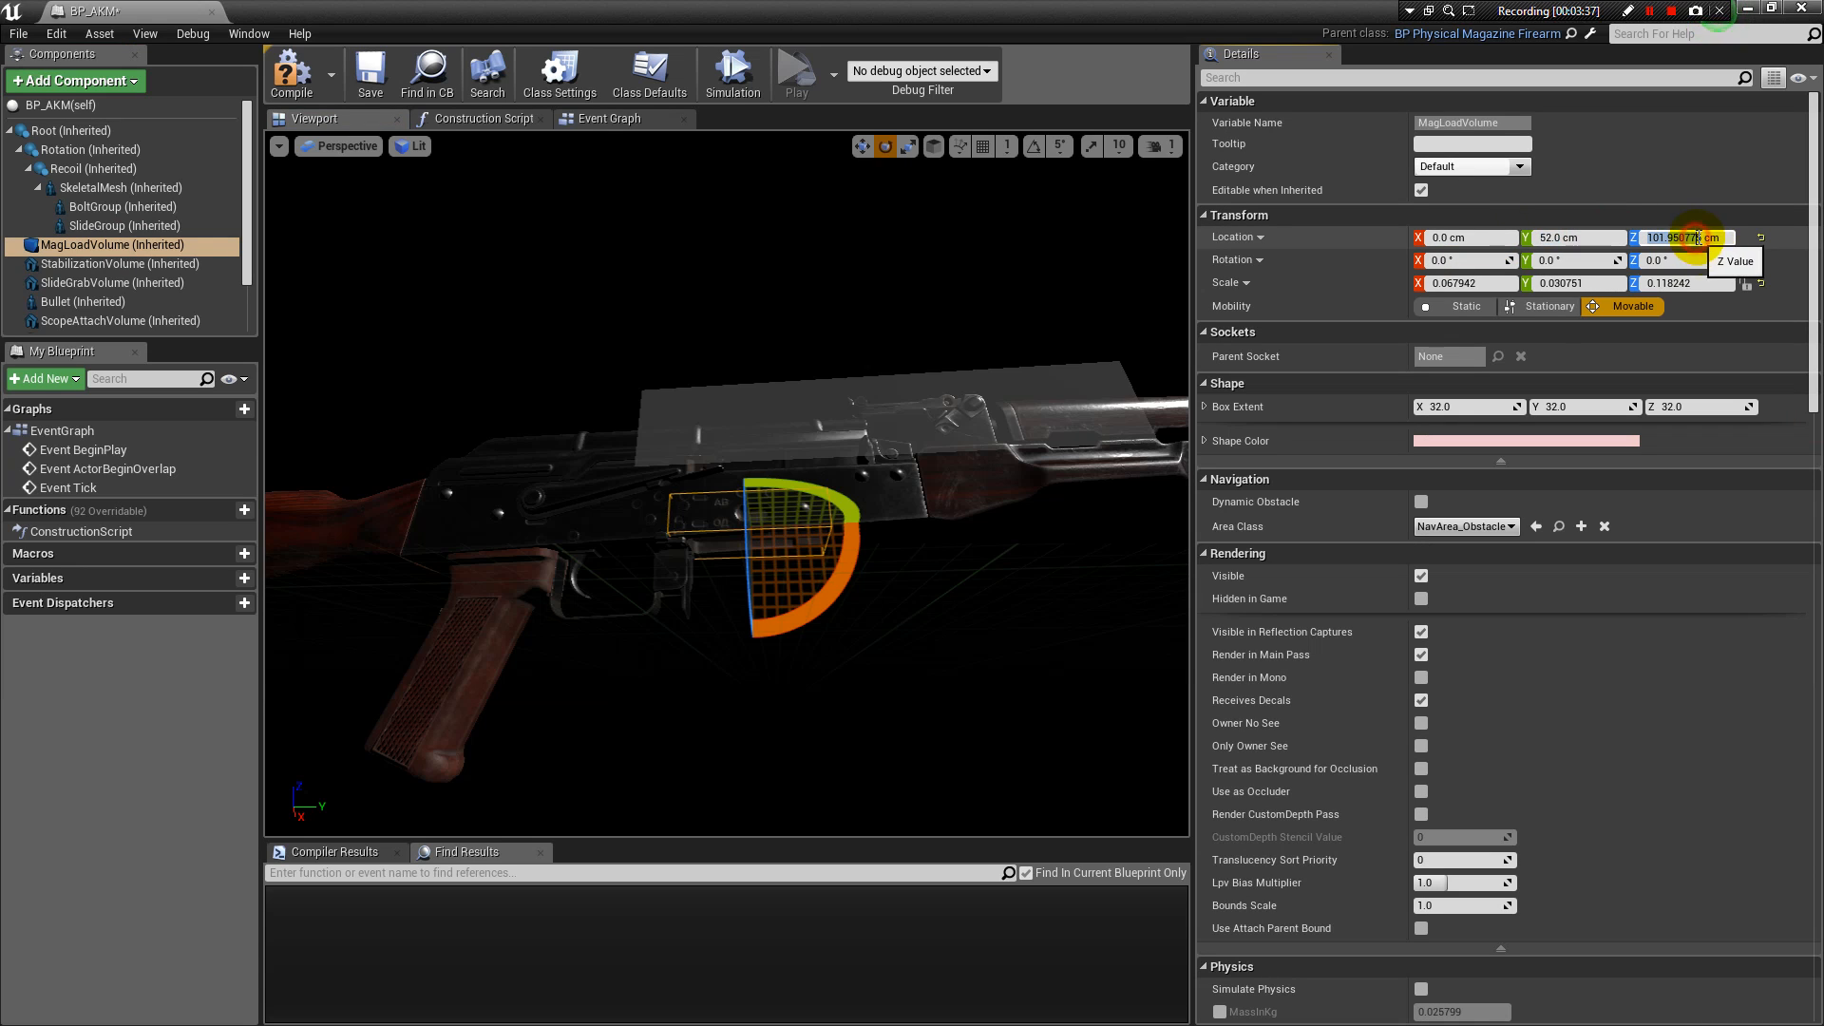
{"action": "left_click", "coordinate": [1570, 237]}
{"action": "type", "text": "0"}
{"action": "left_click", "coordinate": [1711, 237]}
{"action": "type", "text": "00"}
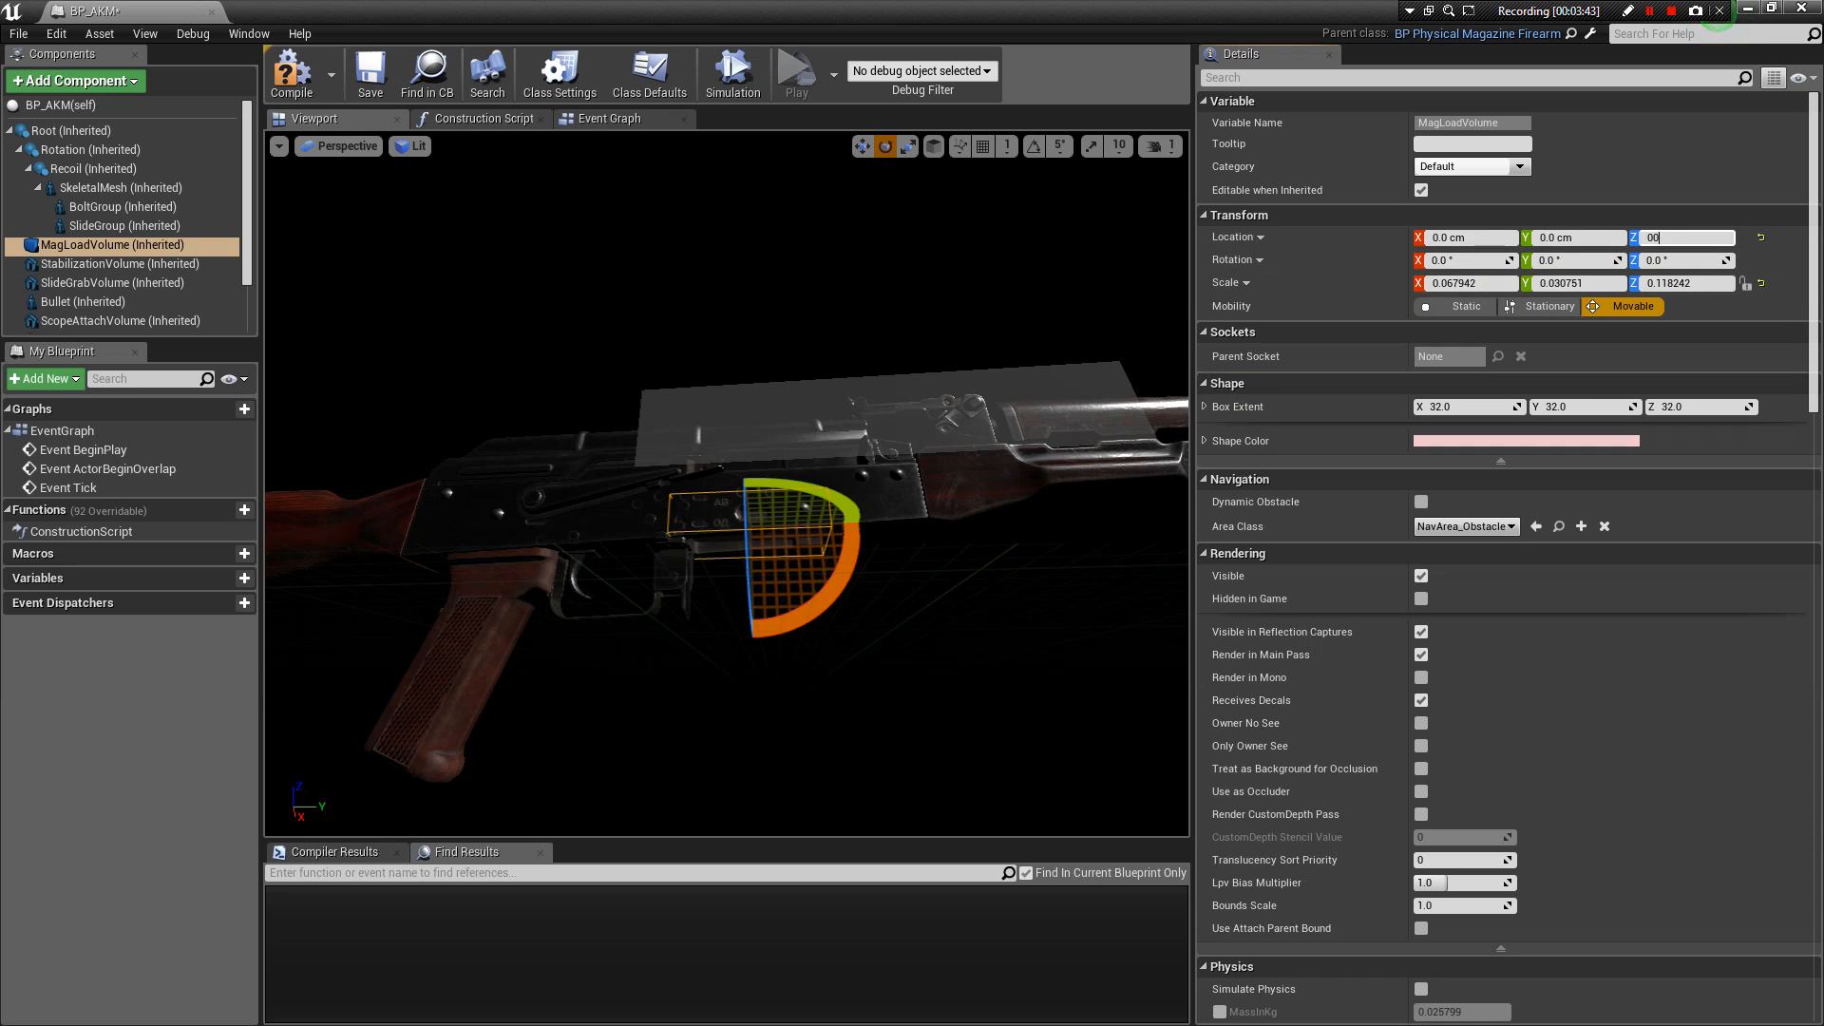
{"action": "key", "text": "Return"}
Flatten the MagLoadVolume box to about 0.018 in Y and 0.104 in Z to match the magazine well opening.
{"action": "left_click_drag", "start_coordinate": [836, 376], "coordinate": [863, 403], "text": "alt"}
{"action": "key", "text": "r"}
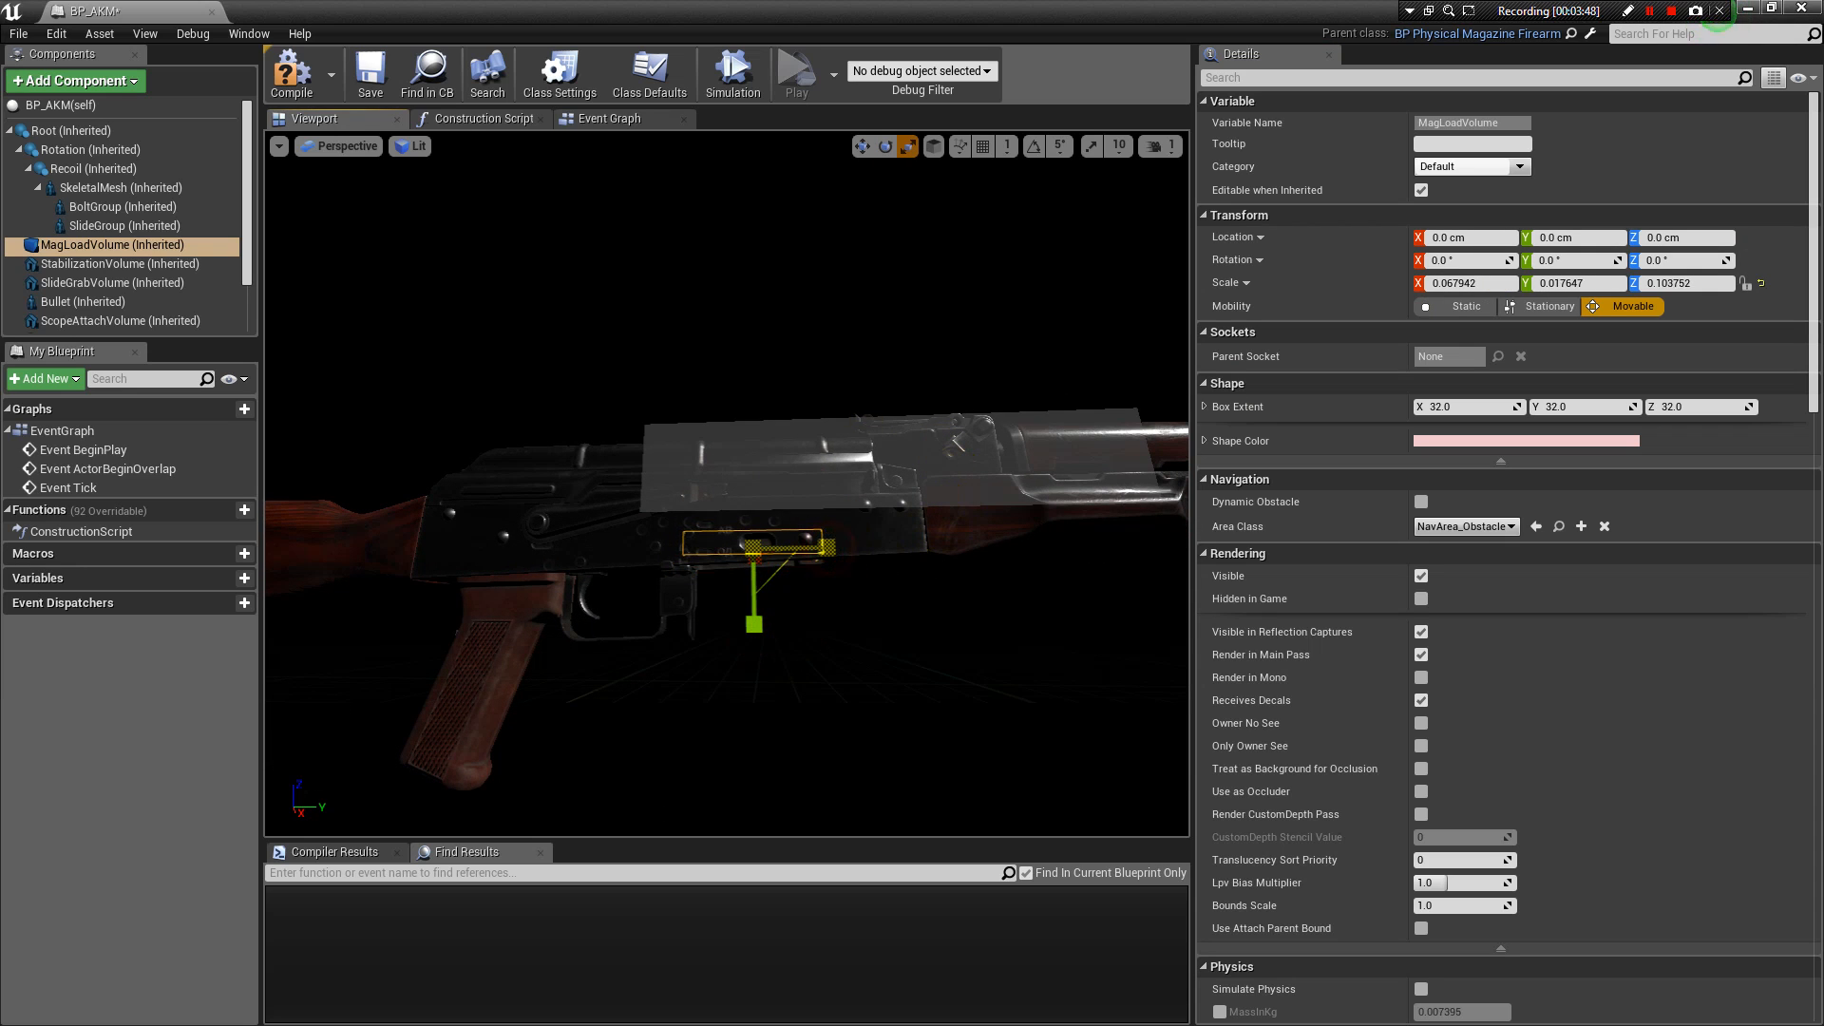
{"action": "left_click_drag", "start_coordinate": [754, 499], "coordinate": [556, 306], "text": "alt"}
{"action": "left_click_drag", "start_coordinate": [731, 485], "coordinate": [960, 703]}
Select the StabilizationVolume component and review its properties from the transform down to the rendering settings.
{"action": "left_click", "coordinate": [108, 265]}
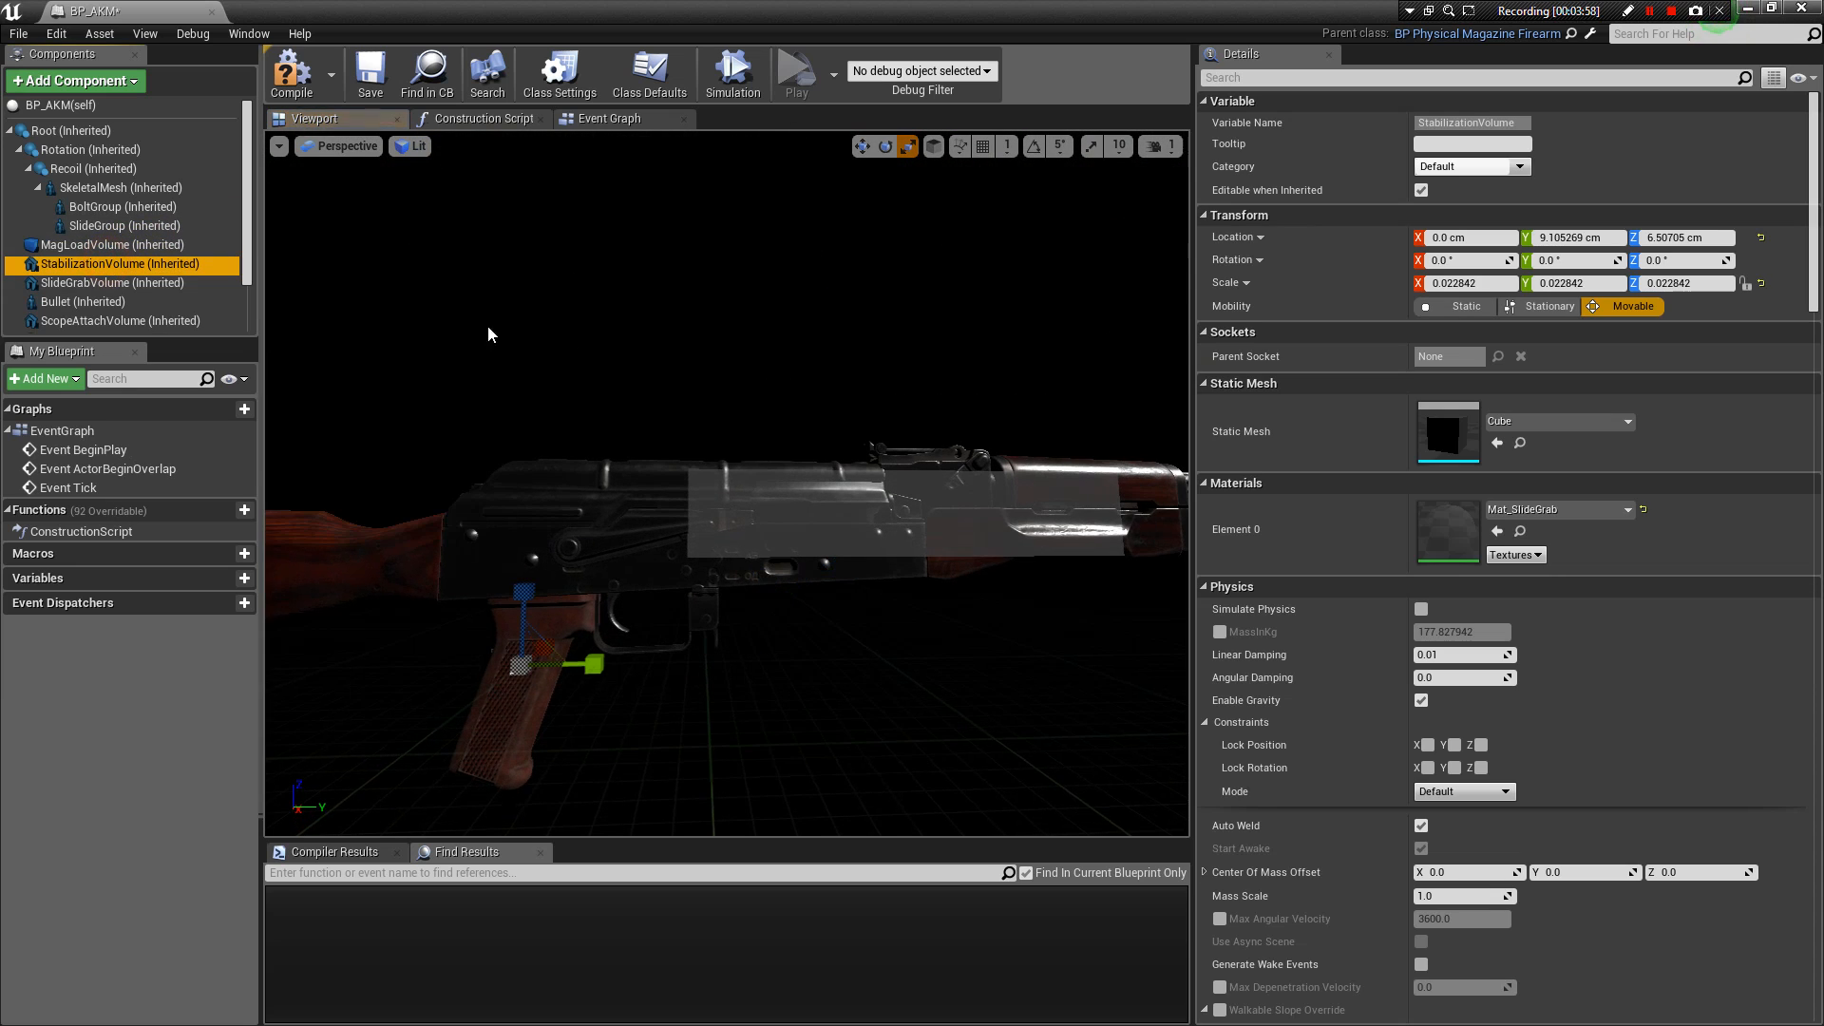
{"action": "left_click_drag", "start_coordinate": [625, 336], "coordinate": [285, 336], "text": "alt"}
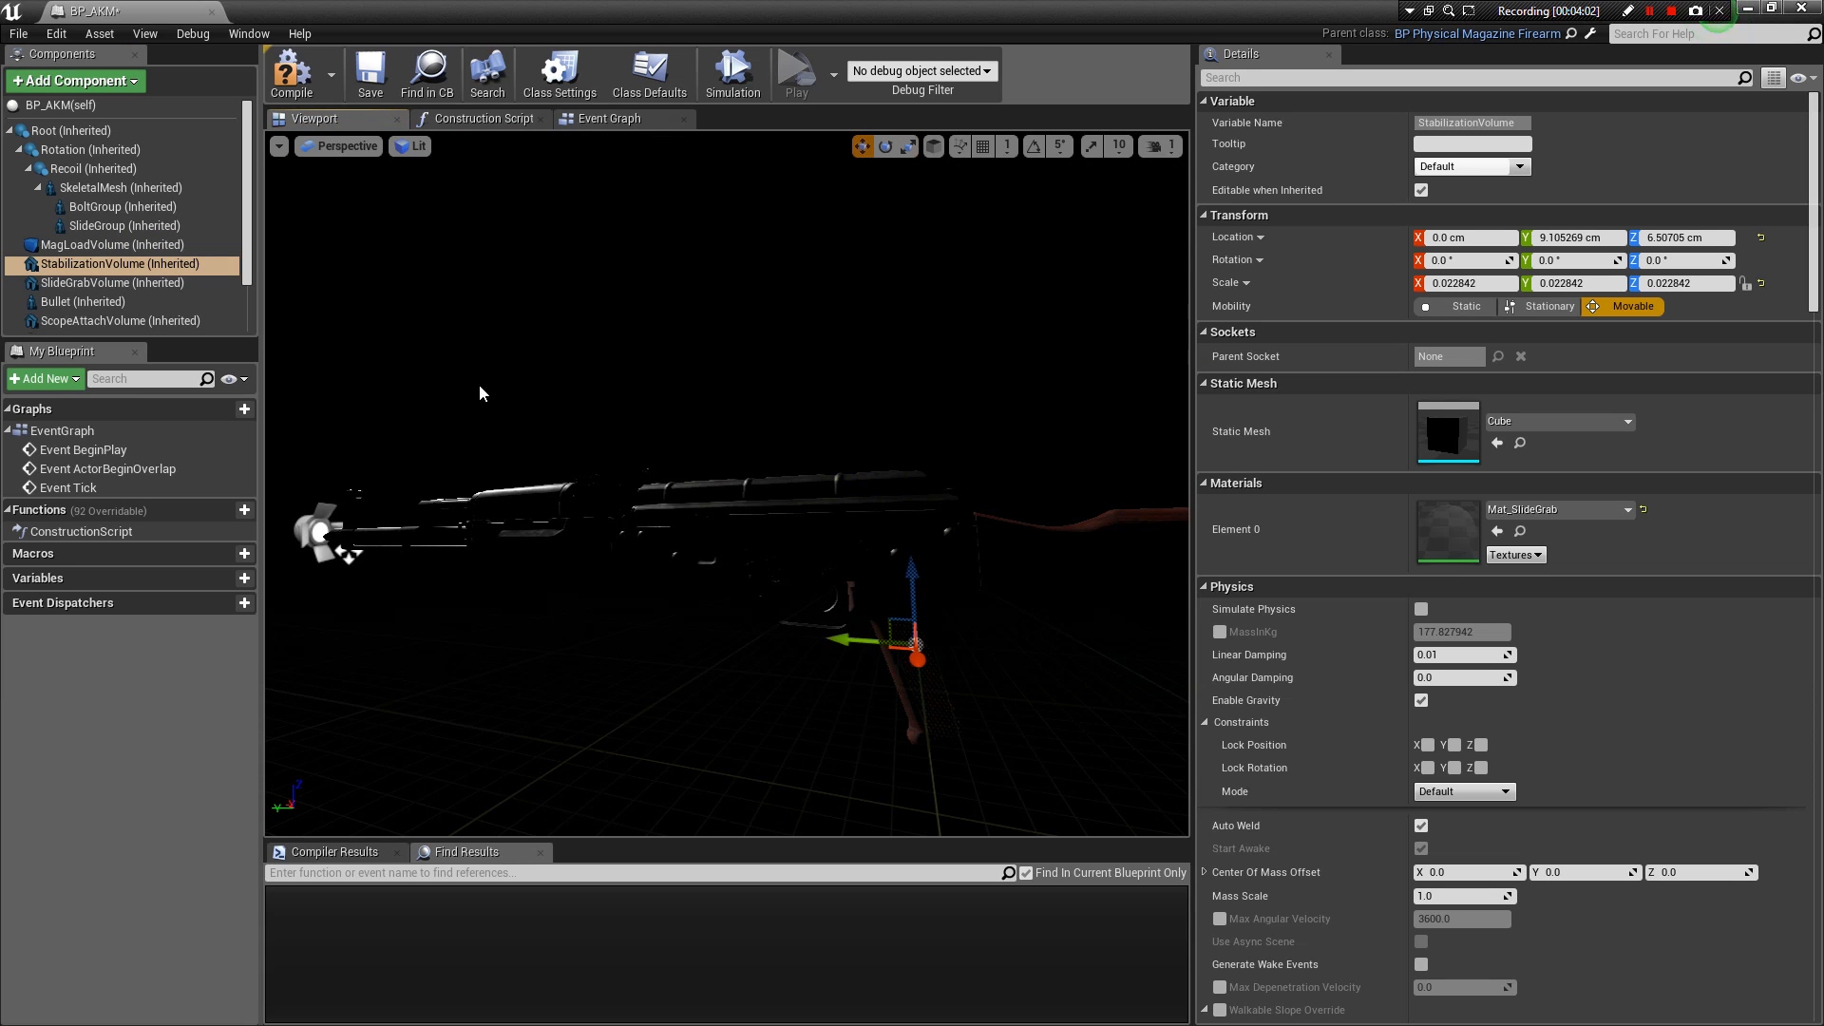
{"action": "left_click", "coordinate": [1474, 282]}
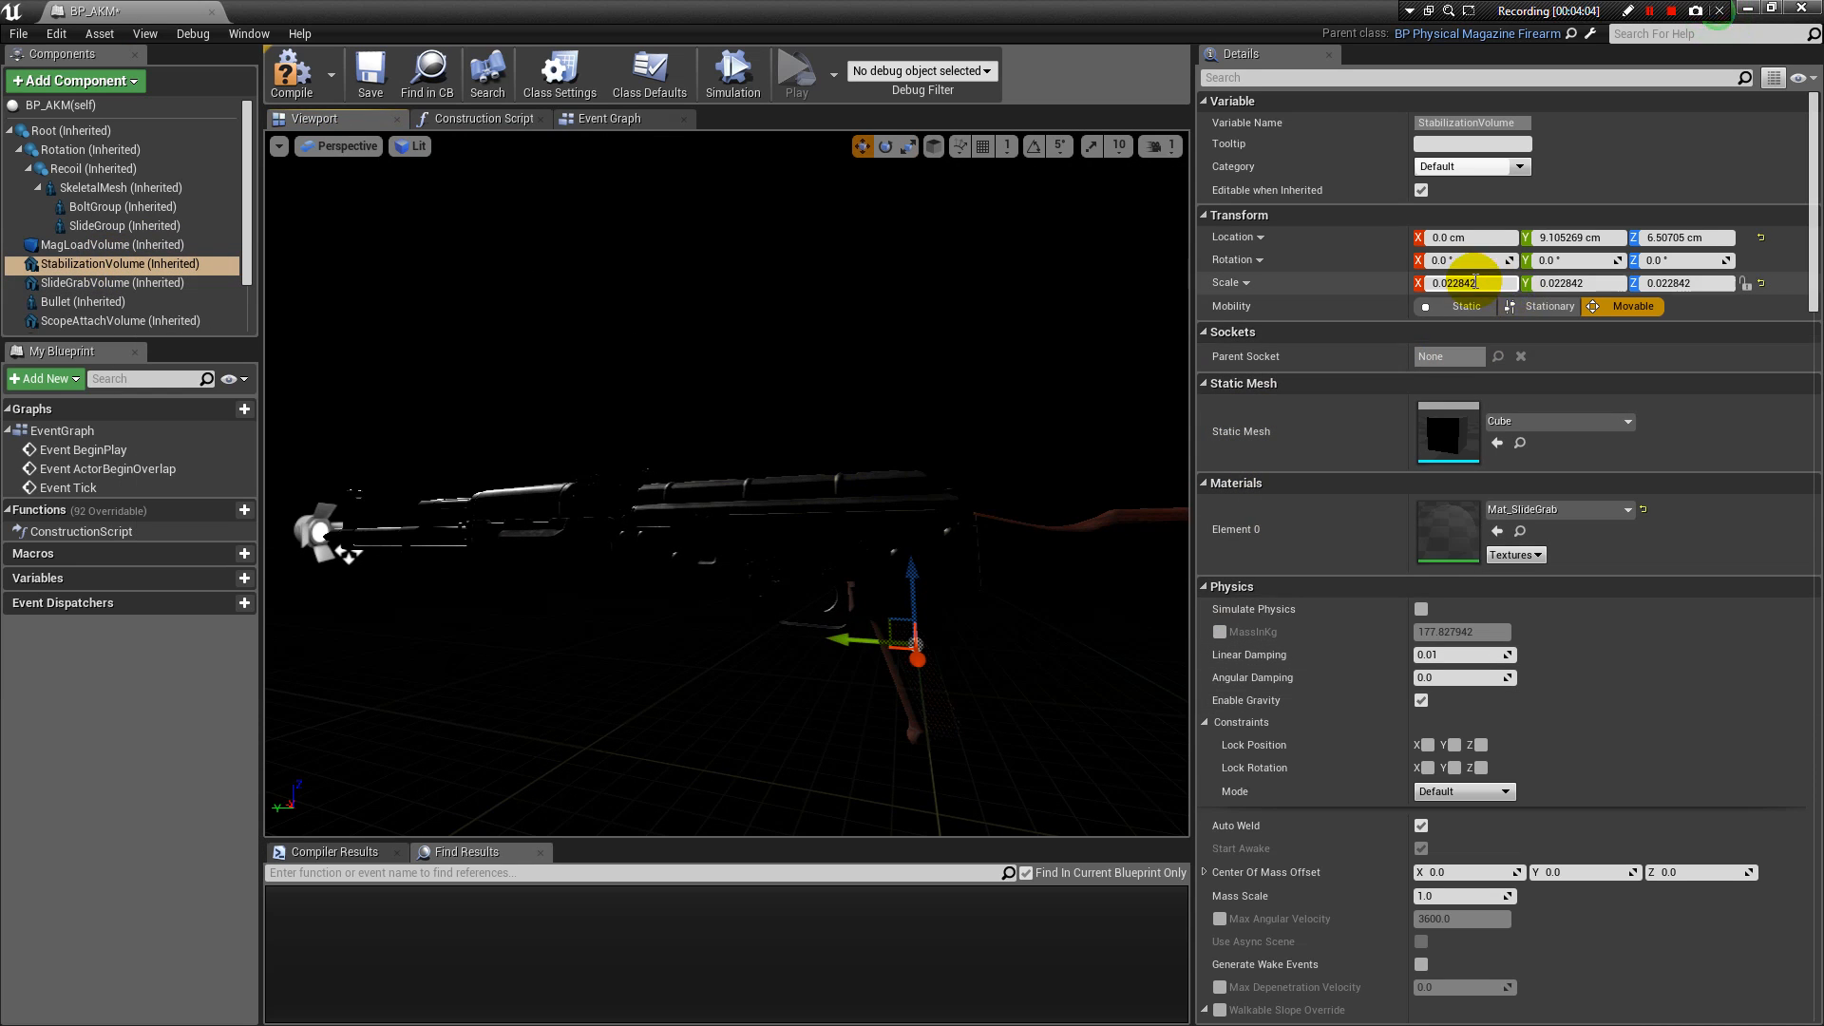
{"action": "scroll", "coordinate": [1425, 800], "scroll_direction": "down", "scroll_amount": 4}
{"action": "scroll", "coordinate": [1426, 800], "scroll_direction": "down", "scroll_amount": 12}
{"action": "scroll", "coordinate": [1426, 798], "scroll_direction": "down", "scroll_amount": 15}
{"action": "scroll", "coordinate": [1429, 811], "scroll_direction": "down", "scroll_amount": 8}
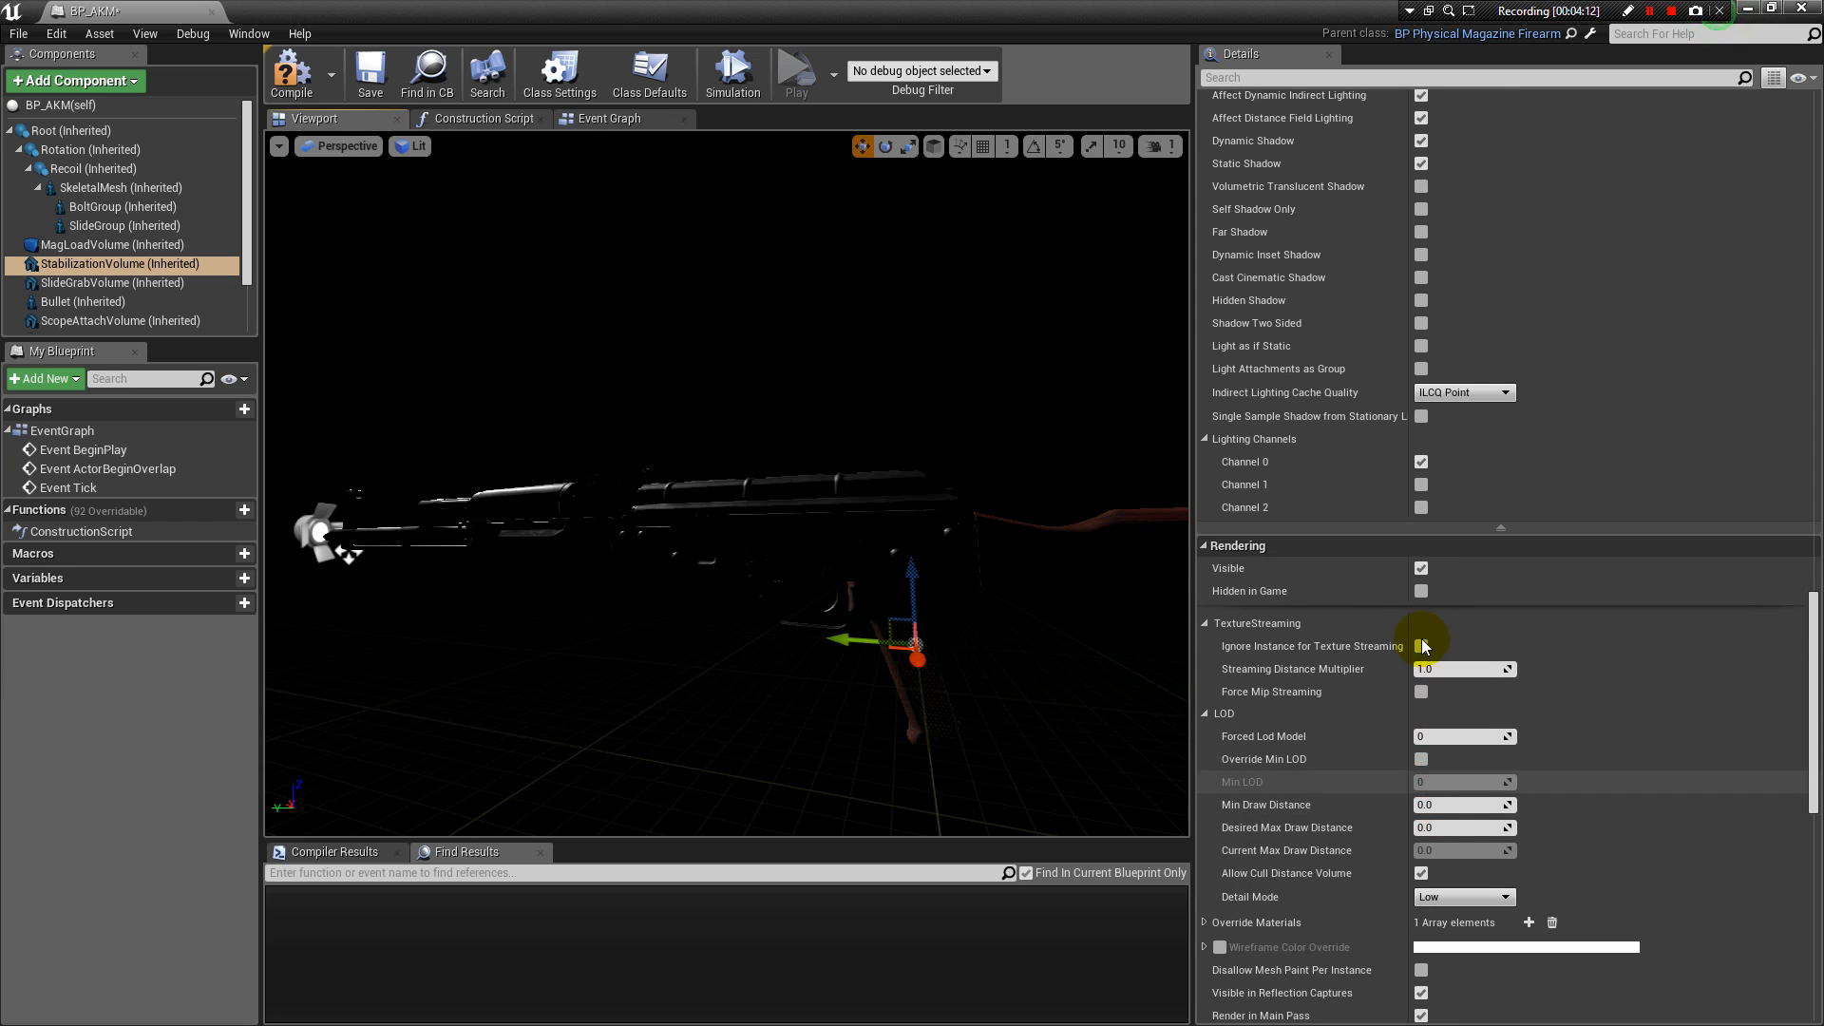
Enlarge the StabilizationVolume box at the pistol grip to a scale of about 0.072 × 0.062 × 0.043.
{"action": "left_click_drag", "start_coordinate": [1001, 654], "coordinate": [532, 654], "text": "alt"}
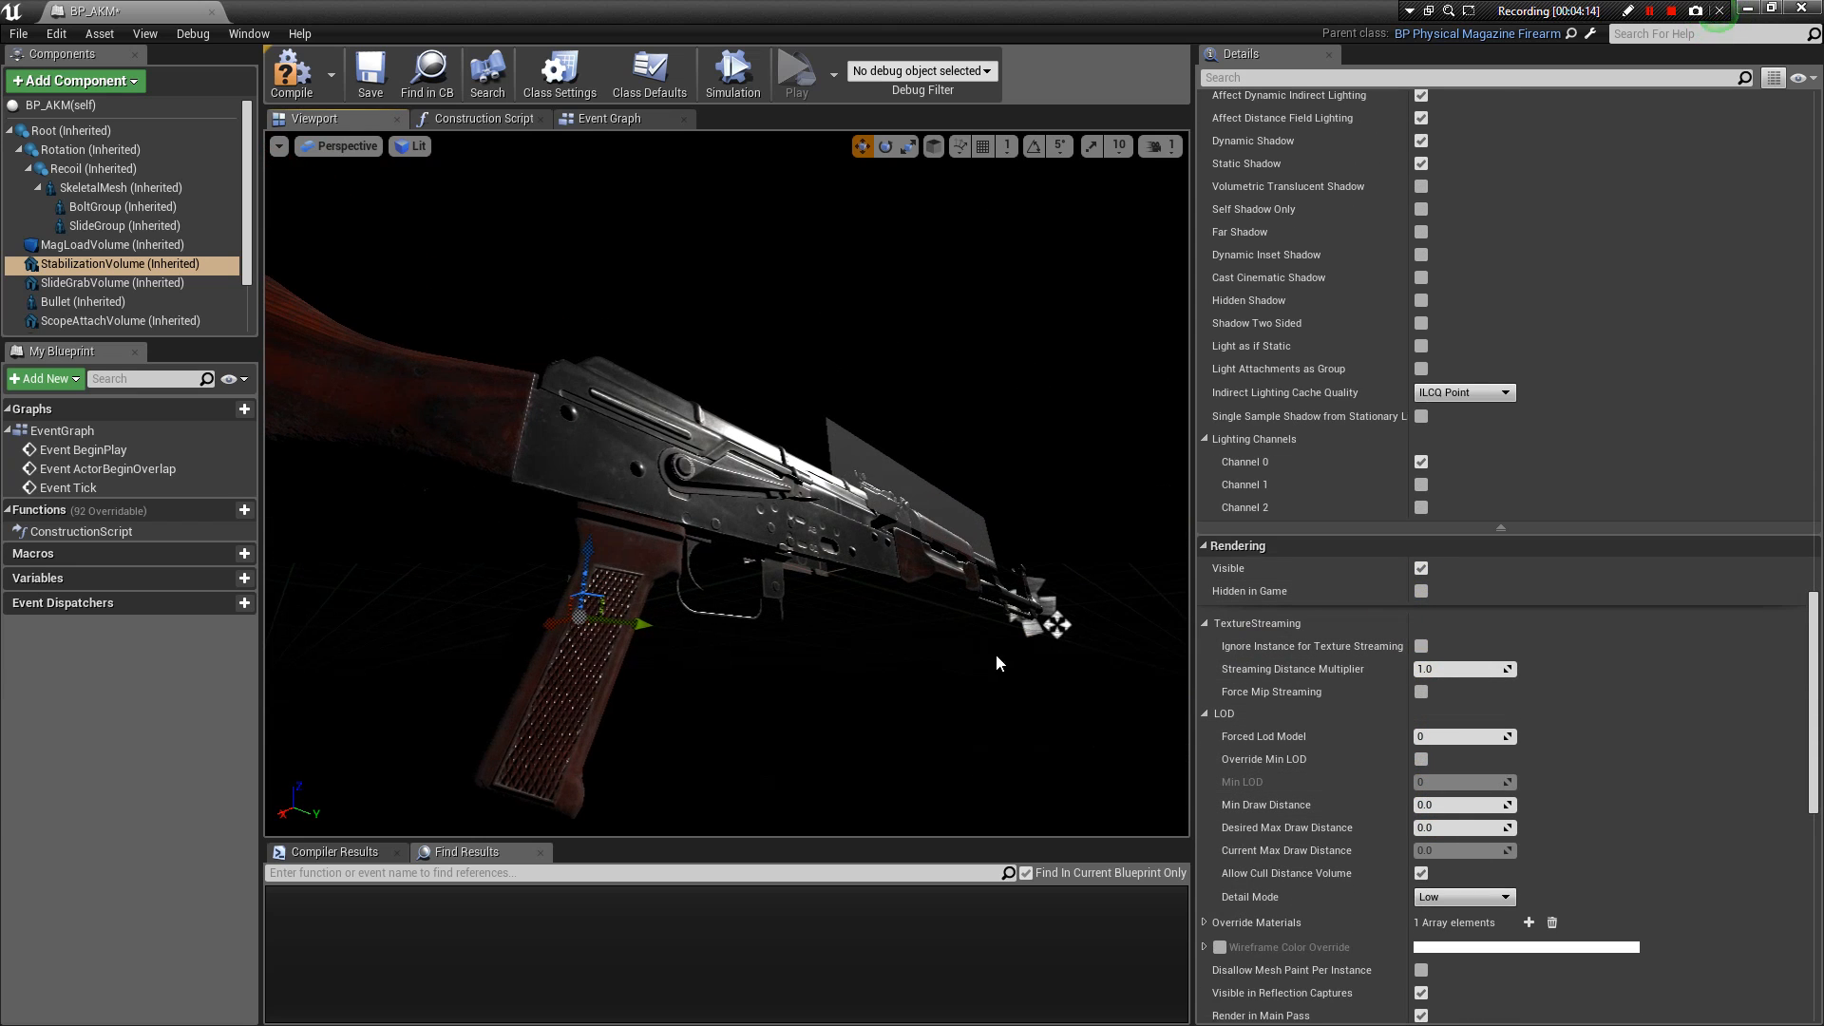
{"action": "left_click_drag", "start_coordinate": [1058, 624], "coordinate": [789, 639]}
{"action": "left_click_drag", "start_coordinate": [634, 646], "coordinate": [475, 658], "text": "alt"}
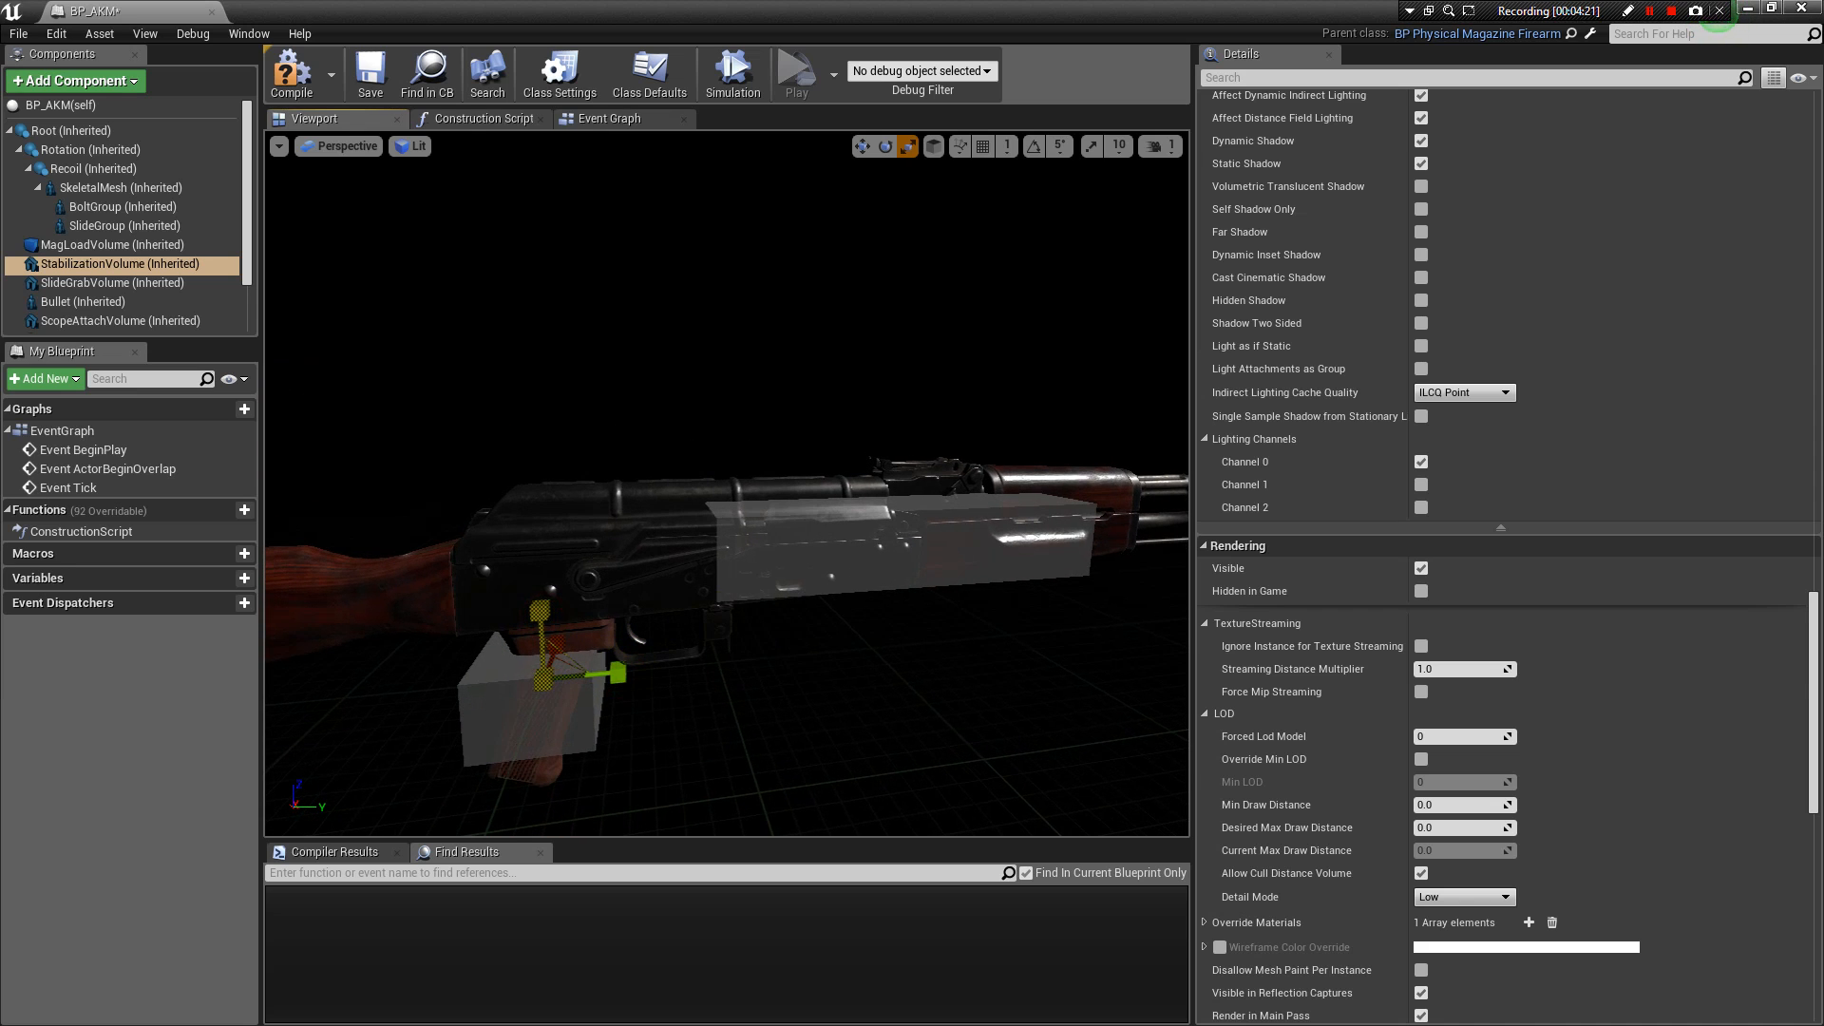
{"action": "mouse_move", "coordinate": [737, 728]}
{"action": "left_mouse_down", "text": "alt"}
{"action": "mouse_move", "coordinate": [589, 712]}
{"action": "mouse_move", "coordinate": [447, 728]}
{"action": "mouse_move", "coordinate": [737, 728]}
{"action": "left_mouse_up", "text": "alt"}
{"action": "middle_click_drag", "start_coordinate": [737, 728], "coordinate": [808, 713]}
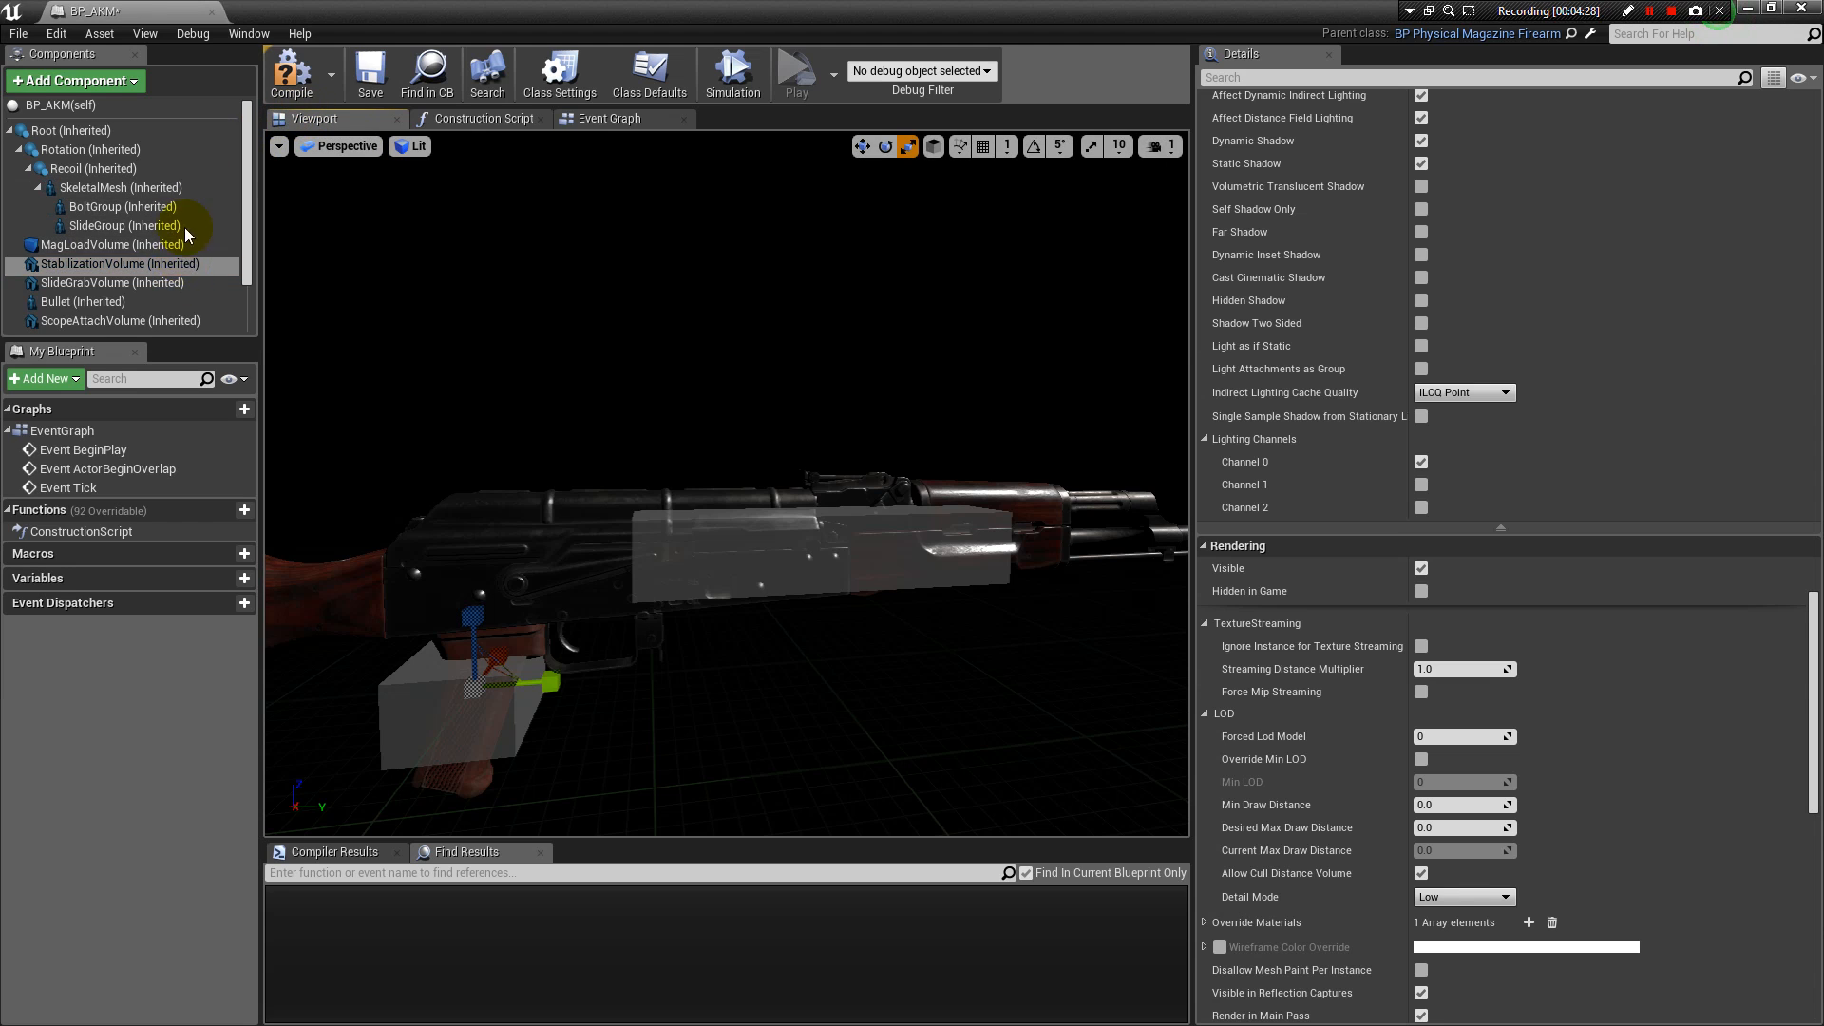
Locate the SkeletalMesh component's AKM_Body mesh in the project content and open the AKM_Body_Skeleton asset.
{"action": "left_click", "coordinate": [140, 193]}
{"action": "left_click_drag", "start_coordinate": [1813, 597], "coordinate": [1761, 145]}
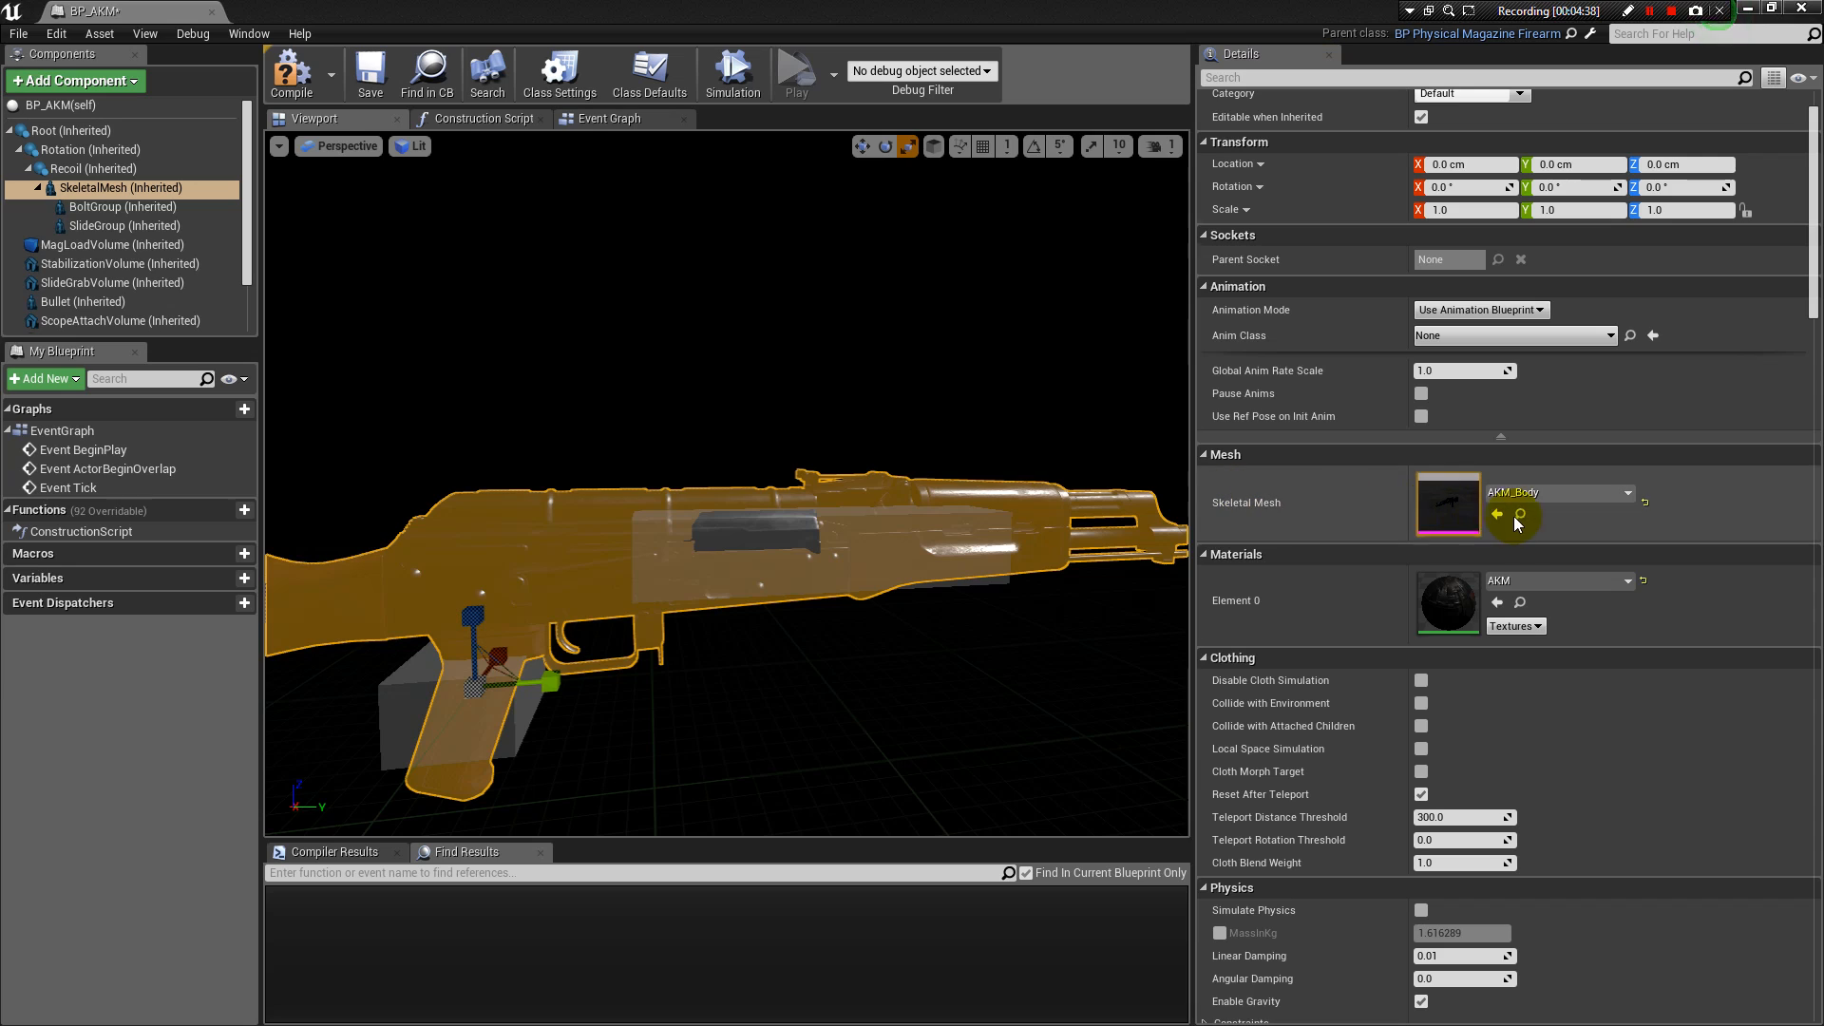
{"action": "left_click_drag", "start_coordinate": [131, 16], "coordinate": [340, 18]}
{"action": "left_click", "coordinate": [124, 10]}
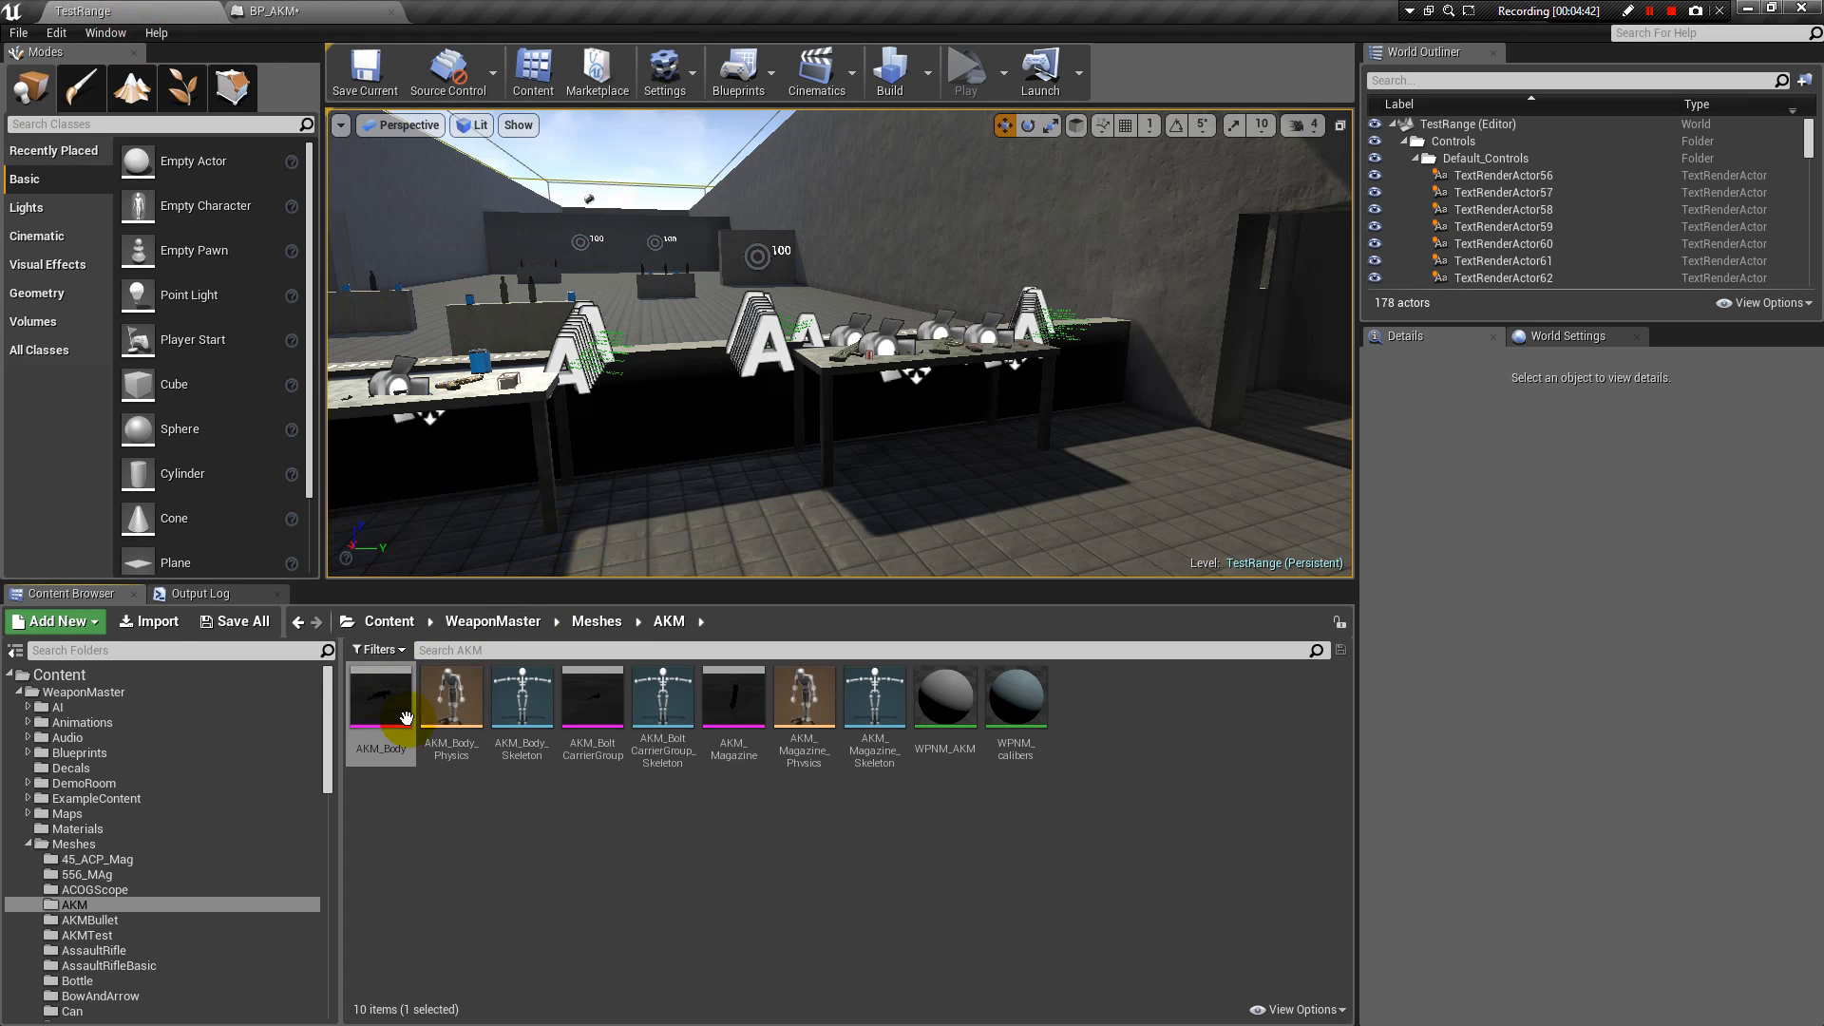
{"action": "left_click", "coordinate": [529, 703]}
{"action": "double_click", "coordinate": [528, 703]}
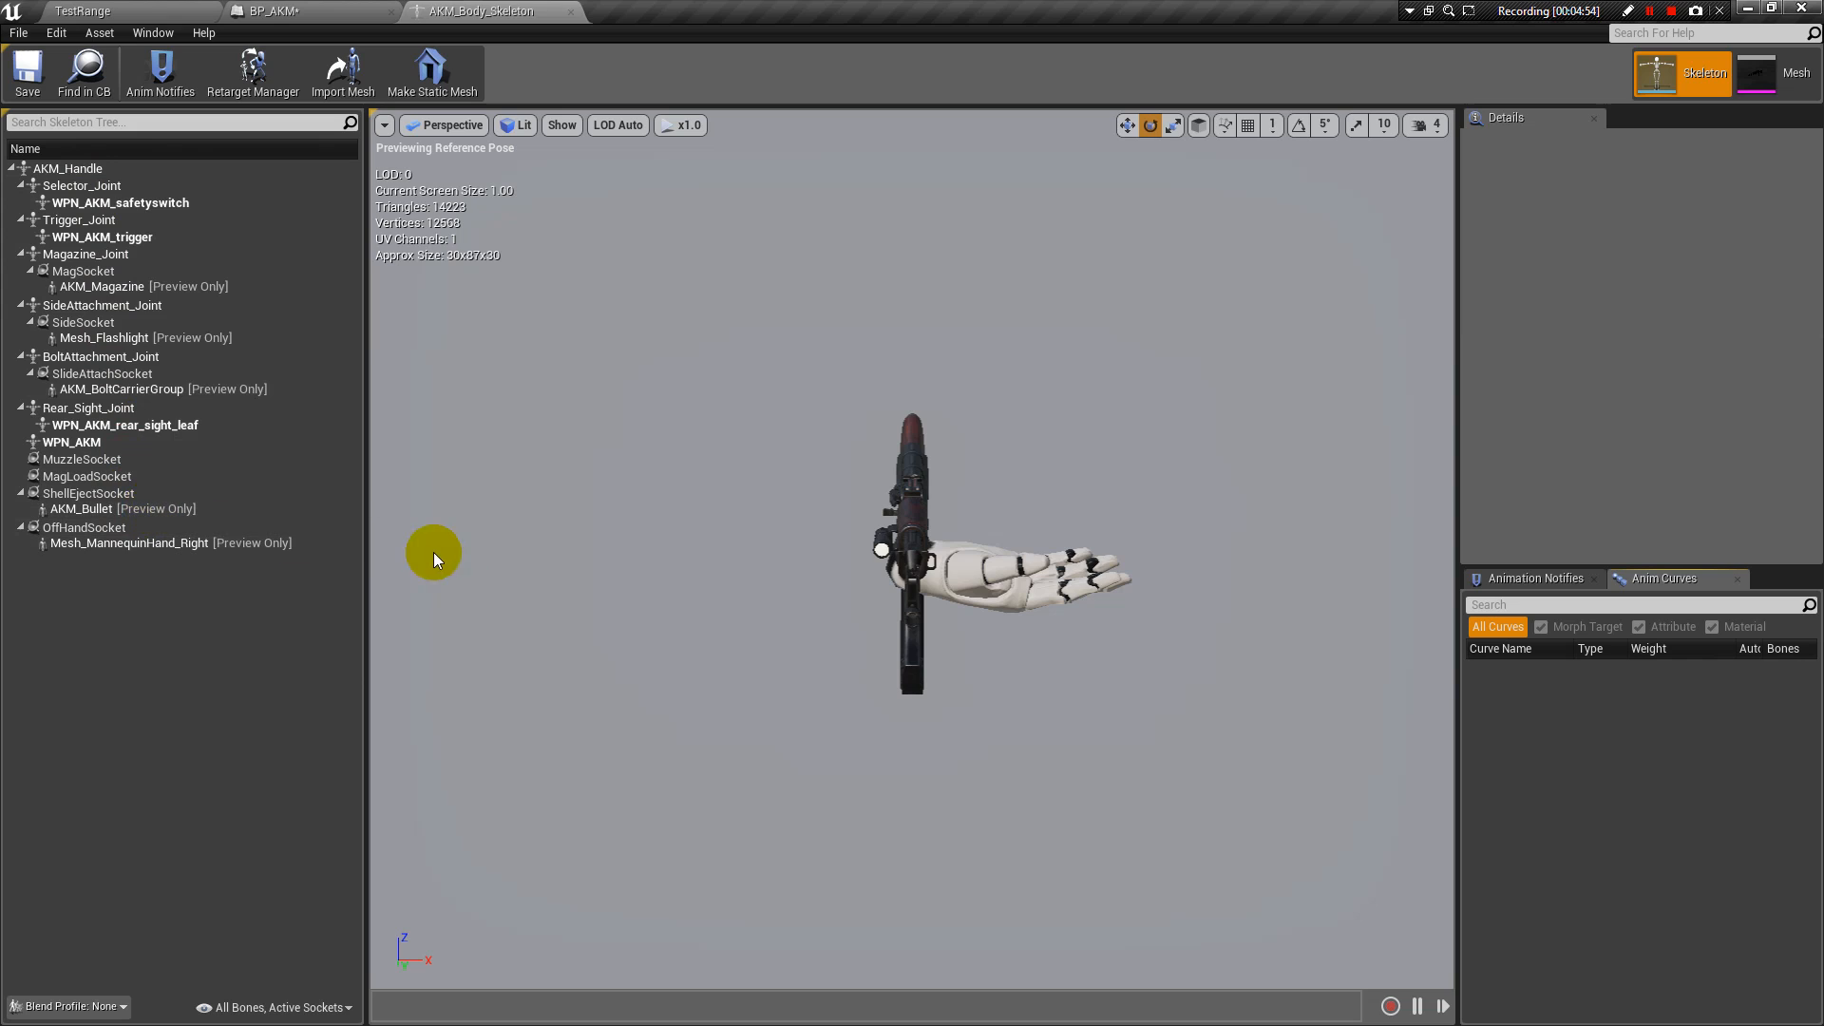
Examine OffHandSocket's hand placement on the handguard, and add a socket named StabilizationSocket to the AKM_Handle bone.
{"action": "left_click", "coordinate": [135, 532]}
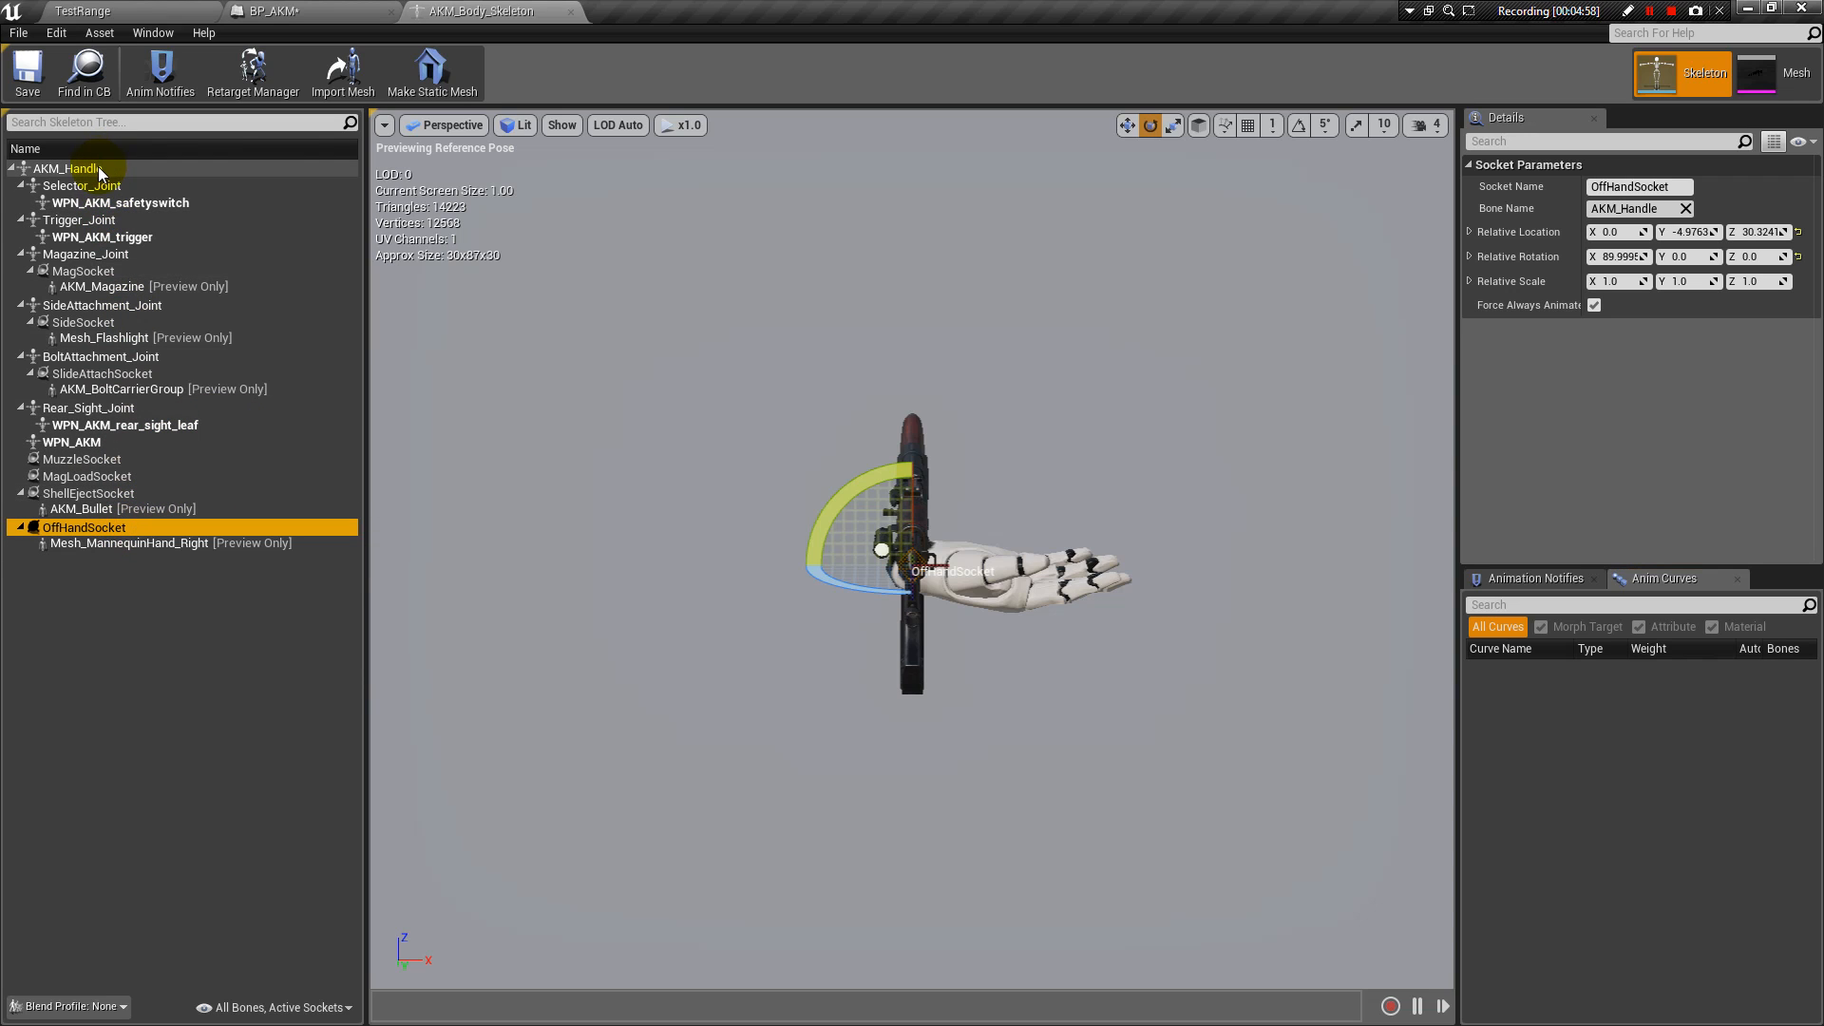
{"action": "right_click_drag", "start_coordinate": [728, 469], "coordinate": [836, 470], "text": "alt"}
{"action": "left_click_drag", "start_coordinate": [836, 470], "coordinate": [551, 475], "text": "alt"}
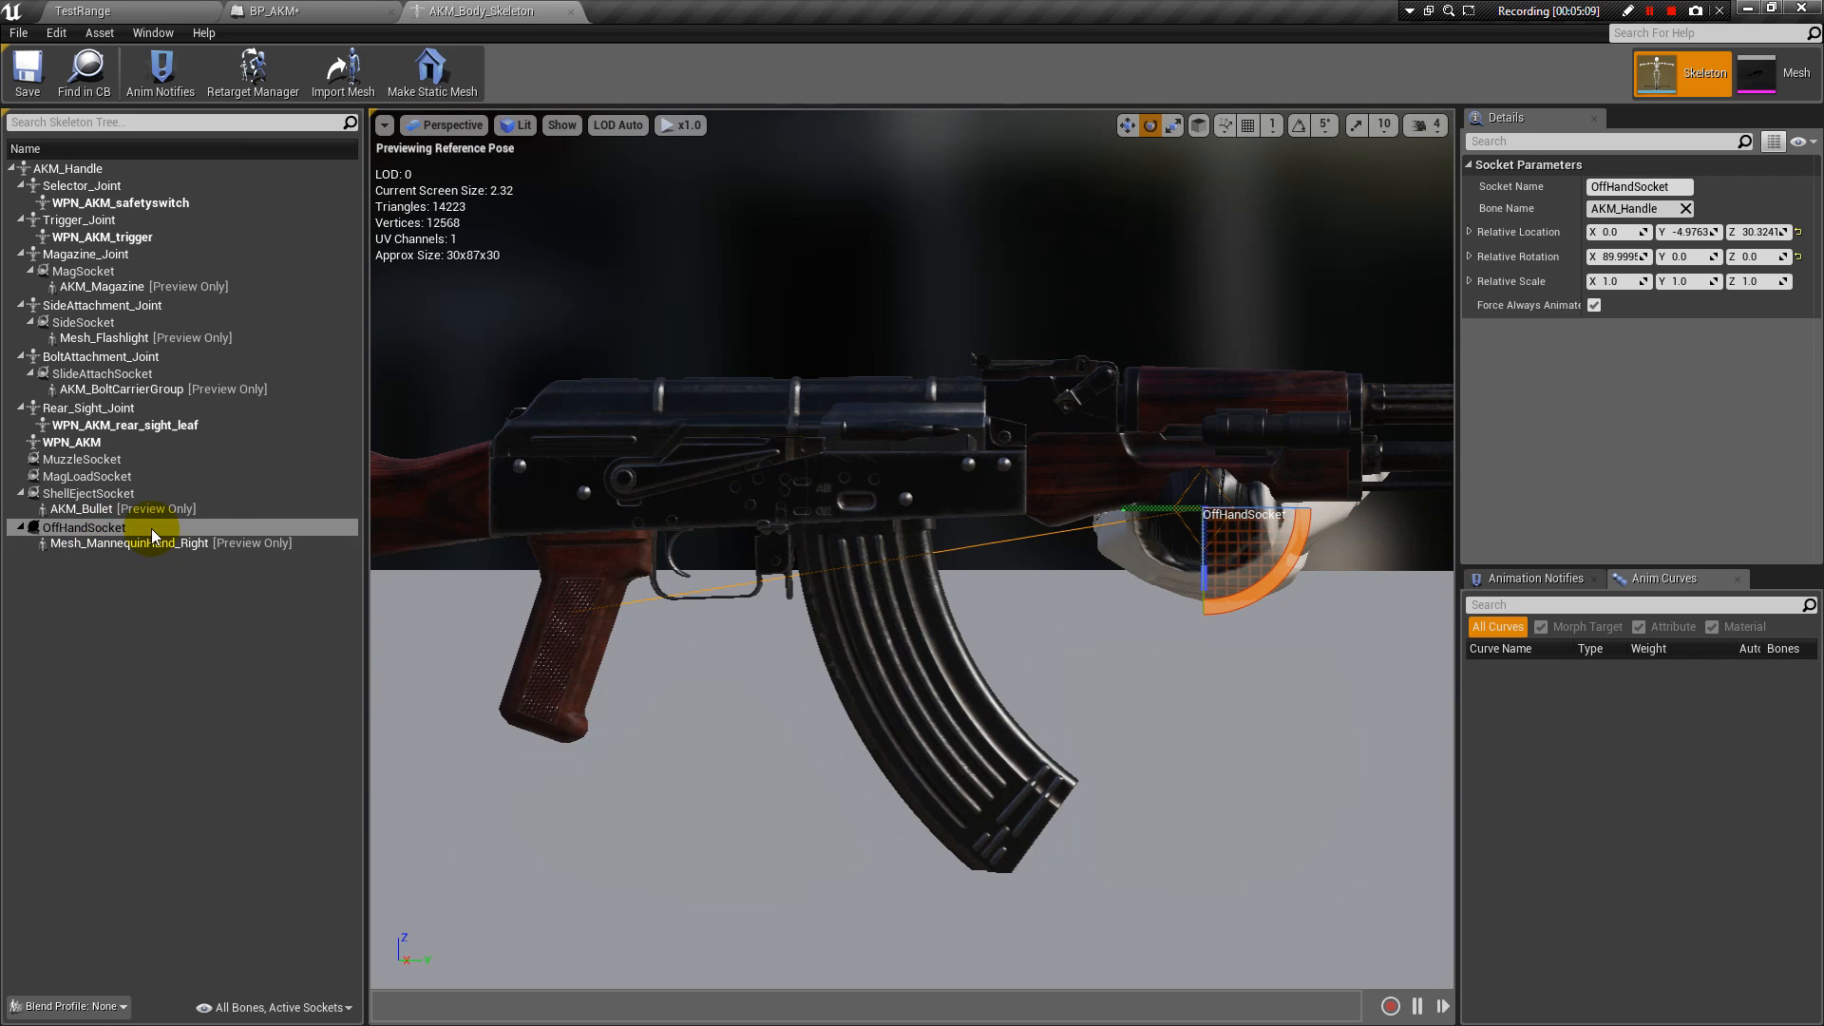
{"action": "left_click_drag", "start_coordinate": [1084, 649], "coordinate": [704, 633], "text": "alt"}
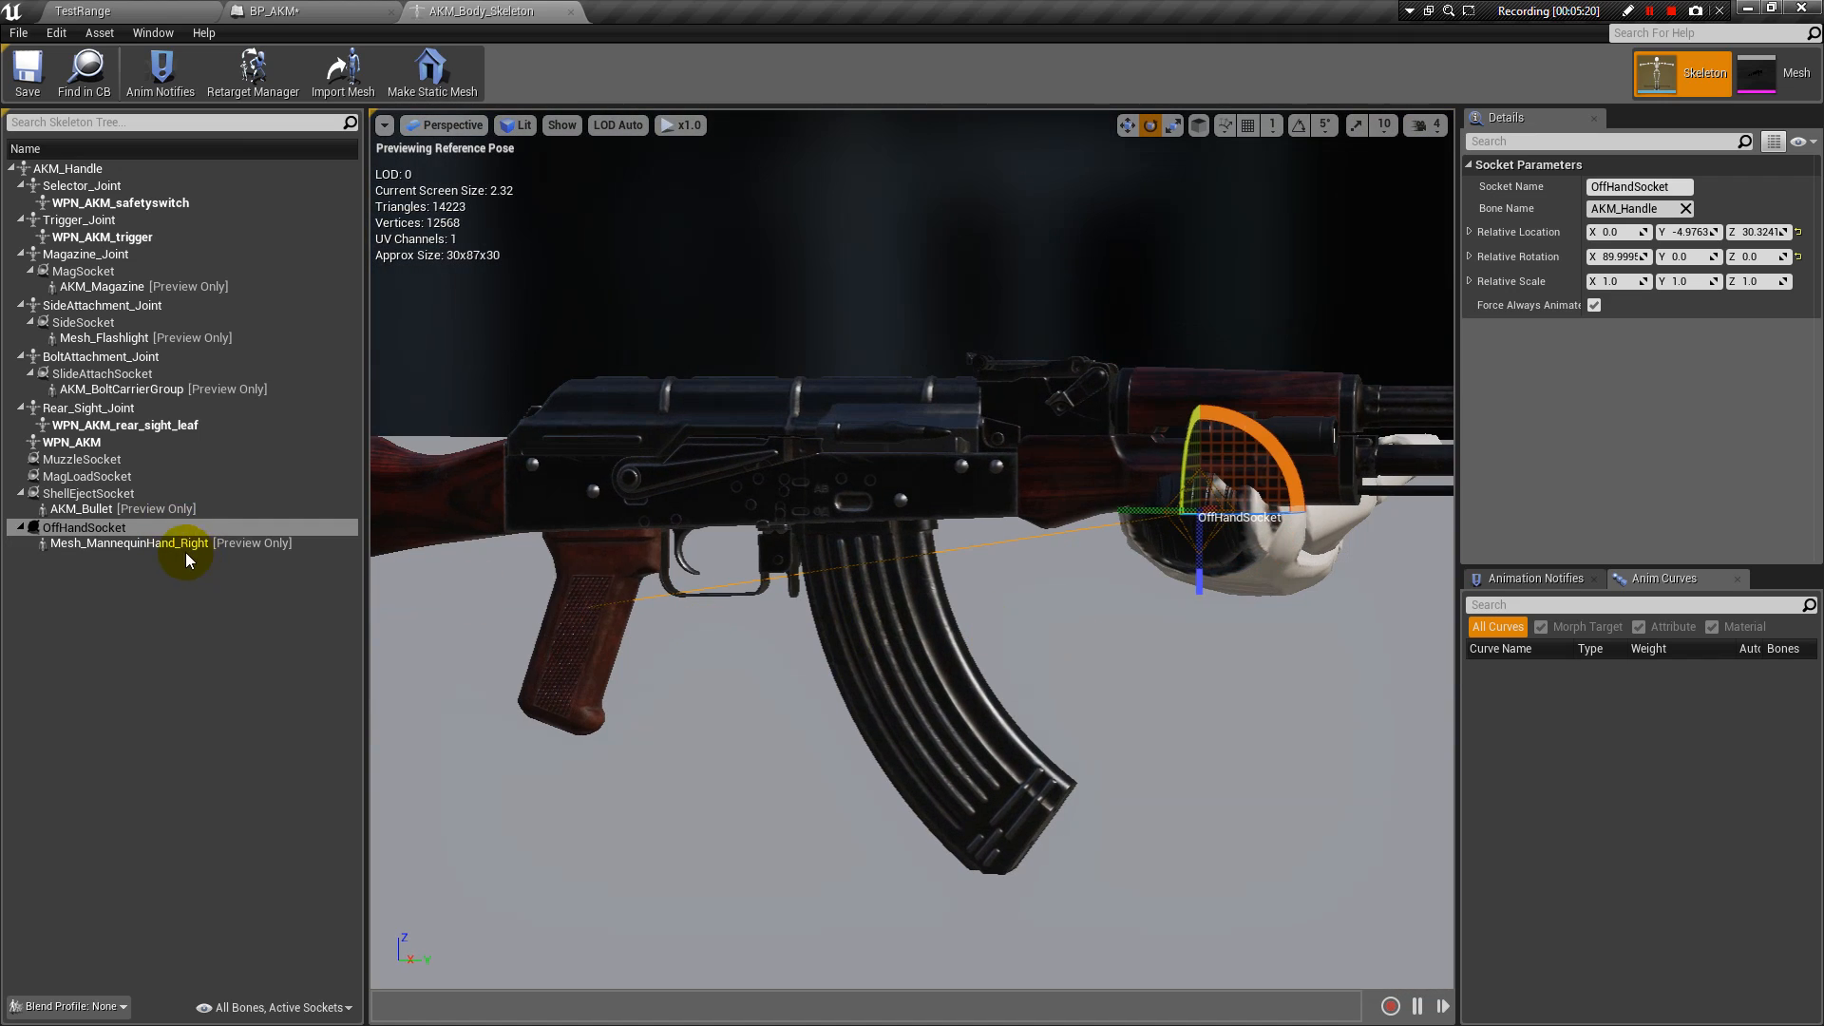
{"action": "left_click", "coordinate": [71, 169]}
{"action": "right_click", "coordinate": [95, 168]}
{"action": "left_click", "coordinate": [217, 233]}
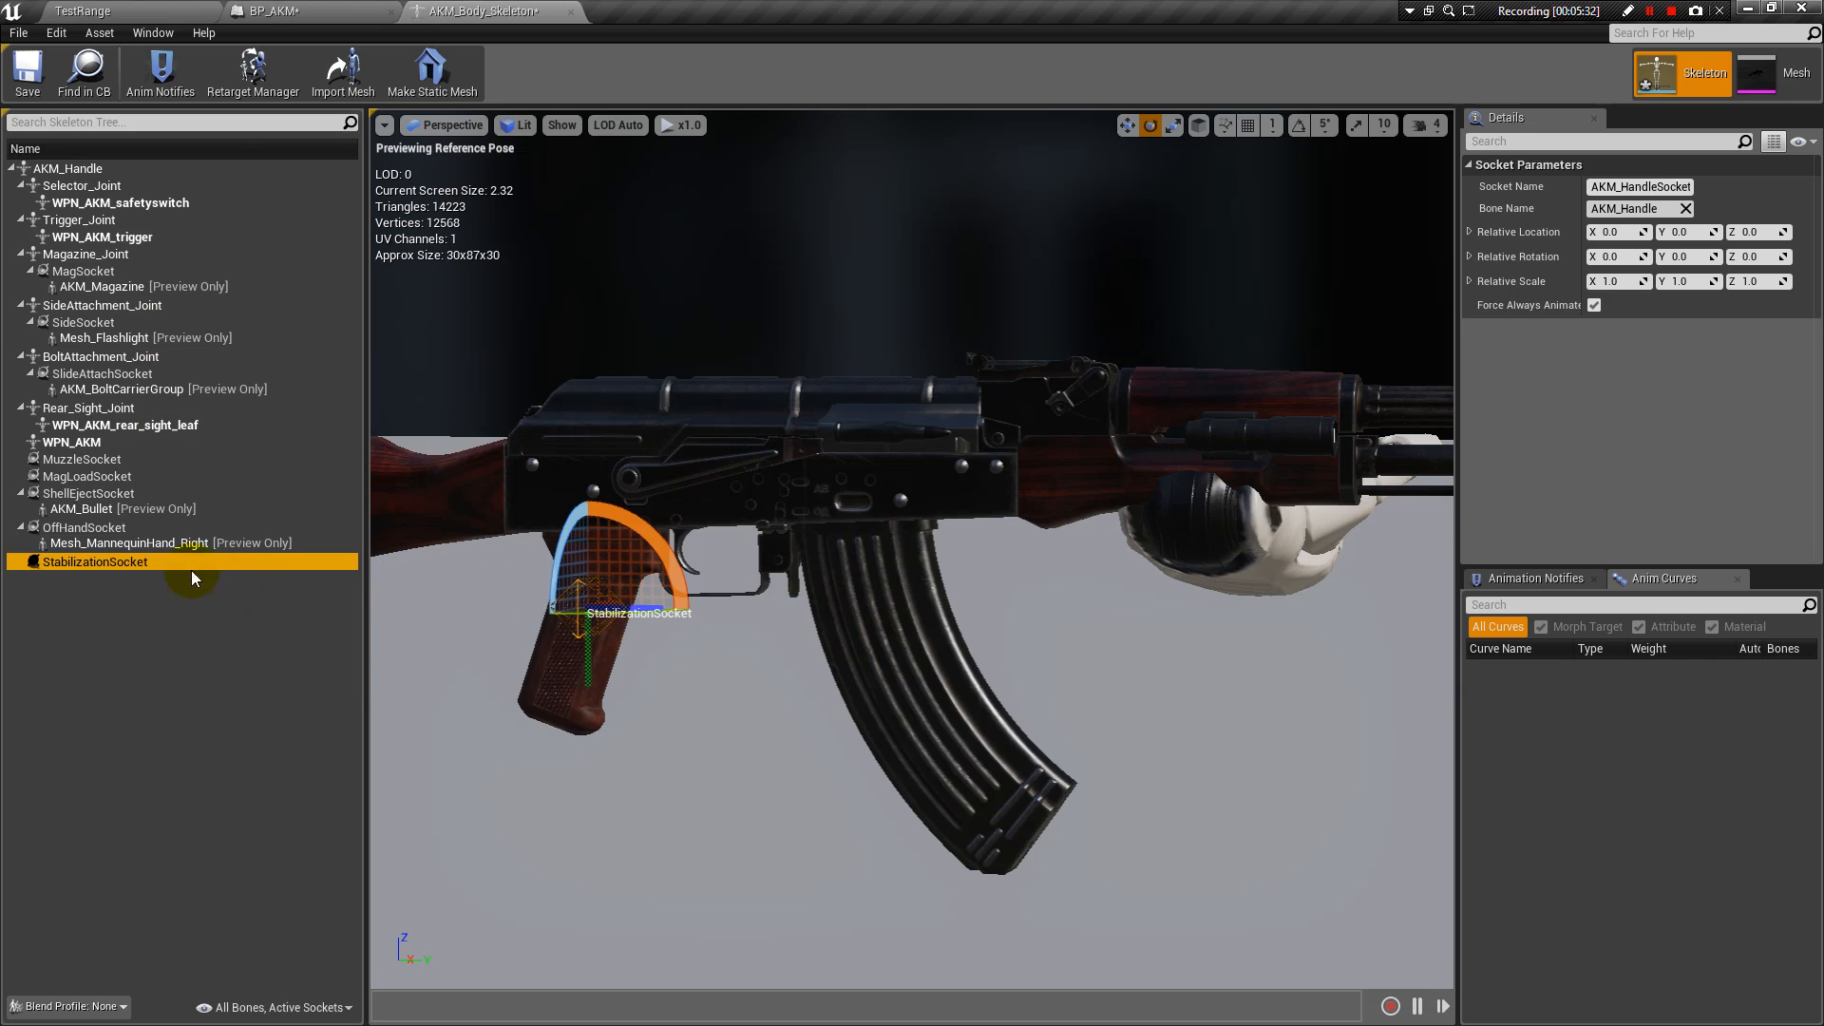
Move StabilizationSocket forward along the rifle to about 30.45 in Z, below the handguard.
{"action": "left_click", "coordinate": [126, 563]}
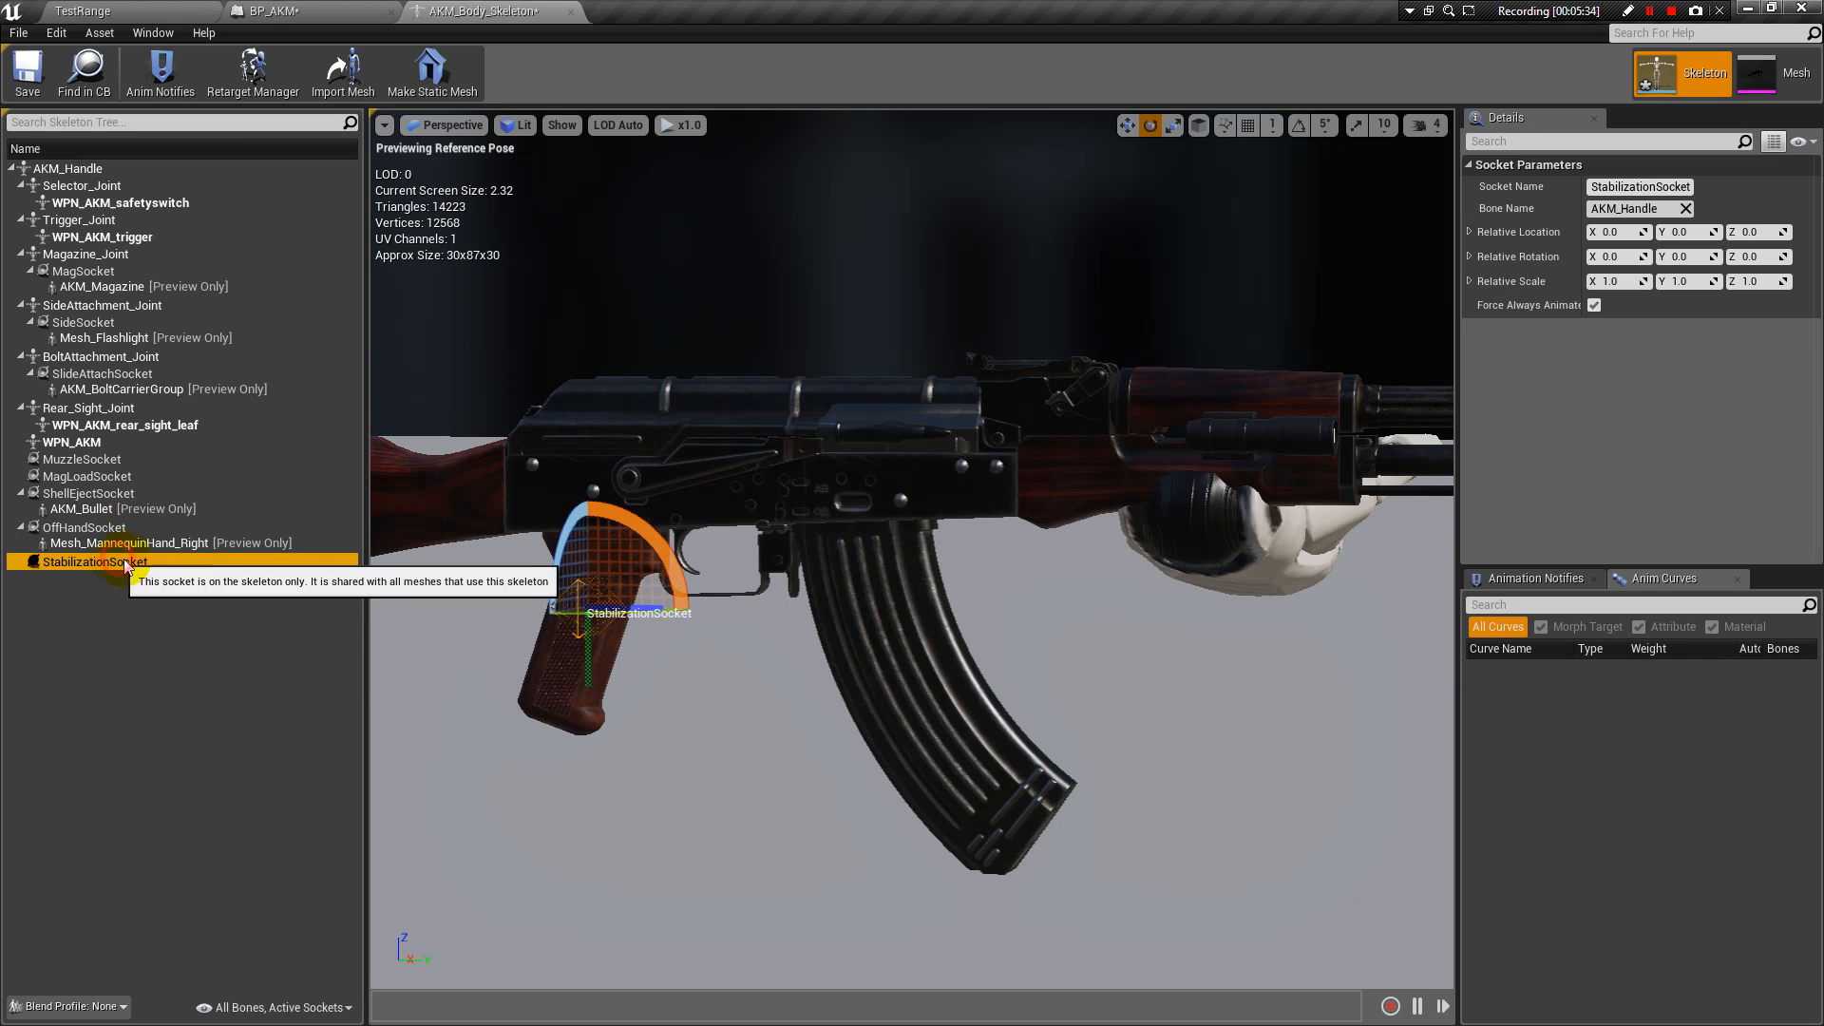
{"action": "left_click", "coordinate": [729, 671]}
{"action": "left_click", "coordinate": [136, 568]}
{"action": "key", "text": "w"}
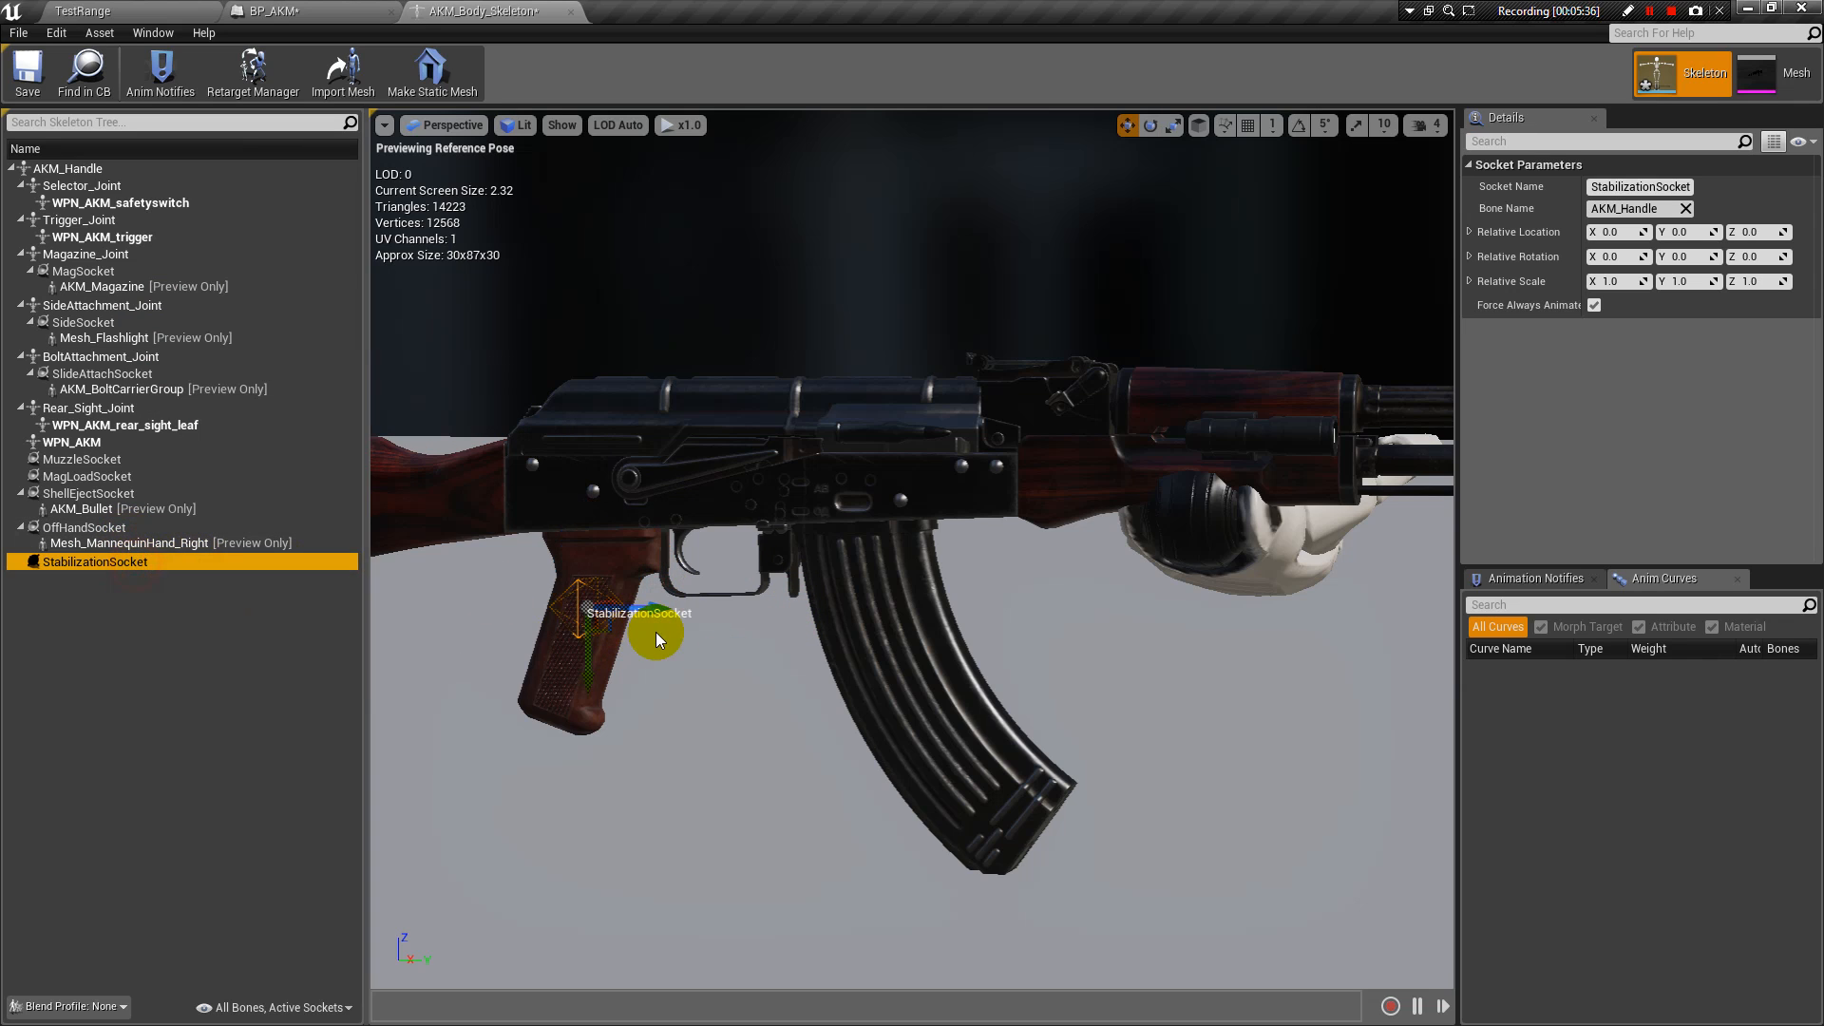
{"action": "left_click_drag", "start_coordinate": [654, 616], "coordinate": [1029, 617]}
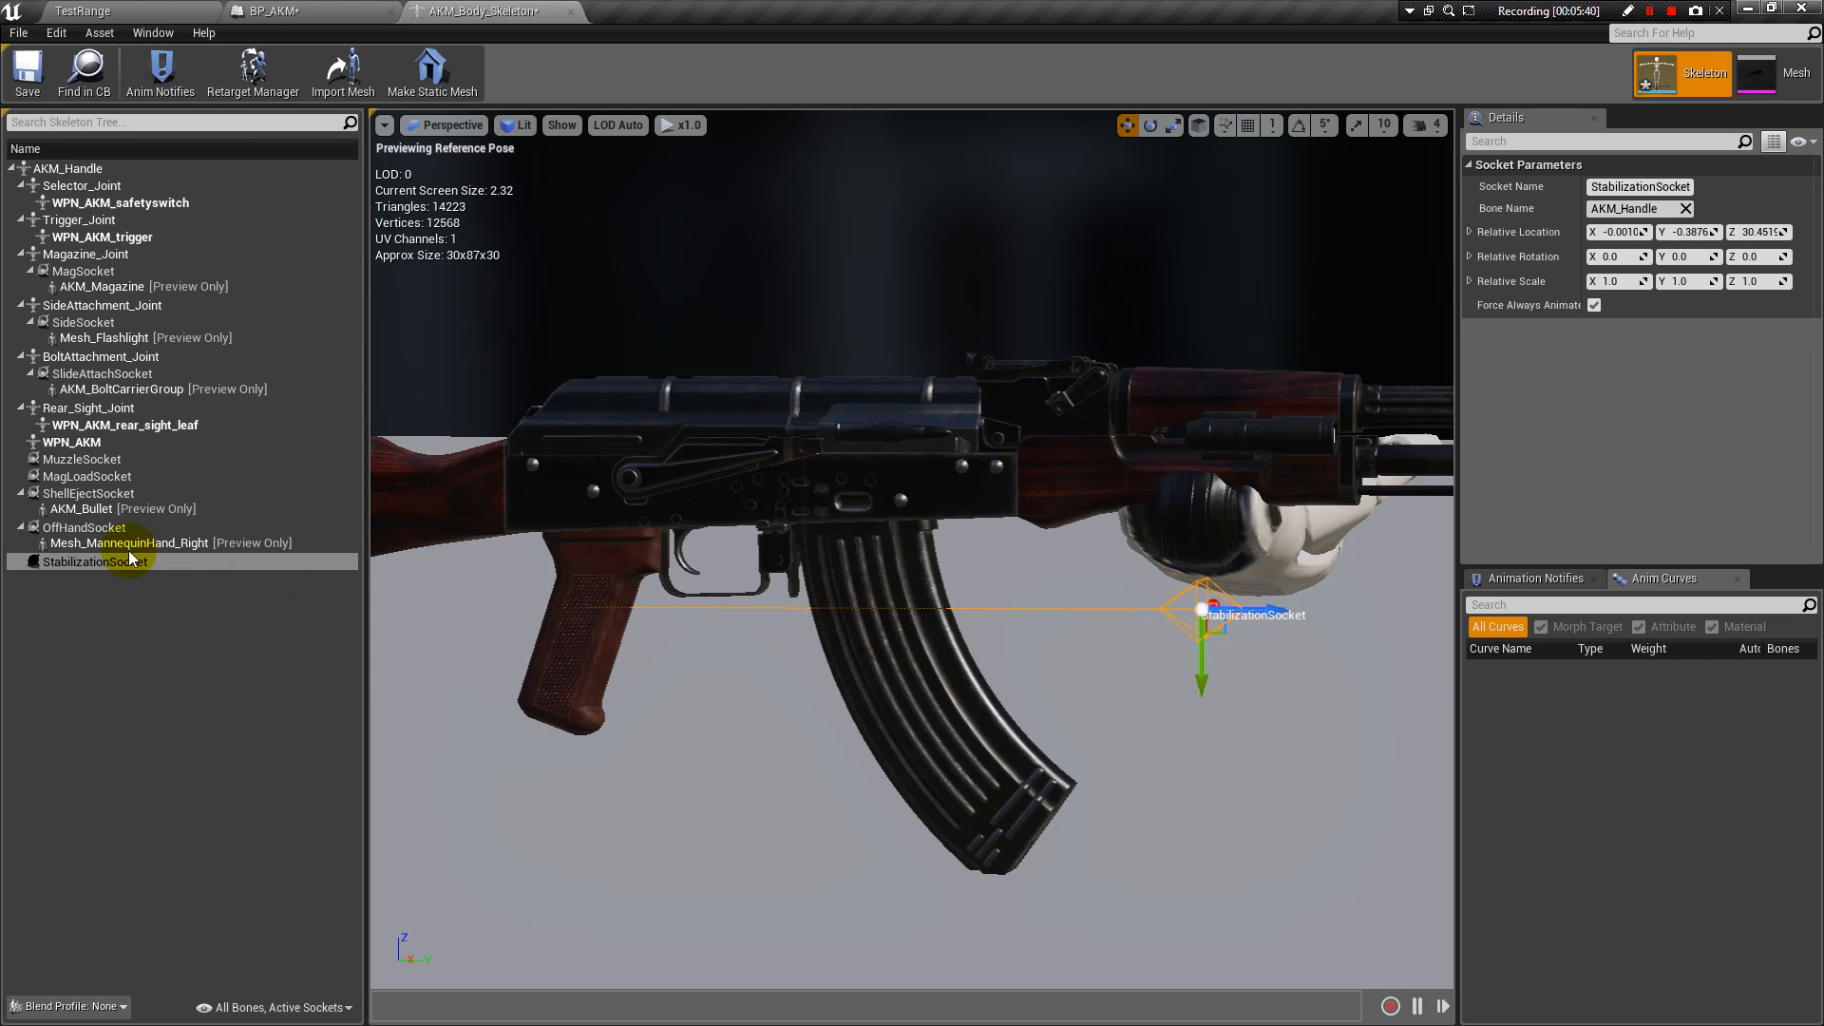
Copy OffHandSocket's relative location Y -4.9763 and Z 30.3241 to StabilizationSocket, and save the skeleton.
{"action": "left_click", "coordinate": [105, 529]}
{"action": "left_click", "coordinate": [1703, 232]}
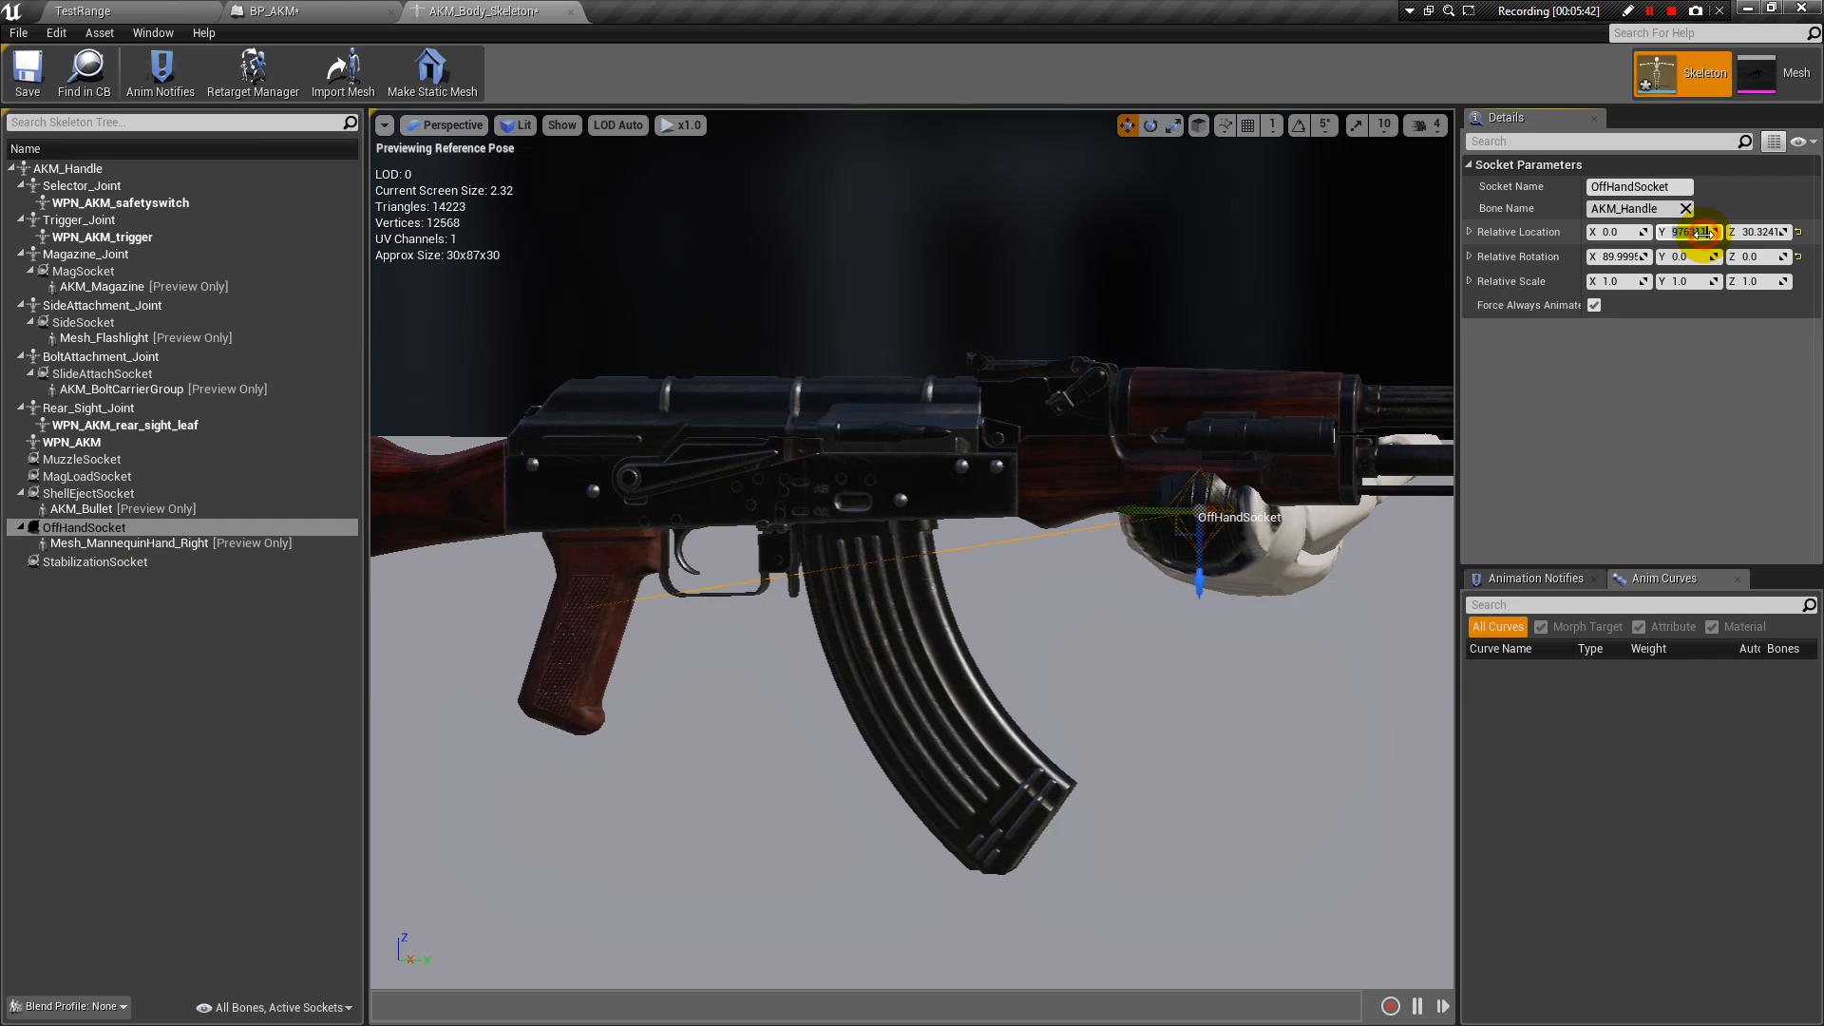
{"action": "left_click", "coordinate": [115, 565]}
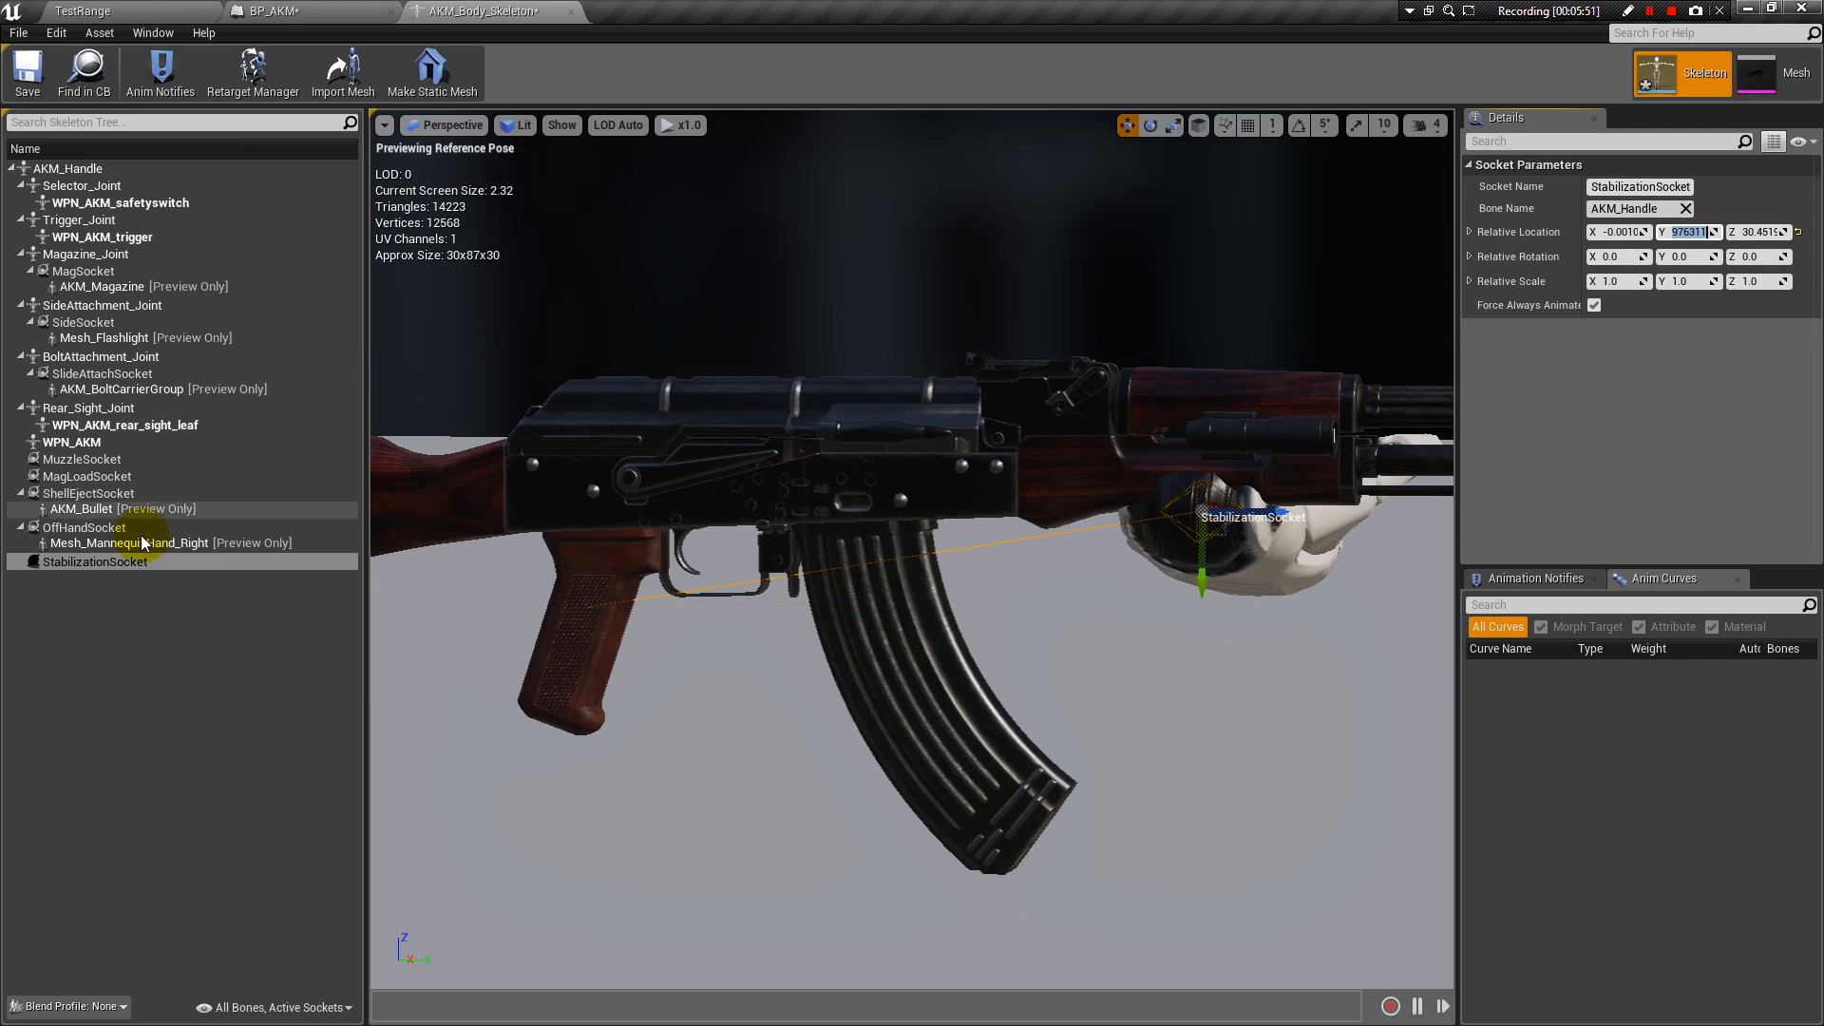
{"action": "left_click", "coordinate": [112, 529]}
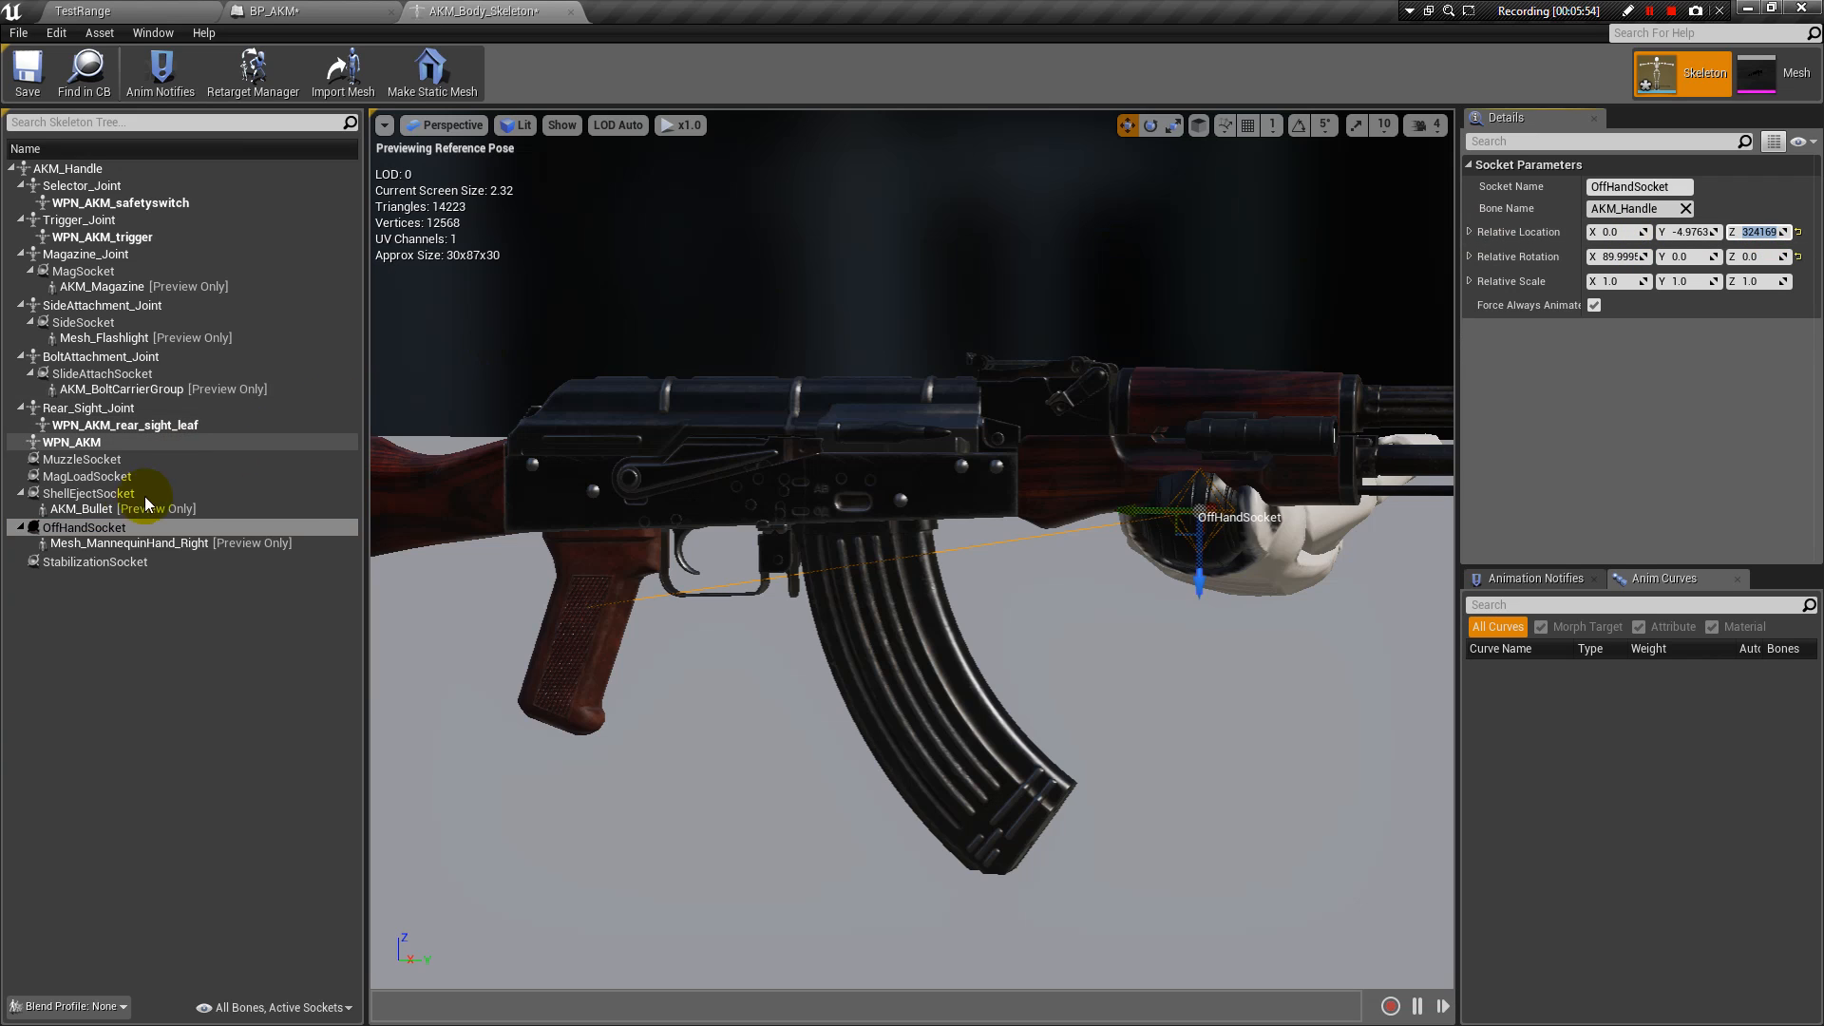
{"action": "left_click", "coordinate": [104, 561]}
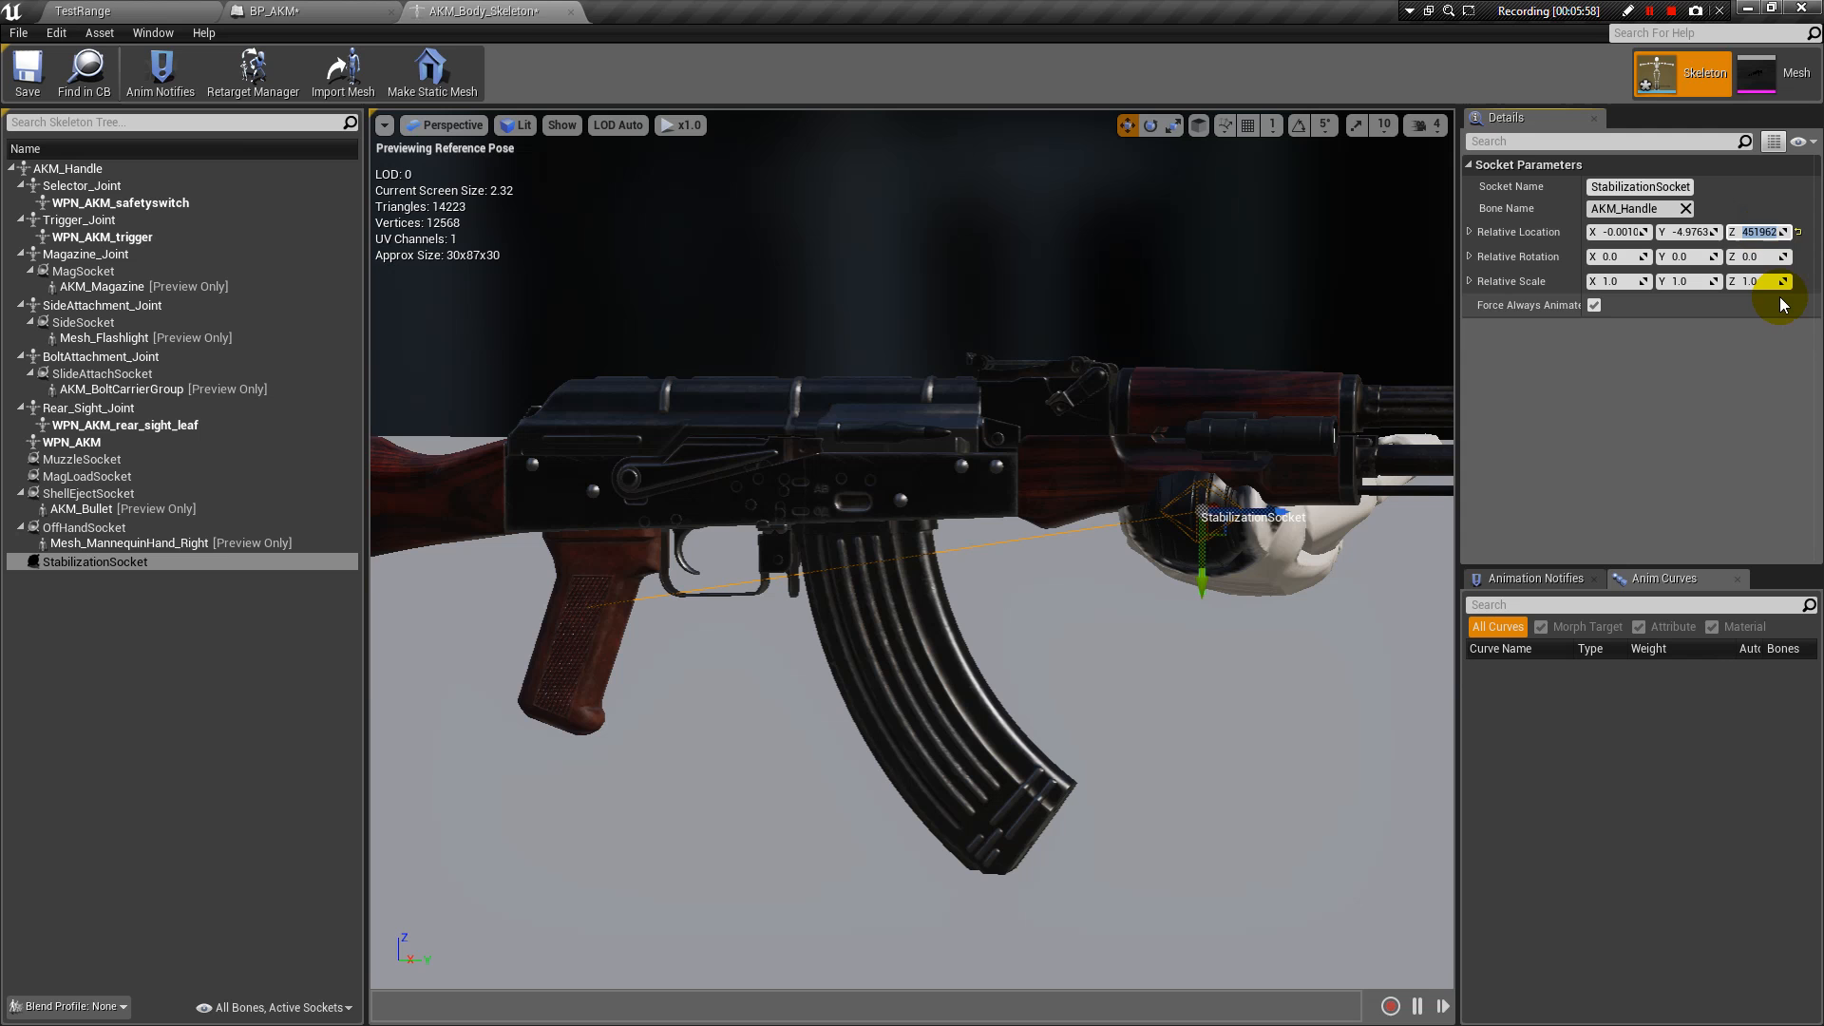
{"action": "mouse_move", "coordinate": [1217, 351]}
{"action": "left_mouse_down", "text": "alt"}
{"action": "mouse_move", "coordinate": [646, 399]}
{"action": "mouse_move", "coordinate": [1121, 400]}
{"action": "mouse_move", "coordinate": [1235, 323]}
{"action": "left_mouse_up", "text": "alt"}
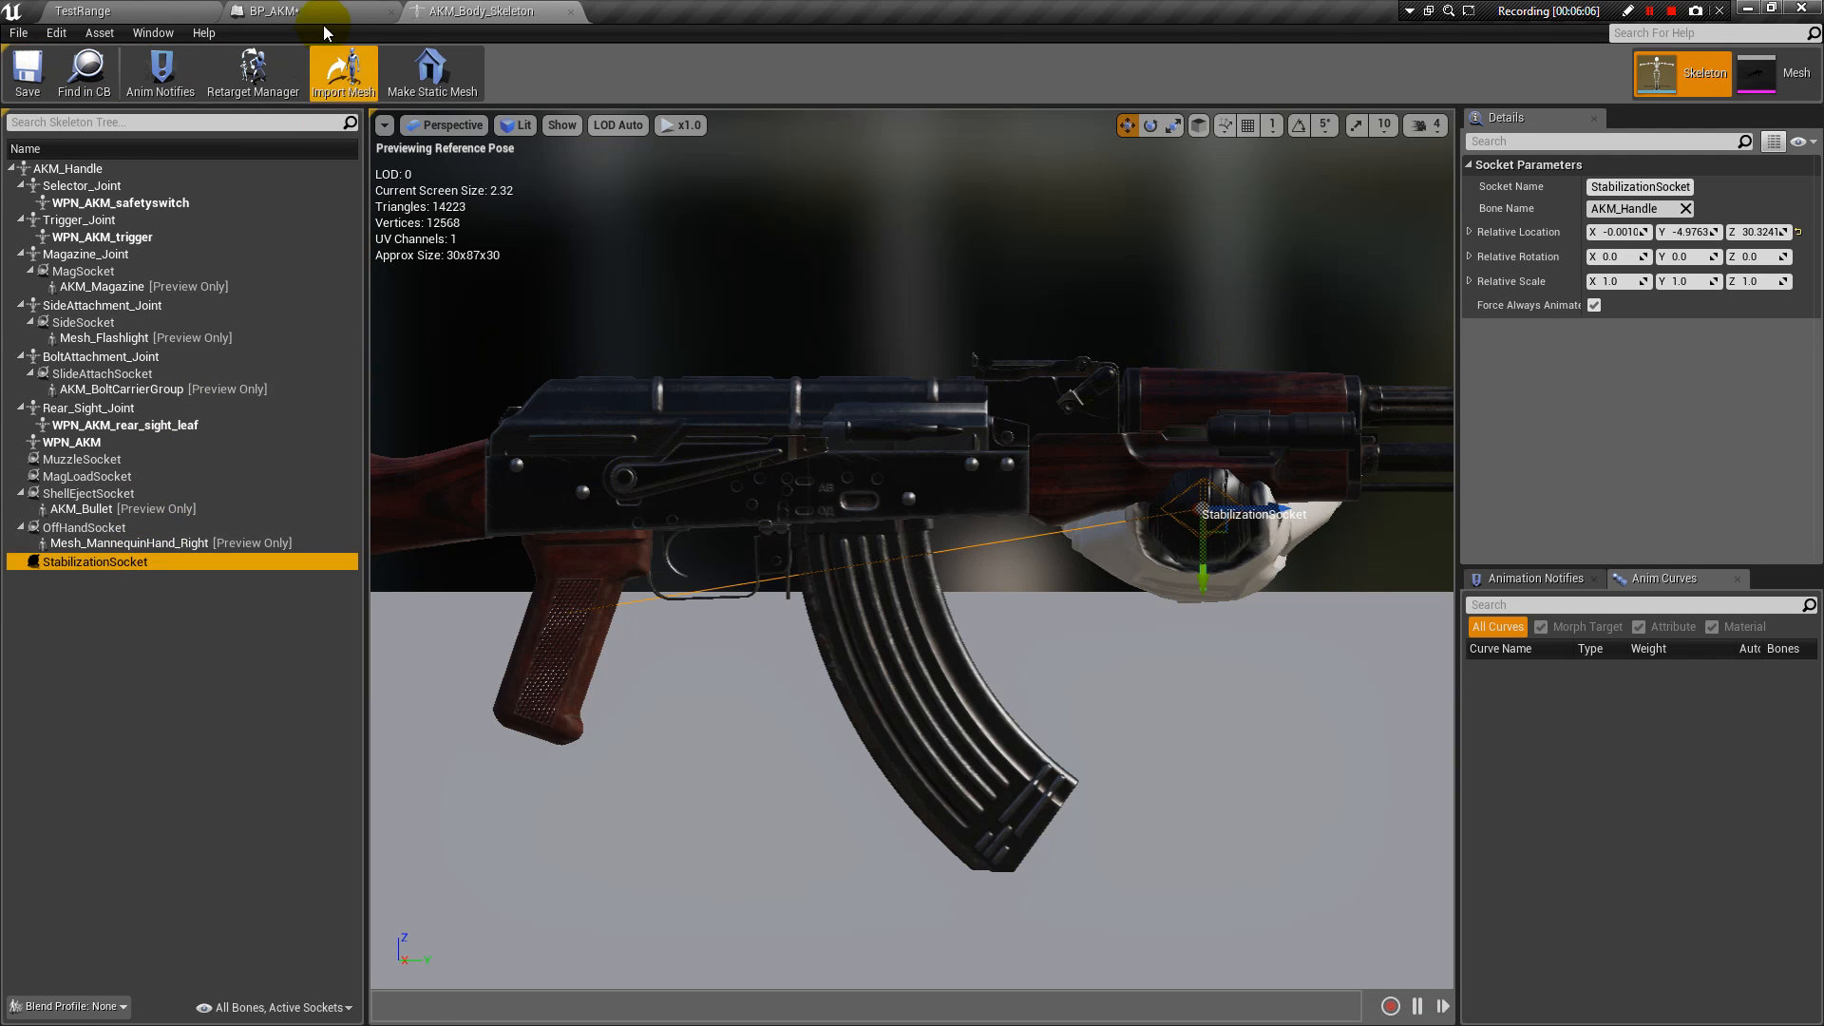
Return to BP_AKM, select the StabilizationVolume component and check where its box sits relative to the handguard.
{"action": "left_click", "coordinate": [276, 12]}
{"action": "left_click_drag", "start_coordinate": [721, 354], "coordinate": [529, 285], "text": "alt"}
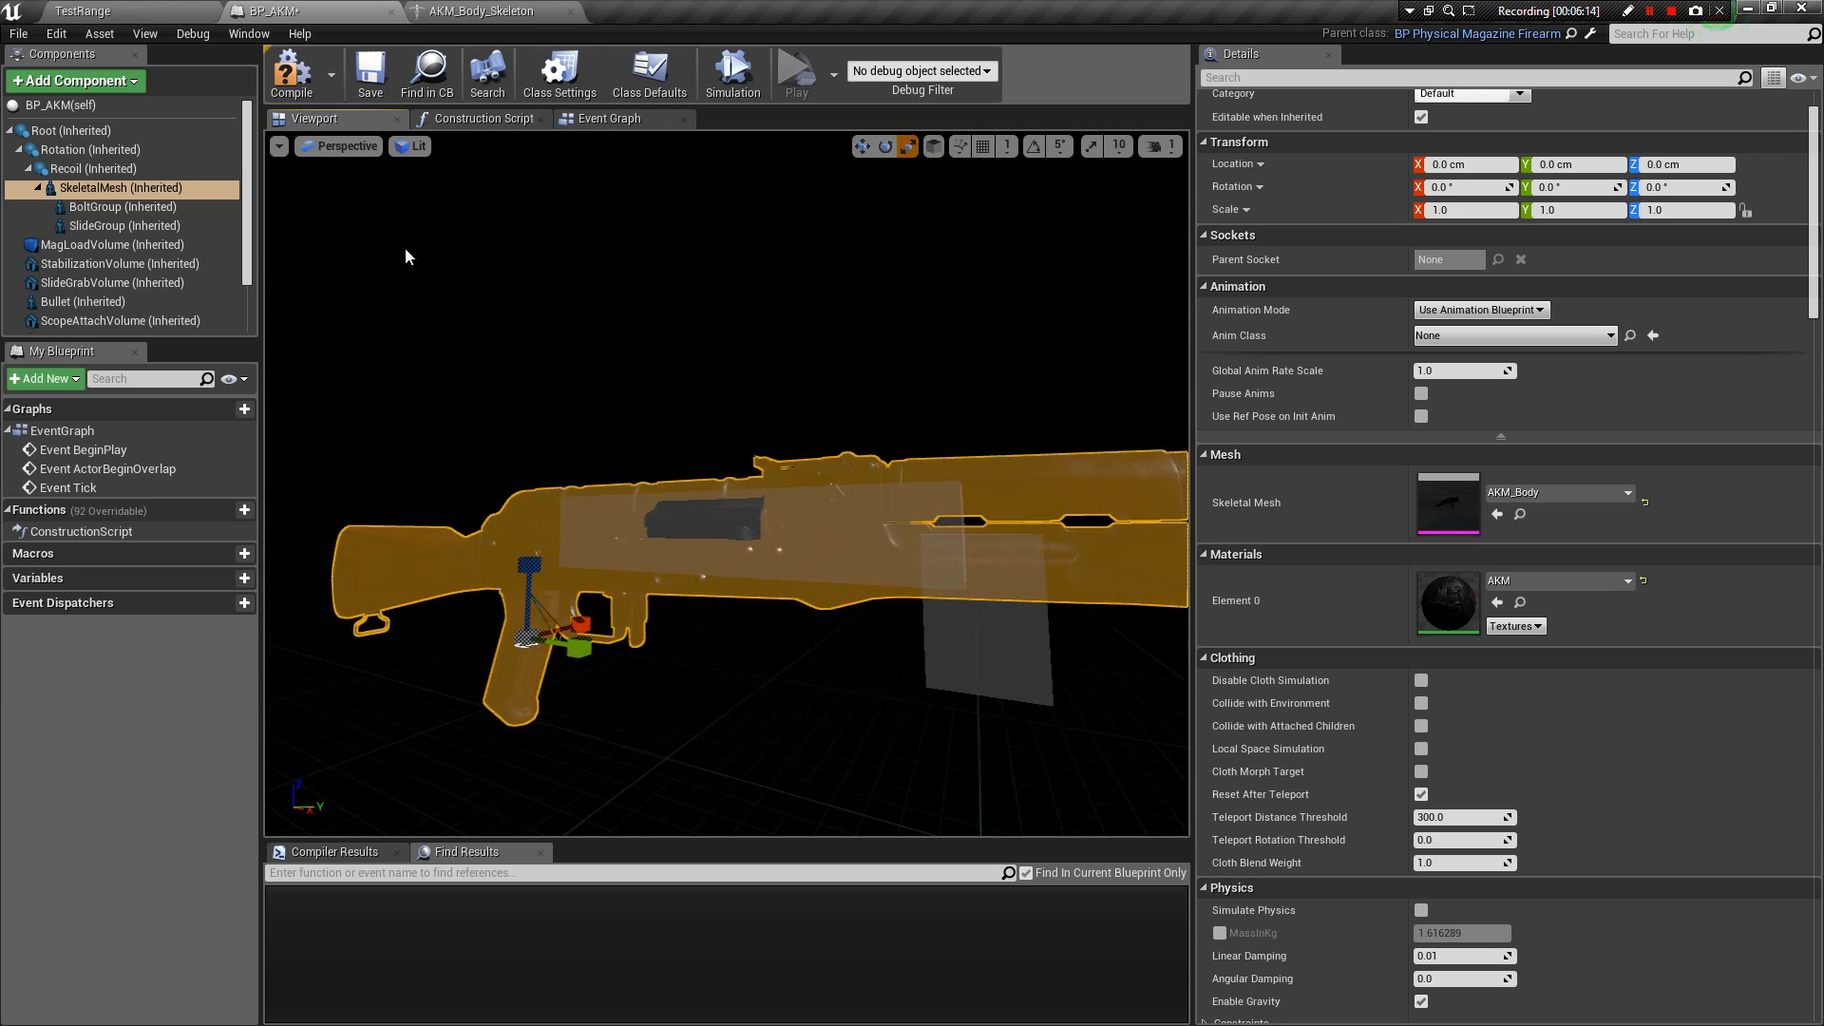
{"action": "left_click", "coordinate": [124, 263]}
{"action": "left_click_drag", "start_coordinate": [836, 339], "coordinate": [932, 127], "text": "alt"}
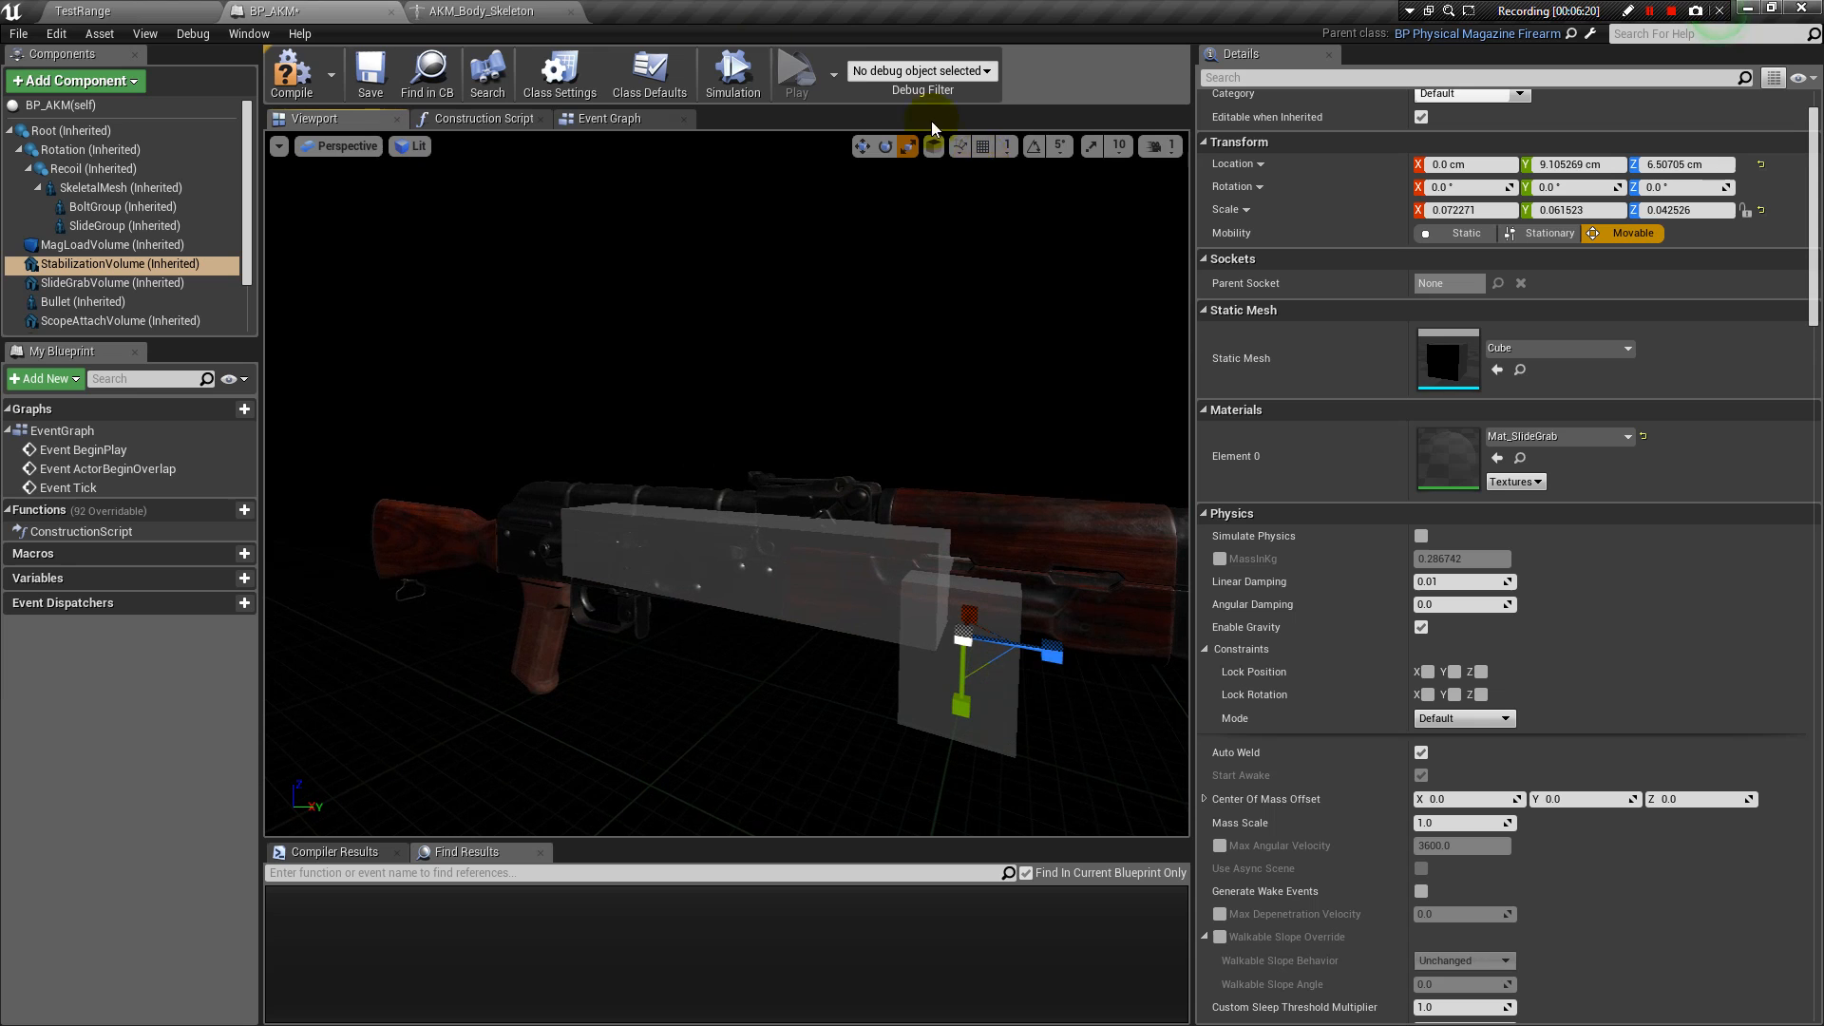
Check the Stabilization Socket name in BP_AKM's class defaults against the socket on the AKM body skeleton.
{"action": "left_click", "coordinate": [503, 12]}
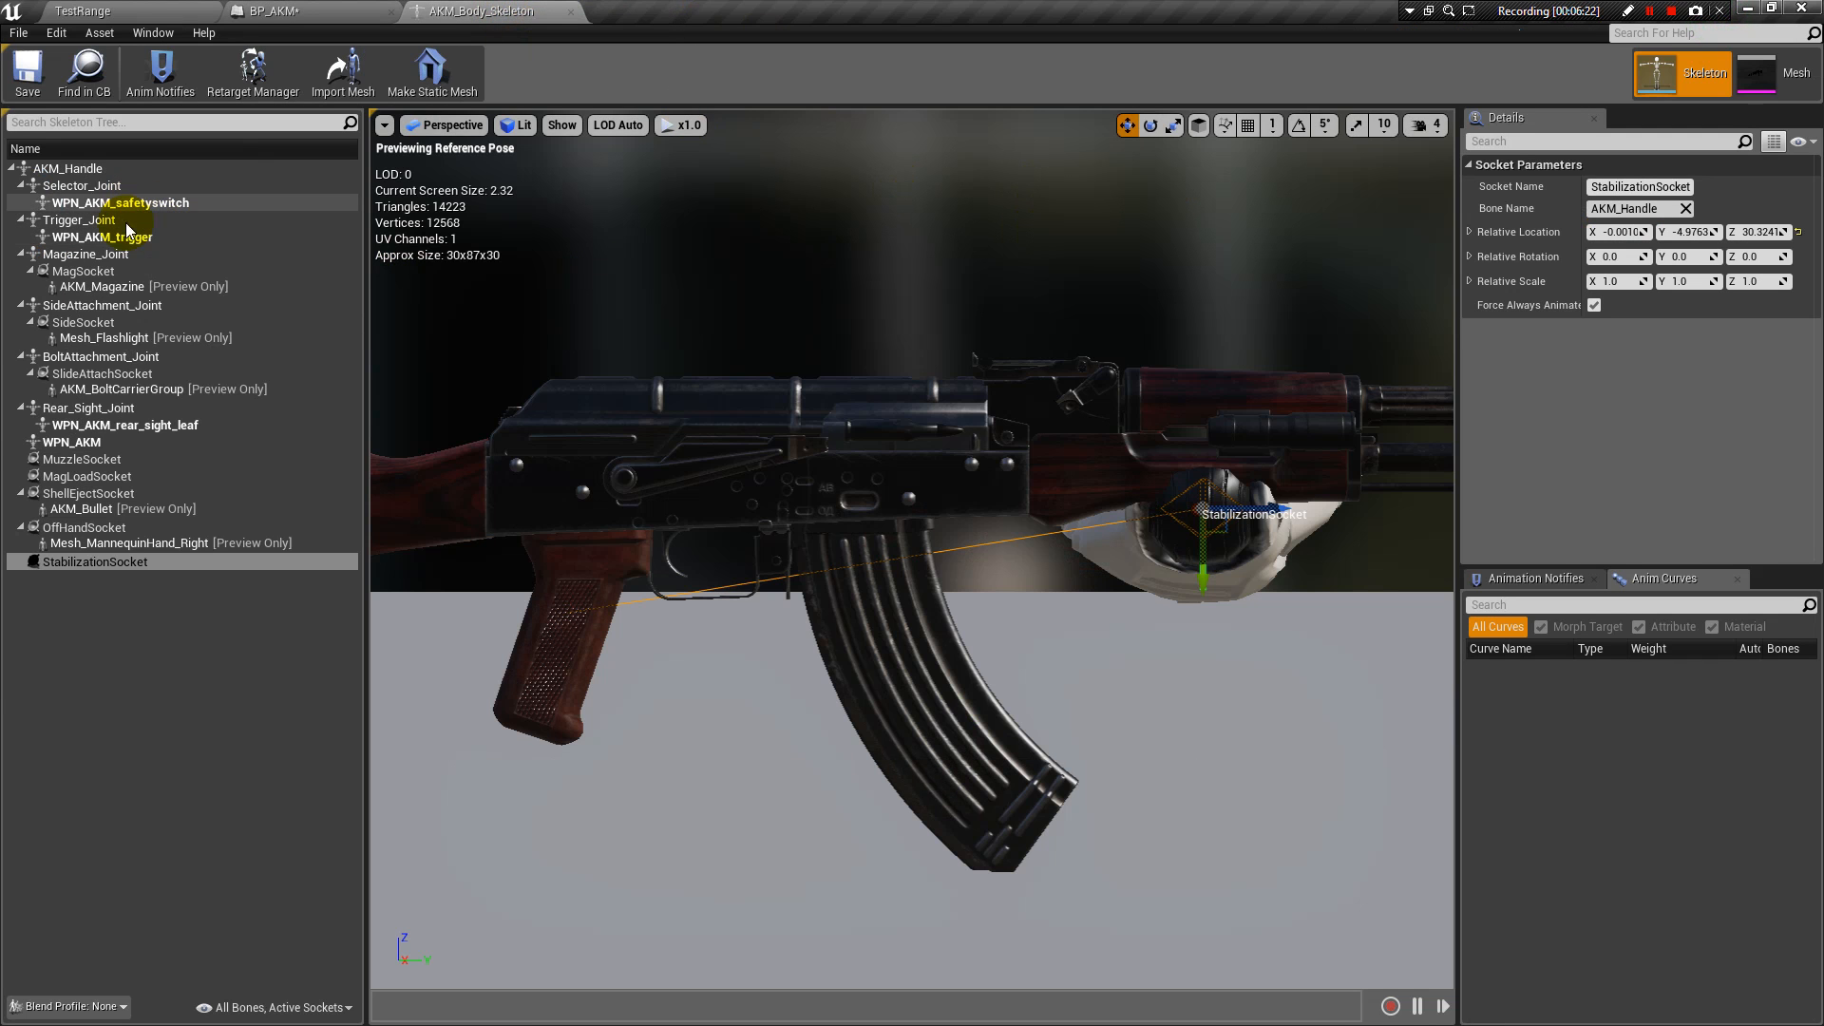
{"action": "left_click", "coordinate": [285, 11]}
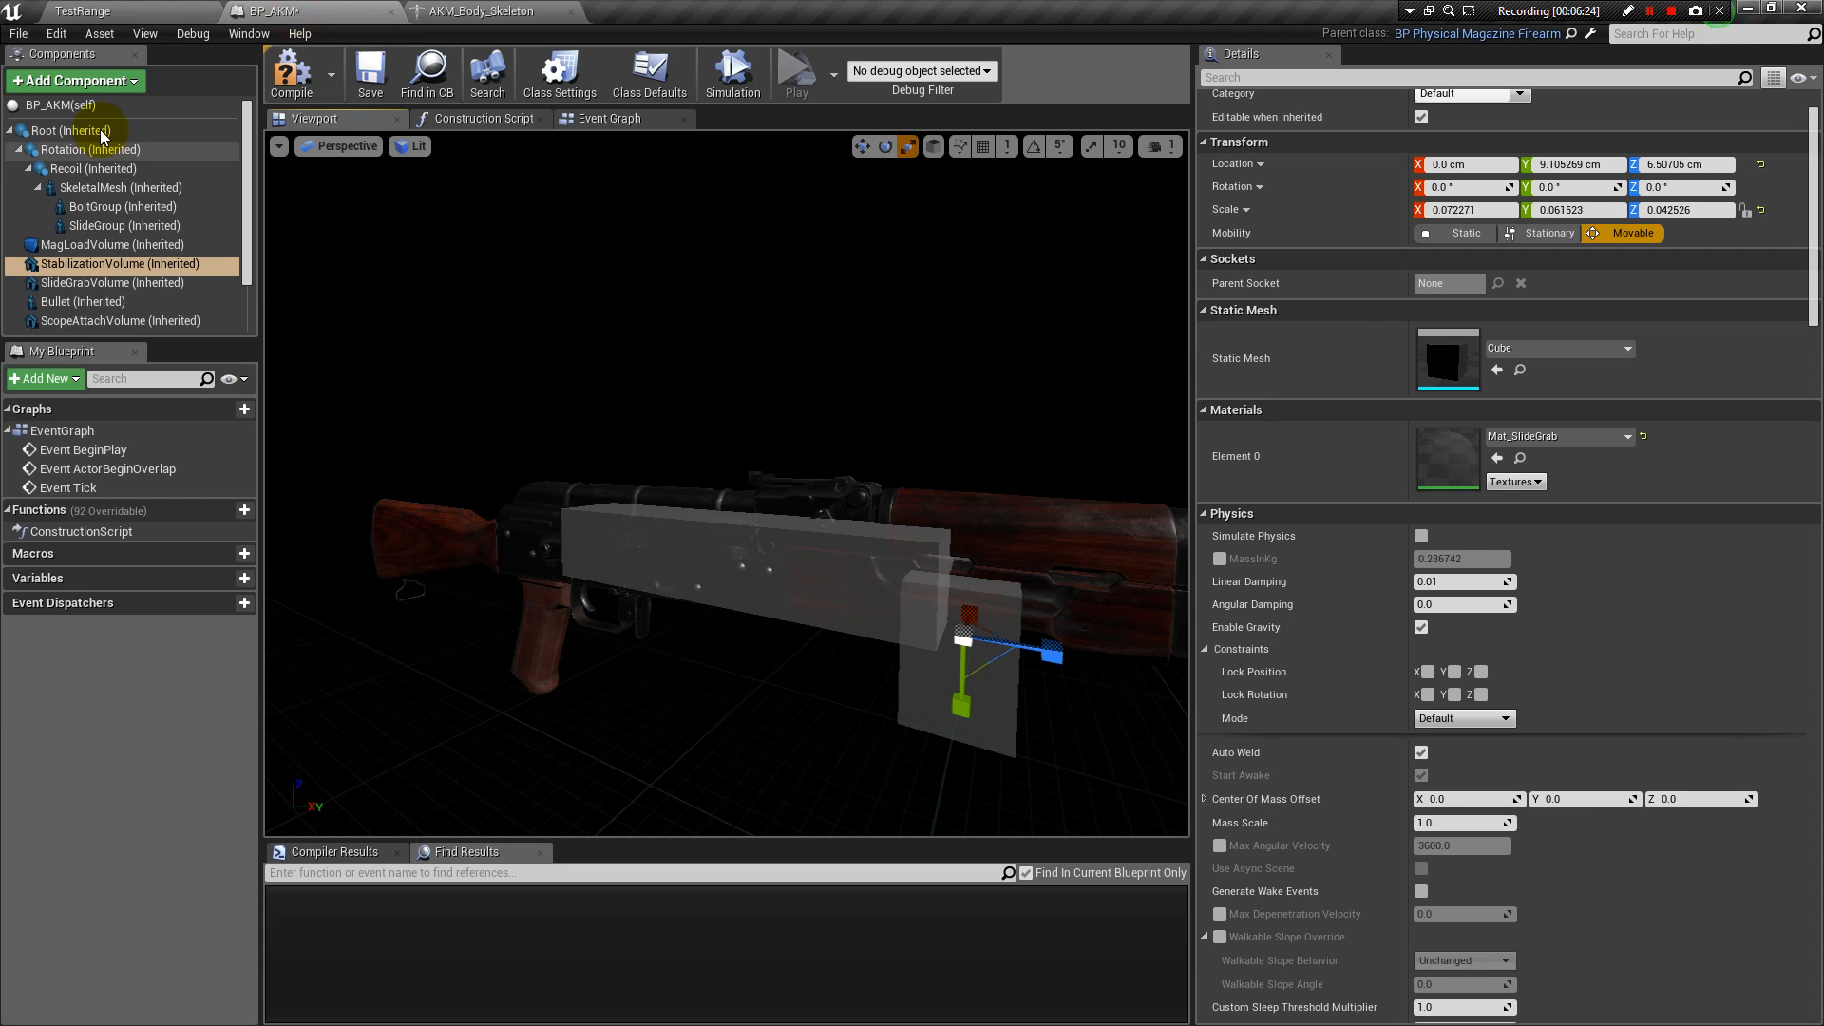
{"action": "left_click", "coordinate": [651, 74]}
{"action": "scroll", "coordinate": [1360, 687], "scroll_direction": "down", "scroll_amount": 7}
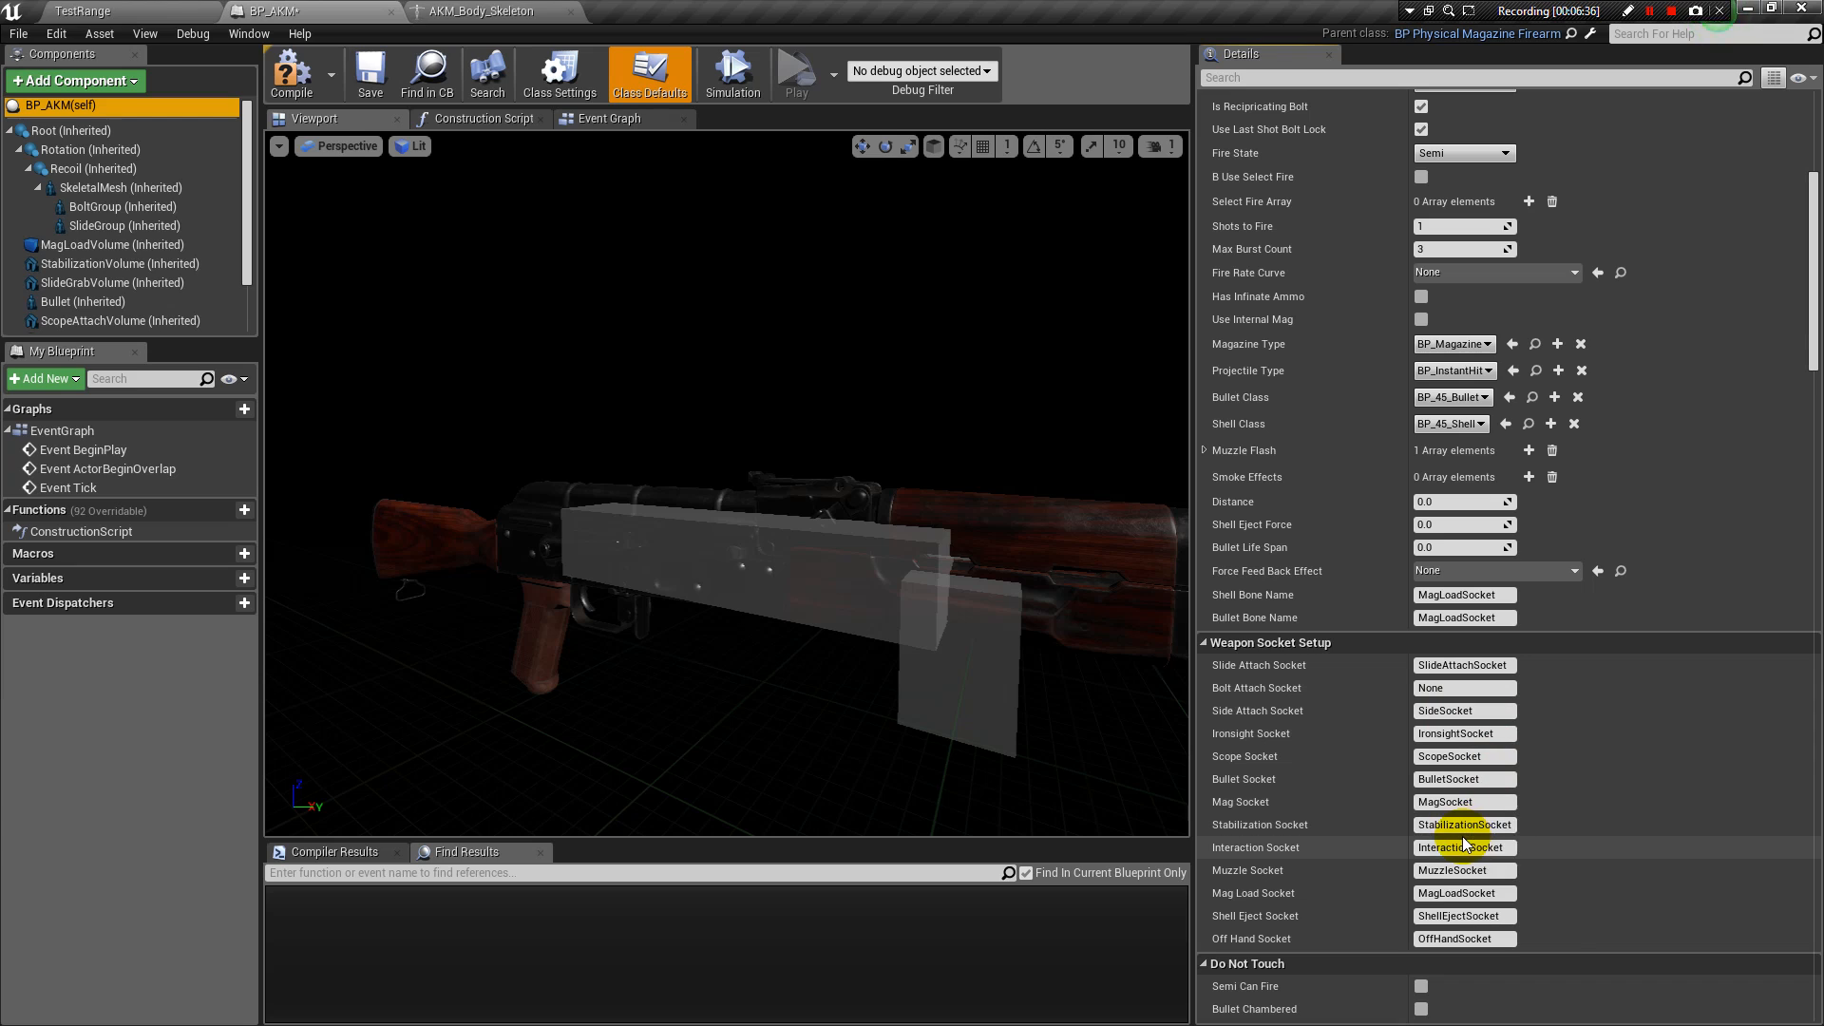
{"action": "left_click", "coordinate": [1434, 826]}
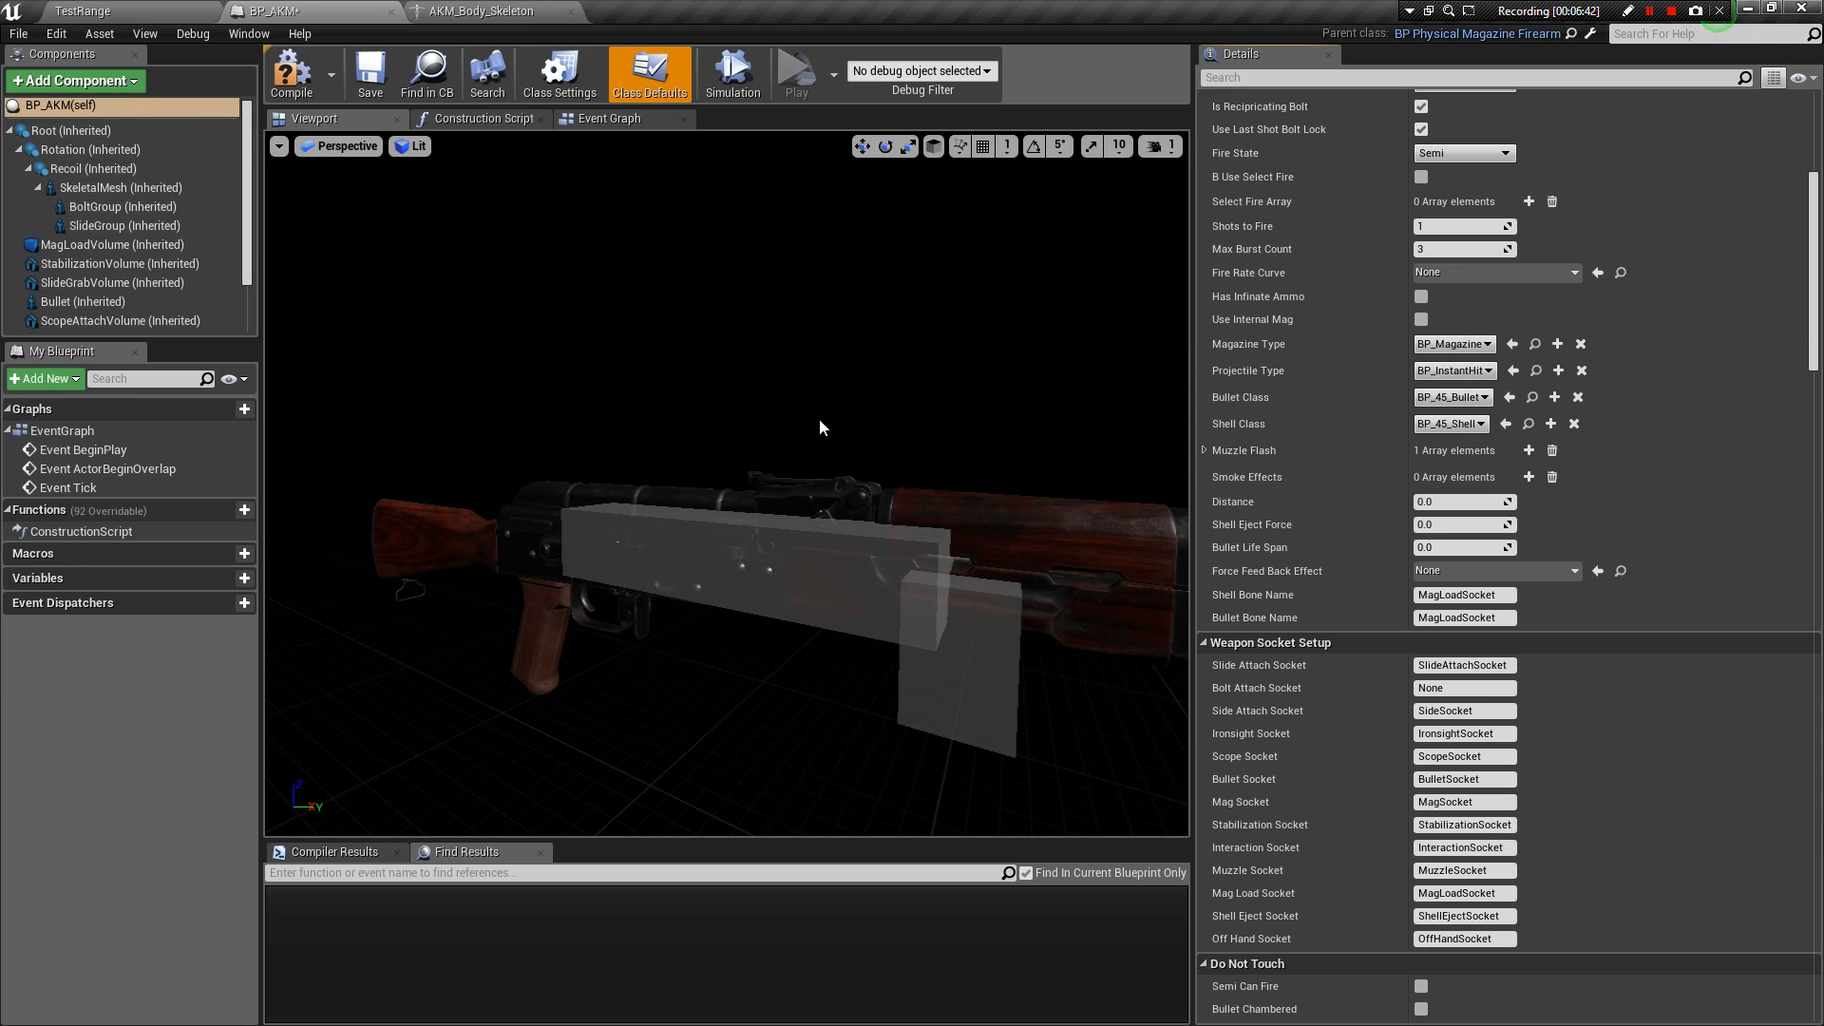
Select StabilizationVolume and rescale its box in height and along the barrel direction to fit under the handguard.
{"action": "left_click_drag", "start_coordinate": [987, 477], "coordinate": [977, 646]}
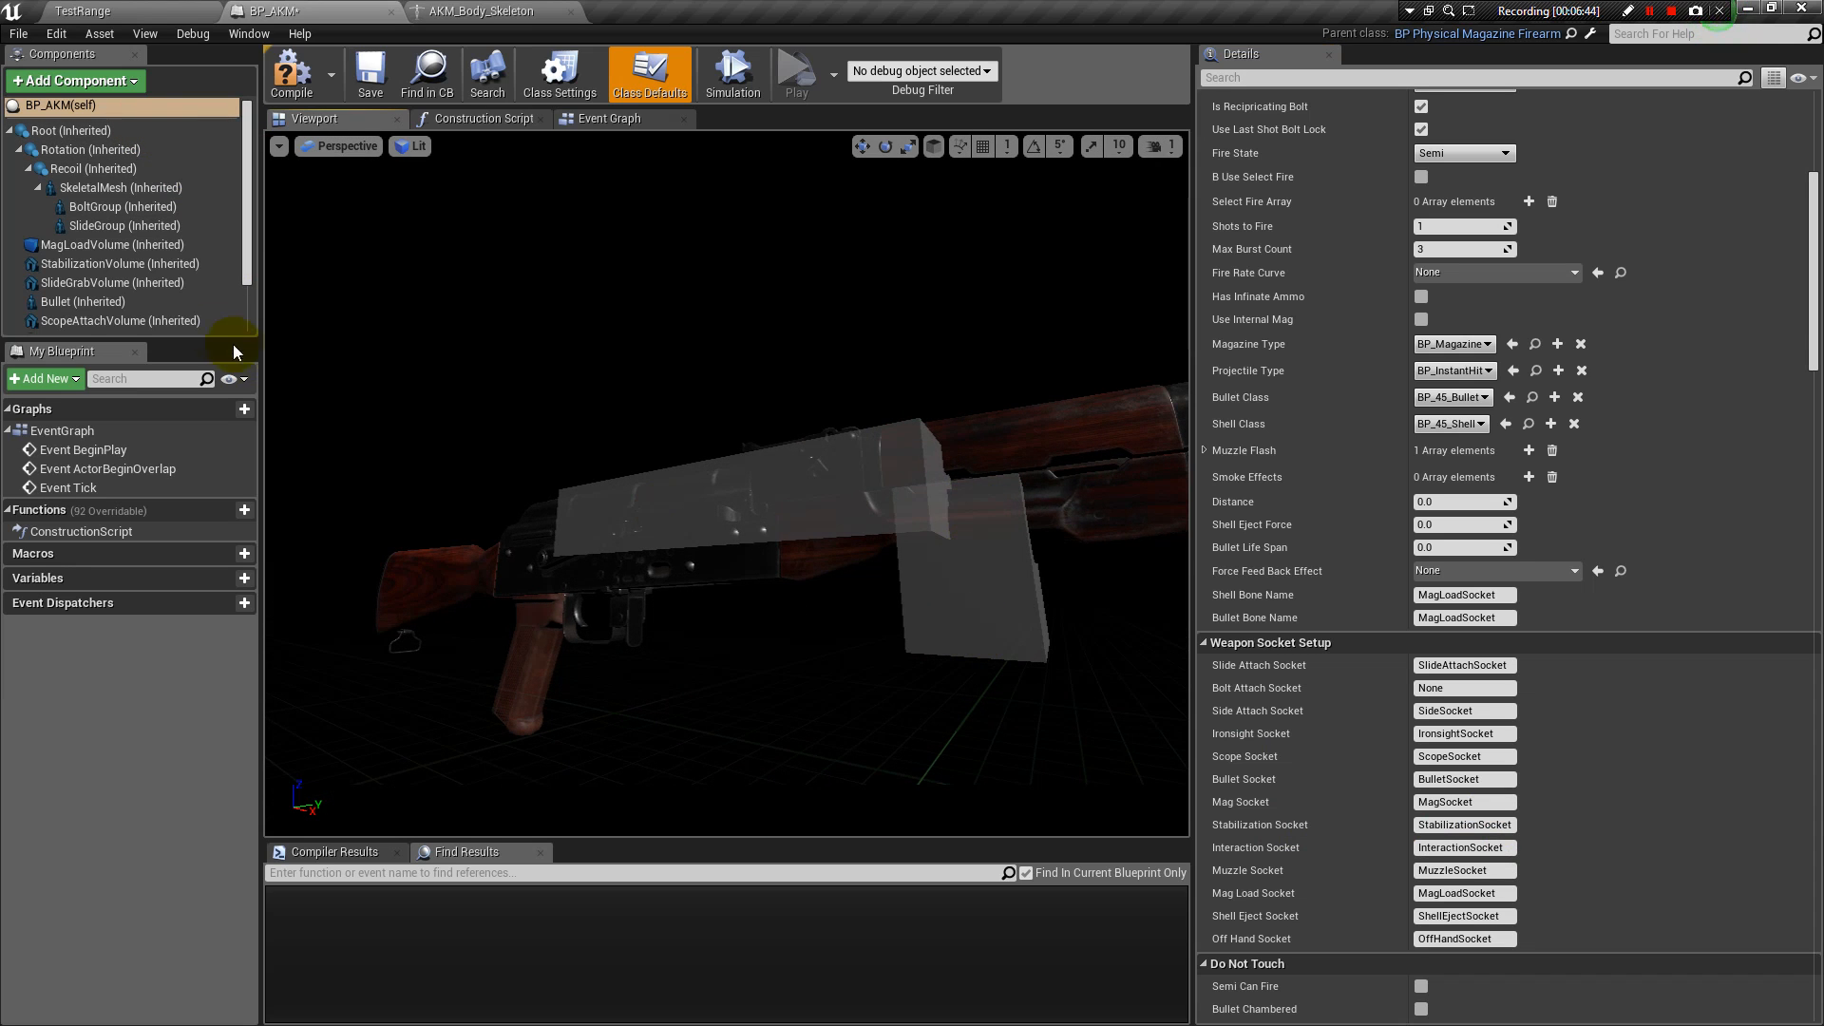
{"action": "left_click", "coordinate": [137, 264]}
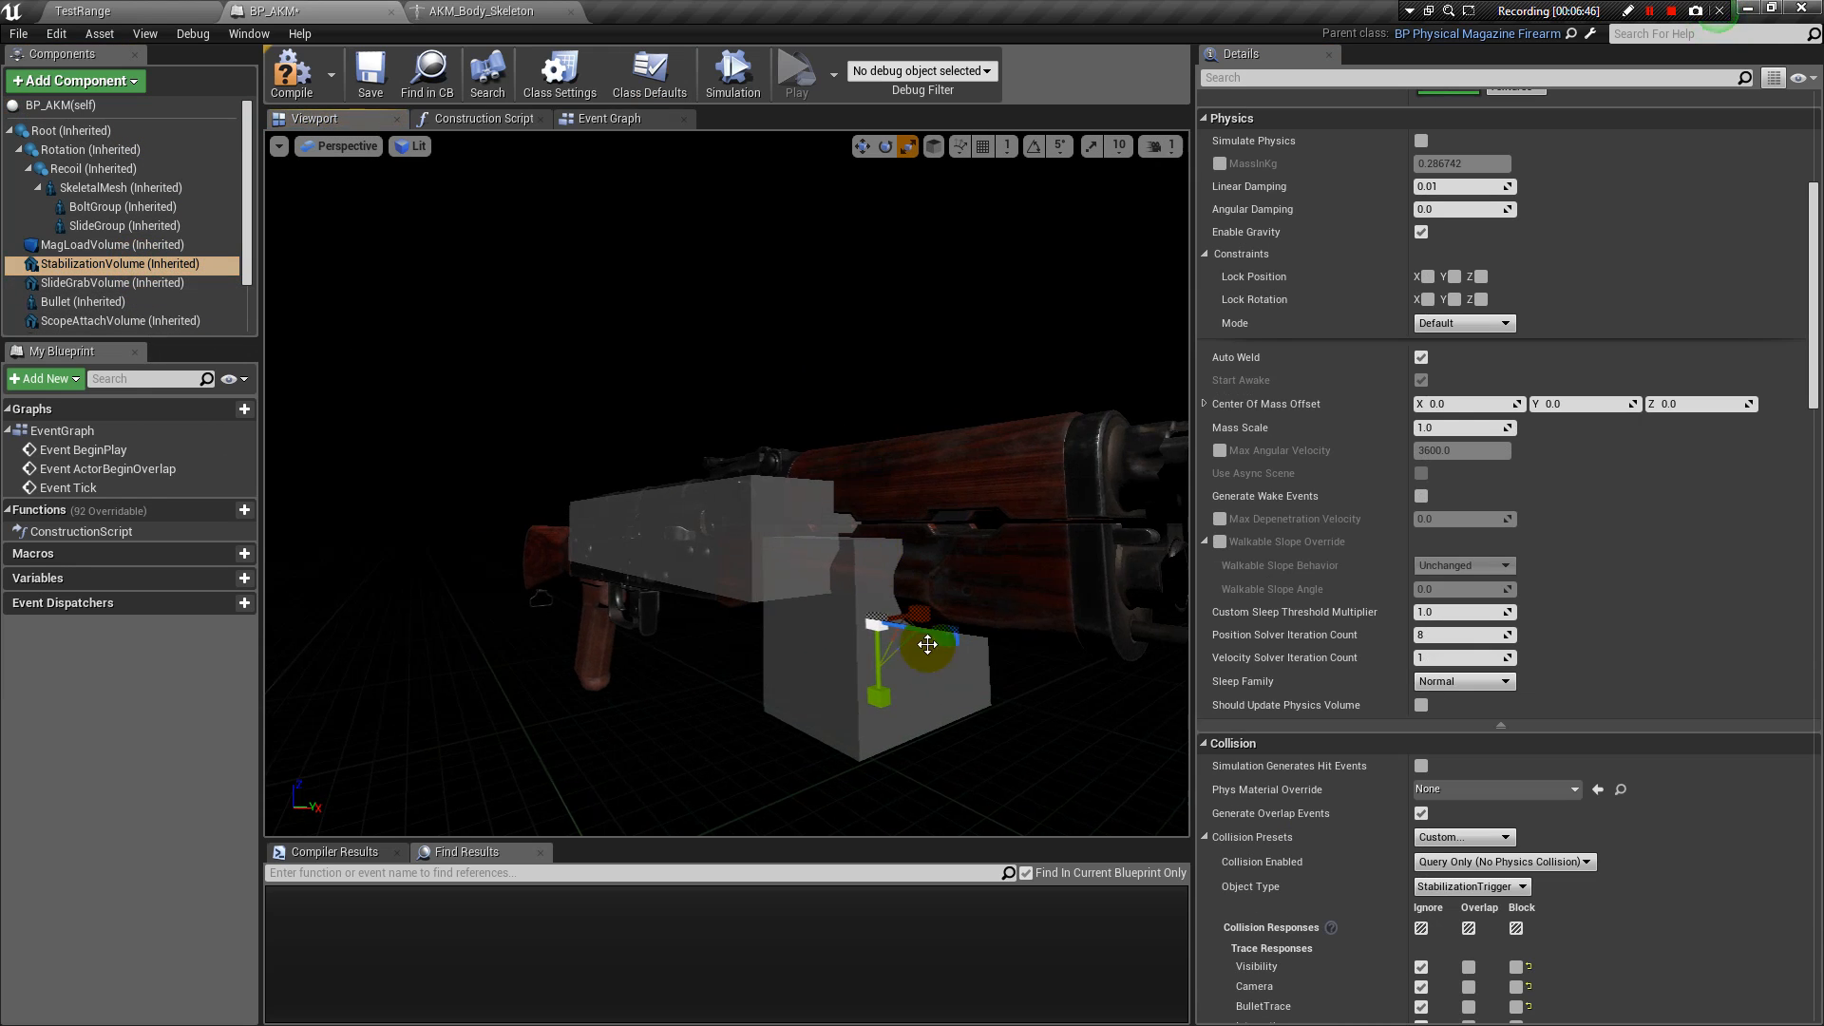
{"action": "left_click_drag", "start_coordinate": [883, 703], "coordinate": [883, 751]}
{"action": "mouse_move", "coordinate": [950, 636]}
{"action": "left_mouse_down"}
{"action": "mouse_move", "coordinate": [1007, 655]}
{"action": "mouse_move", "coordinate": [979, 646]}
{"action": "left_mouse_up"}
{"action": "left_click_drag", "start_coordinate": [726, 483], "coordinate": [1106, 482], "text": "alt"}
{"action": "left_click_drag", "start_coordinate": [685, 676], "coordinate": [780, 677], "text": "alt"}
{"action": "right_click_drag", "start_coordinate": [779, 677], "coordinate": [940, 609]}
Adjust StabilizationVolume's width and length so the flat box covers the underside of the AKM's handguard.
{"action": "left_click_drag", "start_coordinate": [726, 483], "coordinate": [536, 473], "text": "alt"}
{"action": "left_click_drag", "start_coordinate": [871, 668], "coordinate": [871, 725], "text": "alt"}
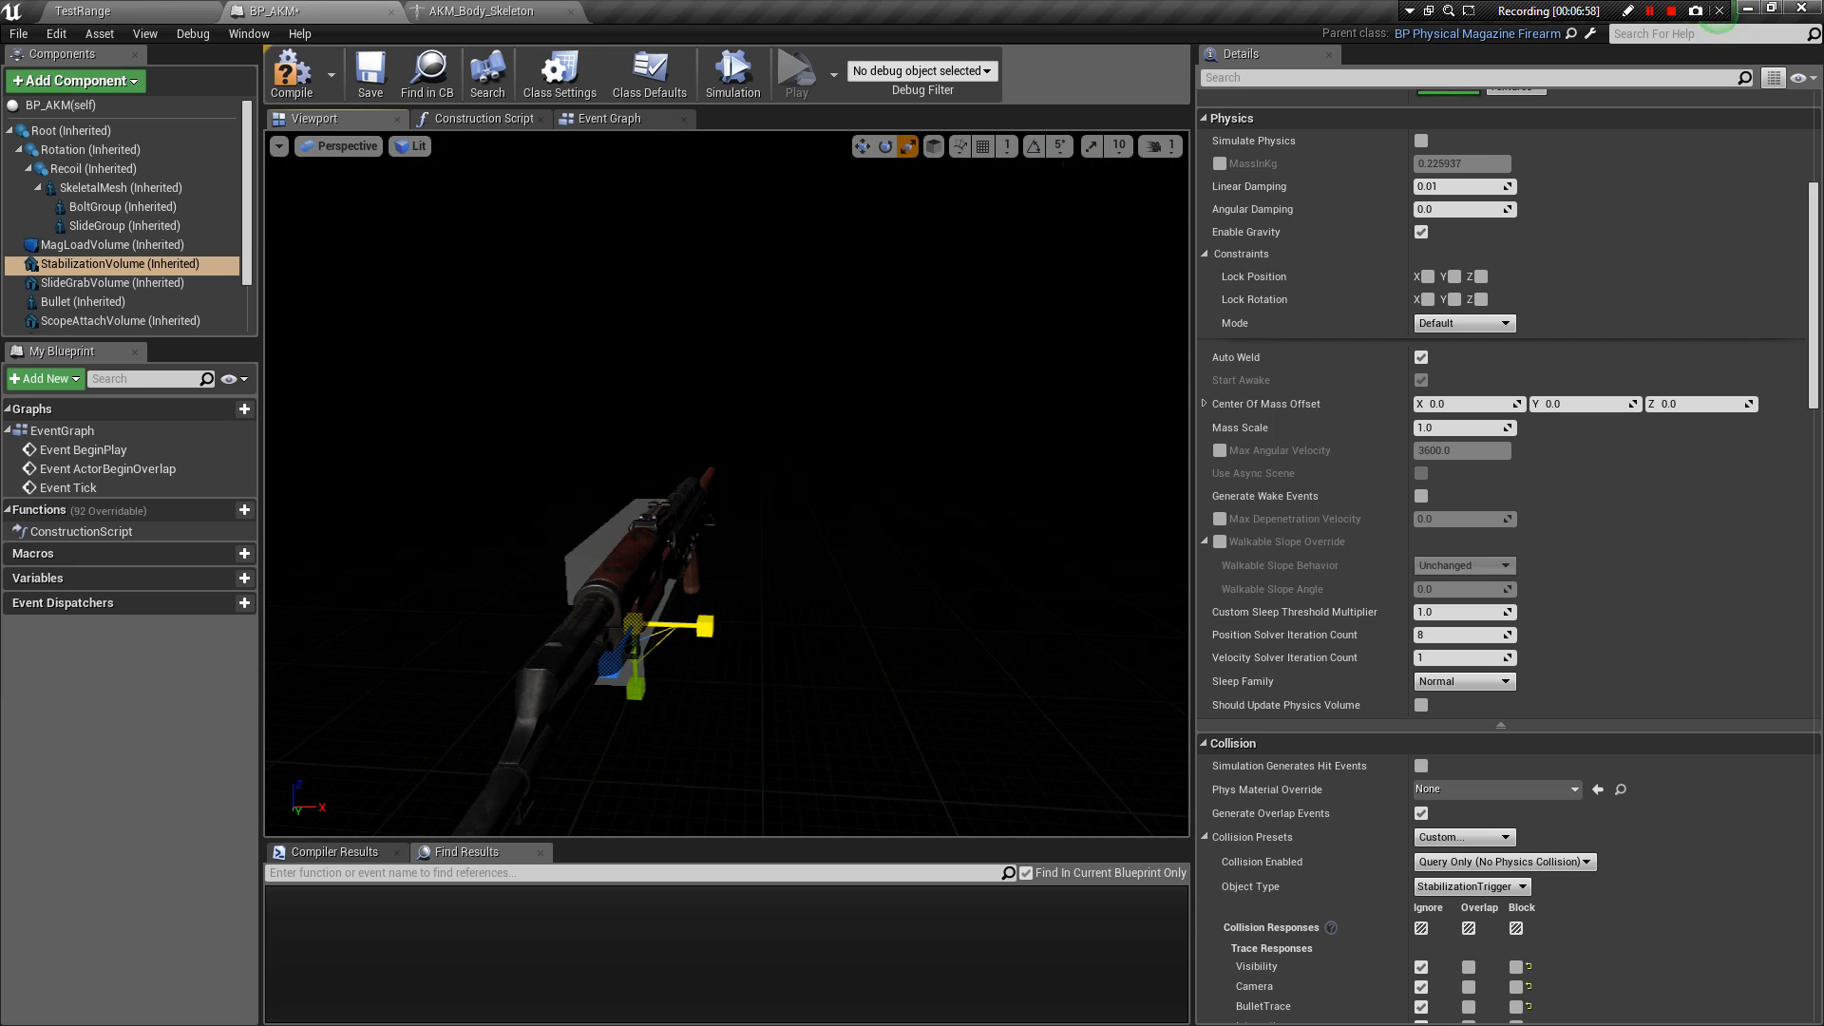
{"action": "left_click_drag", "start_coordinate": [707, 528], "coordinate": [518, 488], "text": "alt"}
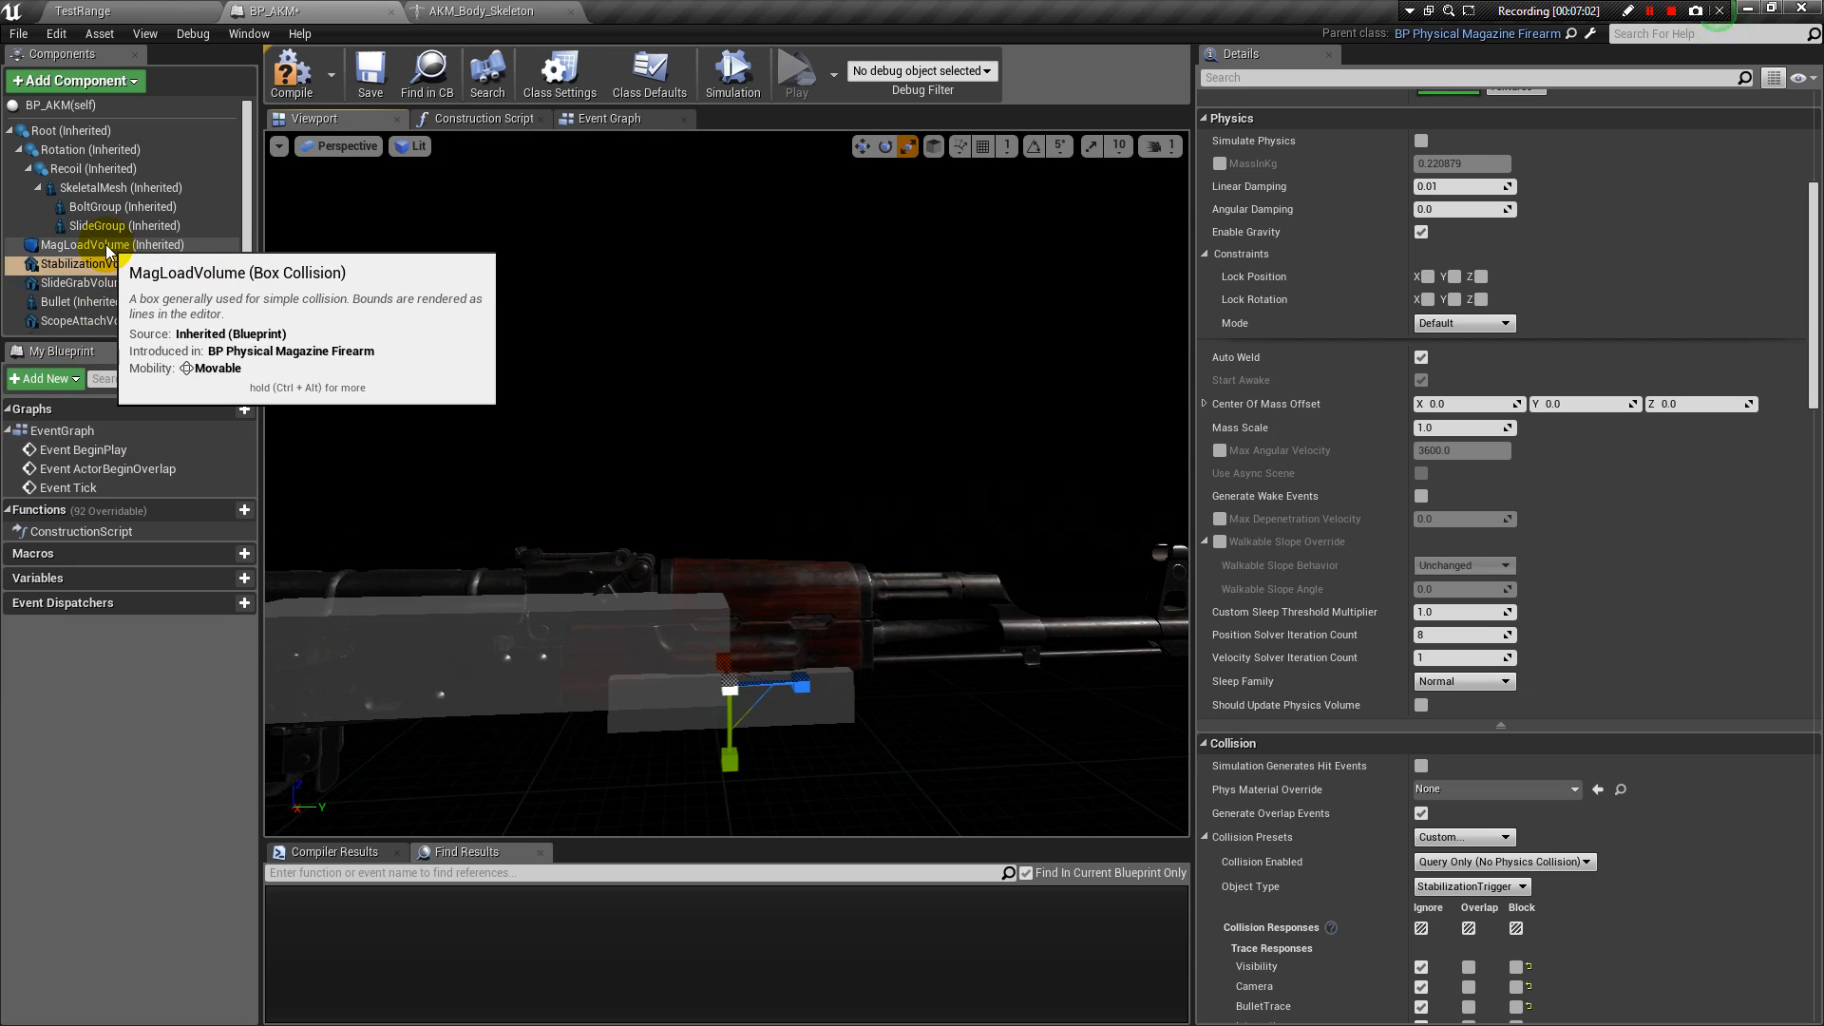
{"action": "mouse_move", "coordinate": [776, 424]}
{"action": "left_mouse_down", "text": "alt"}
{"action": "mouse_move", "coordinate": [776, 538]}
{"action": "mouse_move", "coordinate": [775, 414]}
{"action": "left_mouse_up", "text": "alt"}
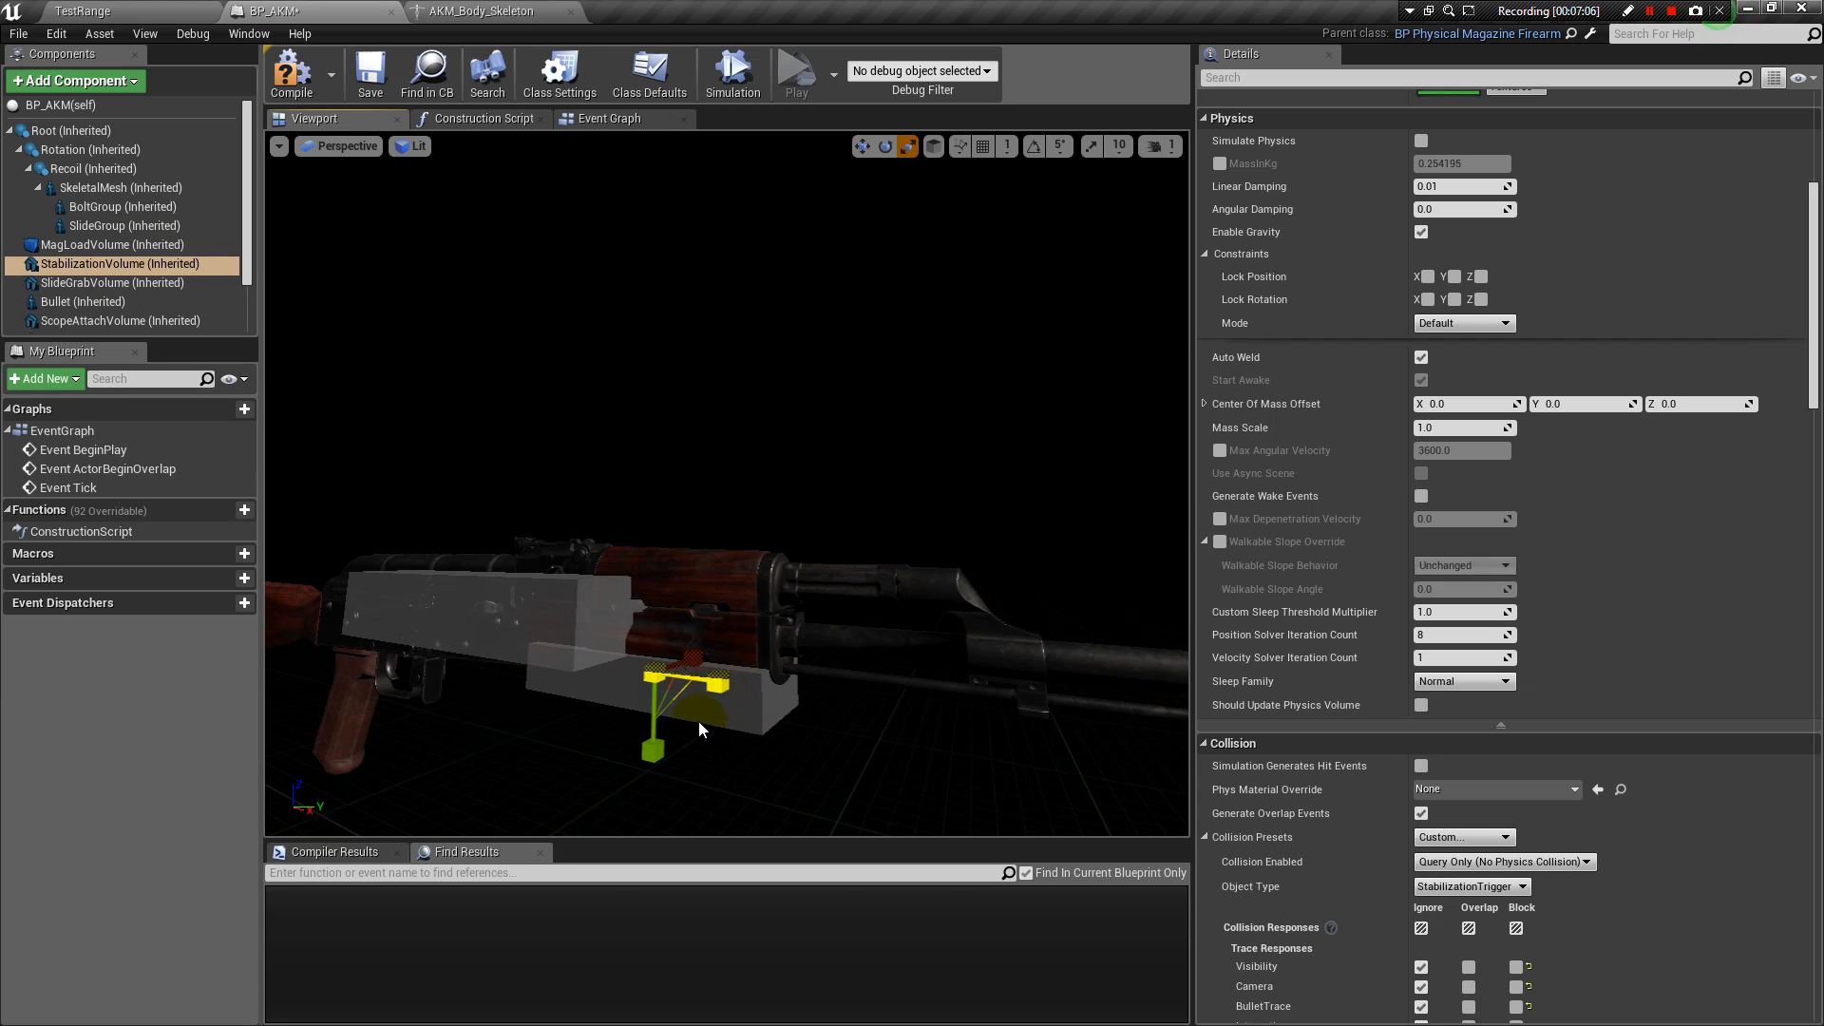
{"action": "left_click_drag", "start_coordinate": [776, 415], "coordinate": [720, 509], "text": "alt"}
{"action": "mouse_move", "coordinate": [721, 509]}
{"action": "middle_mouse_down"}
{"action": "mouse_move", "coordinate": [921, 385]}
{"action": "mouse_move", "coordinate": [692, 501]}
{"action": "middle_mouse_up"}
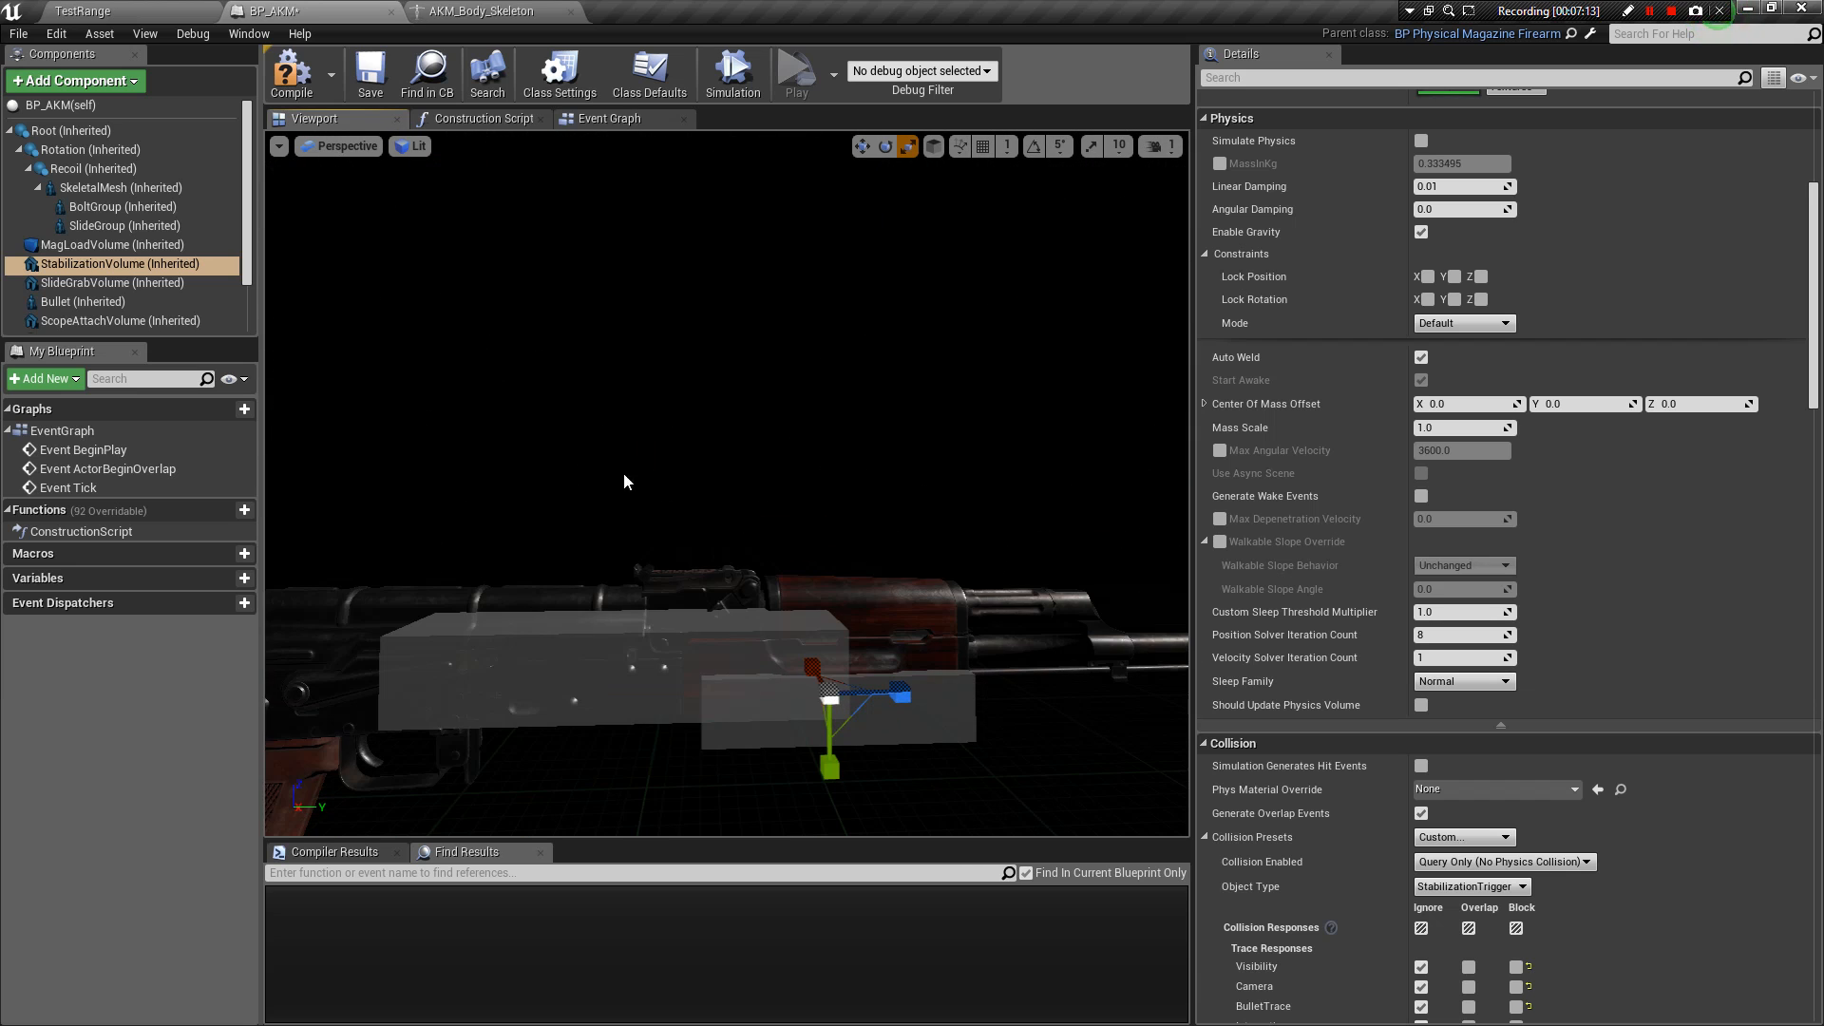
Shorten SlideGrabVolume along the rifle's length to a narrow block at the front of the receiver.
{"action": "left_click", "coordinate": [128, 287]}
{"action": "left_click_drag", "start_coordinate": [673, 378], "coordinate": [518, 722], "text": "alt"}
{"action": "mouse_move", "coordinate": [708, 465]}
{"action": "middle_mouse_down"}
{"action": "mouse_move", "coordinate": [576, 610]}
{"action": "mouse_move", "coordinate": [636, 423]}
{"action": "mouse_move", "coordinate": [551, 635]}
{"action": "mouse_move", "coordinate": [693, 468]}
{"action": "middle_mouse_up"}
{"action": "right_click_drag", "start_coordinate": [708, 465], "coordinate": [855, 465], "text": "alt"}
{"action": "left_click_drag", "start_coordinate": [726, 484], "coordinate": [761, 307], "text": "alt"}
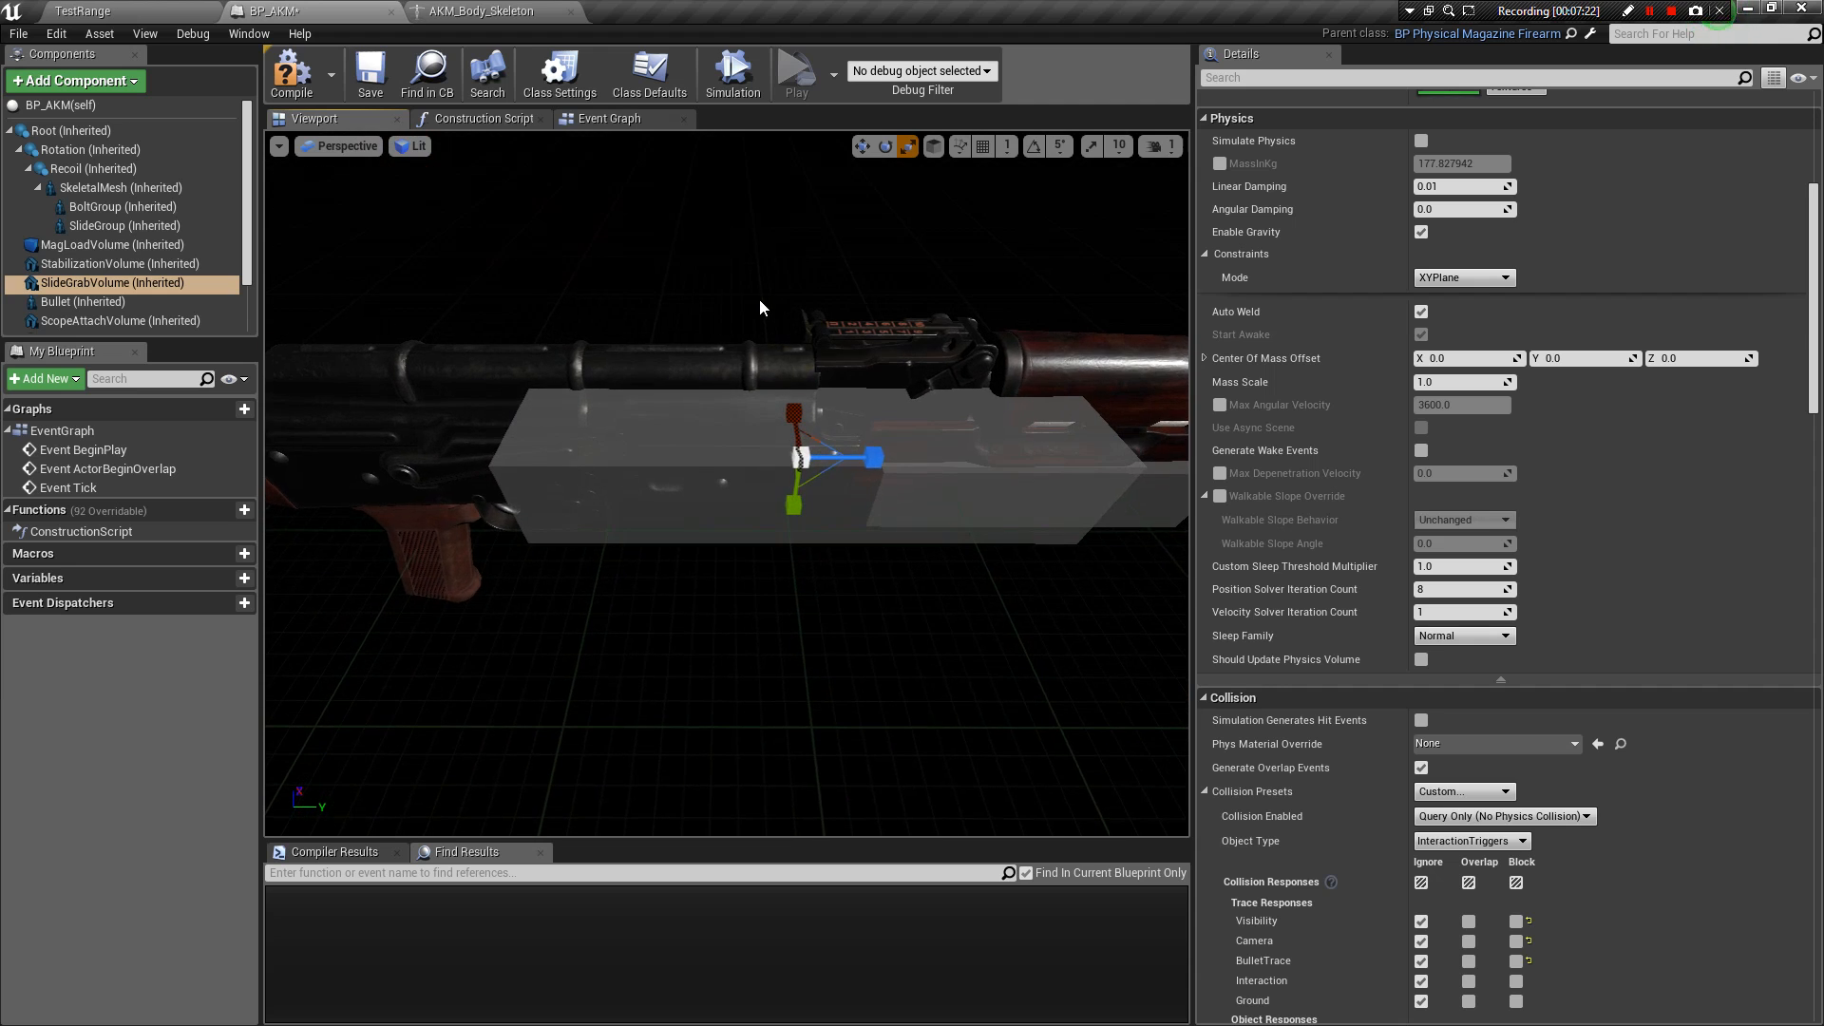
{"action": "left_click_drag", "start_coordinate": [874, 459], "coordinate": [807, 459]}
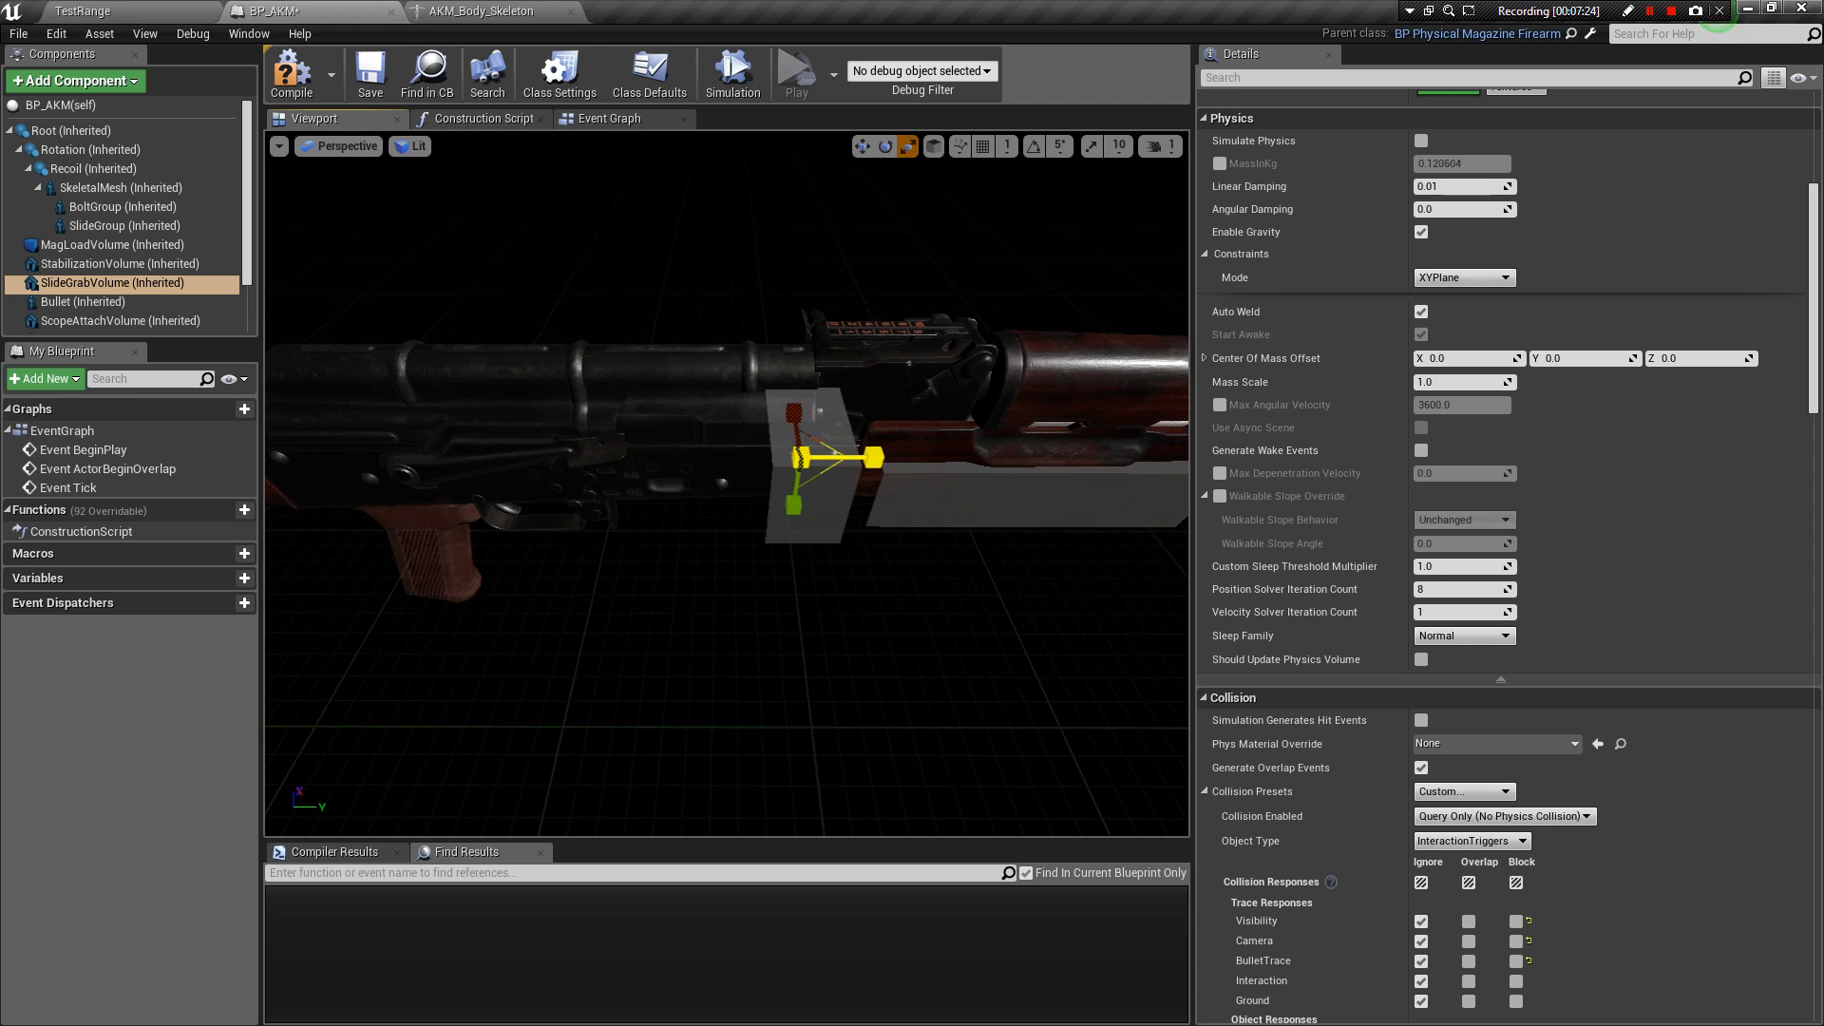
Reduce SlideGrabVolume's width, height and length to a small cube beside the front of the receiver.
{"action": "left_click_drag", "start_coordinate": [731, 573], "coordinate": [771, 478], "text": "alt"}
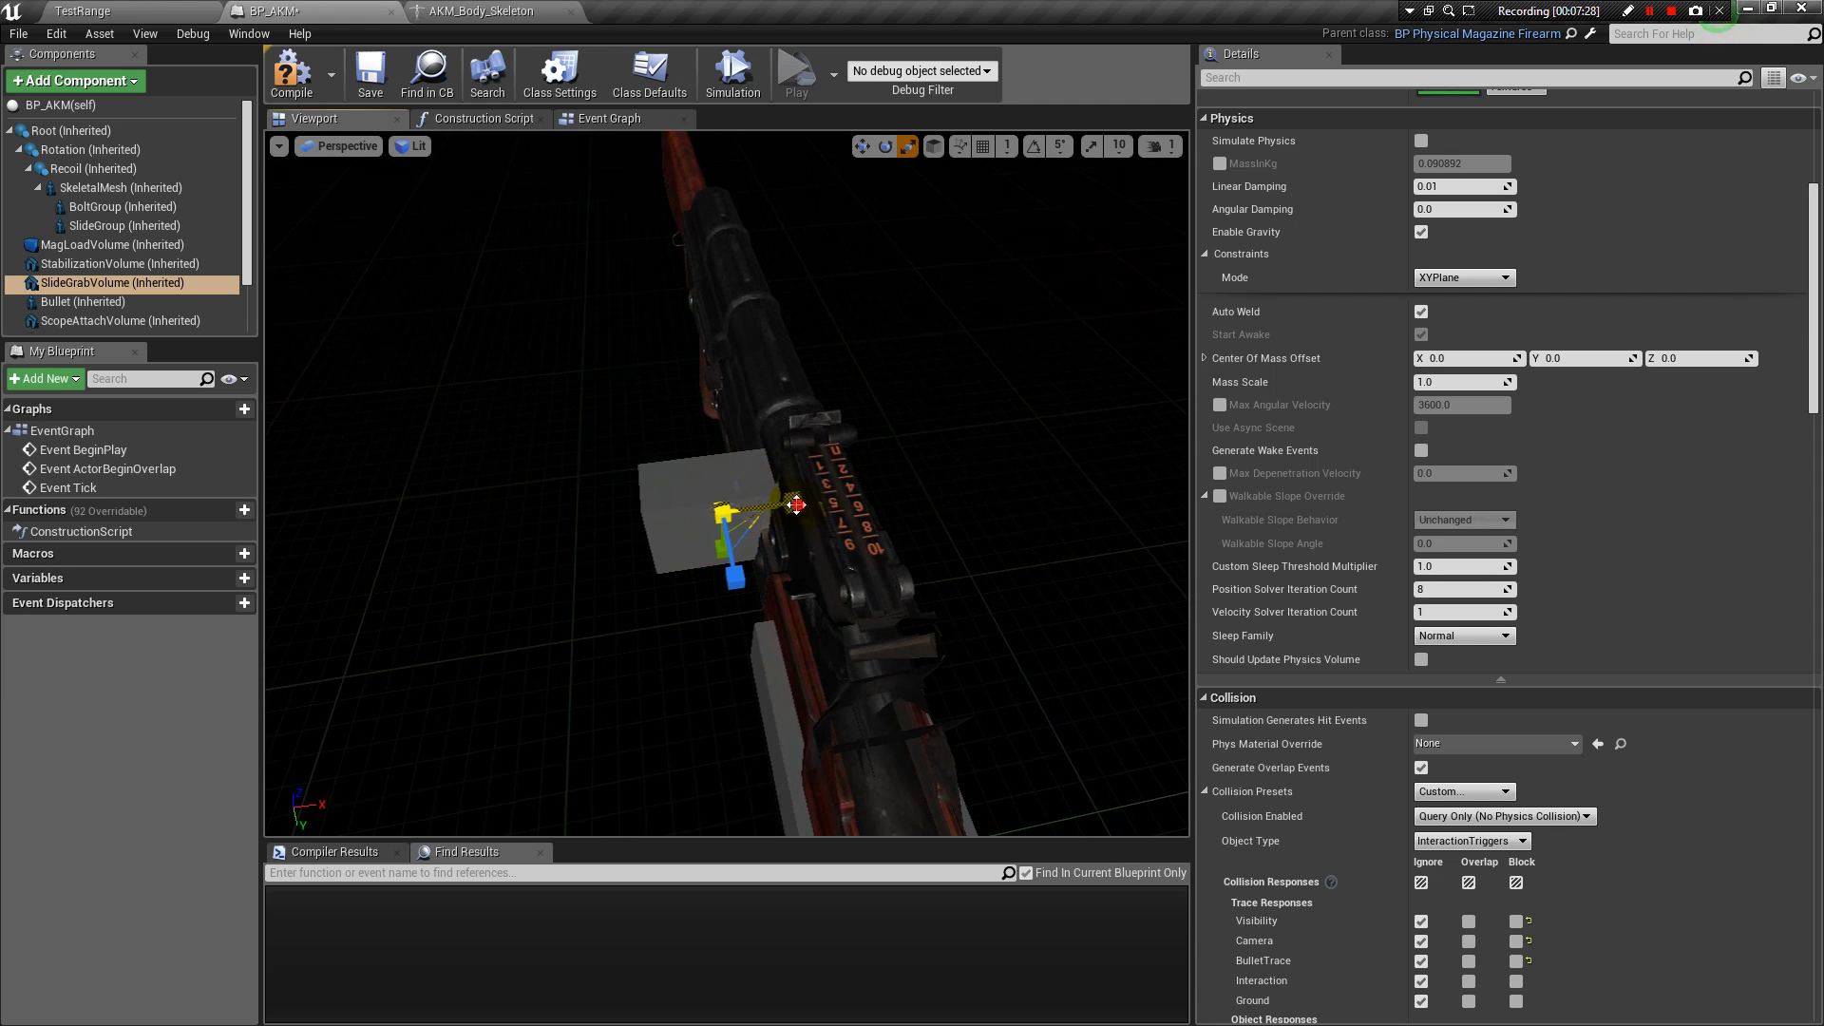
{"action": "left_click_drag", "start_coordinate": [725, 646], "coordinate": [722, 611], "text": "alt"}
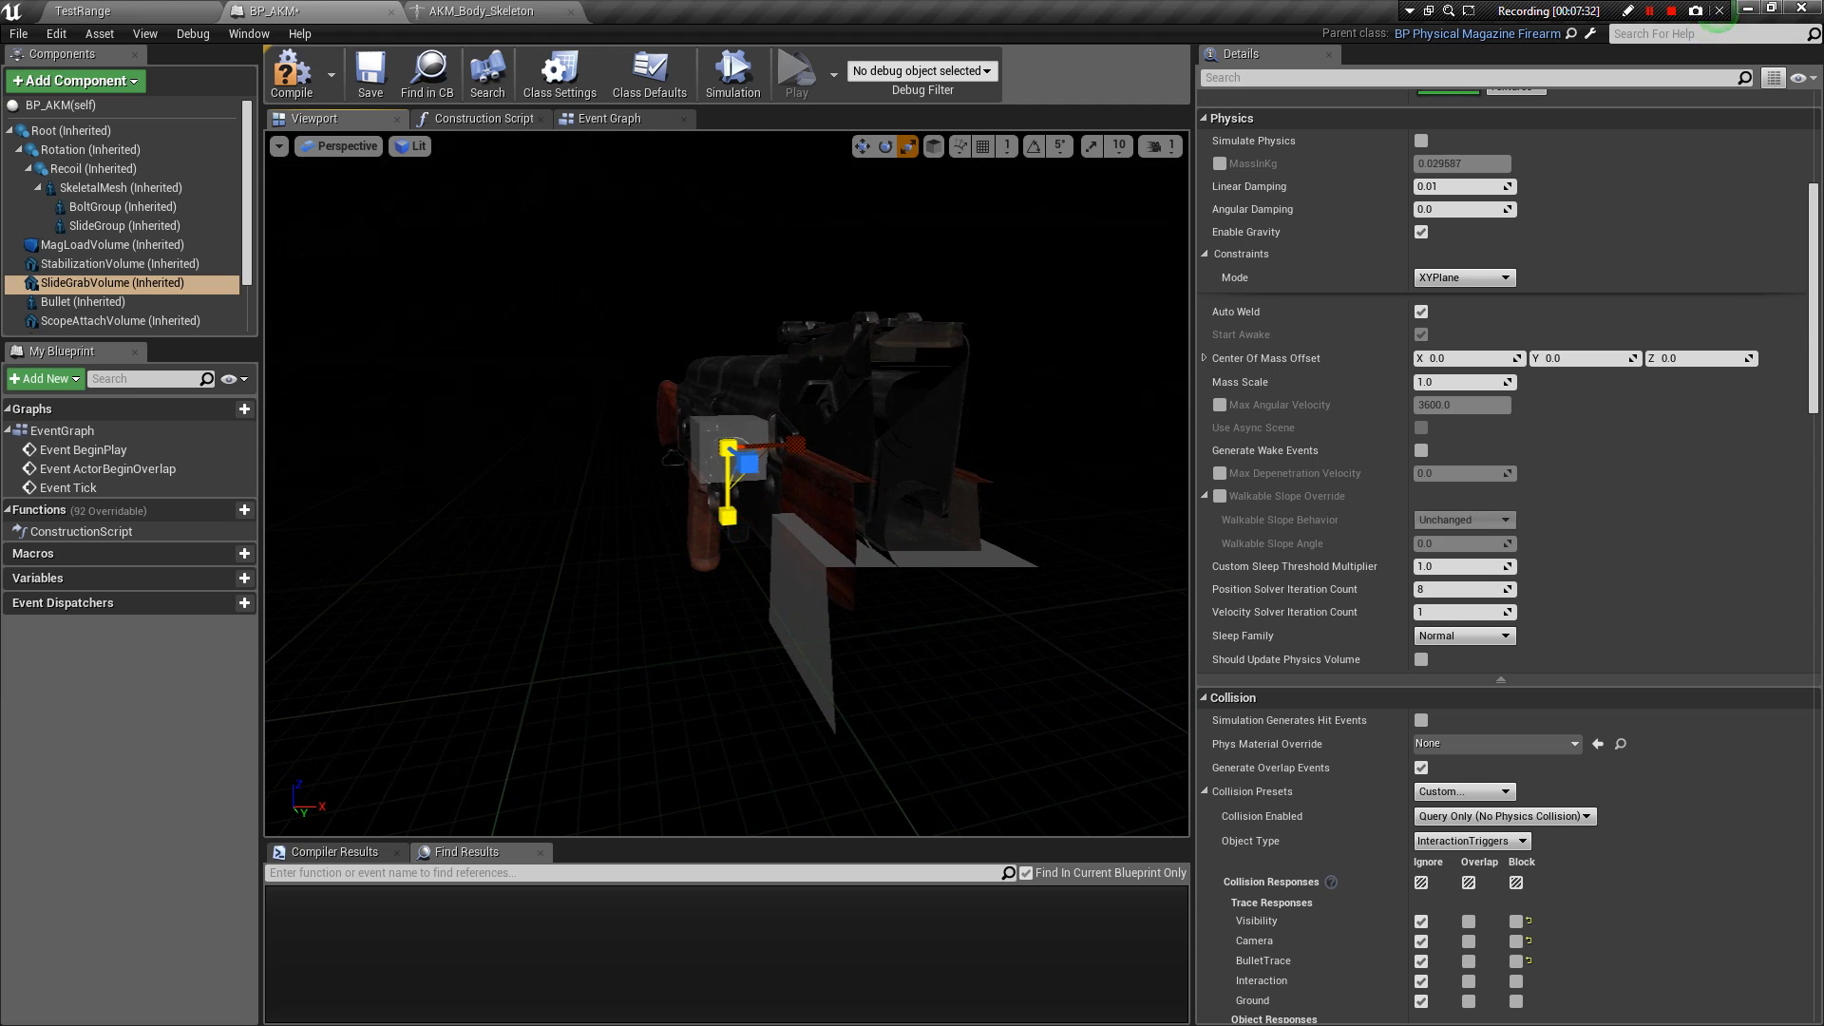
{"action": "left_click_drag", "start_coordinate": [728, 516], "coordinate": [728, 513]}
{"action": "left_click_drag", "start_coordinate": [639, 626], "coordinate": [979, 632], "text": "alt"}
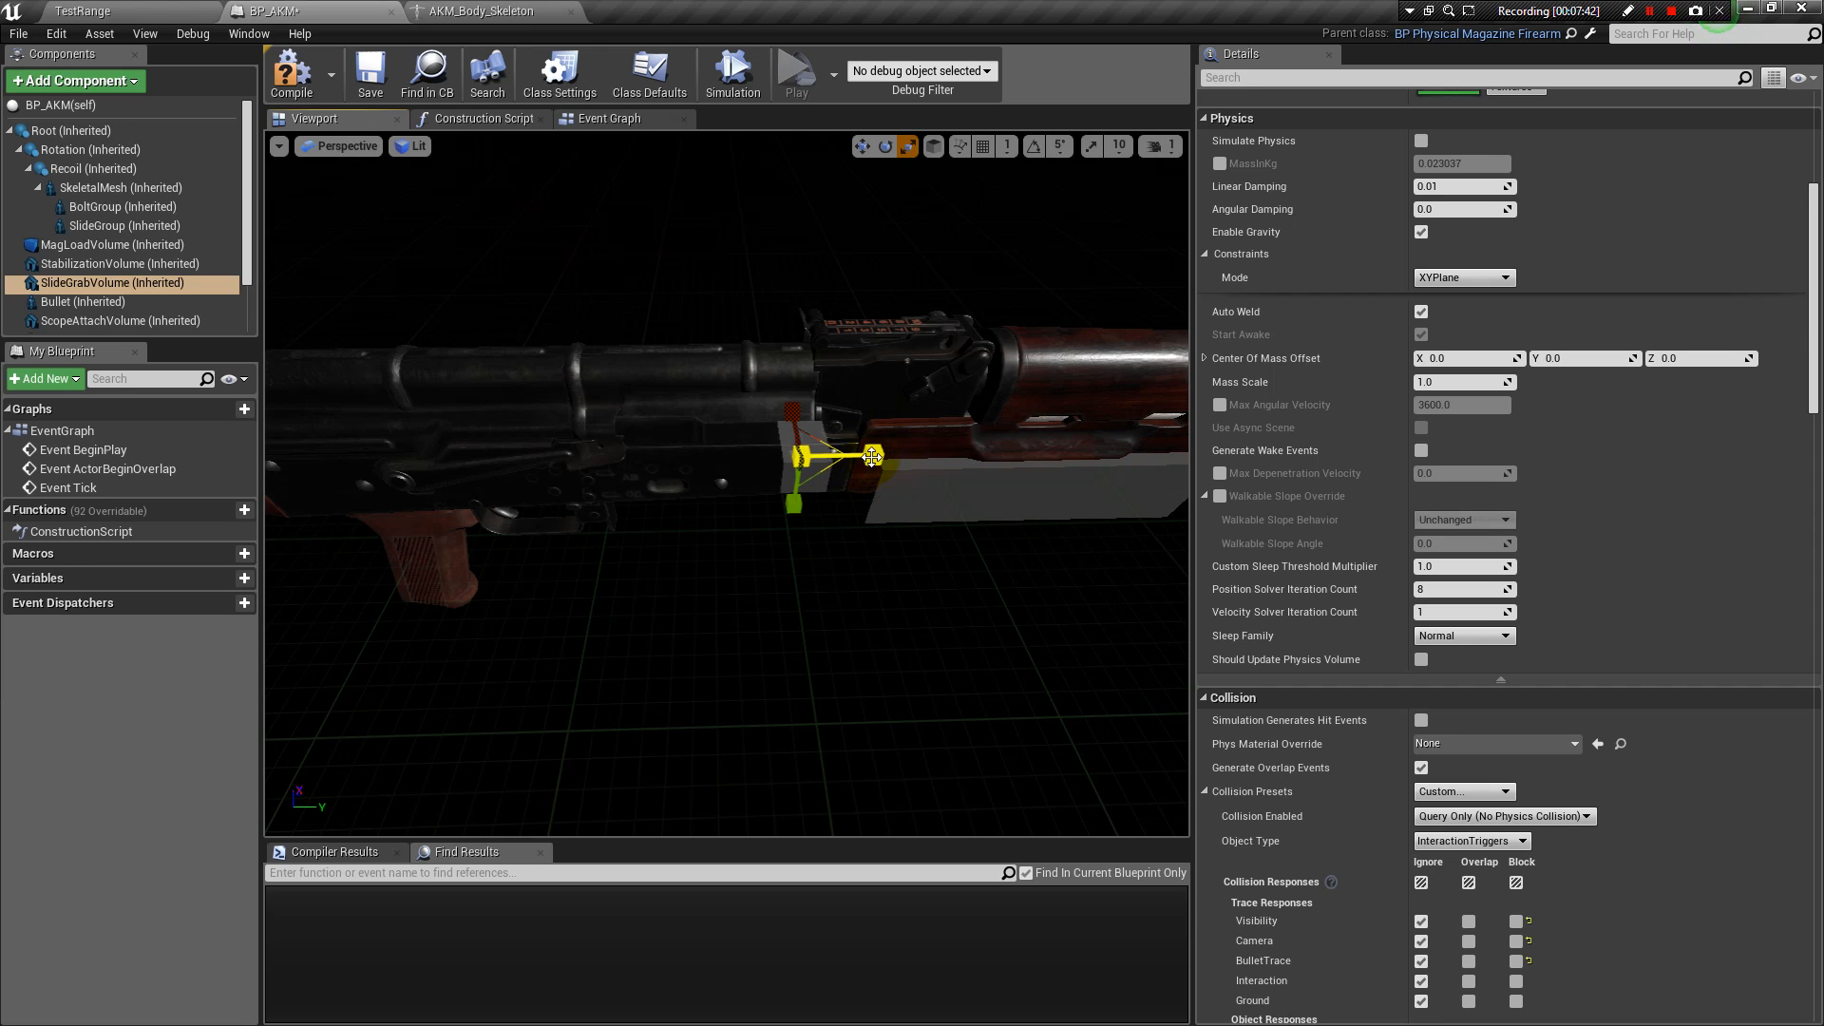
{"action": "left_click_drag", "start_coordinate": [868, 471], "coordinate": [750, 443], "text": "alt"}
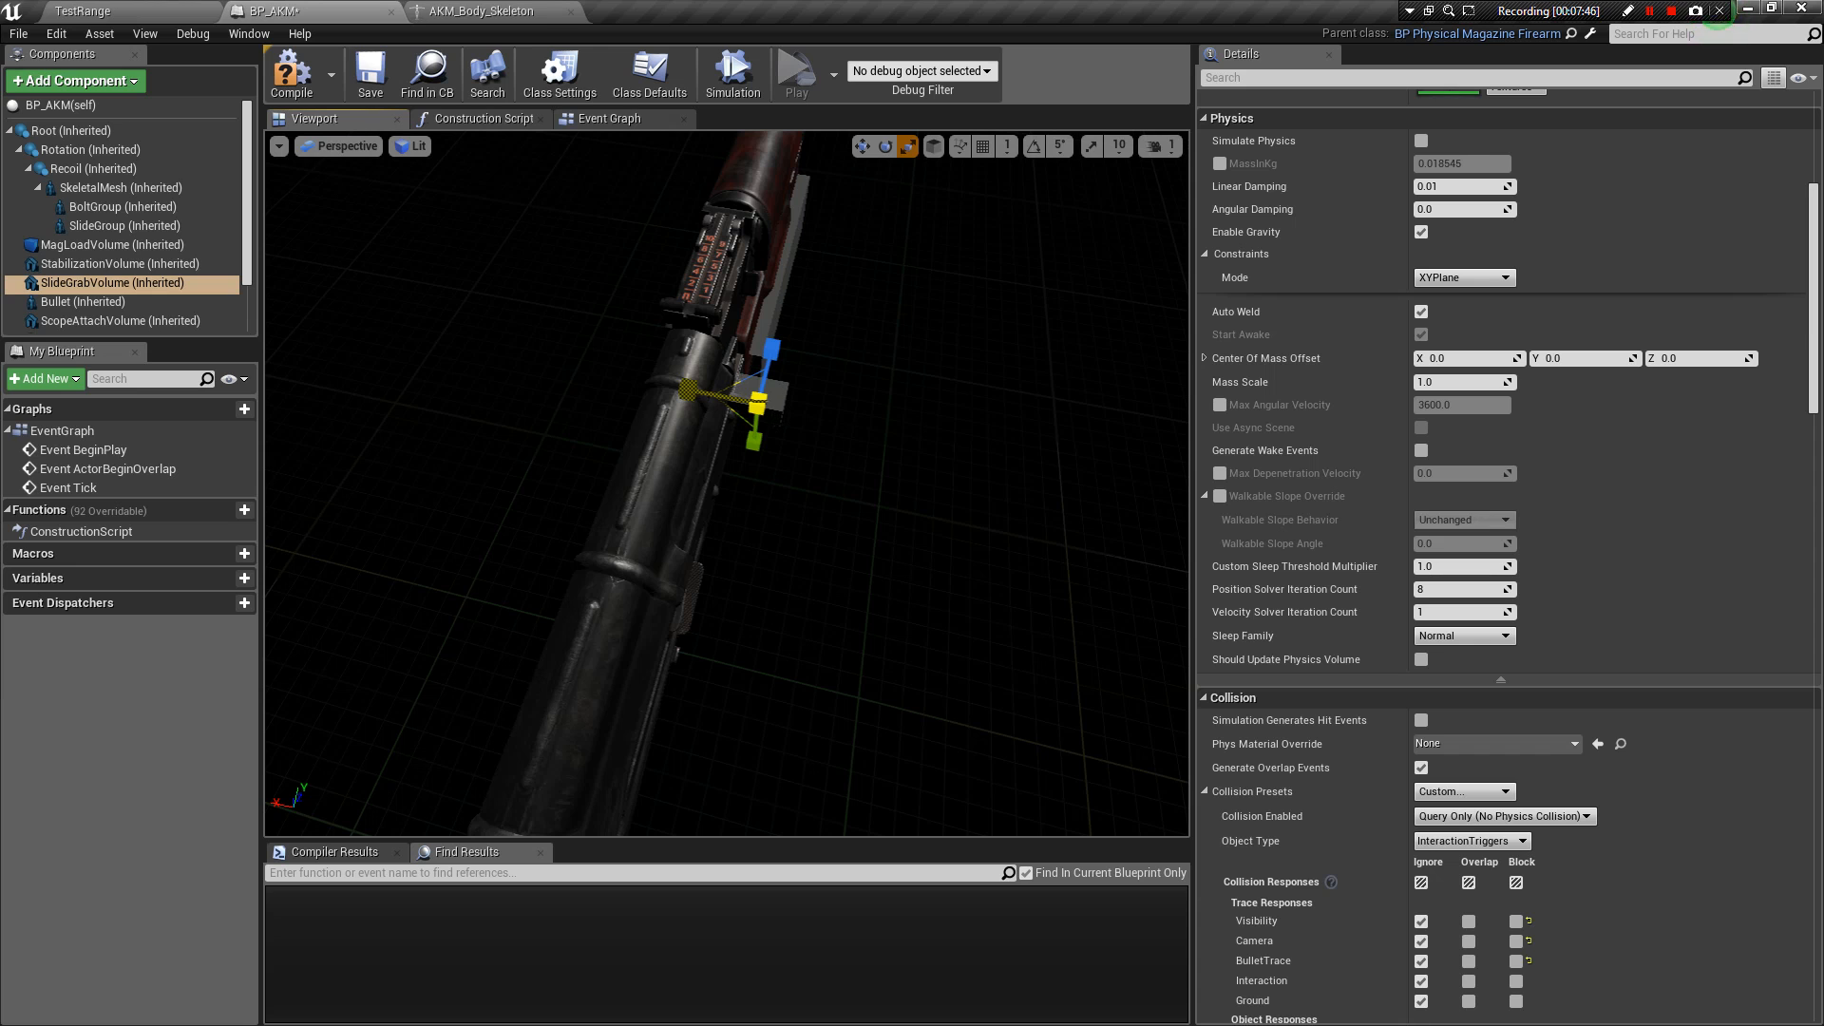
{"action": "left_click_drag", "start_coordinate": [758, 443], "coordinate": [370, 338], "text": "alt"}
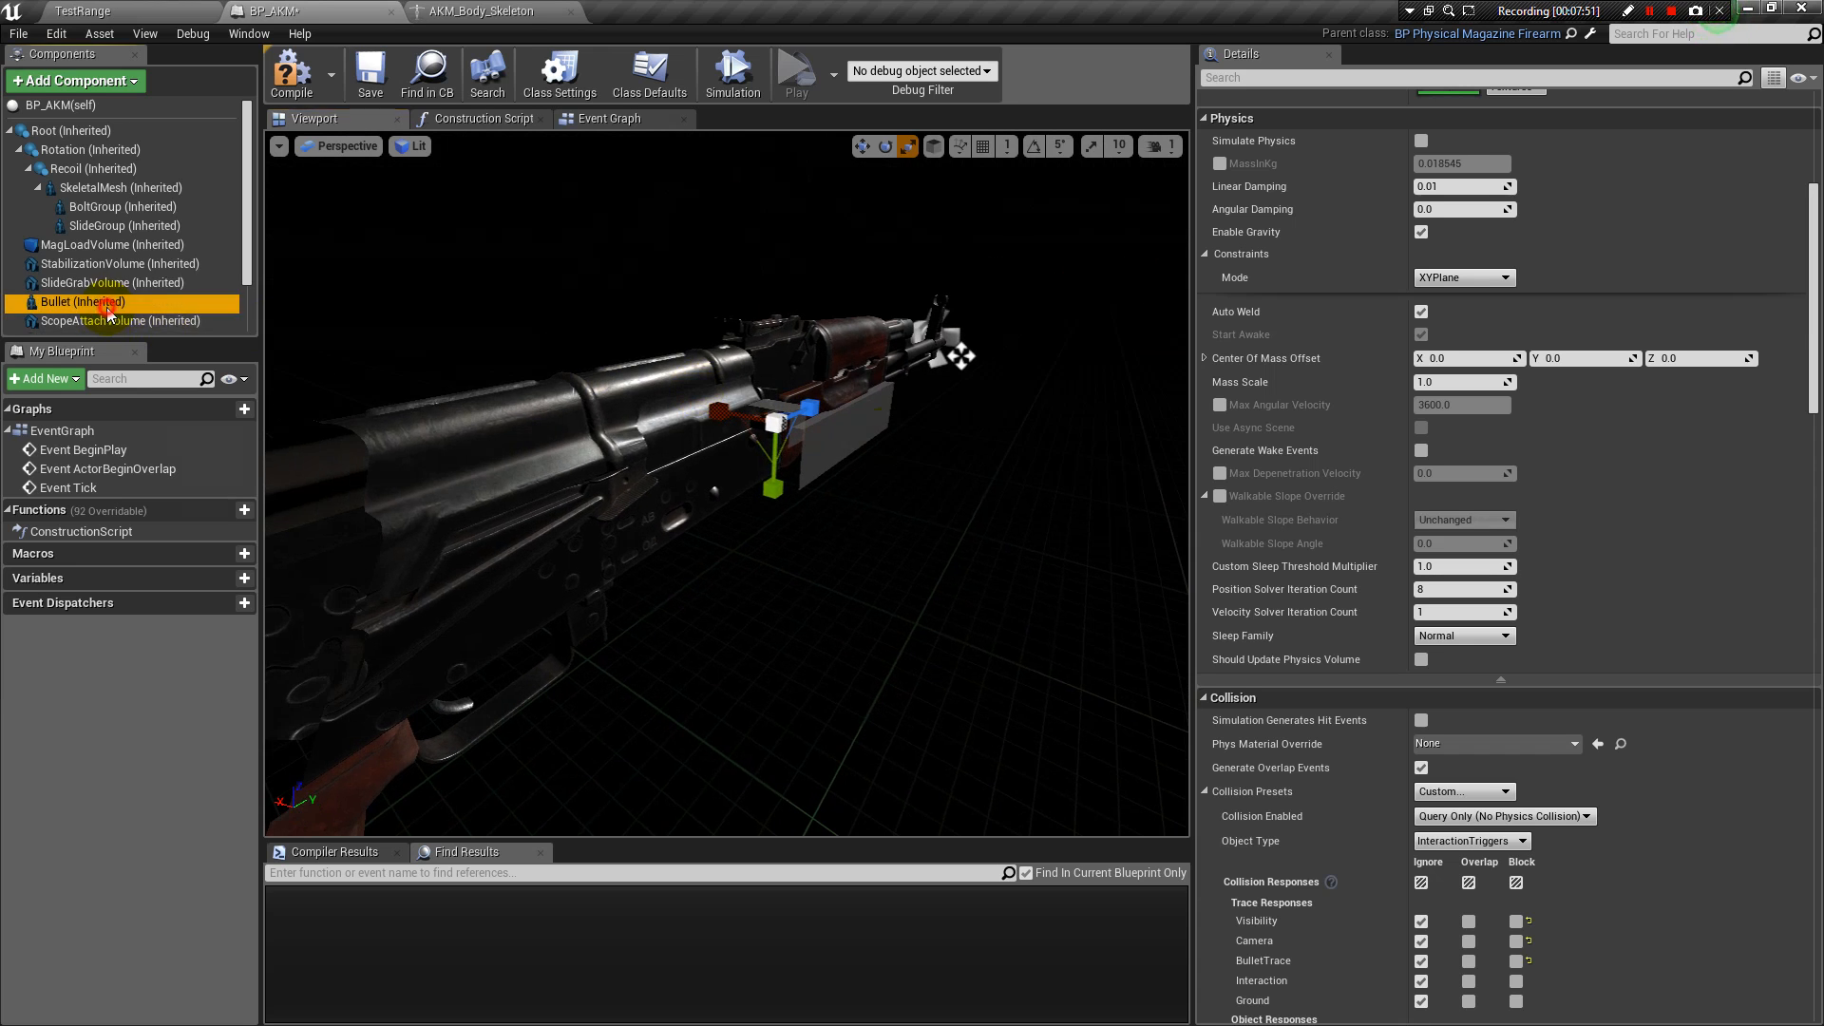
Set the Bullet component's skeletal mesh to AKM_Bullet.
{"action": "left_click", "coordinate": [83, 302]}
{"action": "key", "text": "f"}
{"action": "left_click_drag", "start_coordinate": [806, 550], "coordinate": [694, 550], "text": "alt"}
{"action": "scroll", "coordinate": [806, 550], "scroll_direction": "up", "scroll_amount": 3}
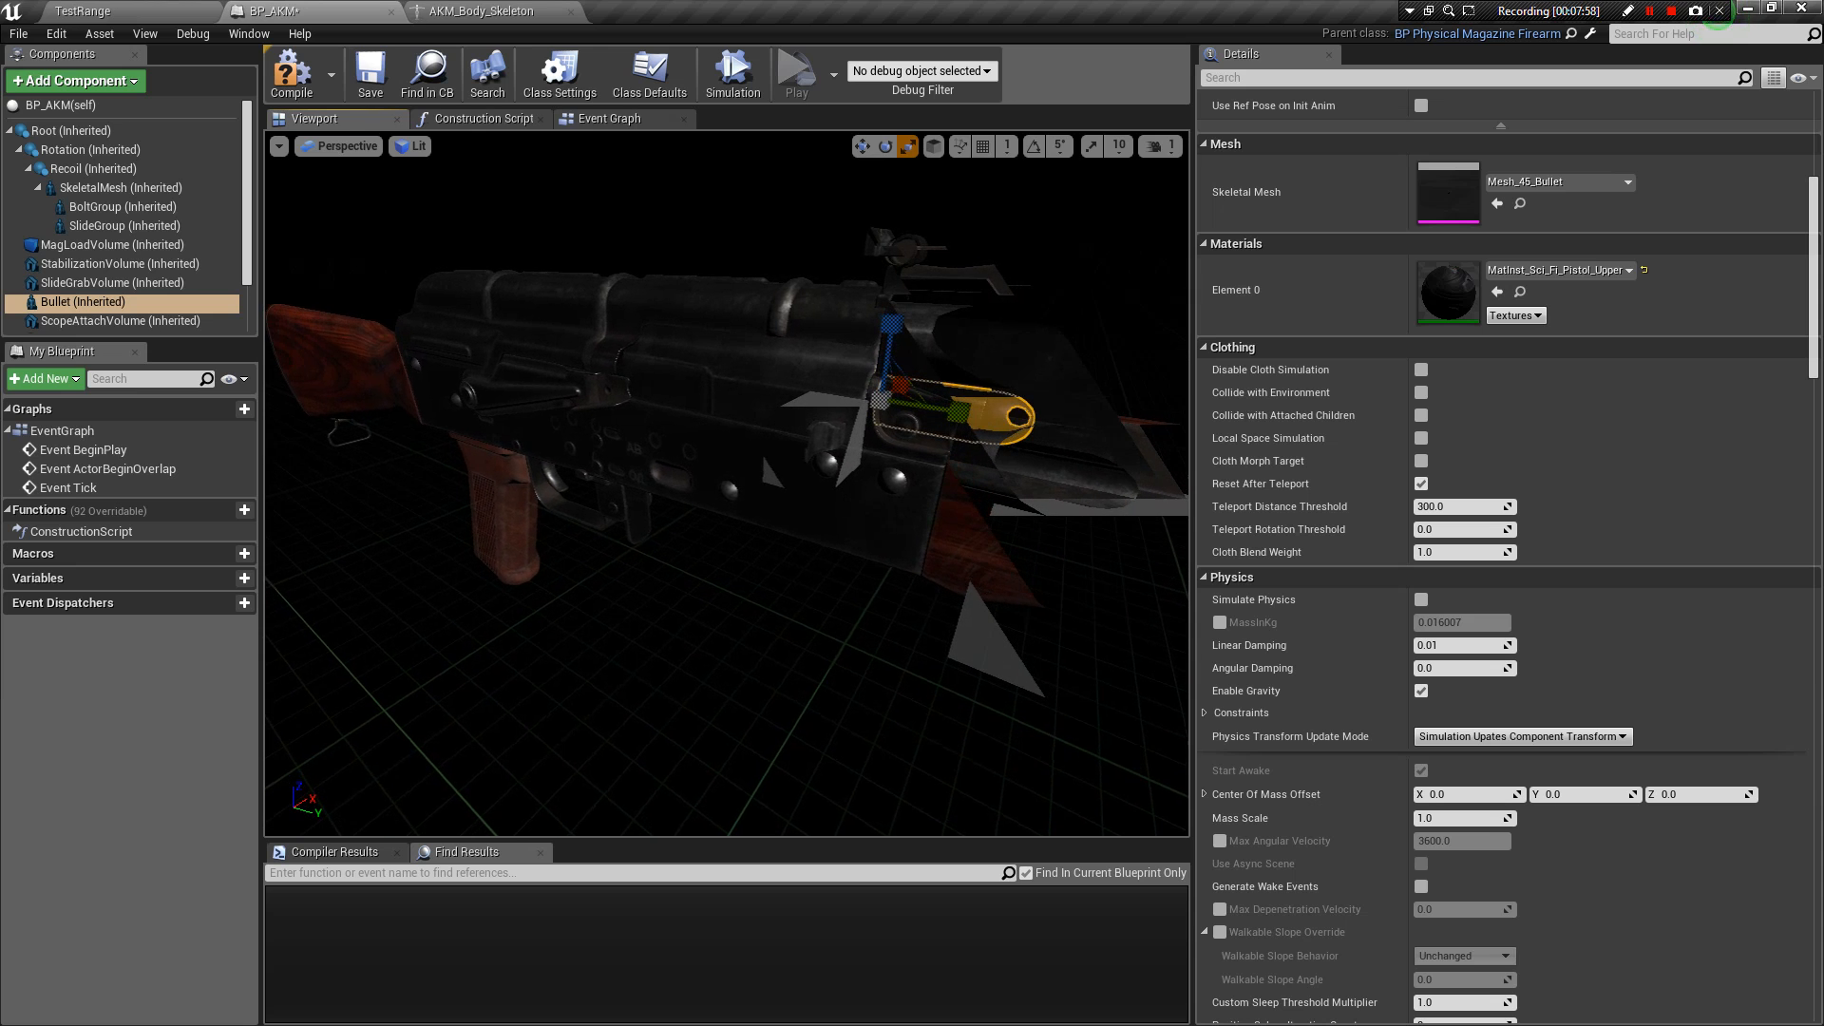
{"action": "double_click", "coordinate": [95, 302]}
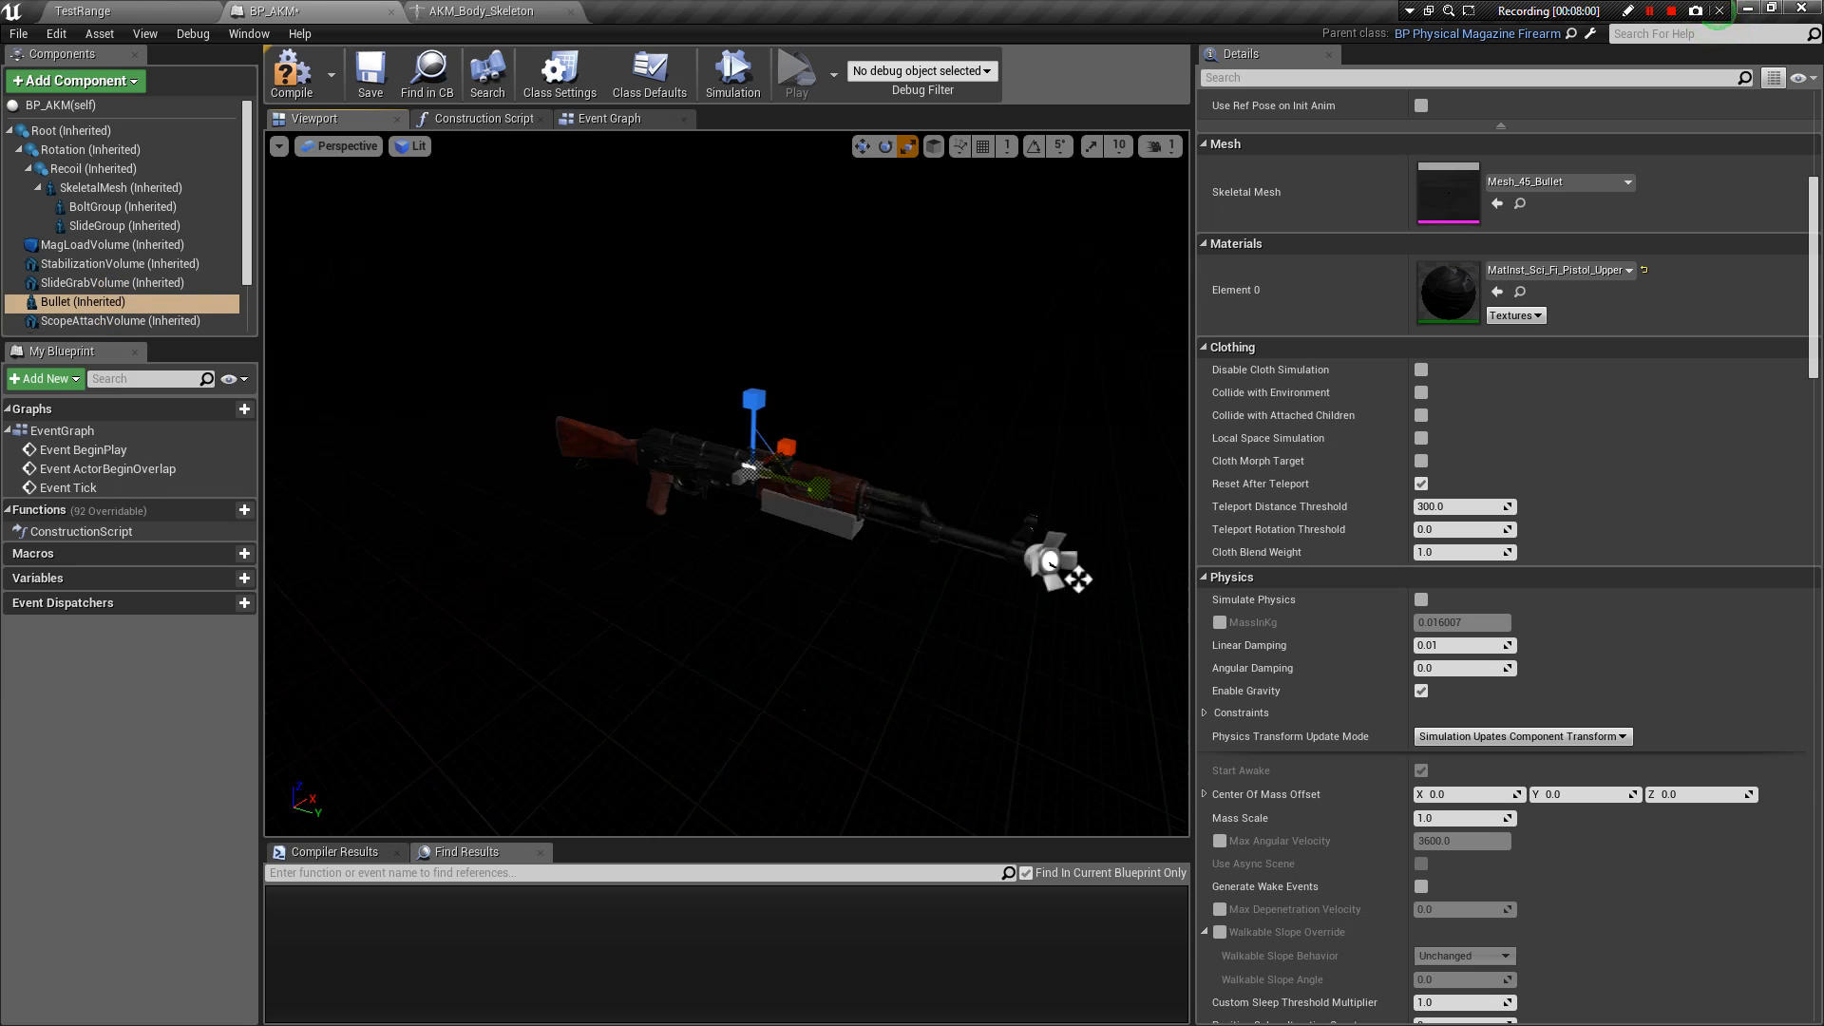
{"action": "left_click_drag", "start_coordinate": [1099, 476], "coordinate": [1050, 351], "text": "alt"}
{"action": "left_click_drag", "start_coordinate": [753, 576], "coordinate": [503, 493], "text": "alt"}
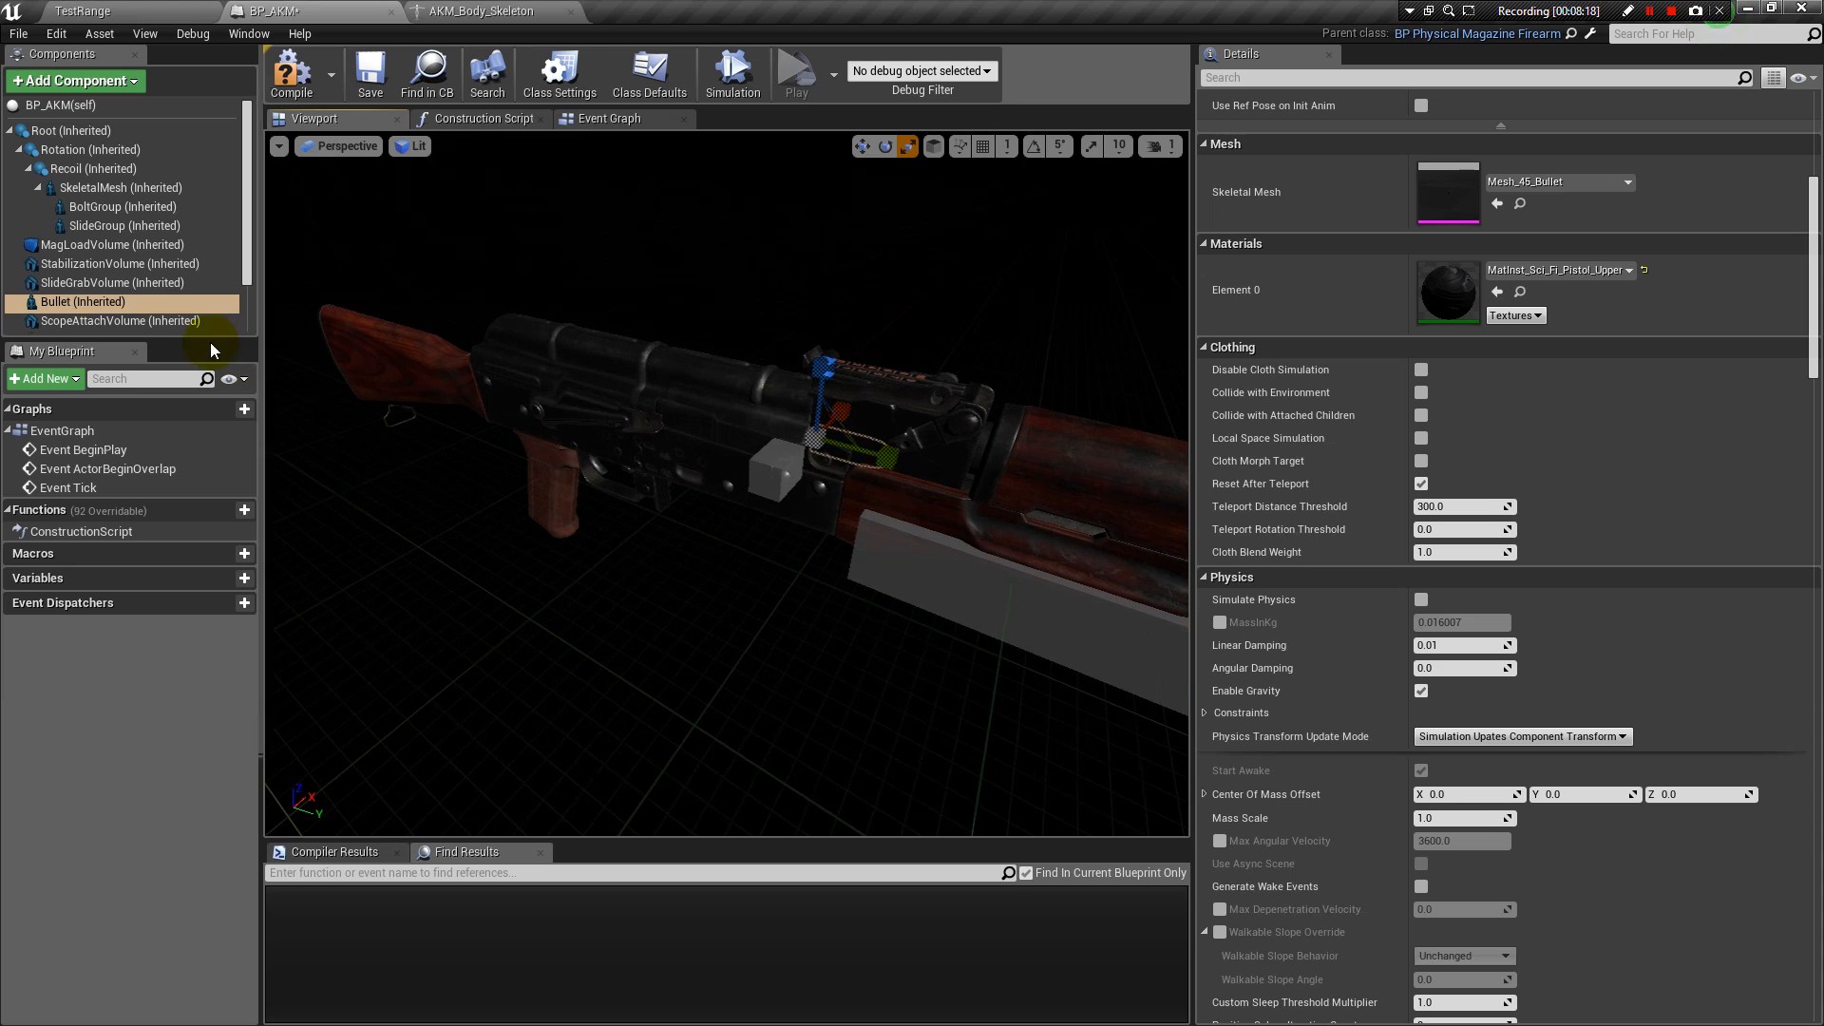
{"action": "left_click", "coordinate": [1582, 181]}
{"action": "left_click", "coordinate": [1567, 324]}
{"action": "type", "text": "ak"}
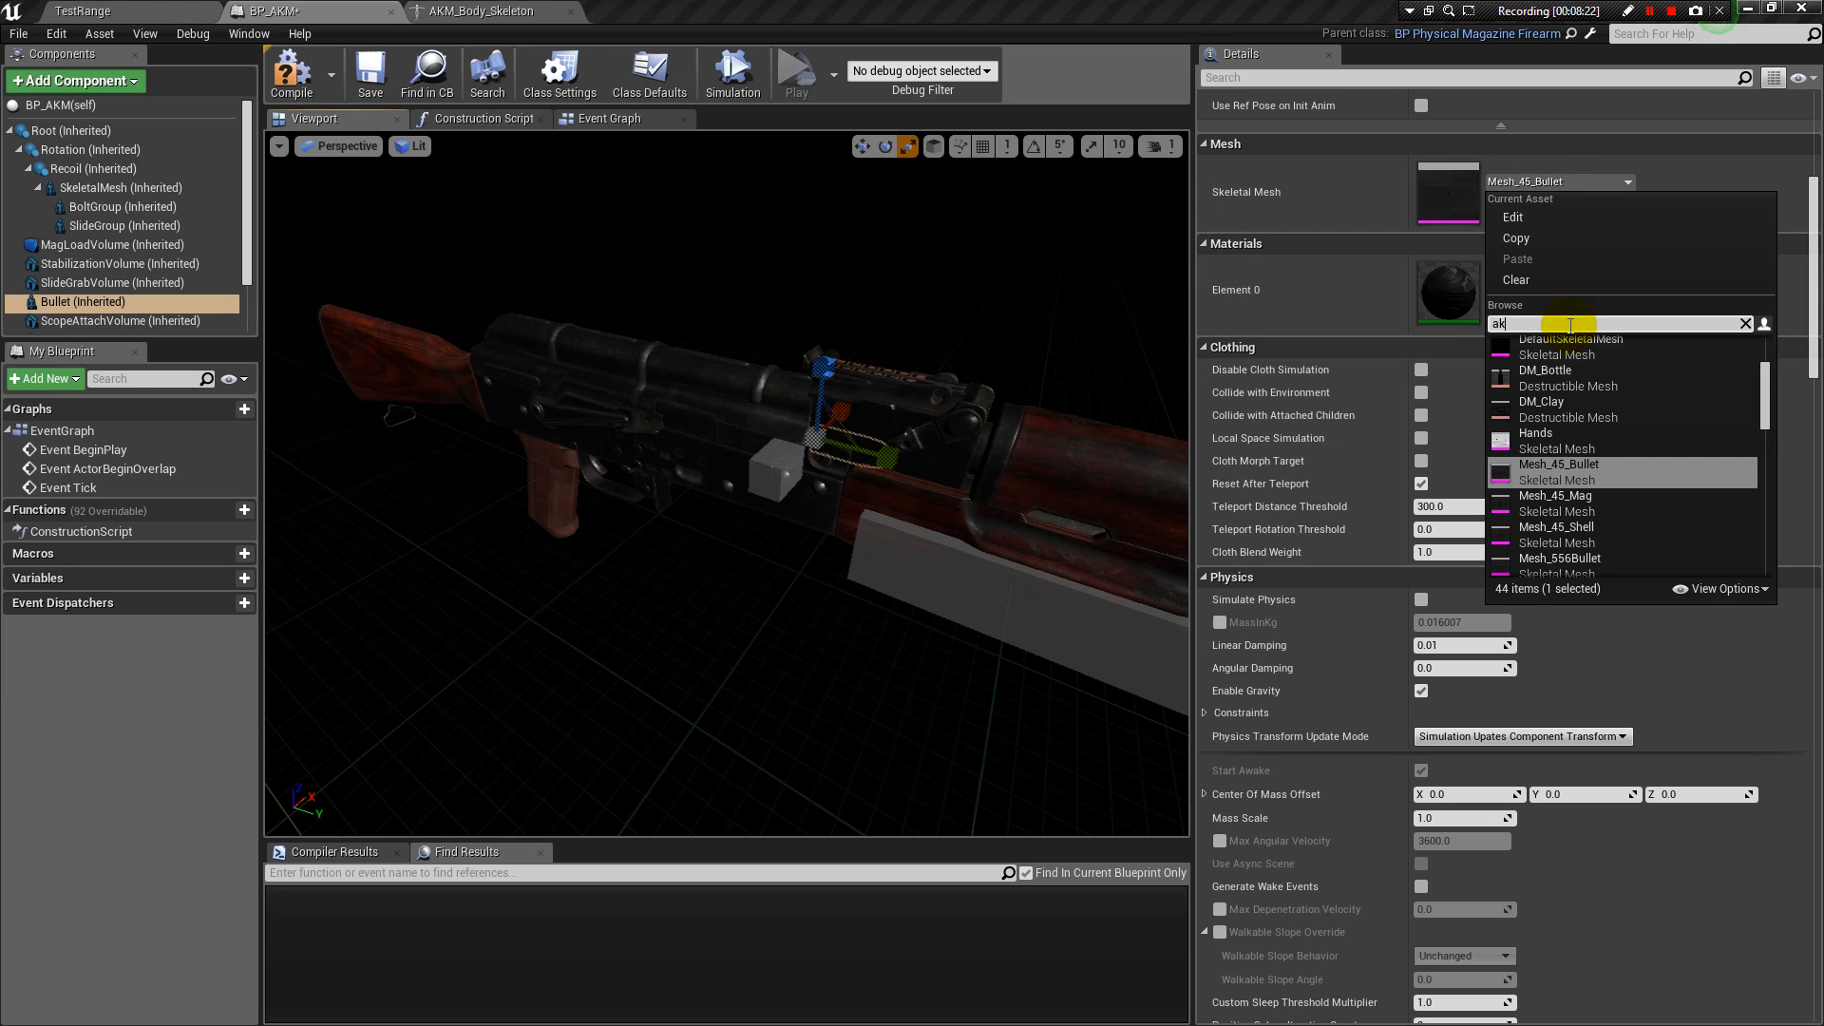
{"action": "type", "text": "m"}
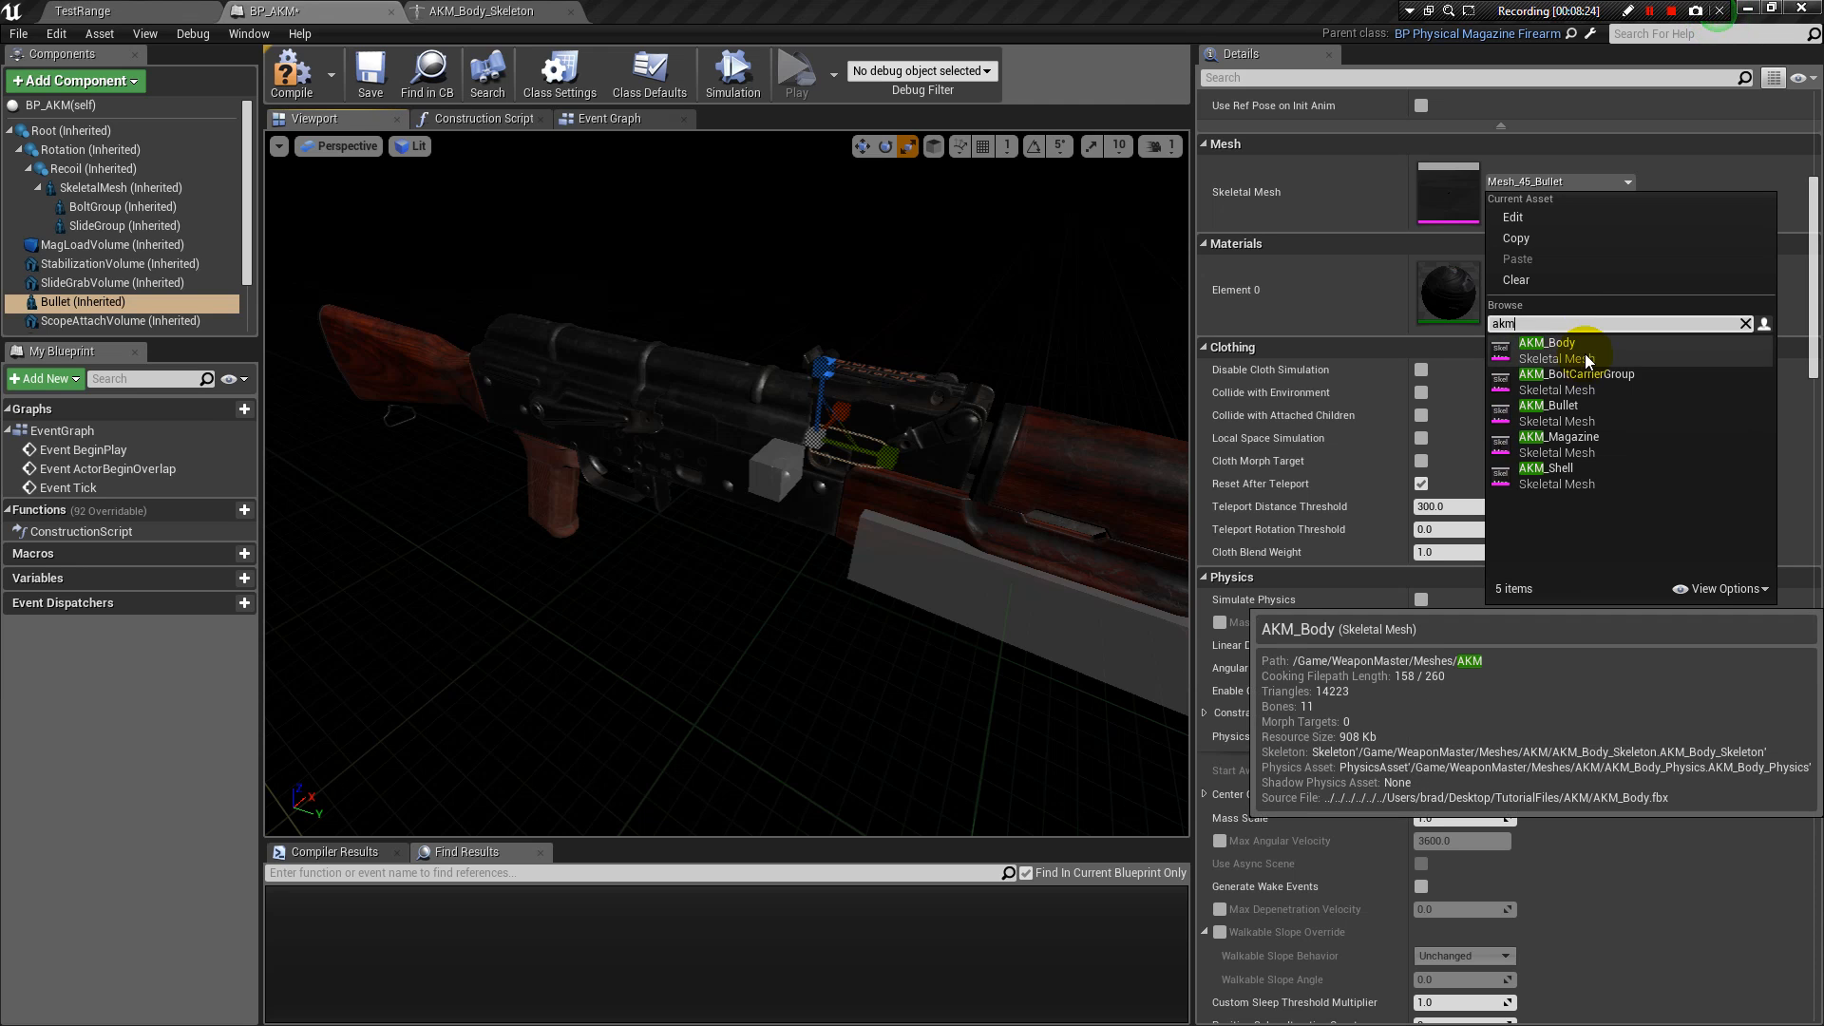
{"action": "left_click", "coordinate": [1615, 410]}
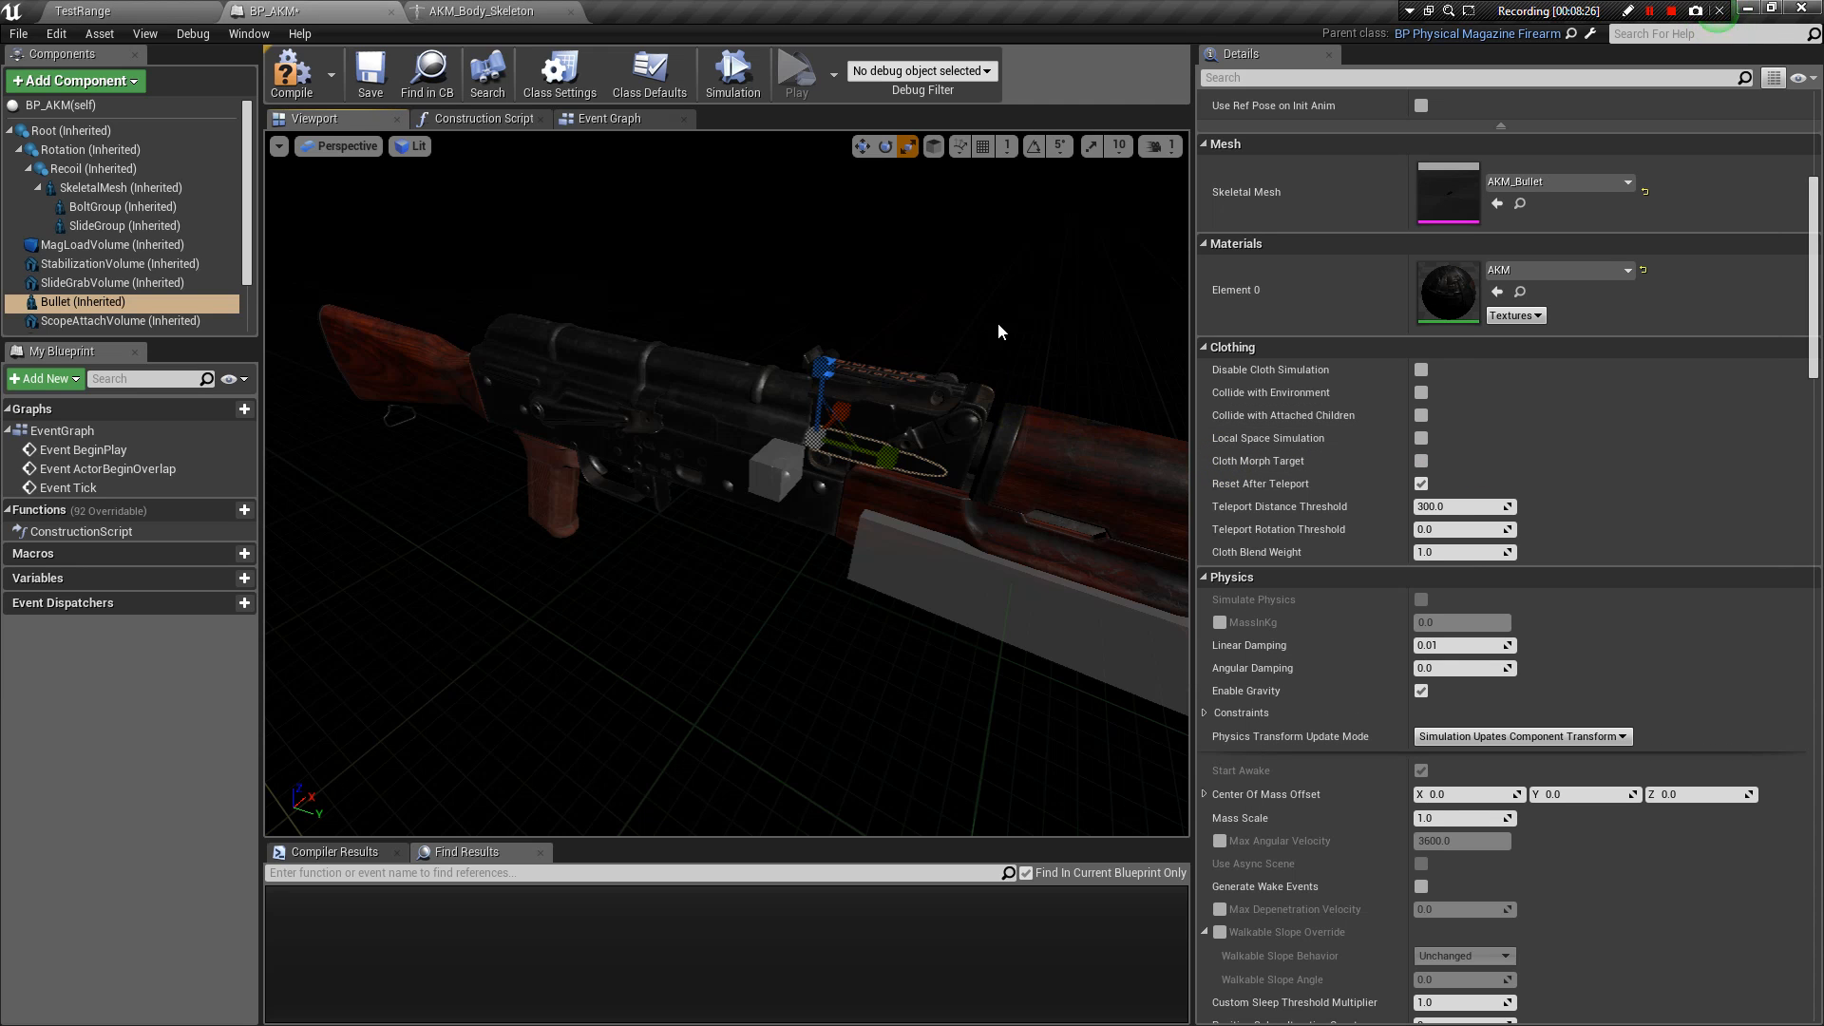
Examine from several angles how the Bullet component's mesh sits inside the receiver relative to the rifle body.
{"action": "scroll", "coordinate": [949, 284], "scroll_direction": "up", "scroll_amount": 4}
{"action": "scroll", "coordinate": [949, 283], "scroll_direction": "down", "scroll_amount": 2}
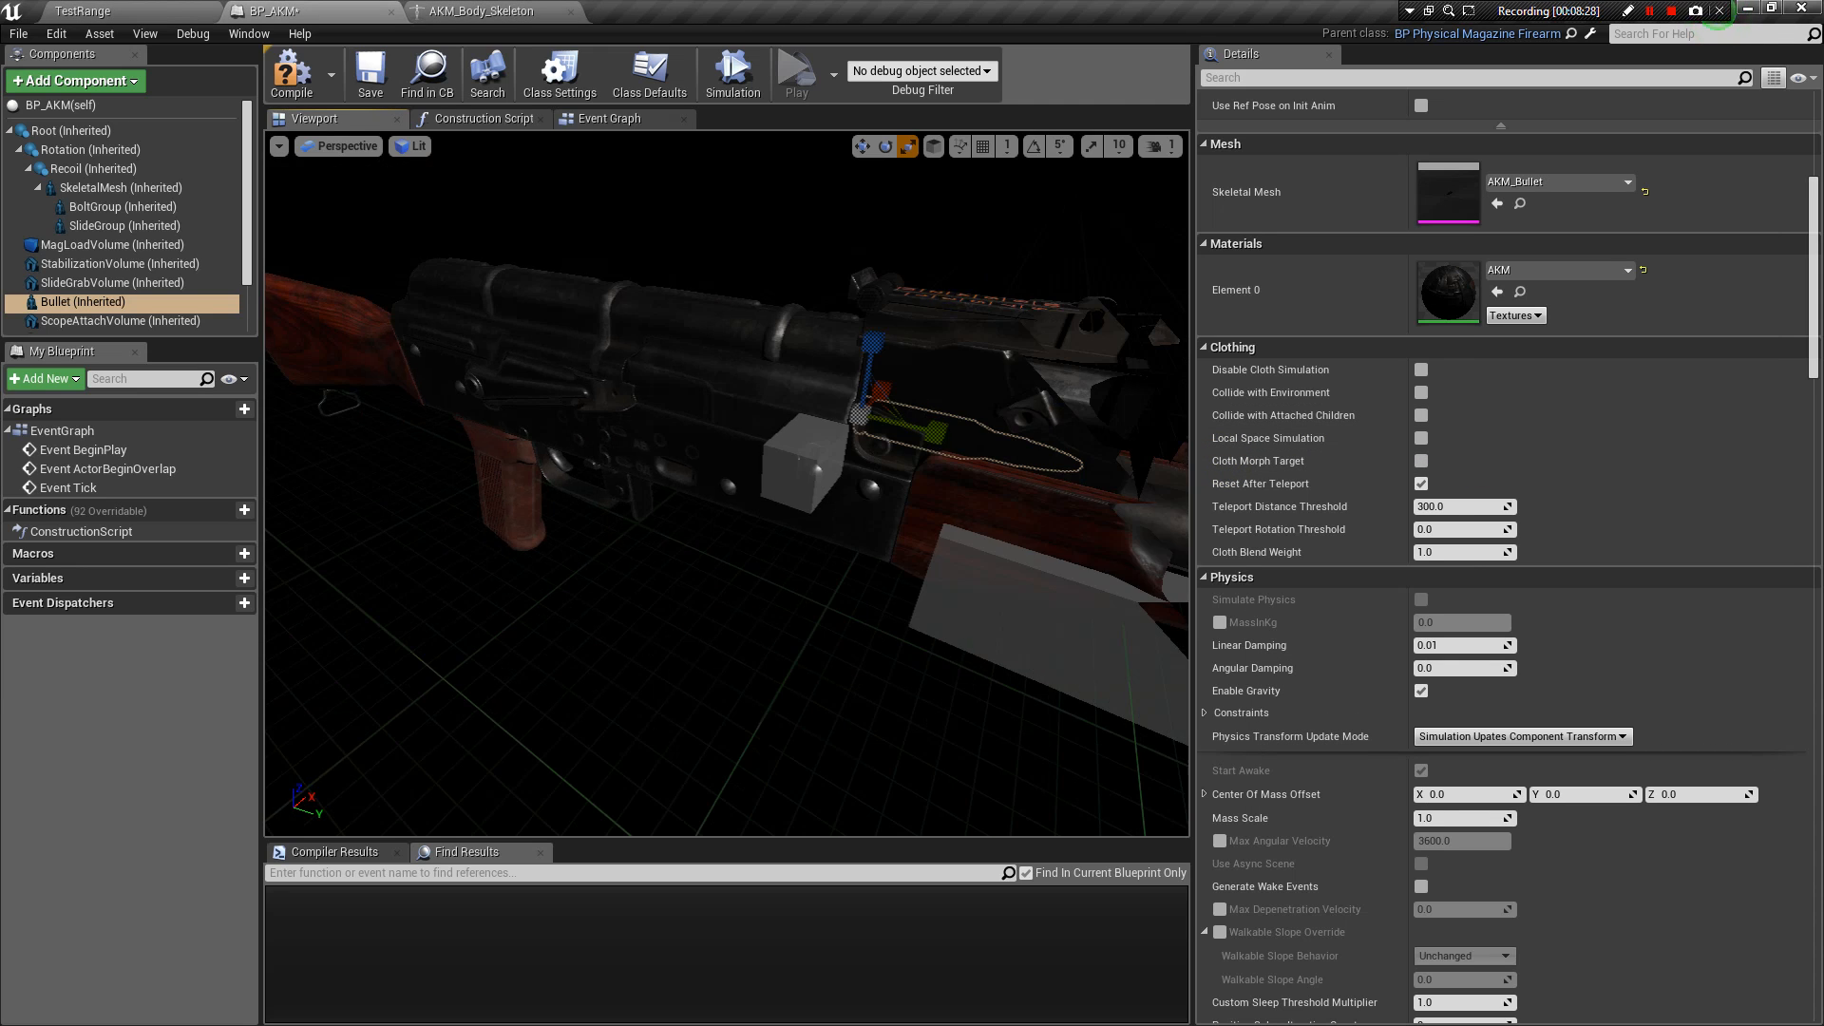
{"action": "left_click_drag", "start_coordinate": [949, 283], "coordinate": [994, 283], "text": "alt"}
{"action": "scroll", "coordinate": [994, 283], "scroll_direction": "down", "scroll_amount": 4}
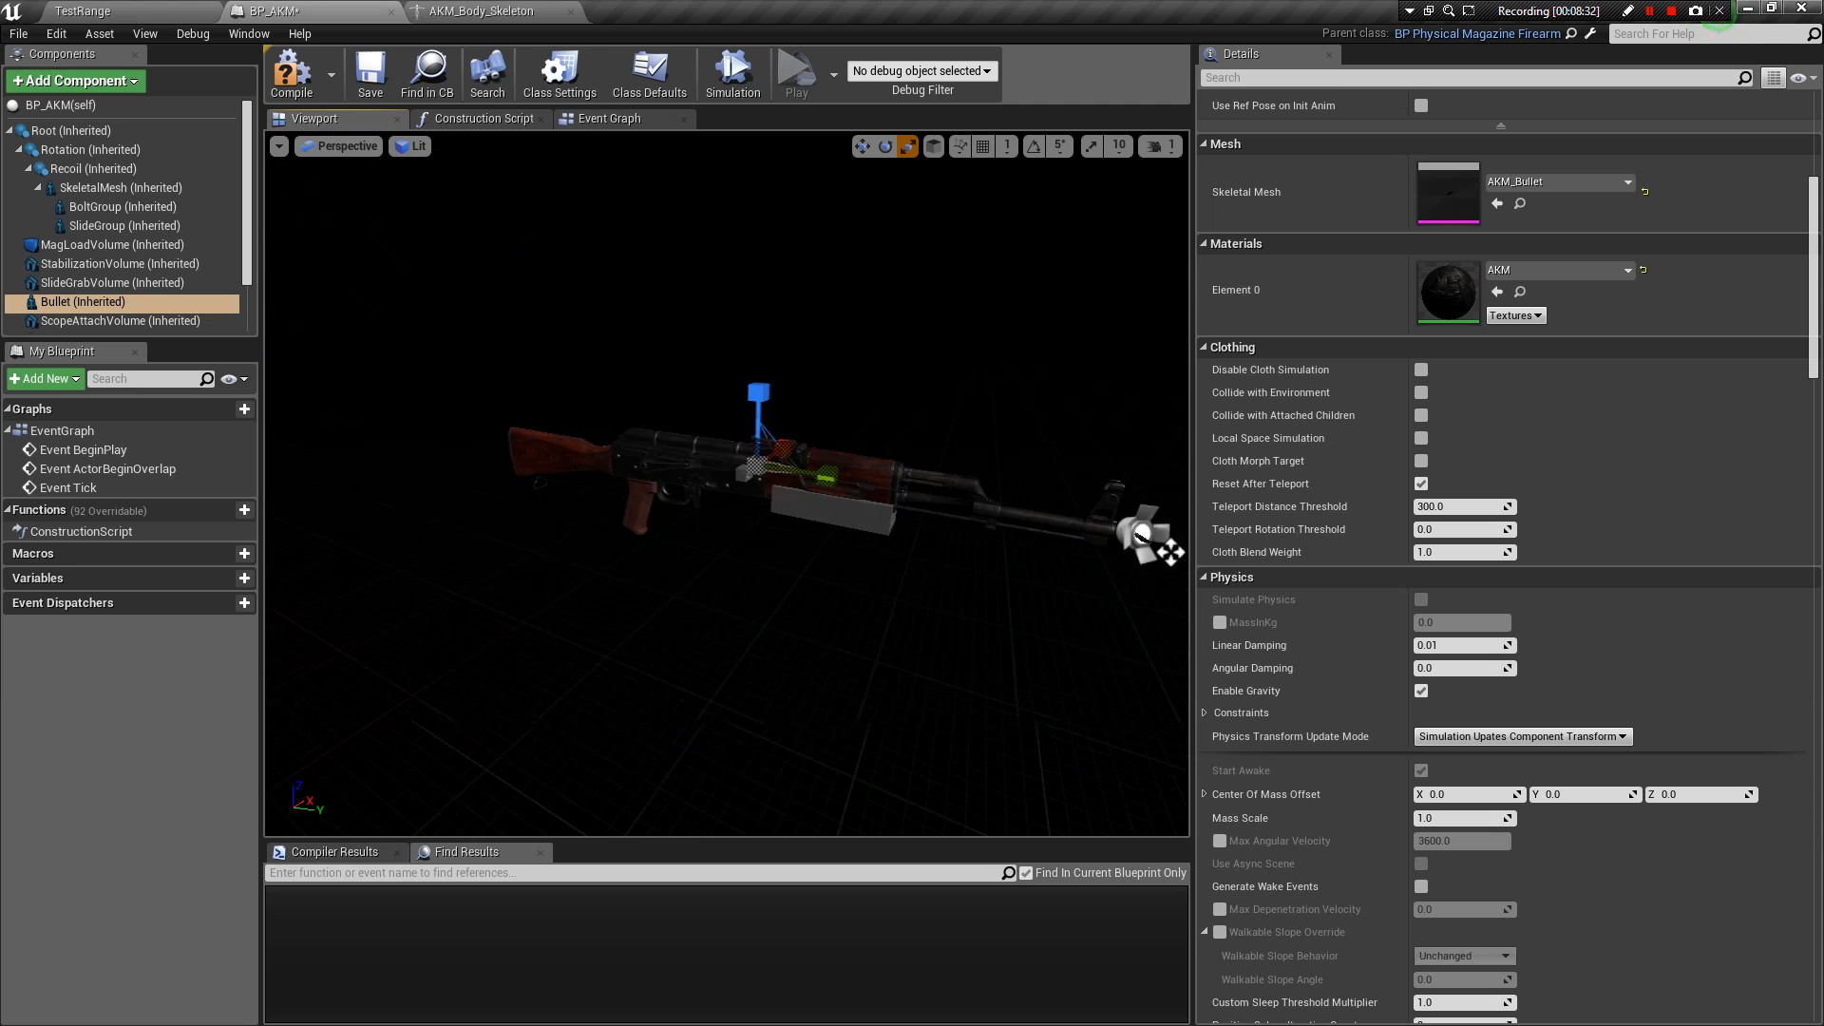
{"action": "scroll", "coordinate": [727, 485], "scroll_direction": "up", "scroll_amount": 5}
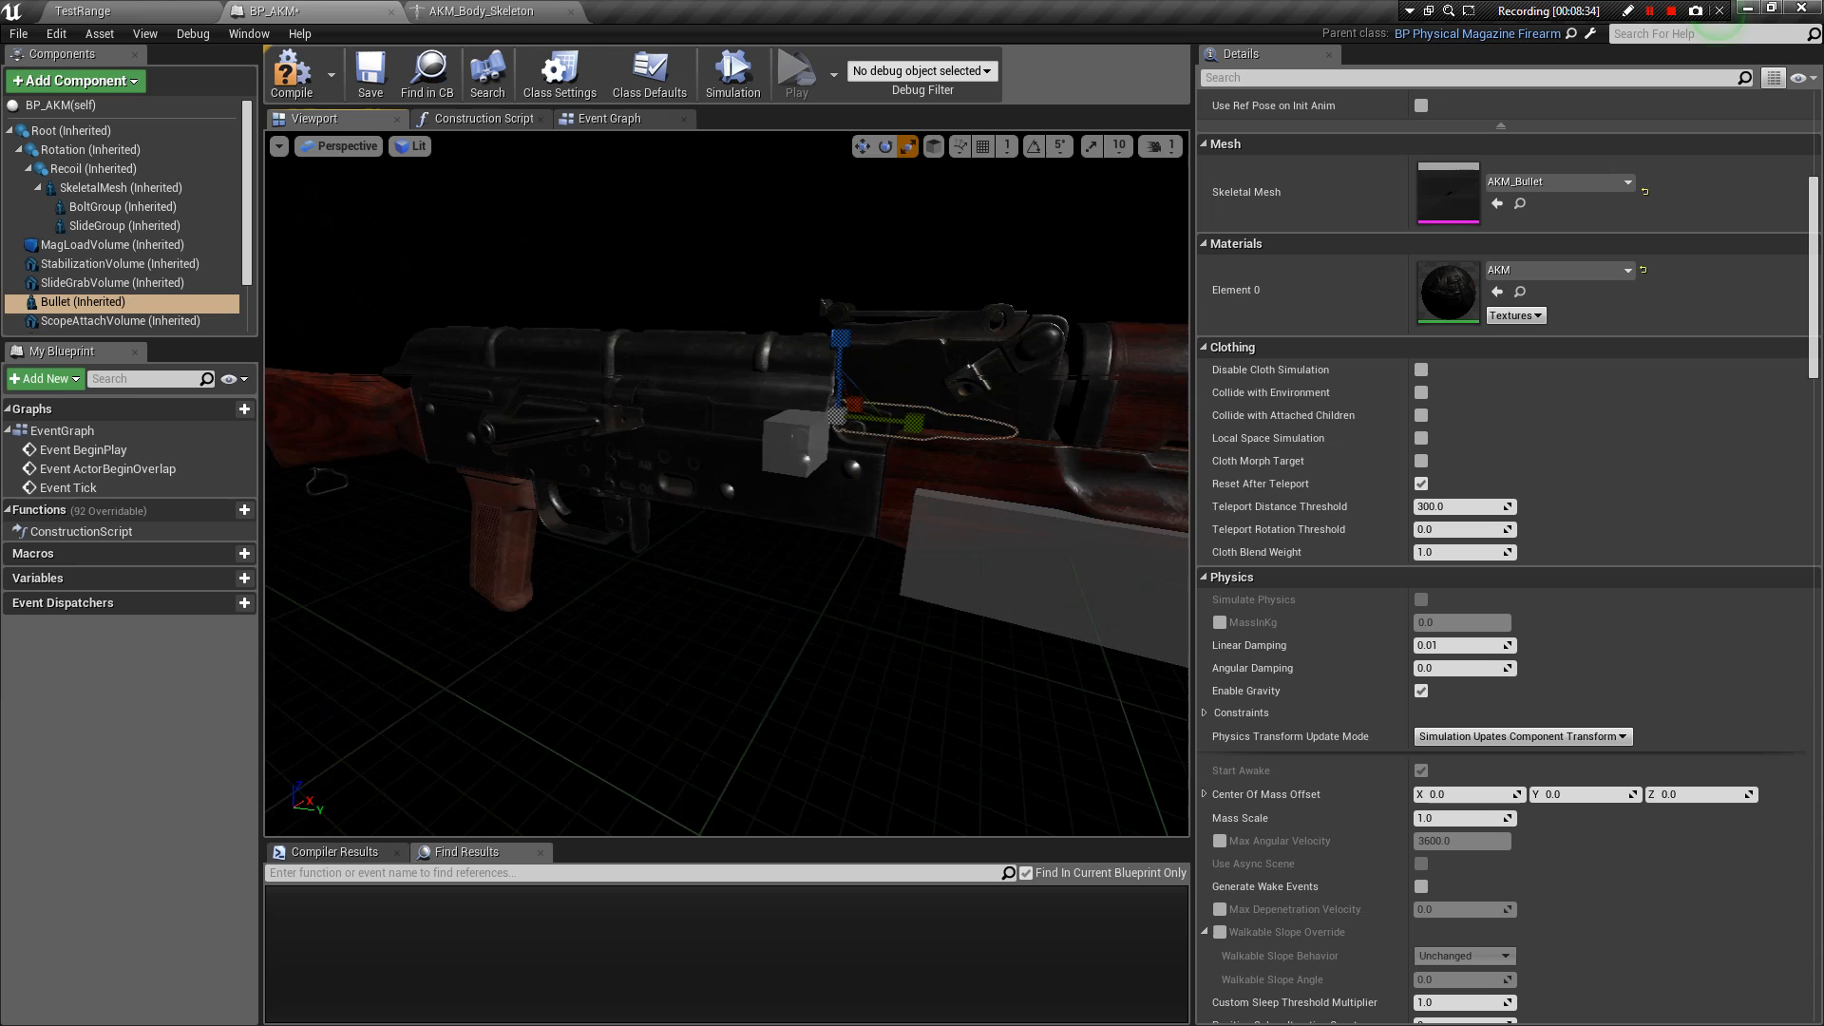
{"action": "mouse_move", "coordinate": [818, 277]}
{"action": "left_mouse_down", "text": "alt"}
{"action": "mouse_move", "coordinate": [922, 276]}
{"action": "mouse_move", "coordinate": [836, 276]}
{"action": "left_mouse_up", "text": "alt"}
{"action": "left_click_drag", "start_coordinate": [665, 303], "coordinate": [513, 285], "text": "alt"}
{"action": "right_click_drag", "start_coordinate": [570, 330], "coordinate": [529, 310]}
{"action": "left_click_drag", "start_coordinate": [570, 330], "coordinate": [794, 349], "text": "alt"}
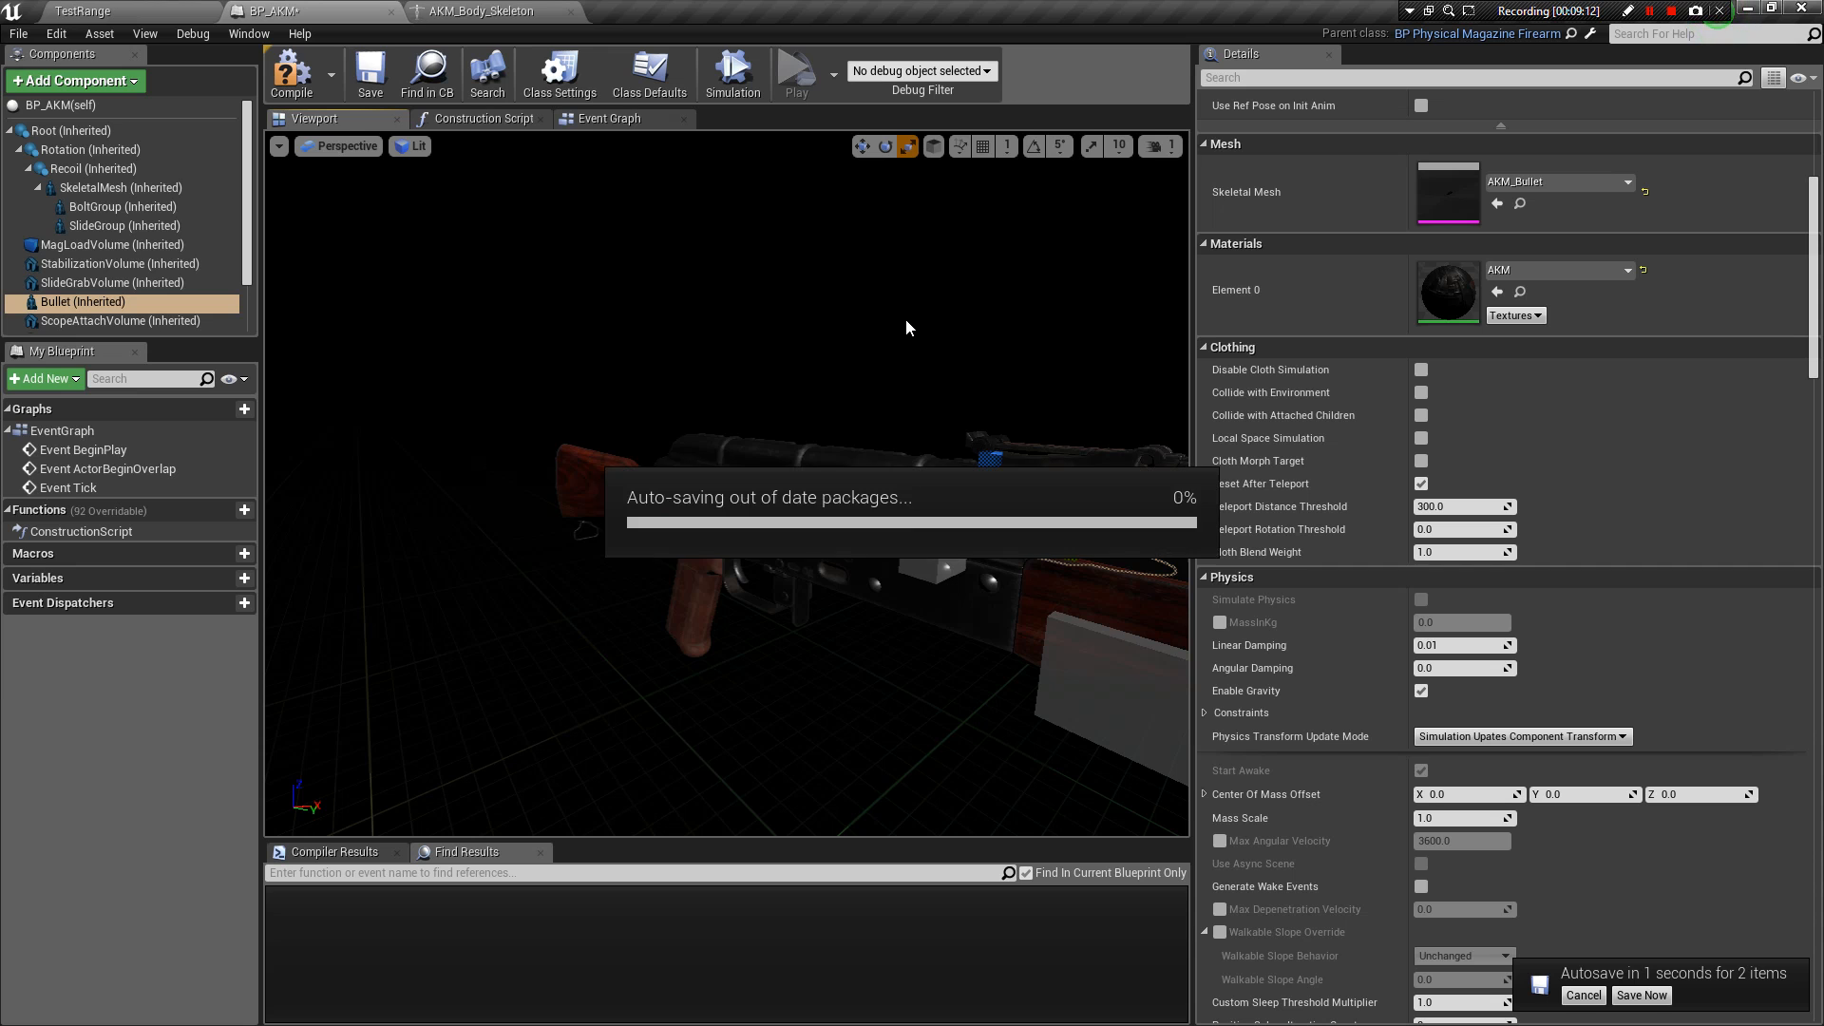
{"action": "mouse_move", "coordinate": [1009, 340]}
{"action": "left_mouse_down"}
{"action": "mouse_move", "coordinate": [789, 344]}
{"action": "mouse_move", "coordinate": [836, 428]}
{"action": "mouse_move", "coordinate": [989, 399]}
{"action": "mouse_move", "coordinate": [1039, 351]}
{"action": "left_mouse_up"}
{"action": "right_click_drag", "start_coordinate": [1038, 351], "coordinate": [953, 623]}
{"action": "right_click_drag", "start_coordinate": [1016, 490], "coordinate": [1017, 452], "text": "alt"}
{"action": "left_click_drag", "start_coordinate": [899, 415], "coordinate": [456, 404], "text": "alt"}
{"action": "left_click_drag", "start_coordinate": [920, 559], "coordinate": [608, 541], "text": "alt"}
{"action": "left_click_drag", "start_coordinate": [917, 370], "coordinate": [856, 367], "text": "alt"}
{"action": "mouse_move", "coordinate": [855, 367]}
{"action": "right_mouse_down", "text": "alt"}
{"action": "mouse_move", "coordinate": [855, 408]}
{"action": "mouse_move", "coordinate": [855, 332]}
{"action": "mouse_move", "coordinate": [855, 356]}
{"action": "right_mouse_up", "text": "alt"}
{"action": "left_click_drag", "start_coordinate": [804, 324], "coordinate": [694, 325], "text": "alt"}
{"action": "right_click_drag", "start_coordinate": [725, 483], "coordinate": [819, 344]}
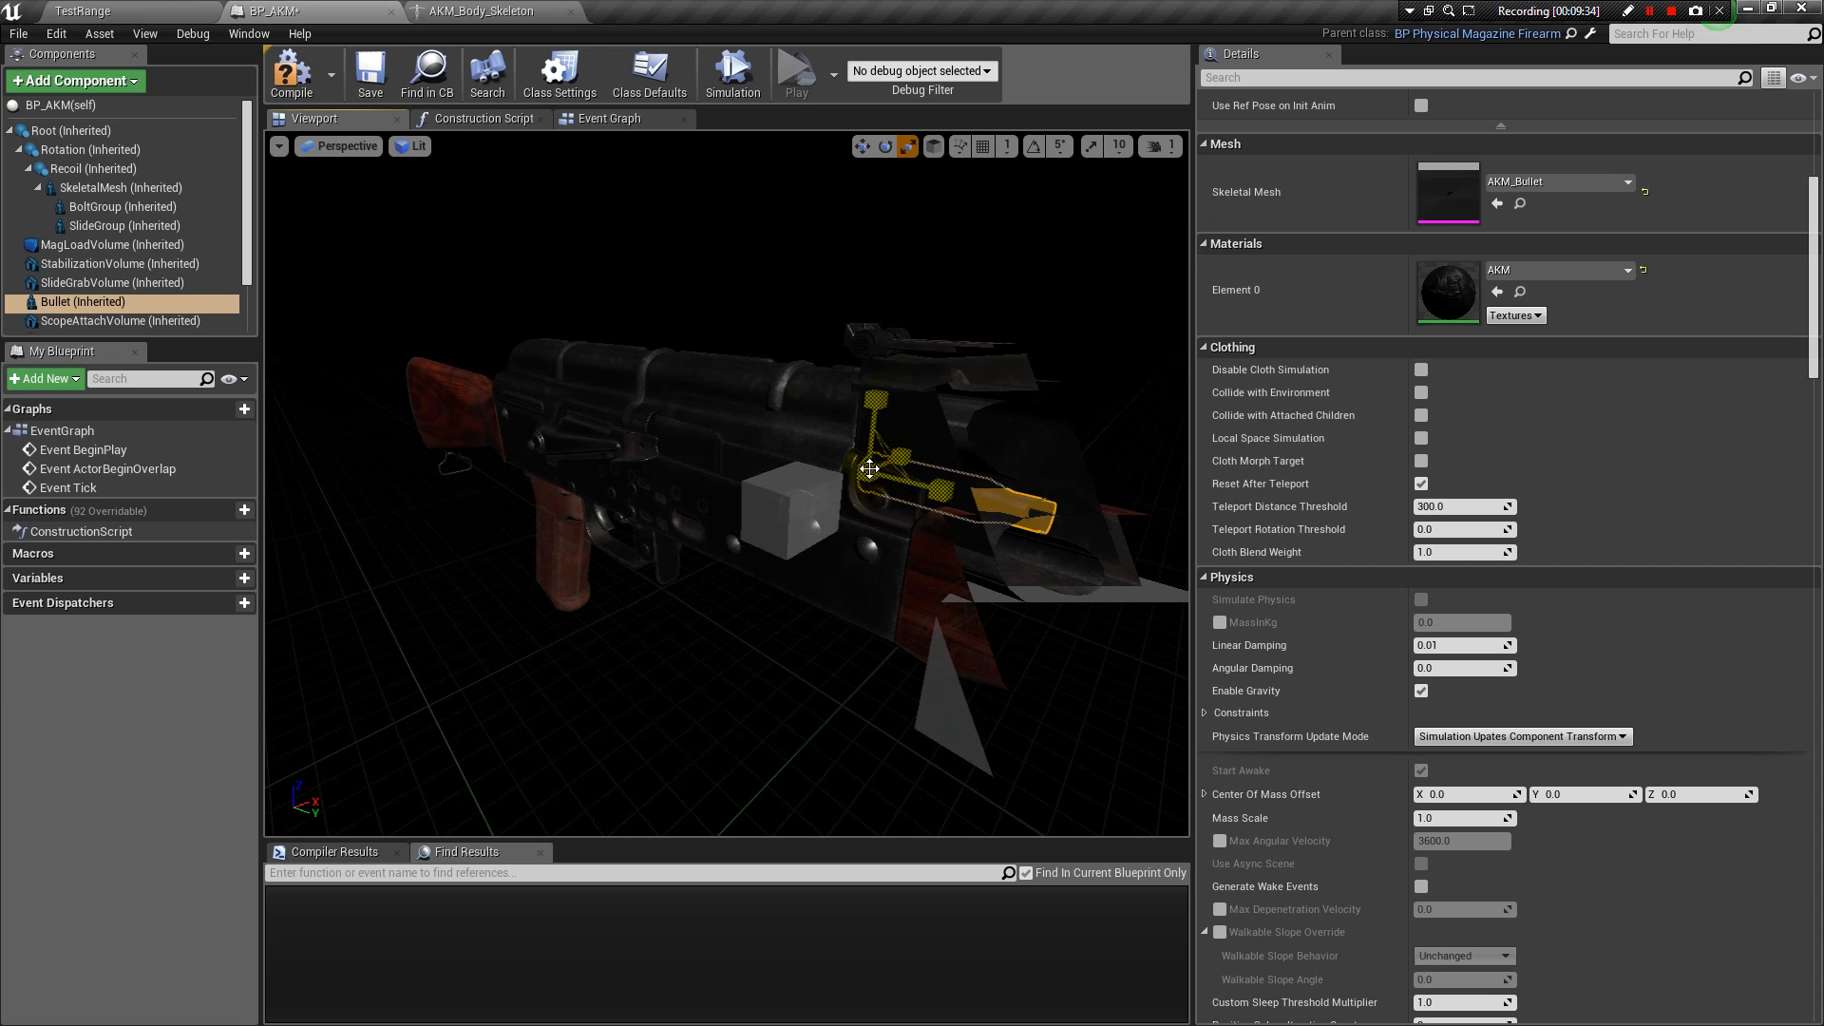
{"action": "right_click_drag", "start_coordinate": [1041, 378], "coordinate": [1123, 349]}
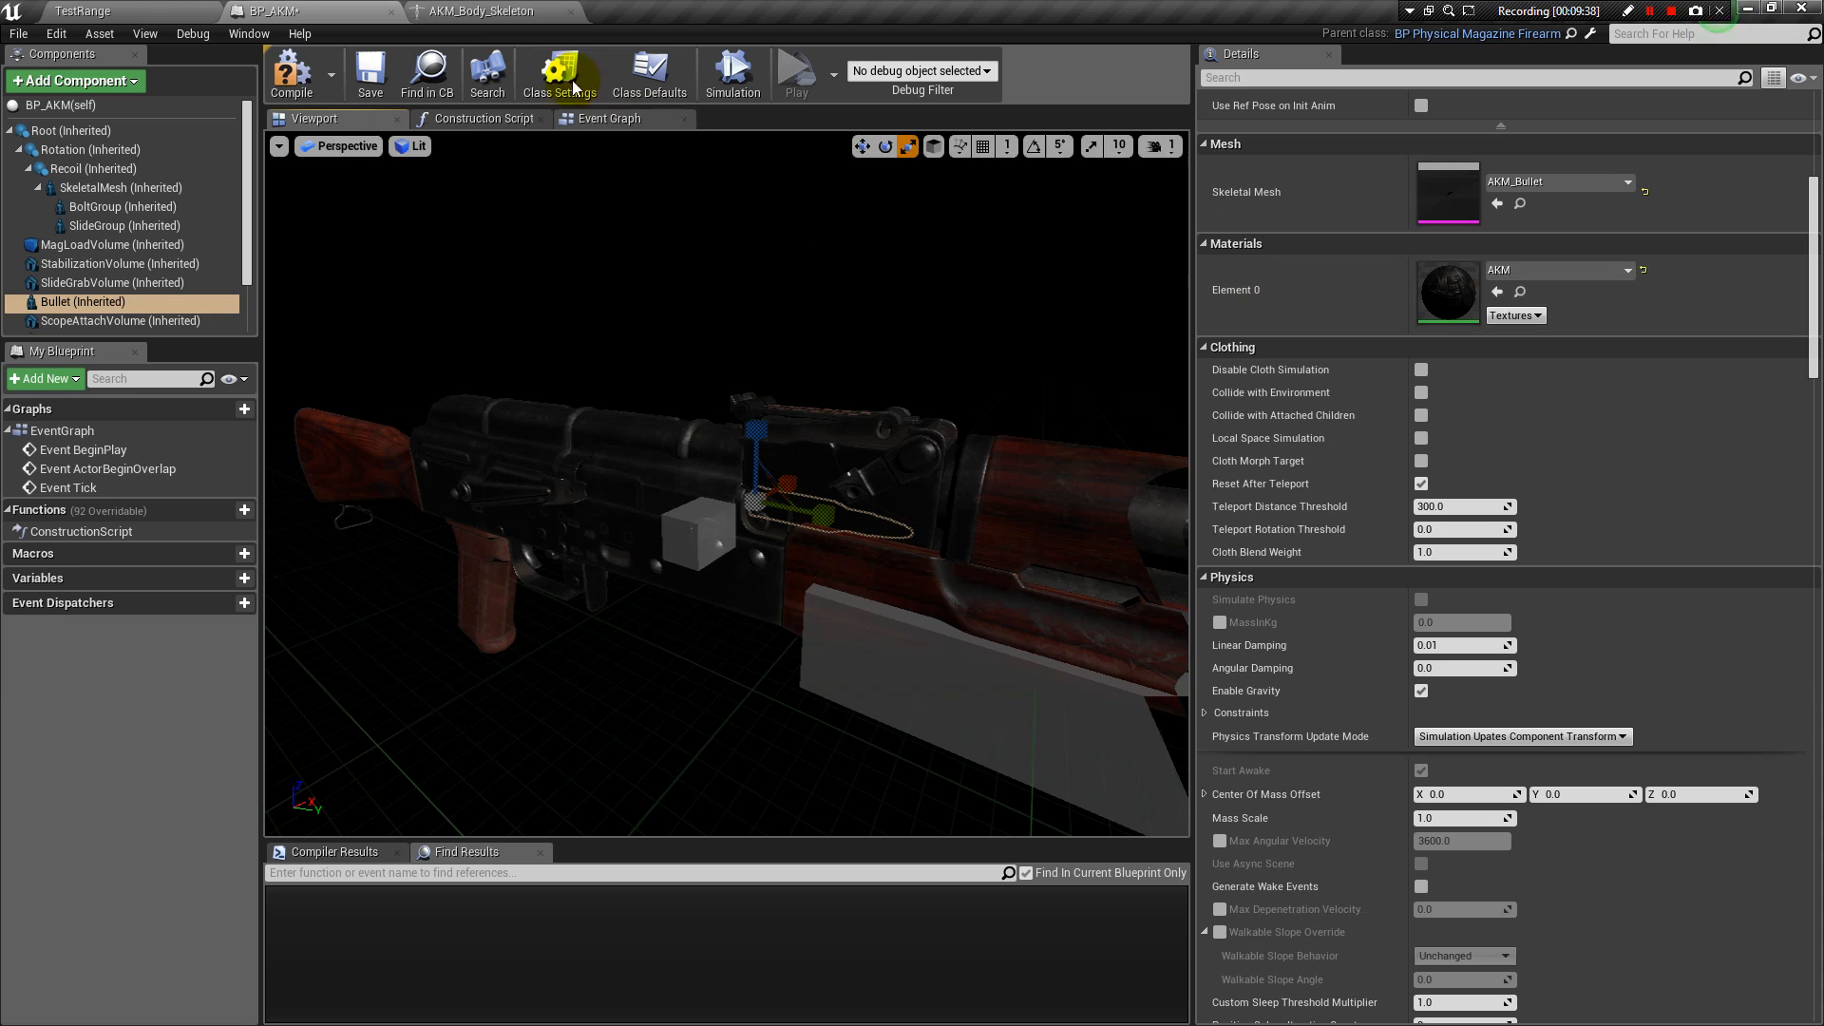
{"action": "left_click", "coordinate": [889, 531]}
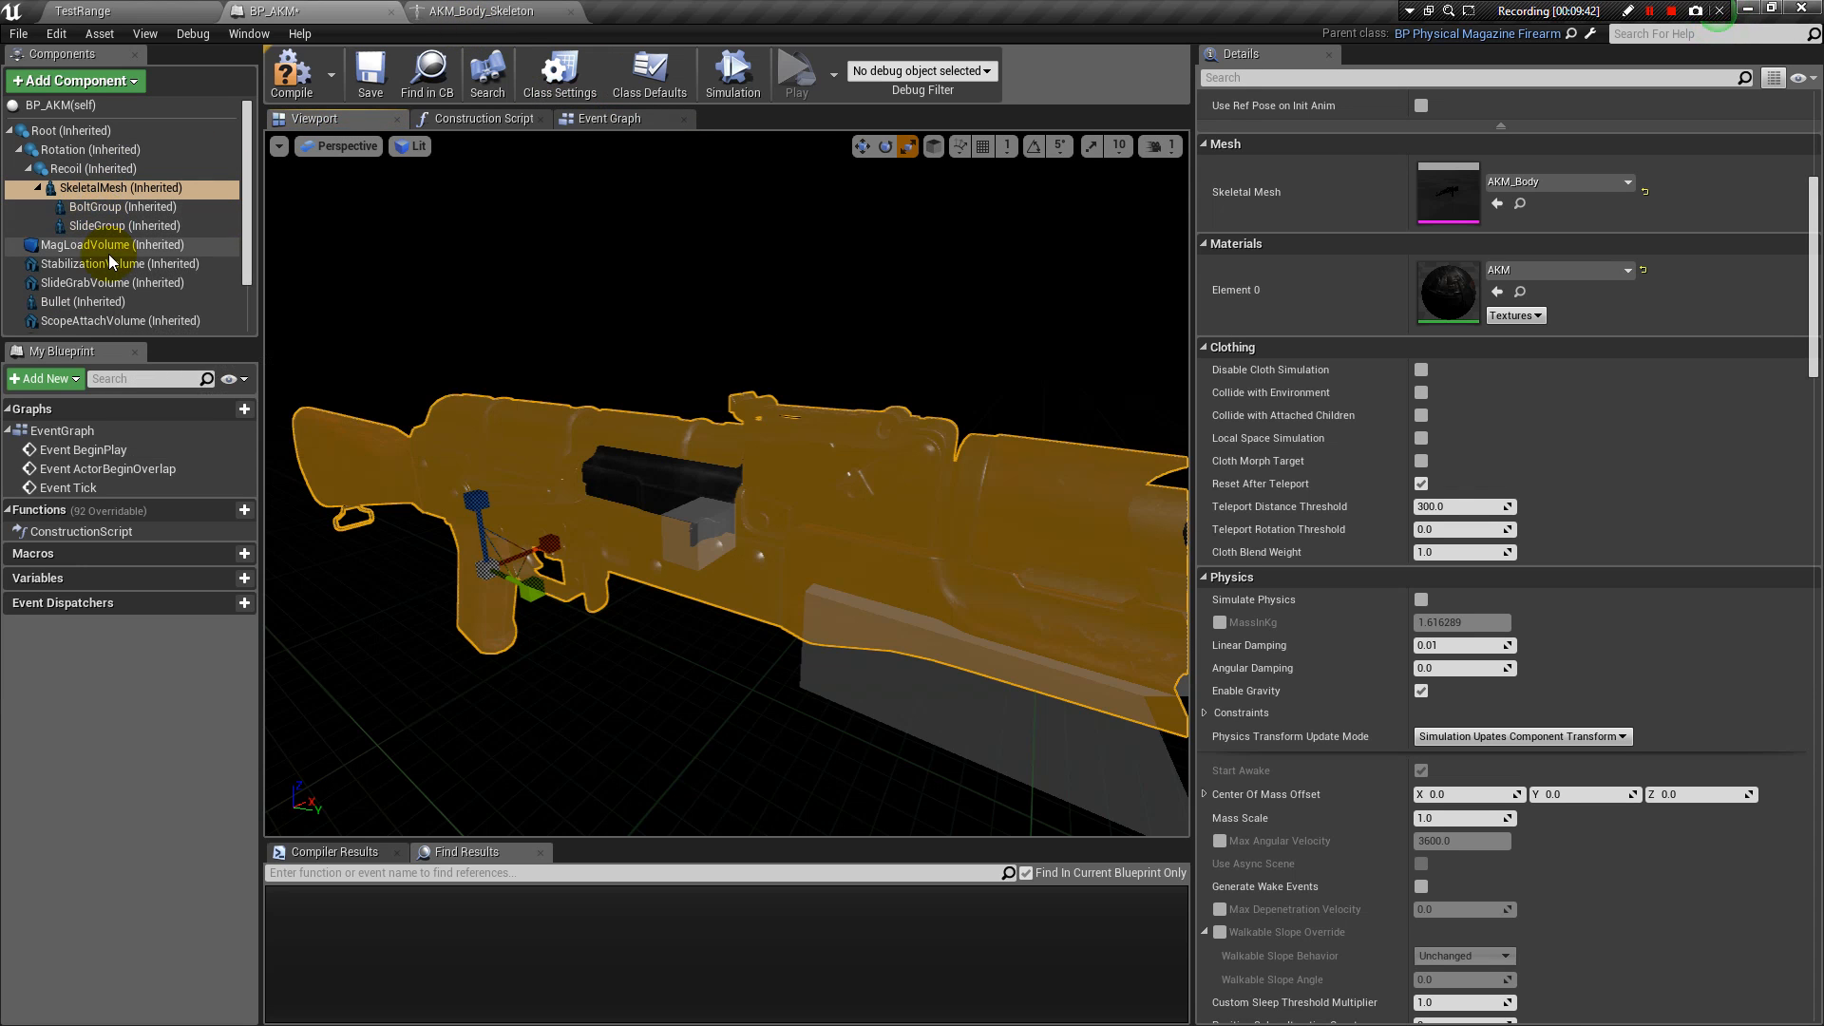
{"action": "left_click", "coordinate": [105, 301]}
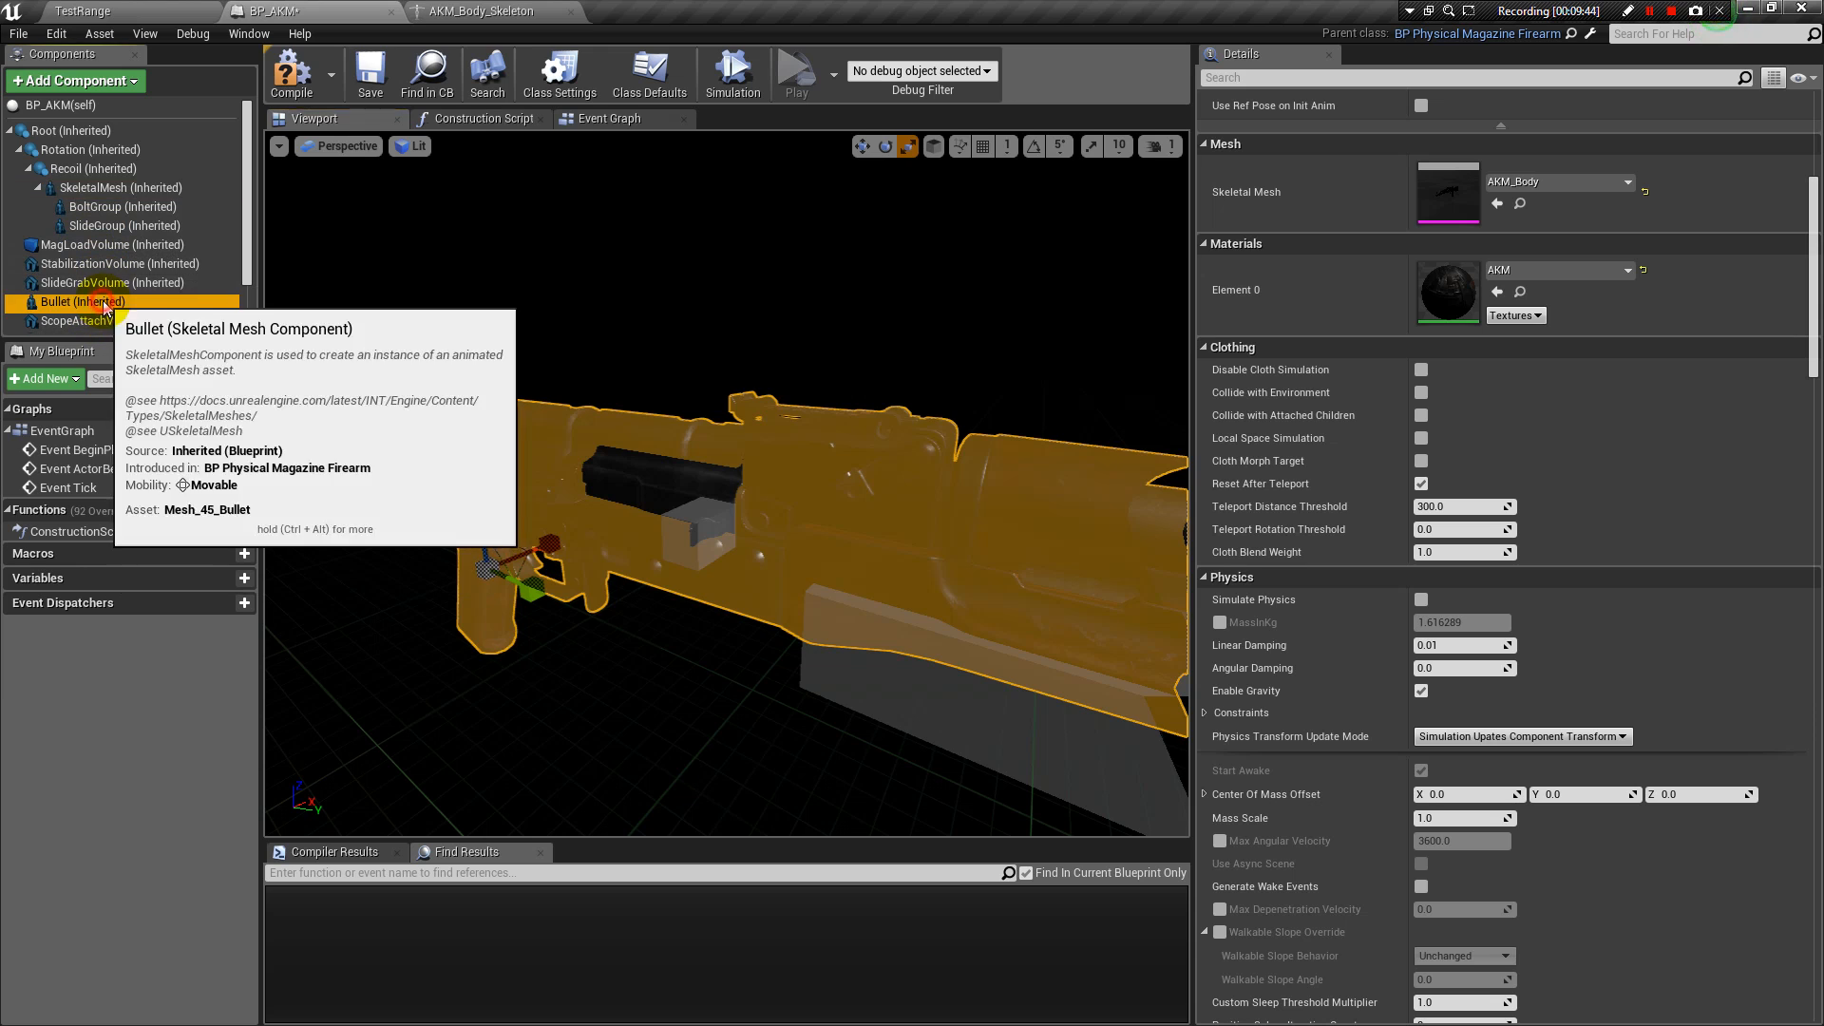
Open the AKM_Bullet skeletal mesh from the AKMBullet folder under WeaponMaster Meshes in the TestRange content browser.
{"action": "left_click", "coordinate": [83, 11]}
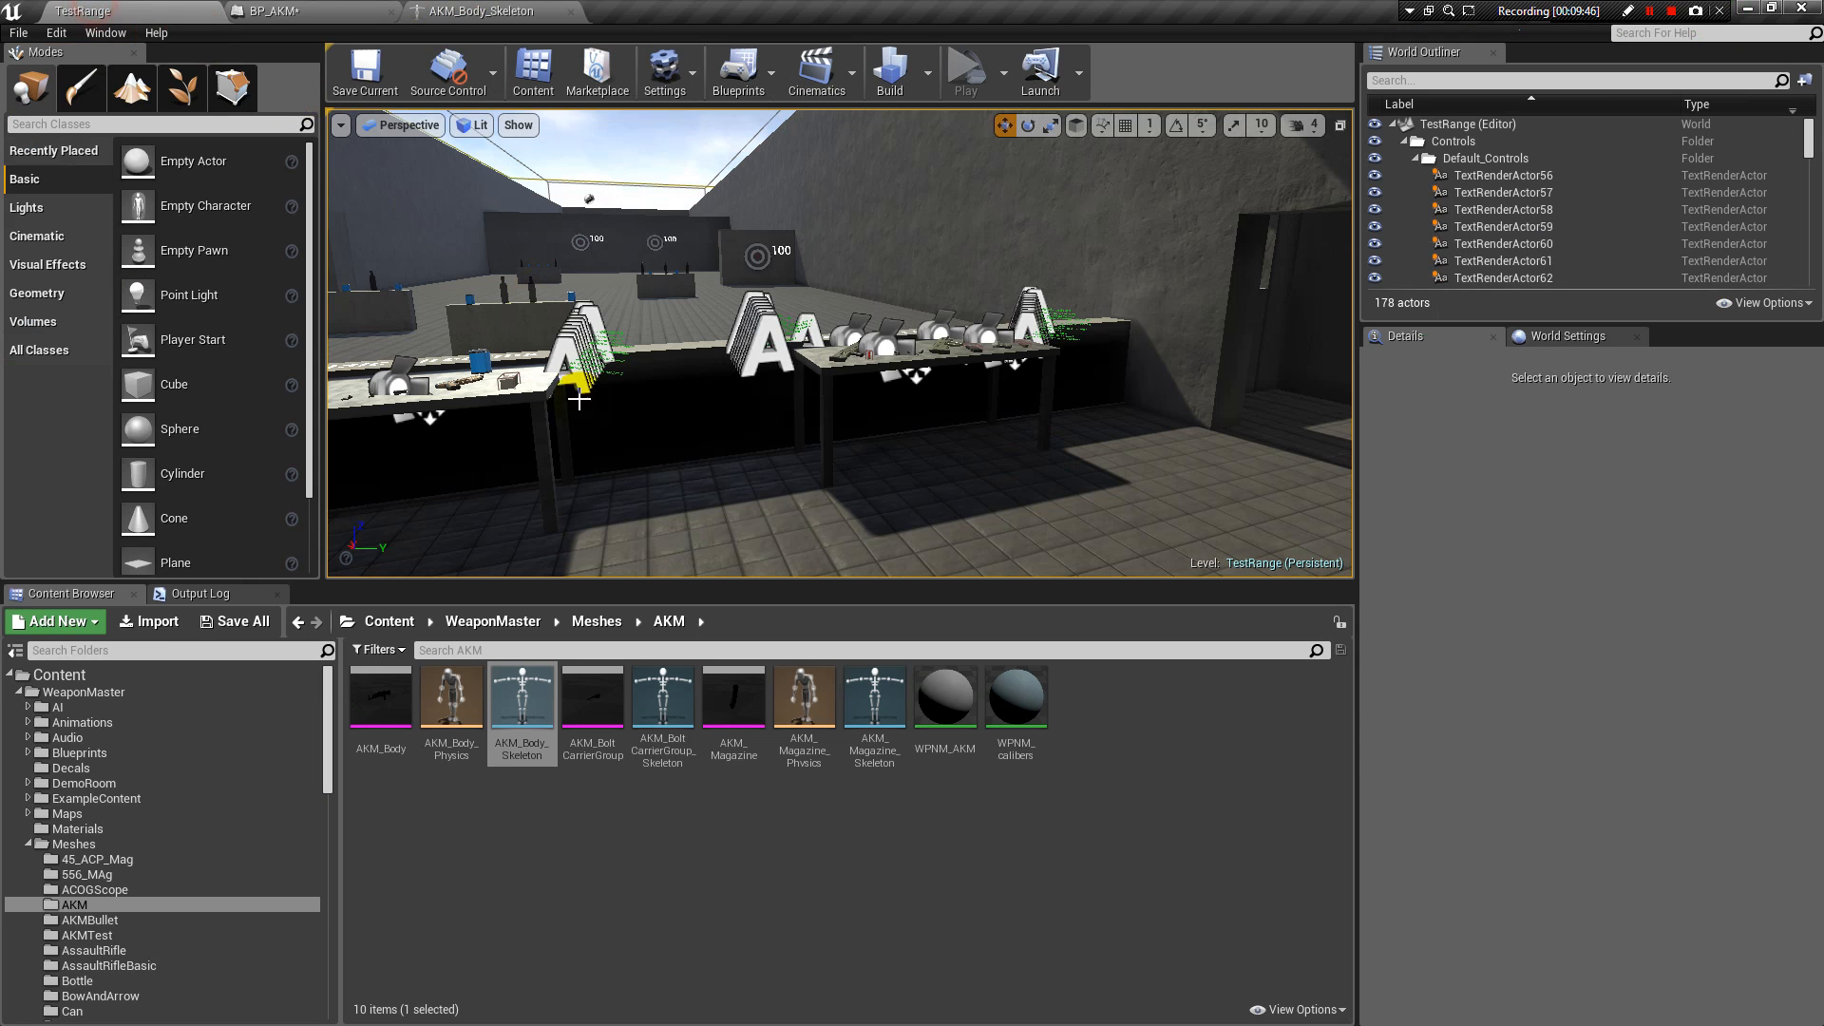
{"action": "left_click", "coordinate": [597, 622]}
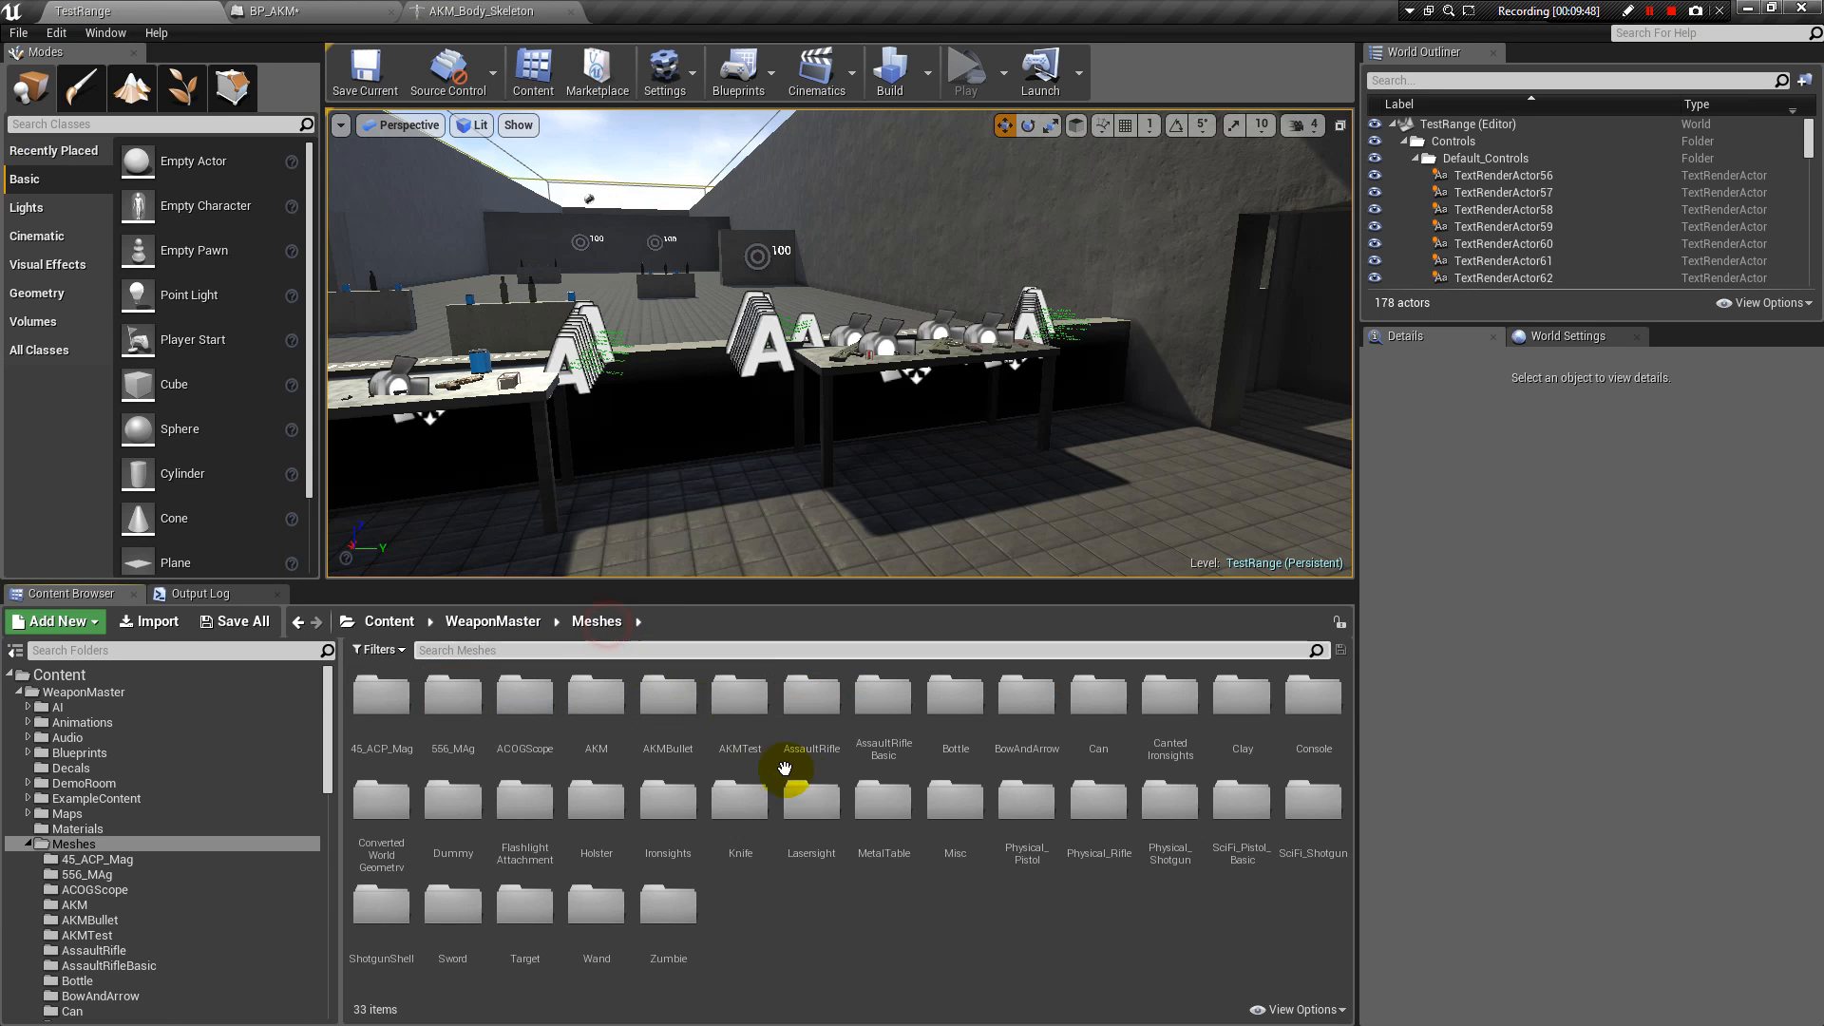
{"action": "double_click", "coordinate": [683, 714]}
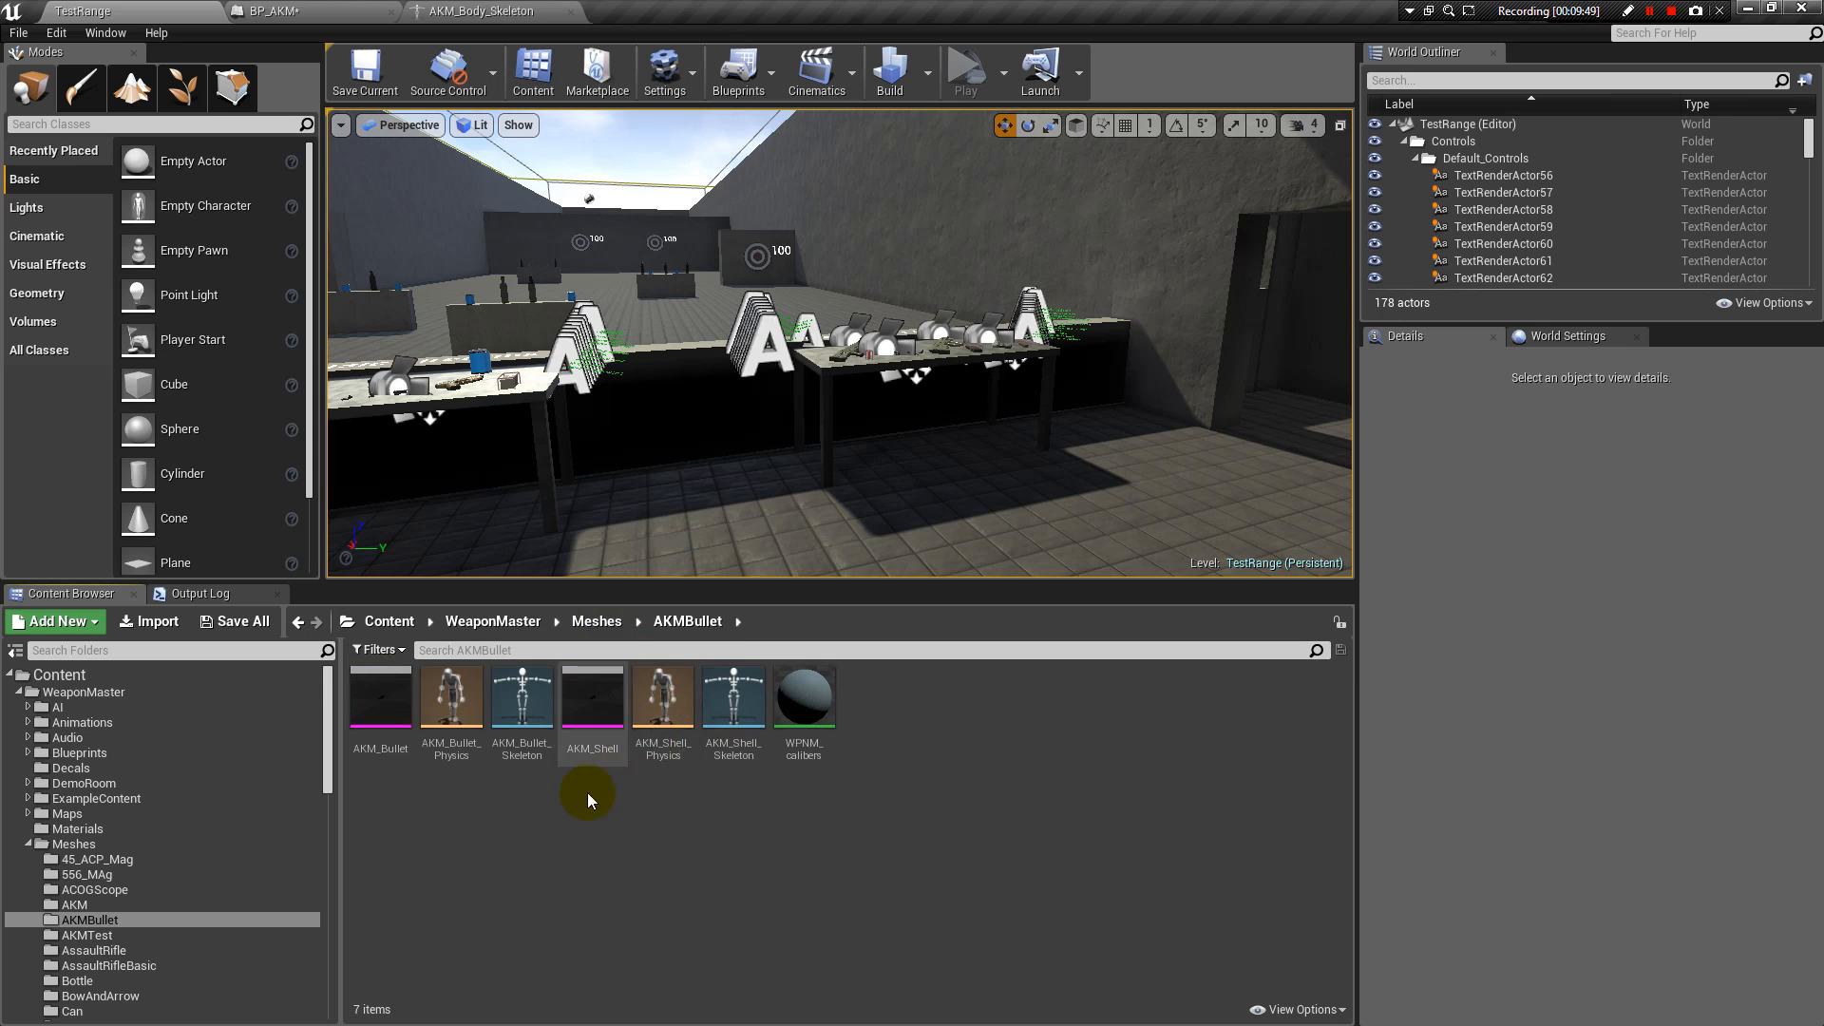
{"action": "double_click", "coordinate": [395, 713]}
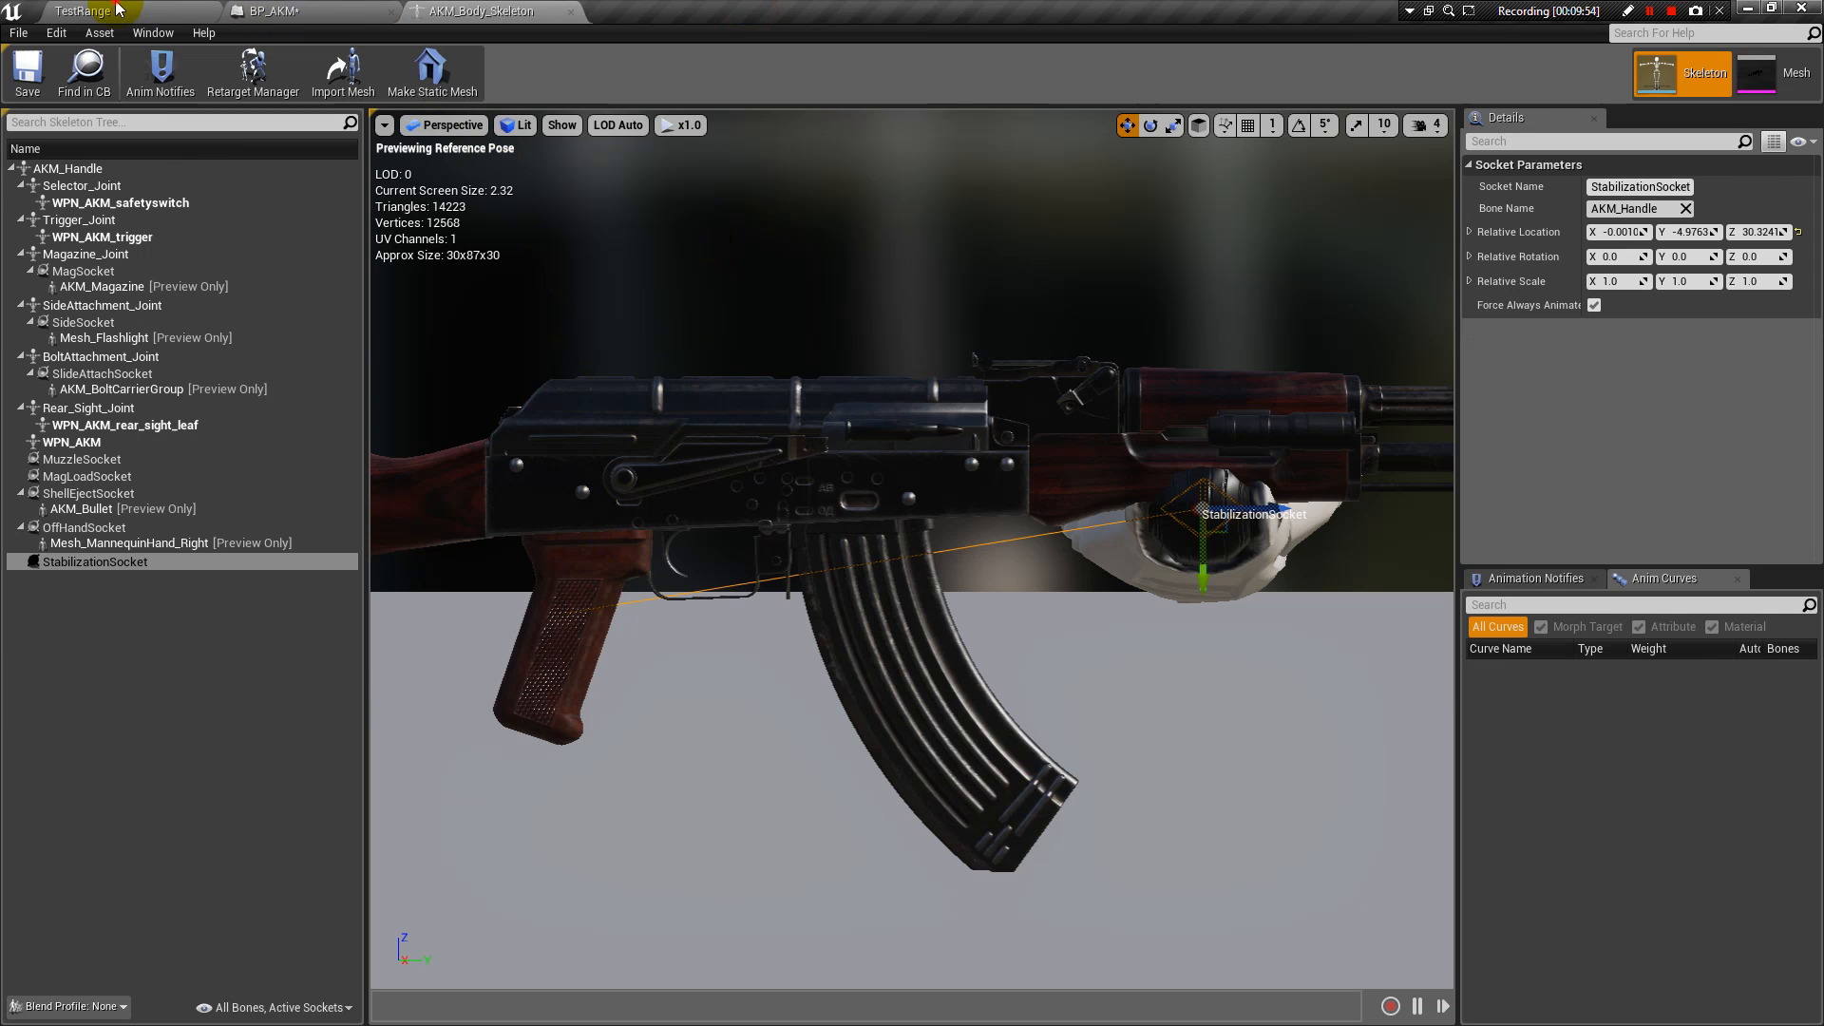
Open AKM_Bullet_Skeleton from the AKMBullet folder, examine its root, shell and bullet bones, and detach its editor into a separate window.
{"action": "left_click", "coordinate": [117, 9]}
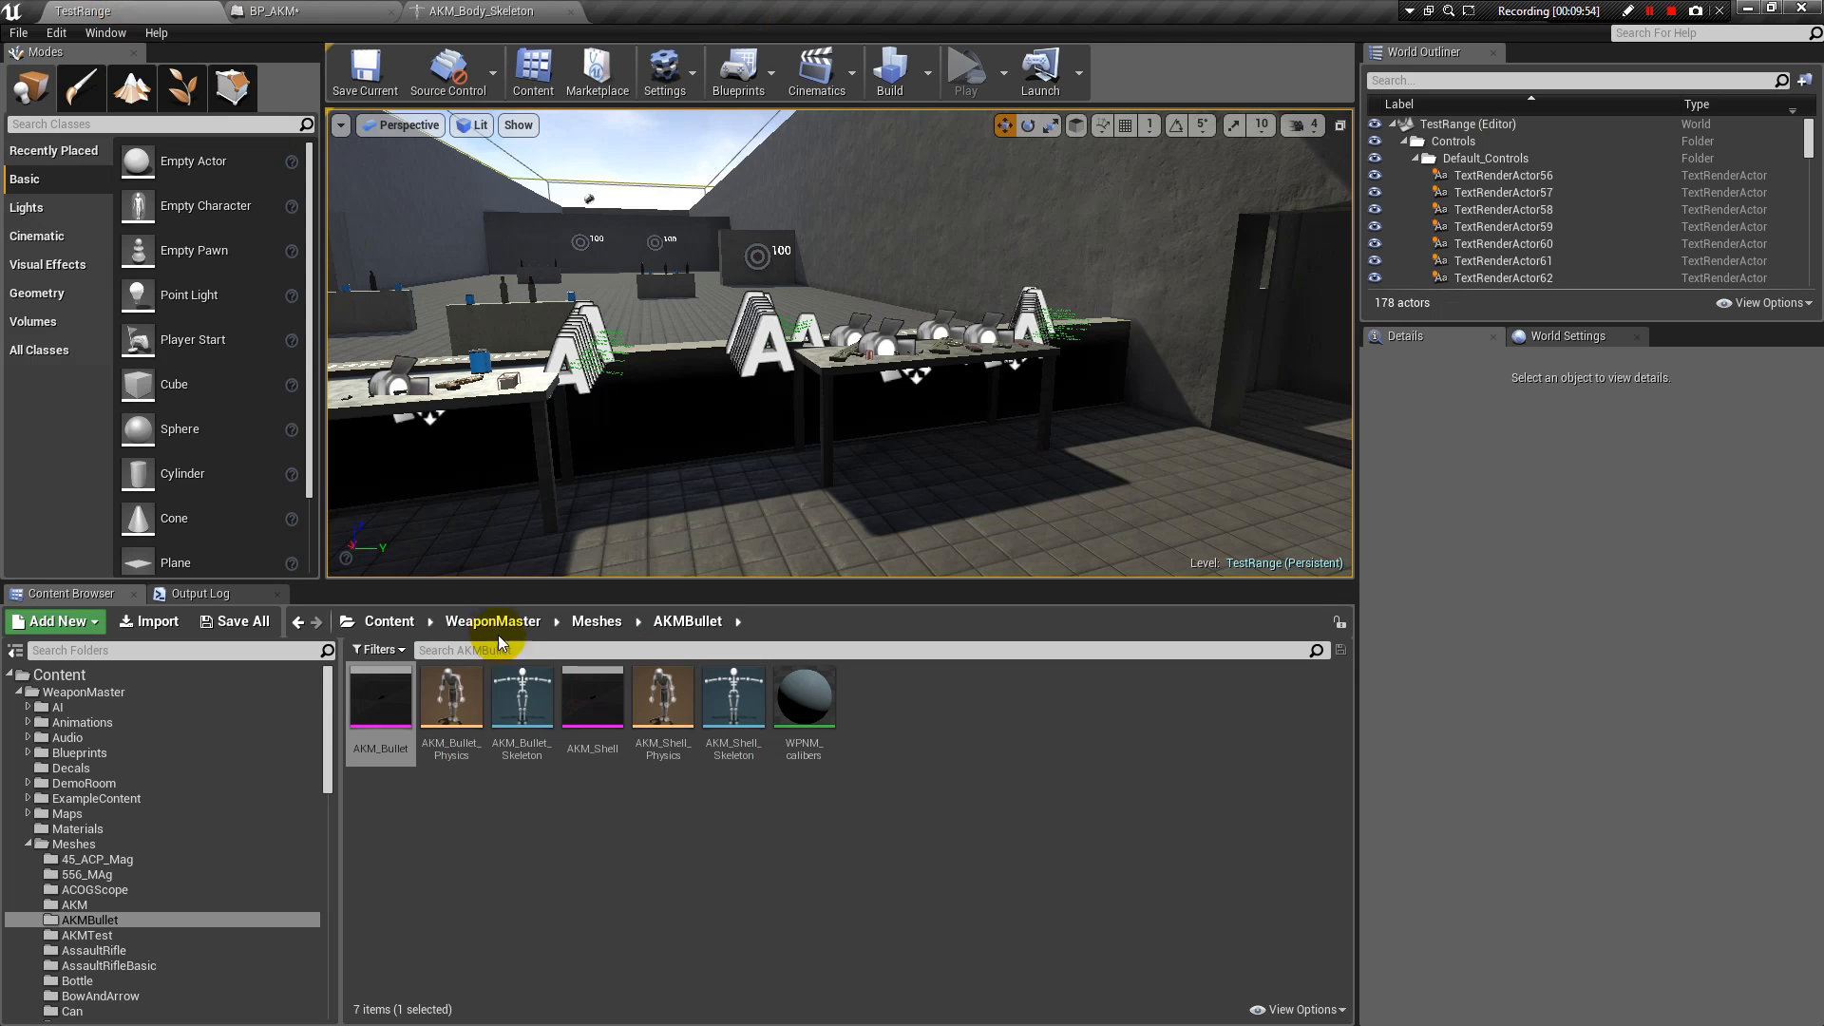
{"action": "double_click", "coordinate": [518, 707]}
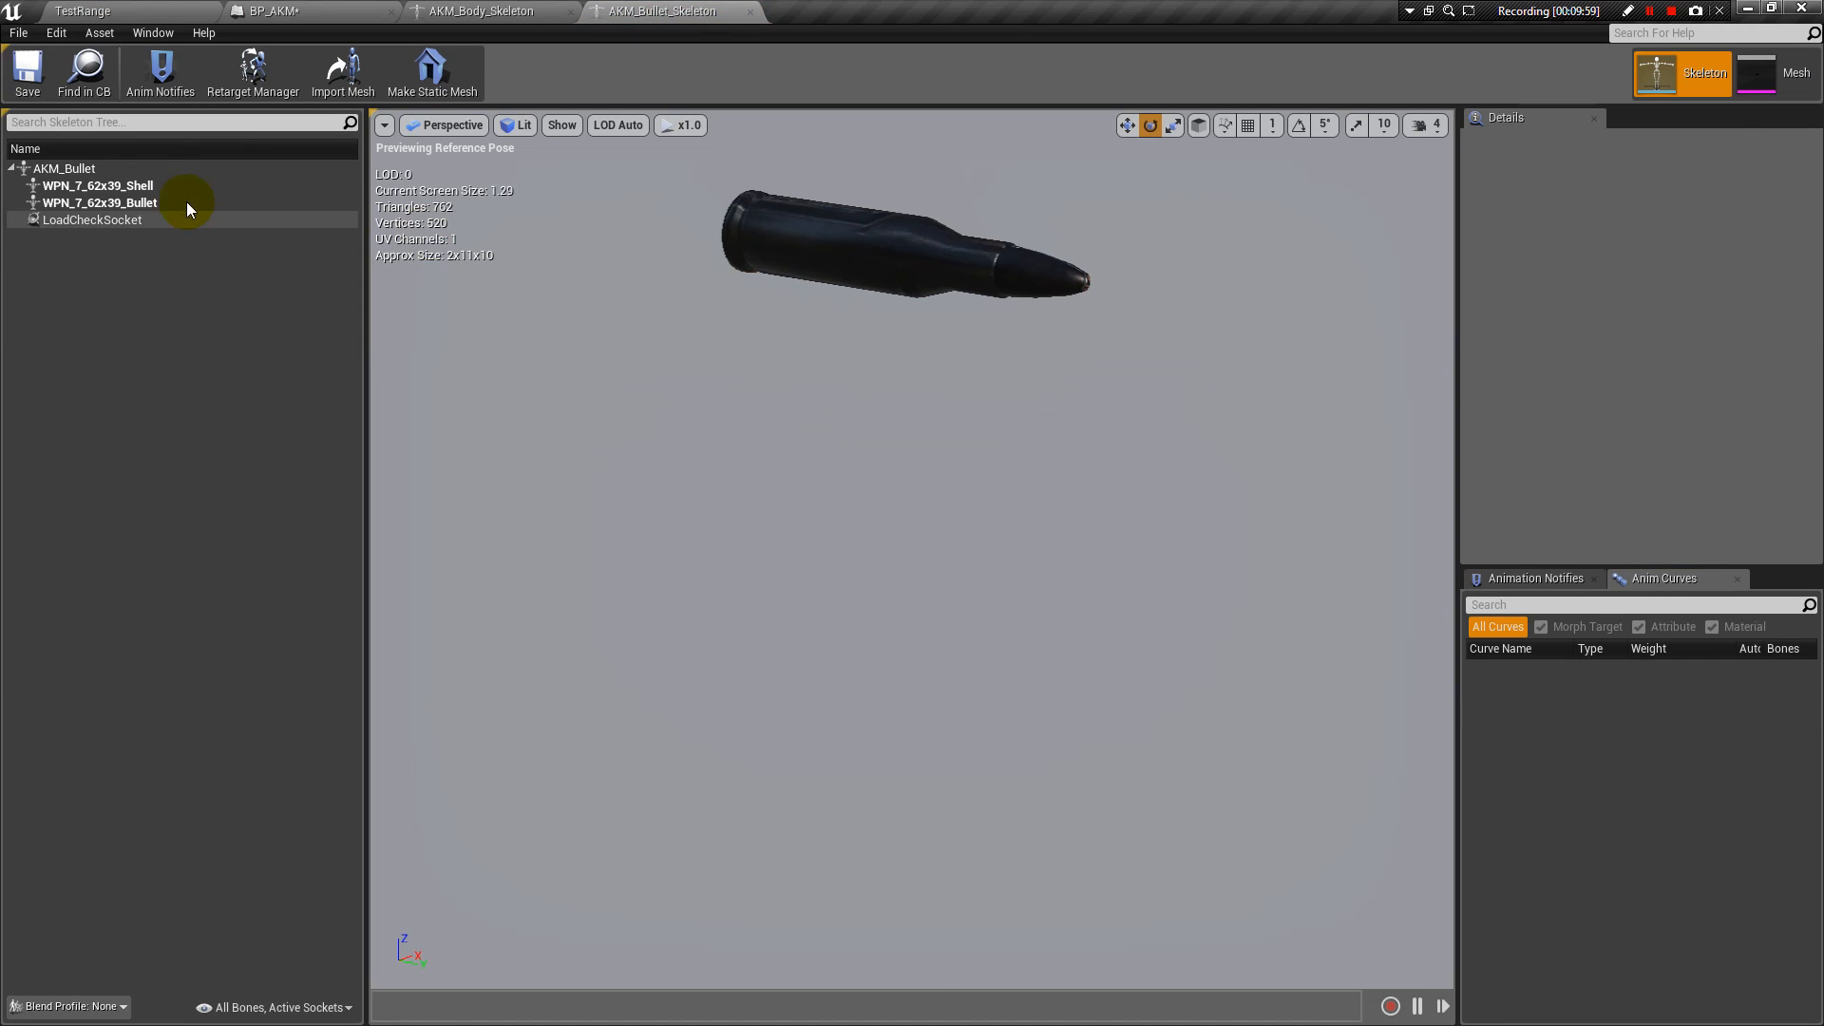
{"action": "left_click", "coordinate": [138, 186]}
{"action": "left_click", "coordinate": [140, 204]}
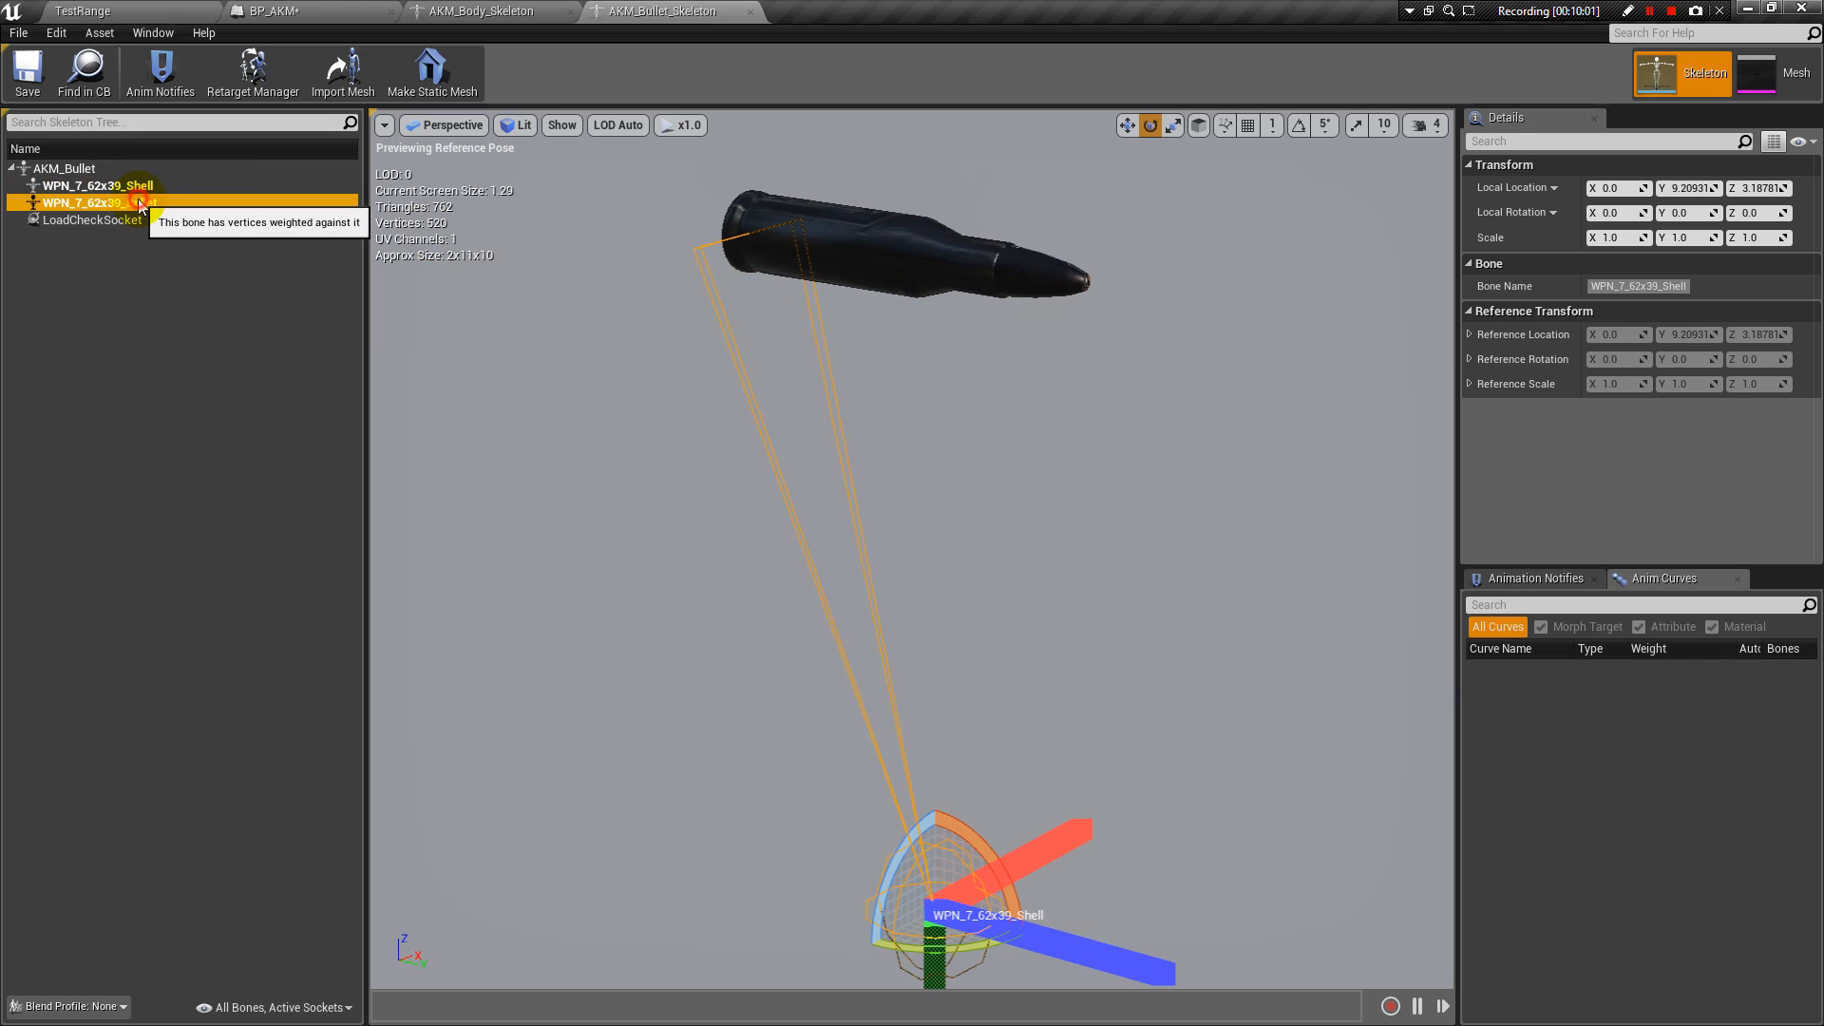
{"action": "left_click", "coordinate": [99, 168]}
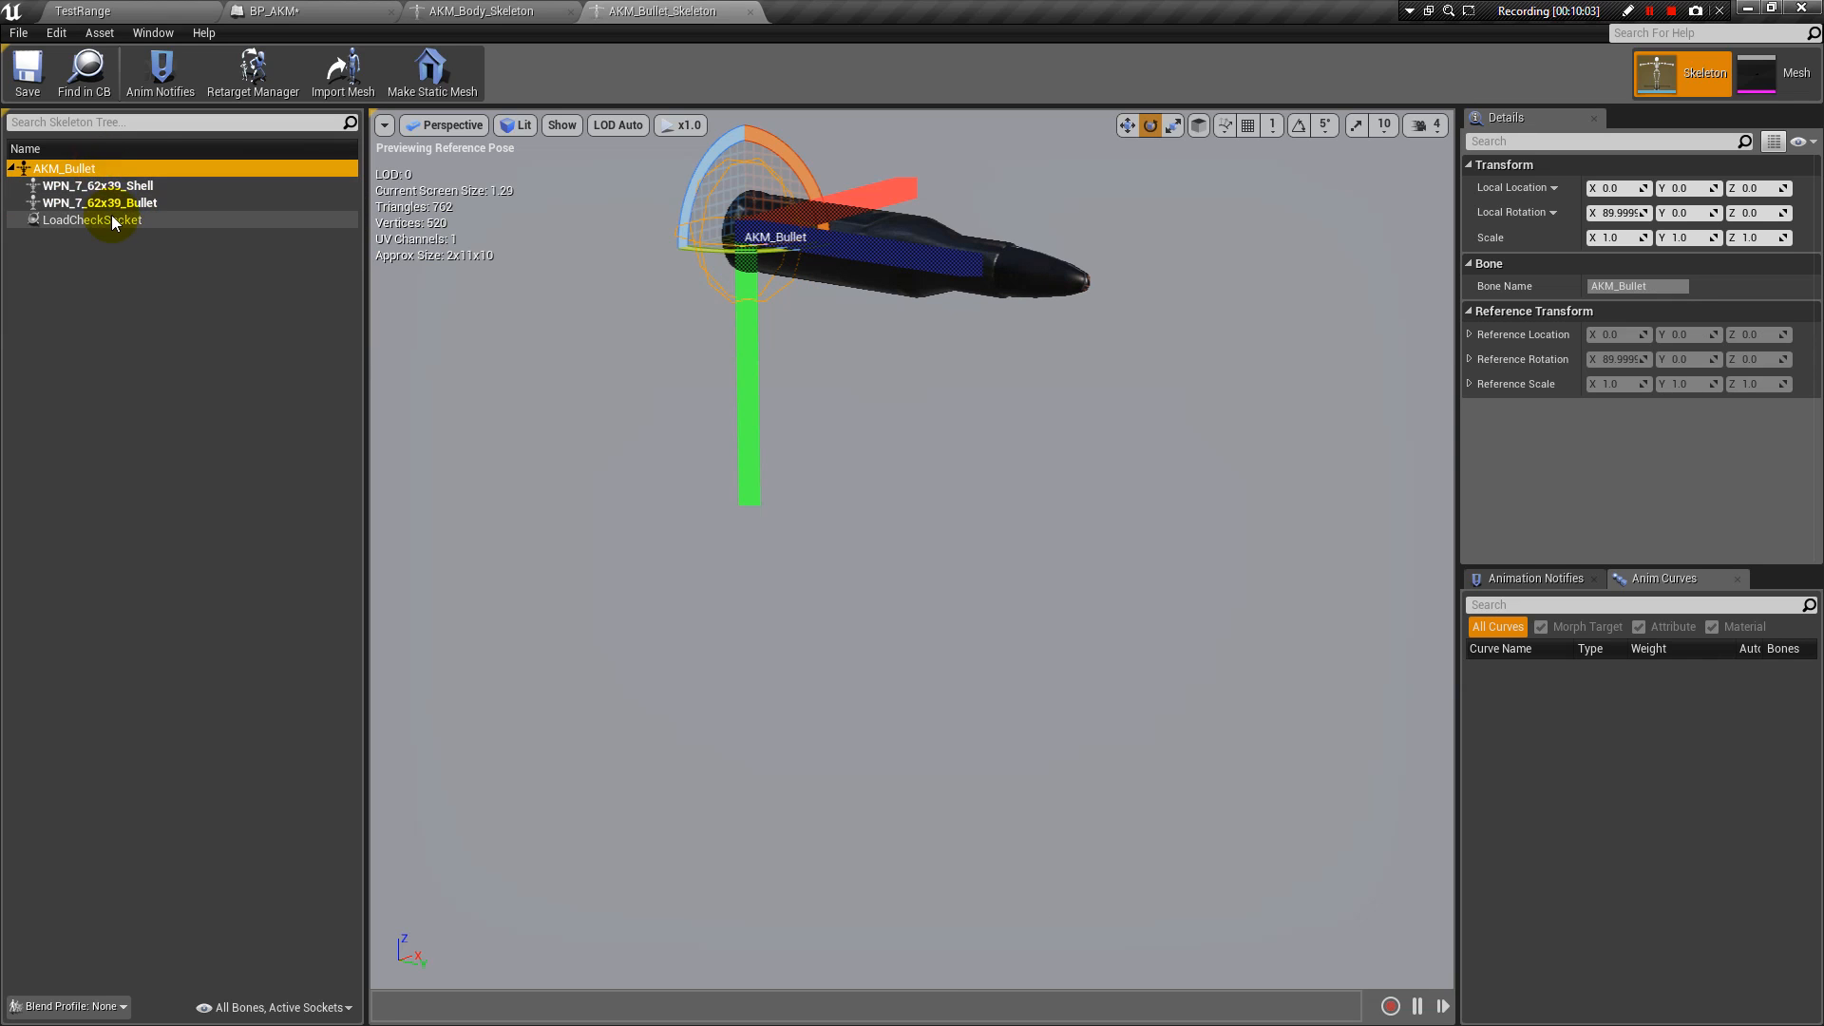
{"action": "left_click", "coordinate": [111, 187]}
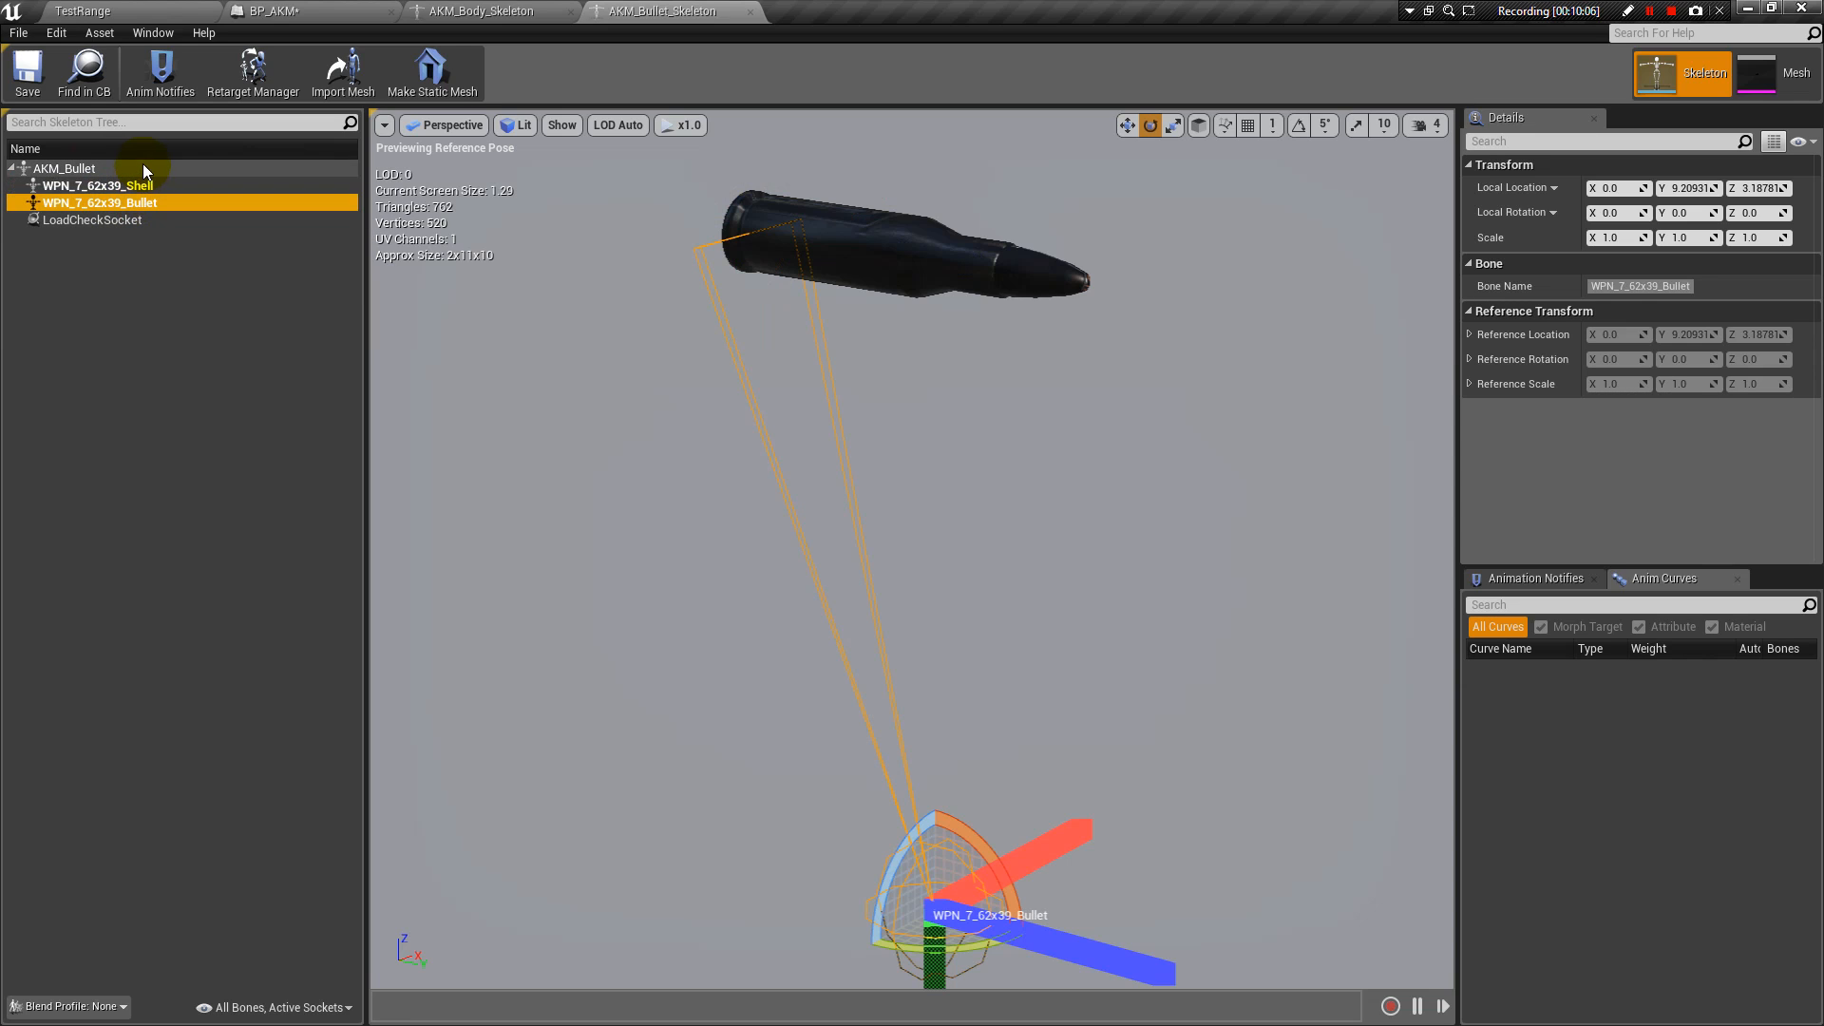
{"action": "left_click", "coordinate": [80, 171]}
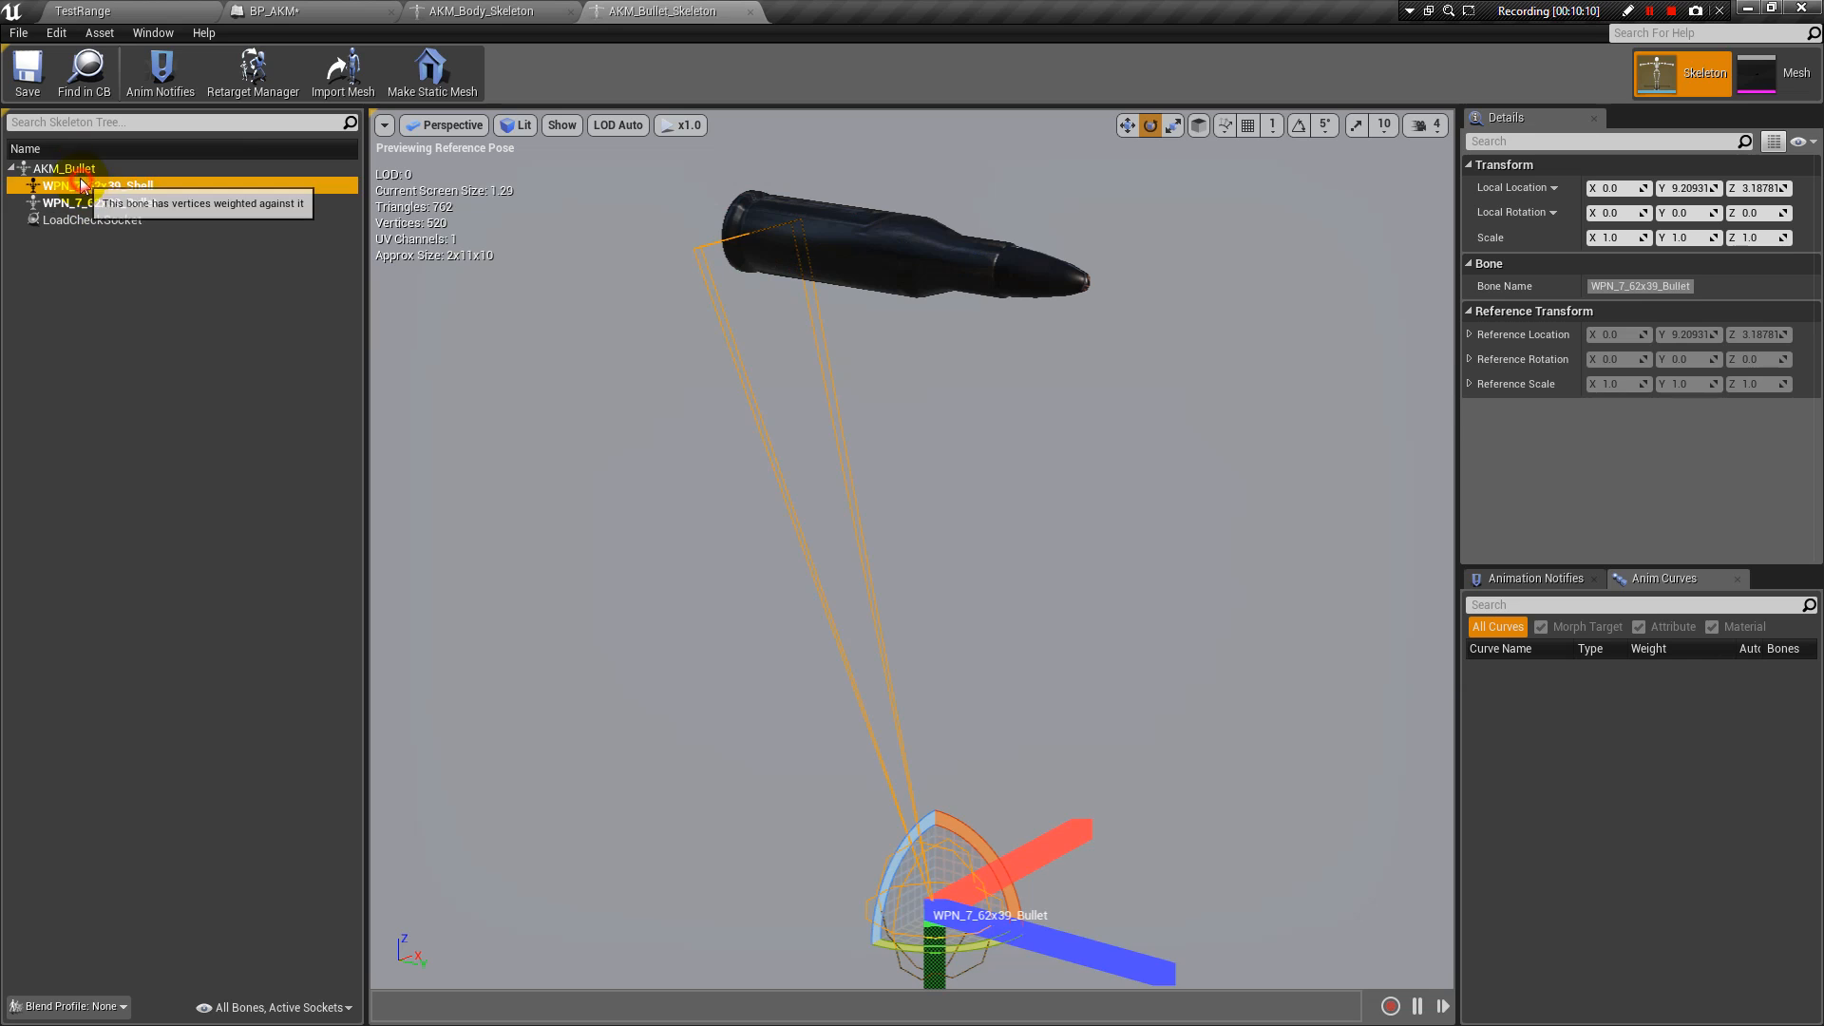
{"action": "left_click", "coordinate": [64, 169]}
{"action": "left_click_drag", "start_coordinate": [656, 14], "coordinate": [1823, 57]}
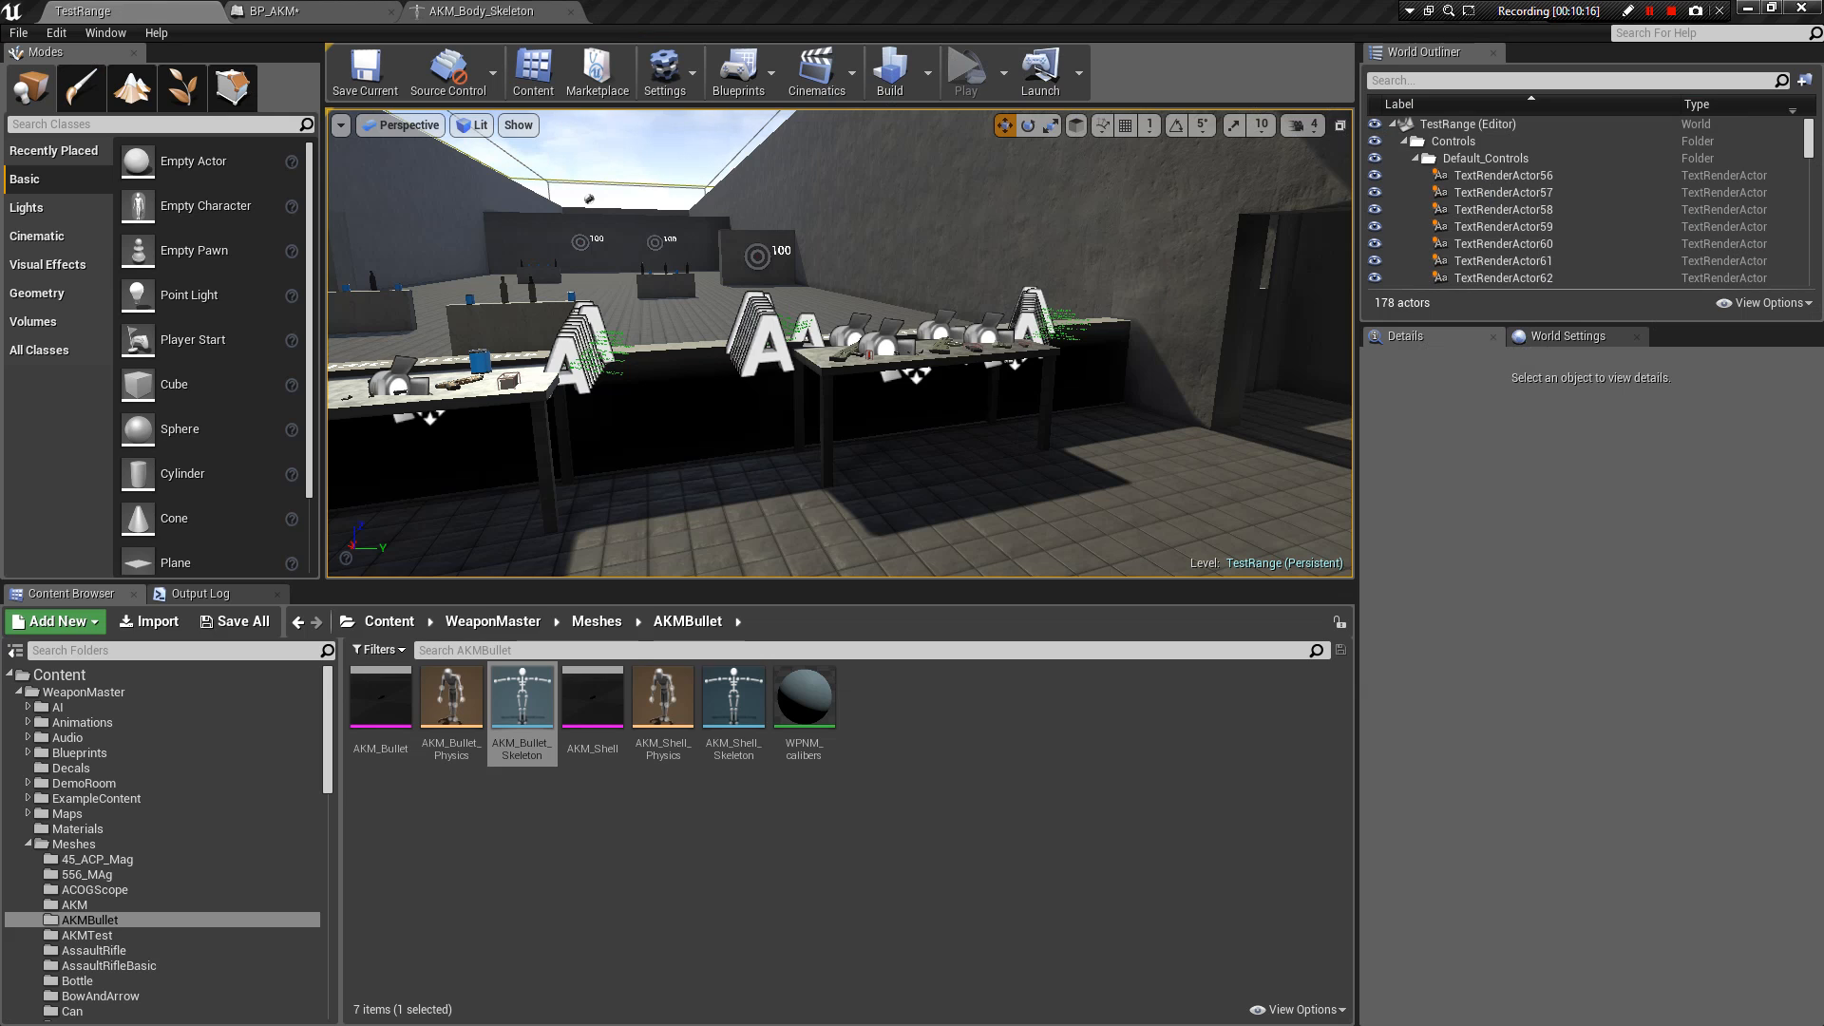
{"action": "left_click_drag", "start_coordinate": [1823, 87], "coordinate": [1823, 181]}
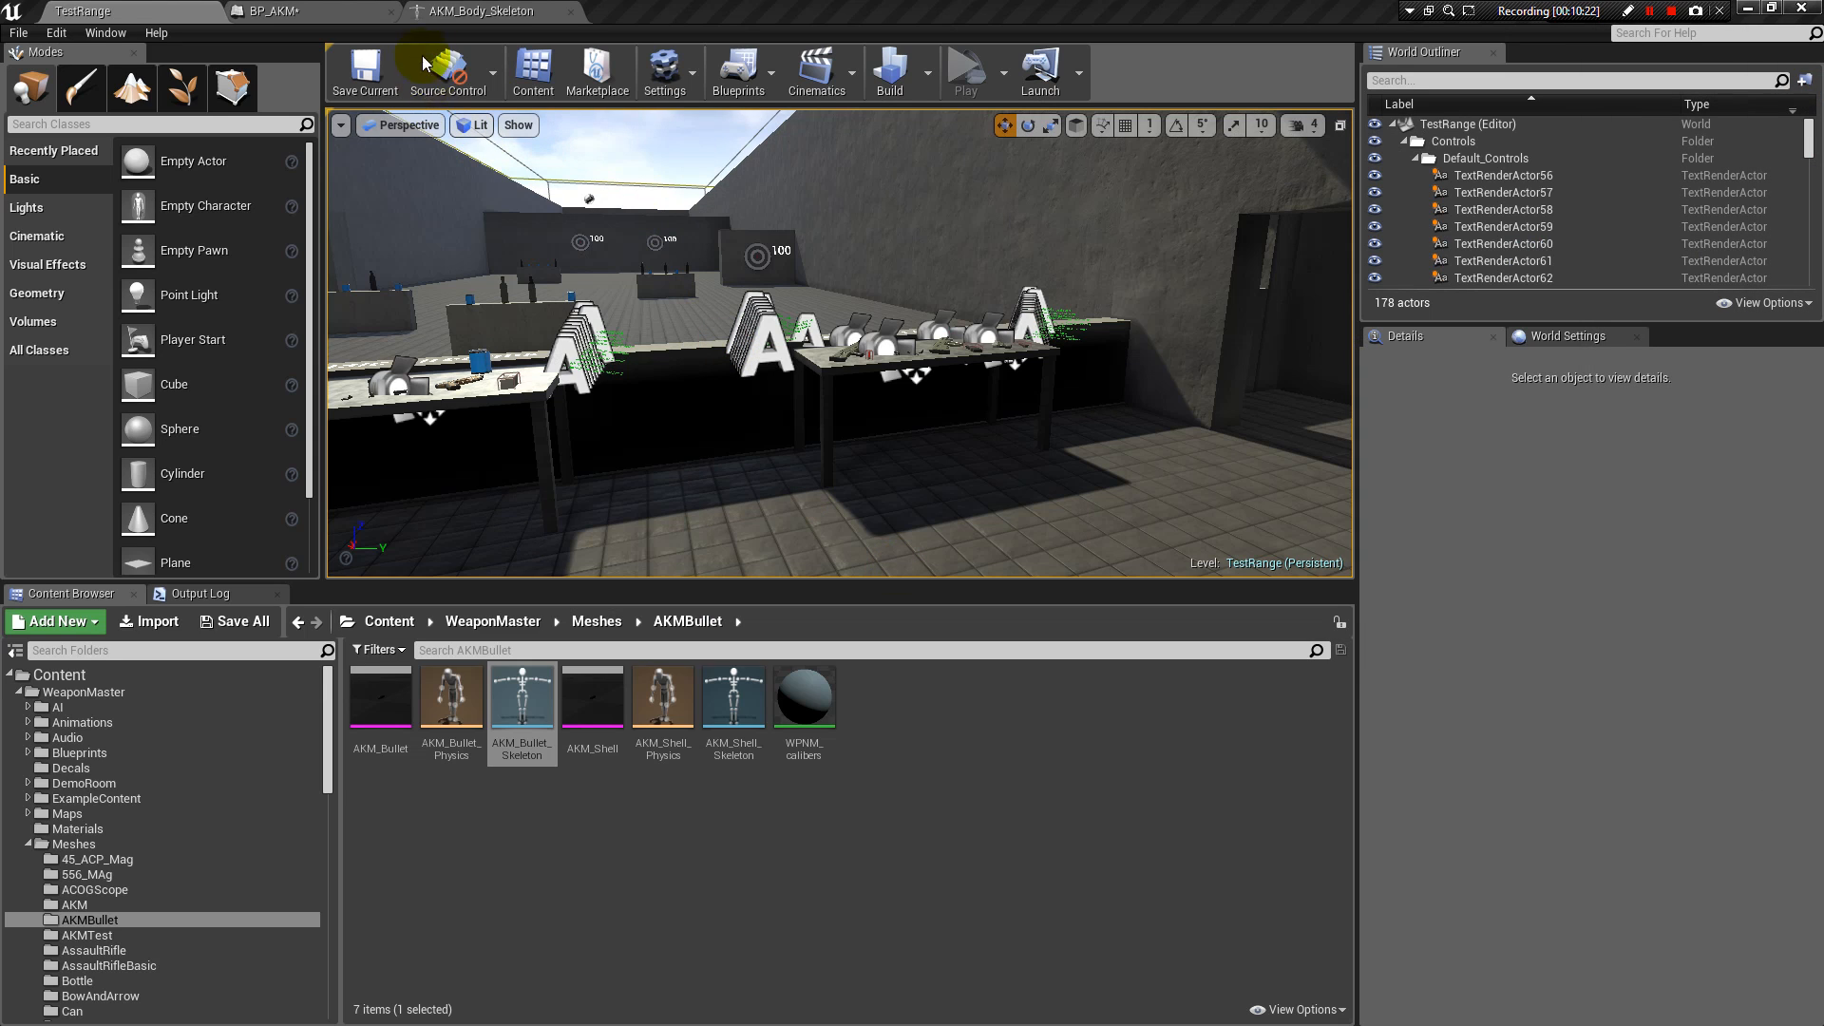
In the BP_AKM class defaults, set Shell Bone Name to WPN_7_62x39_Shell.
{"action": "left_click", "coordinate": [304, 12]}
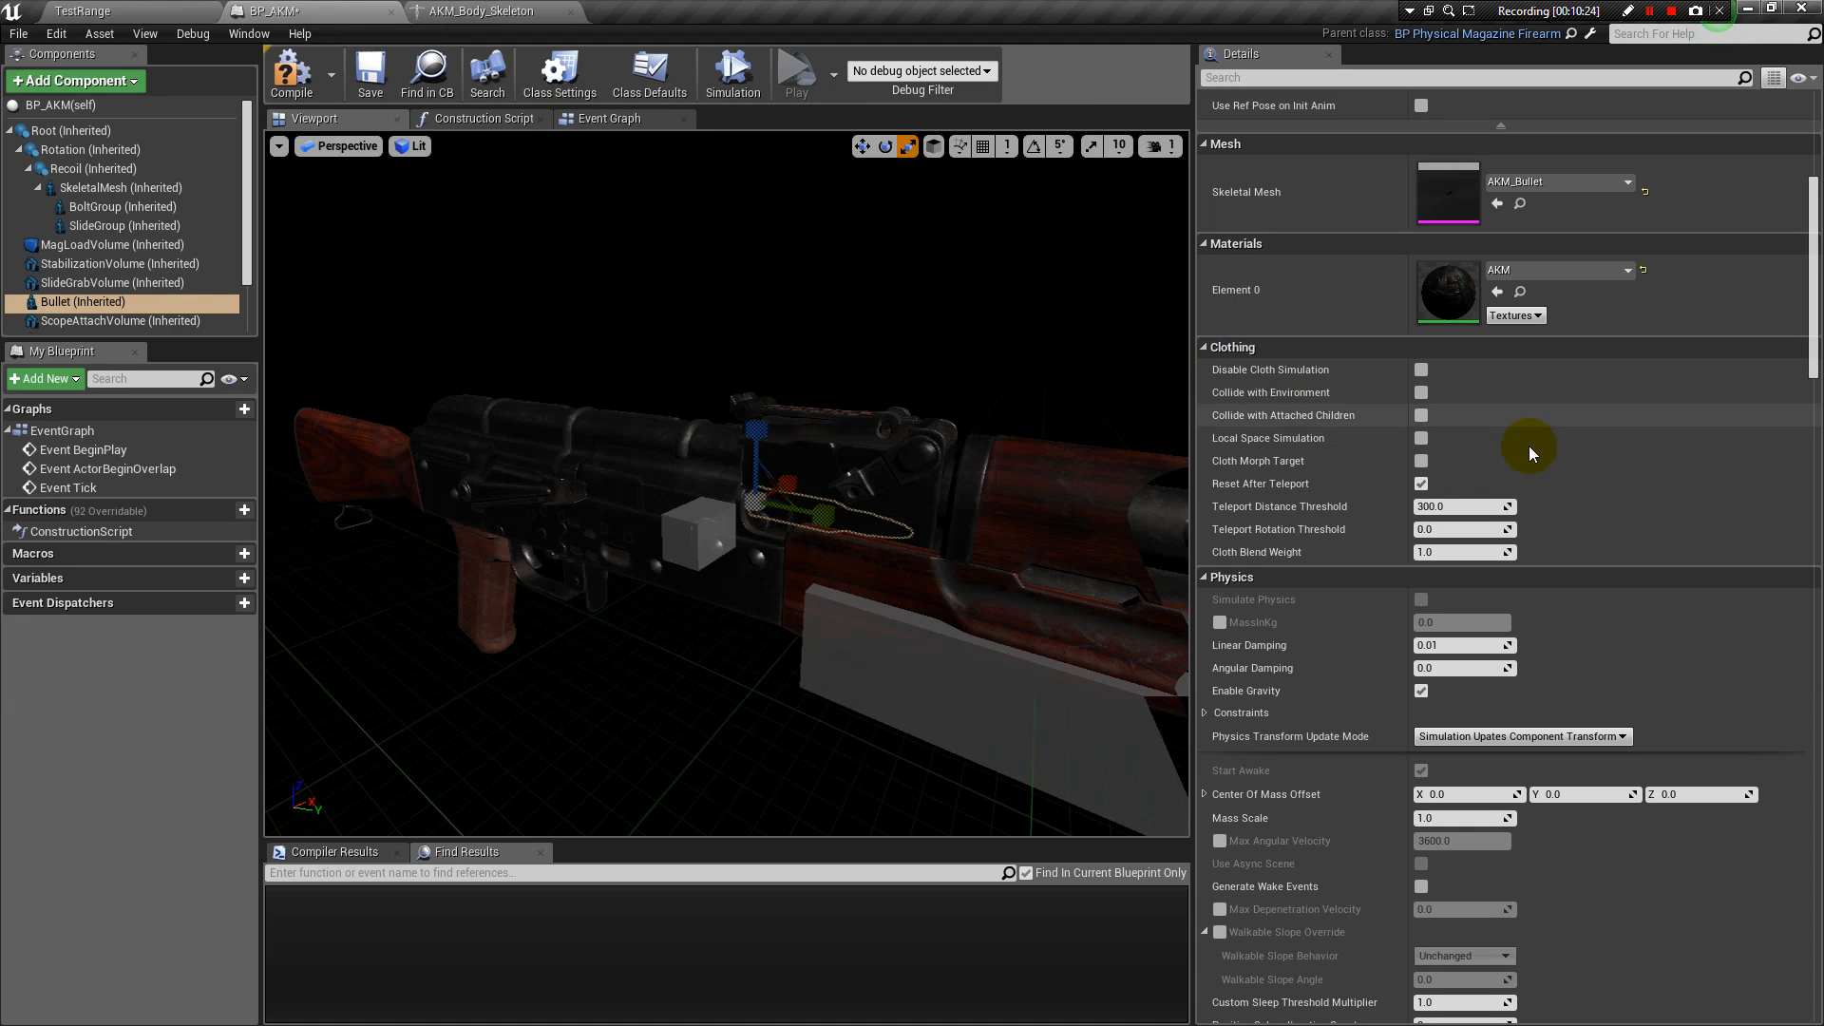
{"action": "left_click", "coordinate": [74, 105]}
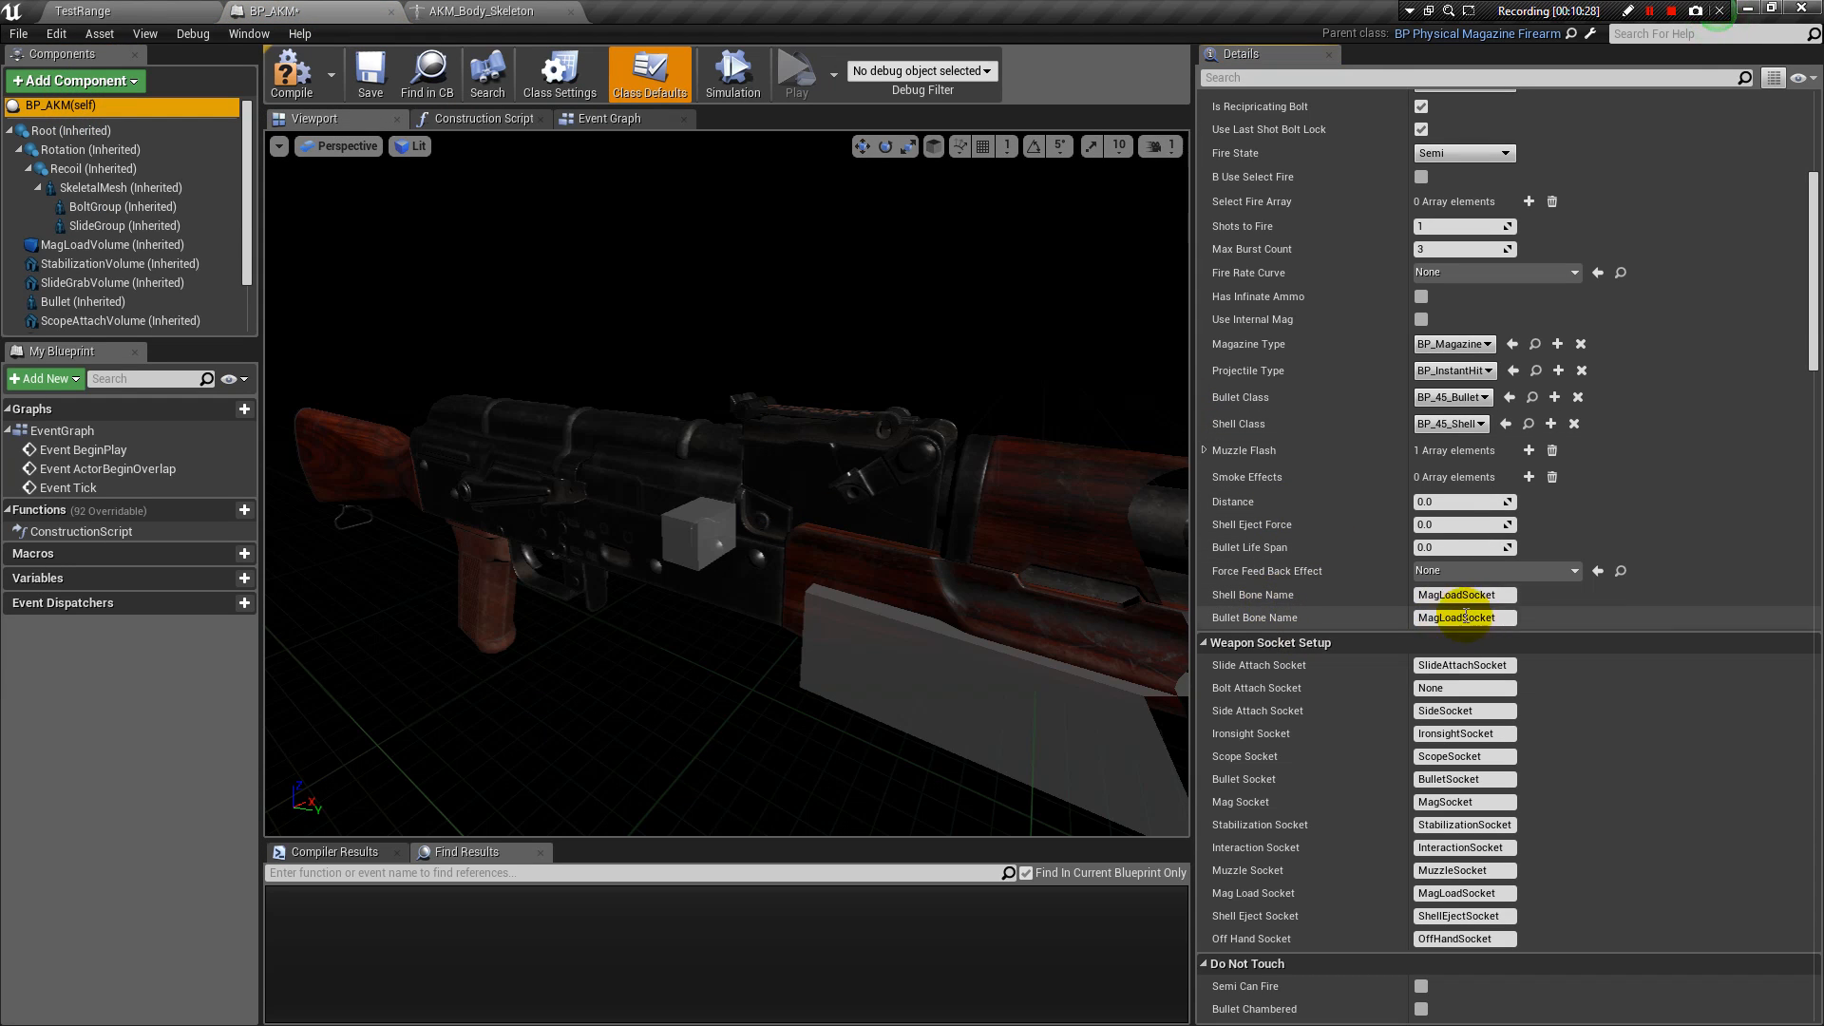
{"action": "left_click", "coordinate": [1510, 595]}
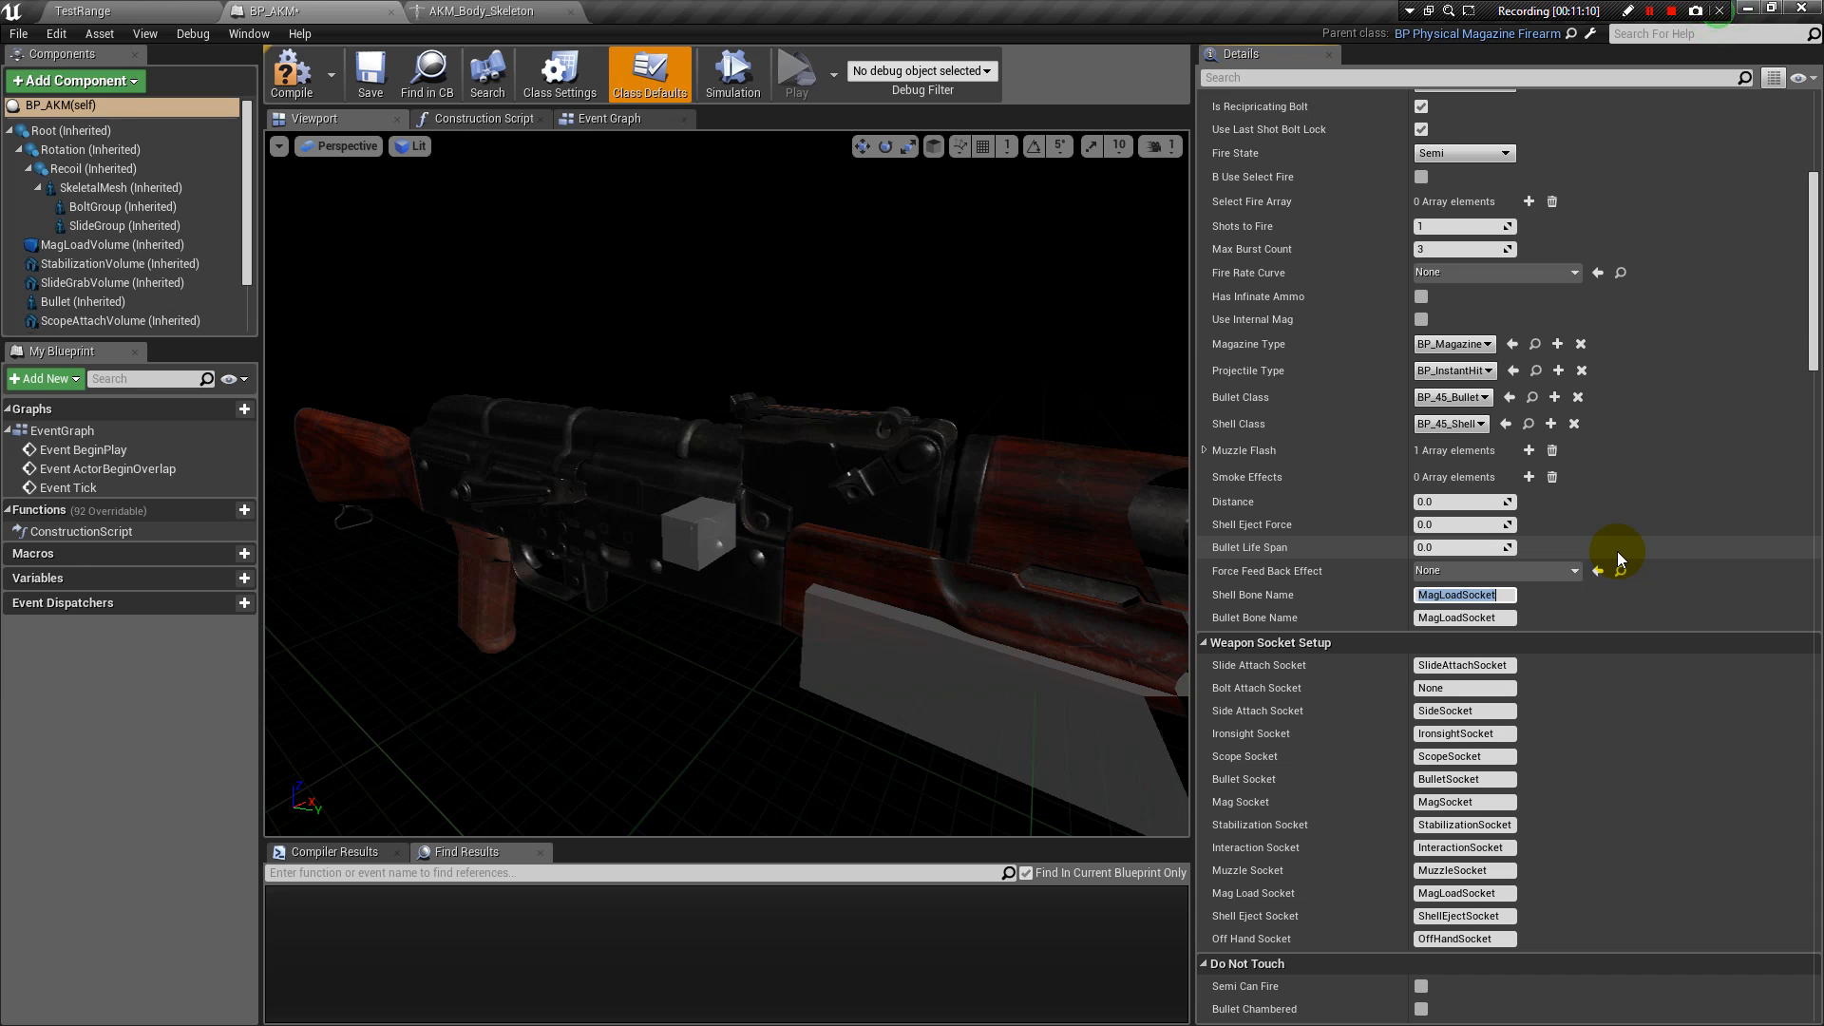
{"action": "type", "text": "WPN_7"}
{"action": "type", "text": "_62x39_Shell"}
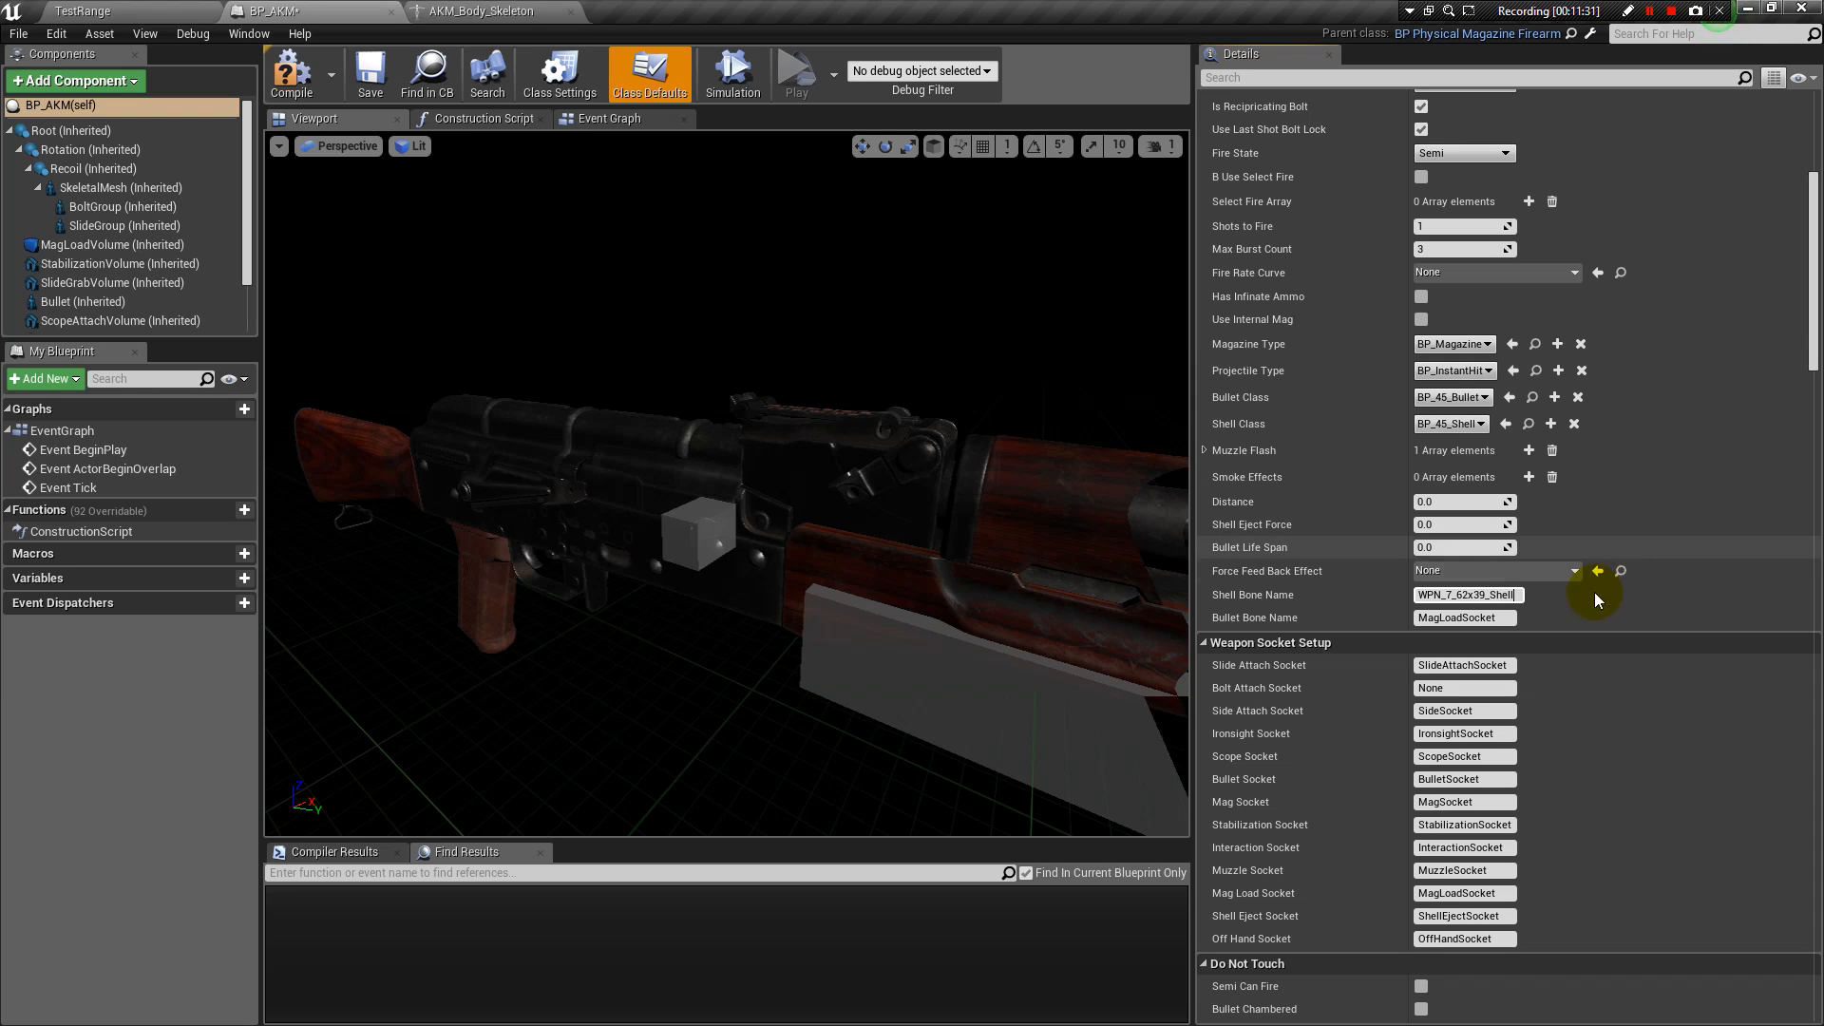
Set Bullet Bone Name to WPN_7_62x39_Bullet in the BP_AKM class defaults.
{"action": "left_click", "coordinate": [1515, 618]}
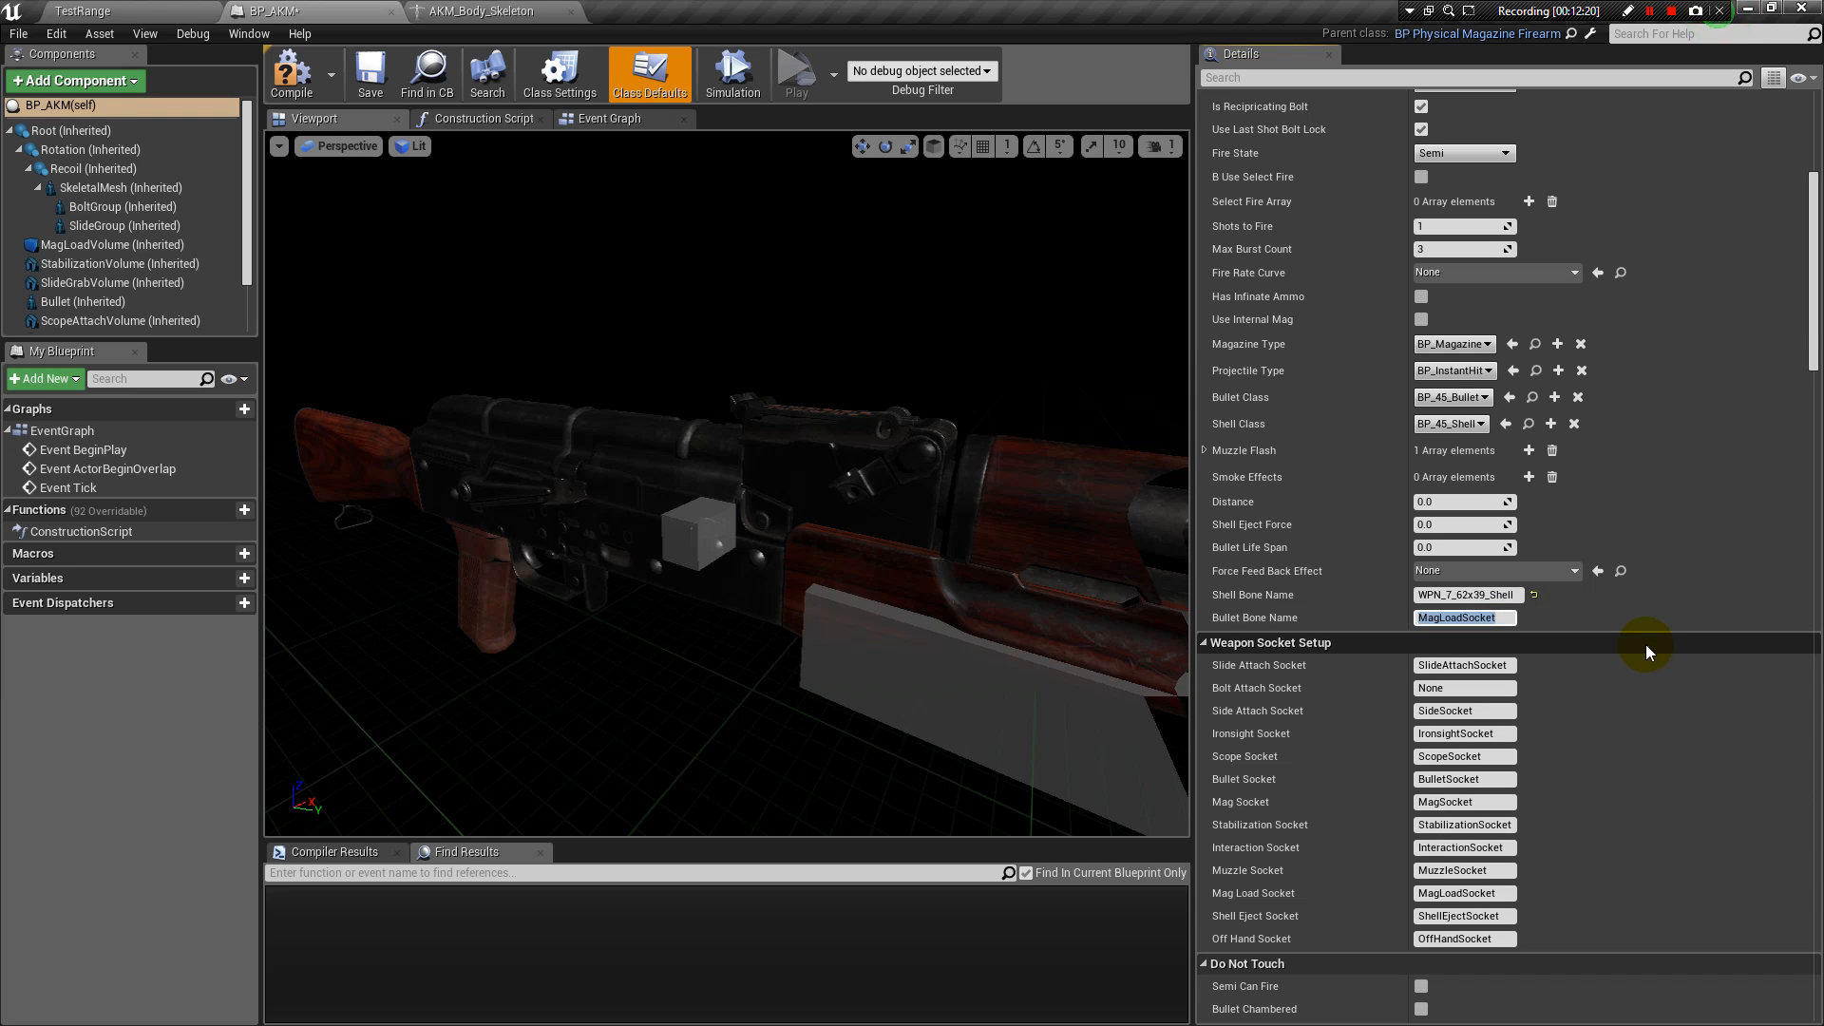
{"action": "type", "text": "Wp"}
{"action": "key", "text": "BackSpace"}
{"action": "type", "text": "PN"}
{"action": "type", "text": "39_Bullet"}
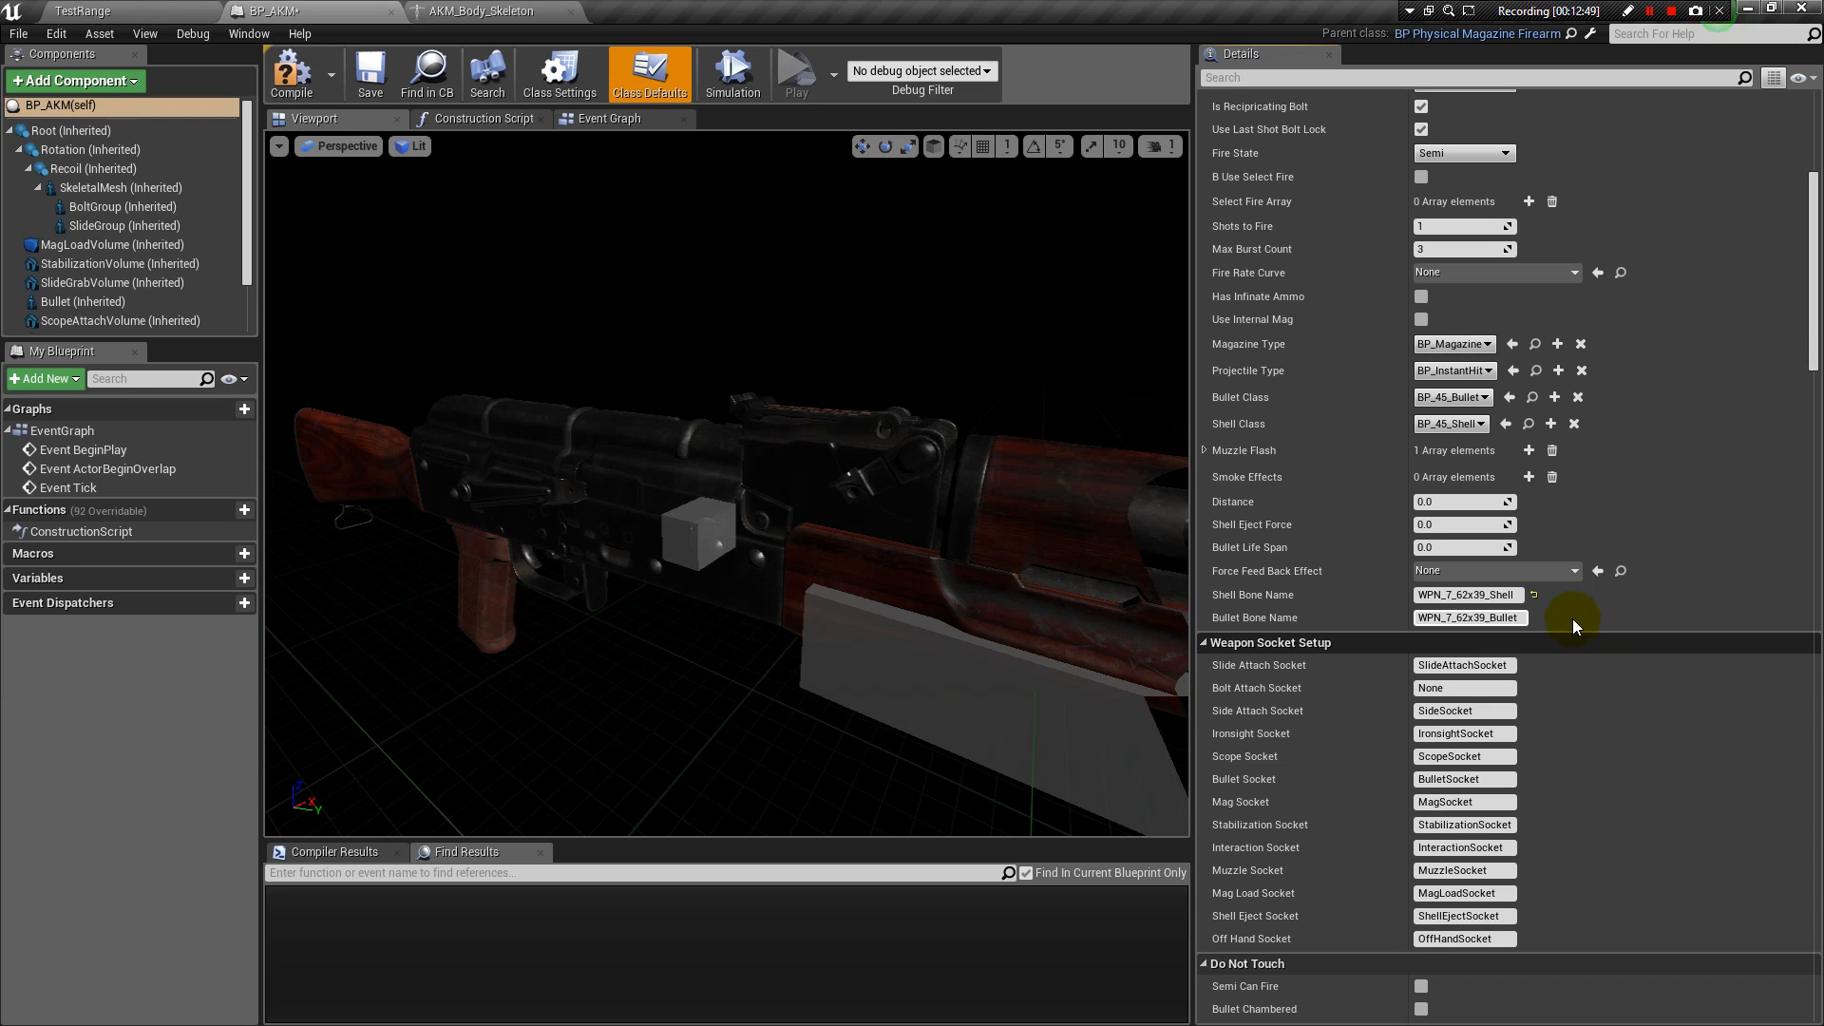
{"action": "left_click", "coordinate": [1524, 620]}
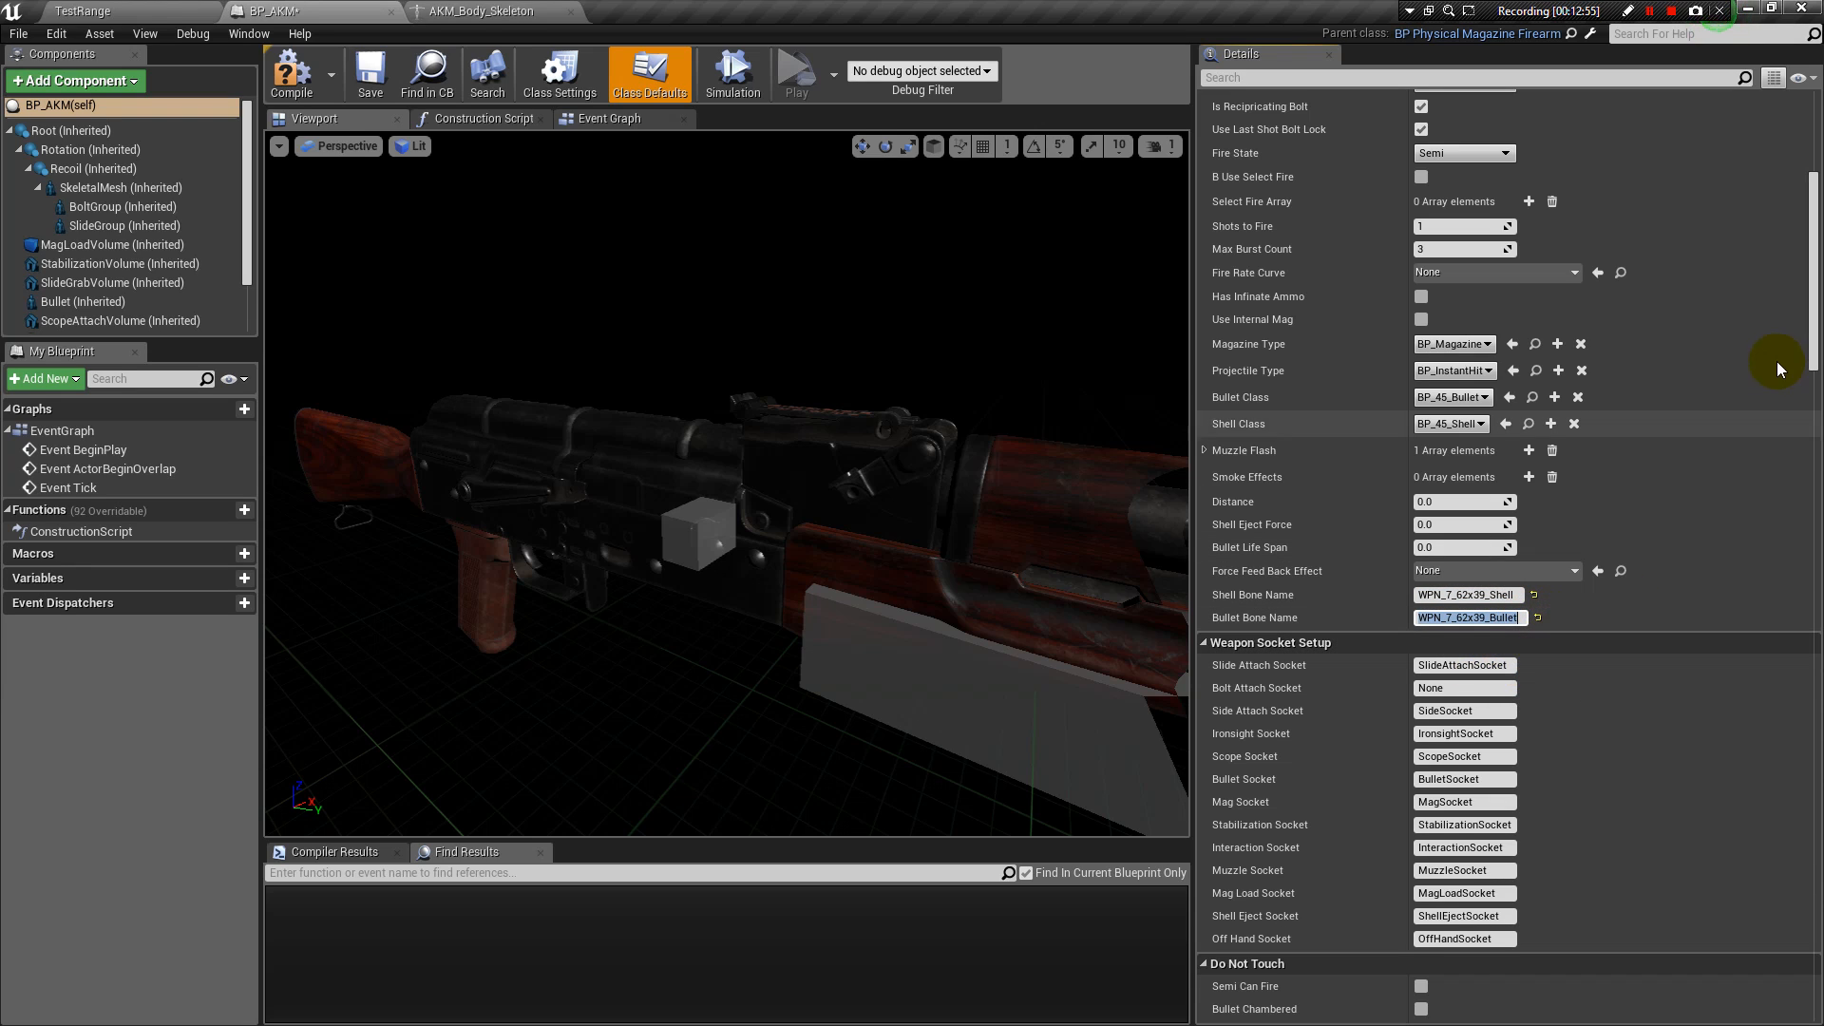
{"action": "left_click_drag", "start_coordinate": [1810, 283], "coordinate": [1811, 295]}
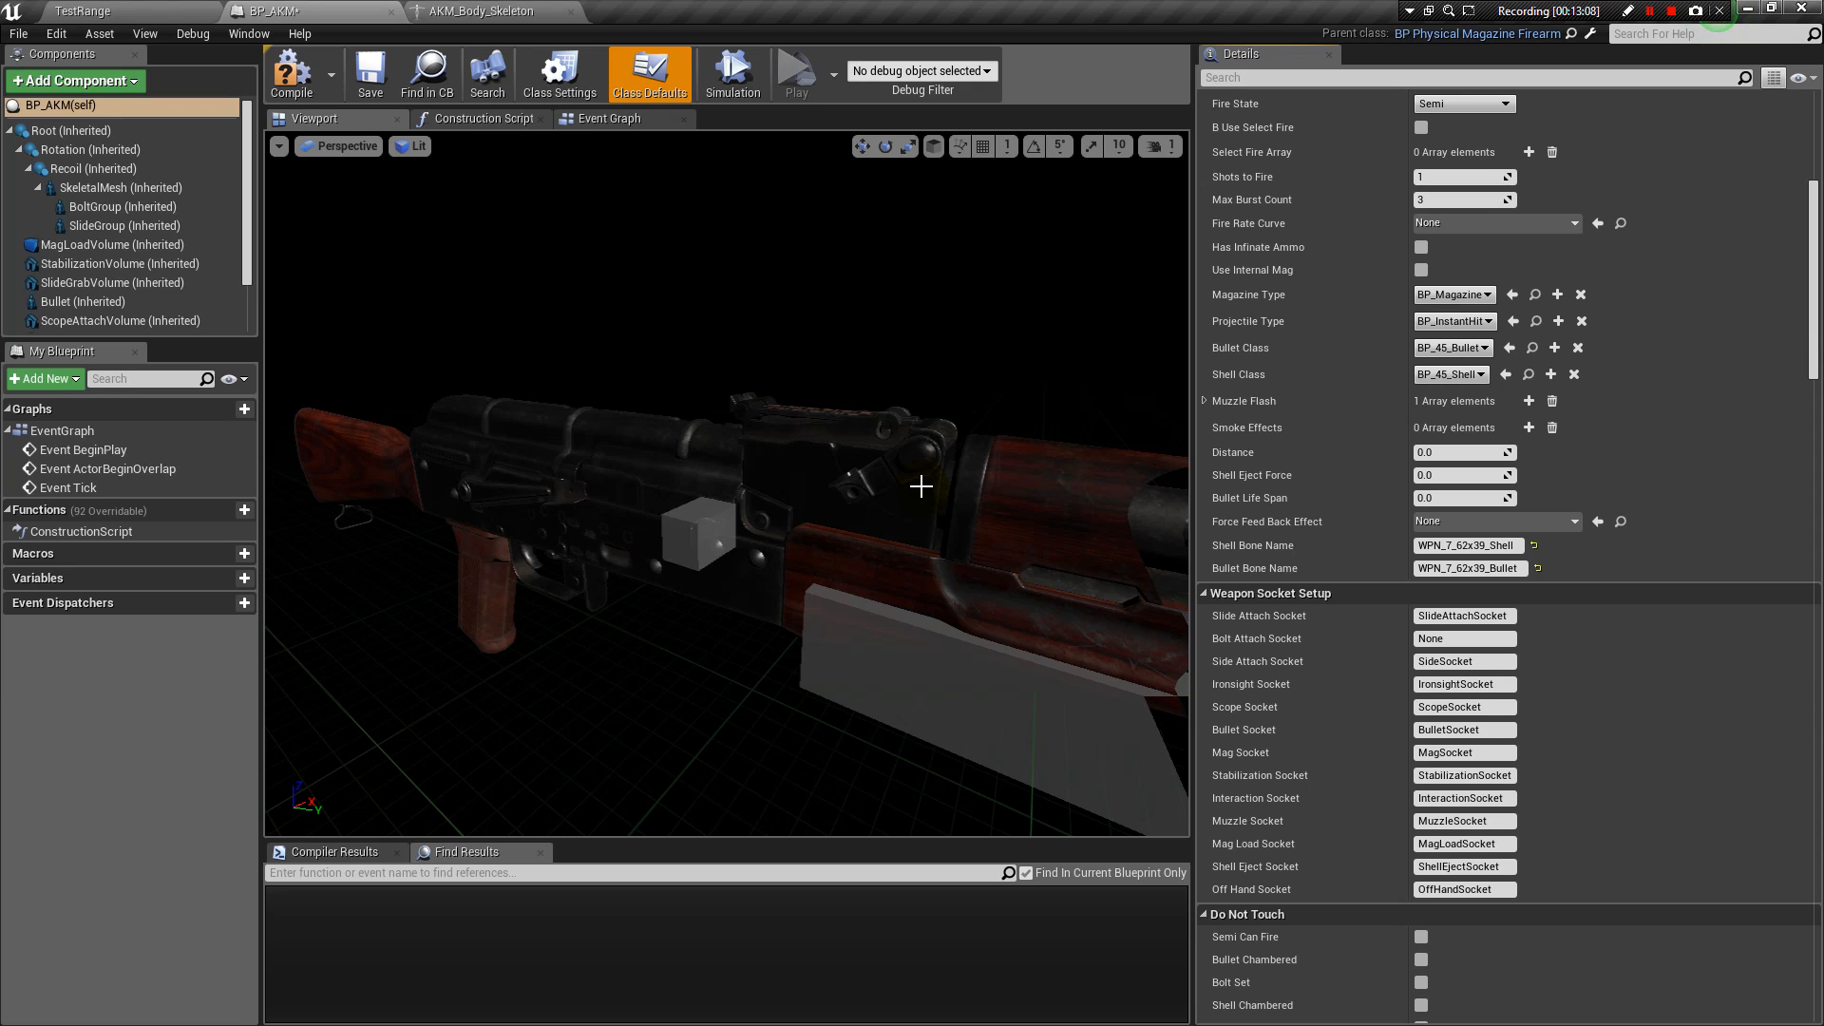
{"action": "left_click", "coordinate": [1488, 297]}
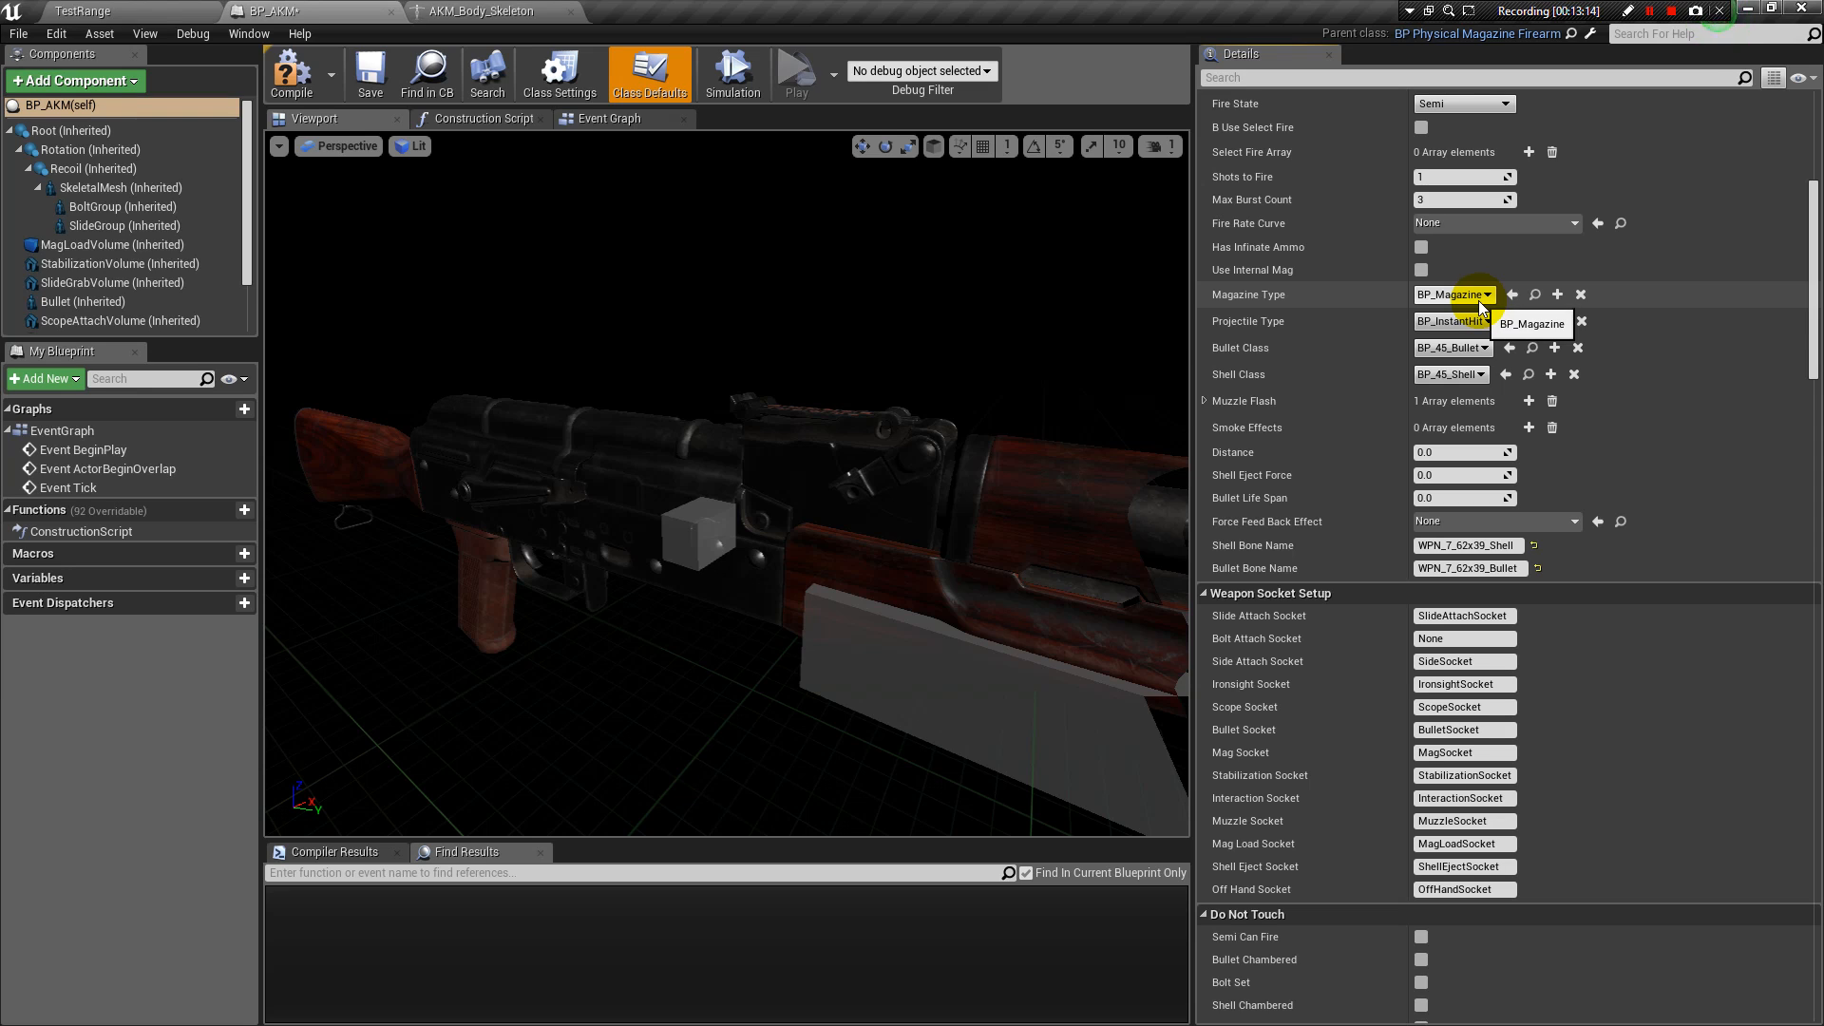
{"action": "left_click_drag", "start_coordinate": [1812, 251], "coordinate": [1813, 245]}
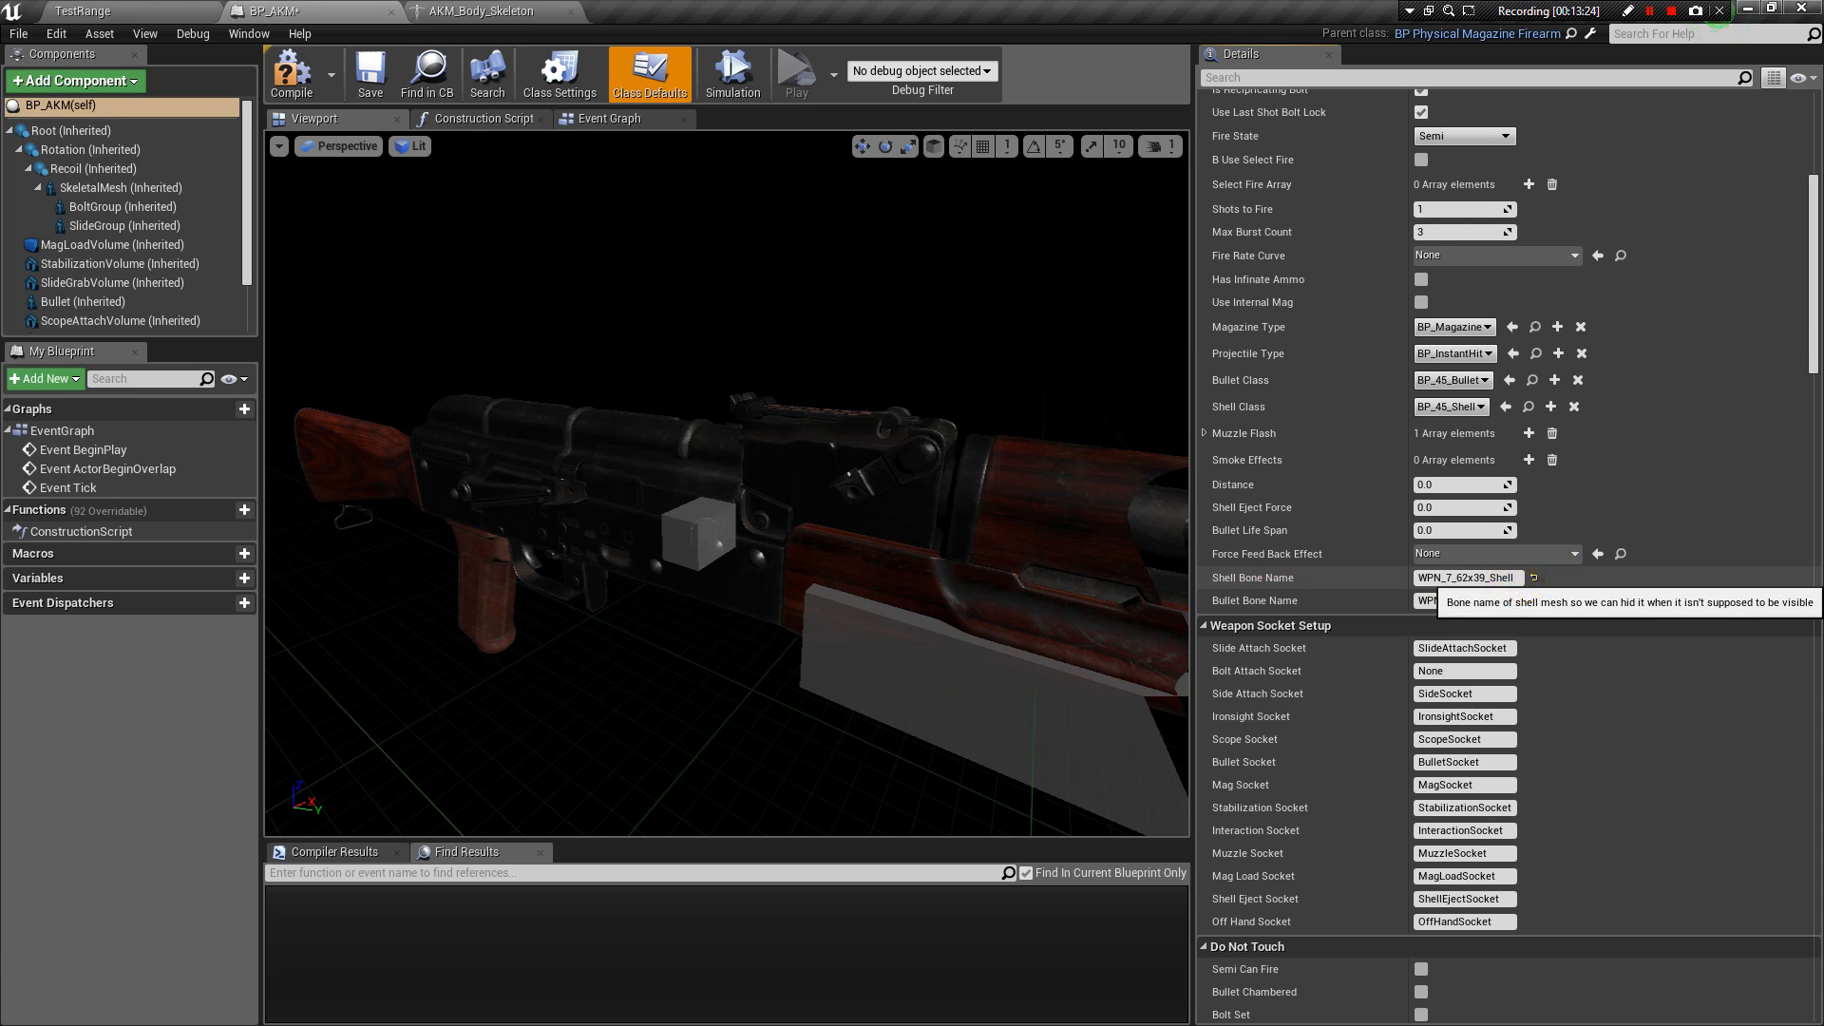
Compare the shell and bullet bones in the detached AKM_Bullet_Skeleton window with the bone names entered in BP_AKM.
{"action": "left_click_drag", "start_coordinate": [1823, 202], "coordinate": [711, 207]}
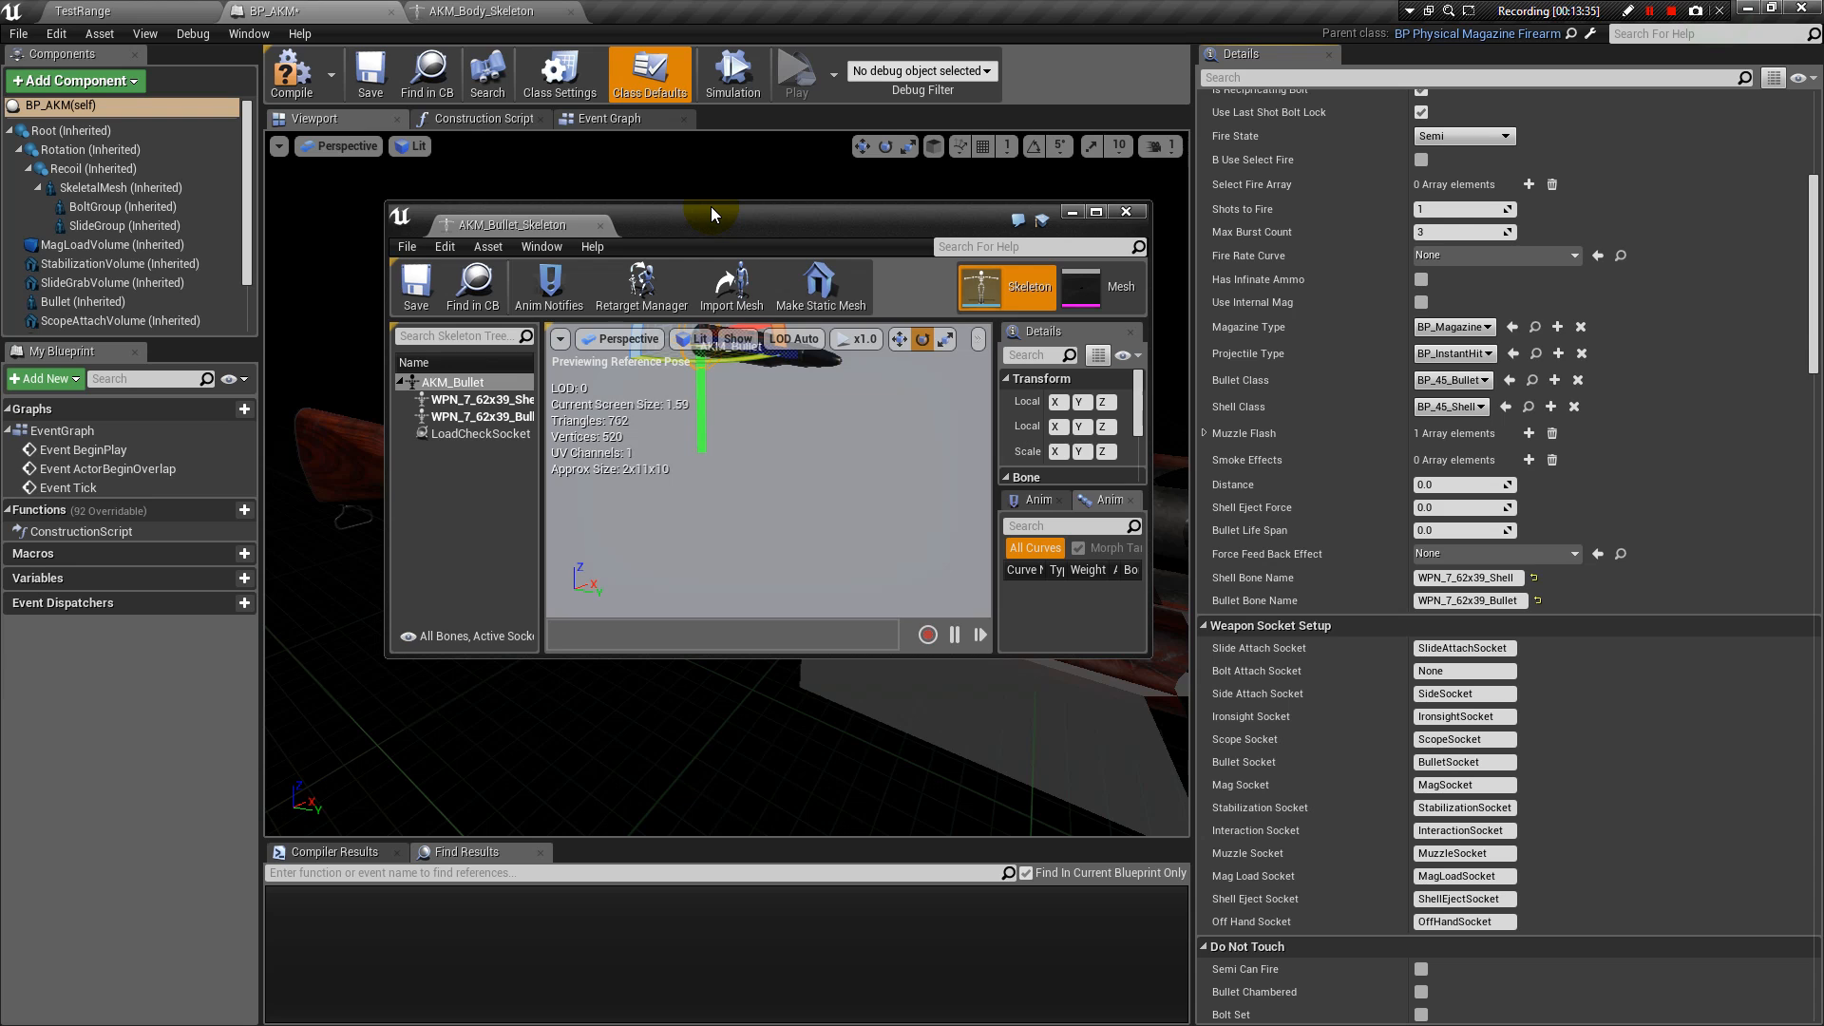
{"action": "left_click_drag", "start_coordinate": [715, 211], "coordinate": [1823, 227]}
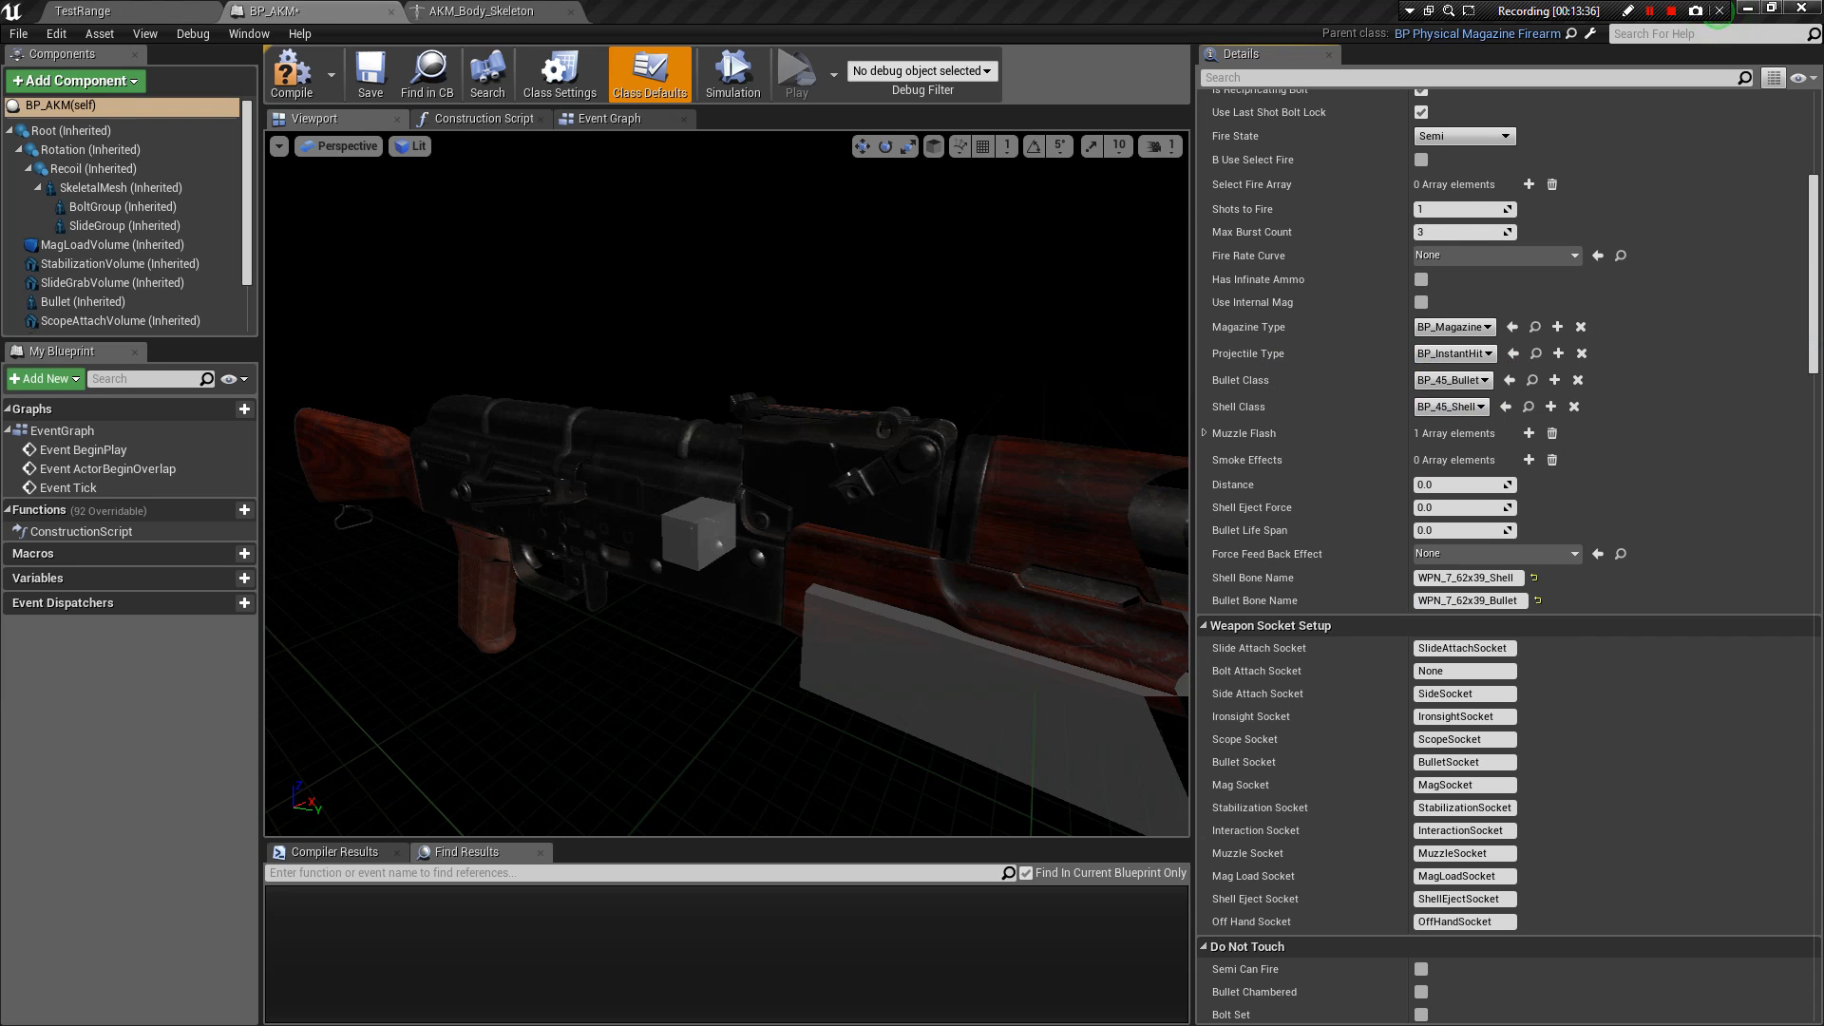
{"action": "left_click_drag", "start_coordinate": [1604, 361], "coordinate": [711, 304]}
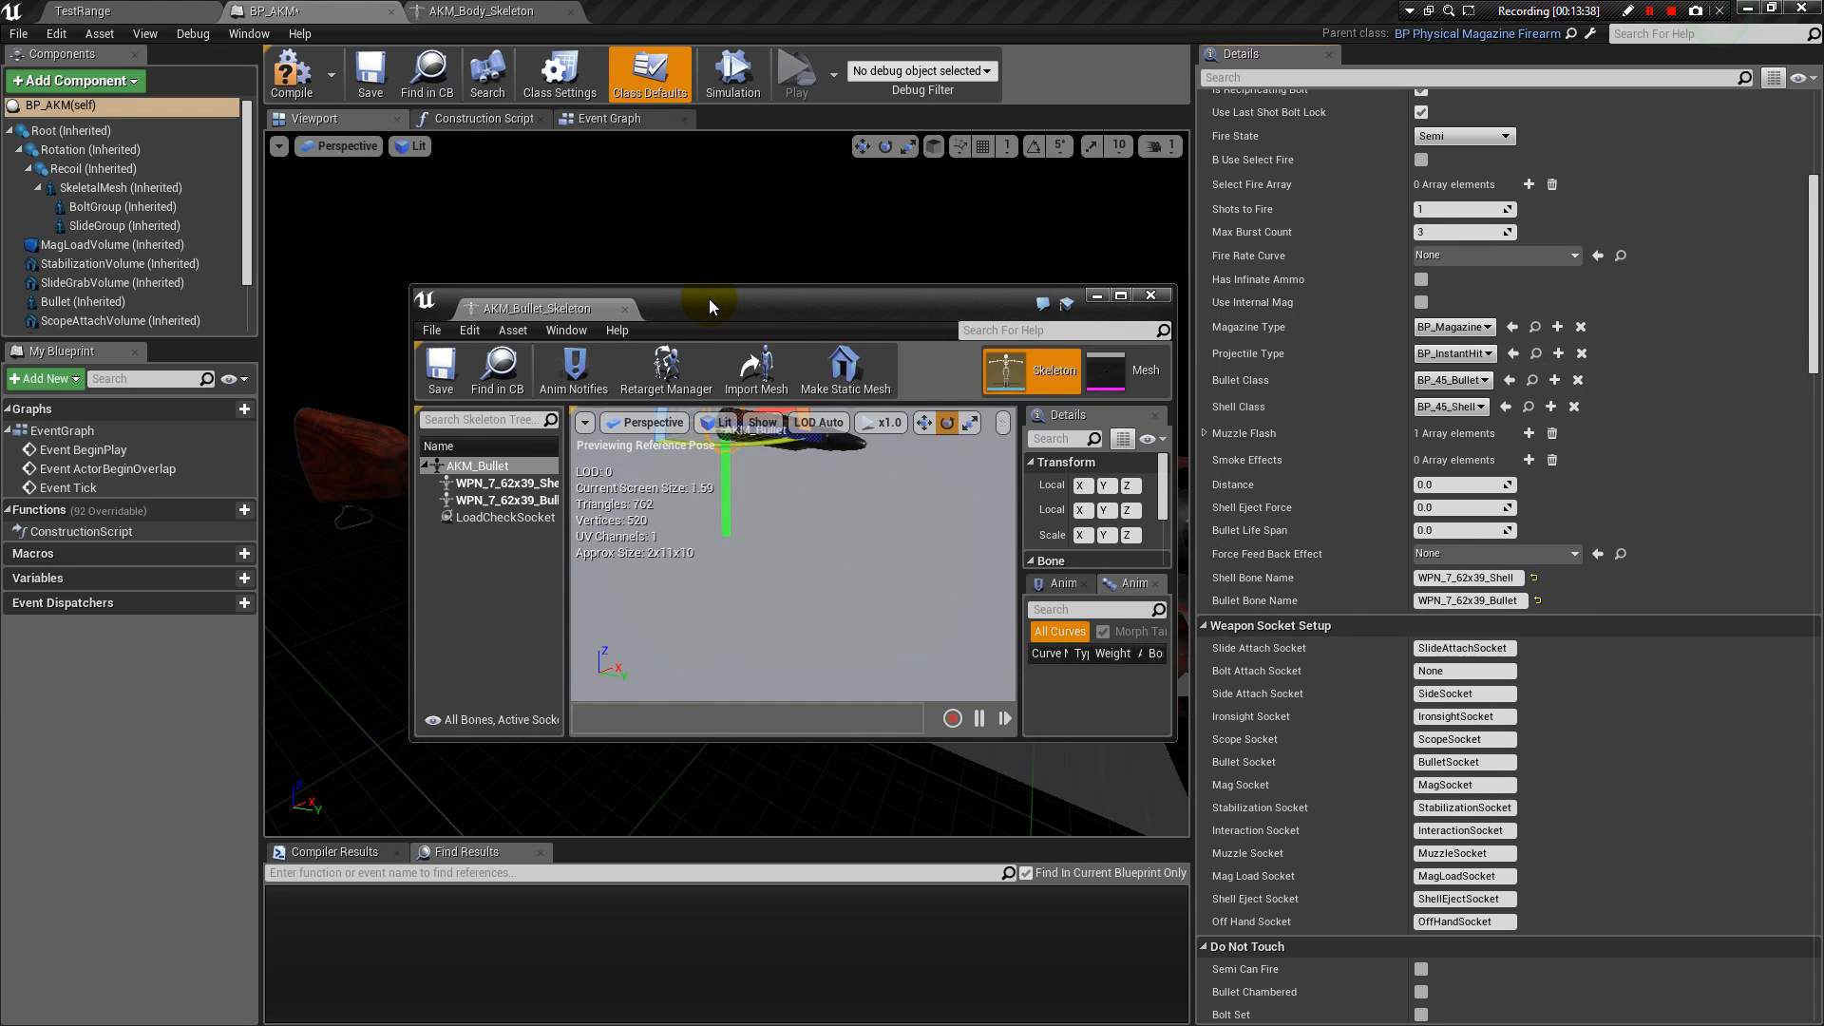
{"action": "left_click_drag", "start_coordinate": [564, 564], "coordinate": [623, 564]}
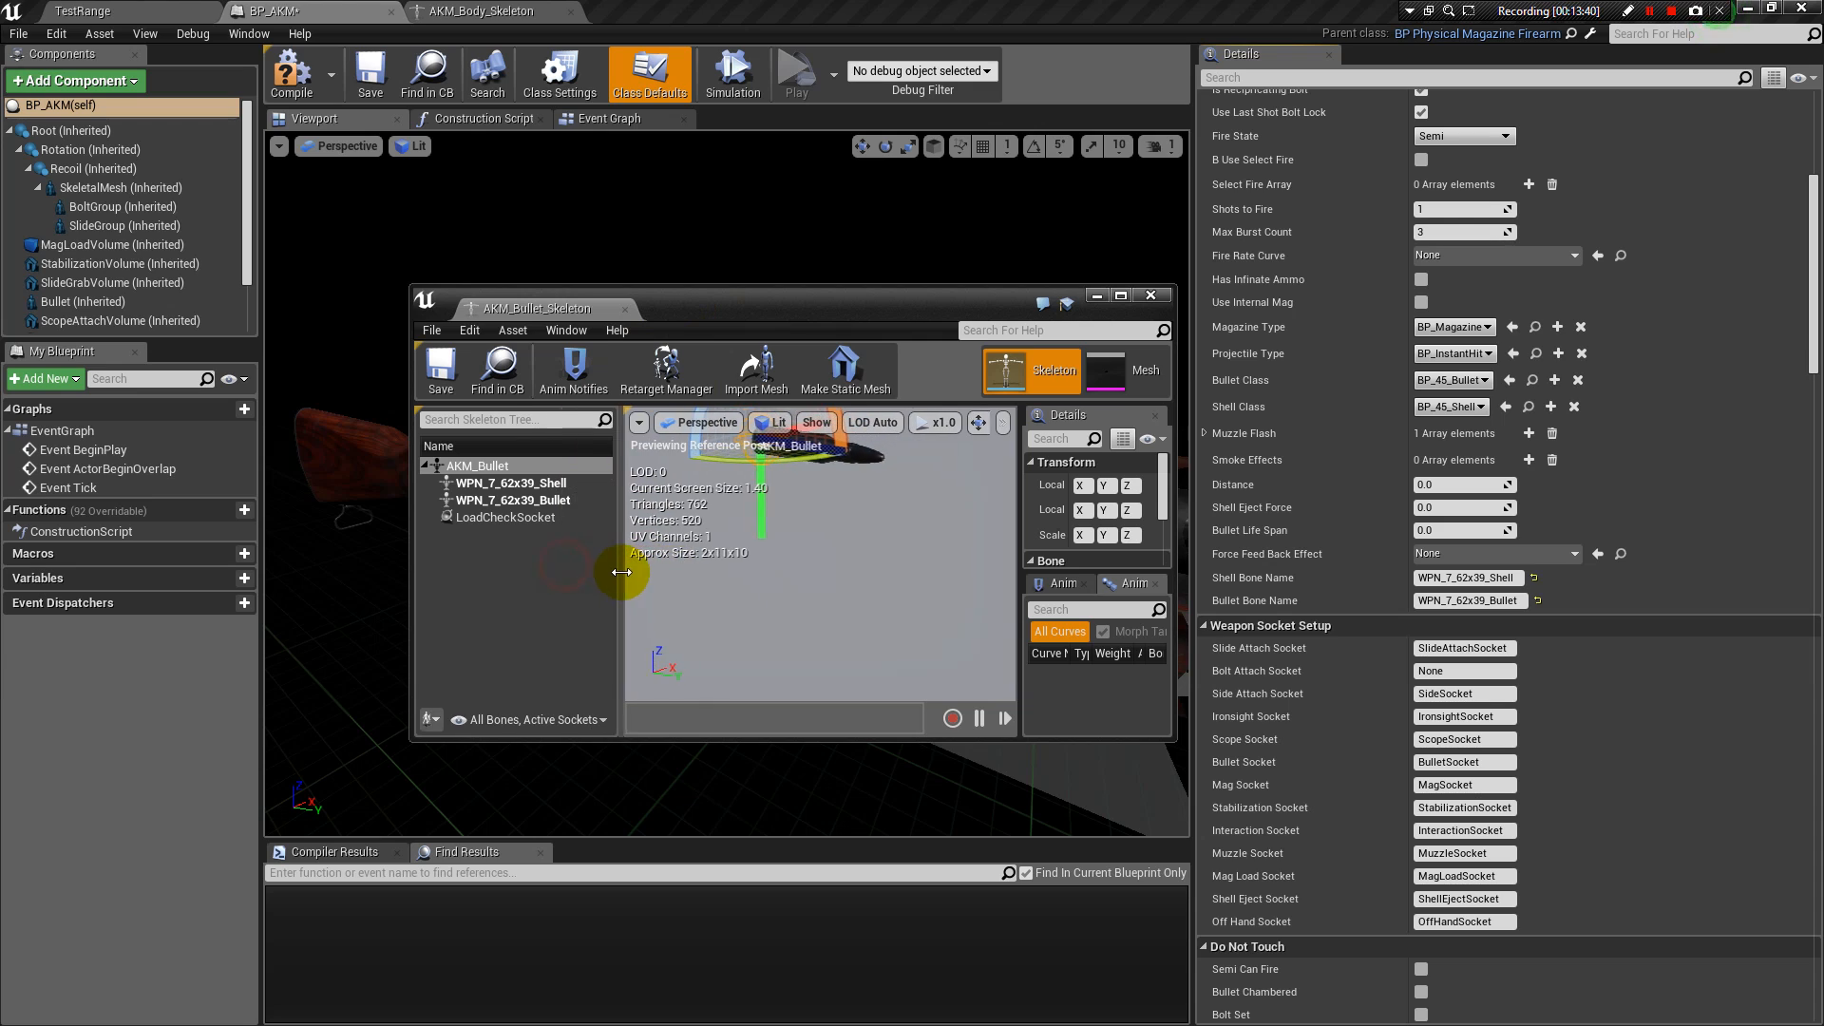
{"action": "left_click", "coordinate": [570, 485]}
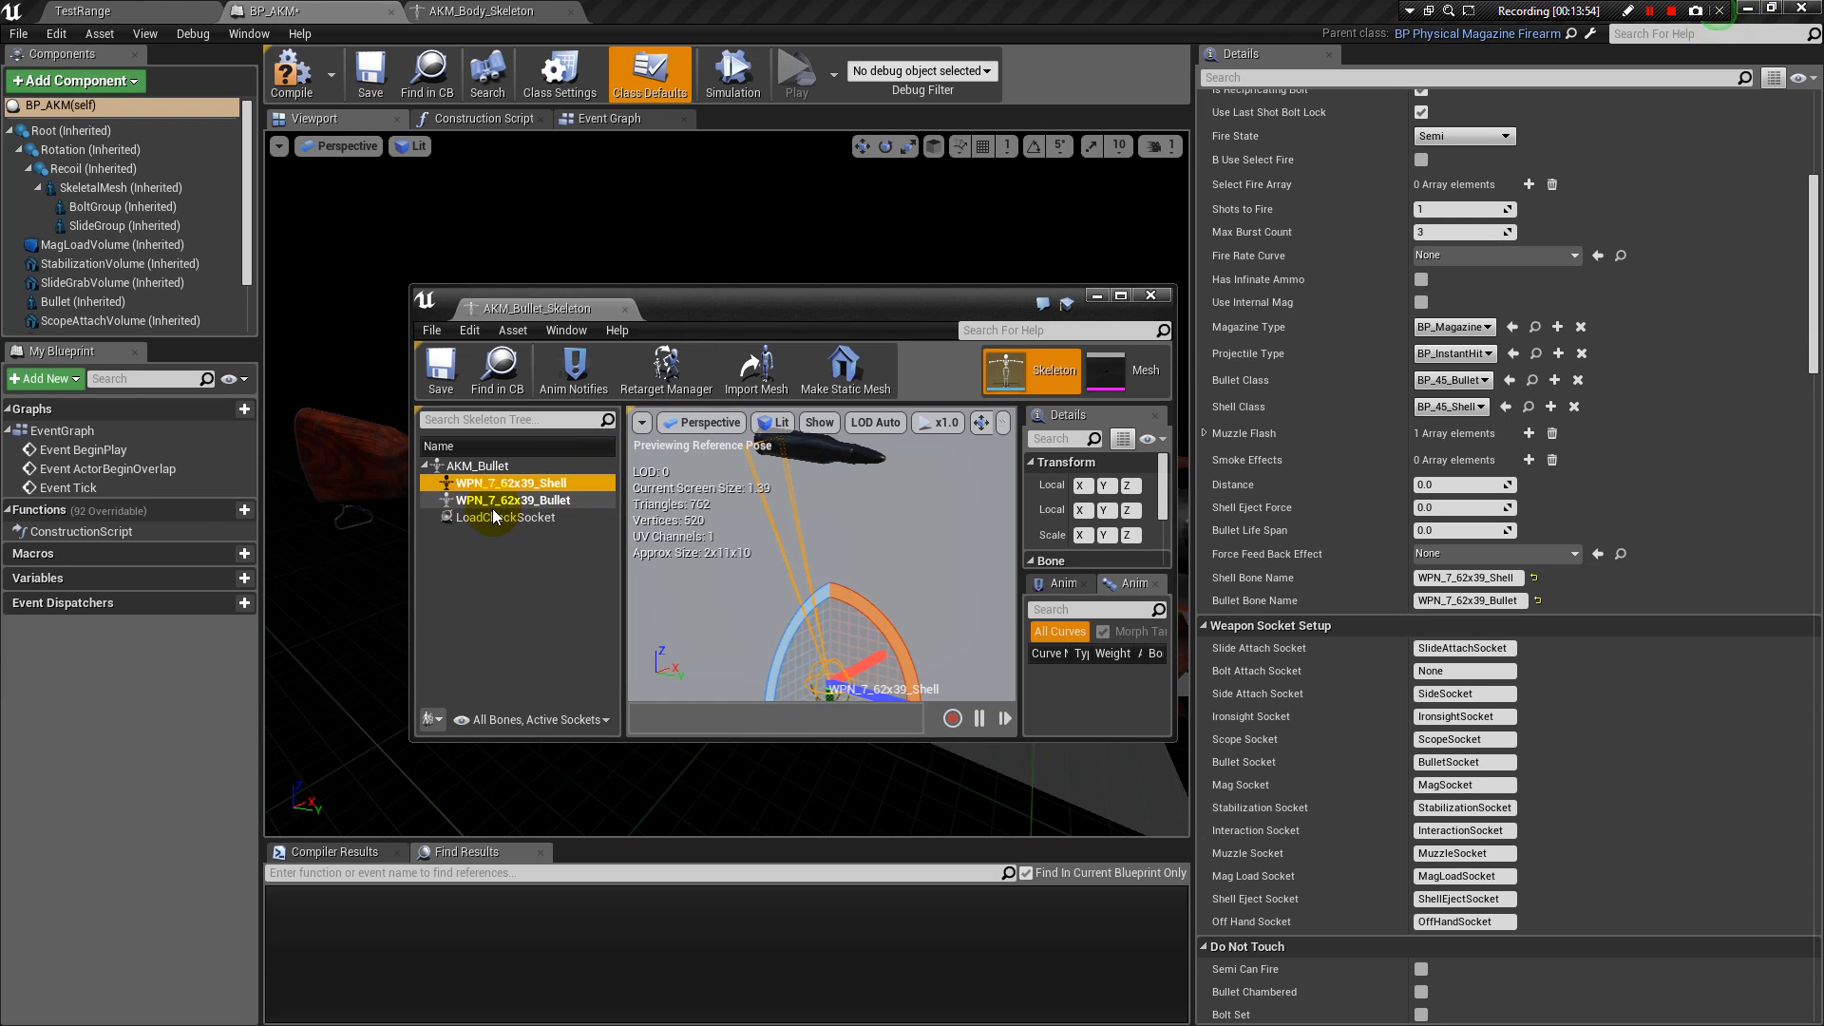
{"action": "left_click", "coordinate": [525, 502]}
{"action": "left_click", "coordinate": [540, 485]}
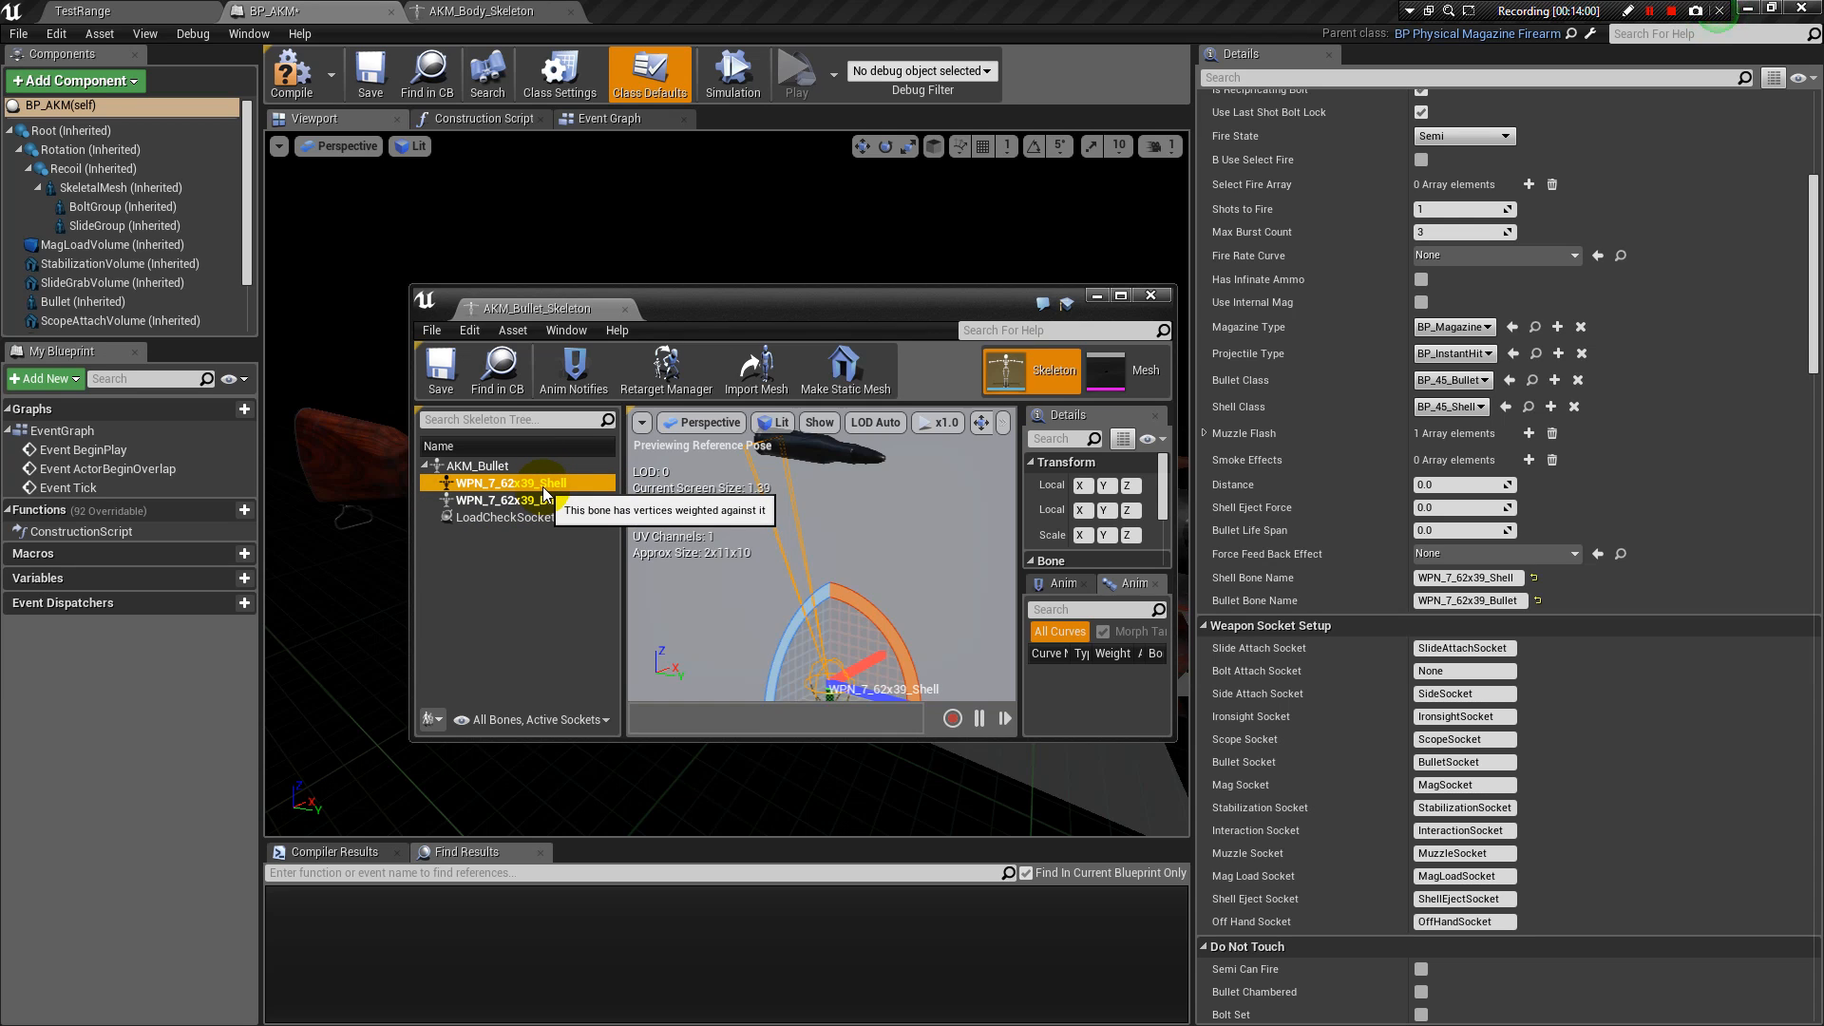
{"action": "left_click_drag", "start_coordinate": [721, 310], "coordinate": [504, 269]}
{"action": "left_click", "coordinate": [476, 462]}
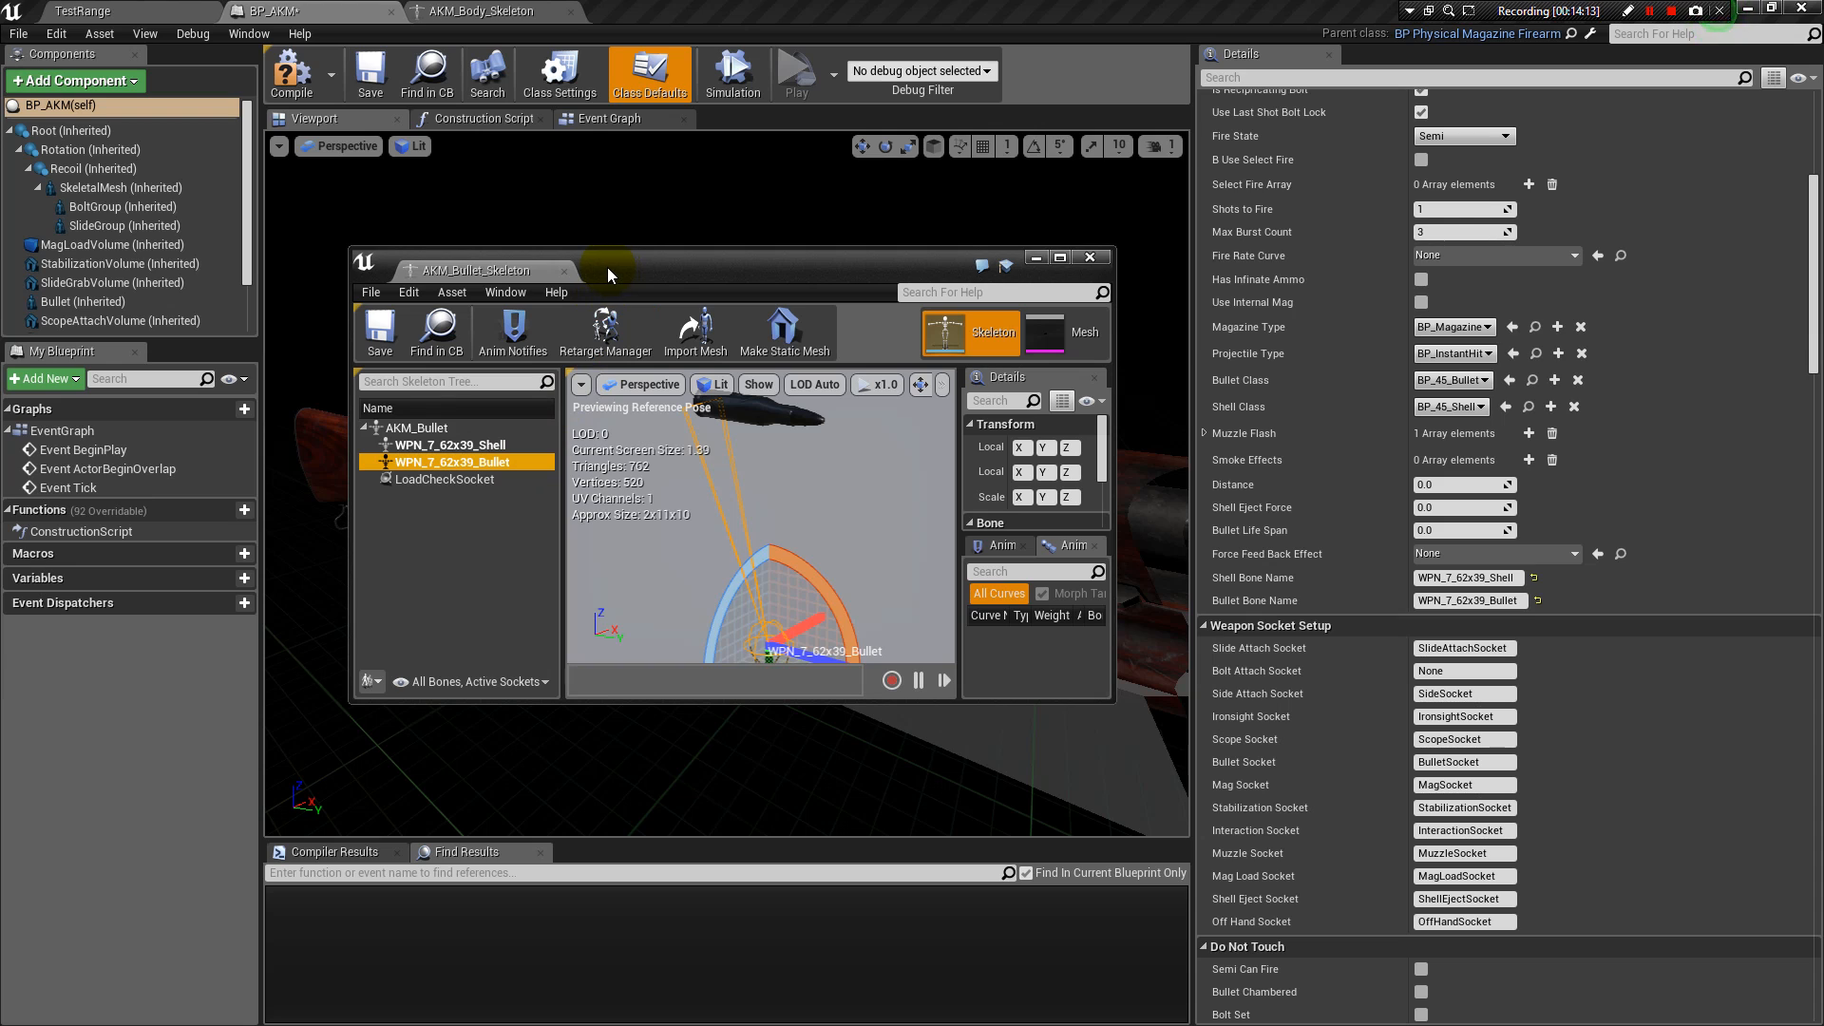
{"action": "left_click_drag", "start_coordinate": [607, 266], "coordinate": [1823, 181]}
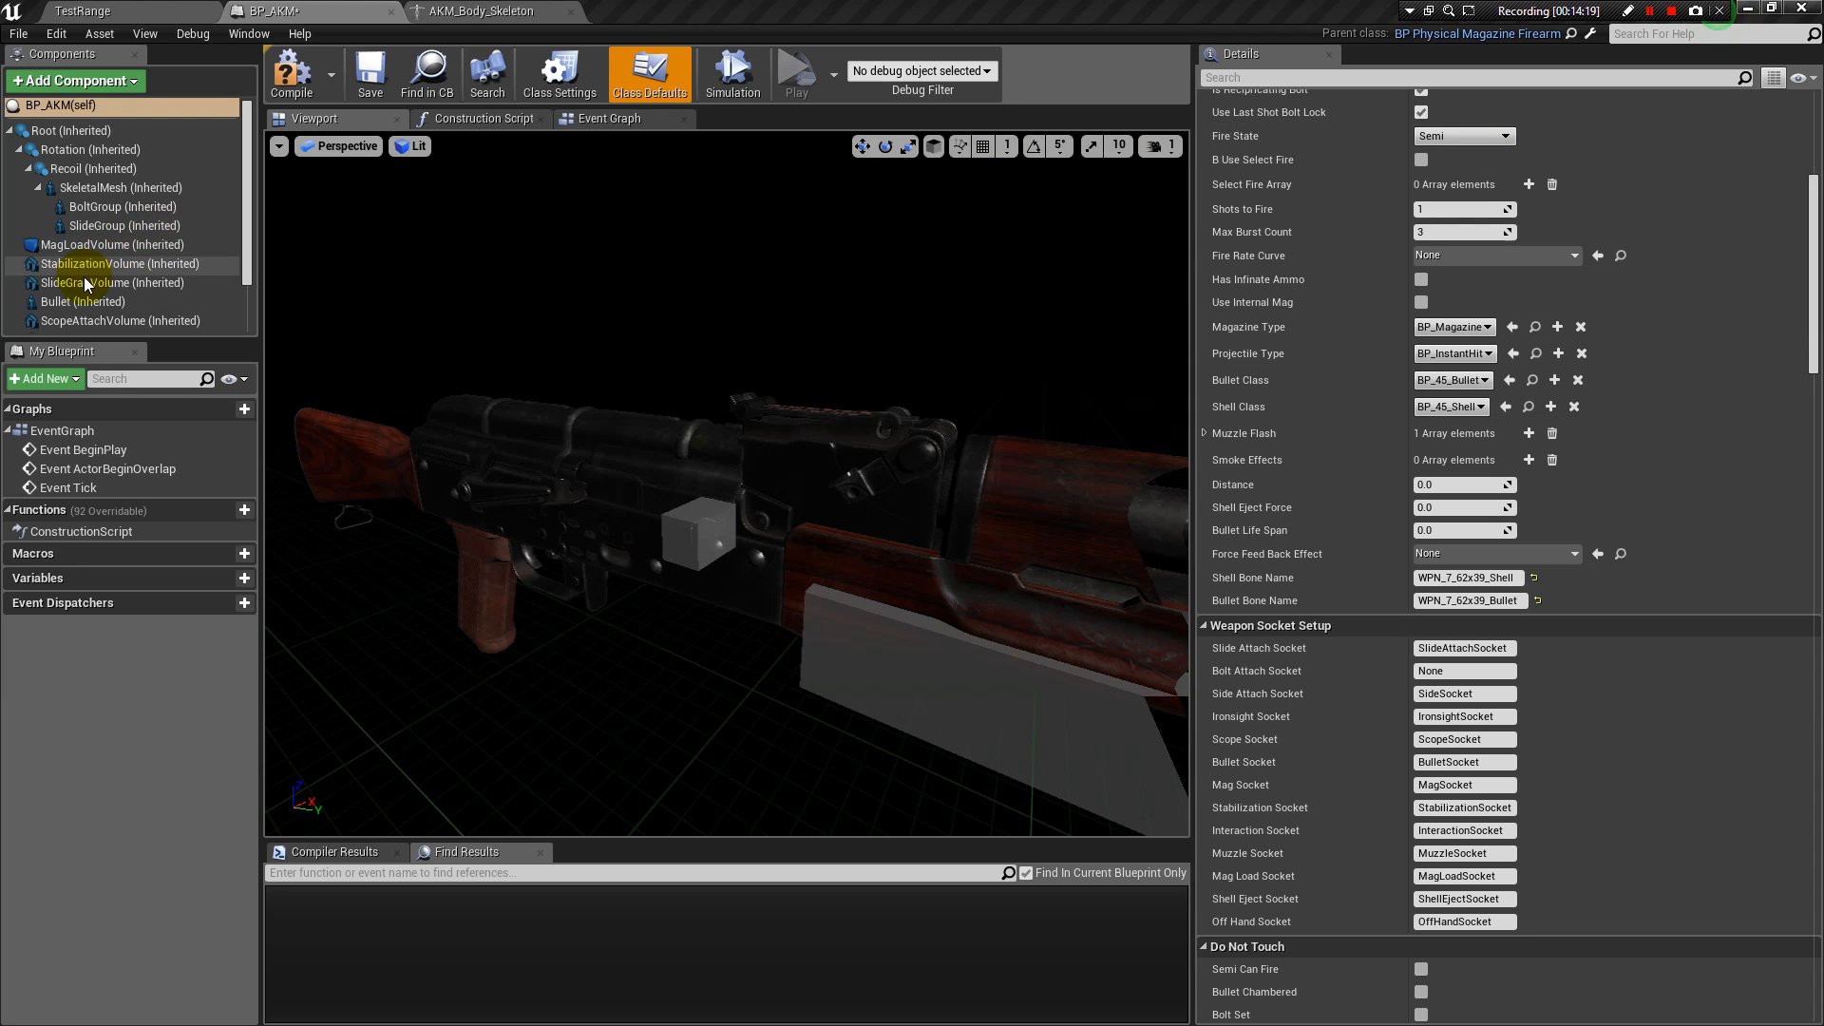
Inspect ScopeAttachVolume's position on the rifle and review its collision, lighting and rendering settings.
{"action": "left_click", "coordinate": [82, 301]}
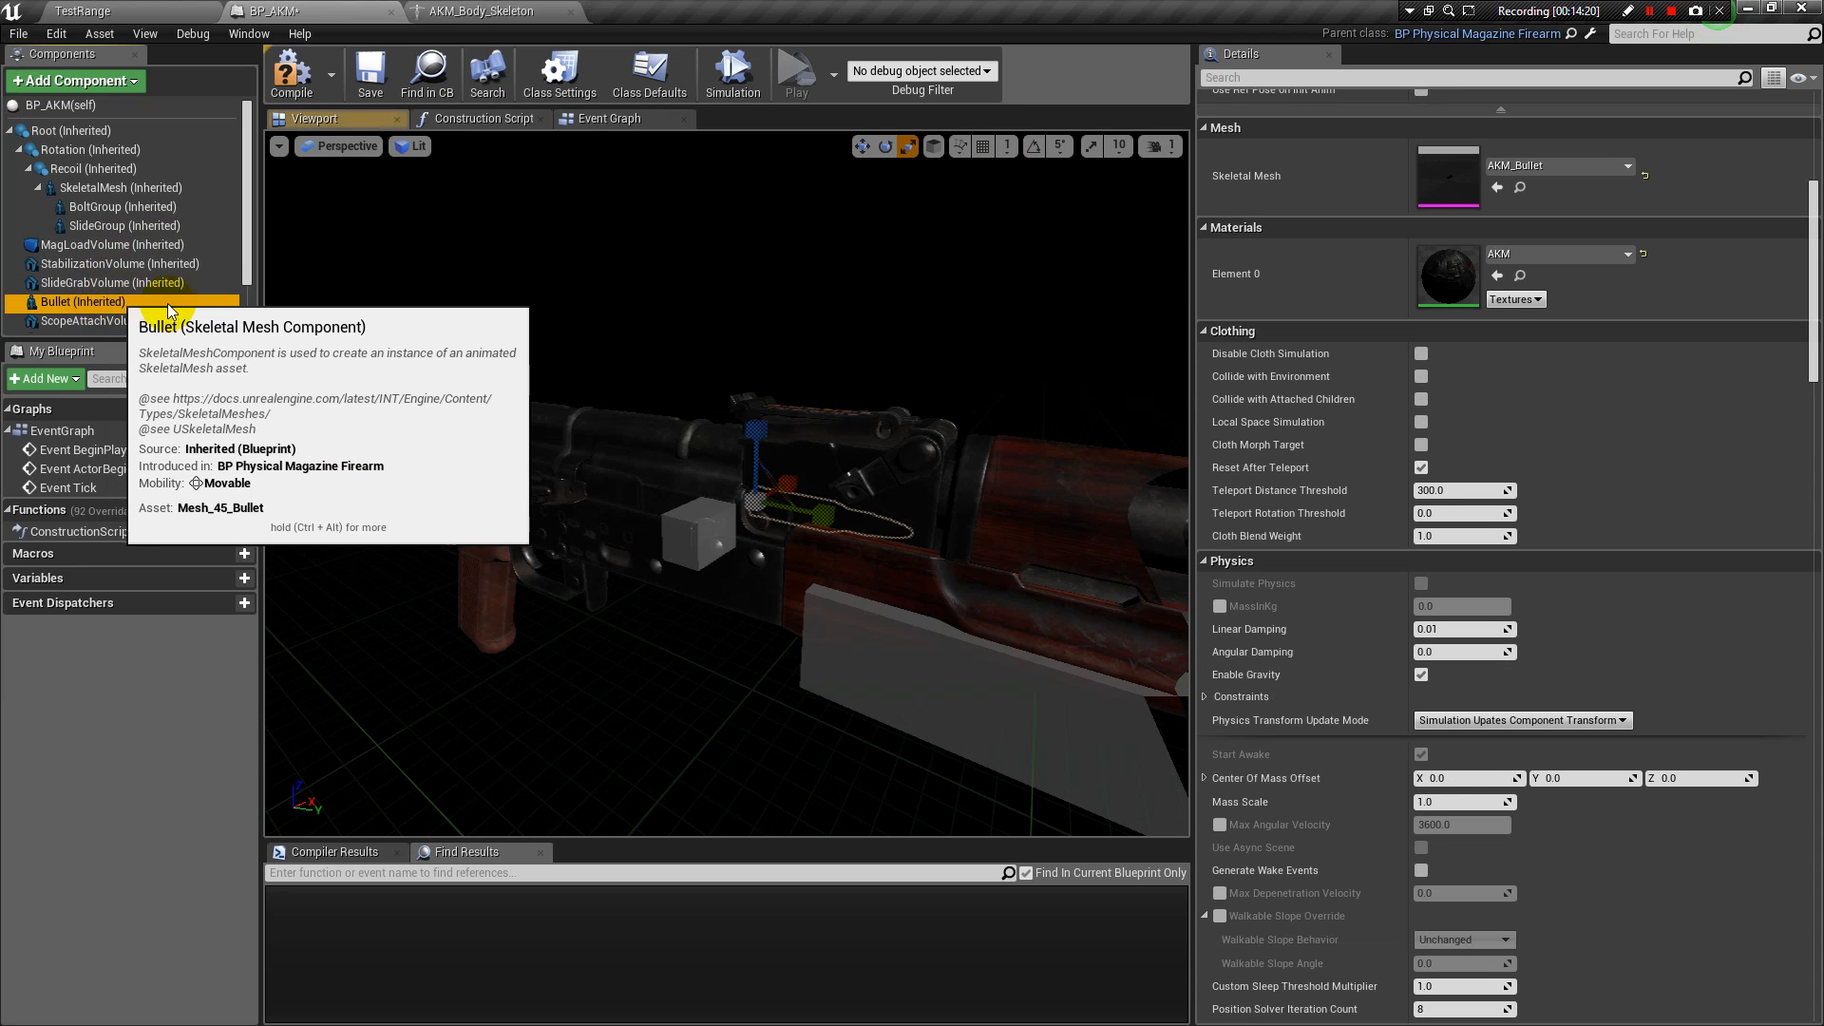
{"action": "left_click", "coordinate": [114, 322]}
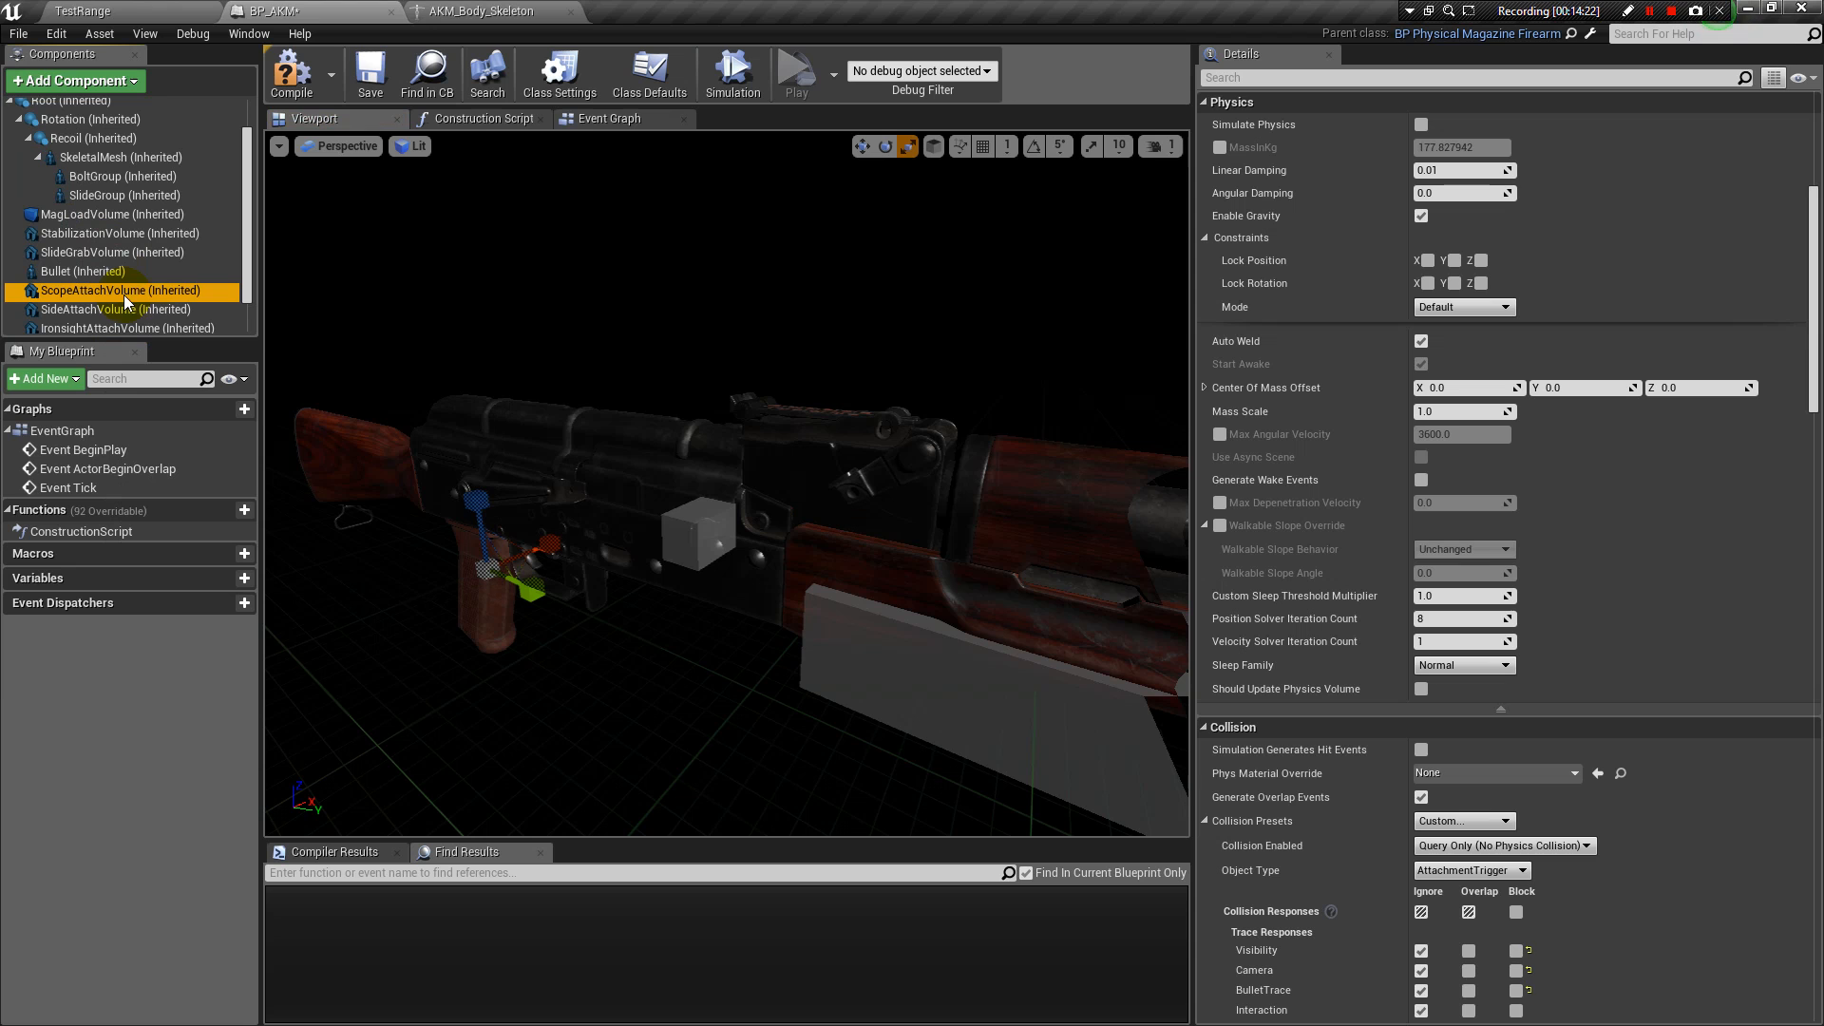
{"action": "left_click_drag", "start_coordinate": [544, 359], "coordinate": [774, 409], "text": "alt"}
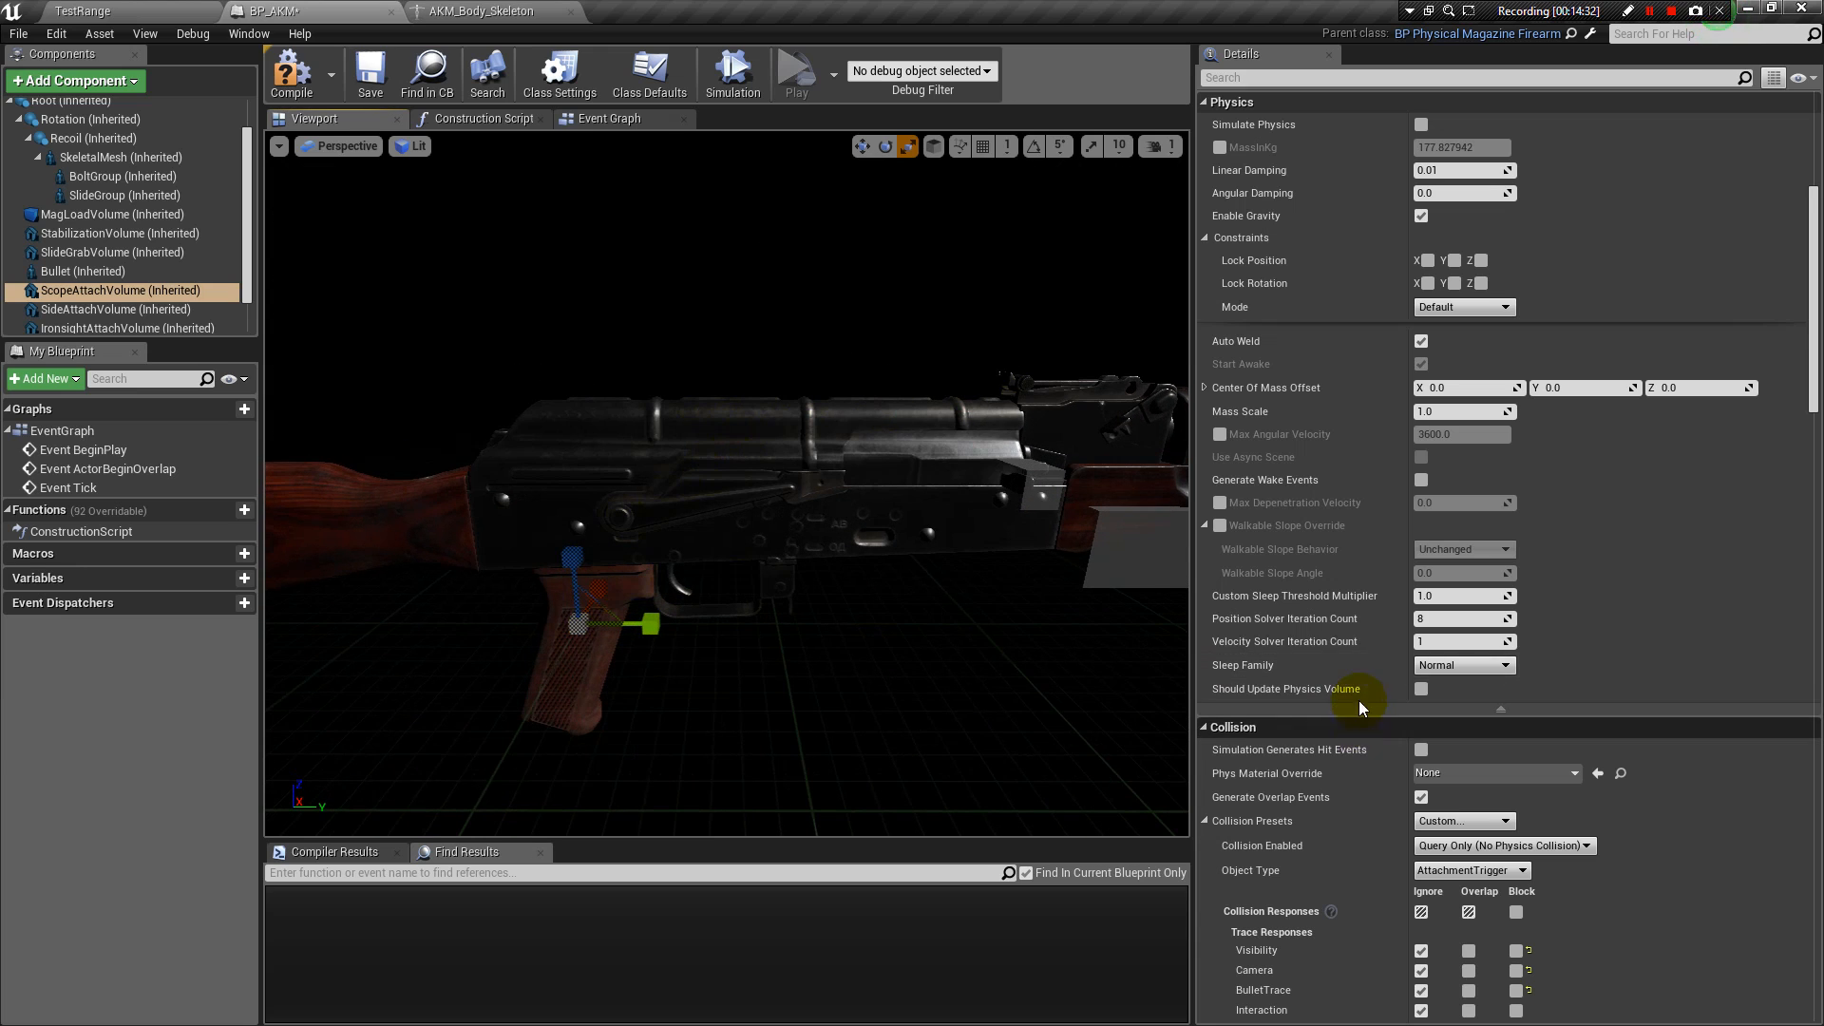
{"action": "scroll", "coordinate": [1435, 794], "scroll_direction": "down", "scroll_amount": 8}
{"action": "scroll", "coordinate": [1434, 804], "scroll_direction": "down", "scroll_amount": 19}
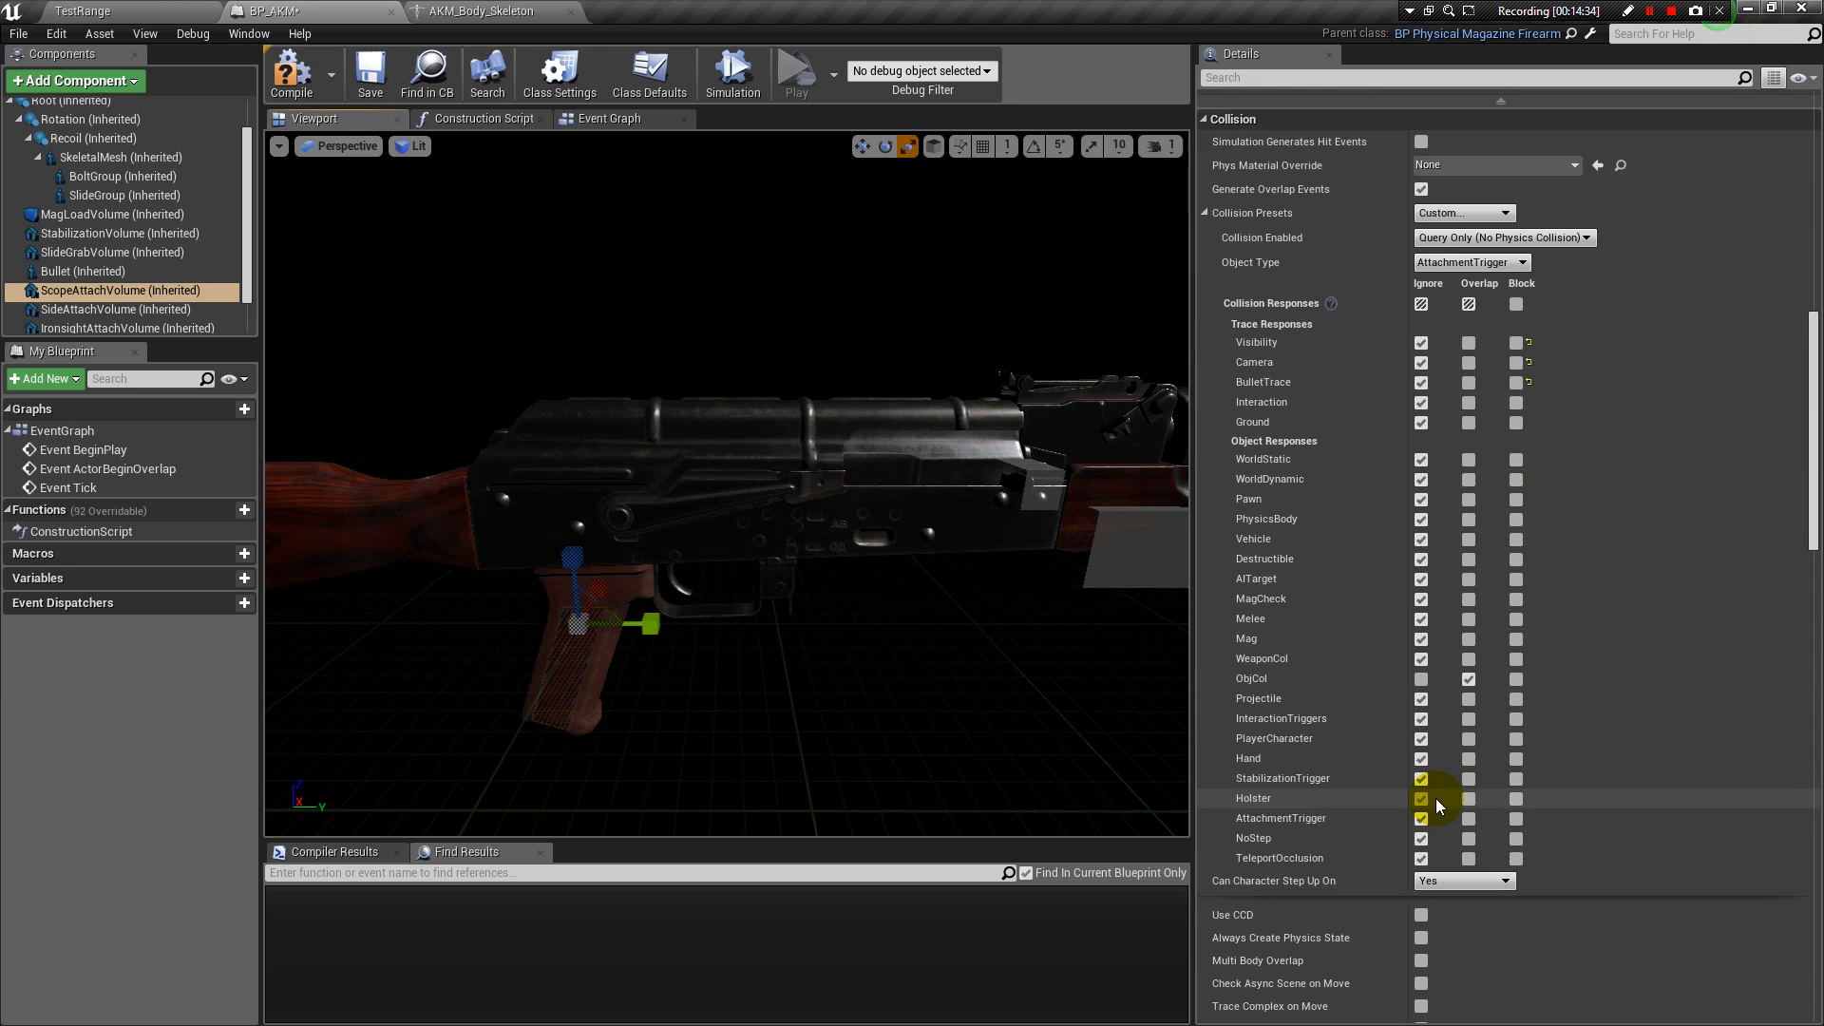
{"action": "scroll", "coordinate": [1435, 804], "scroll_direction": "down", "scroll_amount": 6}
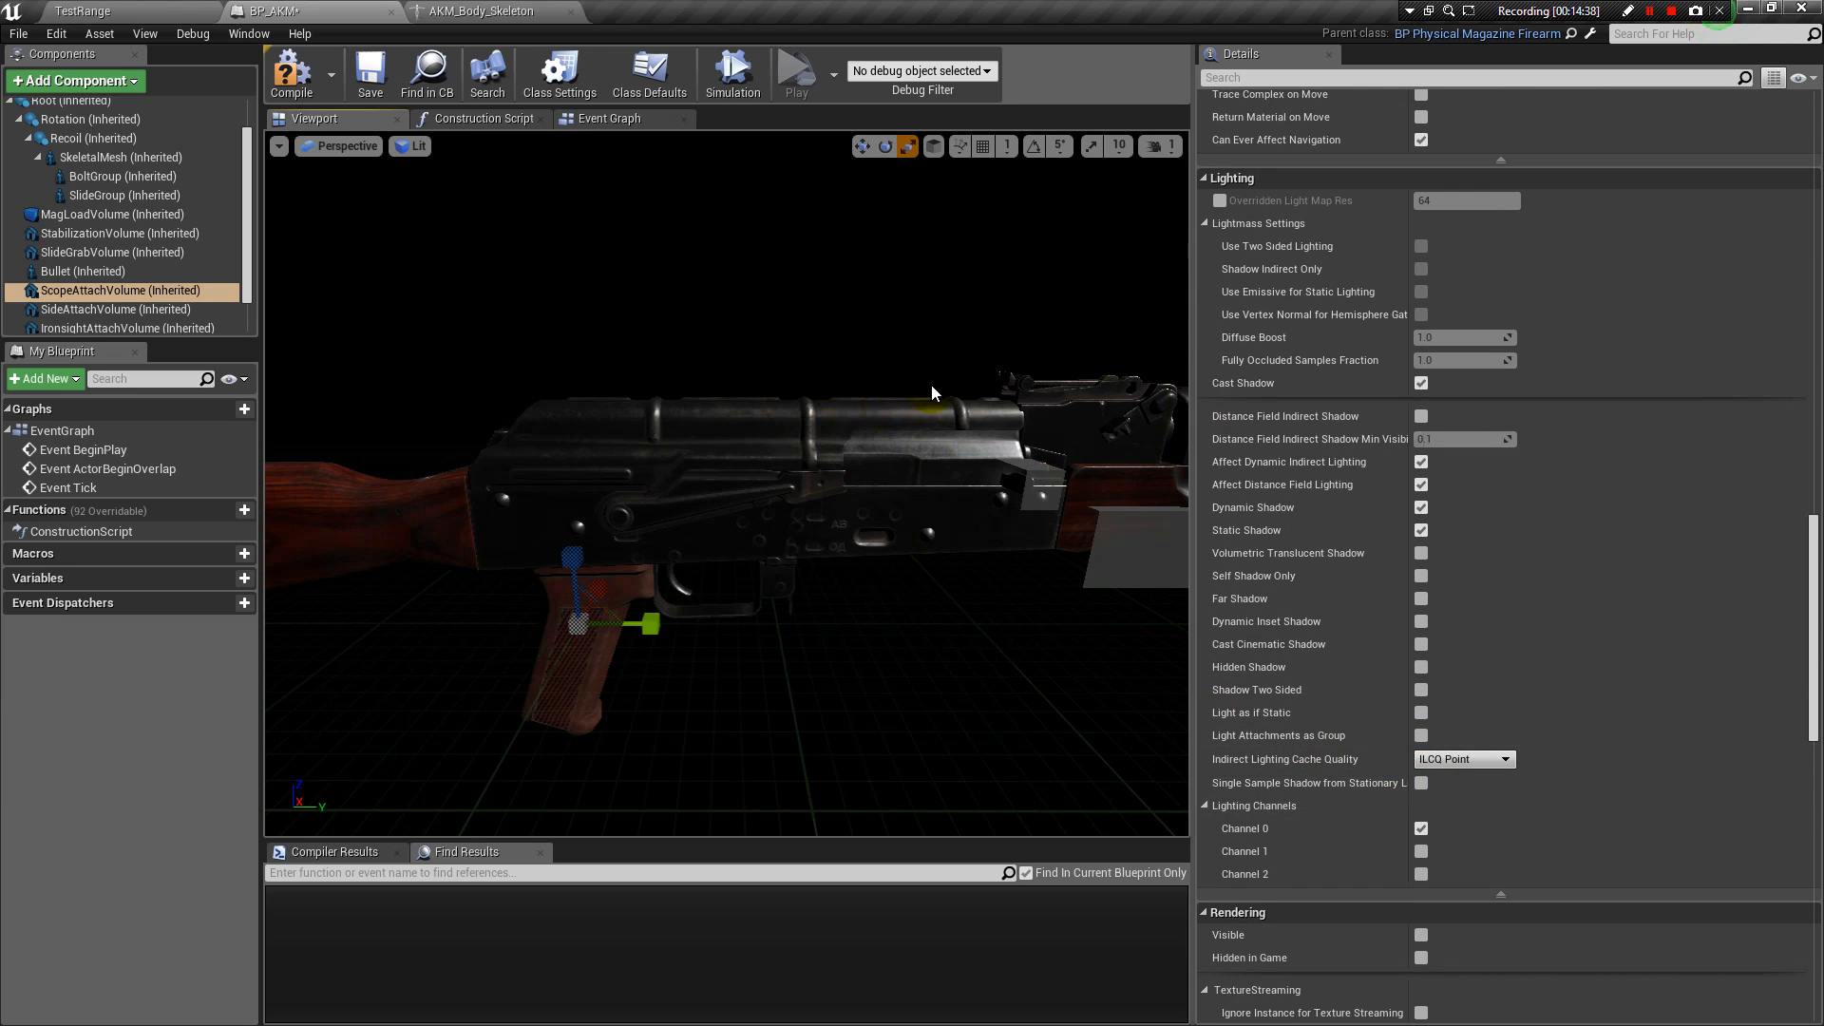
Make SideAttachVolume visible through its rendering settings.
{"action": "left_click", "coordinate": [96, 310]}
{"action": "scroll", "coordinate": [846, 305], "scroll_direction": "down", "scroll_amount": 5}
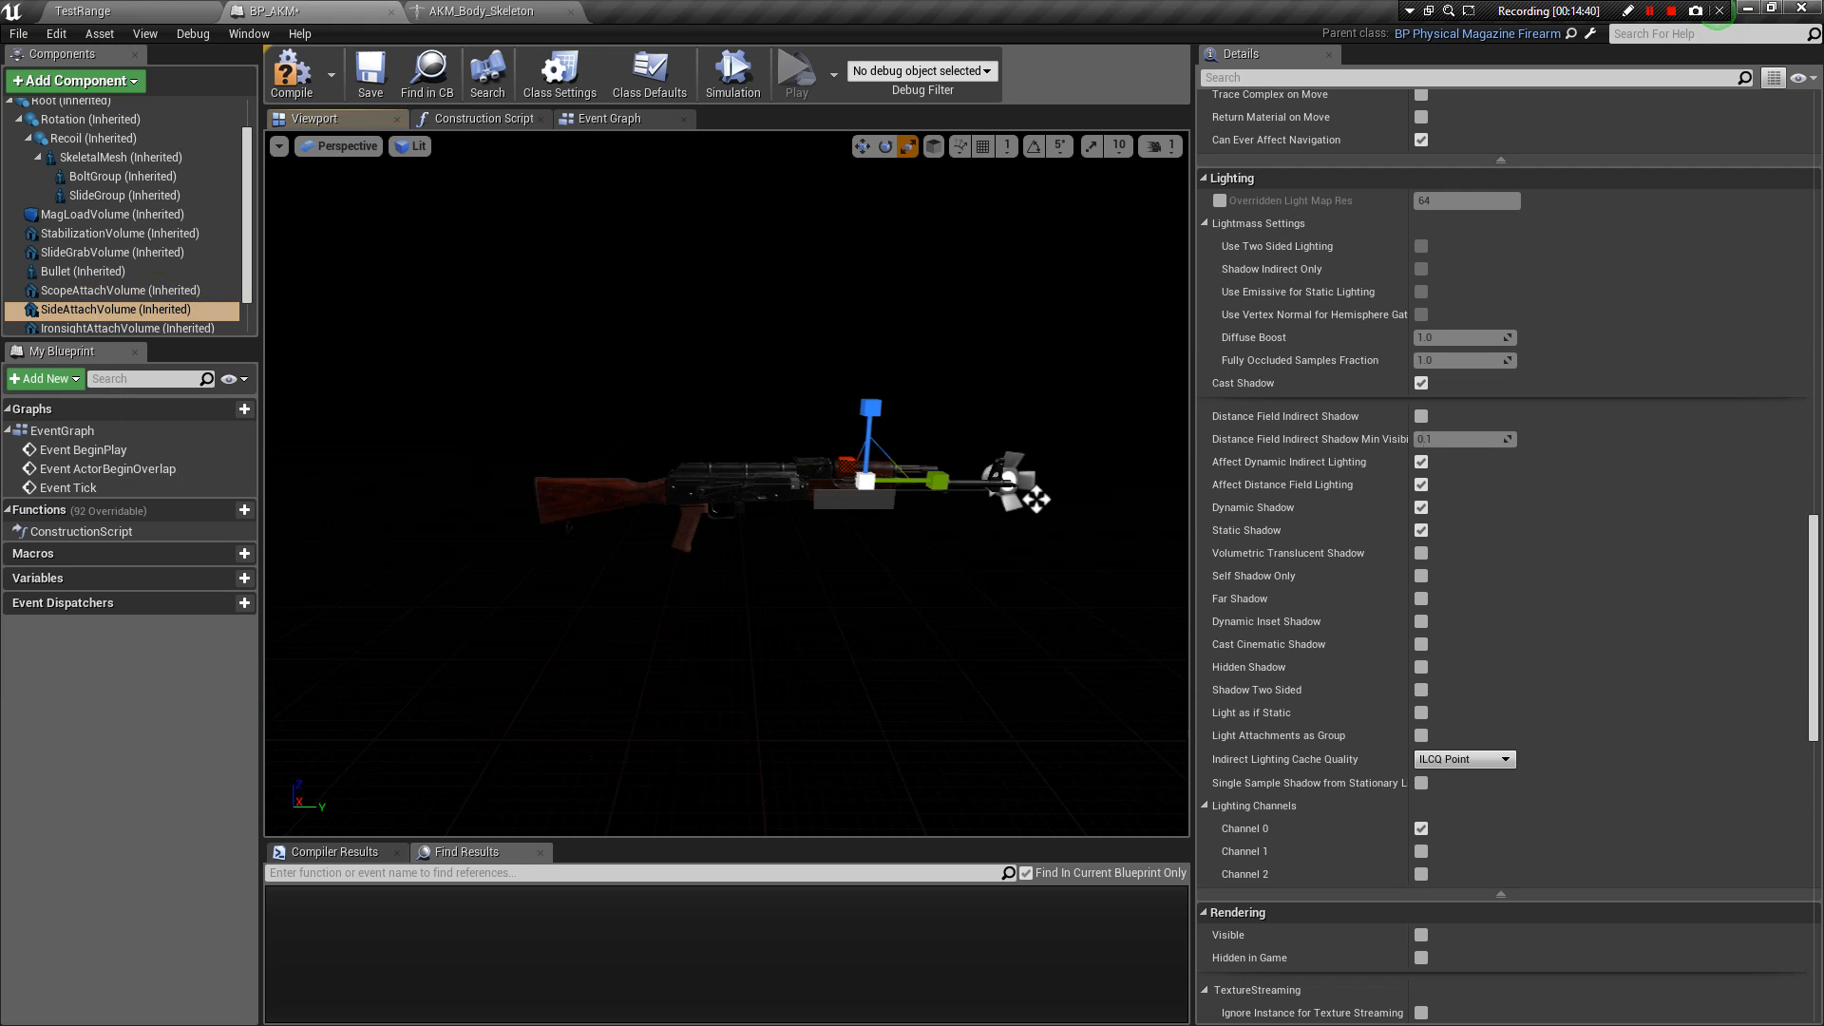
{"action": "right_click_drag", "start_coordinate": [845, 300], "coordinate": [1040, 424]}
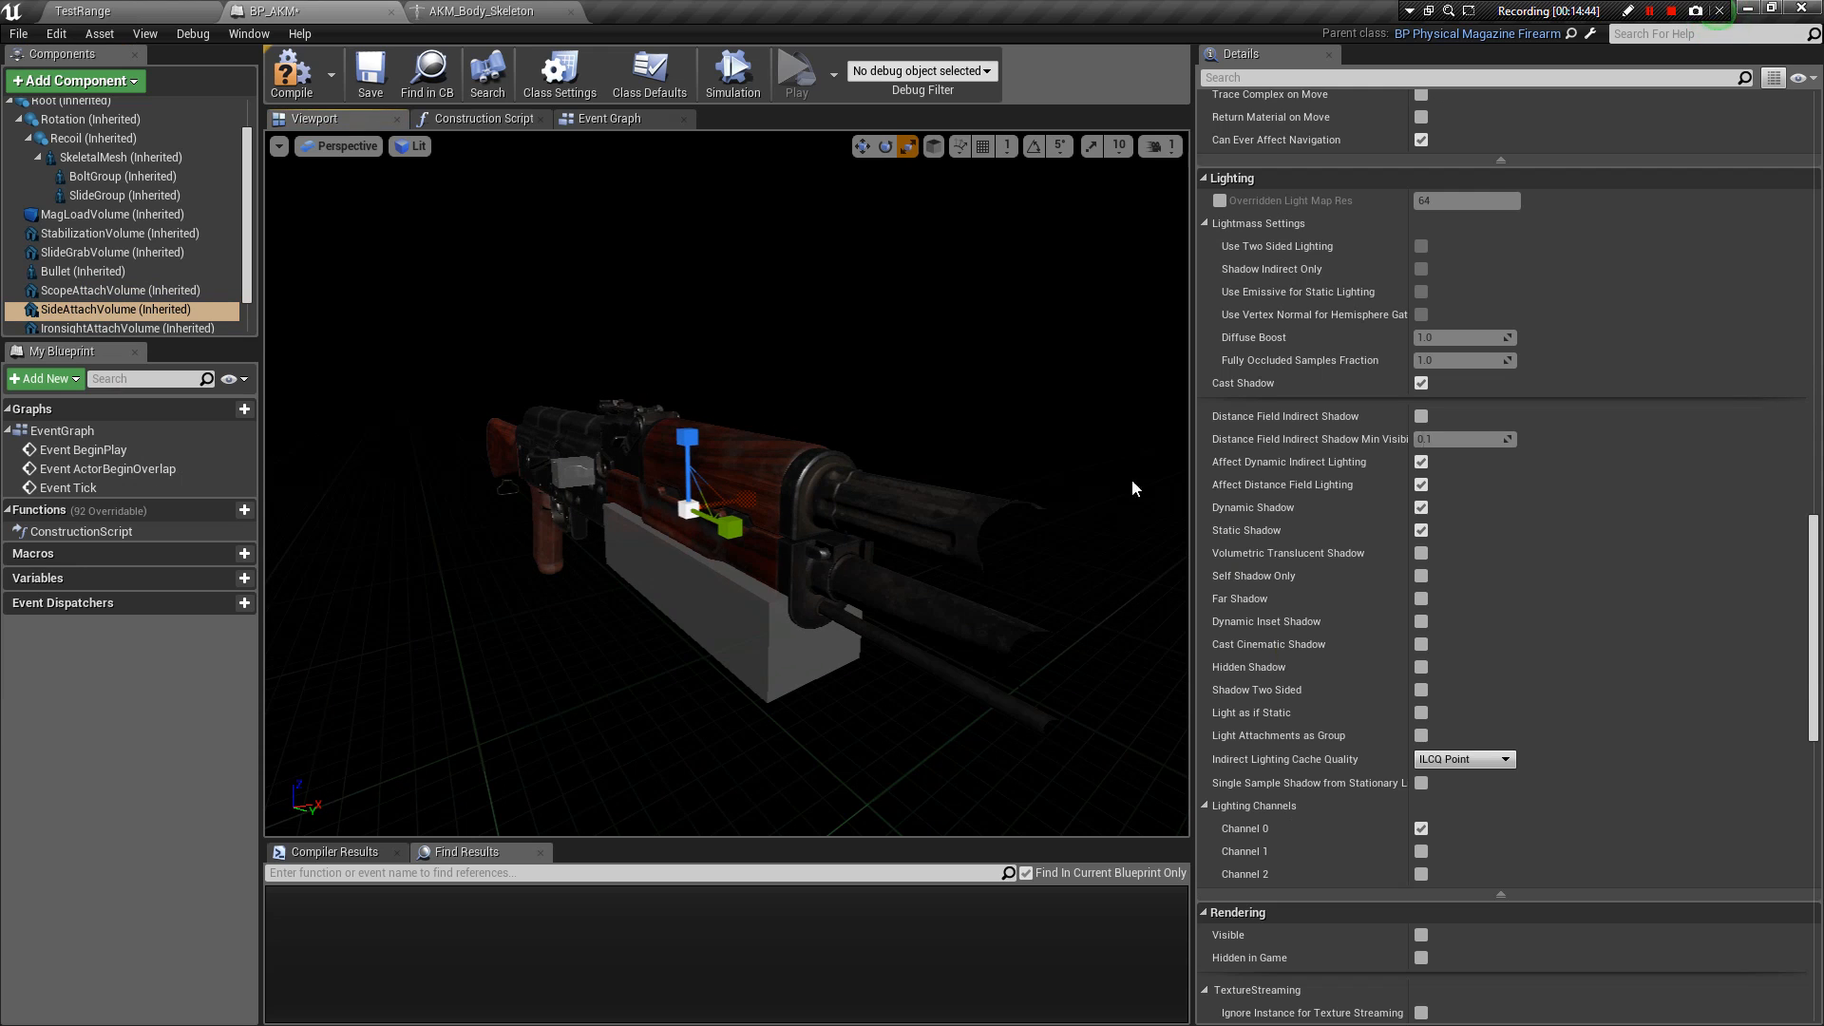
{"action": "scroll", "coordinate": [1448, 804], "scroll_direction": "down", "scroll_amount": 5}
{"action": "left_click", "coordinate": [1422, 723]}
Stretch SideAttachVolume along the rifle's length beside the wooden handguard and check its fit from the side.
{"action": "right_click_drag", "start_coordinate": [827, 434], "coordinate": [1106, 539]}
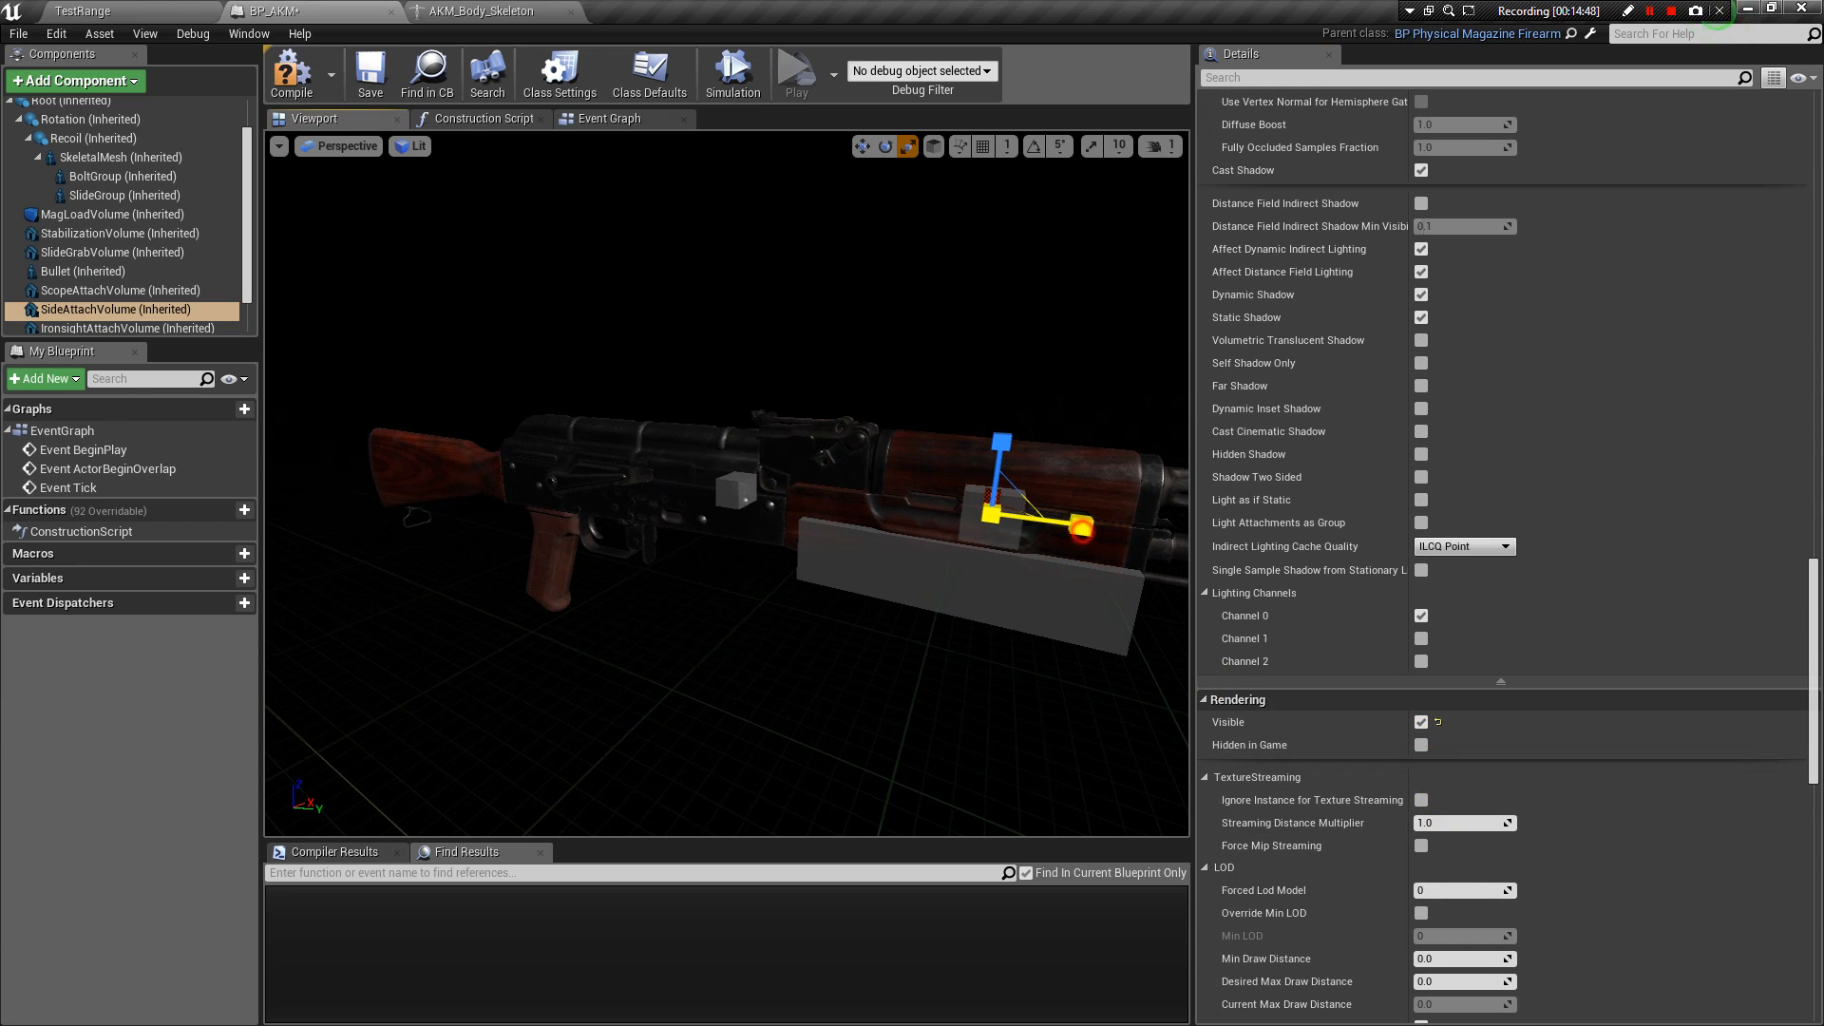
{"action": "left_click_drag", "start_coordinate": [1082, 529], "coordinate": [1121, 535]}
{"action": "right_click_drag", "start_coordinate": [1095, 435], "coordinate": [891, 478]}
{"action": "left_click_drag", "start_coordinate": [977, 359], "coordinate": [504, 340], "text": "alt"}
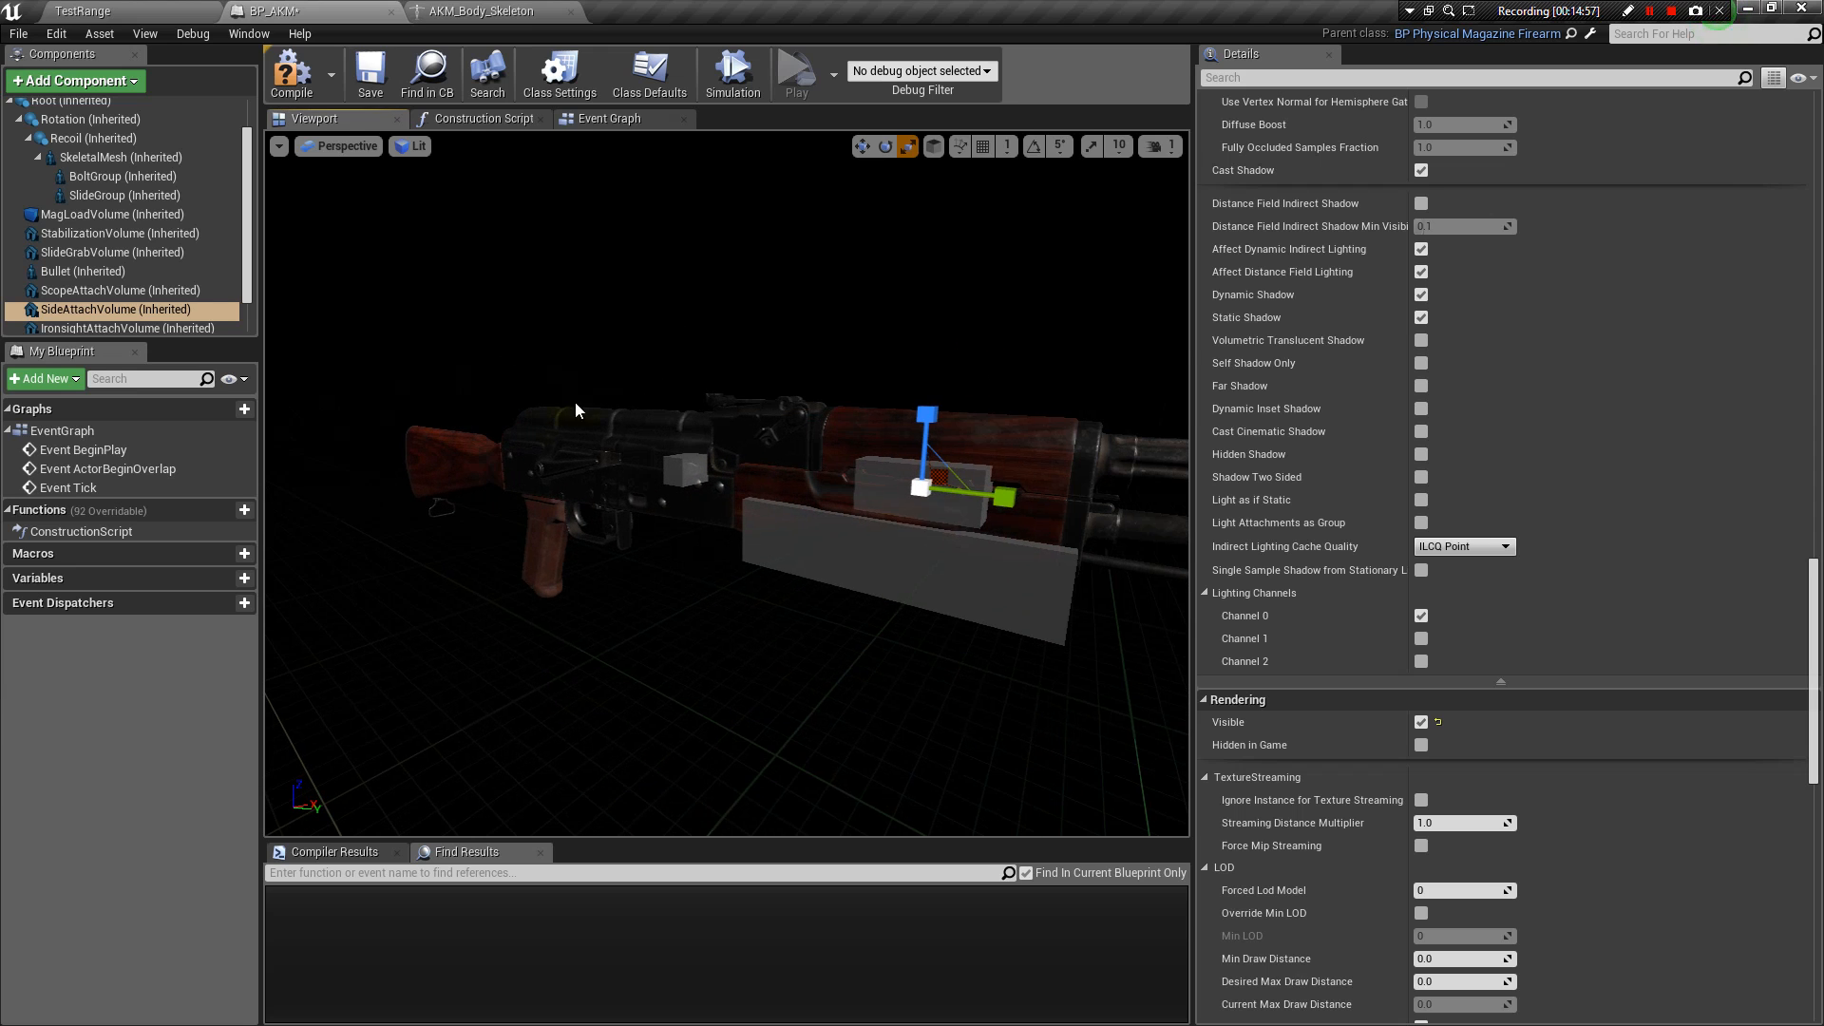
Hide SideAttachVolume through its rendering settings and locate IronsightAttachVolume on the rifle.
{"action": "left_click", "coordinate": [1421, 722]}
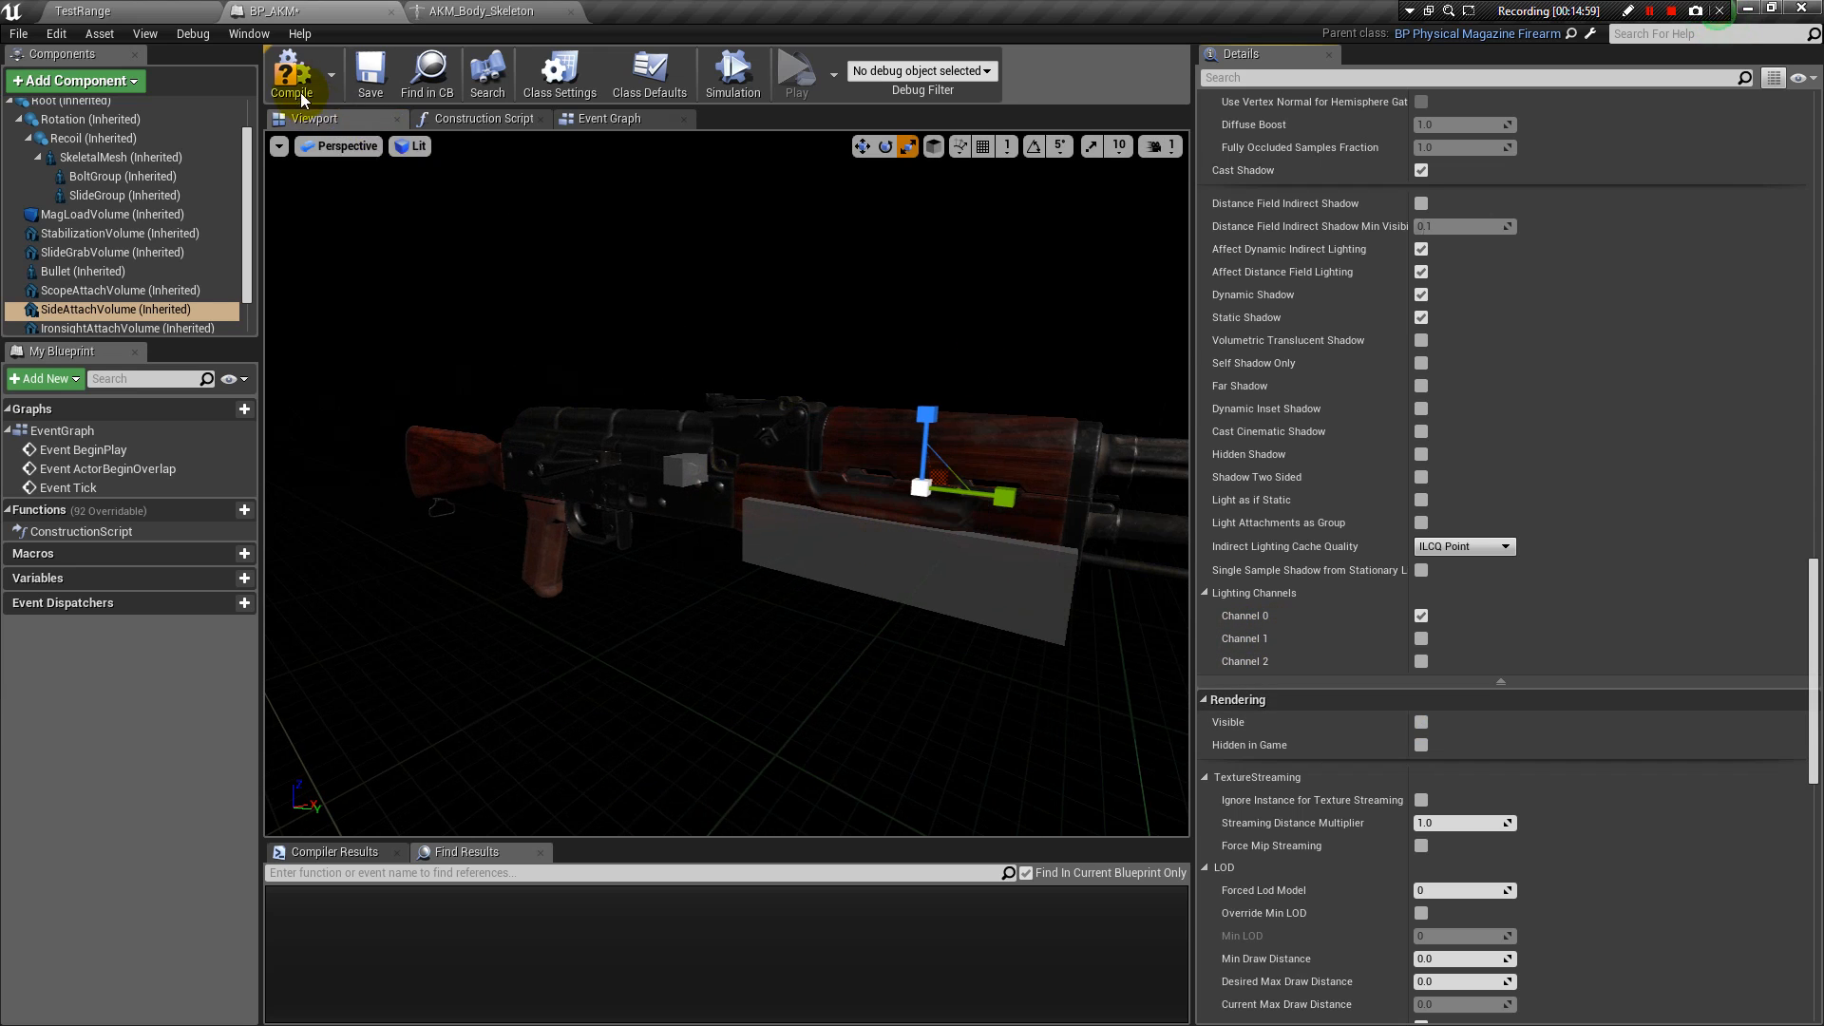
{"action": "scroll", "coordinate": [117, 310], "scroll_direction": "down", "scroll_amount": 2}
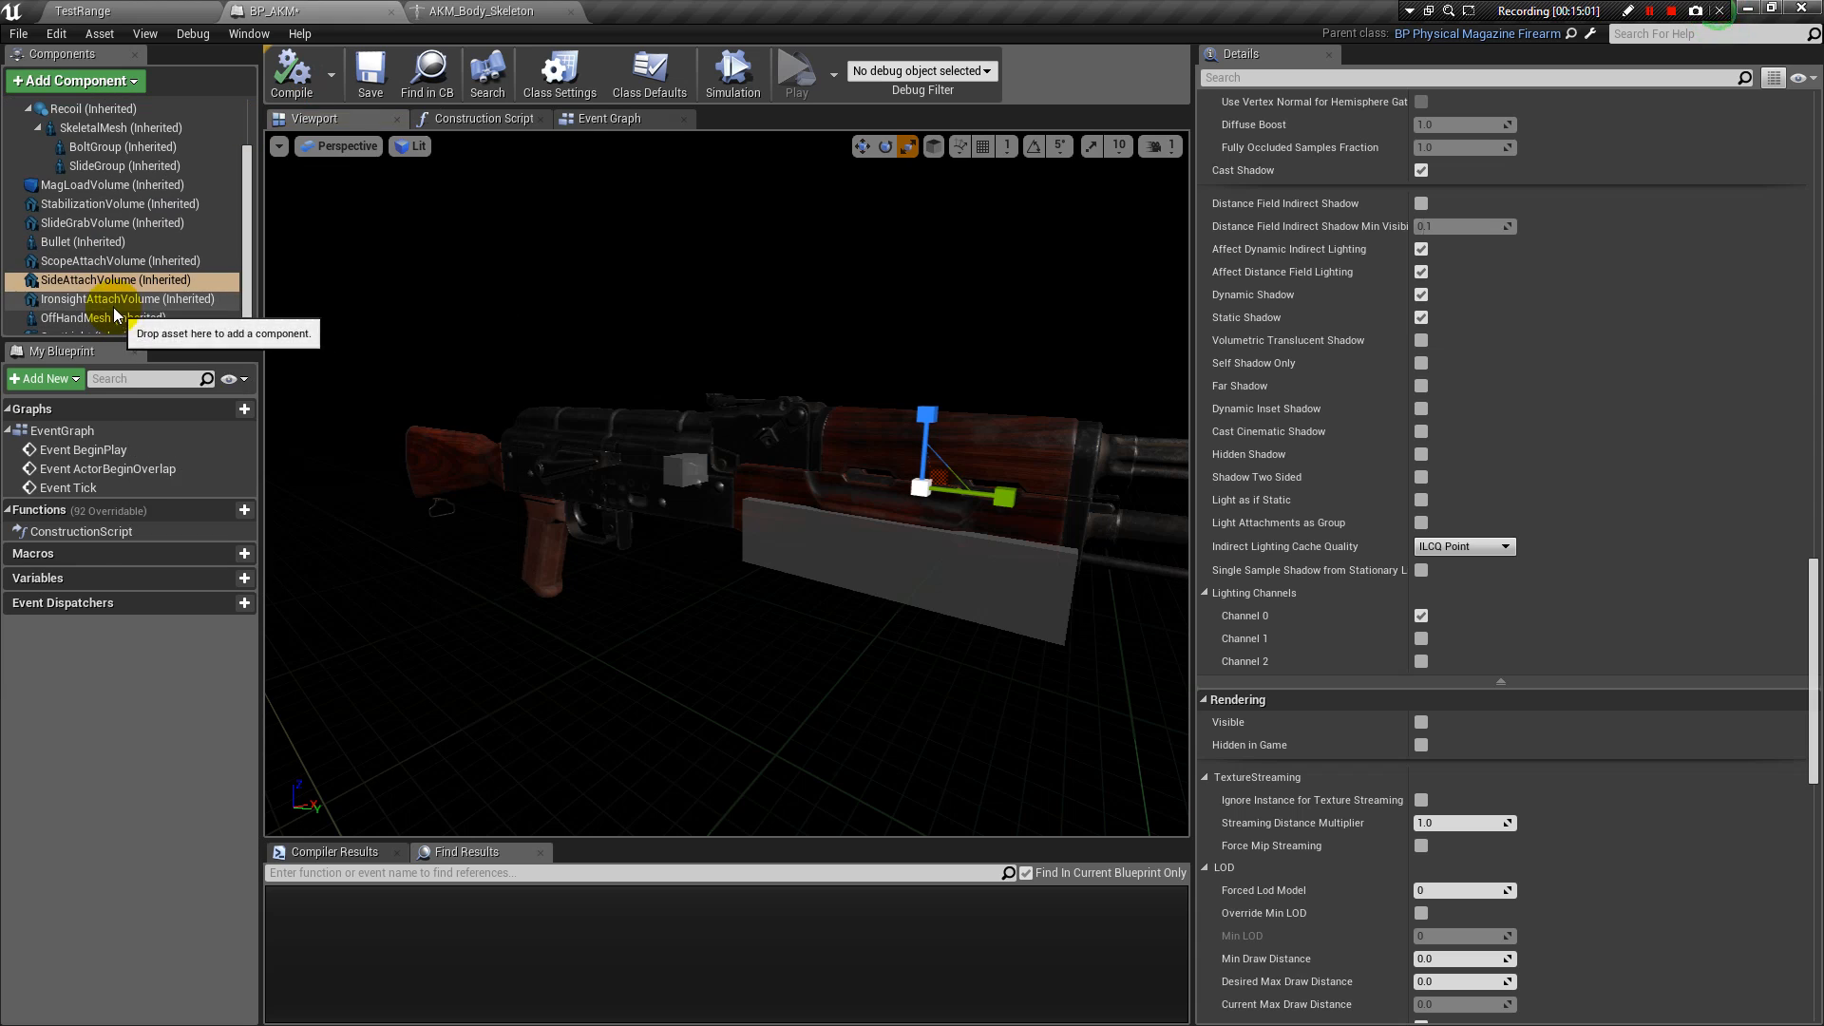
{"action": "left_click", "coordinate": [112, 302]}
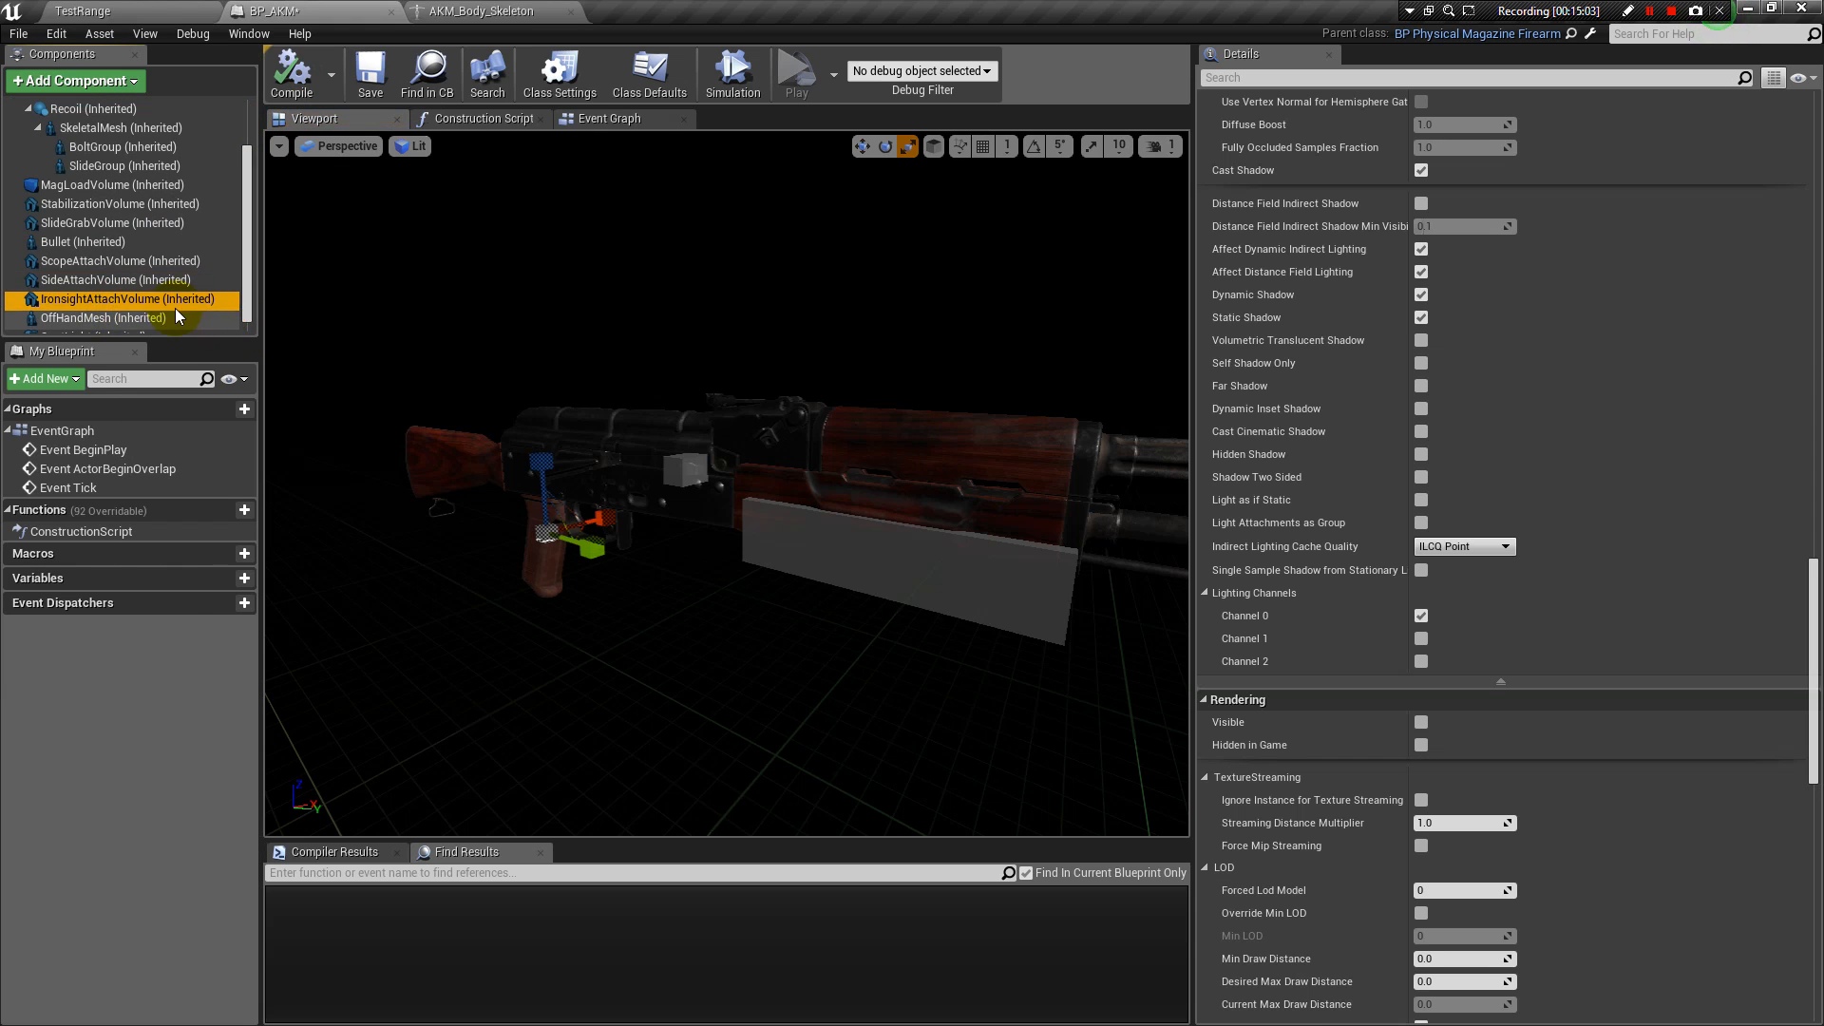
Make OffHandMesh visible through its rendering settings and check the hand's placement around the handguard.
{"action": "left_click", "coordinate": [123, 317]}
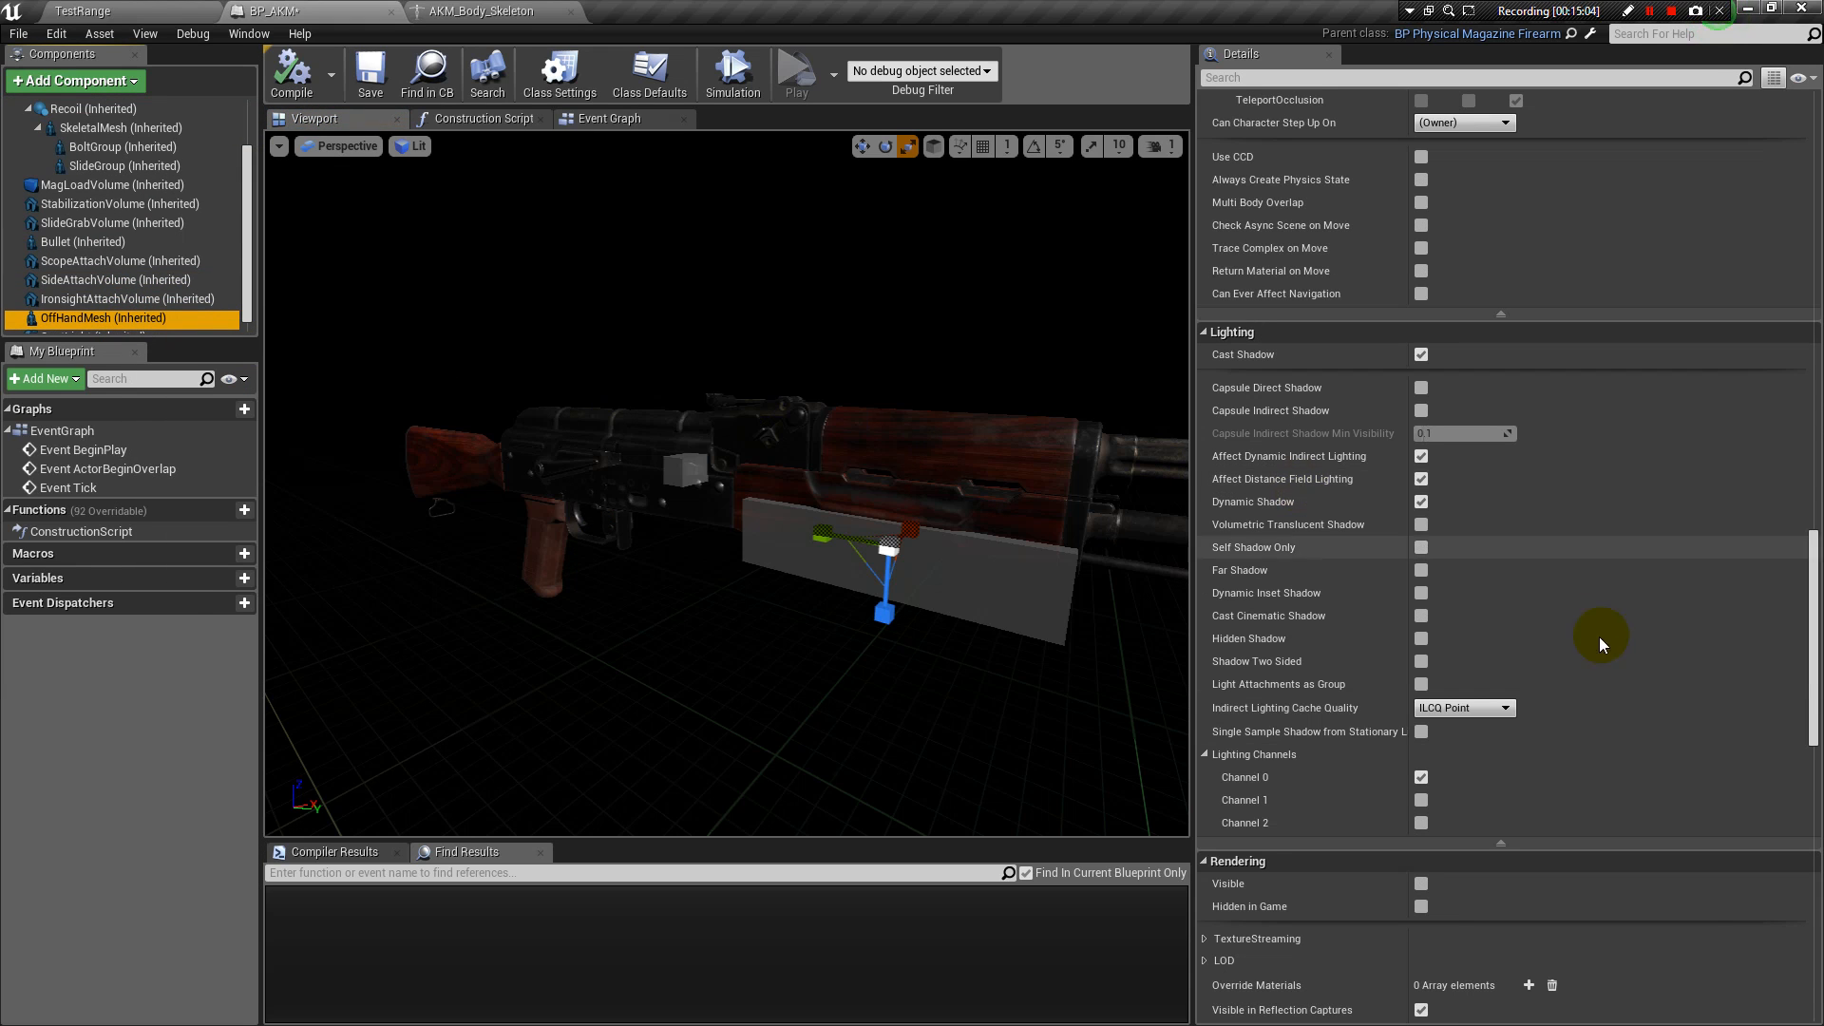
{"action": "scroll", "coordinate": [1554, 687], "scroll_direction": "up", "scroll_amount": 10}
{"action": "scroll", "coordinate": [1548, 693], "scroll_direction": "up", "scroll_amount": 12}
{"action": "scroll", "coordinate": [1543, 697], "scroll_direction": "up", "scroll_amount": 5}
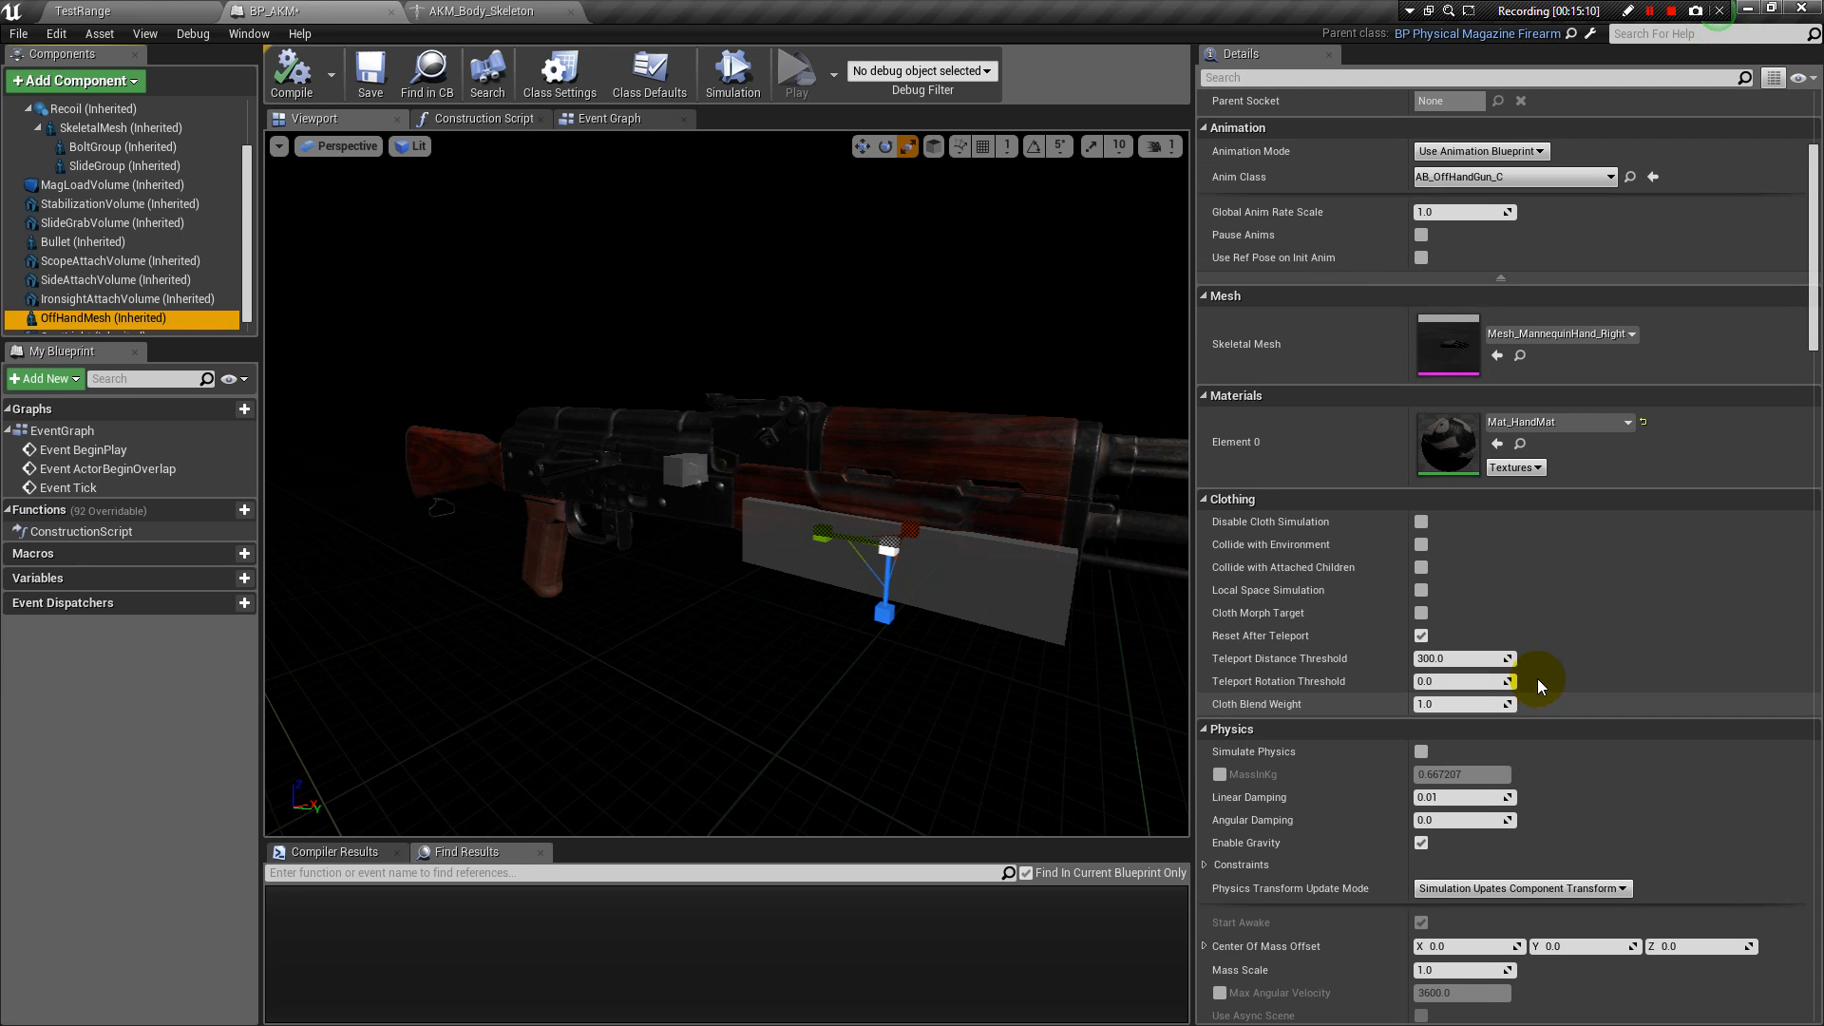
{"action": "left_click_drag", "start_coordinate": [1813, 244], "coordinate": [1815, 746]}
{"action": "left_click", "coordinate": [1421, 524]}
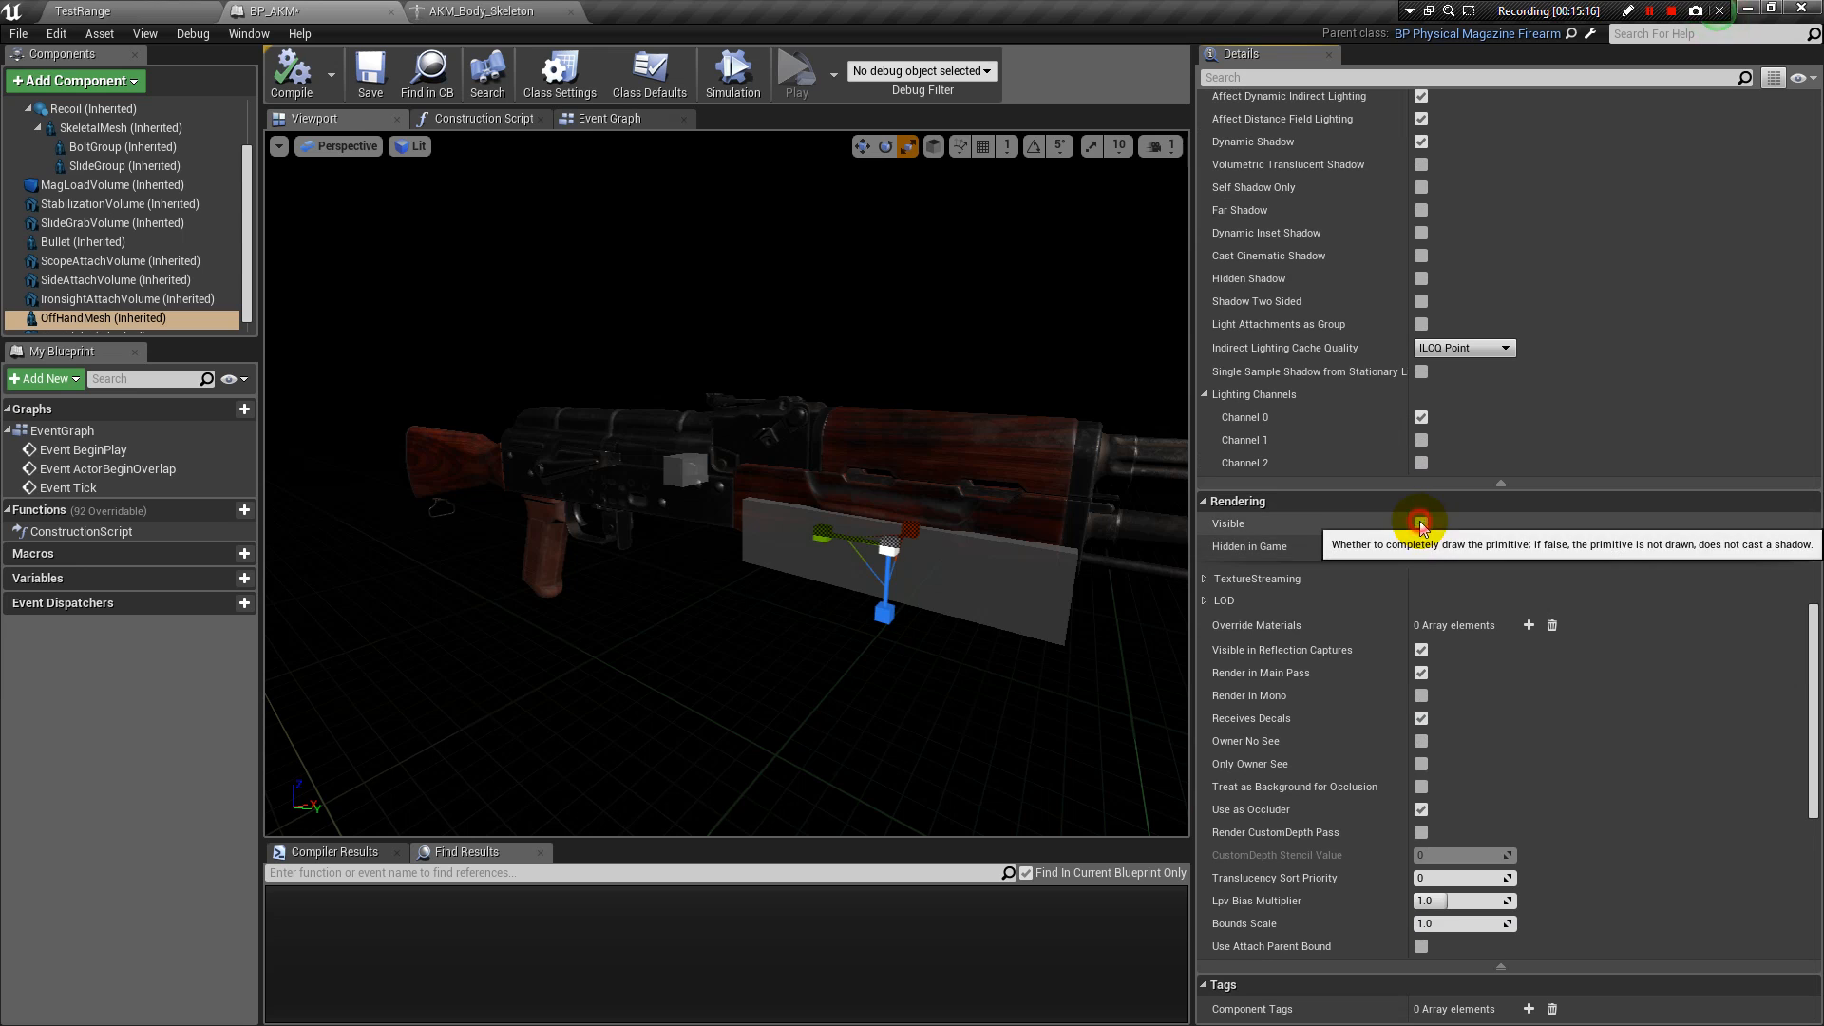
{"action": "left_click_drag", "start_coordinate": [973, 286], "coordinate": [380, 247], "text": "alt"}
{"action": "left_click_drag", "start_coordinate": [722, 380], "coordinate": [542, 494], "text": "alt"}
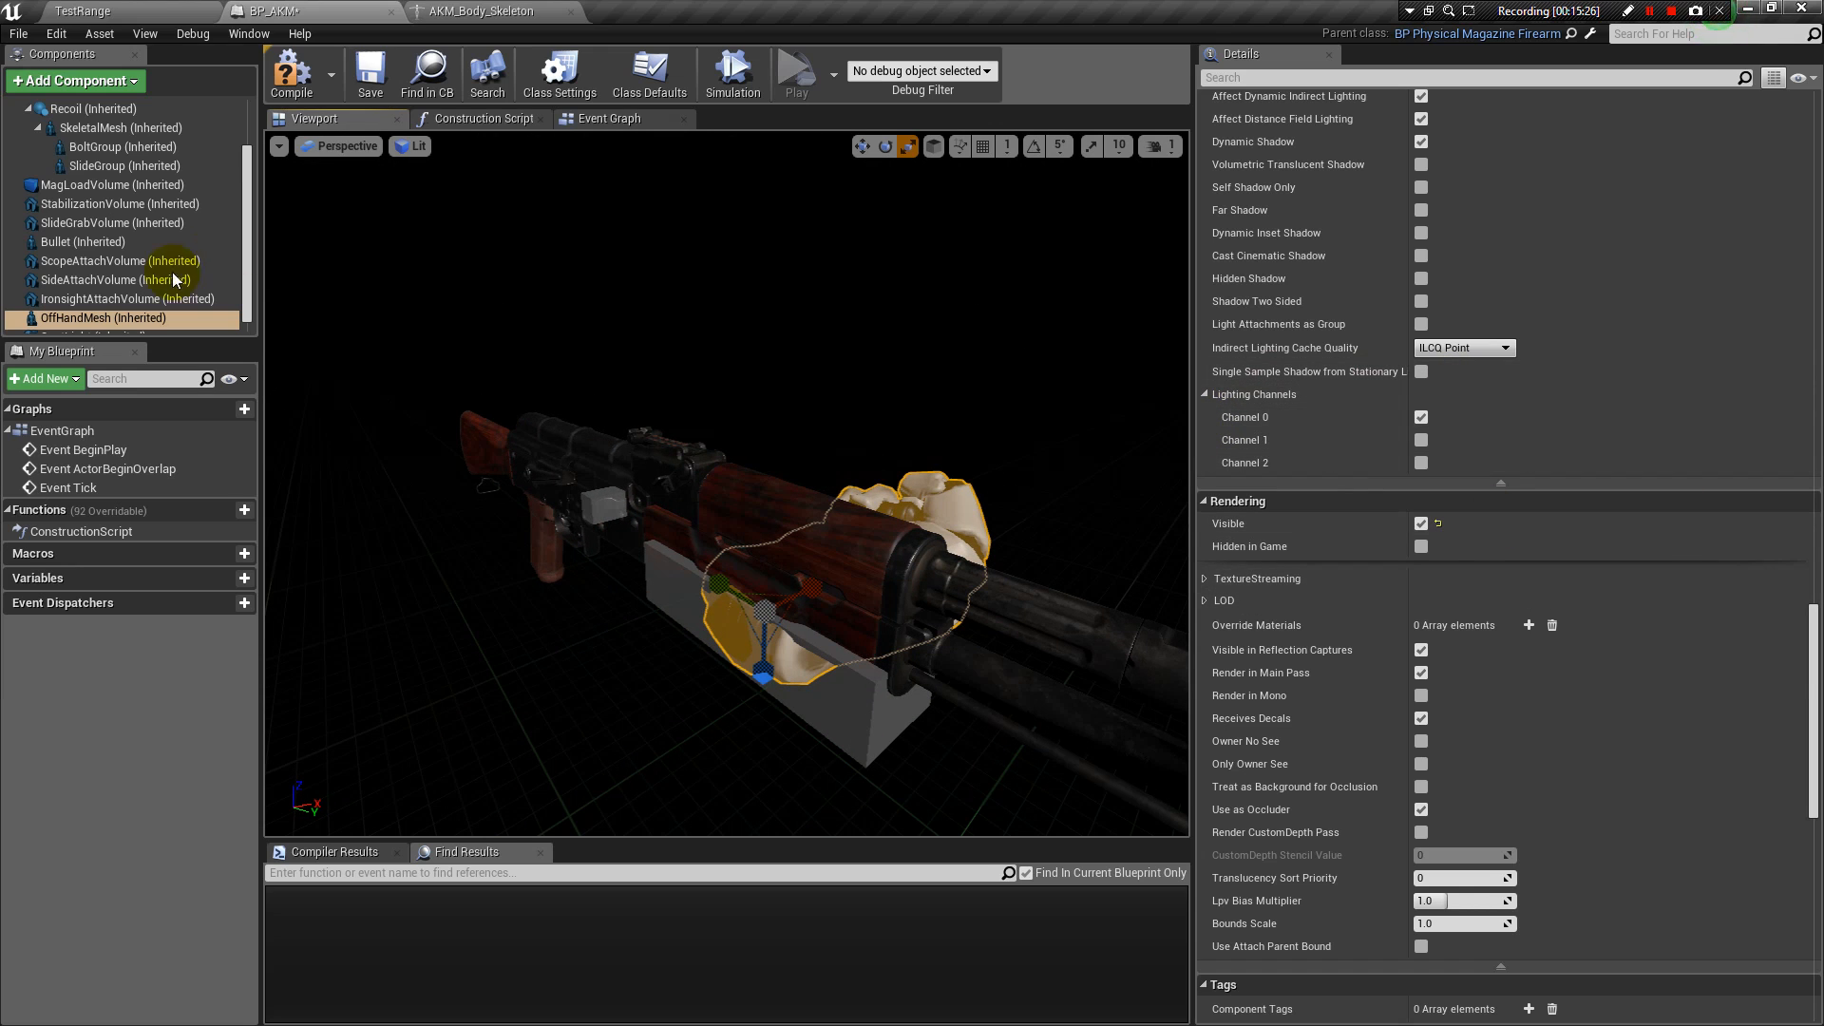
Select the inherited SpotLight component and examine its position at the rifle's muzzle.
{"action": "scroll", "coordinate": [127, 306], "scroll_direction": "down", "scroll_amount": 1}
{"action": "left_click", "coordinate": [104, 323]}
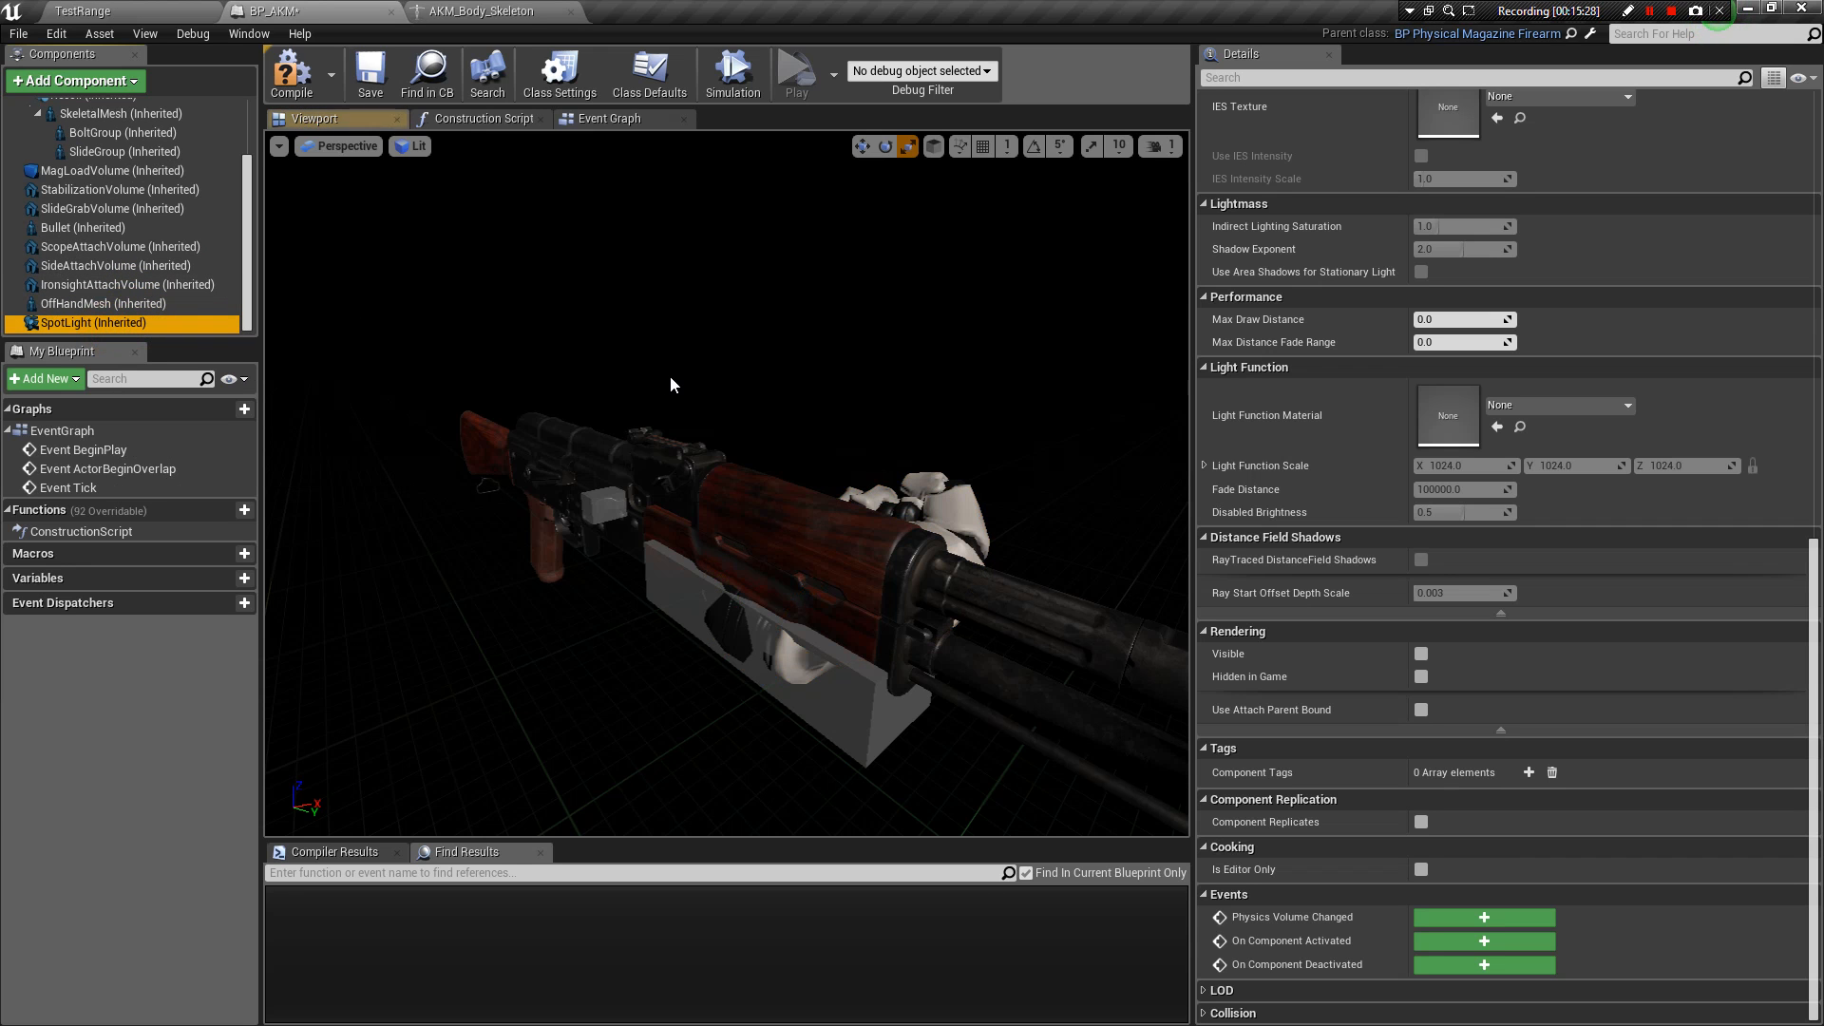
{"action": "left_click_drag", "start_coordinate": [880, 385], "coordinate": [1004, 585]}
{"action": "right_click_drag", "start_coordinate": [1003, 585], "coordinate": [900, 499]}
{"action": "left_click_drag", "start_coordinate": [791, 370], "coordinate": [815, 547]}
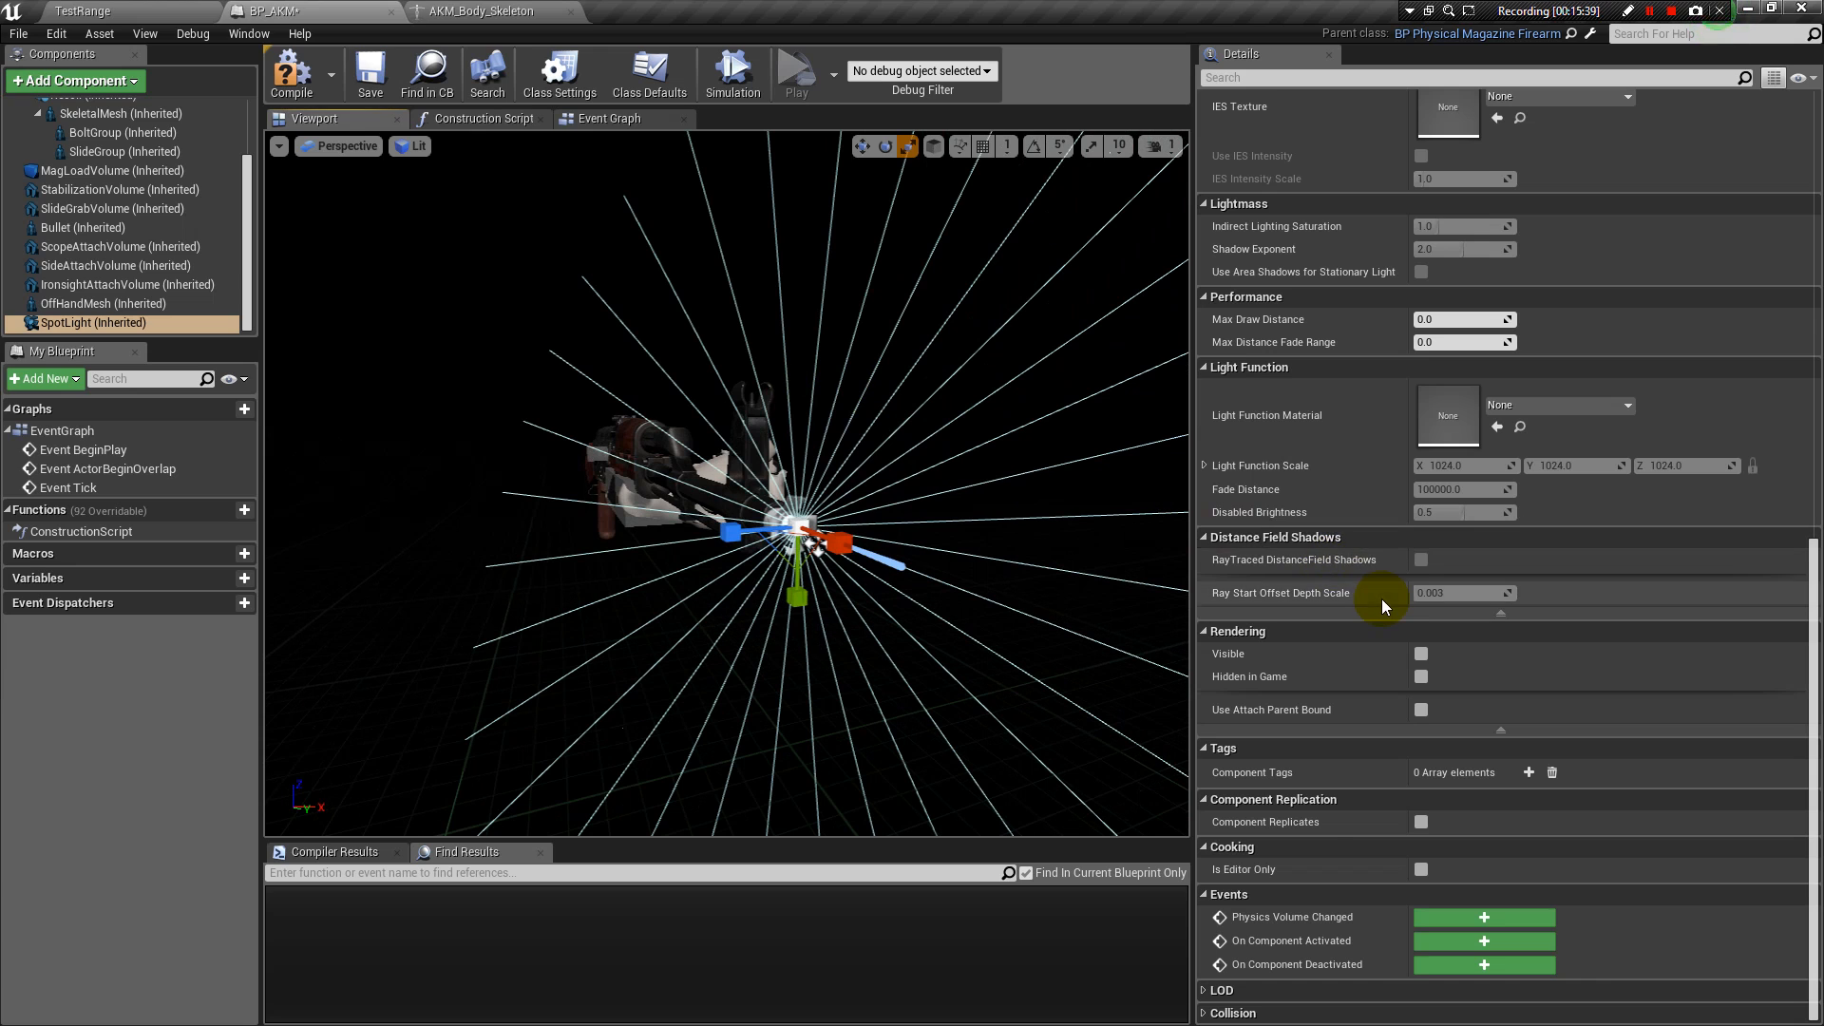
Review SpotLight's transform, light, light function and rendering settings.
{"action": "scroll", "coordinate": [1388, 613], "scroll_direction": "up", "scroll_amount": 3}
{"action": "scroll", "coordinate": [1393, 637], "scroll_direction": "up", "scroll_amount": 2}
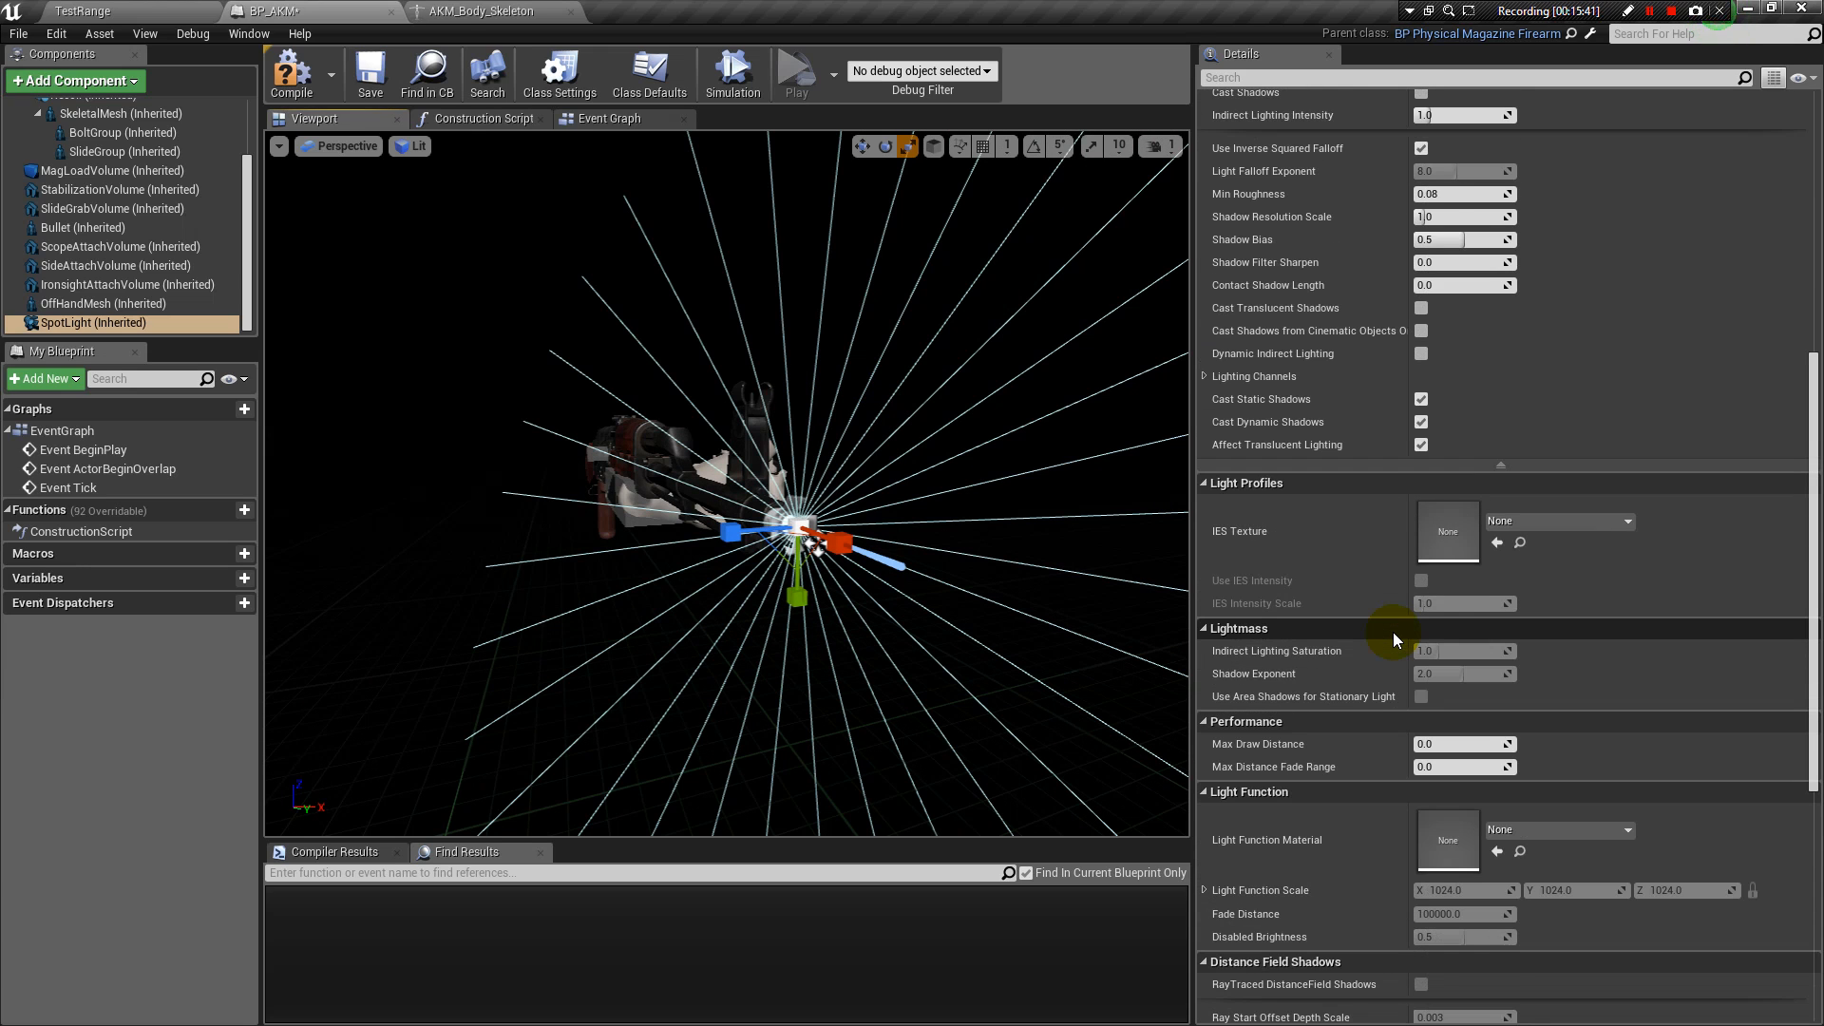
{"action": "scroll", "coordinate": [1393, 631], "scroll_direction": "up", "scroll_amount": 4}
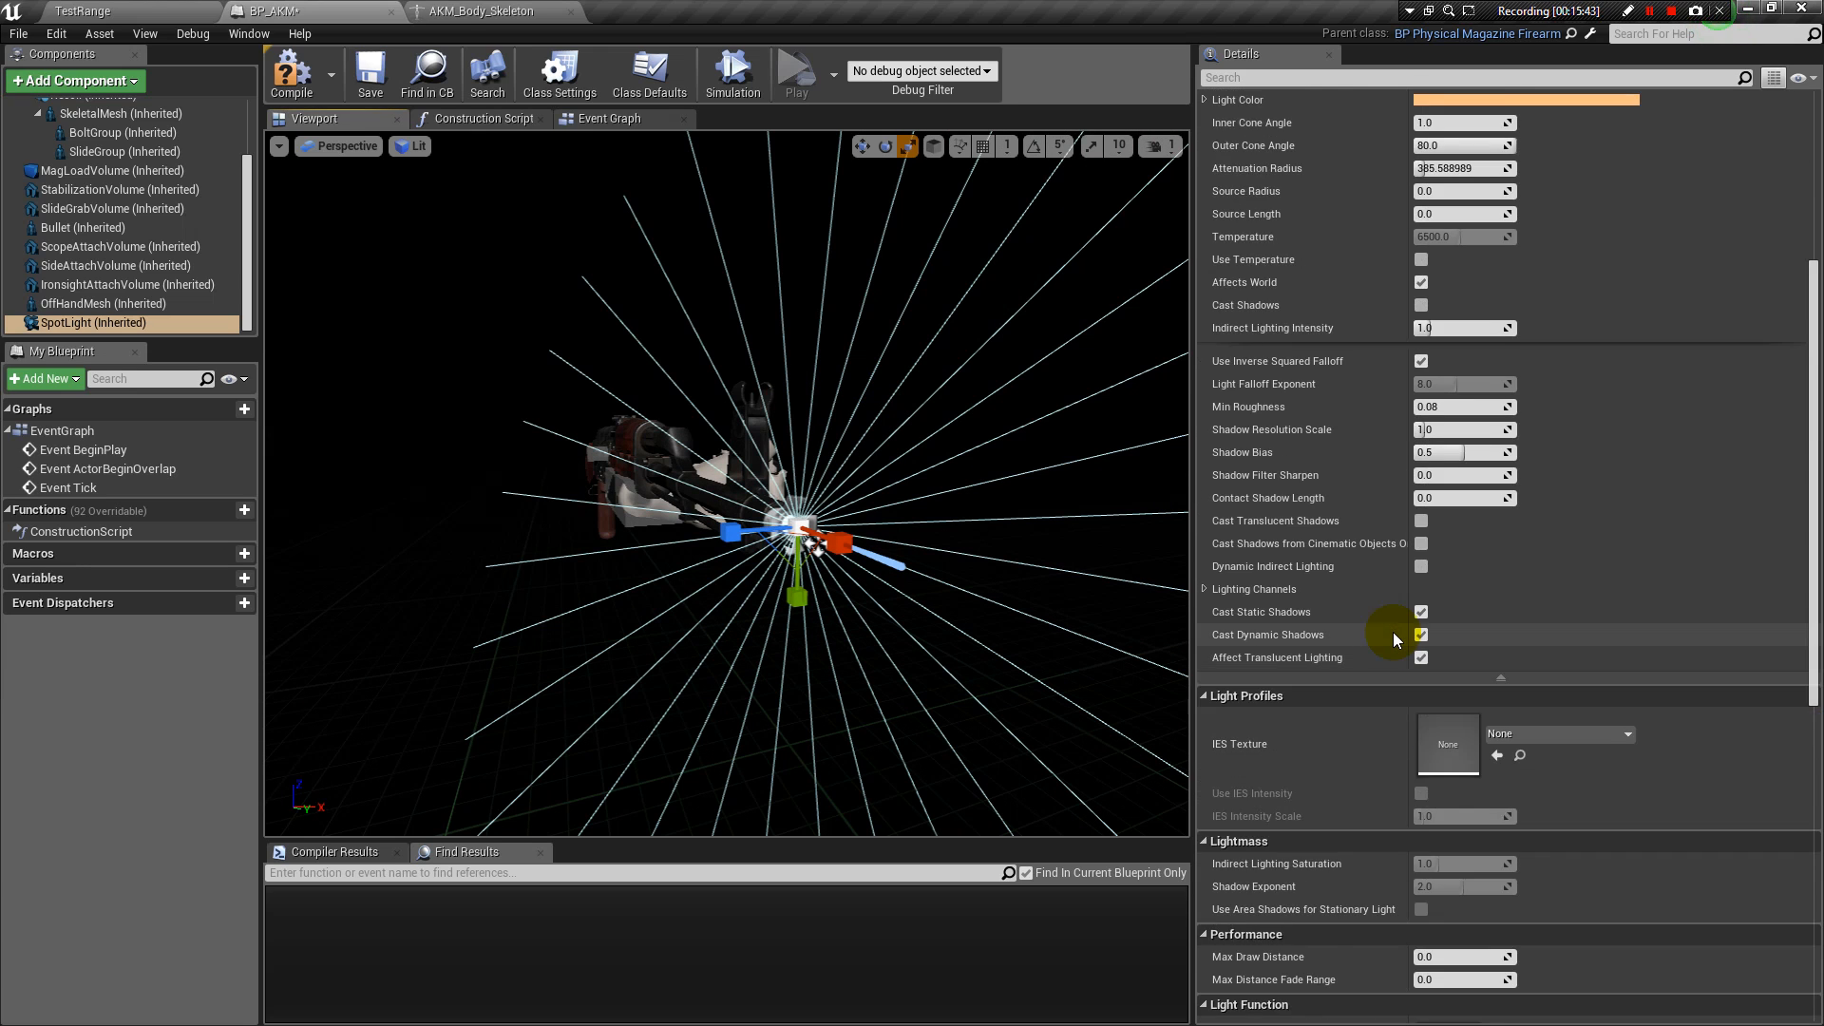
{"action": "scroll", "coordinate": [1393, 641], "scroll_direction": "up", "scroll_amount": 3}
{"action": "scroll", "coordinate": [1391, 633], "scroll_direction": "down", "scroll_amount": 4}
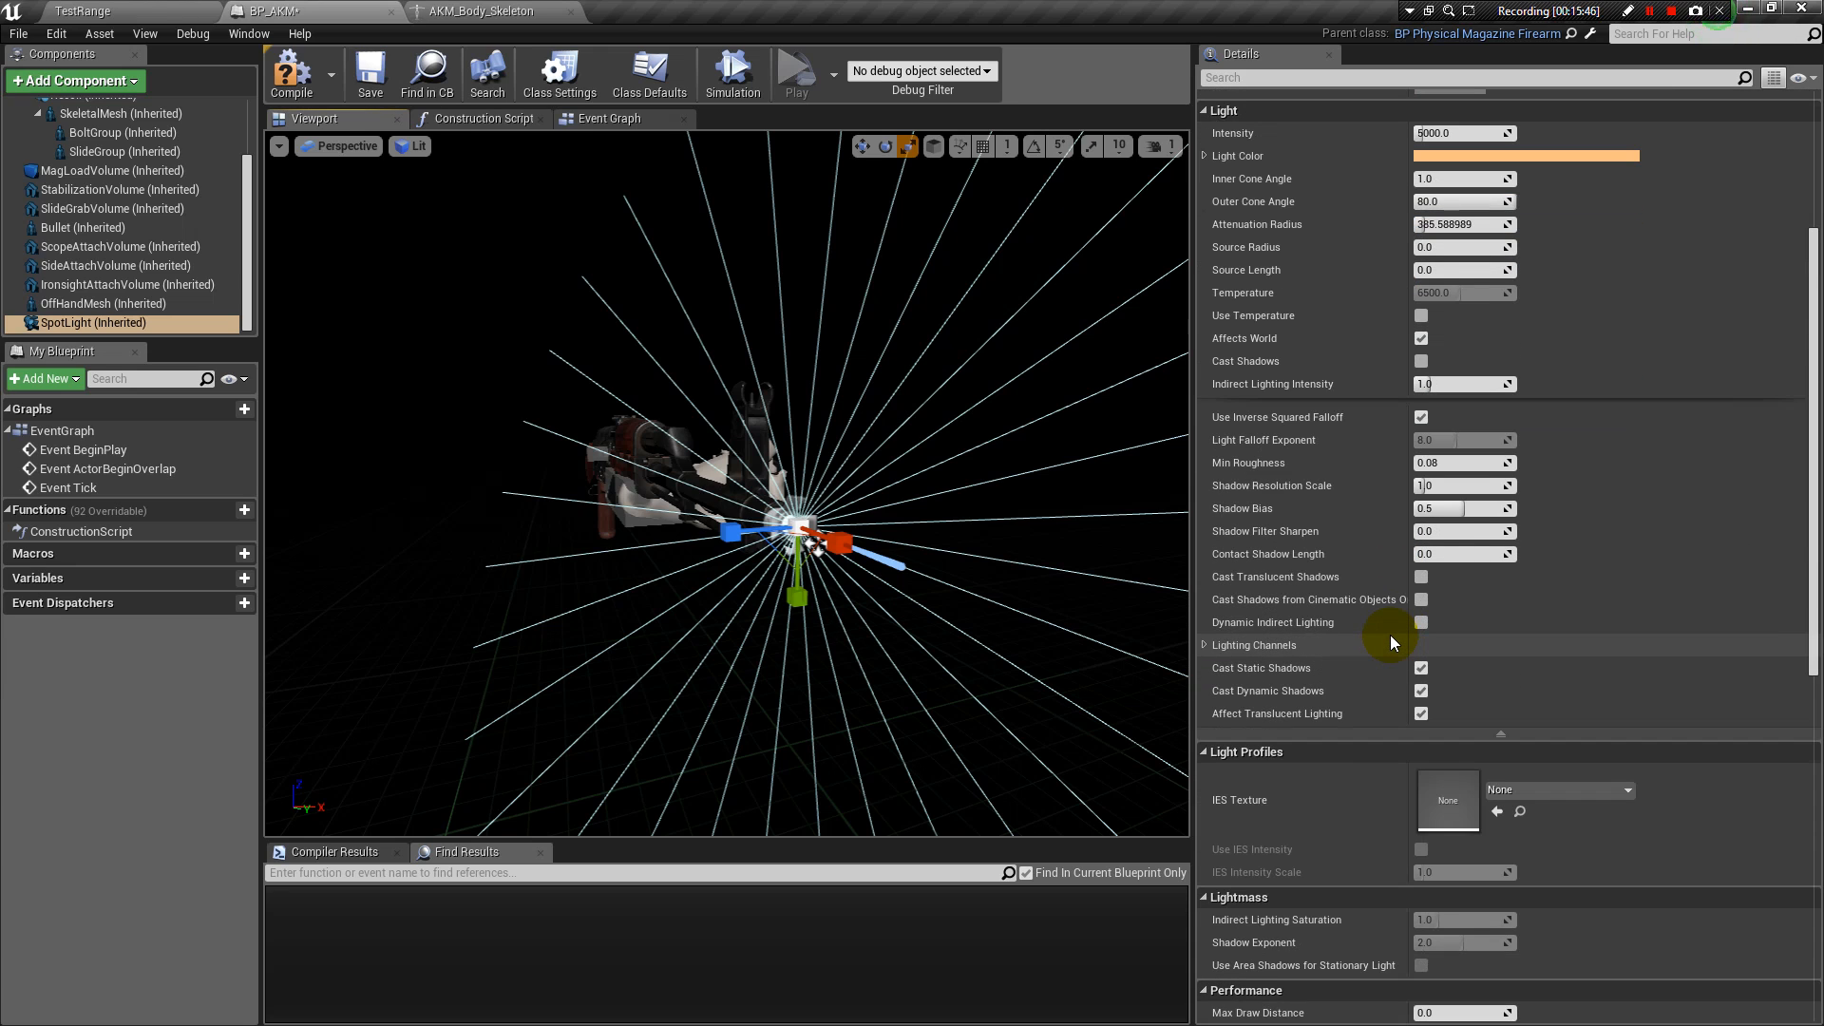
{"action": "scroll", "coordinate": [1389, 635], "scroll_direction": "up", "scroll_amount": 4}
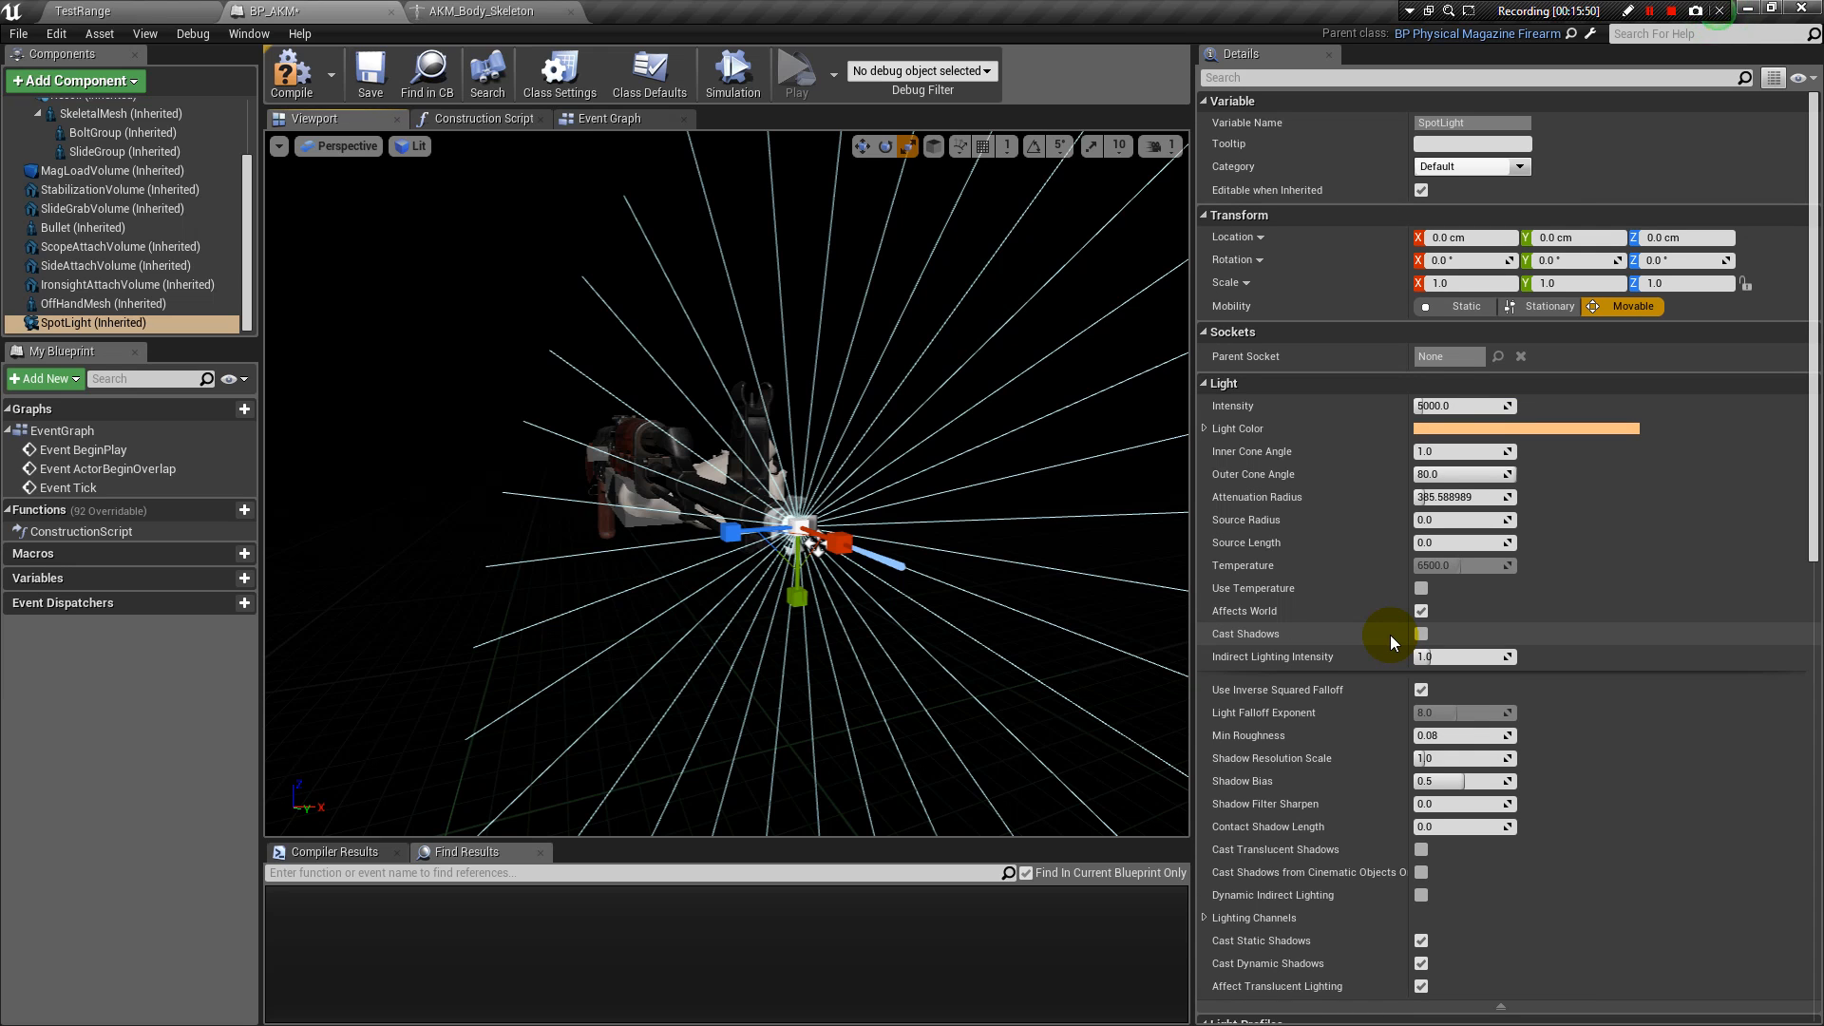
{"action": "scroll", "coordinate": [1389, 635], "scroll_direction": "down", "scroll_amount": 11}
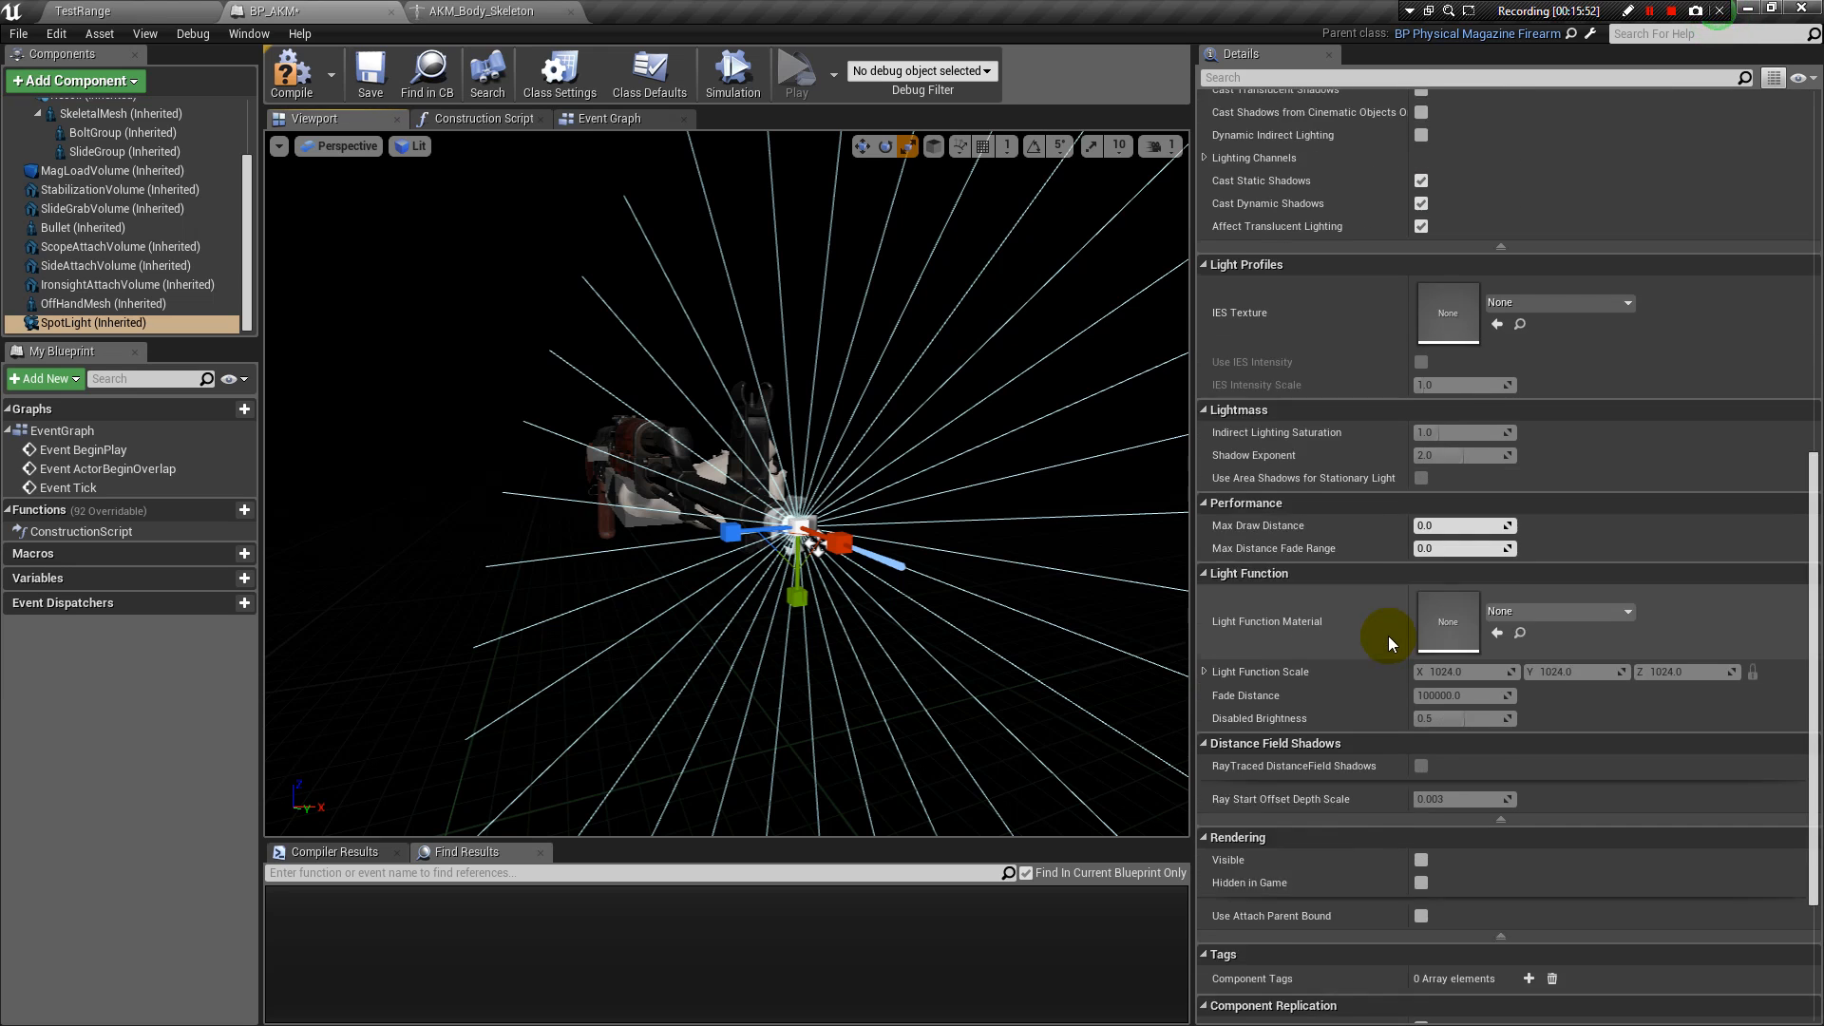
{"action": "scroll", "coordinate": [1389, 636], "scroll_direction": "down", "scroll_amount": 3}
{"action": "scroll", "coordinate": [1390, 635], "scroll_direction": "up", "scroll_amount": 4}
{"action": "scroll", "coordinate": [1389, 636], "scroll_direction": "up", "scroll_amount": 7}
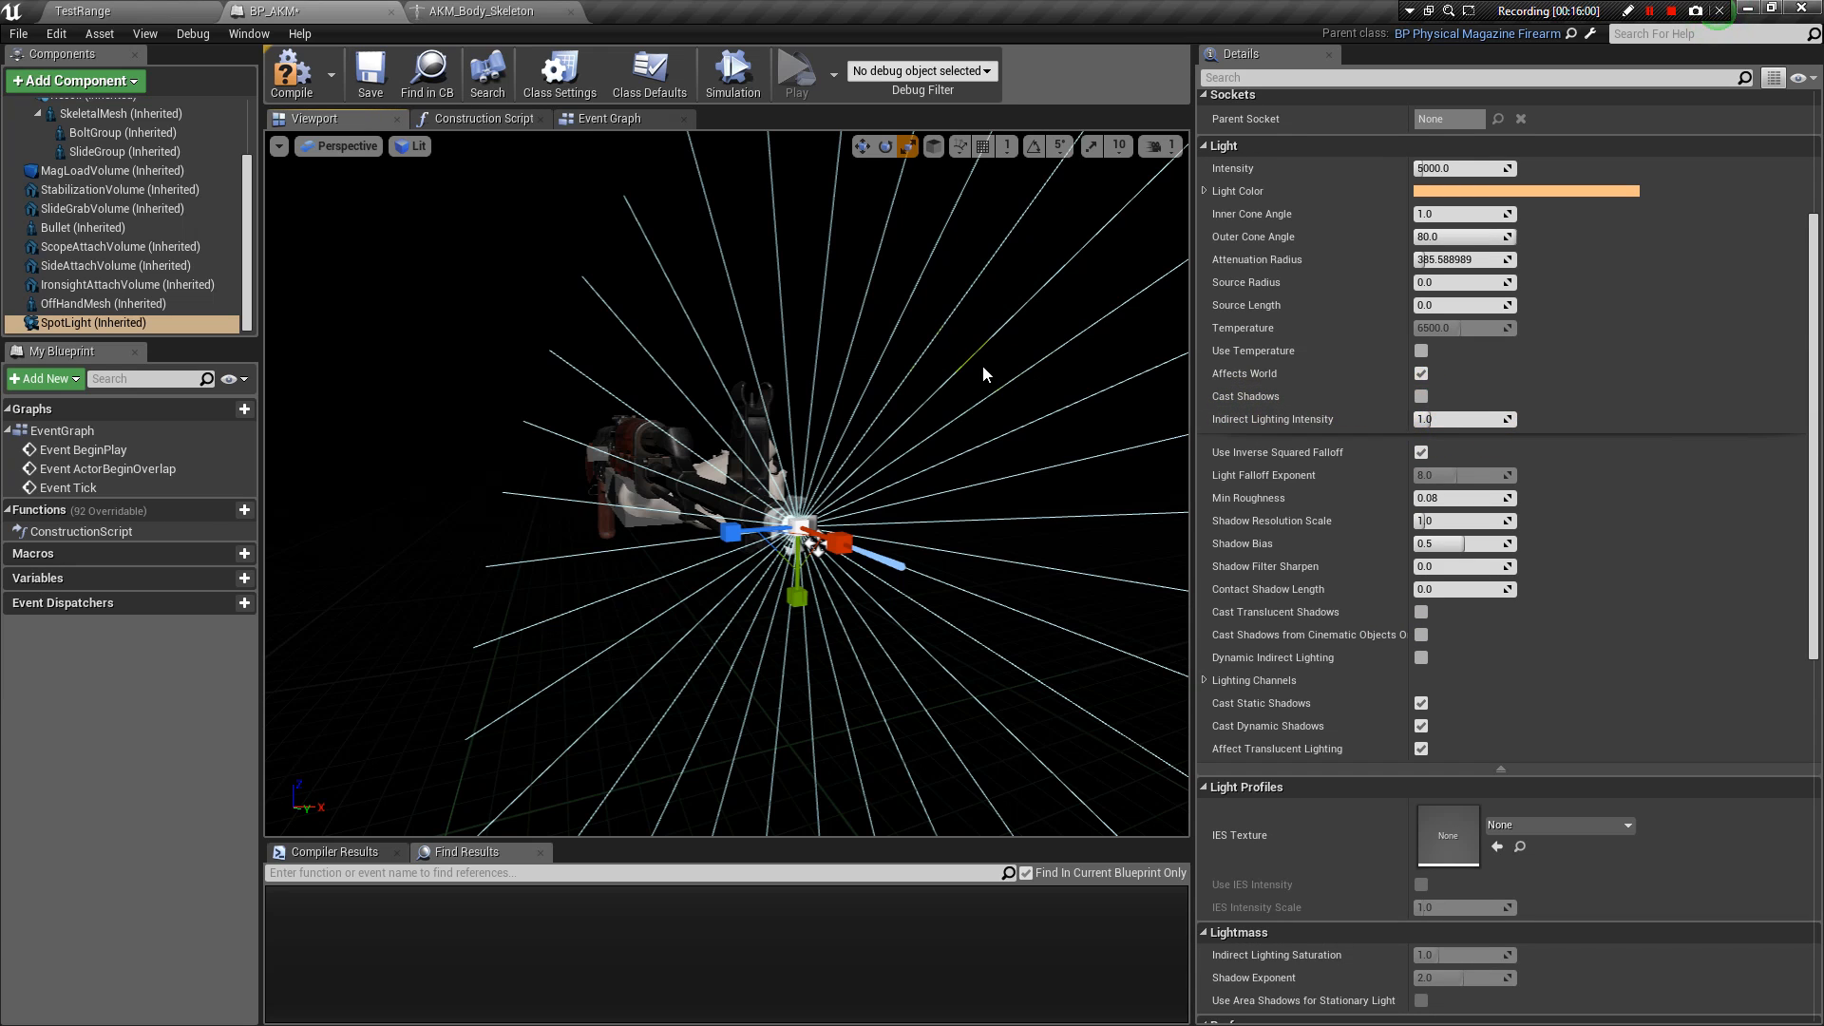
View the rifle together with the muzzle spotlight and hand mesh, and look through BP_AKM's list of inherited components.
{"action": "left_click_drag", "start_coordinate": [816, 548], "coordinate": [893, 309]}
{"action": "scroll", "coordinate": [723, 338], "scroll_direction": "up", "scroll_amount": 4}
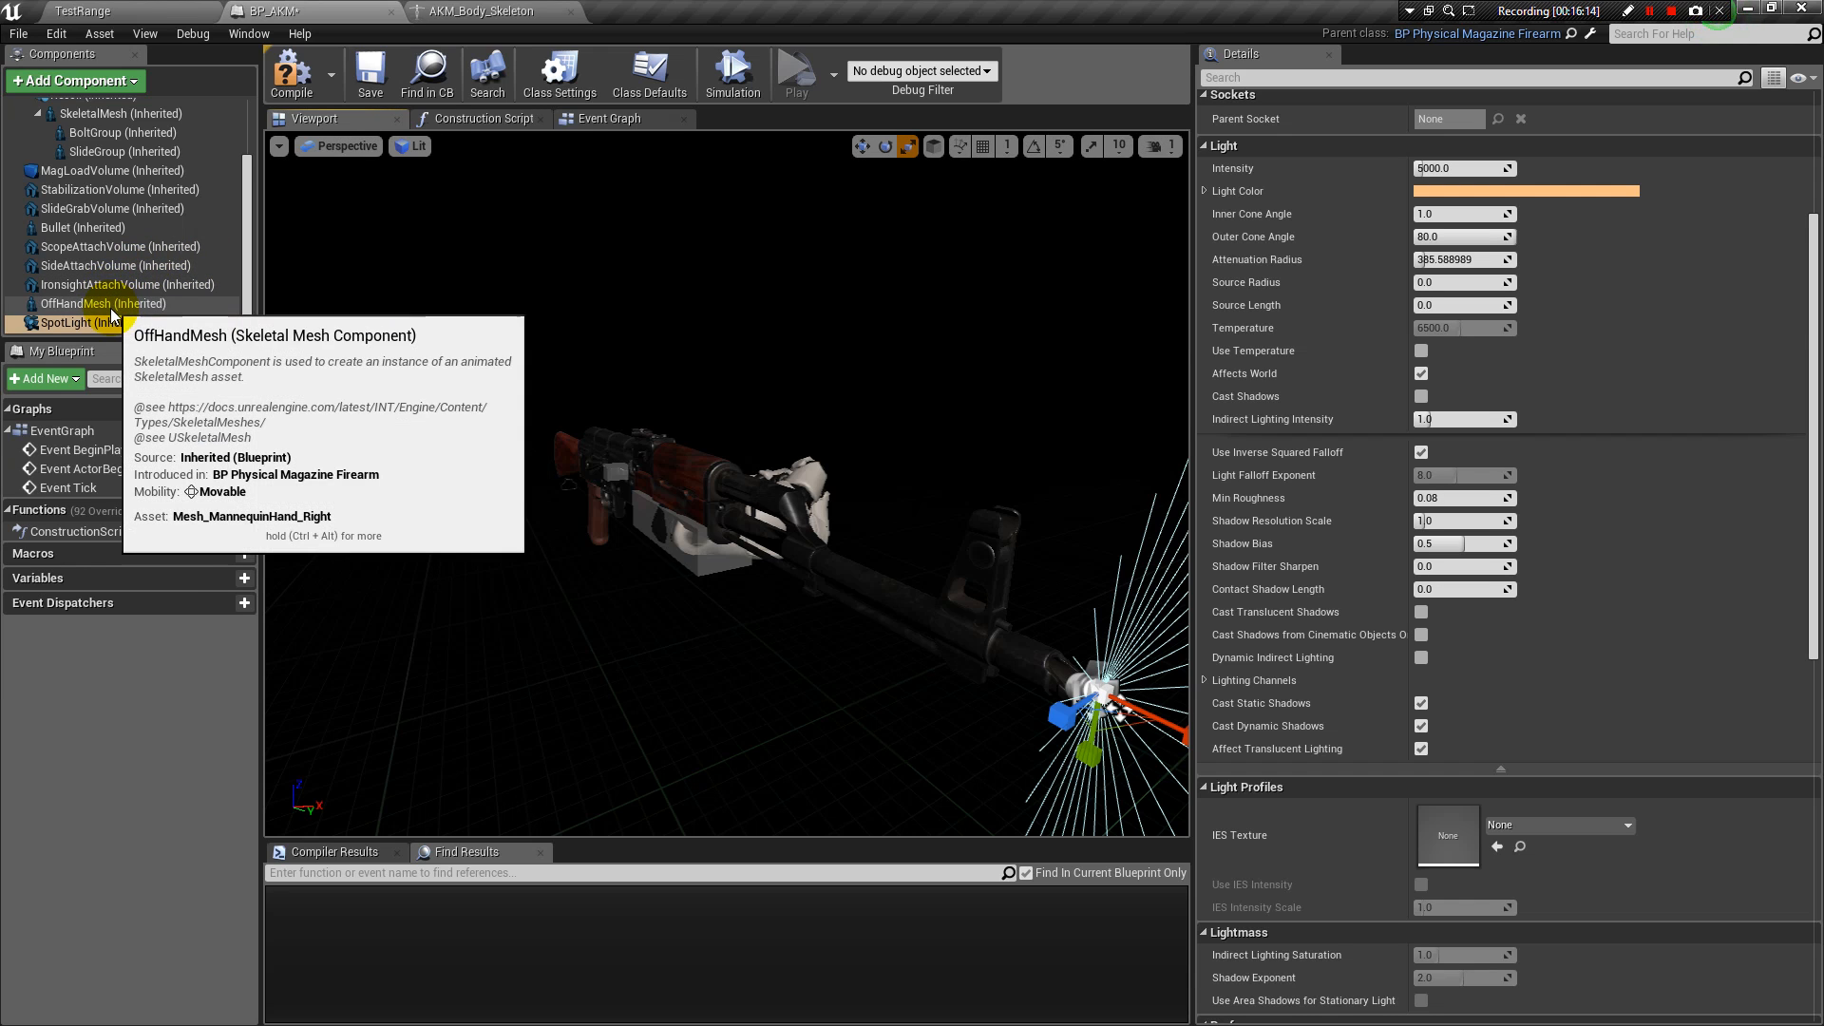
{"action": "scroll", "coordinate": [110, 308], "scroll_direction": "up", "scroll_amount": 3}
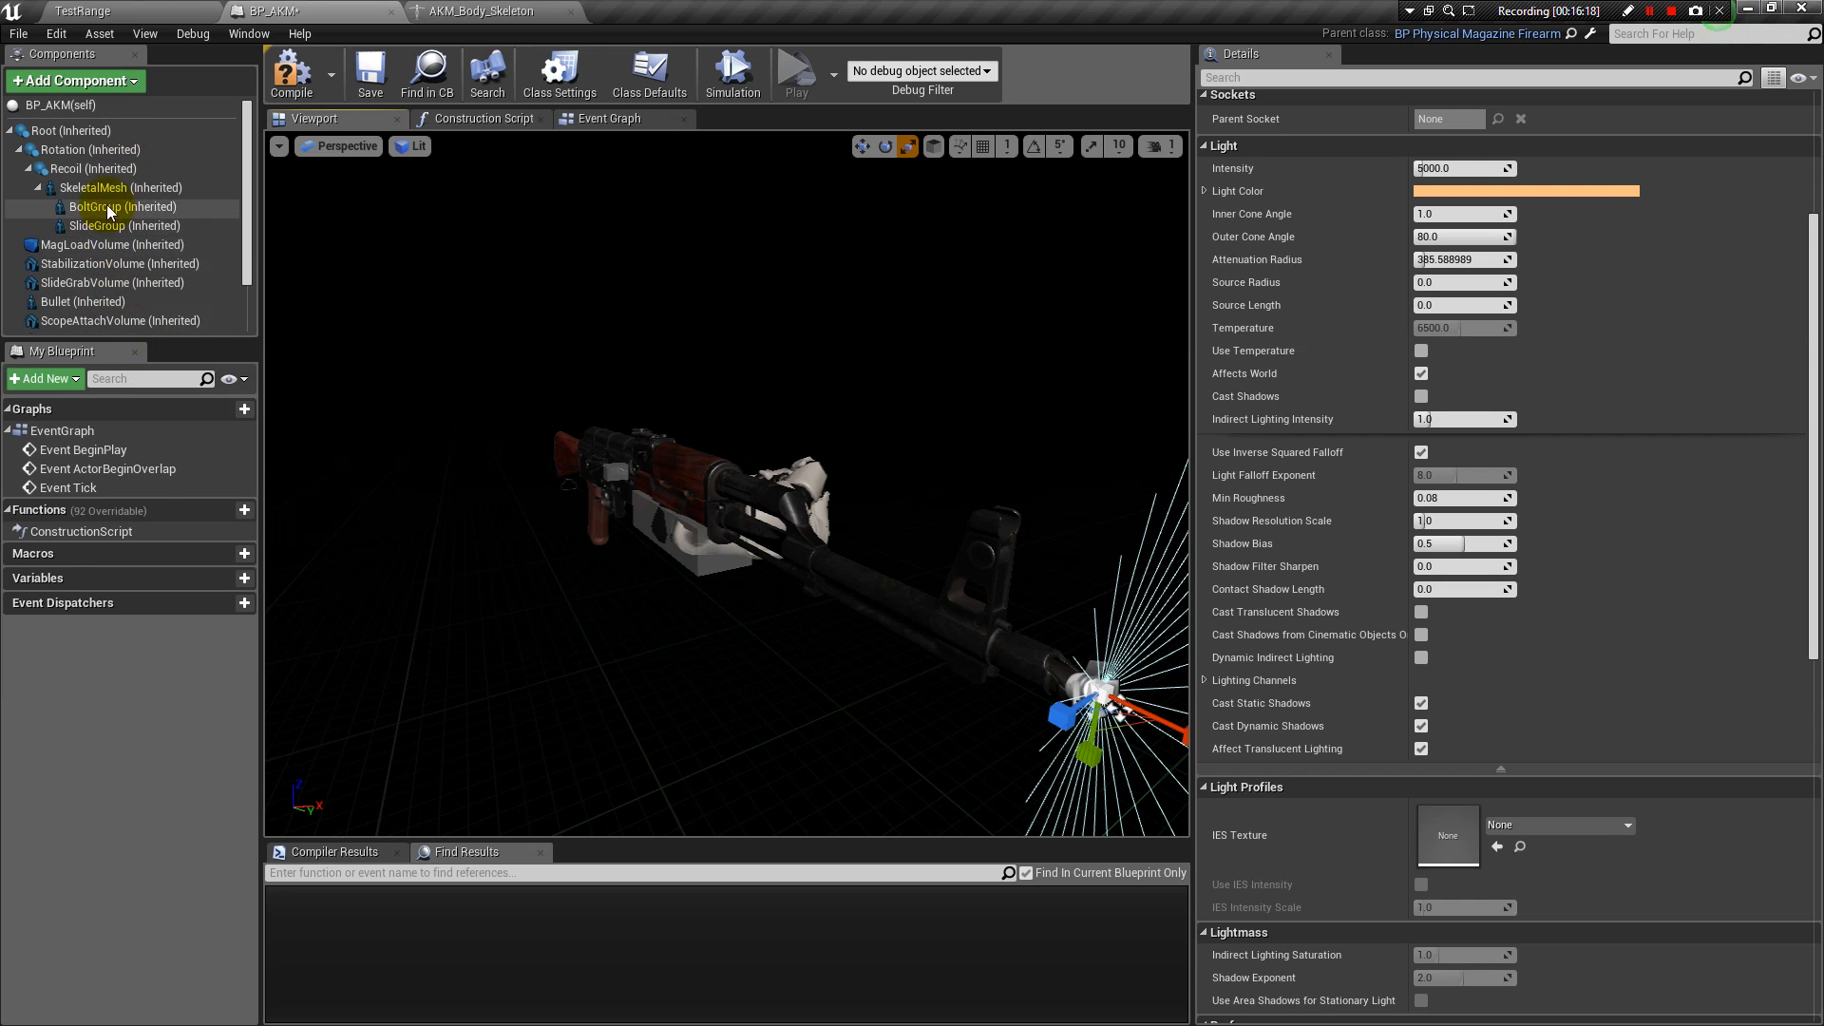
{"action": "scroll", "coordinate": [136, 201], "scroll_direction": "down", "scroll_amount": 1}
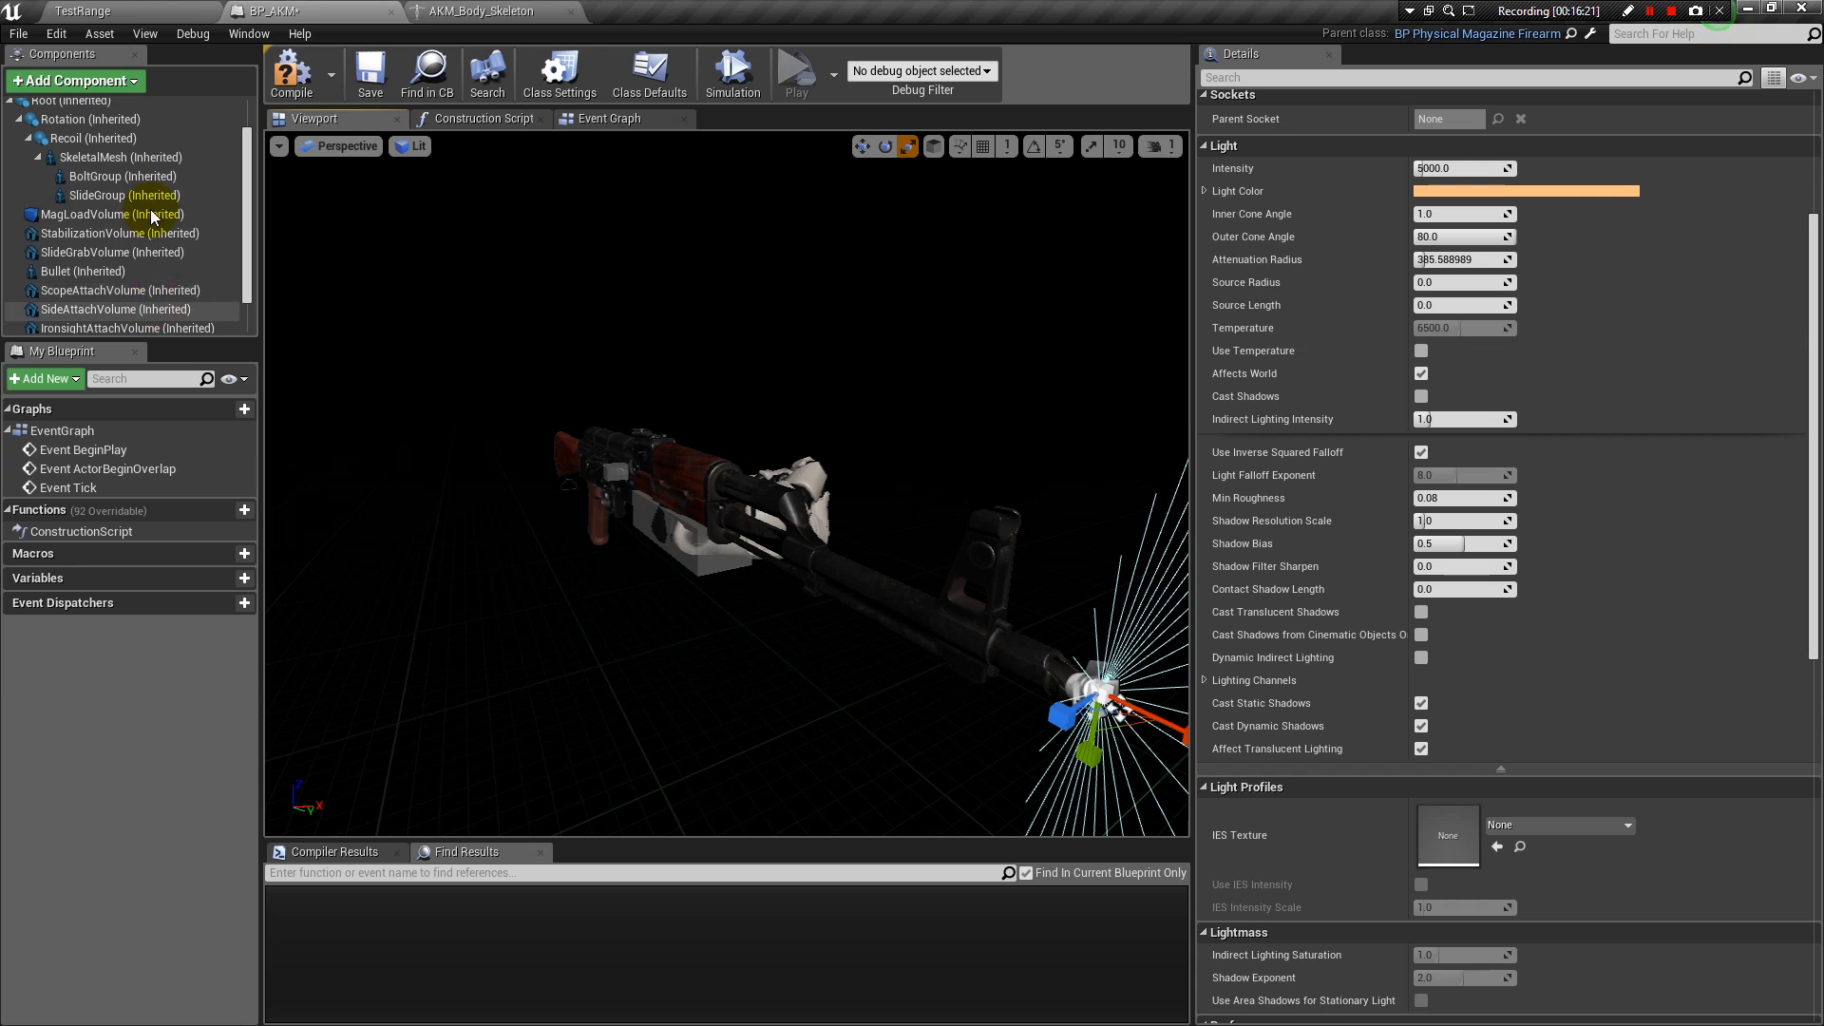
{"action": "scroll", "coordinate": [134, 214], "scroll_direction": "down", "scroll_amount": 2}
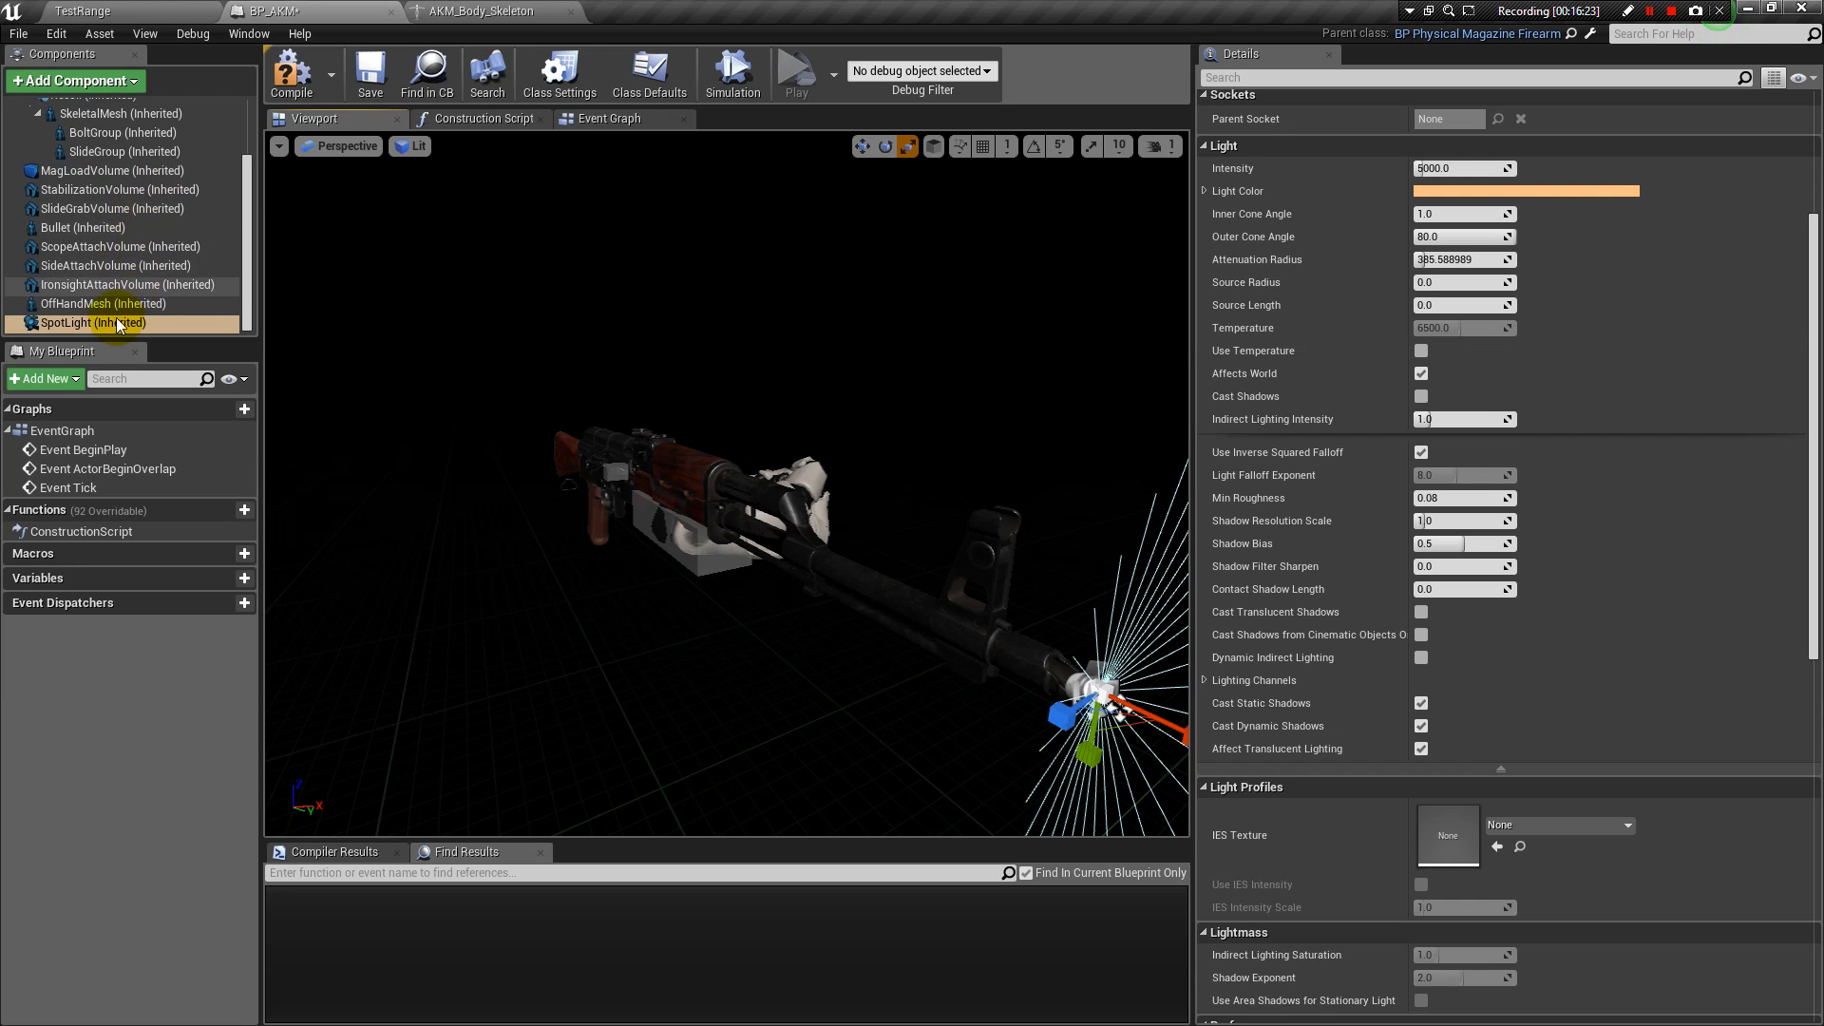
{"action": "scroll", "coordinate": [106, 215], "scroll_direction": "up", "scroll_amount": 3}
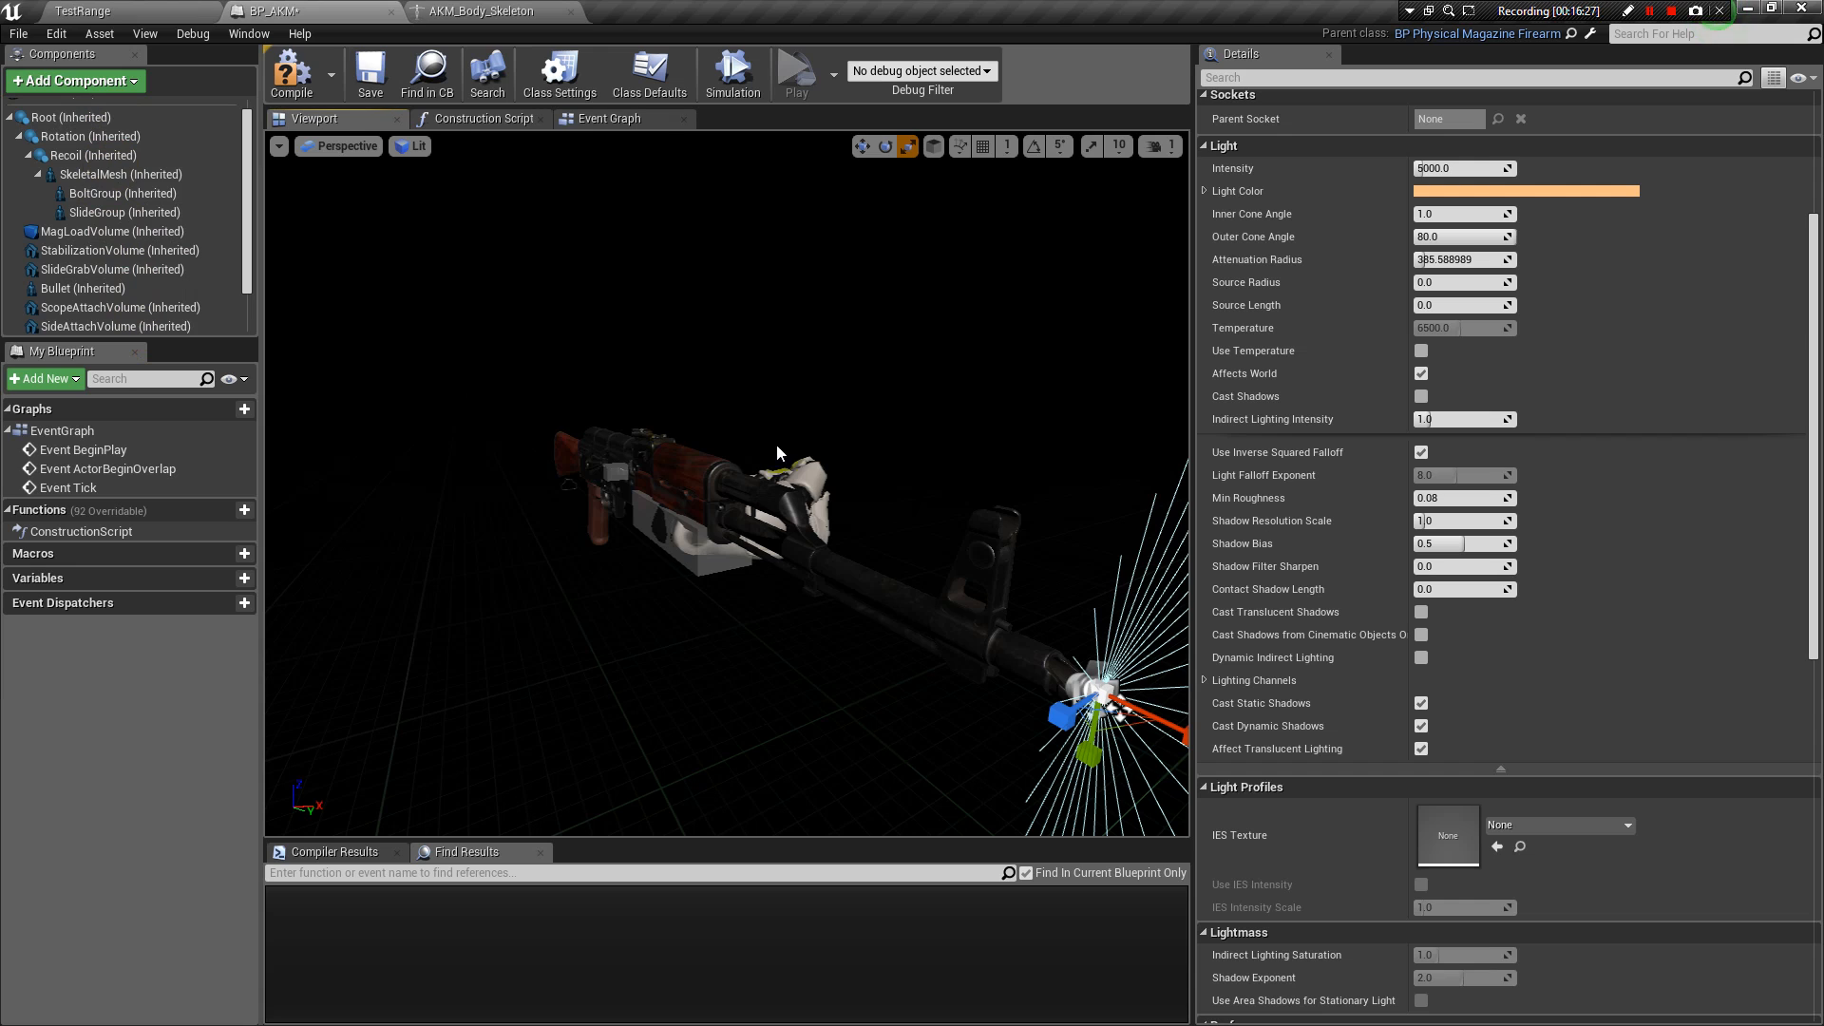
{"action": "scroll", "coordinate": [139, 281], "scroll_direction": "up", "scroll_amount": 1}
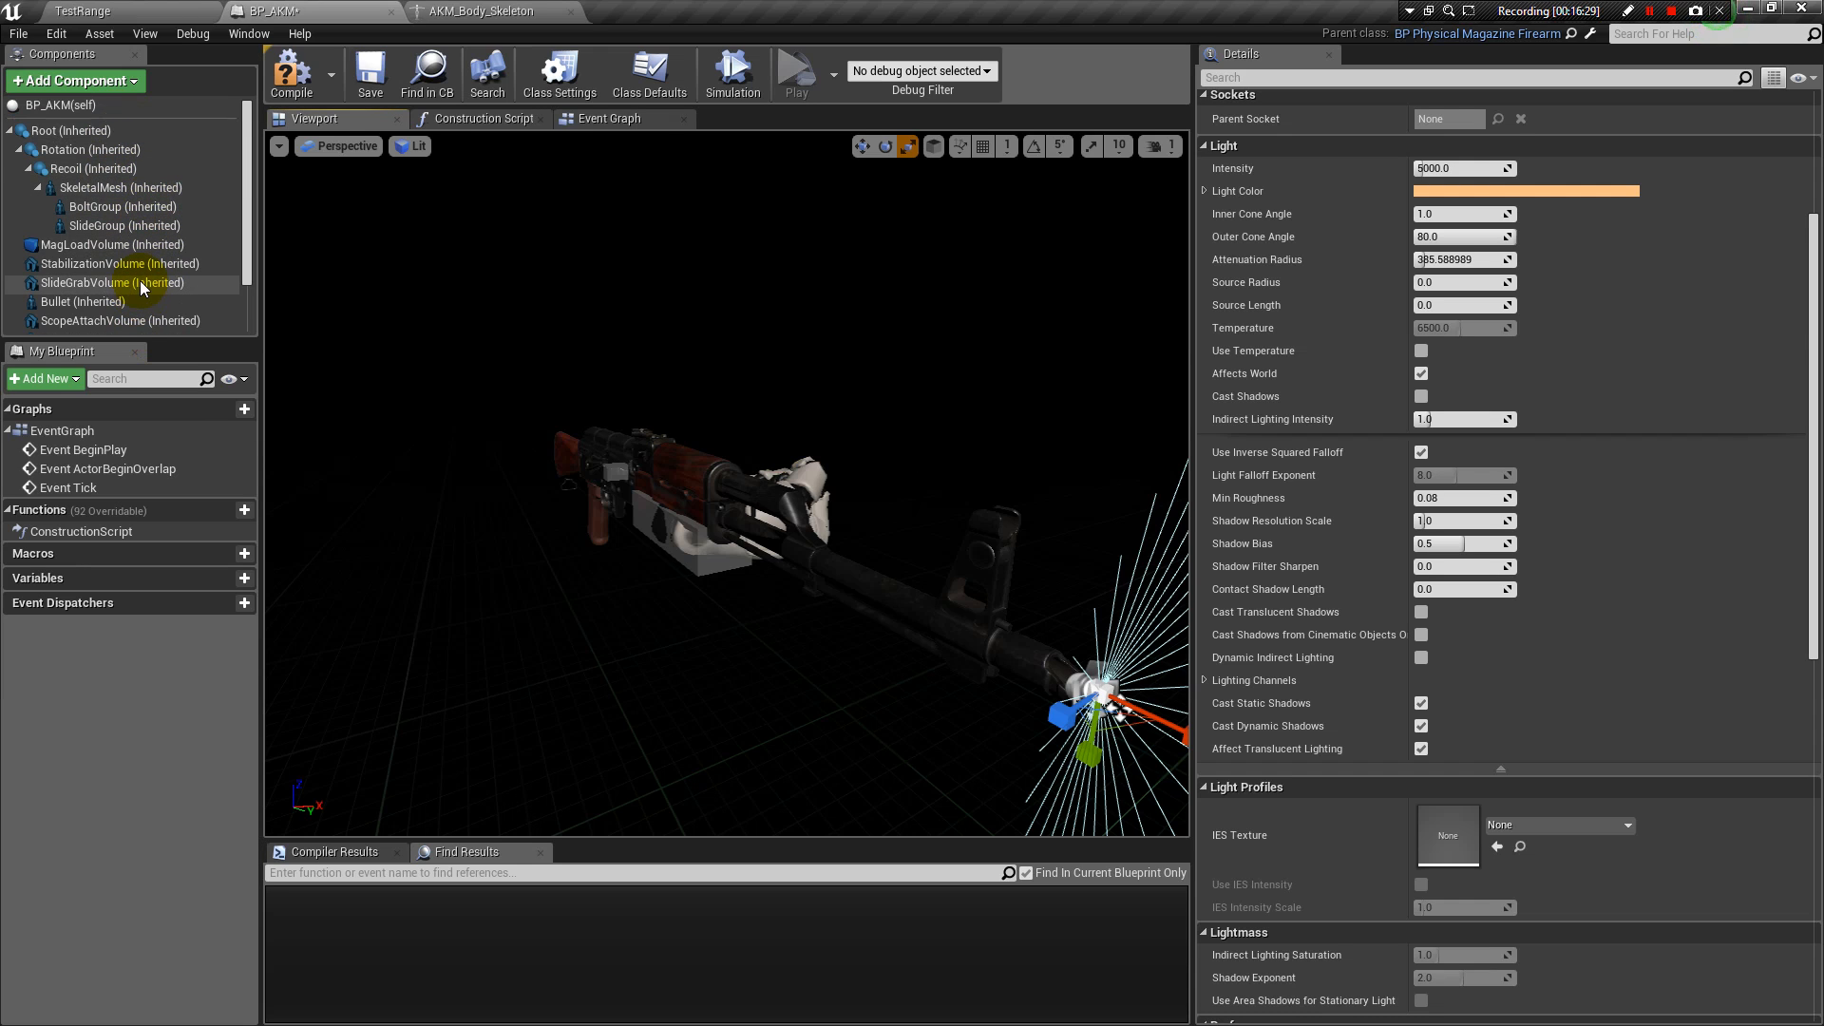
Show the defaults of BP_AKM itself and collapse the Actor Tick category above the weapon spawn settings.
{"action": "left_click", "coordinate": [91, 105]}
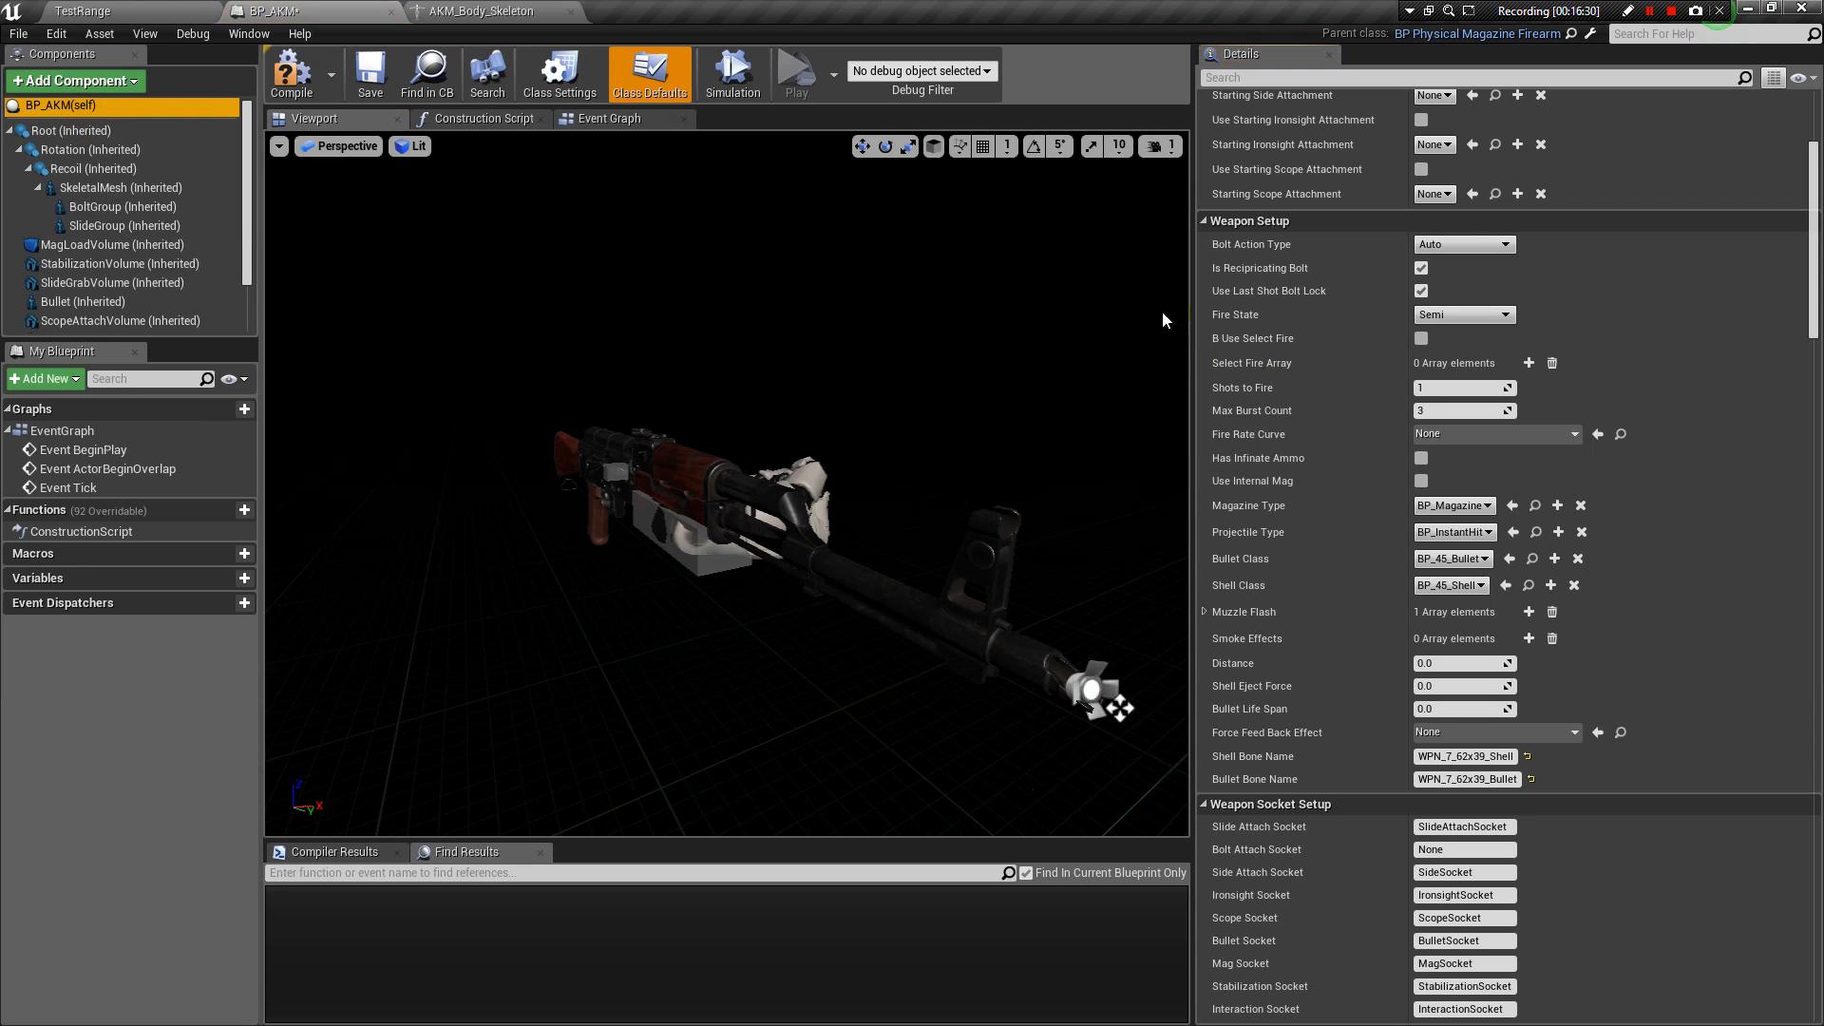
{"action": "scroll", "coordinate": [1354, 378], "scroll_direction": "up", "scroll_amount": 3}
{"action": "scroll", "coordinate": [1359, 369], "scroll_direction": "up", "scroll_amount": 2}
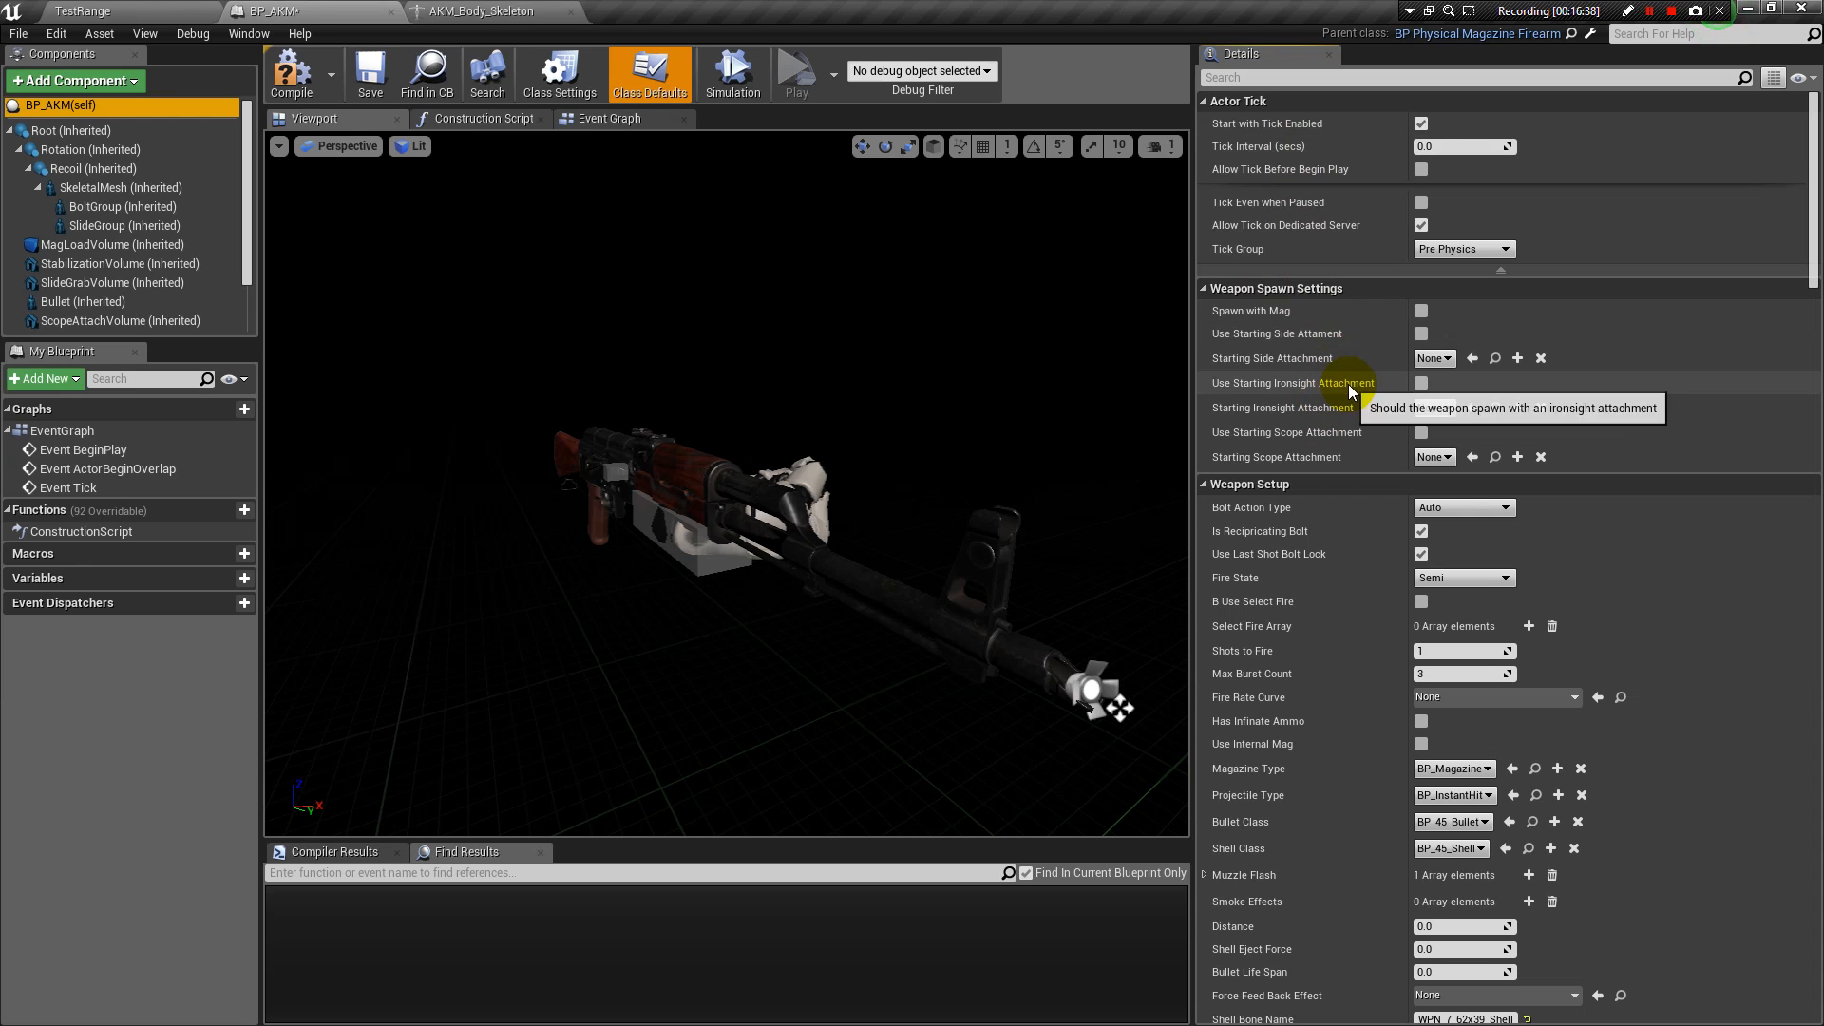
{"action": "left_click", "coordinate": [1205, 101]}
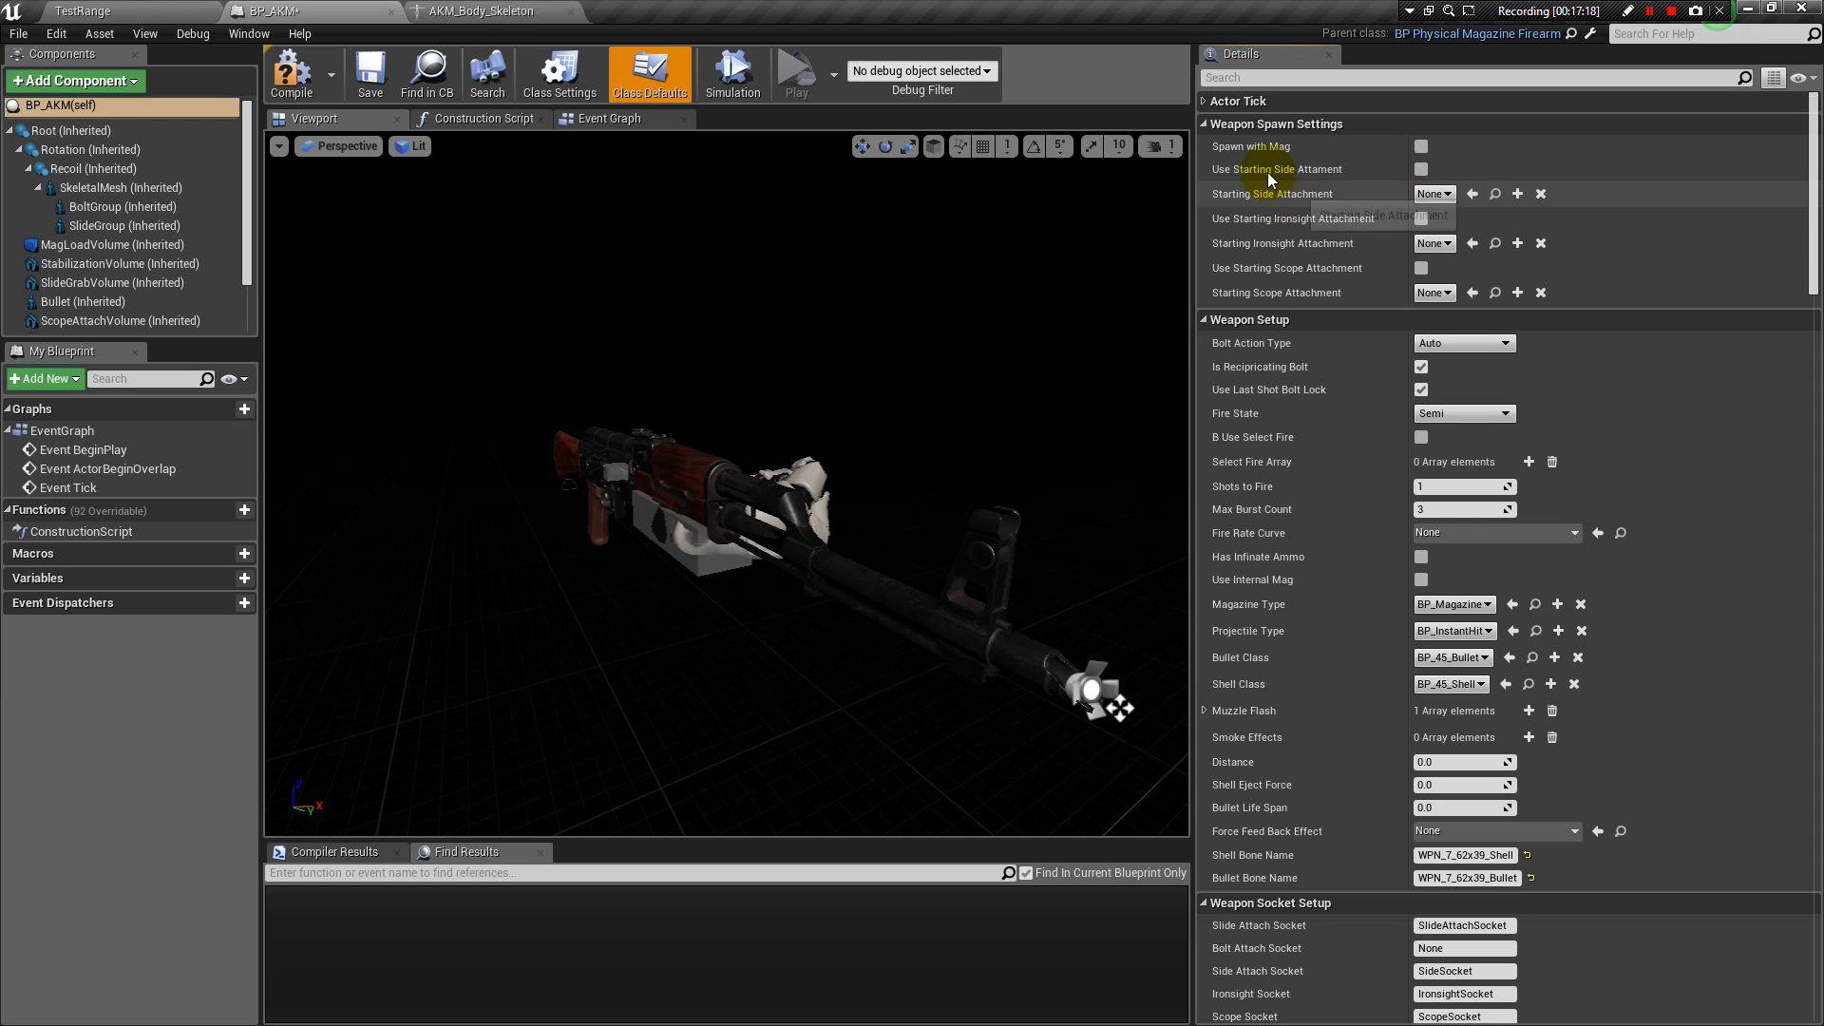
Try enabling the starting side attachment and browse its available attachment classes without choosing one.
{"action": "left_click", "coordinate": [1425, 169]}
{"action": "left_click", "coordinate": [1435, 194]}
{"action": "left_click", "coordinate": [1435, 195]}
{"action": "left_click", "coordinate": [1435, 195]}
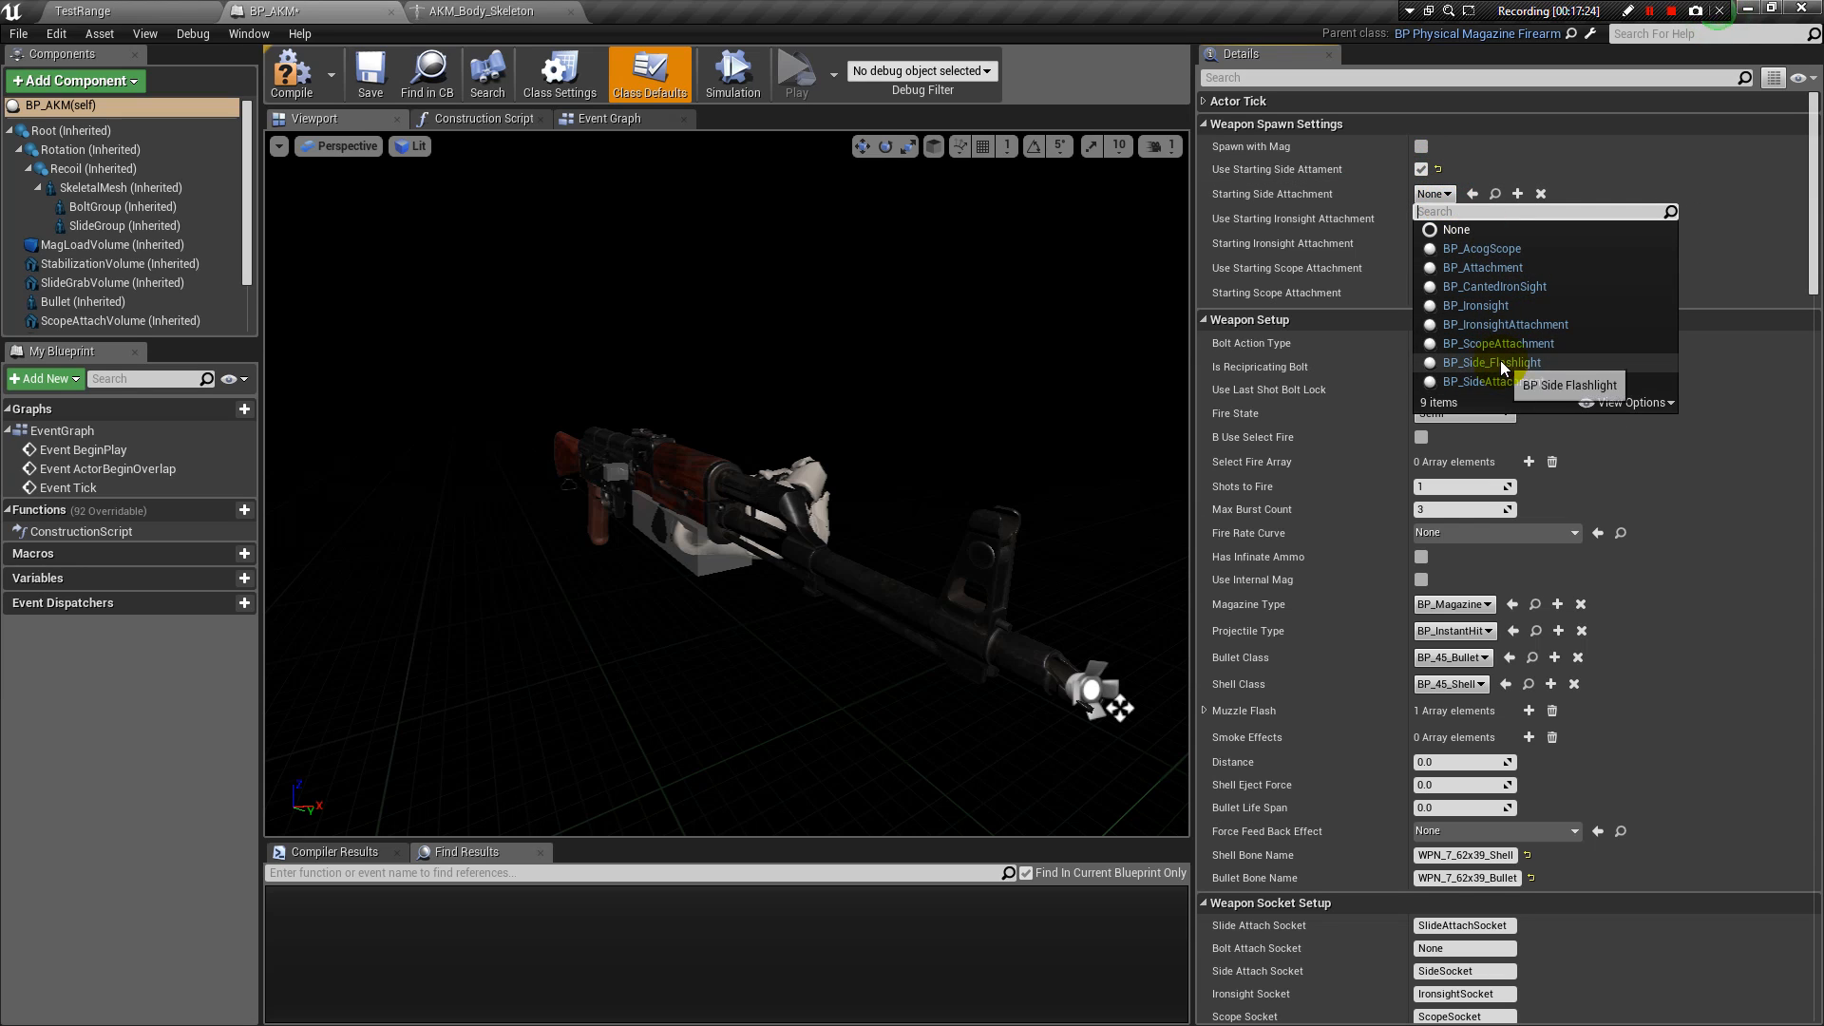
{"action": "left_click", "coordinate": [1435, 193]}
{"action": "left_click", "coordinate": [1421, 171]}
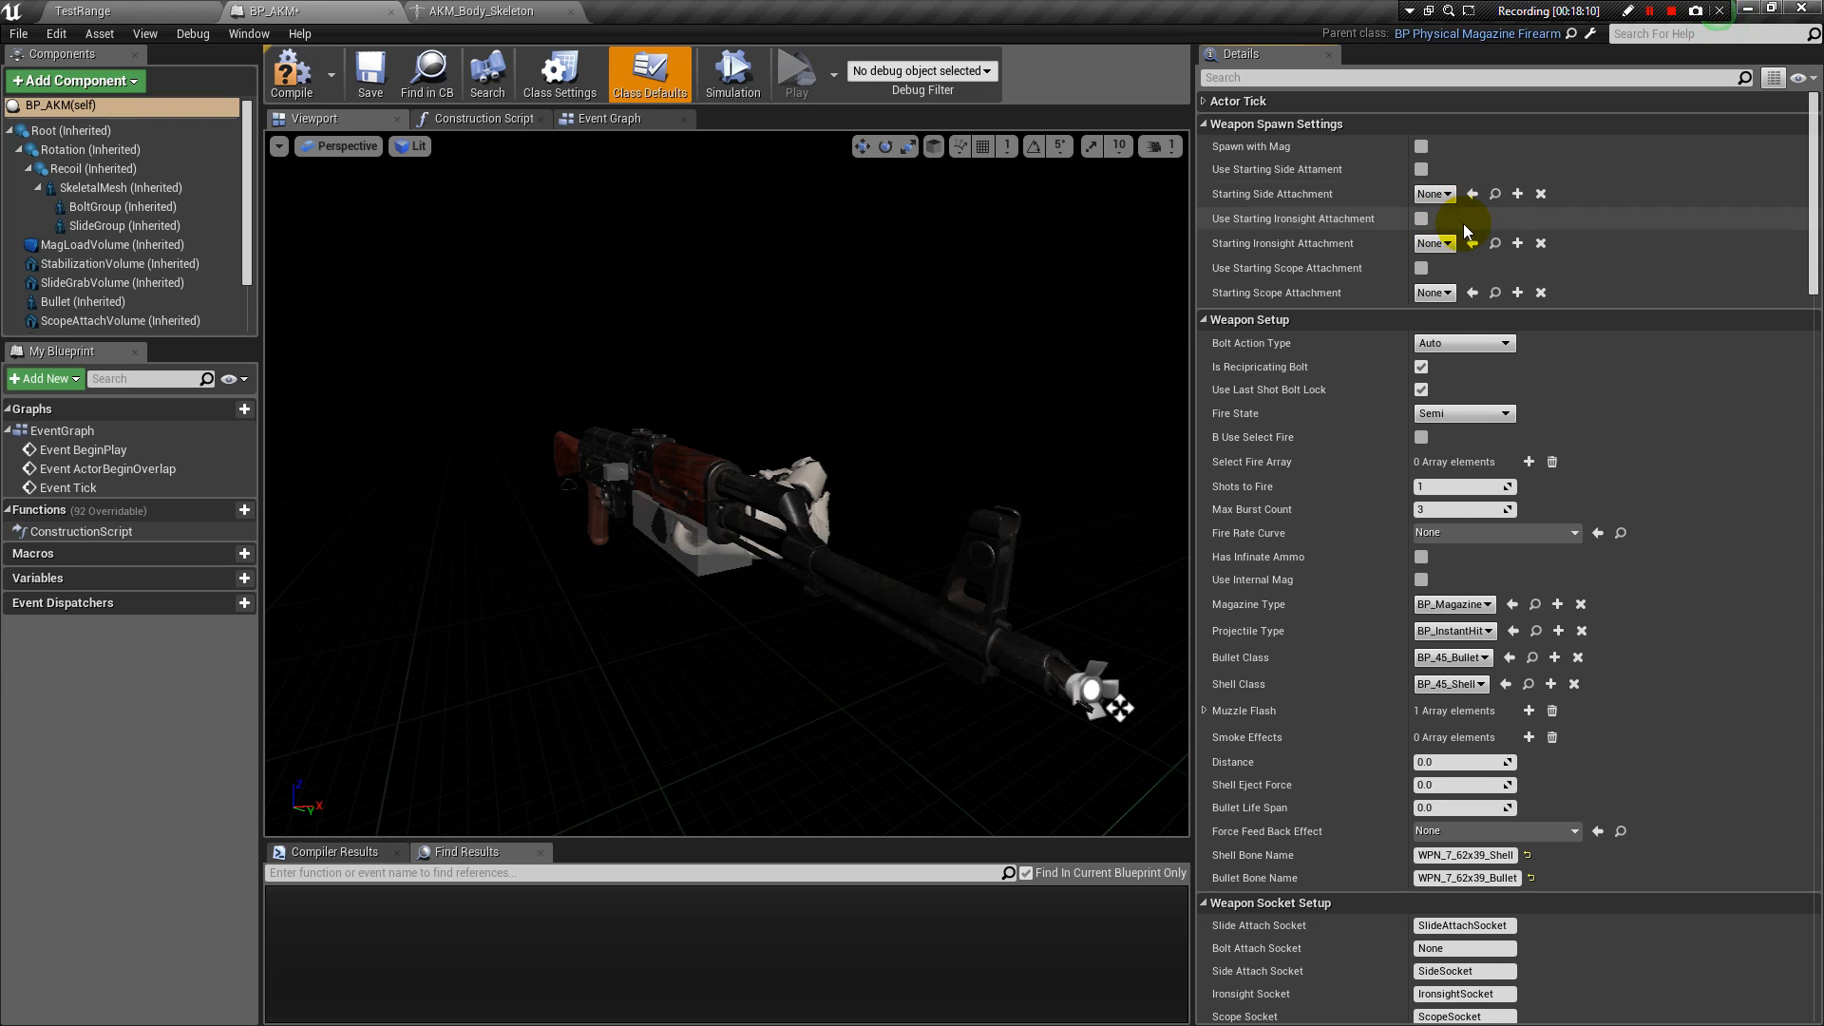
Try the Manual option for Bolt Action Type in the weapon setup and return it to Auto.
{"action": "scroll", "coordinate": [1449, 280], "scroll_direction": "down", "scroll_amount": 1}
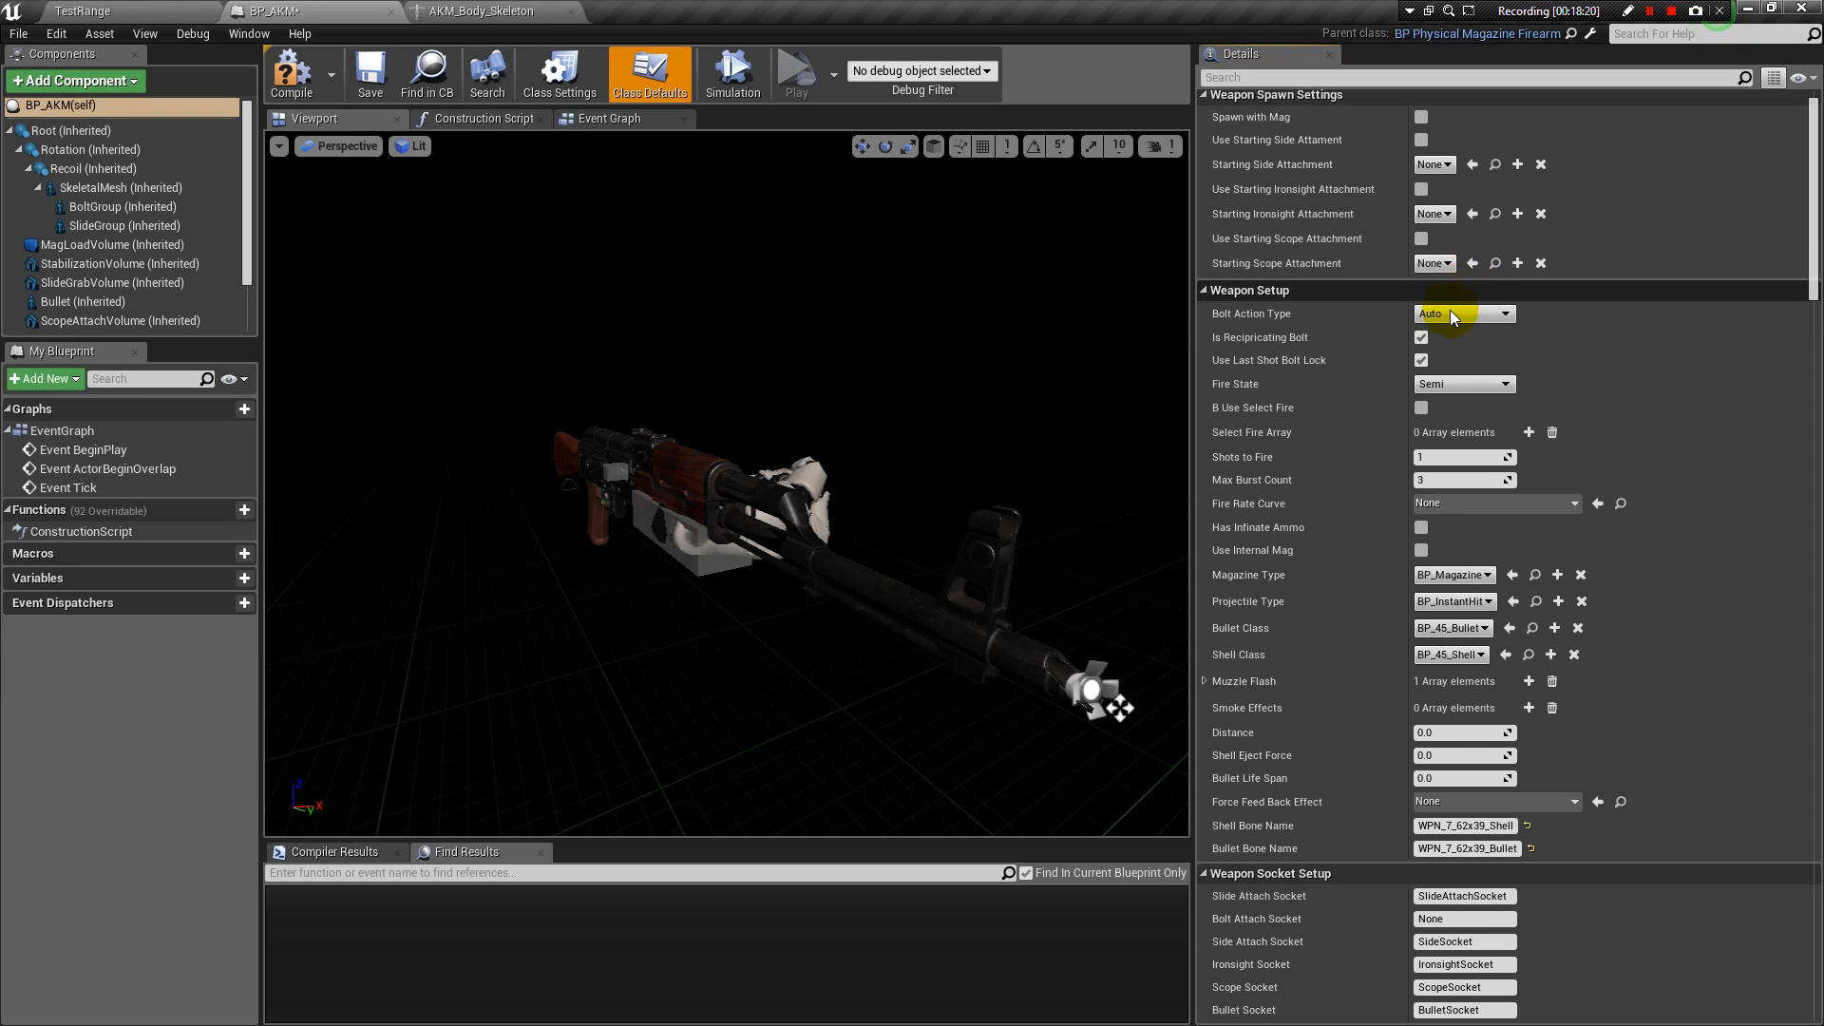
{"action": "scroll", "coordinate": [1451, 275], "scroll_direction": "up", "scroll_amount": 1}
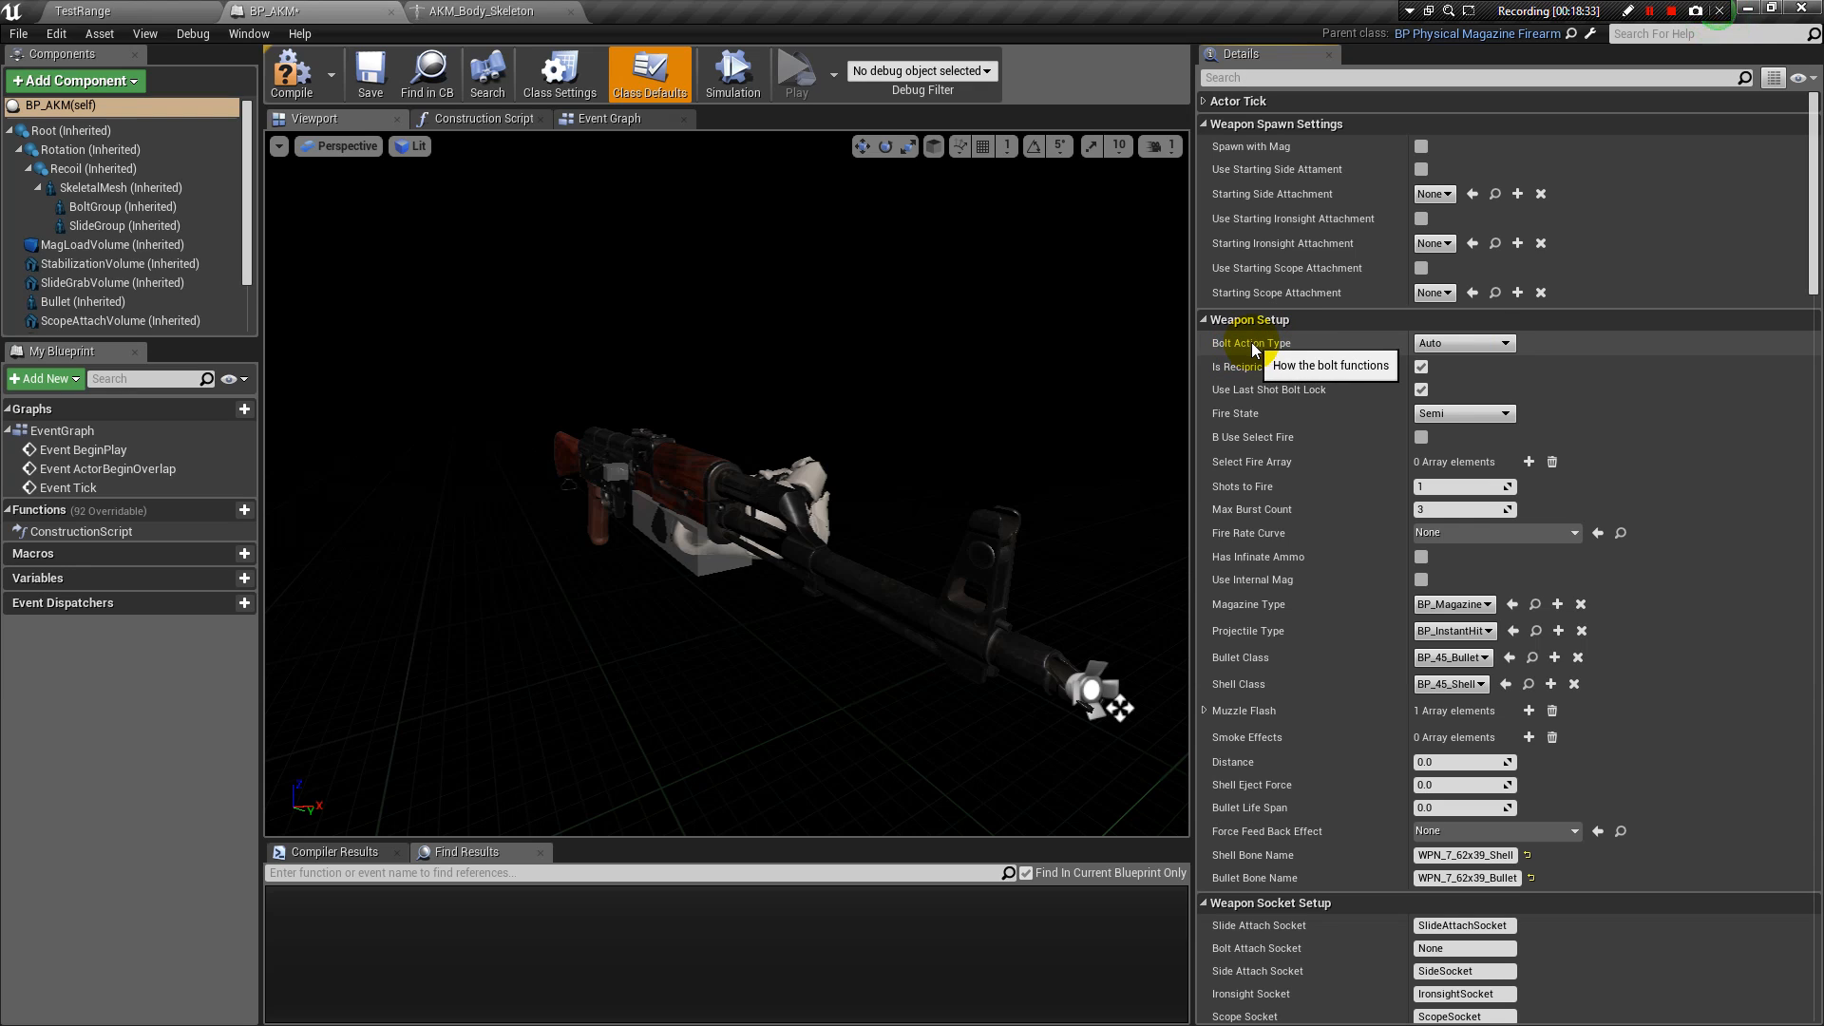
{"action": "left_click", "coordinate": [1469, 348]}
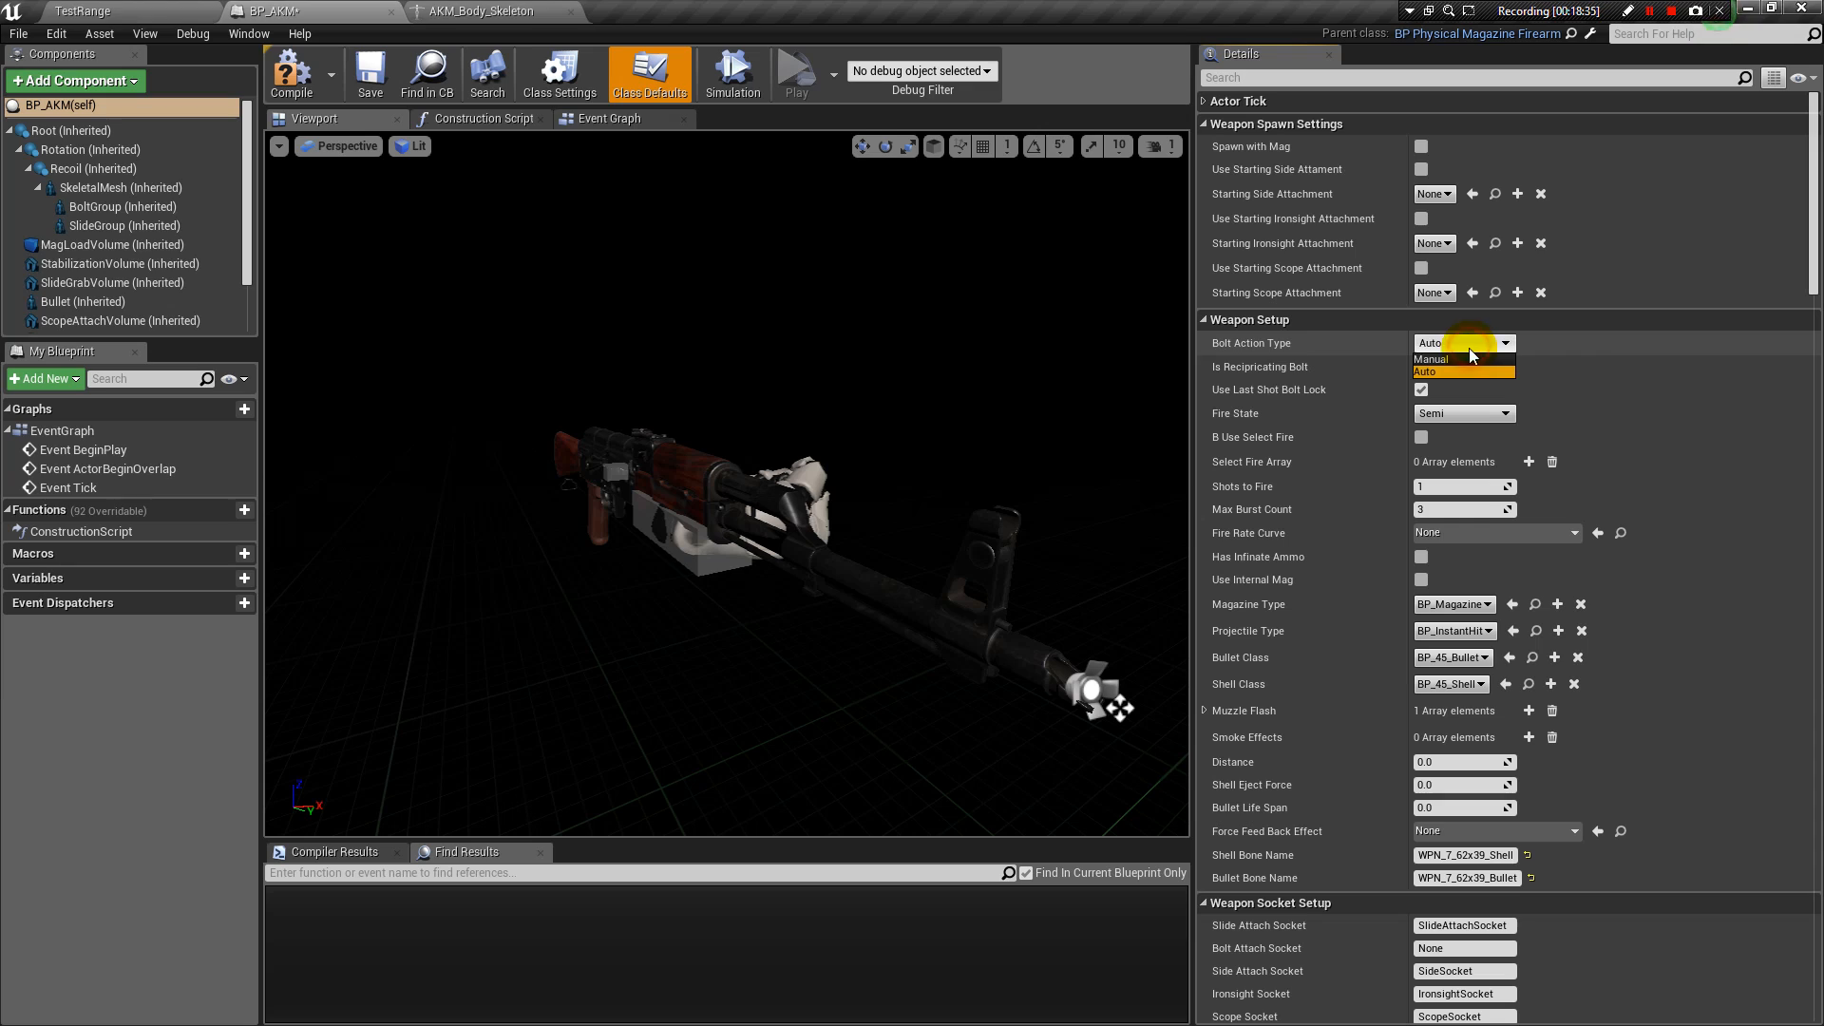
{"action": "left_click", "coordinate": [1461, 360]}
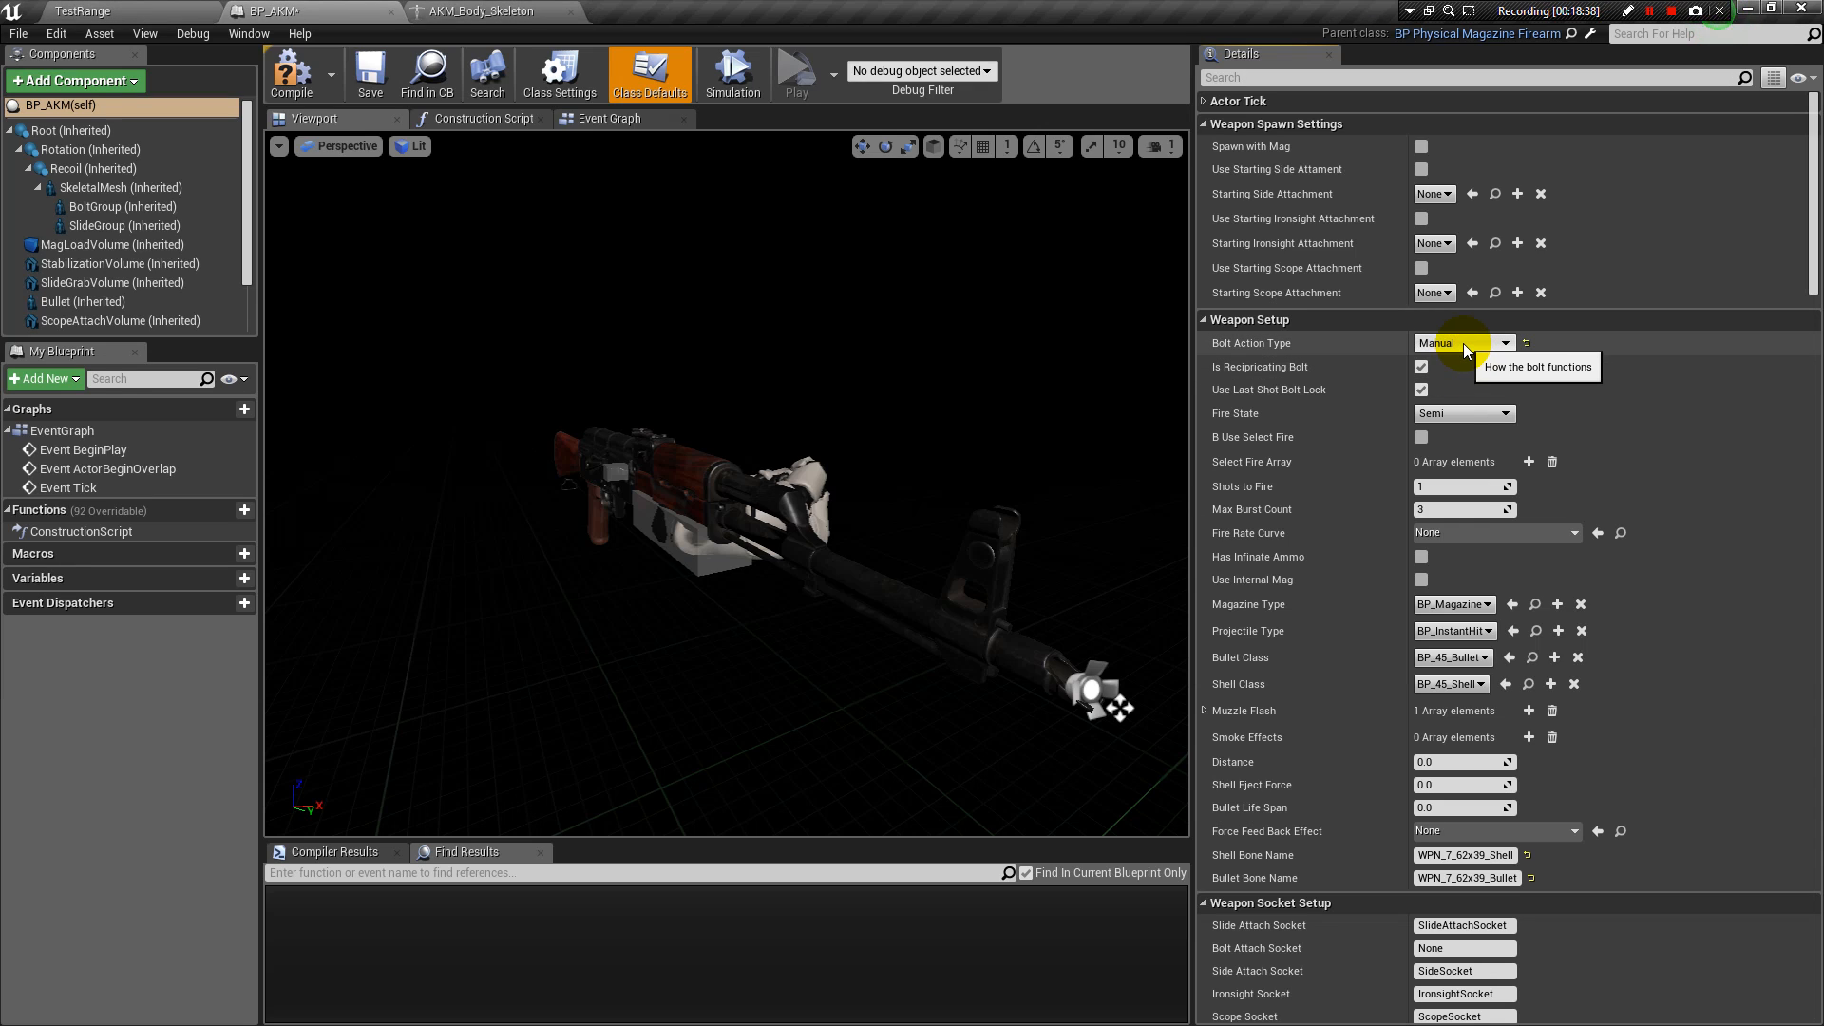
{"action": "left_click", "coordinate": [1463, 344]}
{"action": "left_click", "coordinate": [1463, 370]}
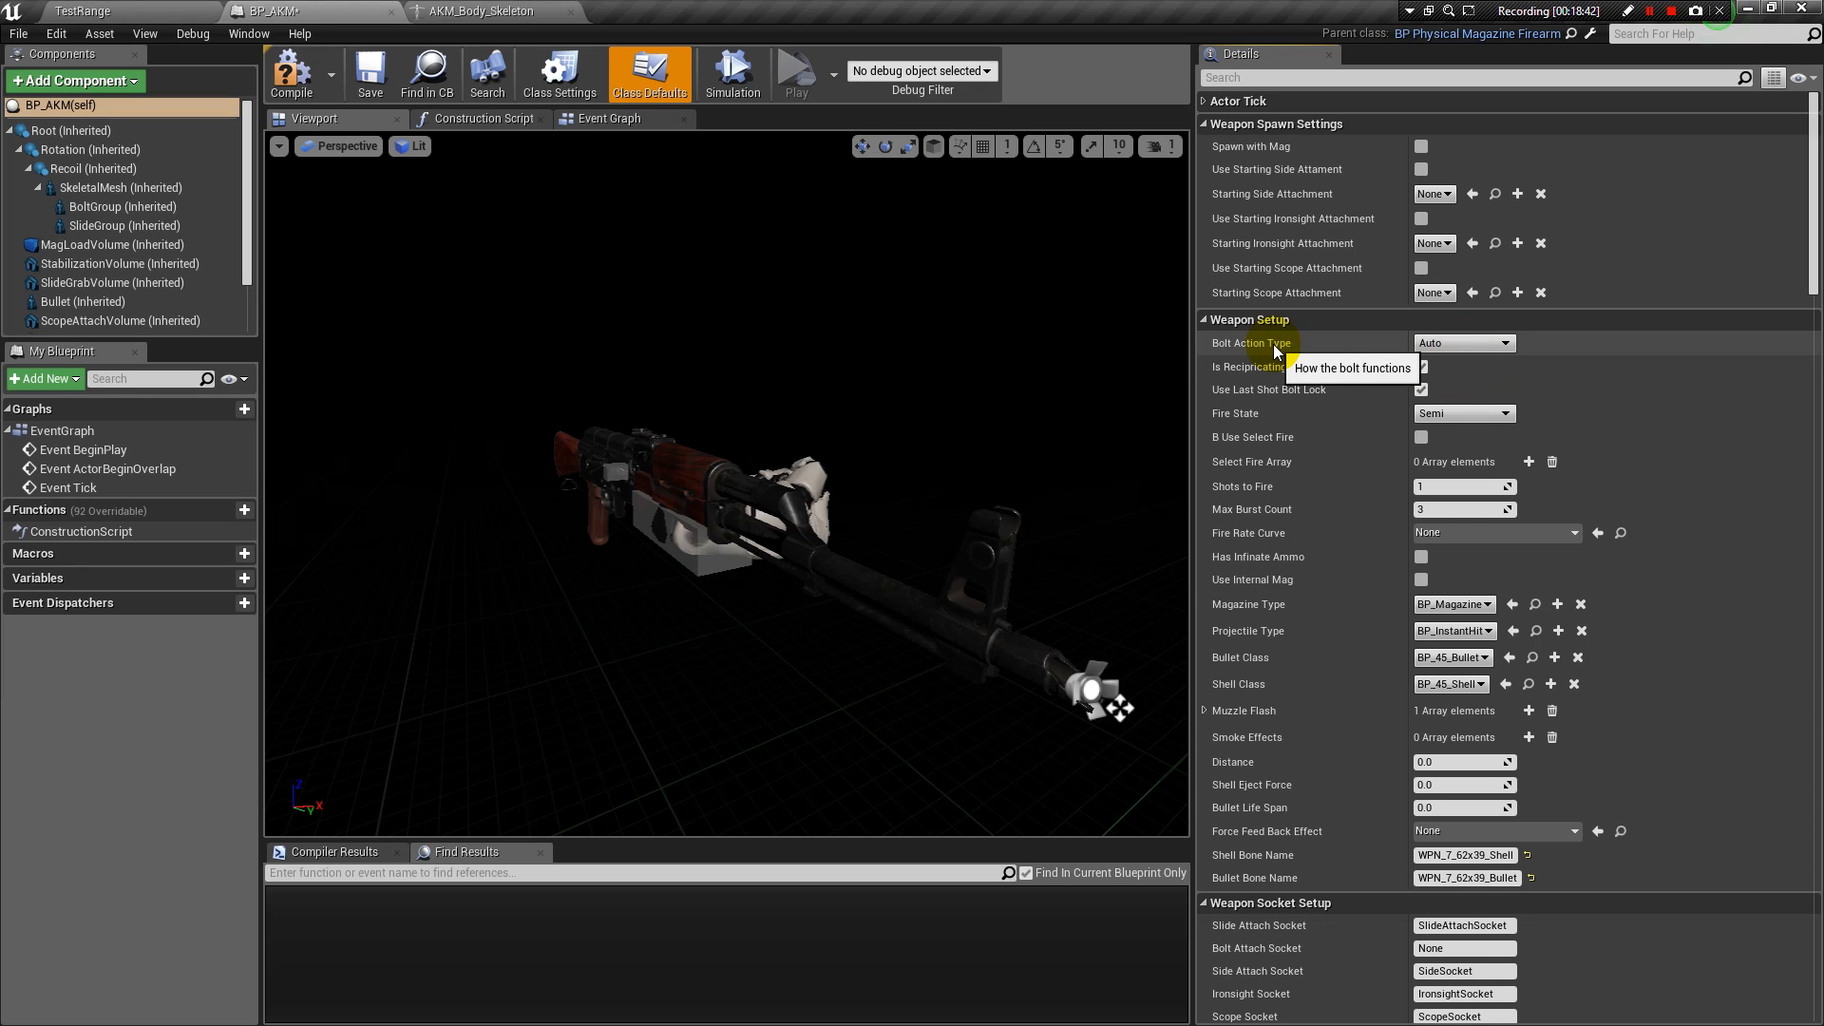
{"action": "left_click", "coordinate": [1466, 345]}
{"action": "left_click", "coordinate": [1470, 358]}
{"action": "left_click", "coordinate": [1473, 341]}
{"action": "left_click", "coordinate": [1461, 372]}
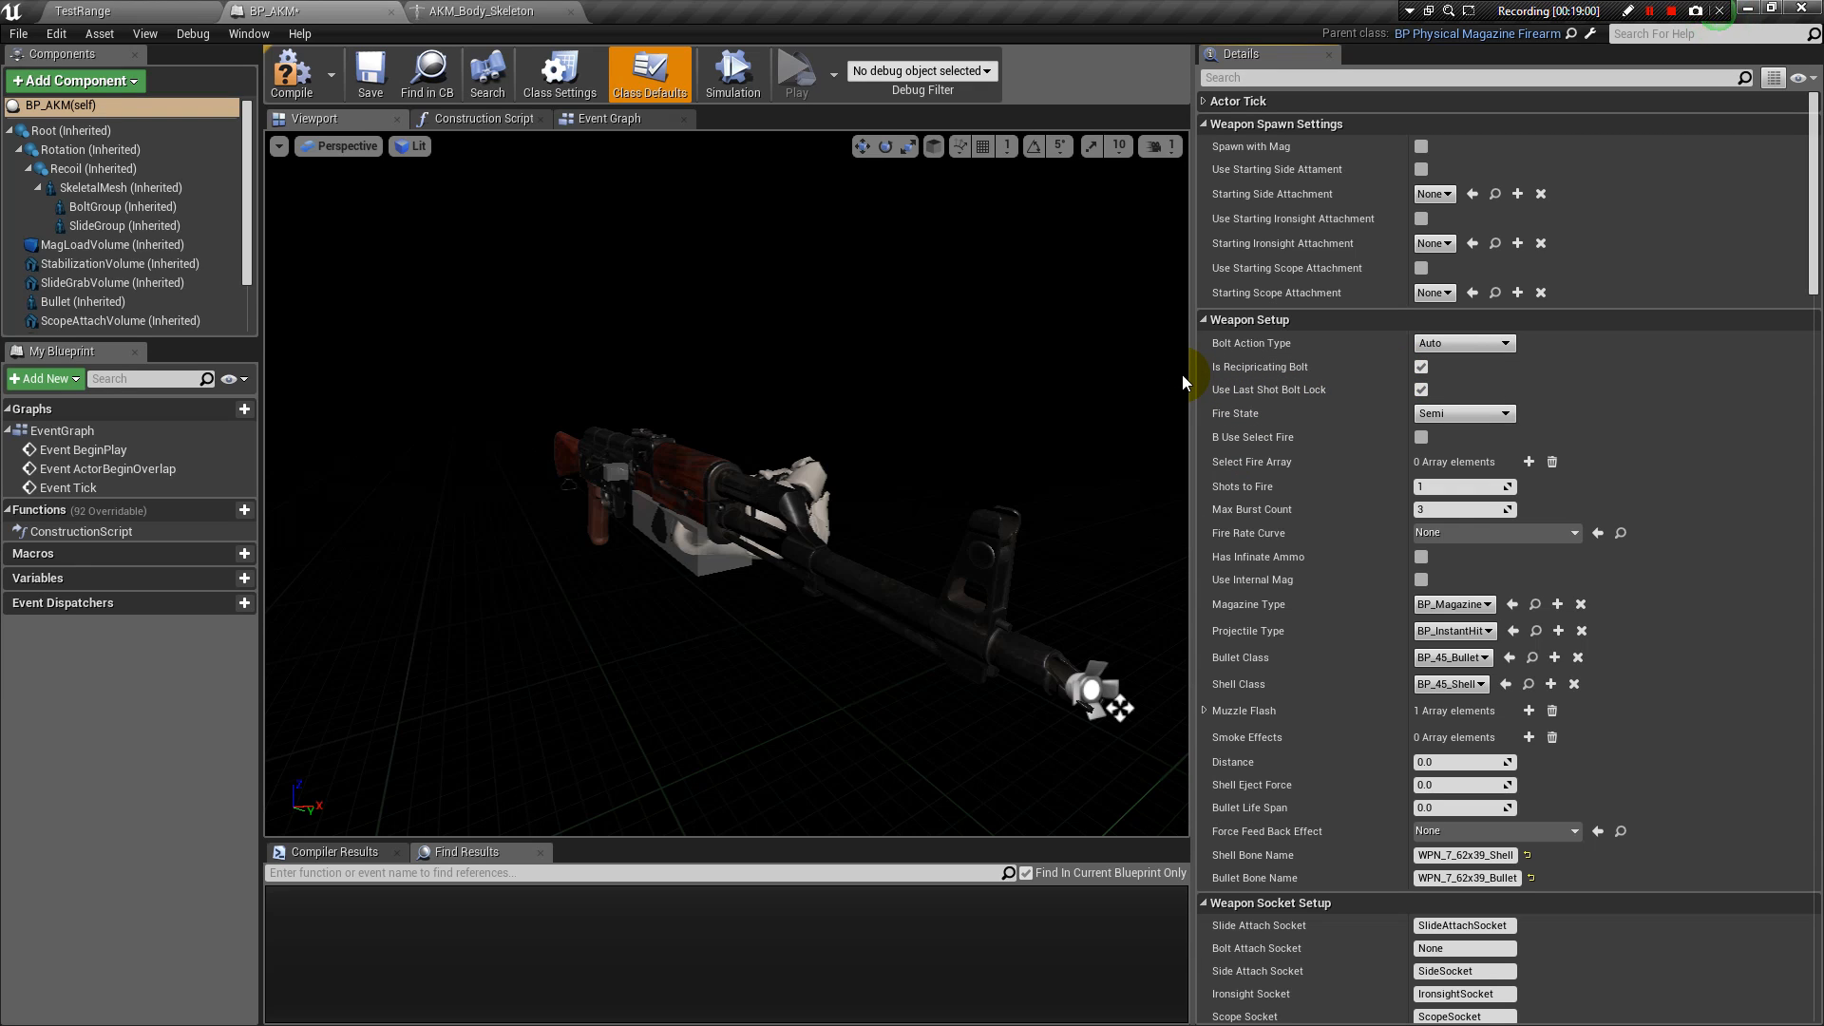
Examine the rifle's receiver and bolt area up close from the side.
{"action": "left_click_drag", "start_coordinate": [699, 373], "coordinate": [912, 372], "text": "alt"}
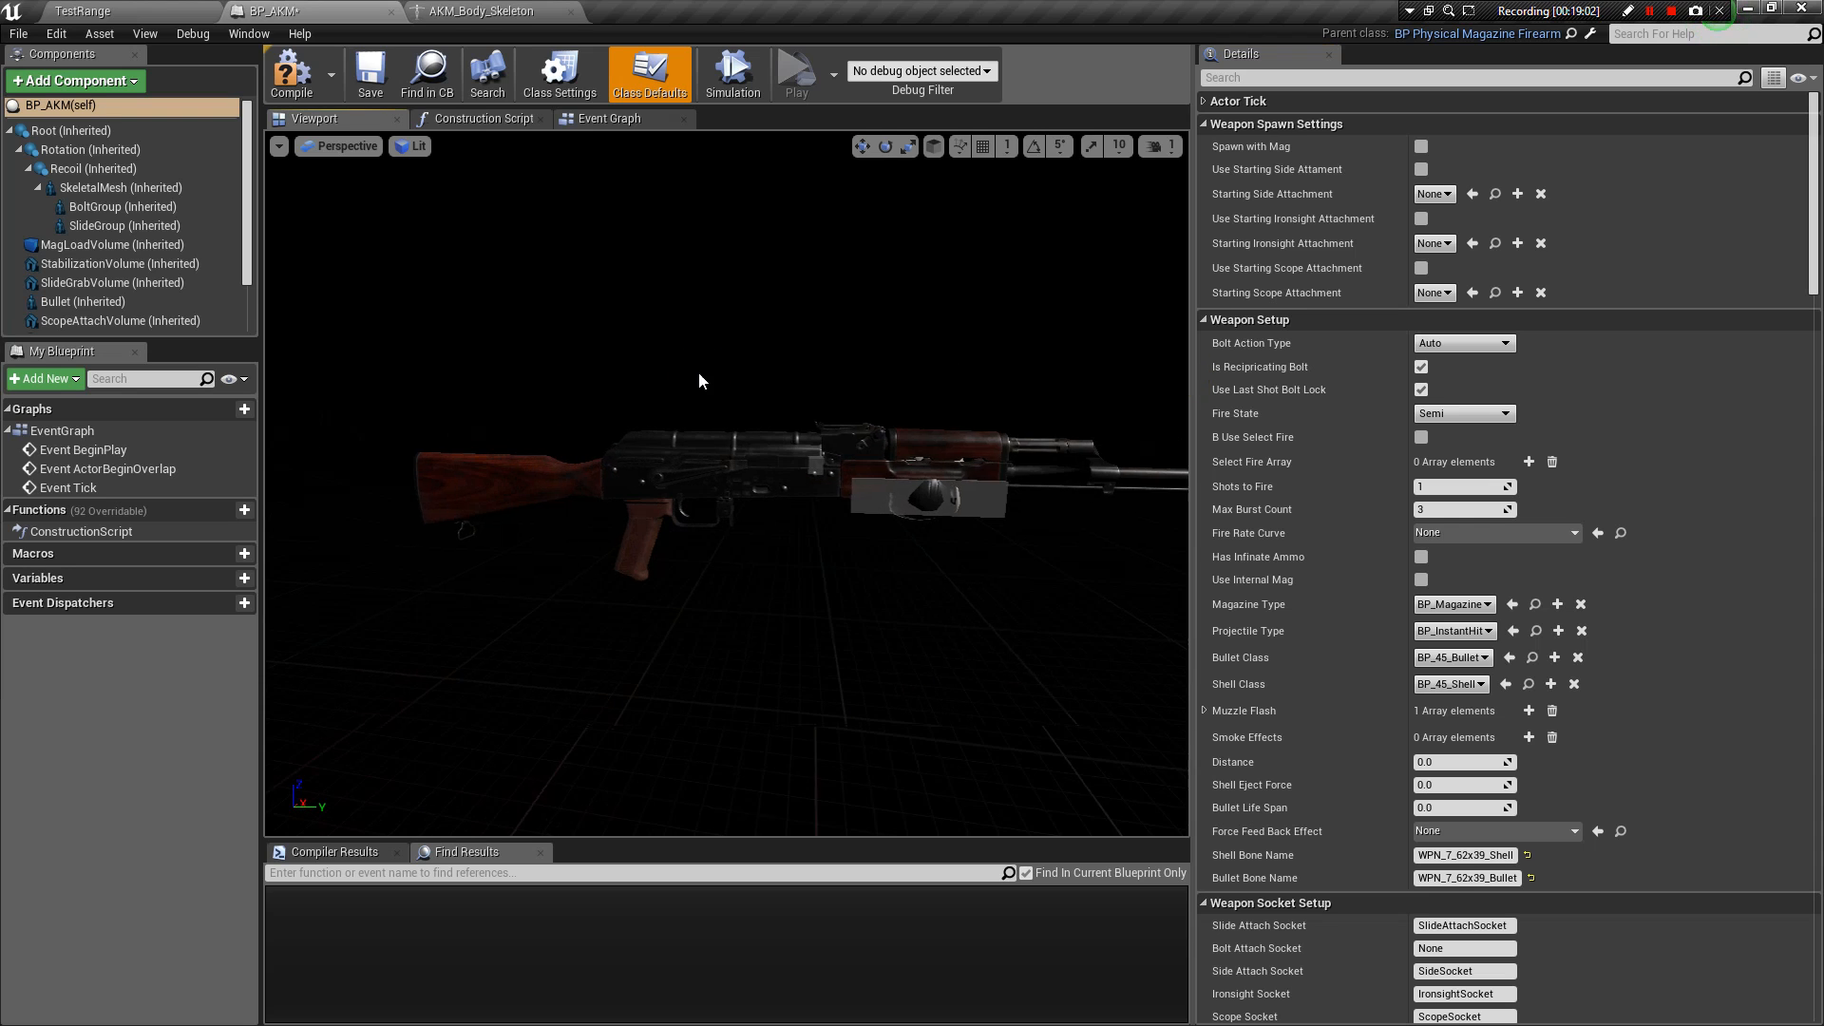
{"action": "right_click_drag", "start_coordinate": [698, 372], "coordinate": [855, 372], "text": "alt"}
{"action": "left_click_drag", "start_coordinate": [739, 323], "coordinate": [599, 333], "text": "alt"}
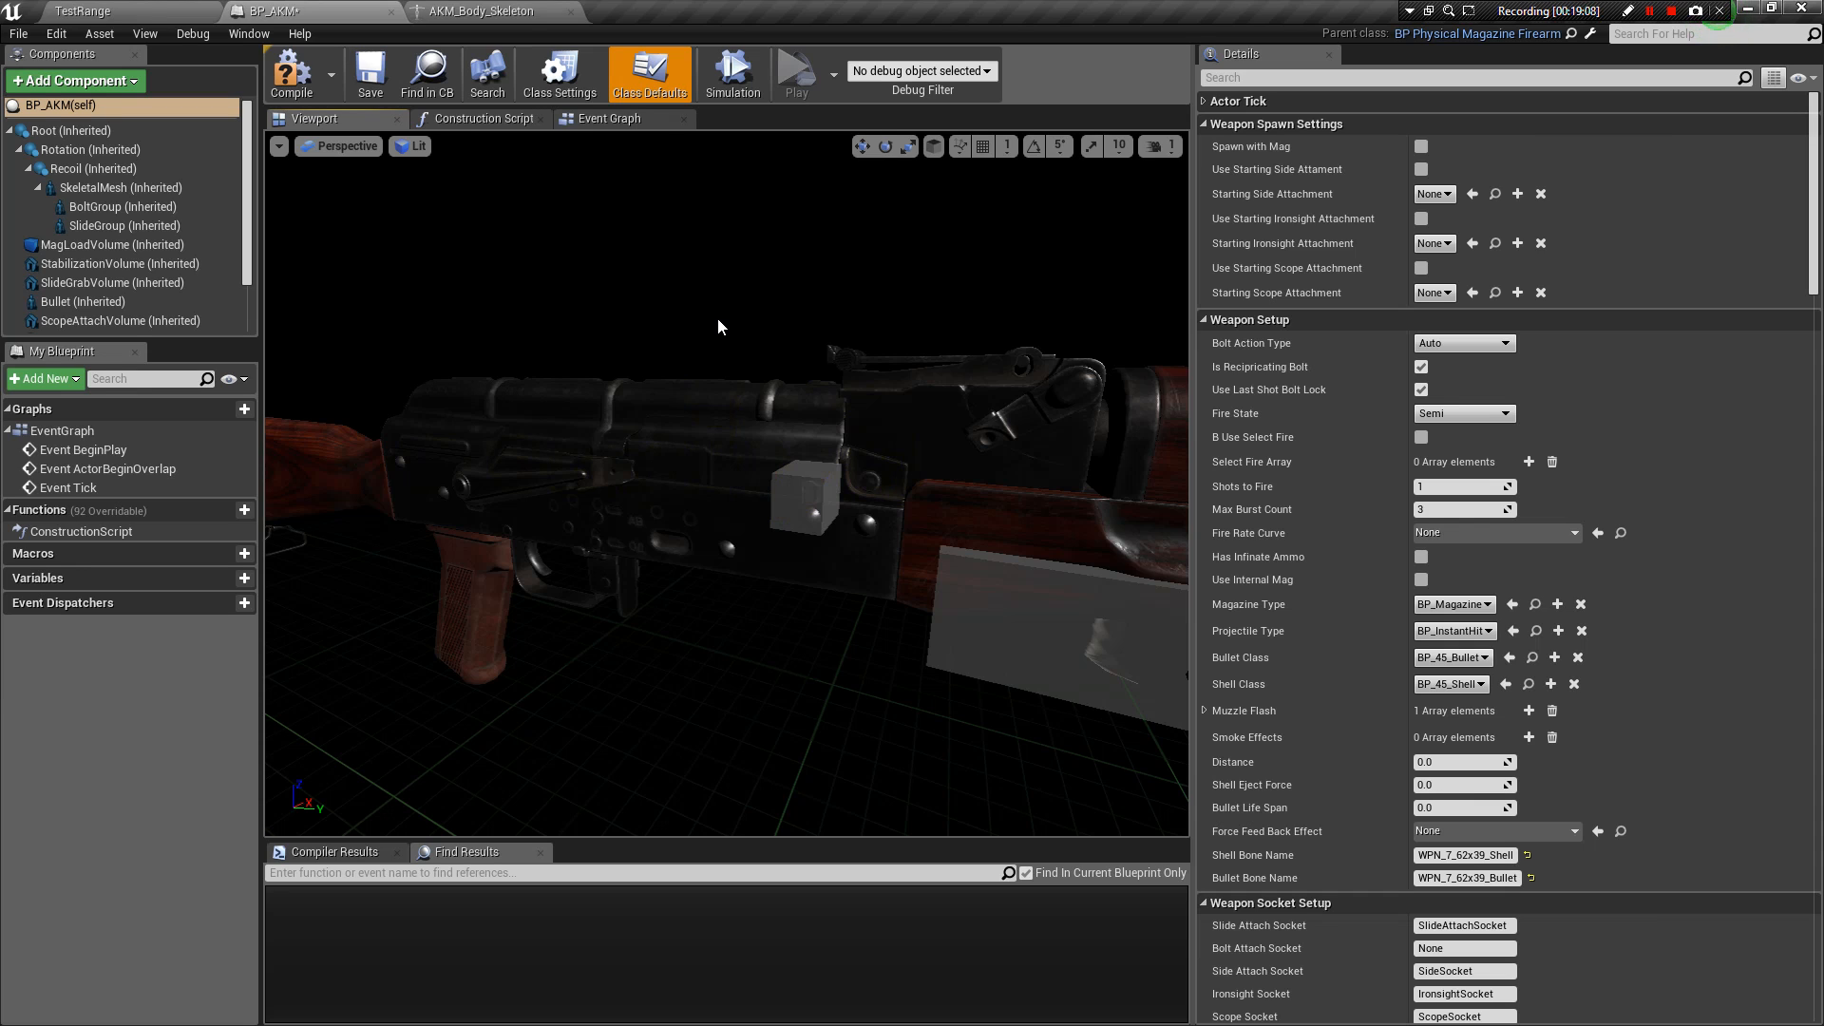
{"action": "left_click_drag", "start_coordinate": [721, 331], "coordinate": [832, 331], "text": "alt"}
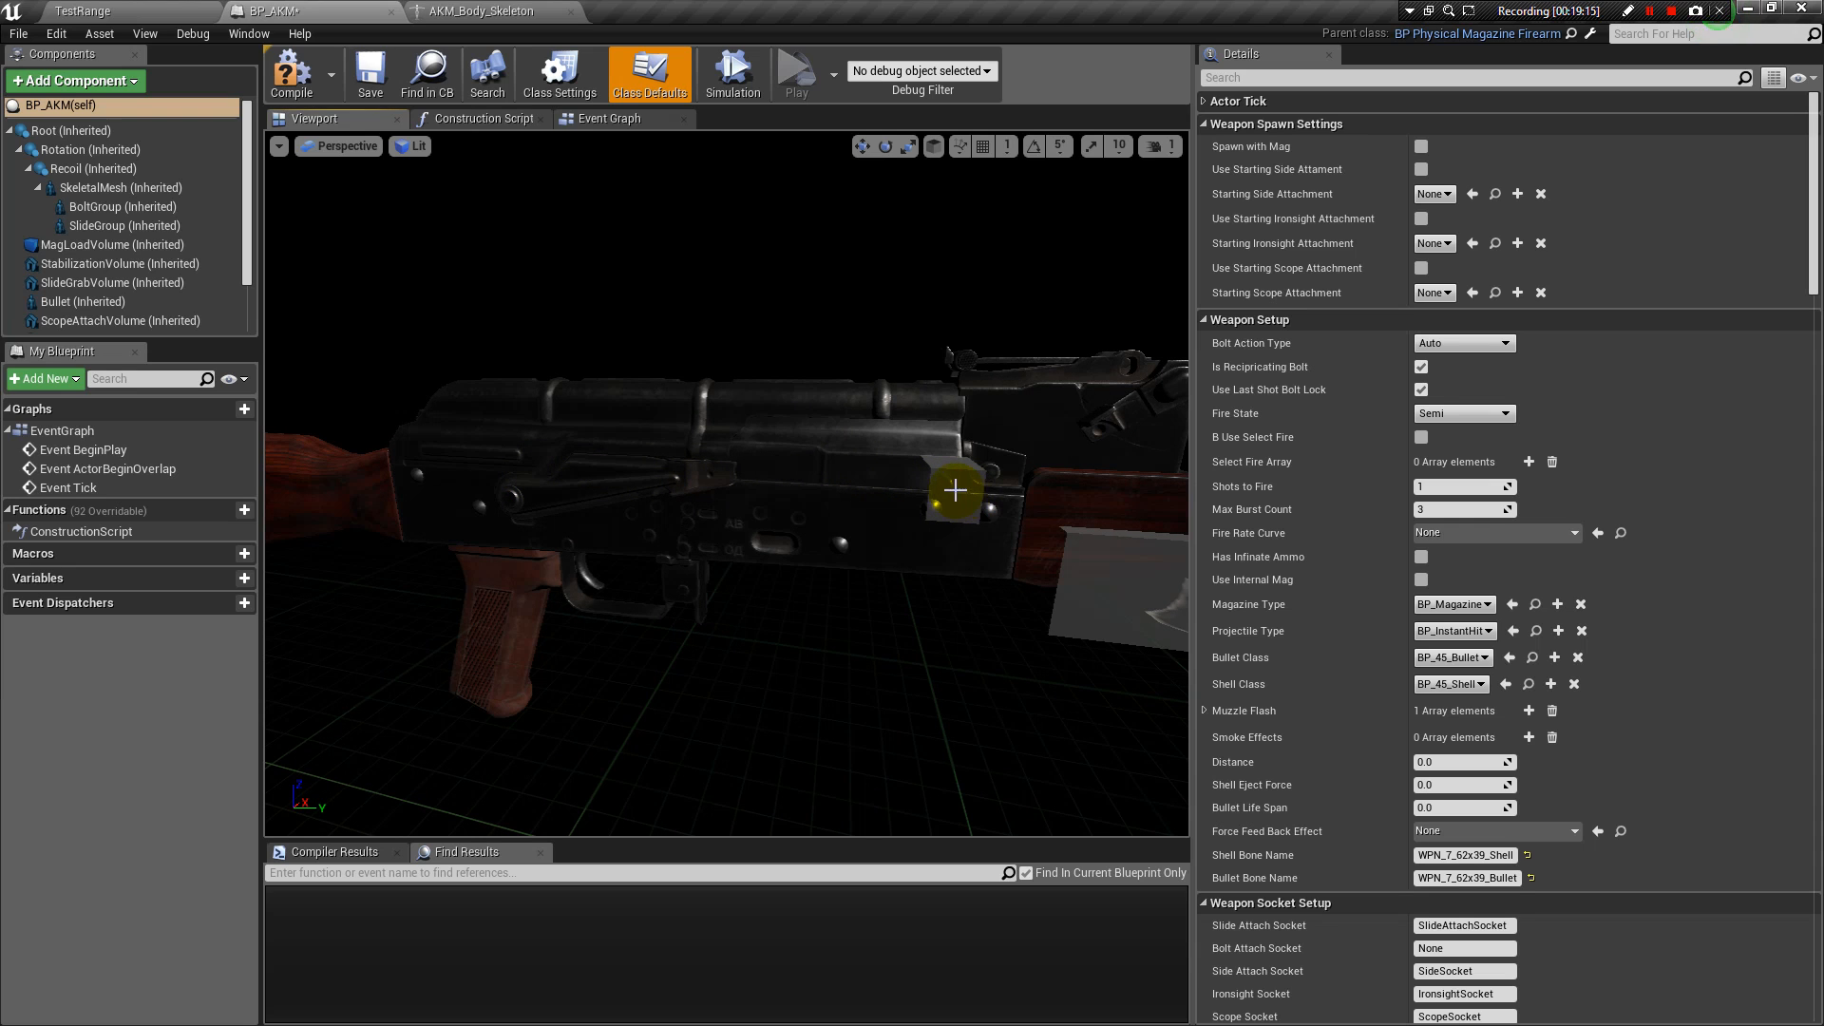
Disable Use Last Shot Bolt Lock in the weapon setup defaults.
{"action": "left_click_drag", "start_coordinate": [955, 339], "coordinate": [817, 296], "text": "alt"}
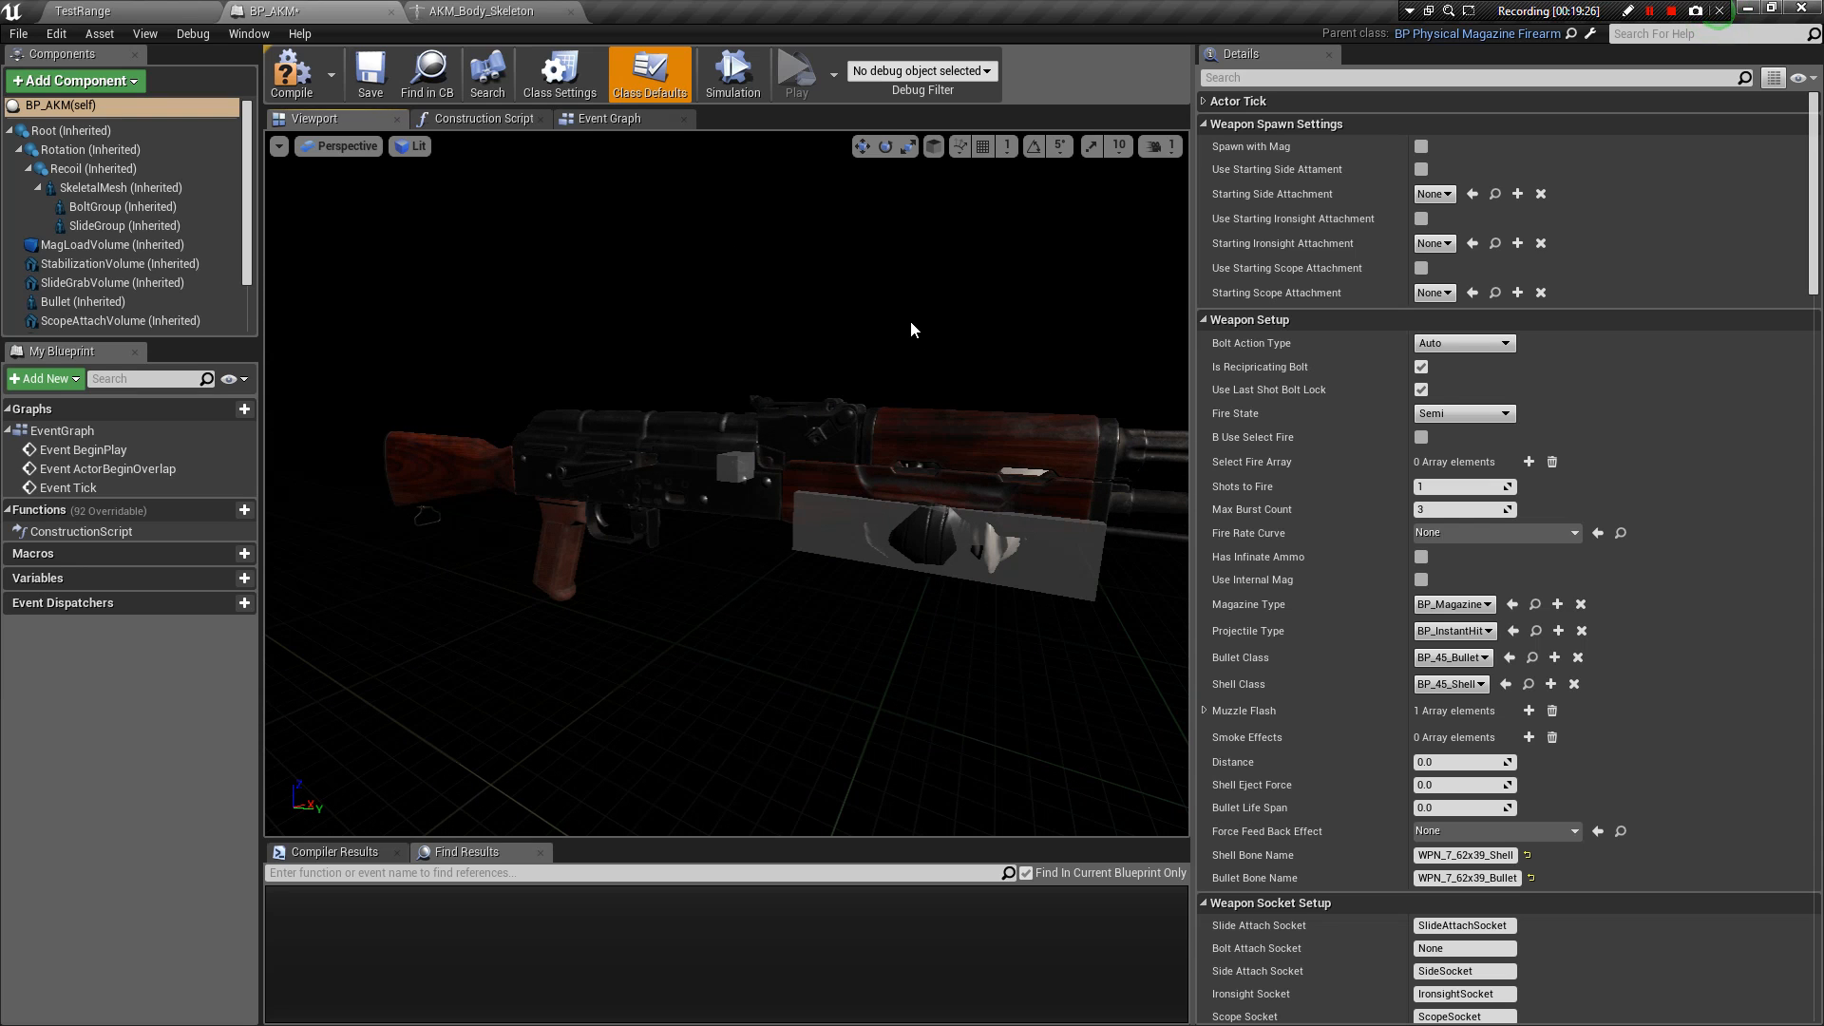
{"action": "left_click_drag", "start_coordinate": [977, 367], "coordinate": [768, 545], "text": "alt"}
{"action": "right_click_drag", "start_coordinate": [781, 606], "coordinate": [695, 538]}
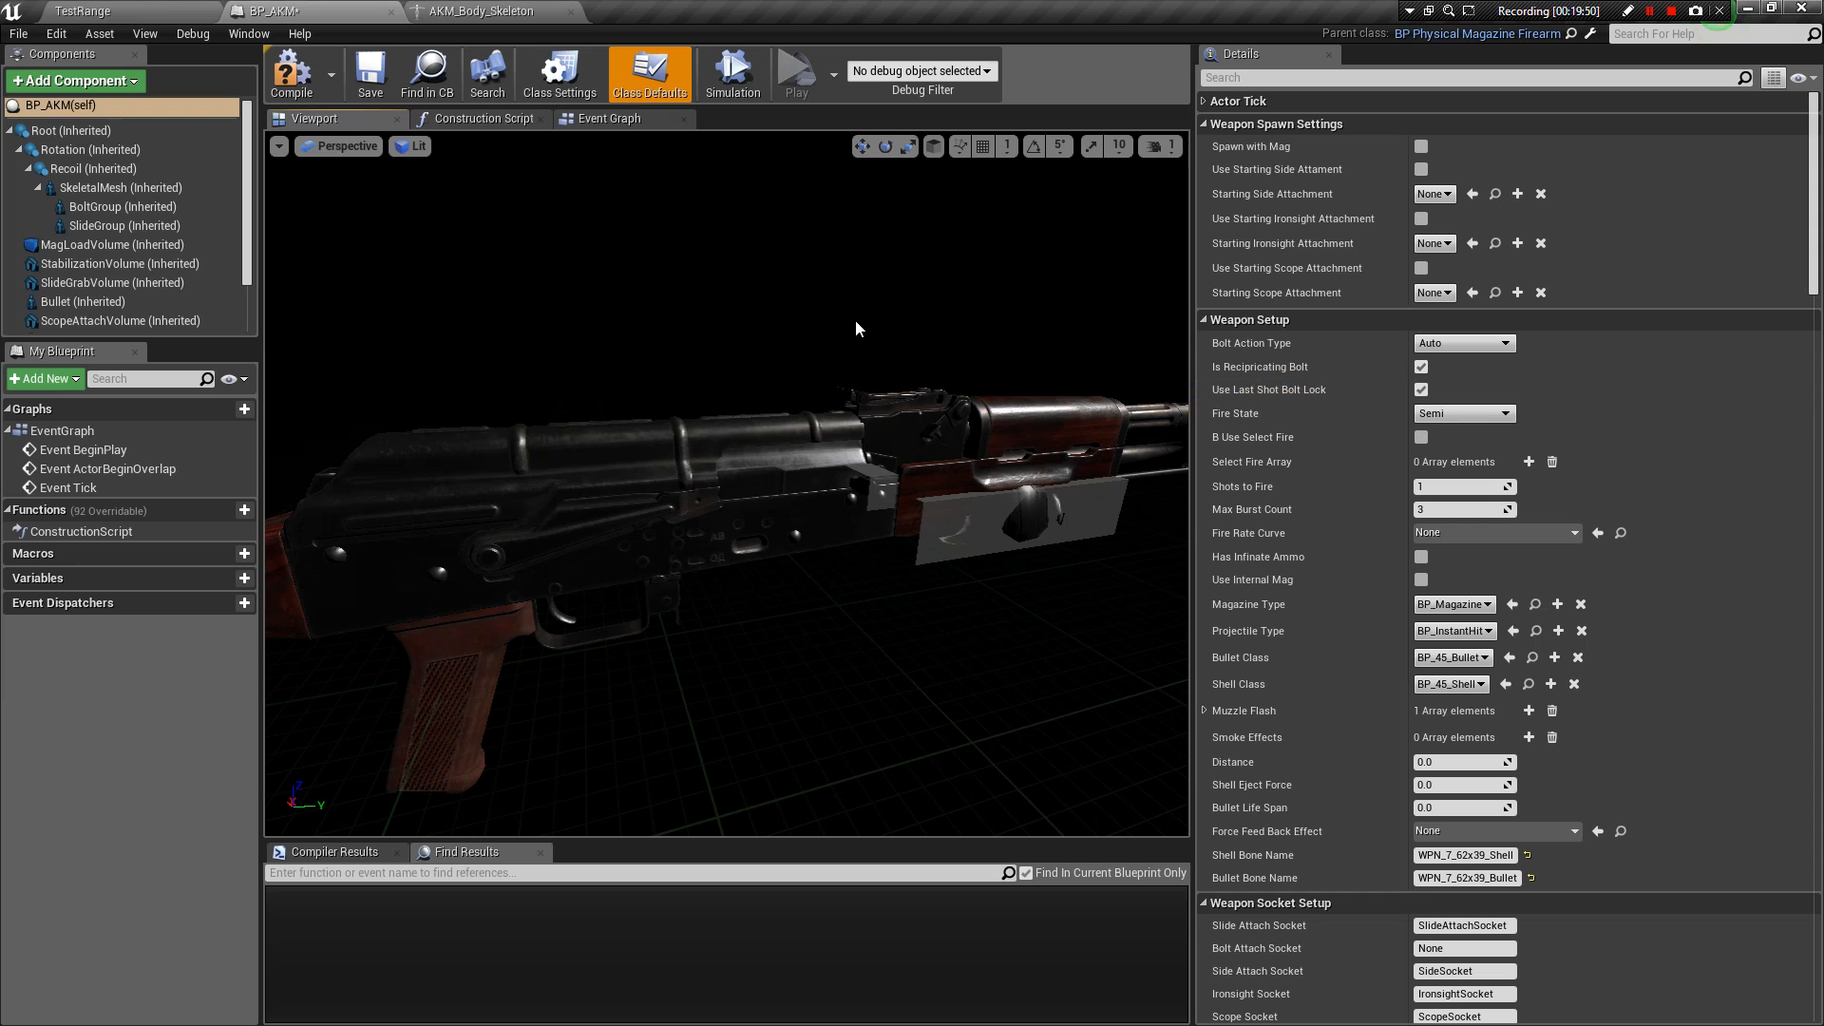
{"action": "left_click_drag", "start_coordinate": [855, 323], "coordinate": [943, 327], "text": "alt"}
{"action": "scroll", "coordinate": [818, 557], "scroll_direction": "up", "scroll_amount": 1}
{"action": "scroll", "coordinate": [818, 557], "scroll_direction": "down", "scroll_amount": 1}
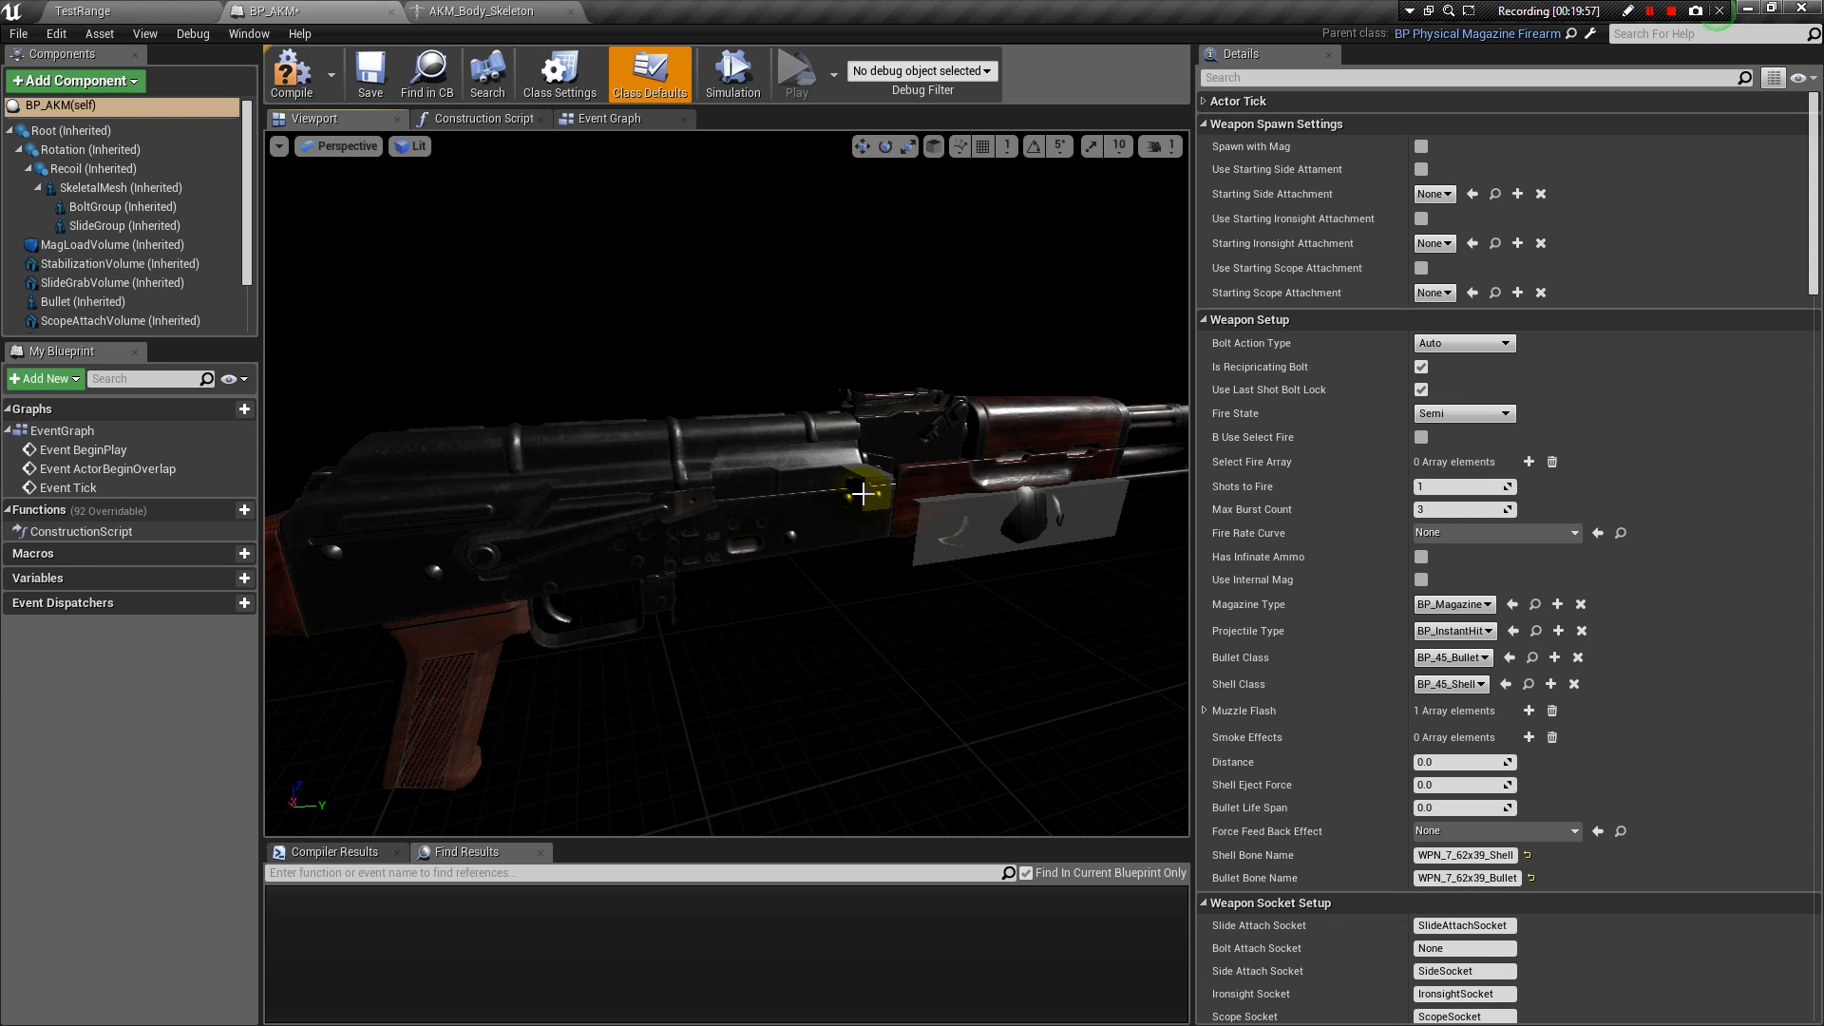
{"action": "left_click_drag", "start_coordinate": [706, 483], "coordinate": [706, 327], "text": "alt"}
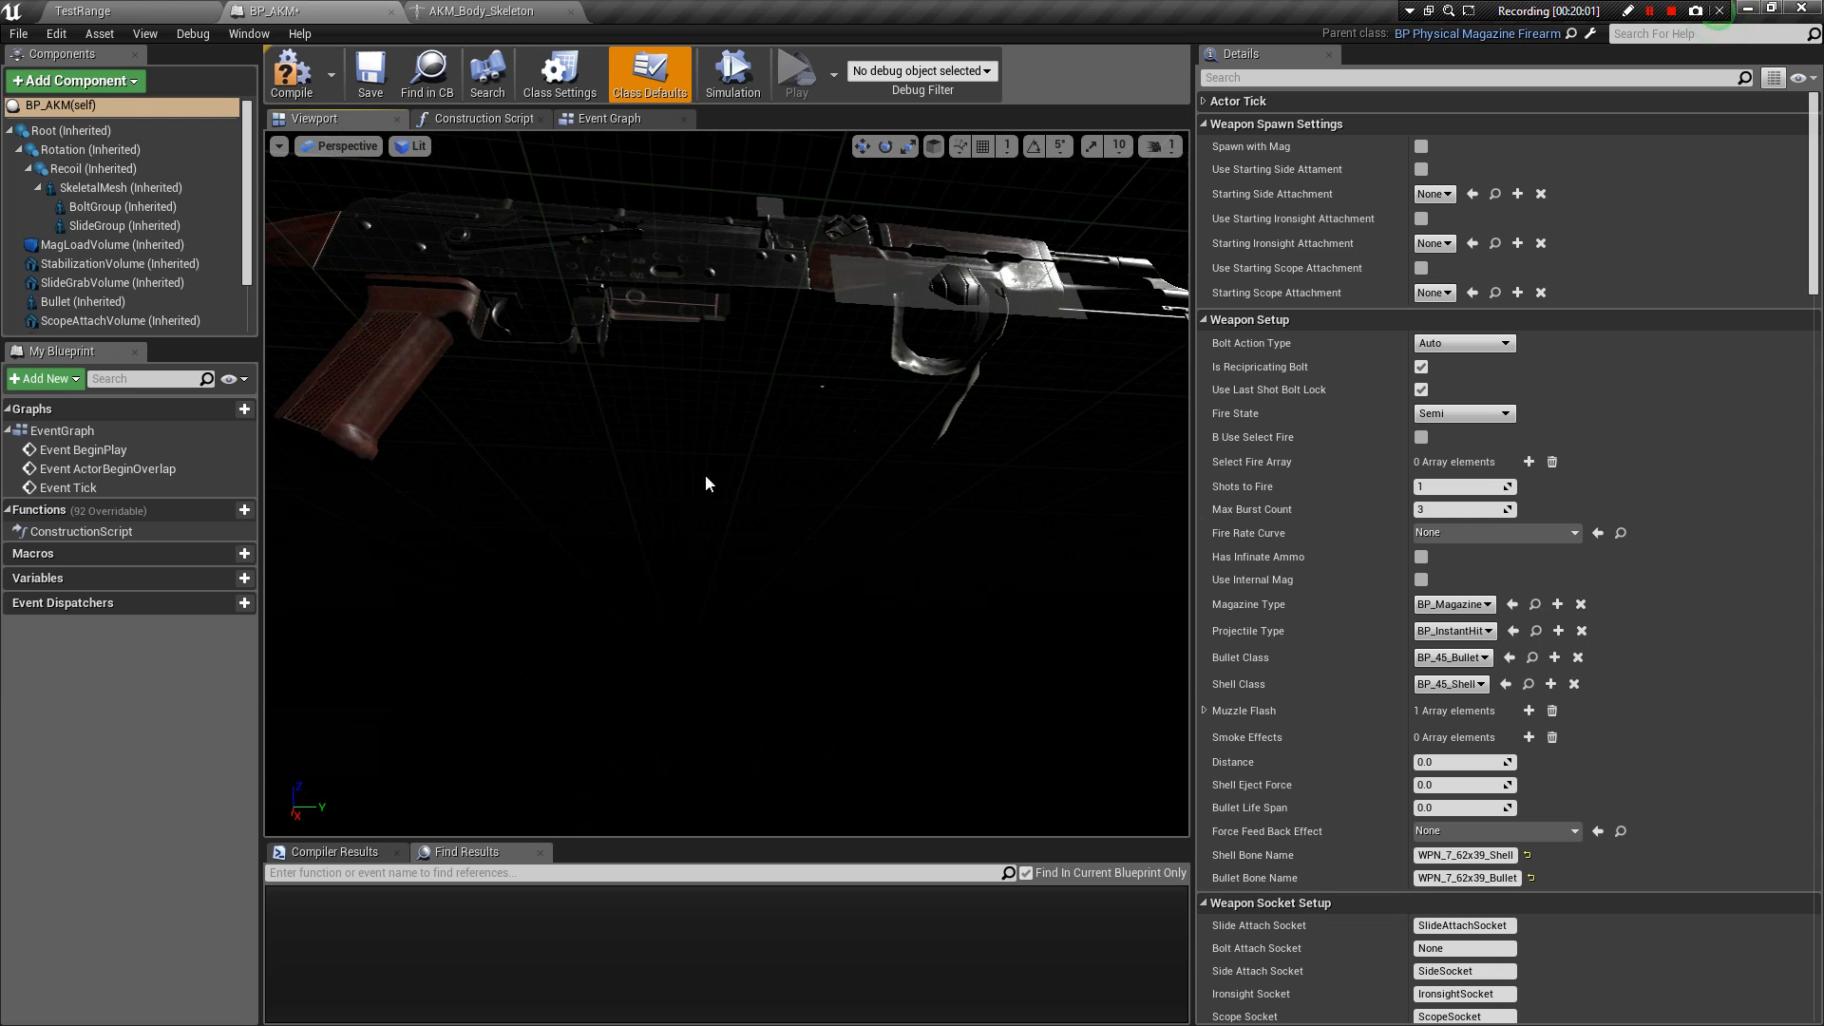
{"action": "left_click_drag", "start_coordinate": [667, 409], "coordinate": [667, 551], "text": "alt"}
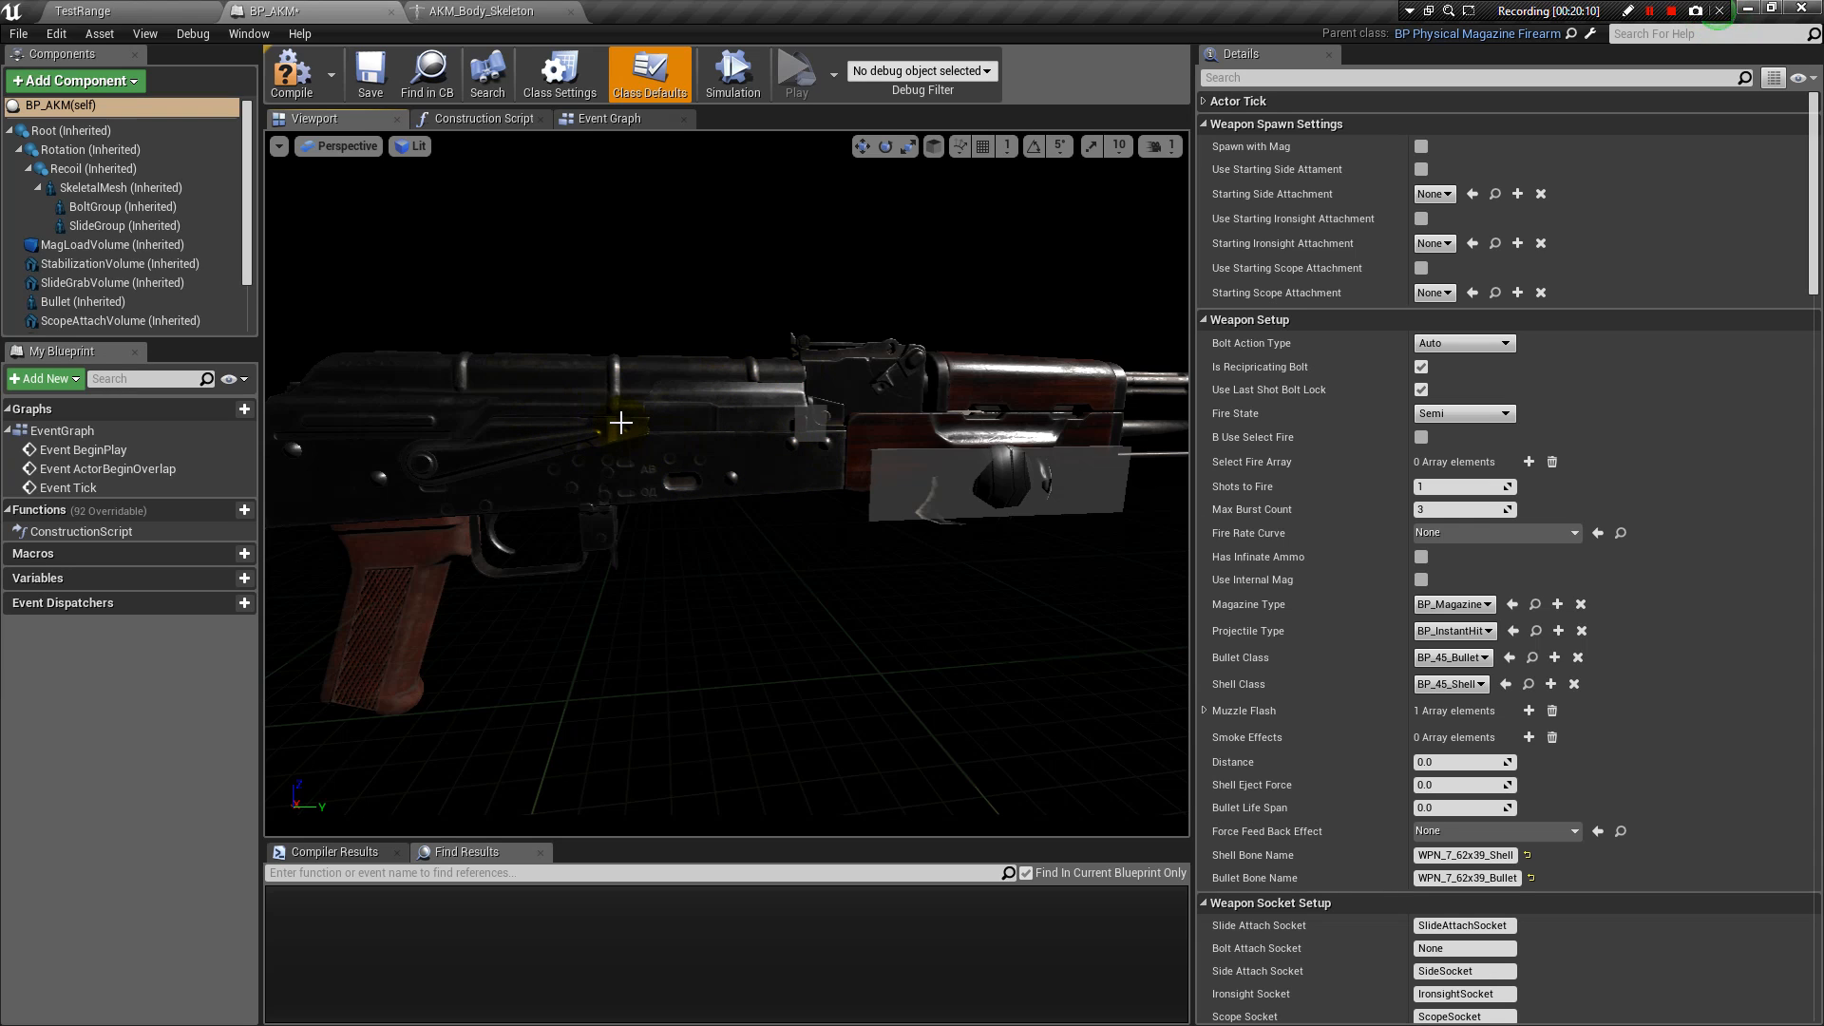
{"action": "left_click_drag", "start_coordinate": [738, 336], "coordinate": [738, 373], "text": "alt"}
{"action": "left_click", "coordinate": [1422, 390]}
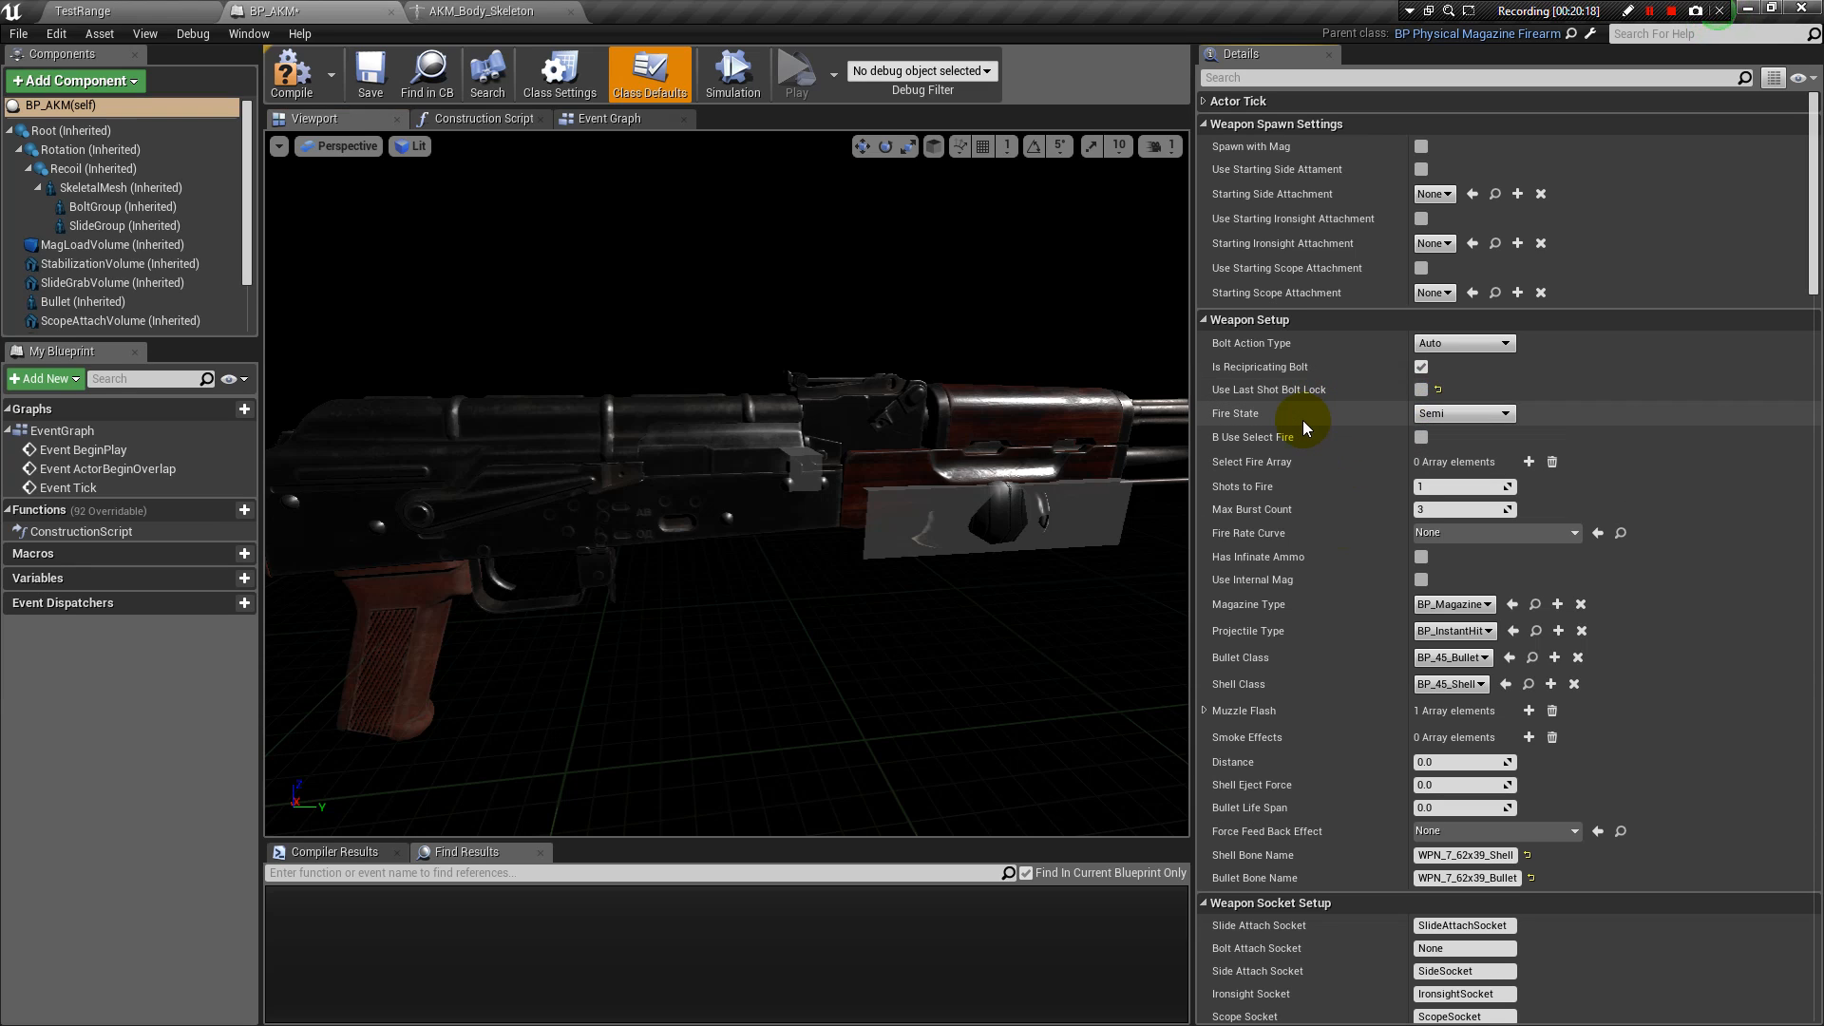
Add three elements to the Select Fire Array and enable B Use Select Fire.
{"action": "left_click", "coordinate": [1463, 414]}
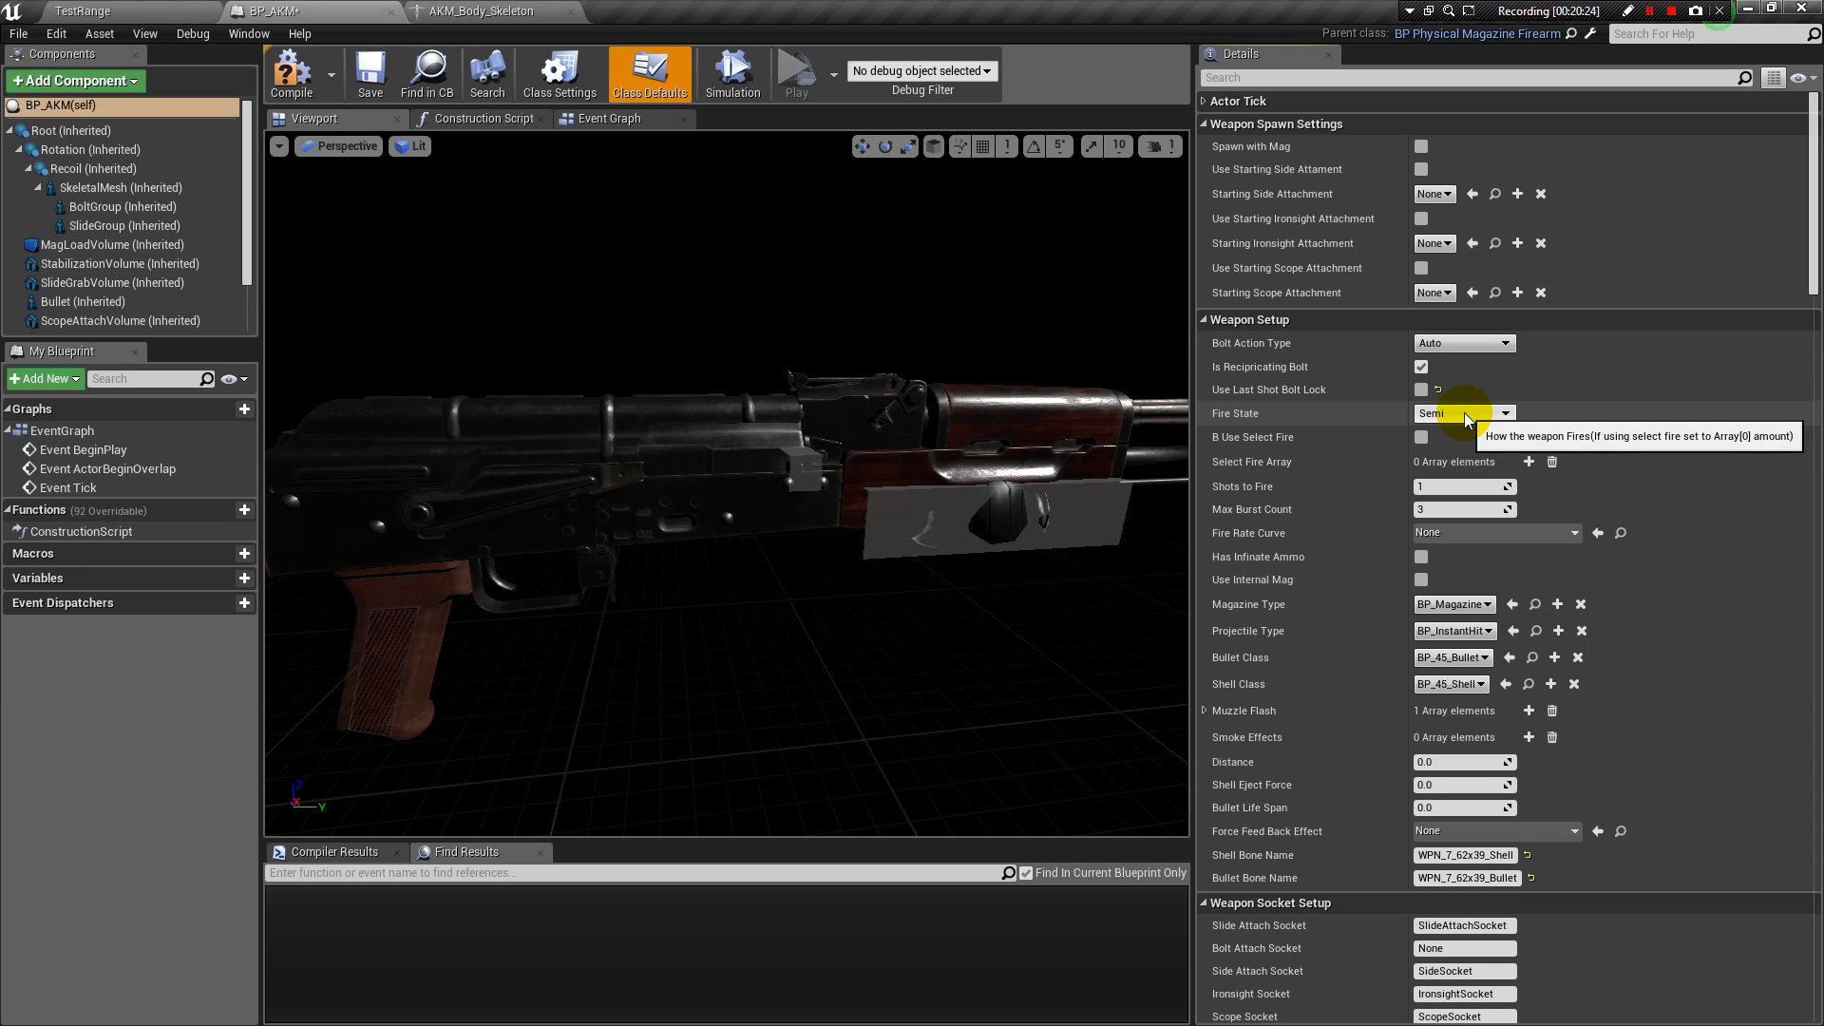
{"action": "left_click", "coordinate": [1529, 462]}
{"action": "left_click", "coordinate": [1529, 463]}
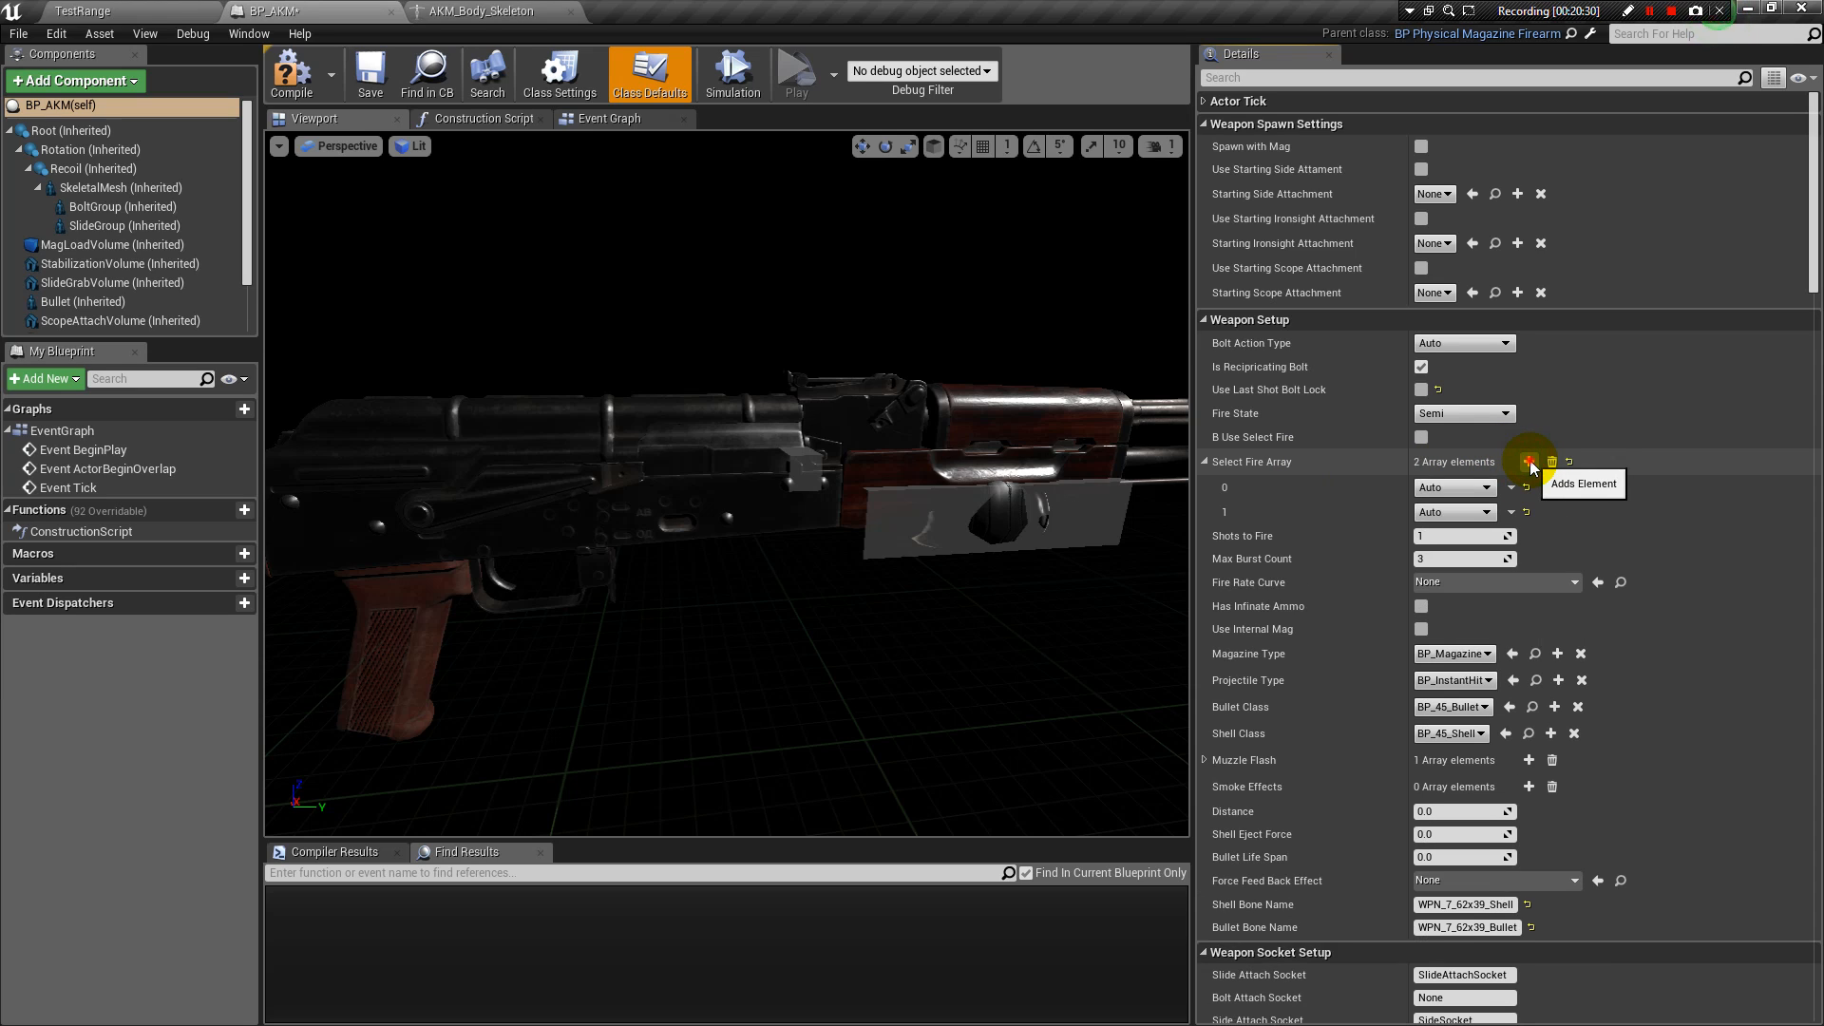
{"action": "left_click", "coordinate": [1529, 462]}
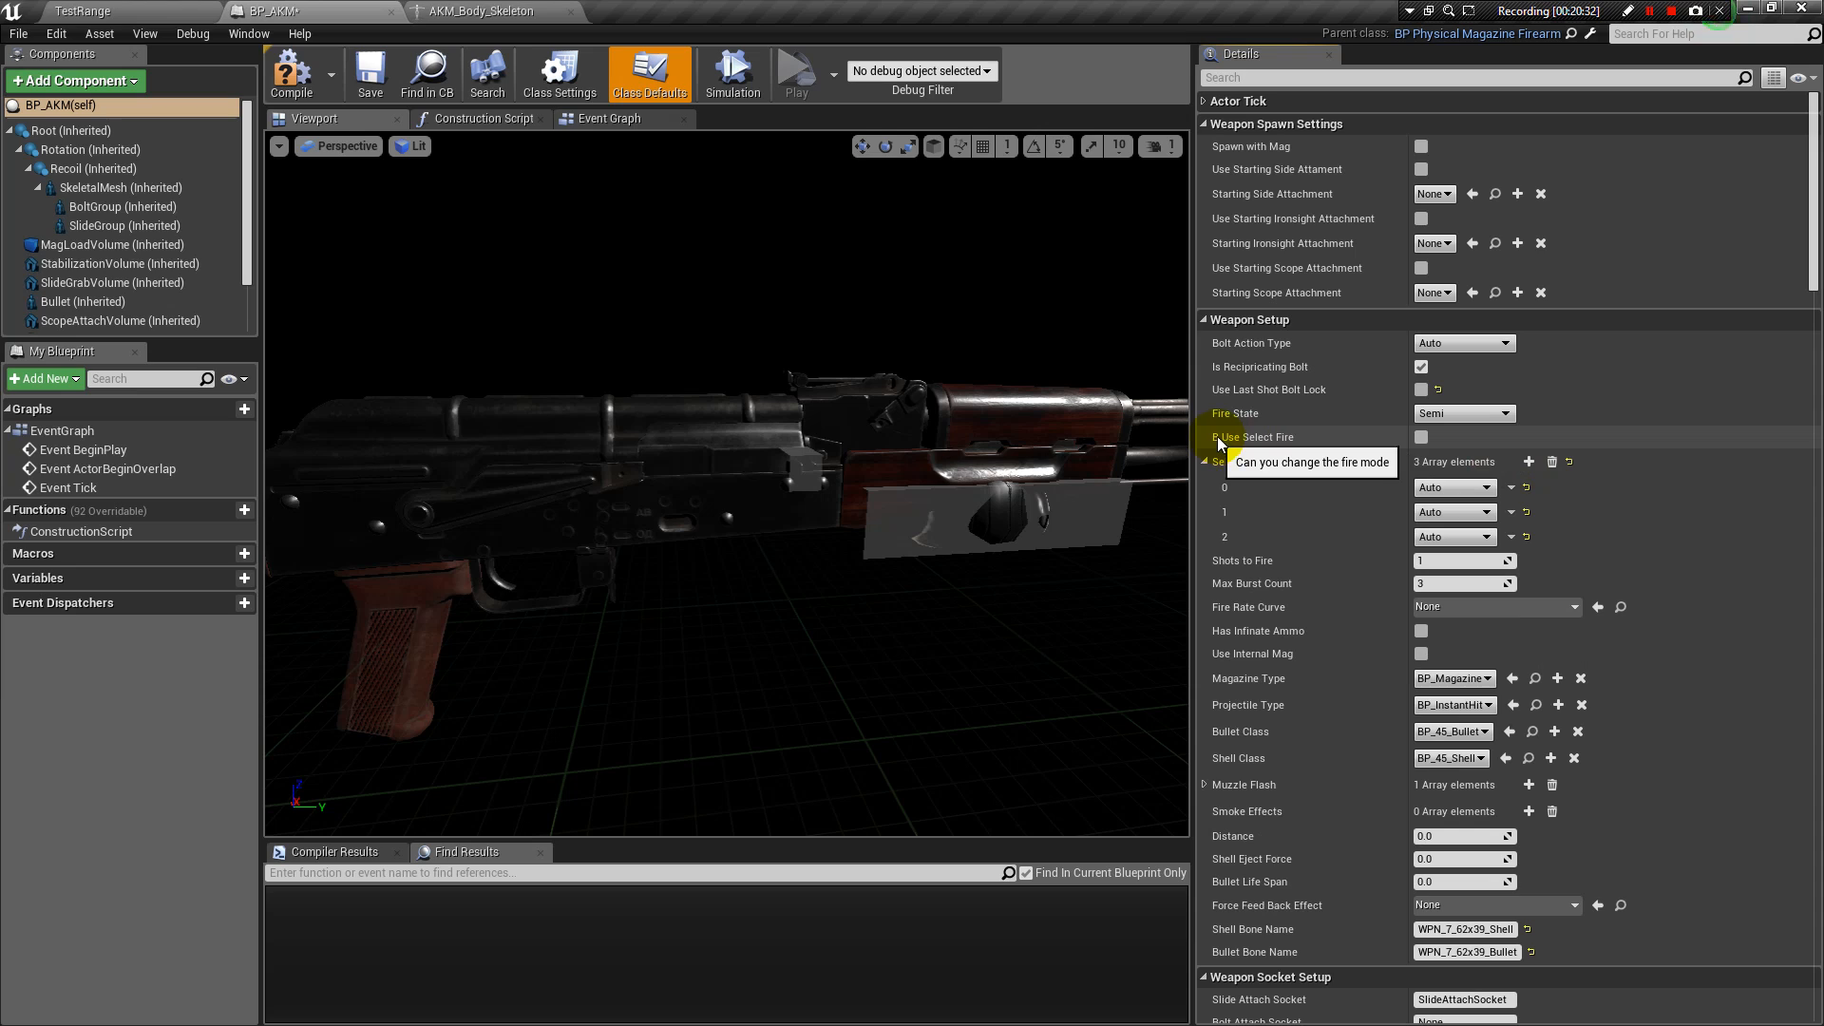
{"action": "left_click", "coordinate": [1422, 437]}
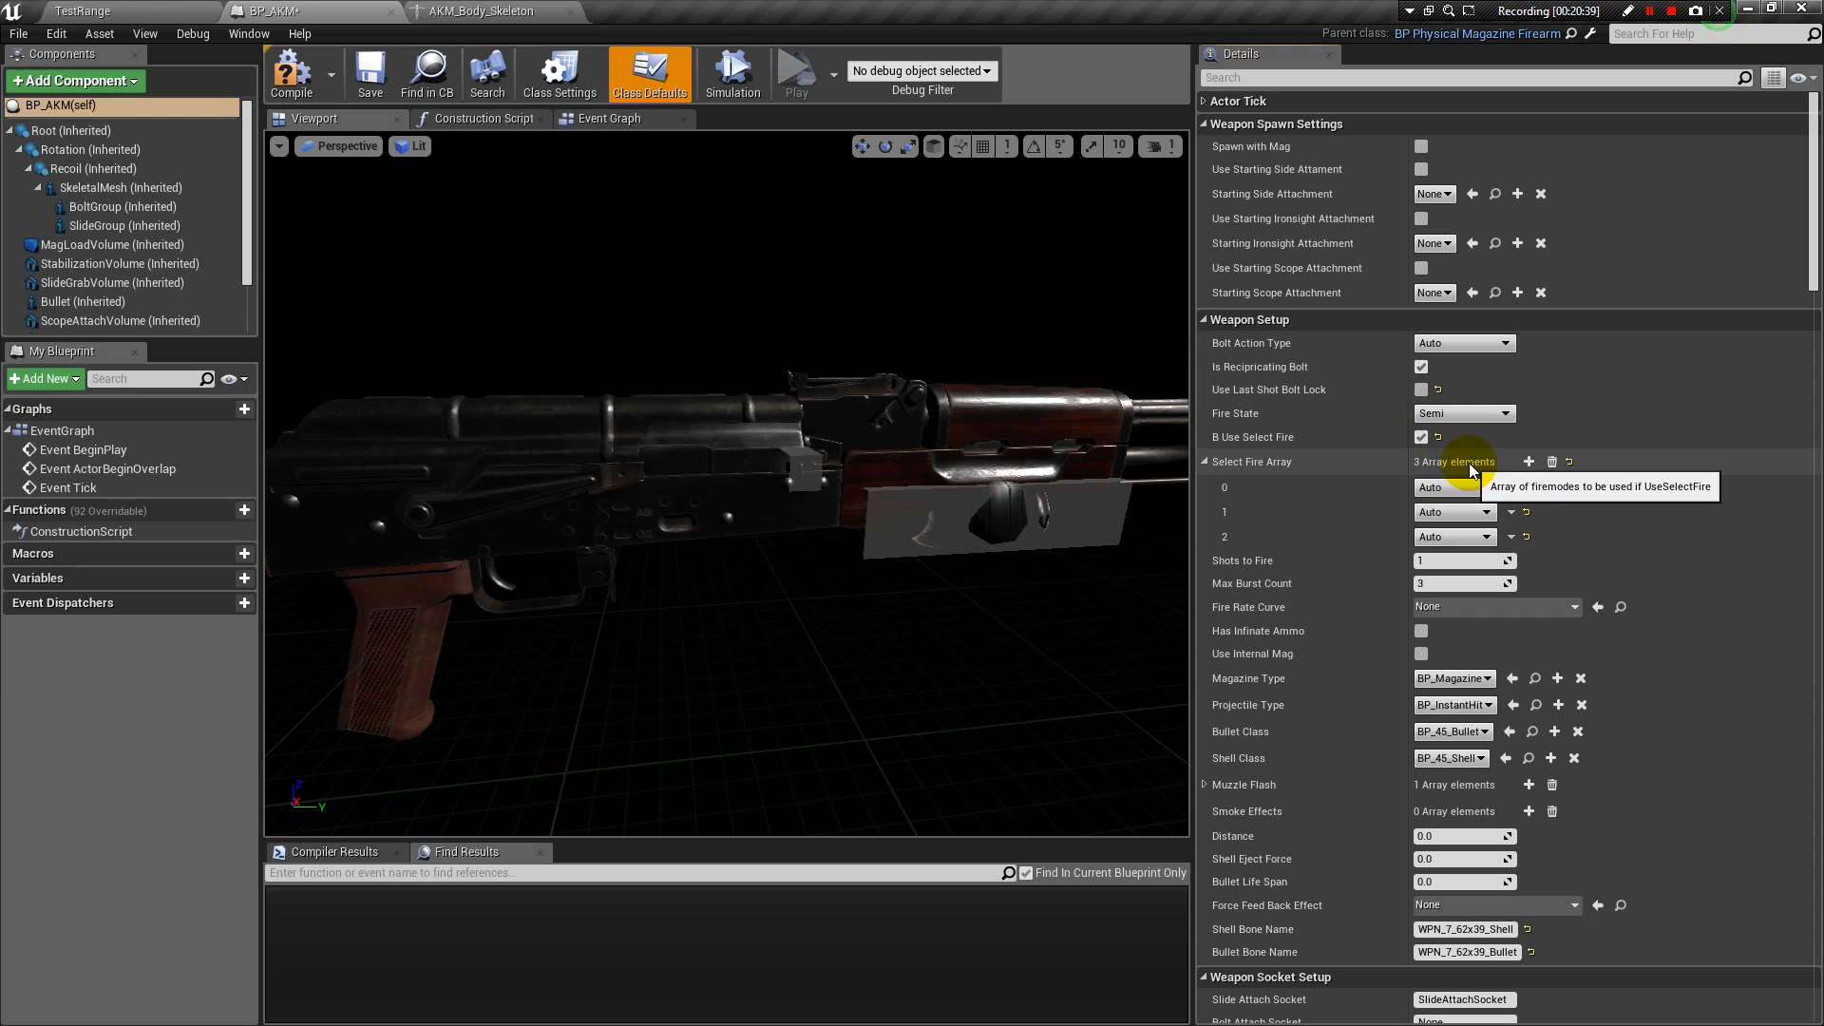
Set the first element of the three-entry Select Fire Array to Semi.
{"action": "right_click_drag", "start_coordinate": [741, 447], "coordinate": [732, 362]}
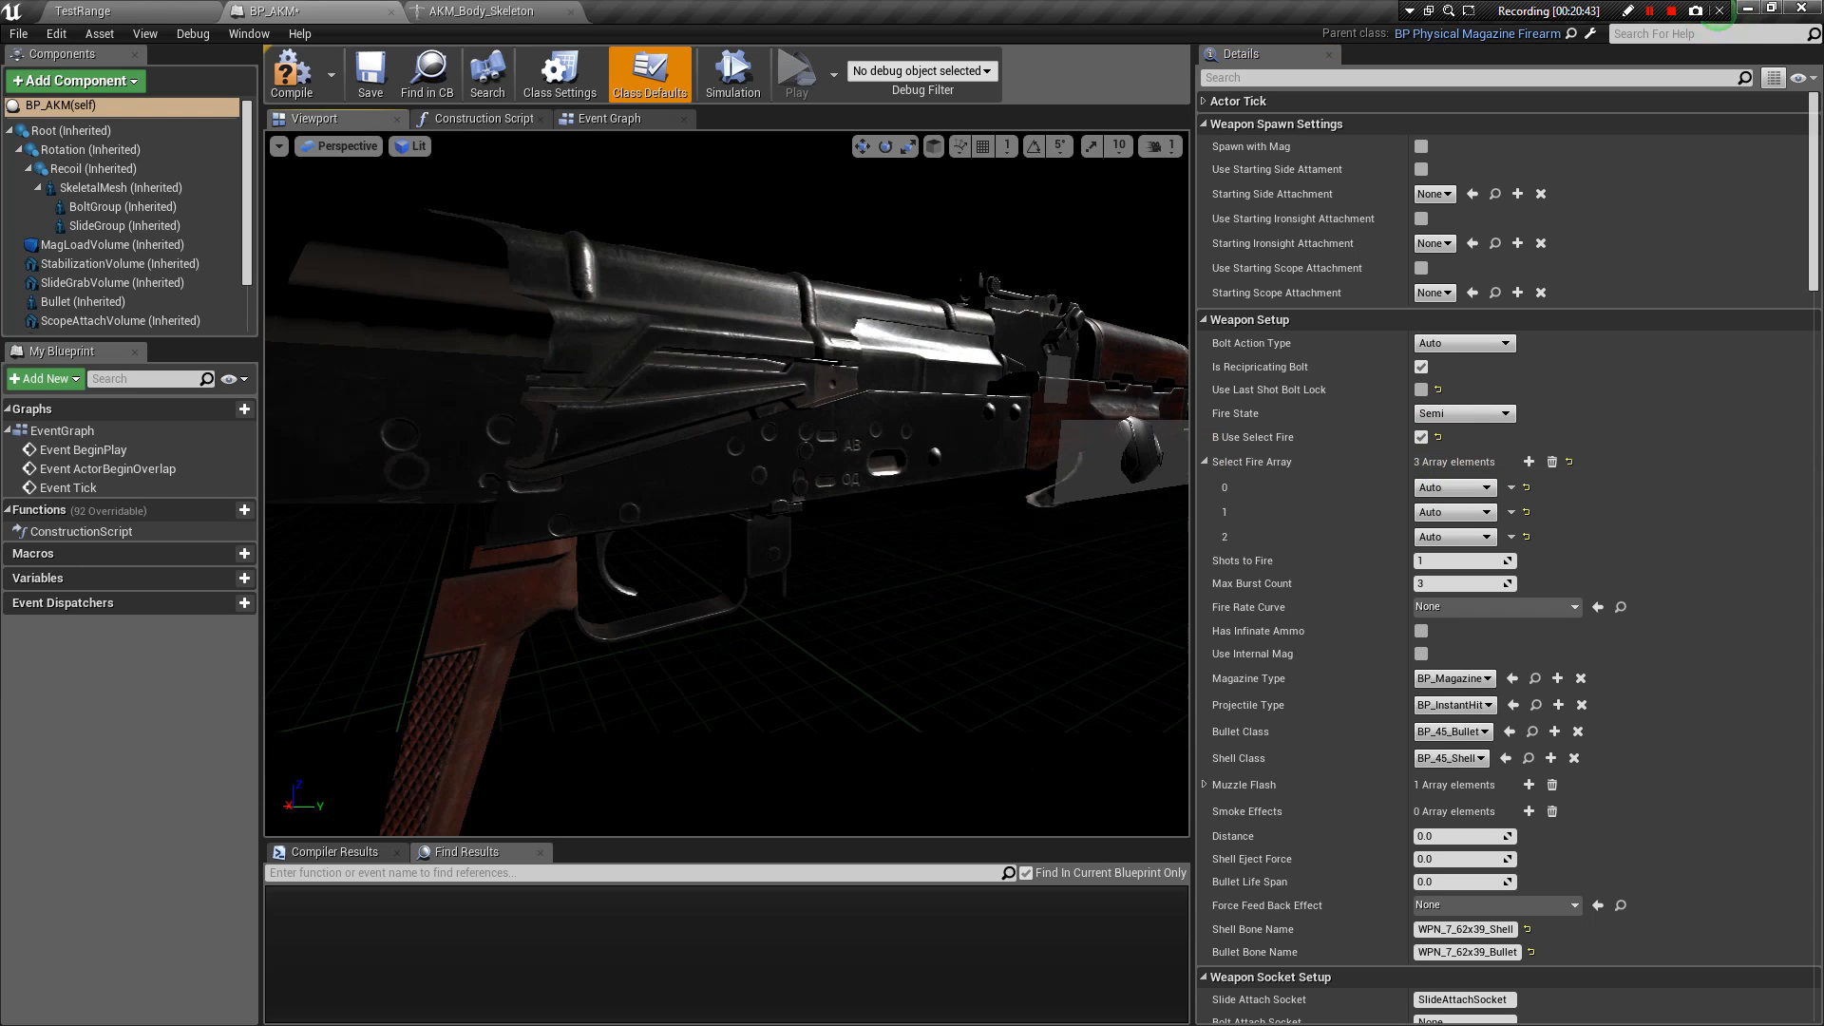
{"action": "right_click_drag", "start_coordinate": [851, 424], "coordinate": [751, 300]}
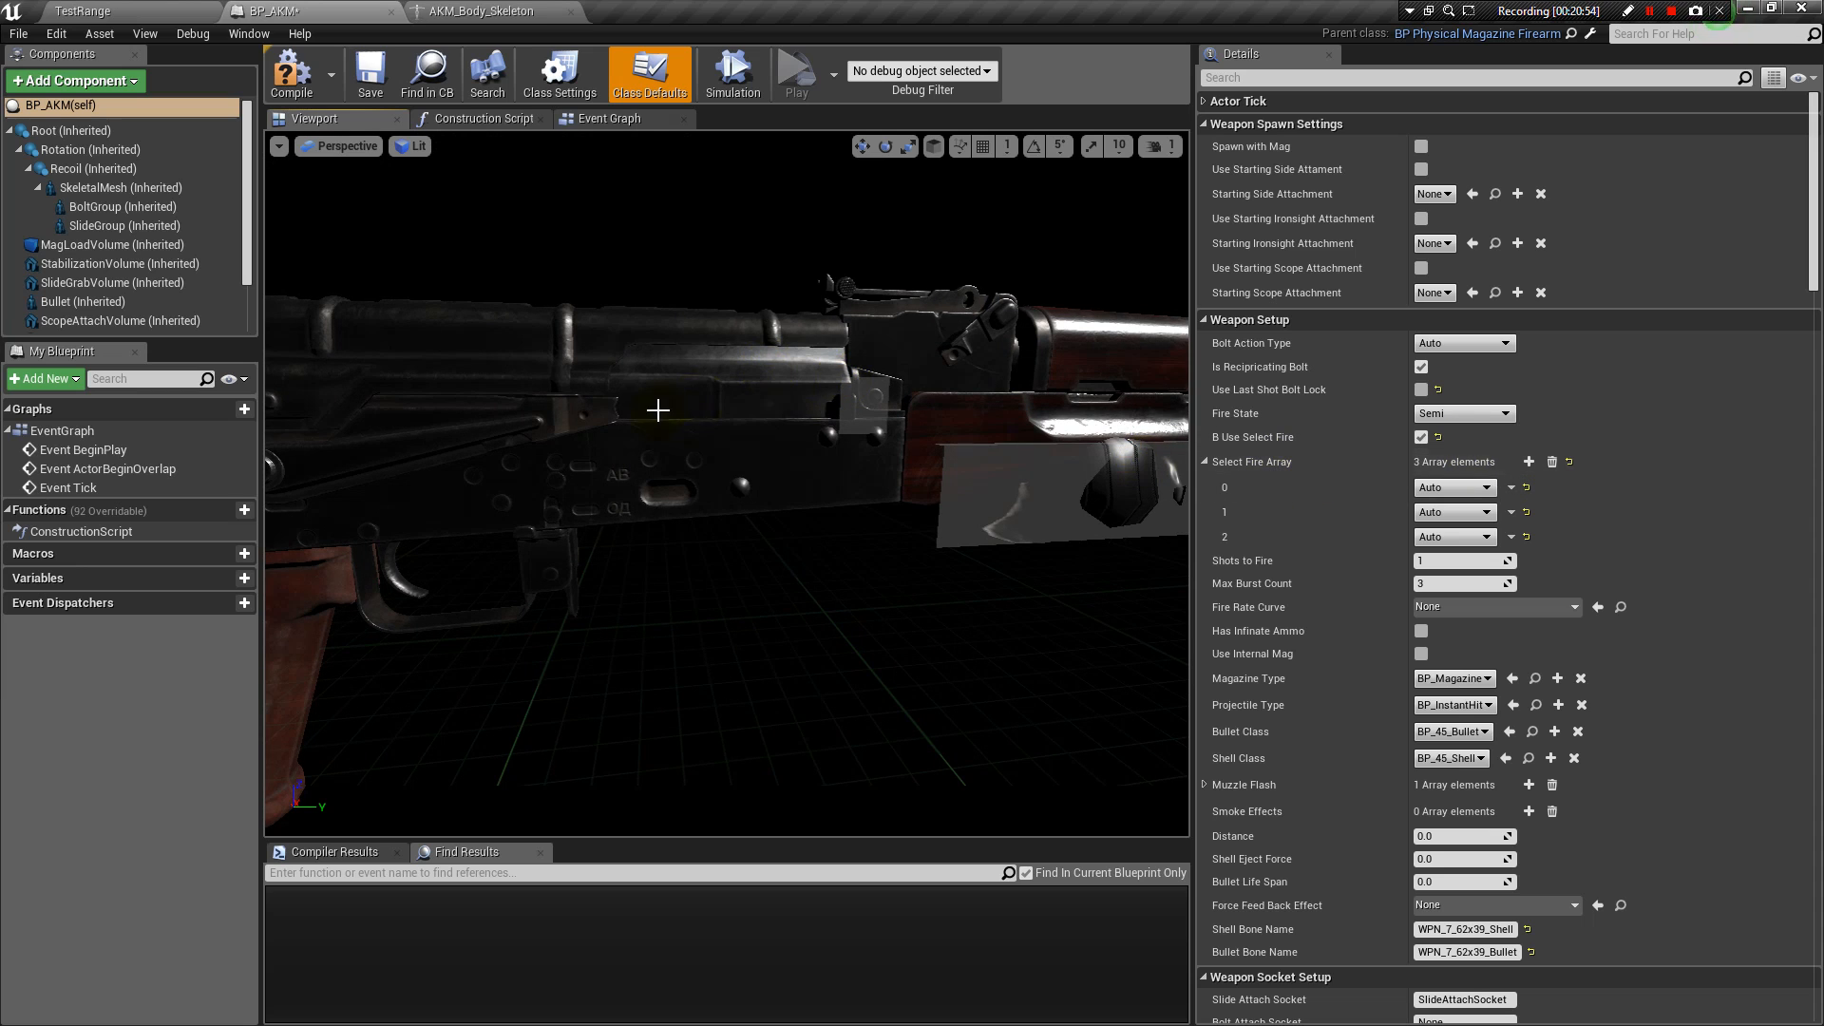
{"action": "mouse_move", "coordinate": [728, 235]}
{"action": "right_mouse_down"}
{"action": "mouse_move", "coordinate": [643, 245]}
{"action": "mouse_move", "coordinate": [740, 229]}
{"action": "mouse_move", "coordinate": [758, 191]}
{"action": "mouse_move", "coordinate": [746, 245]}
{"action": "mouse_move", "coordinate": [708, 236]}
{"action": "right_mouse_up"}
{"action": "left_click_drag", "start_coordinate": [758, 247], "coordinate": [731, 228]}
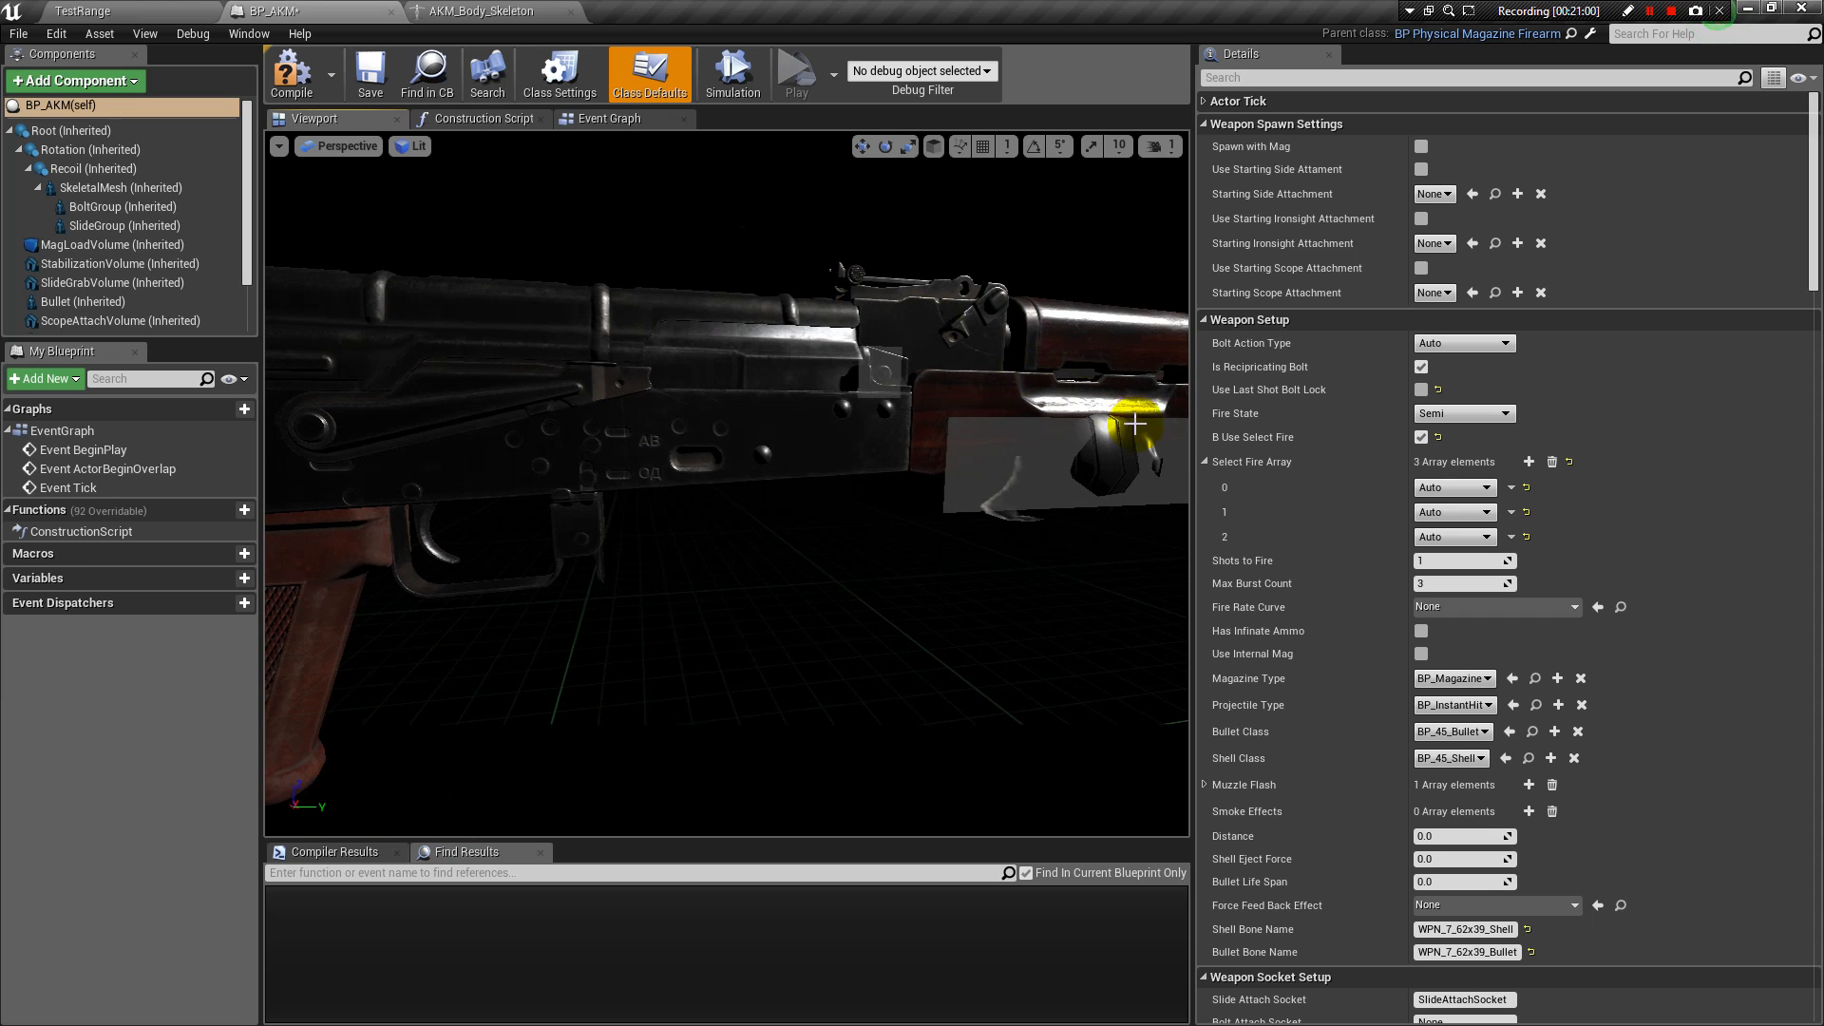
{"action": "right_click_drag", "start_coordinate": [897, 304], "coordinate": [805, 219]}
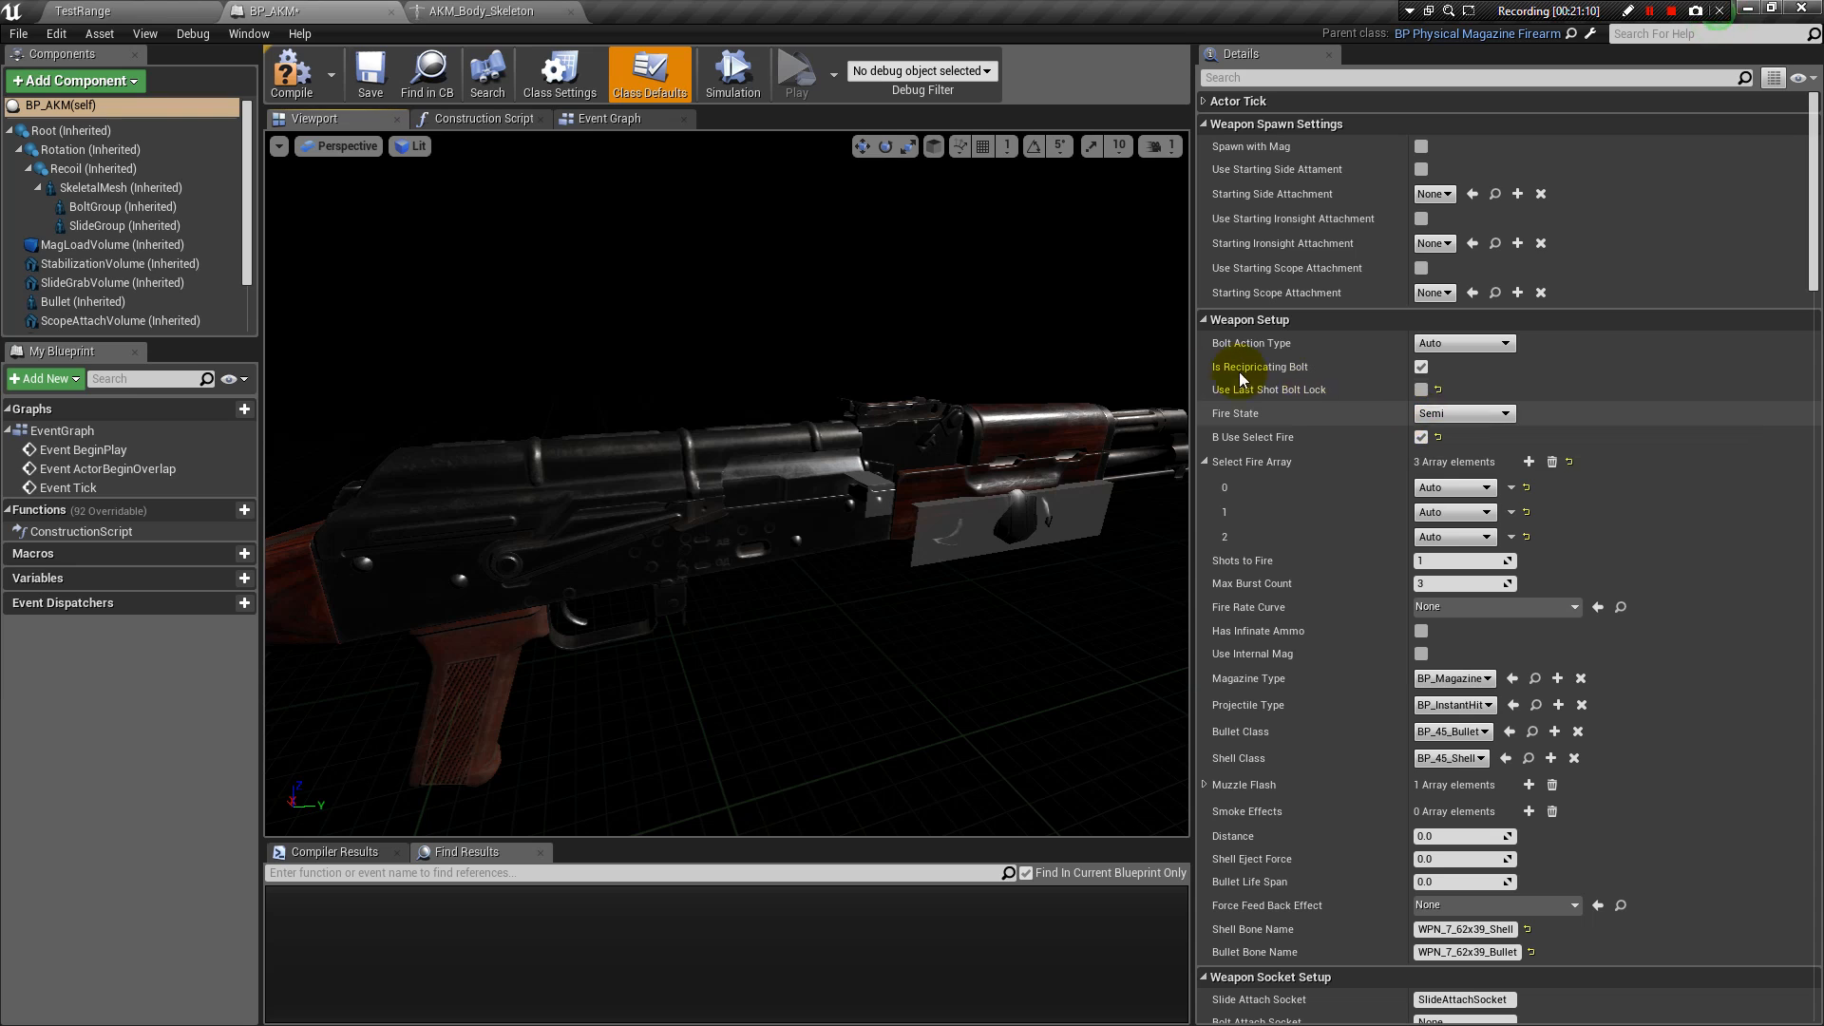
{"action": "left_click_drag", "start_coordinate": [896, 322], "coordinate": [921, 327]}
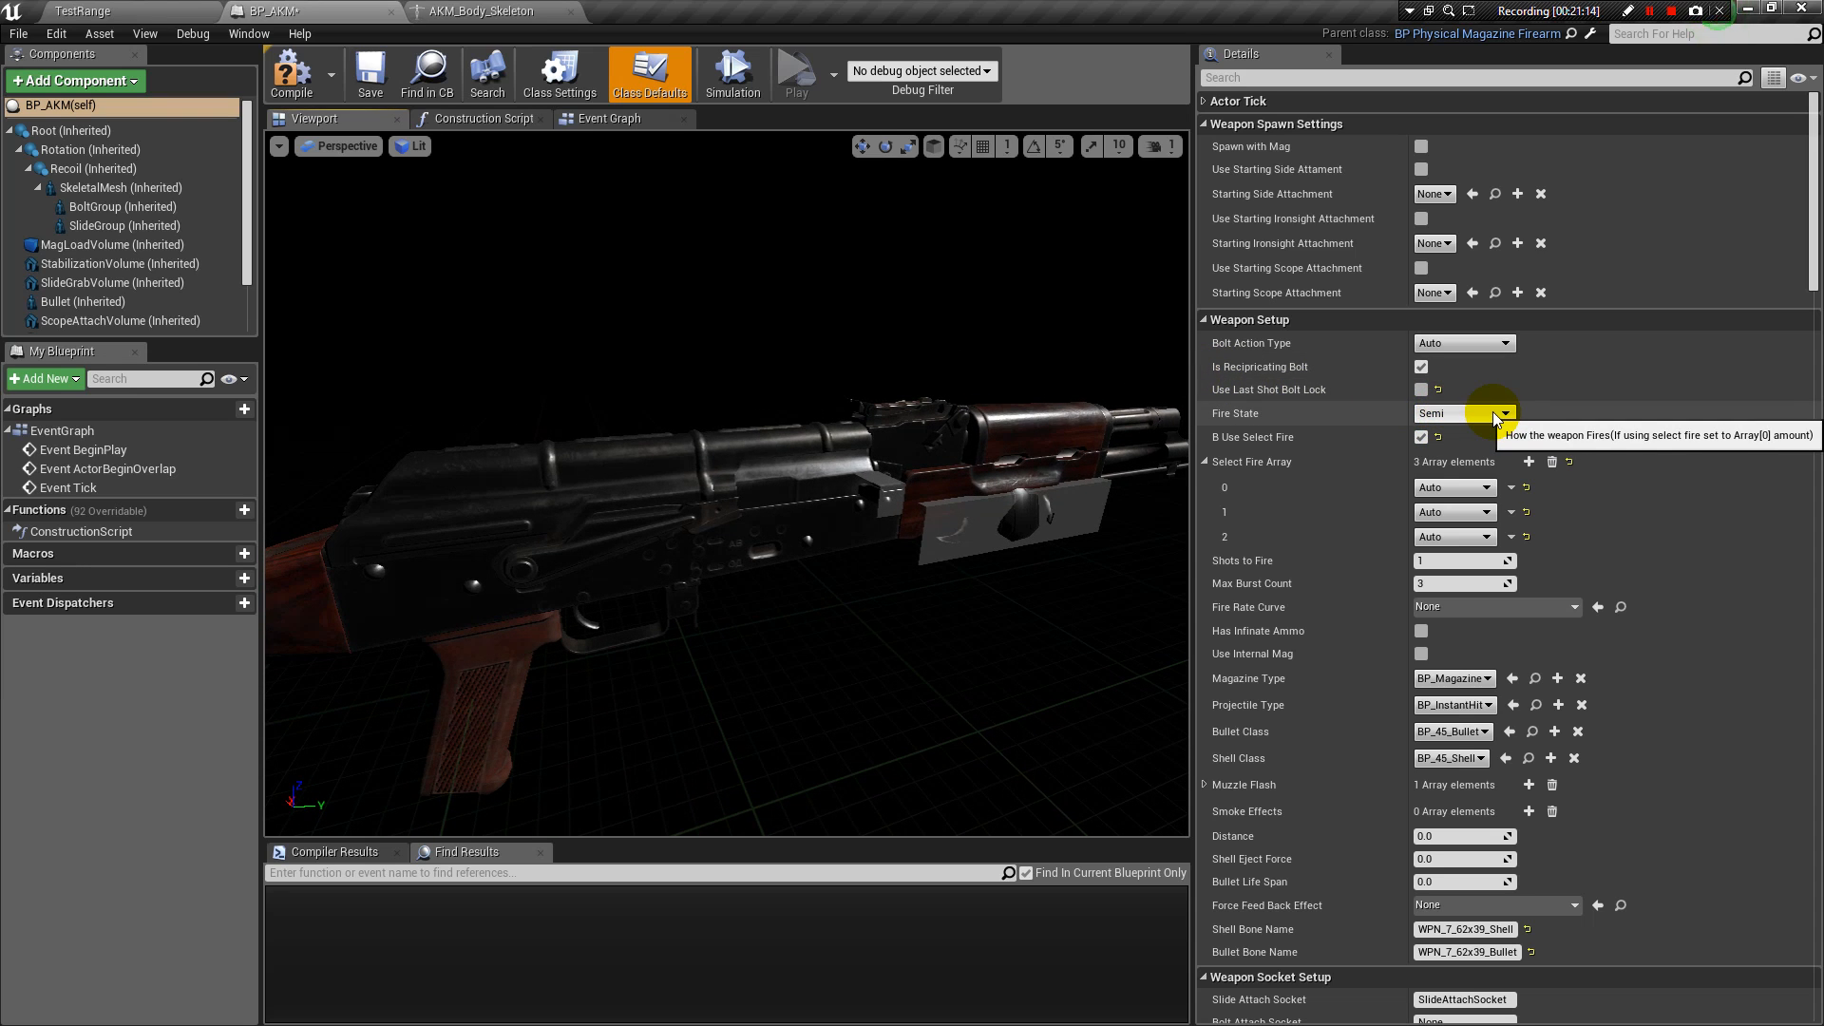
{"action": "left_click", "coordinate": [1453, 487]}
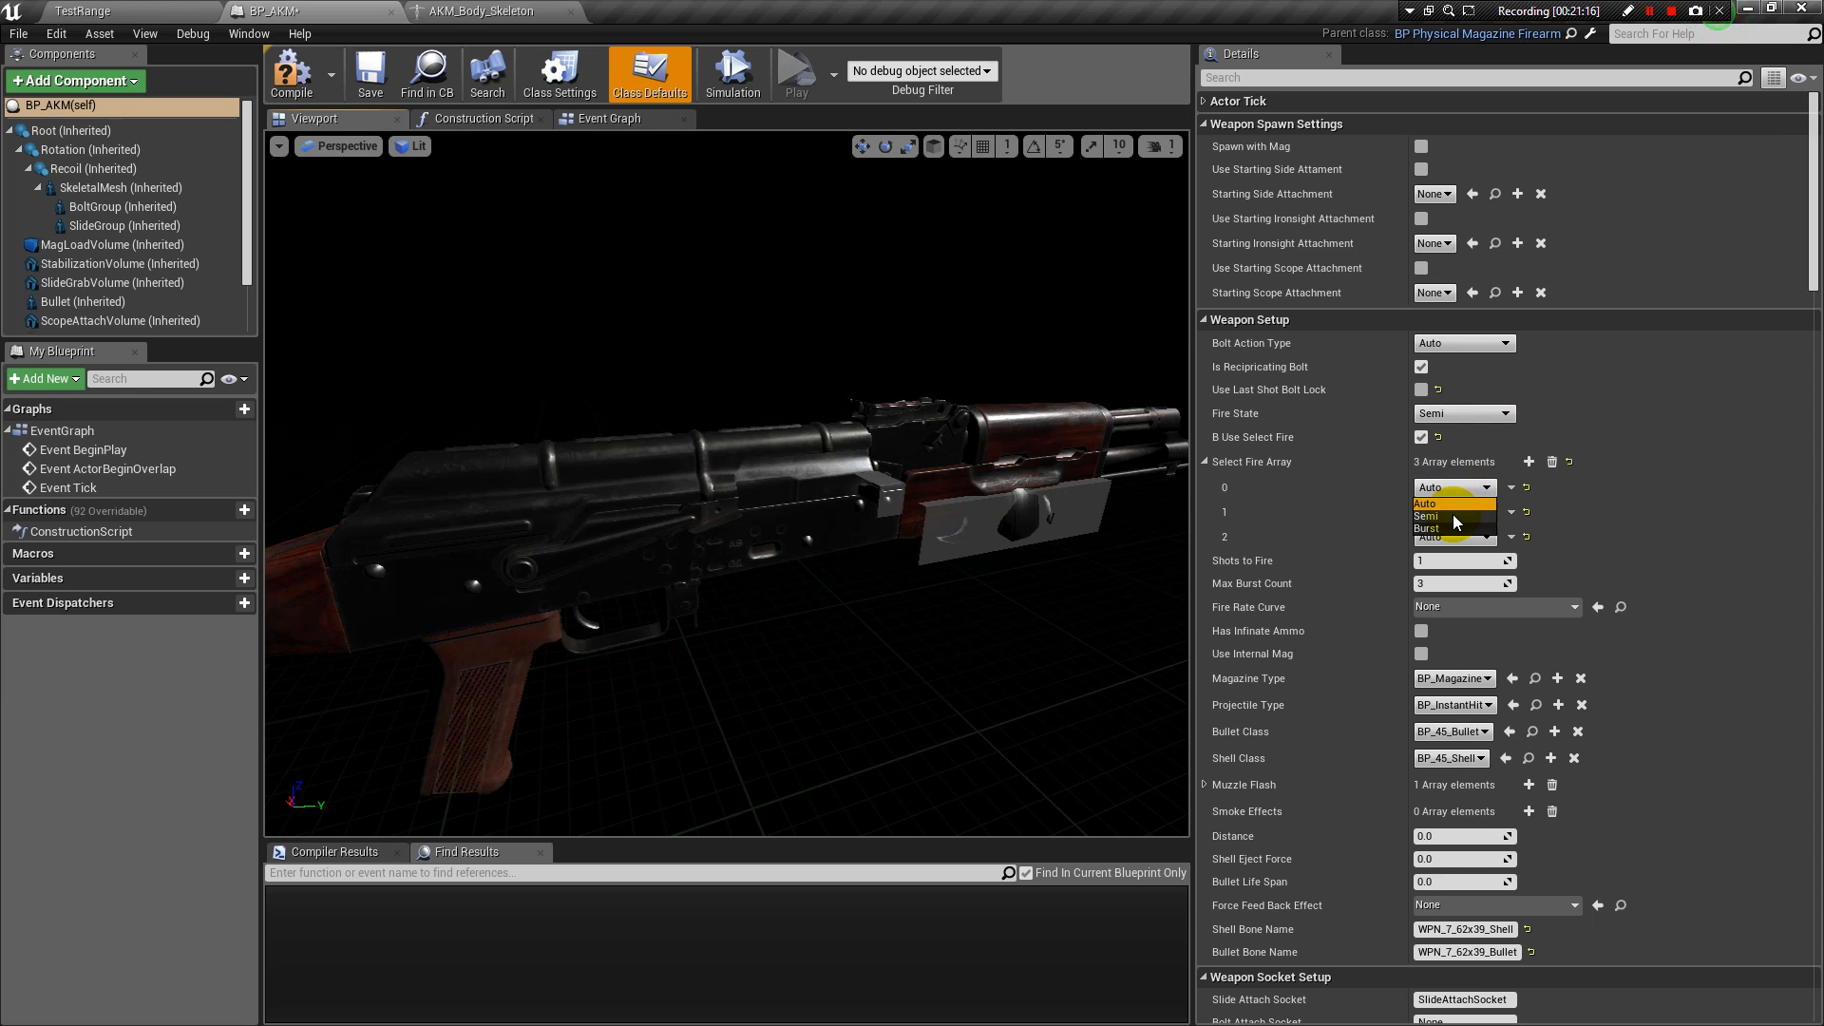
{"action": "left_click", "coordinate": [1452, 513]}
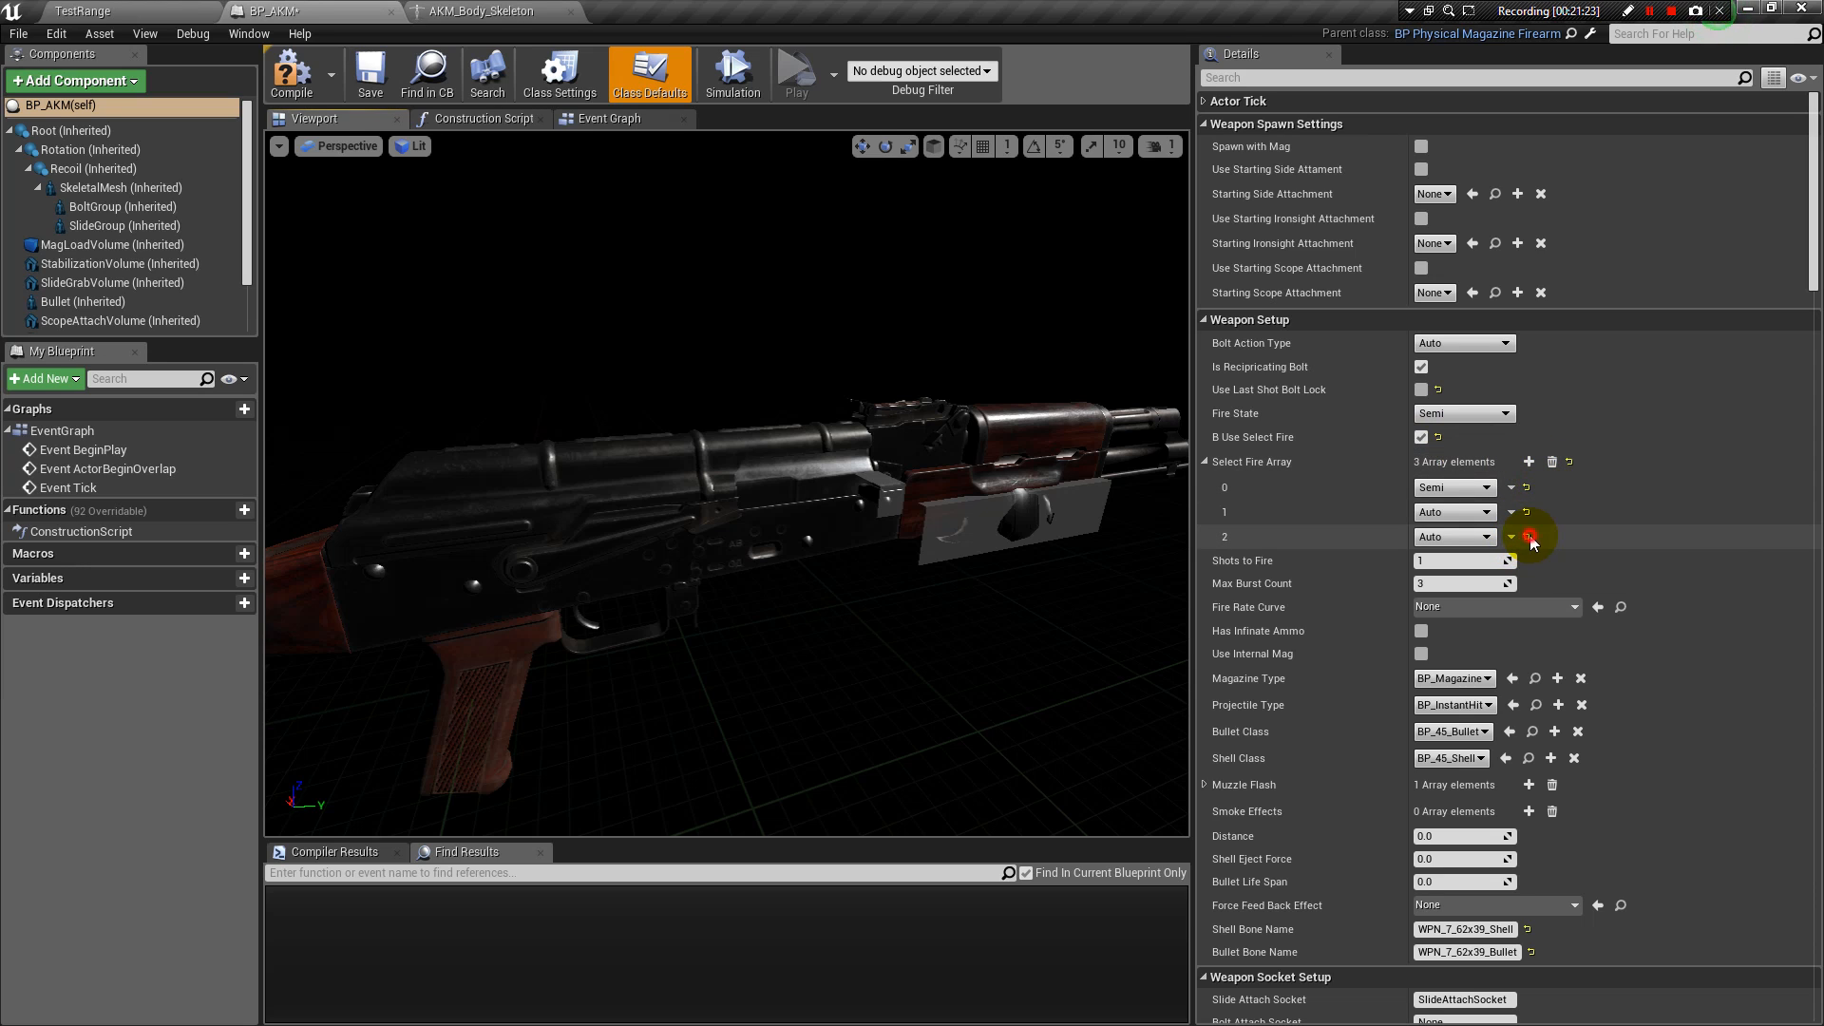
Clear the Select Fire Array and rebuild it with two elements, Semi first and Auto second.
{"action": "left_click", "coordinate": [1551, 463]}
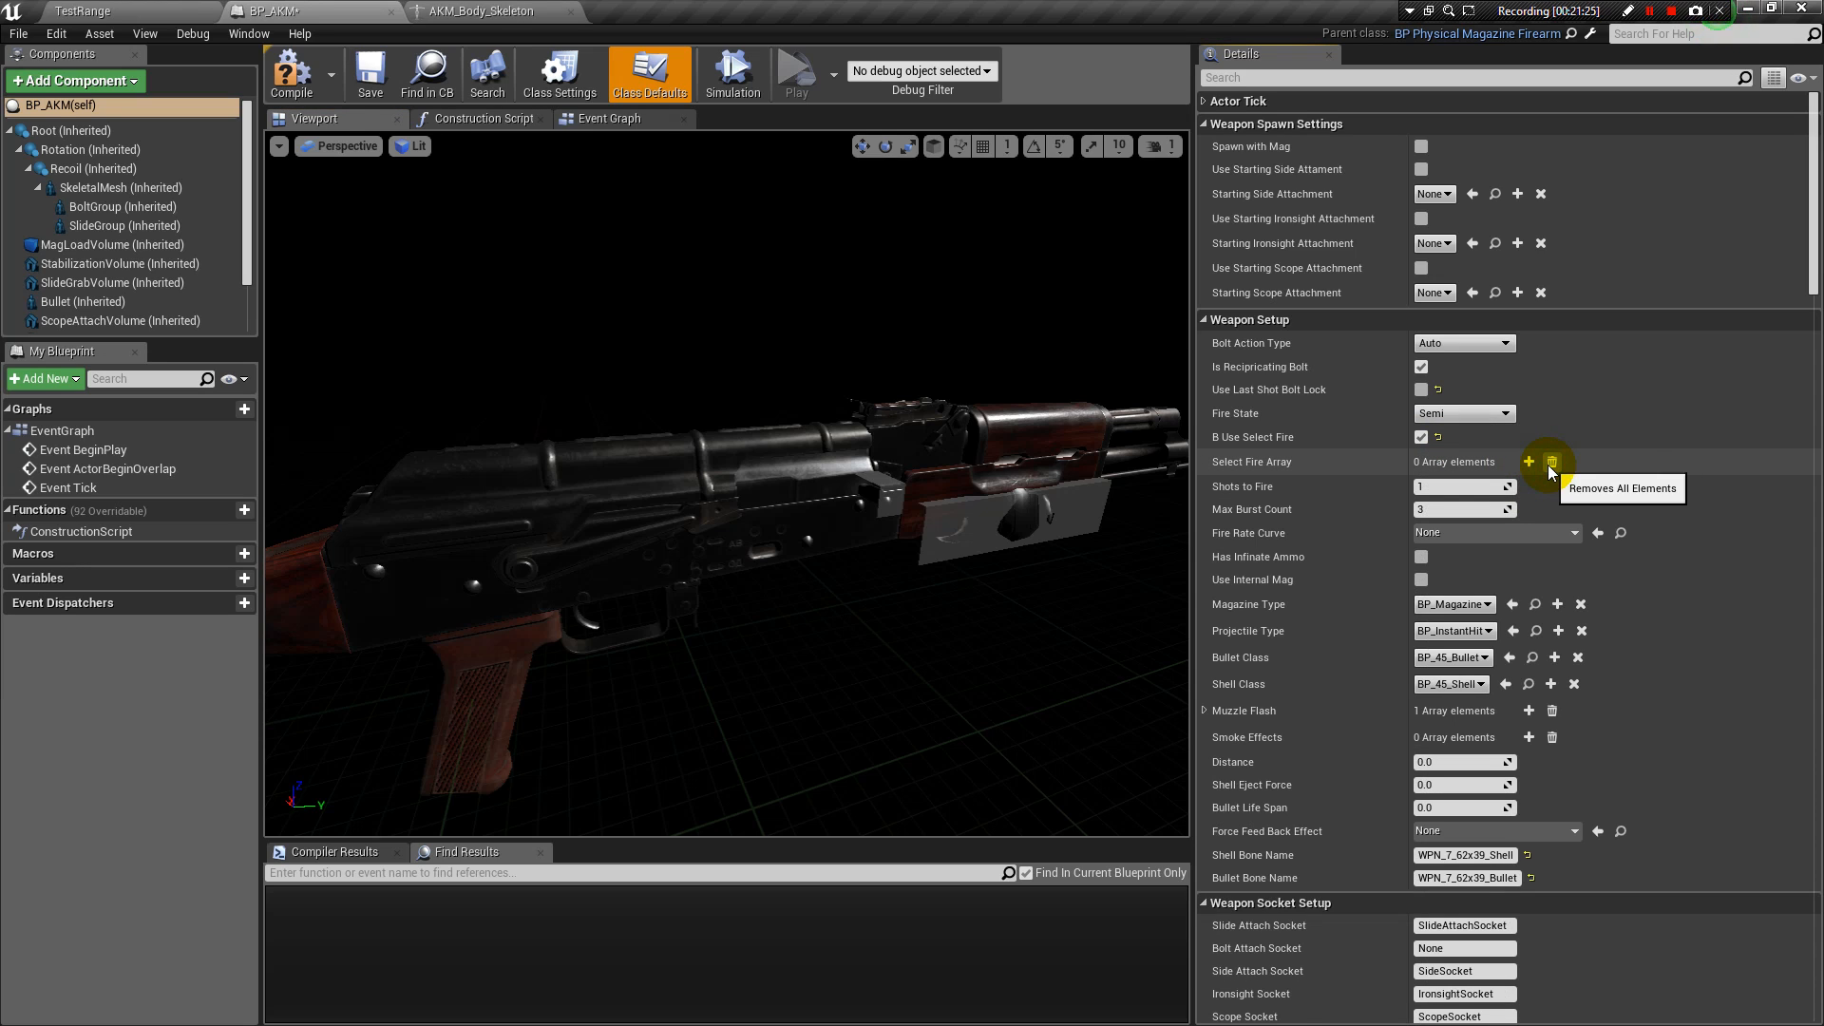
{"action": "left_click", "coordinate": [1529, 461]}
{"action": "left_click", "coordinate": [1473, 494]}
{"action": "left_click", "coordinate": [1430, 516]}
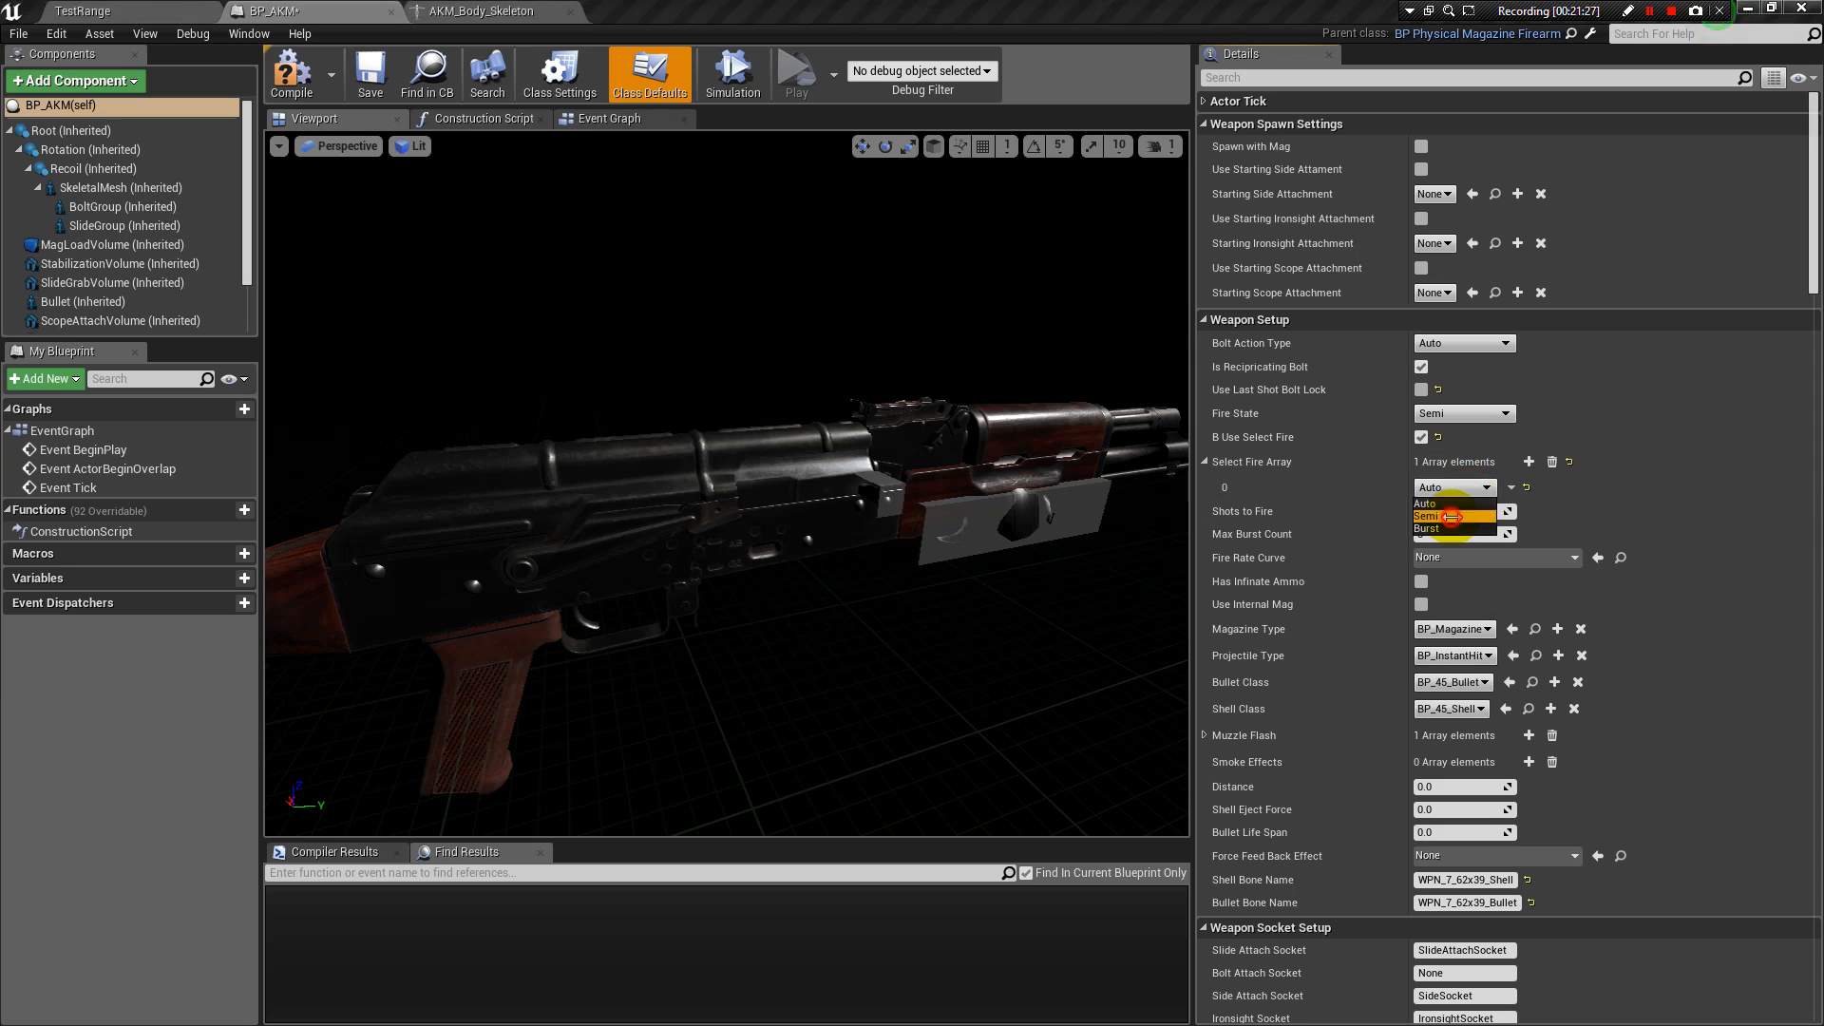
{"action": "left_click", "coordinate": [1529, 462]}
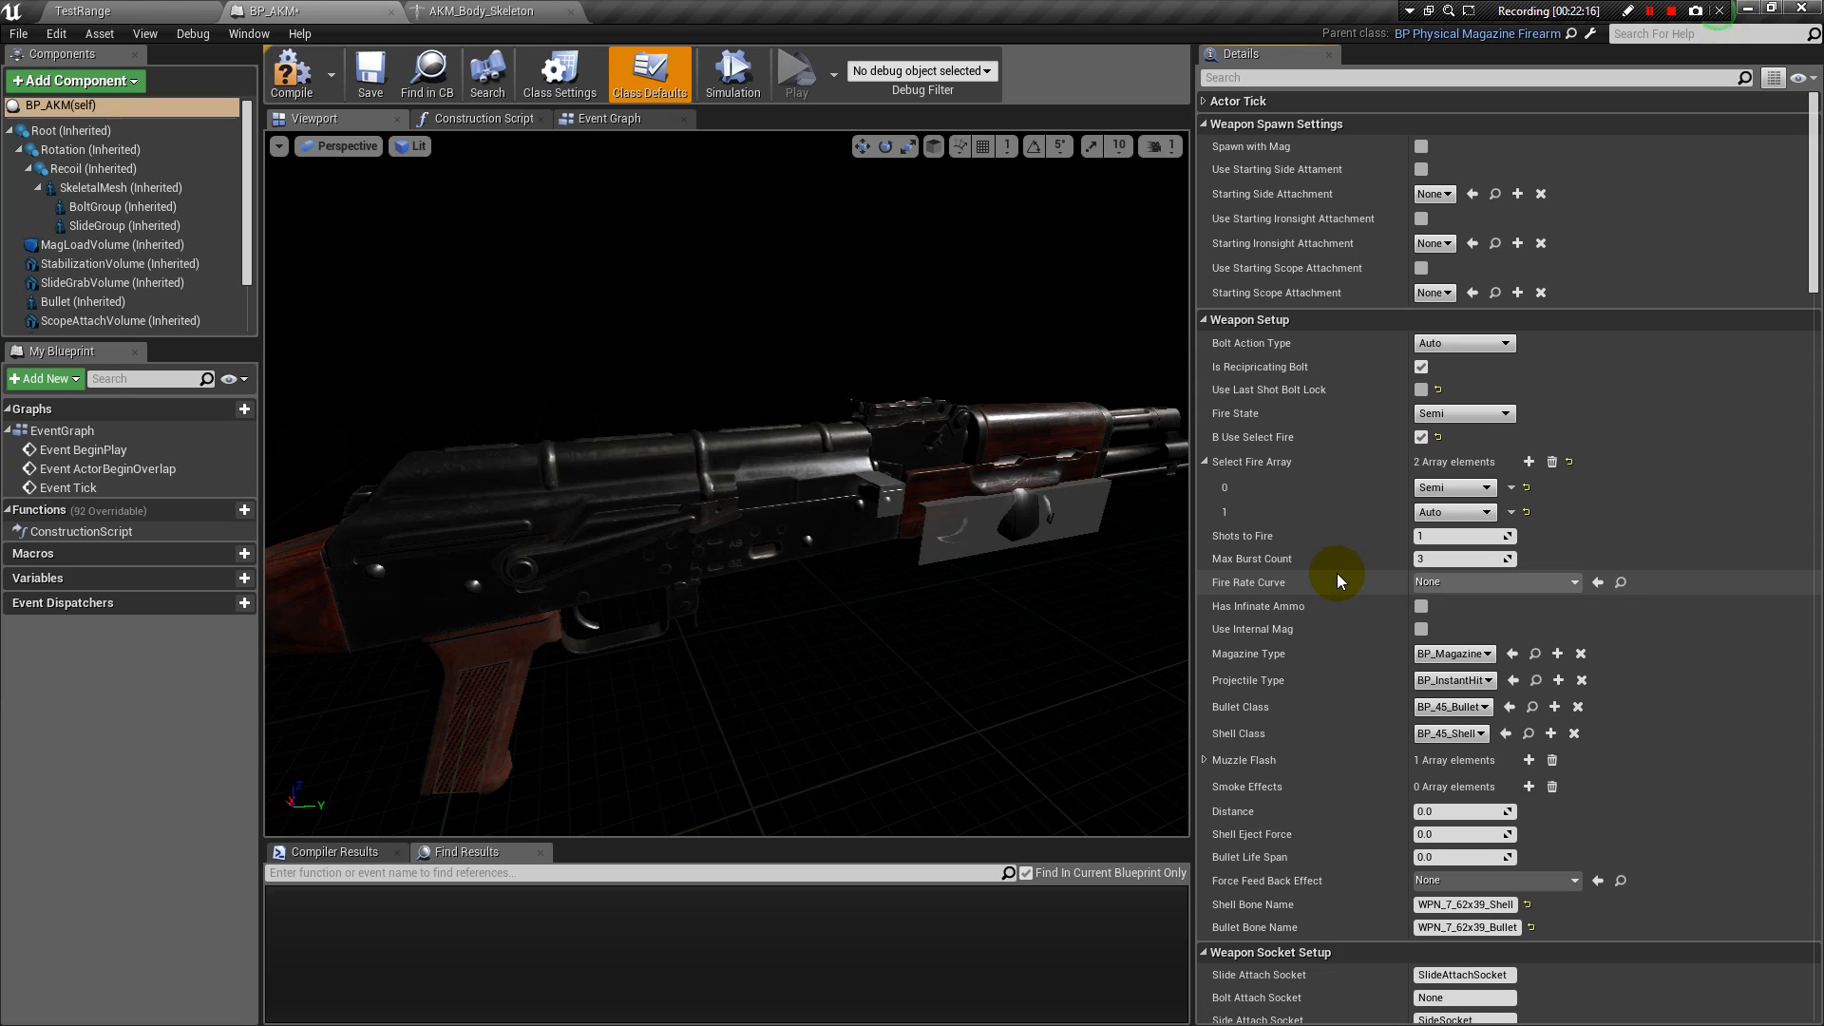
Review the burst, projectile and bullet class settings and examine the rifle from its side and muzzle end.
{"action": "mouse_move", "coordinate": [1292, 561]}
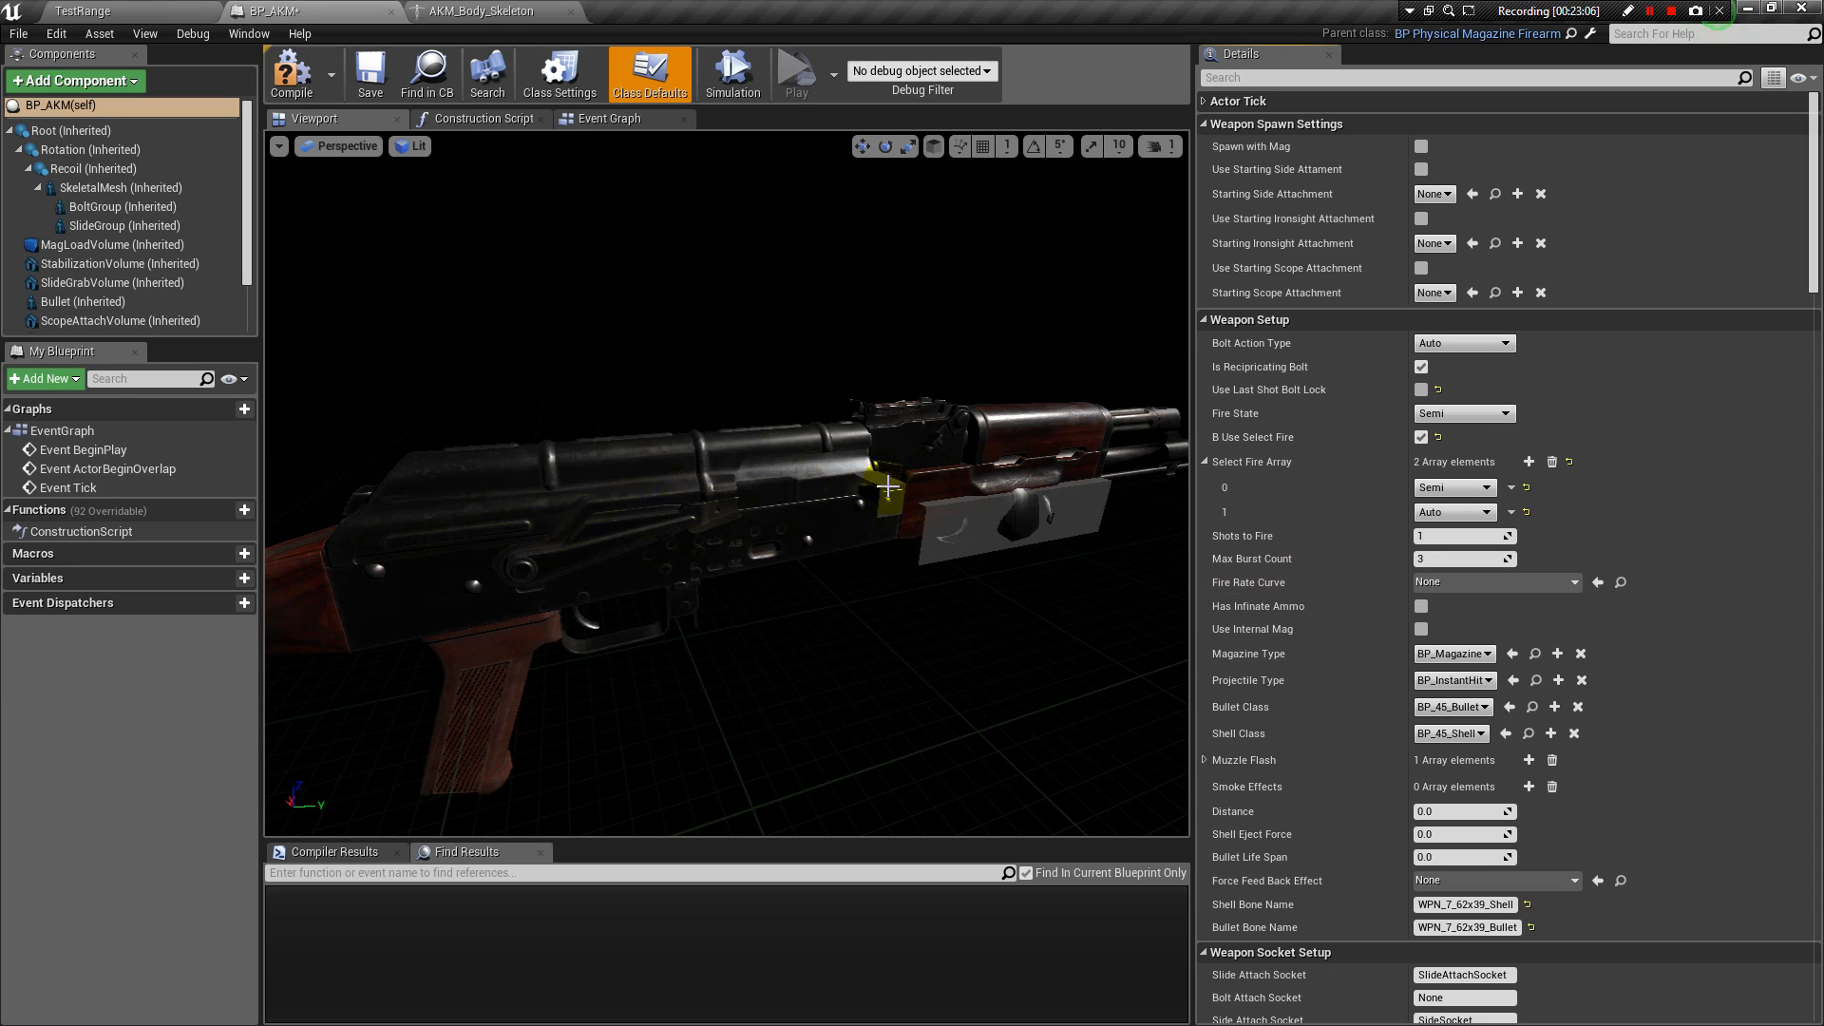
{"action": "mouse_move", "coordinate": [1026, 622]}
{"action": "left_mouse_down"}
{"action": "mouse_move", "coordinate": [998, 617]}
{"action": "mouse_move", "coordinate": [1026, 621]}
{"action": "left_mouse_up"}
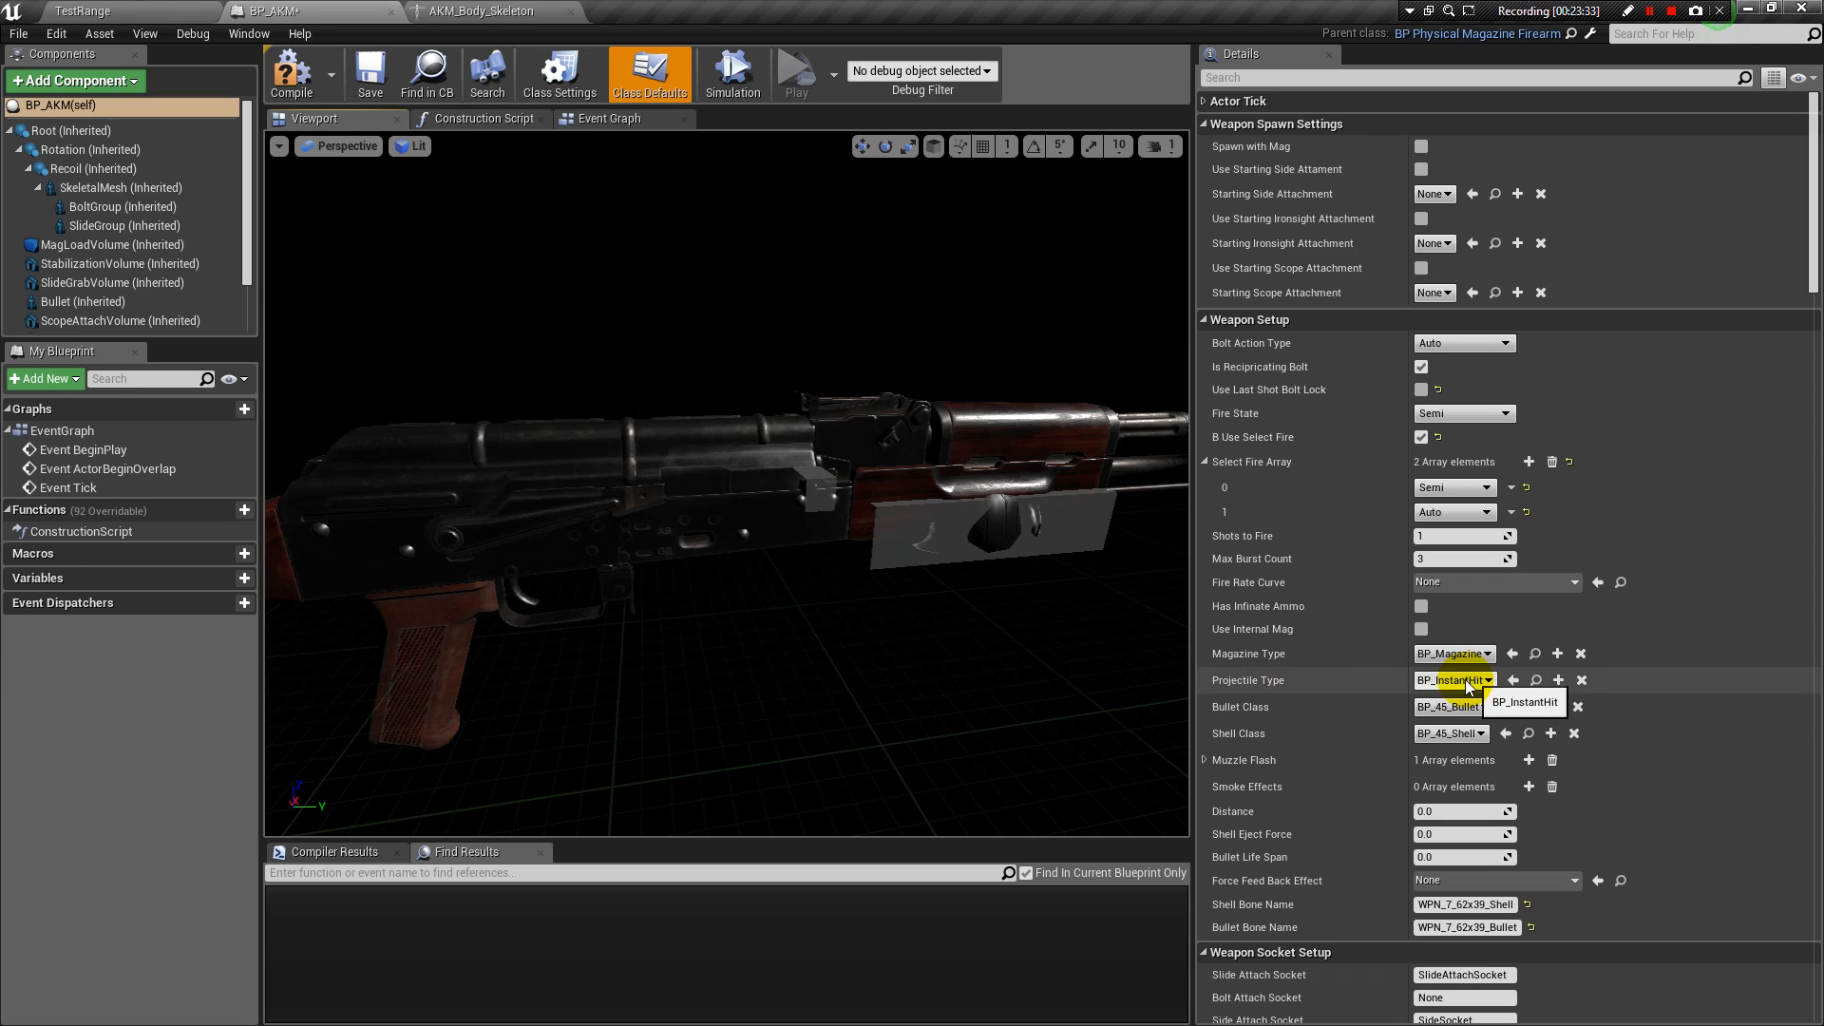
{"action": "mouse_move", "coordinate": [1264, 713]}
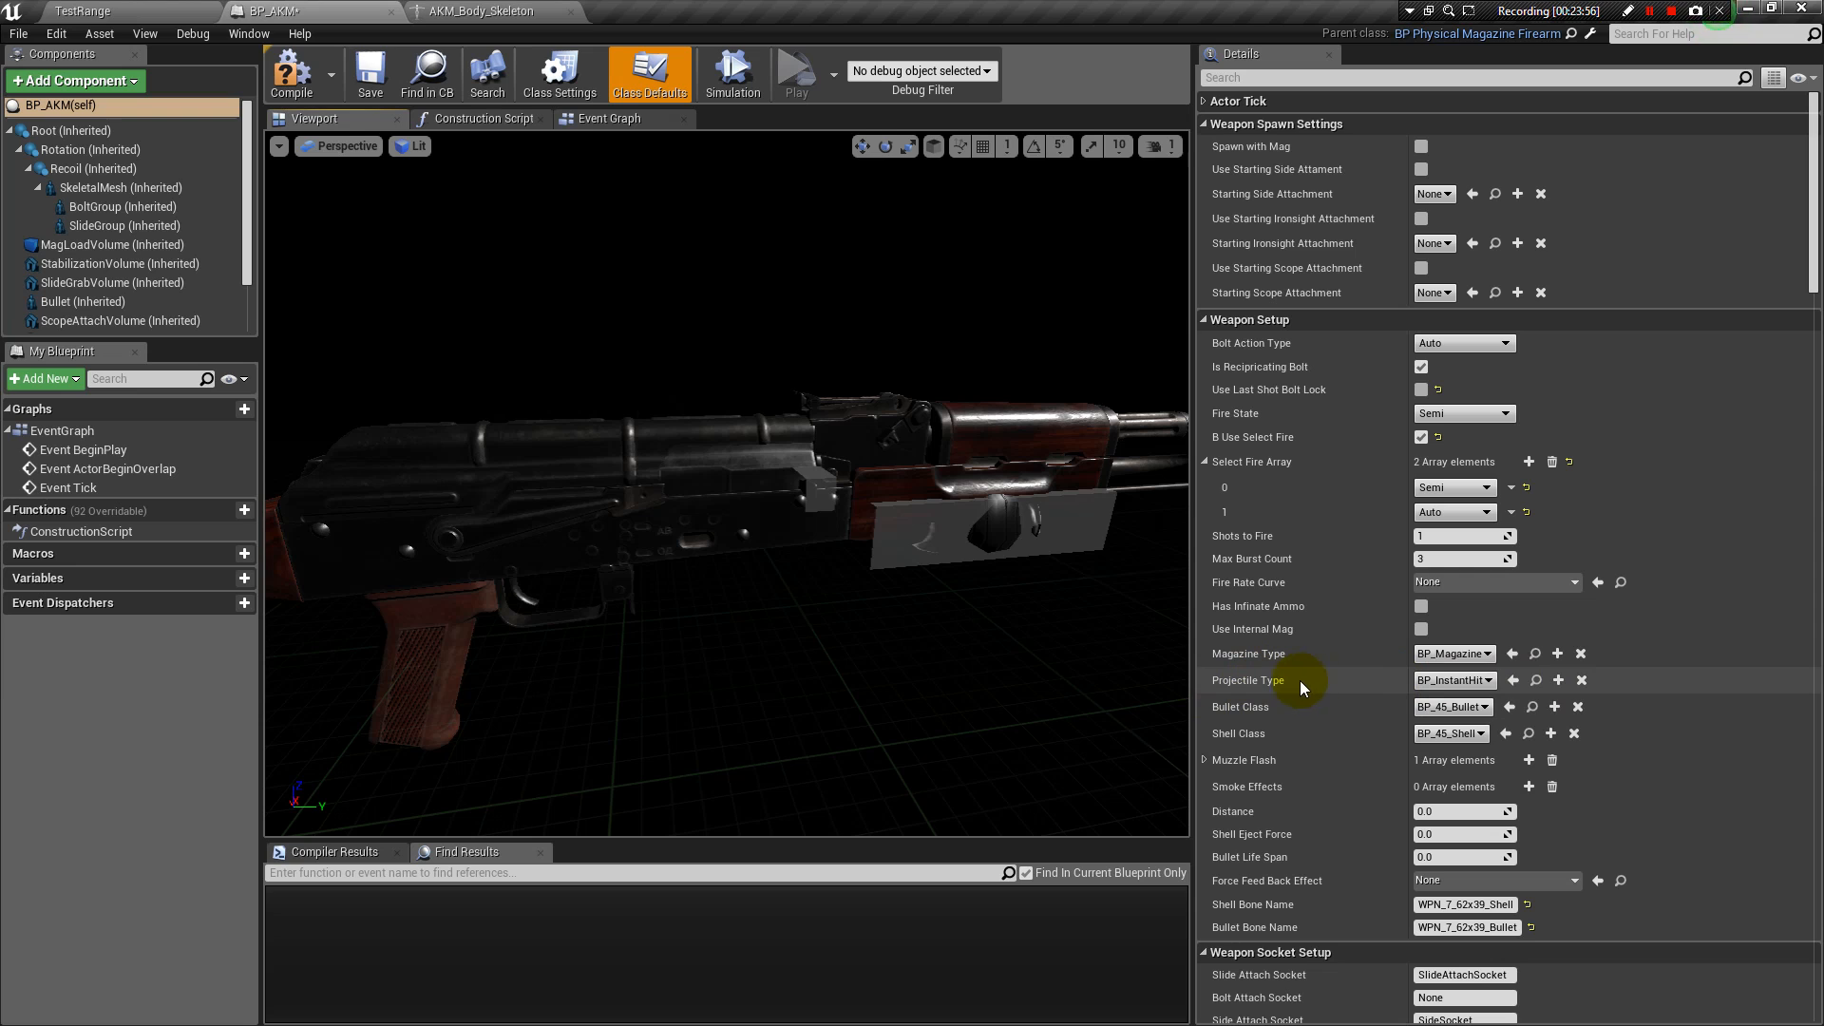
{"action": "left_click_drag", "start_coordinate": [1068, 639], "coordinate": [950, 654]}
{"action": "left_click", "coordinate": [803, 515]}
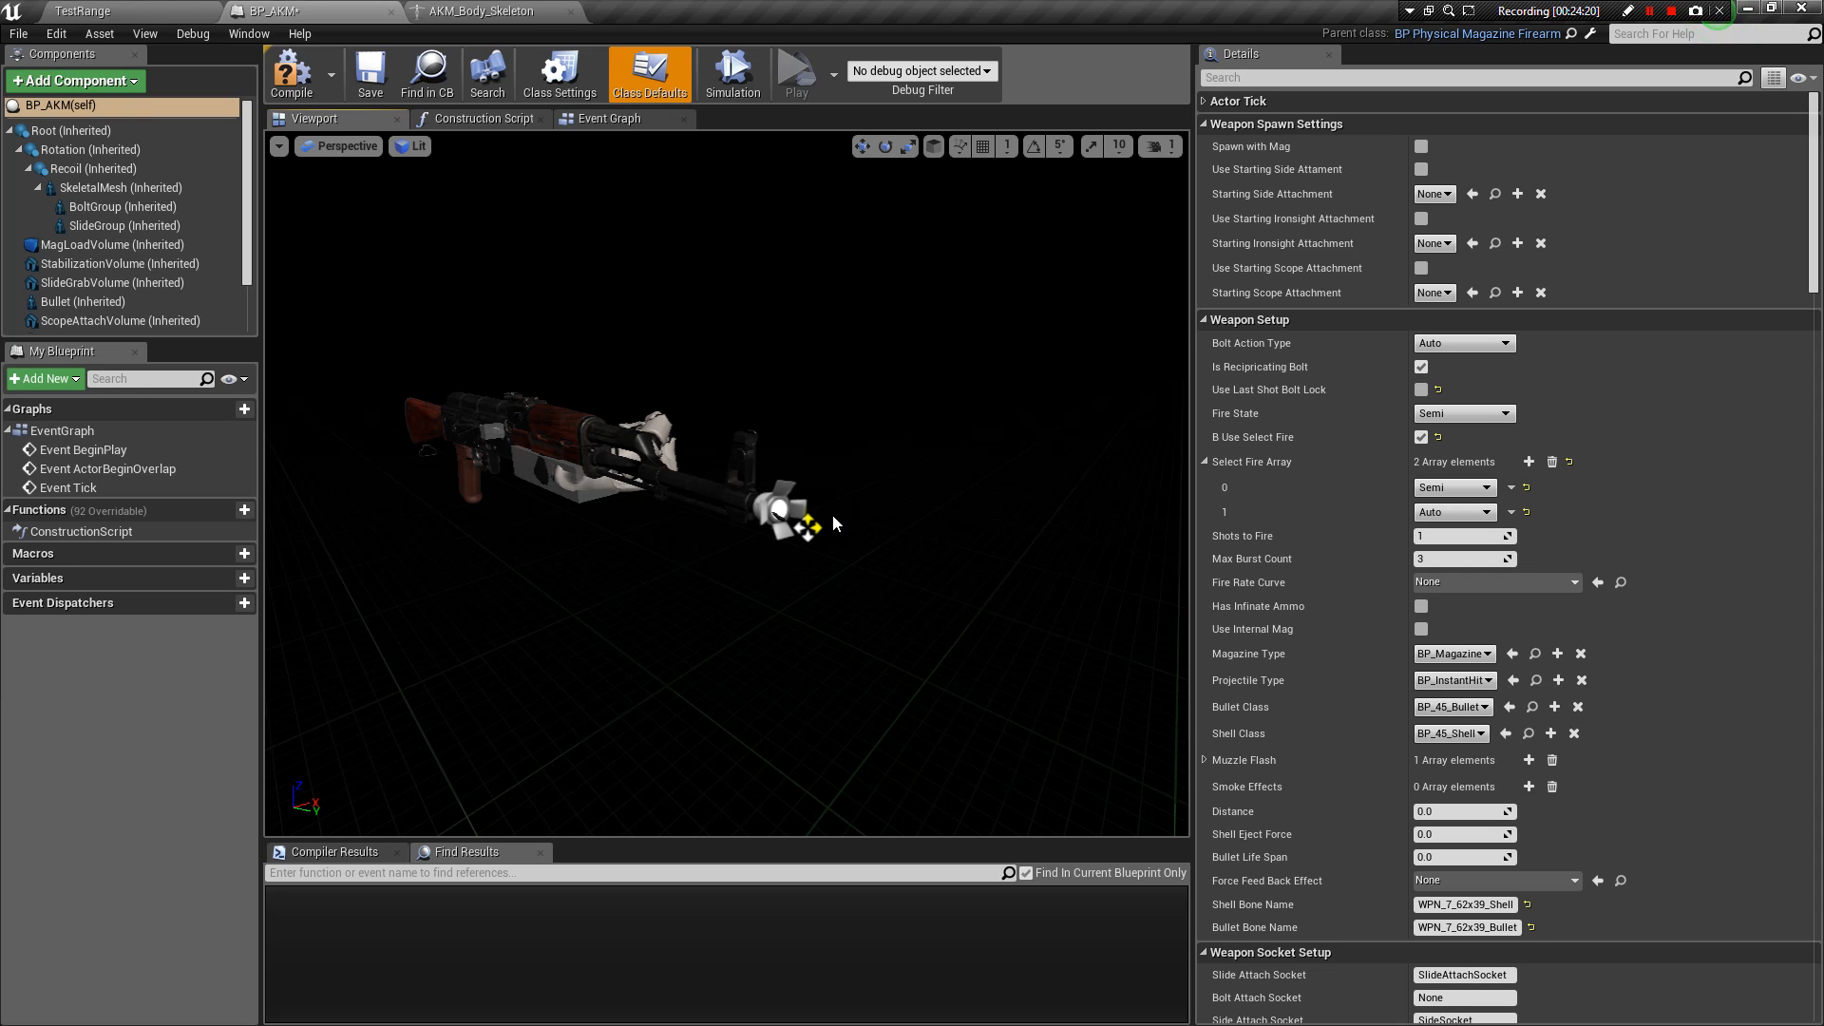
{"action": "right_click_drag", "start_coordinate": [700, 593], "coordinate": [701, 593]}
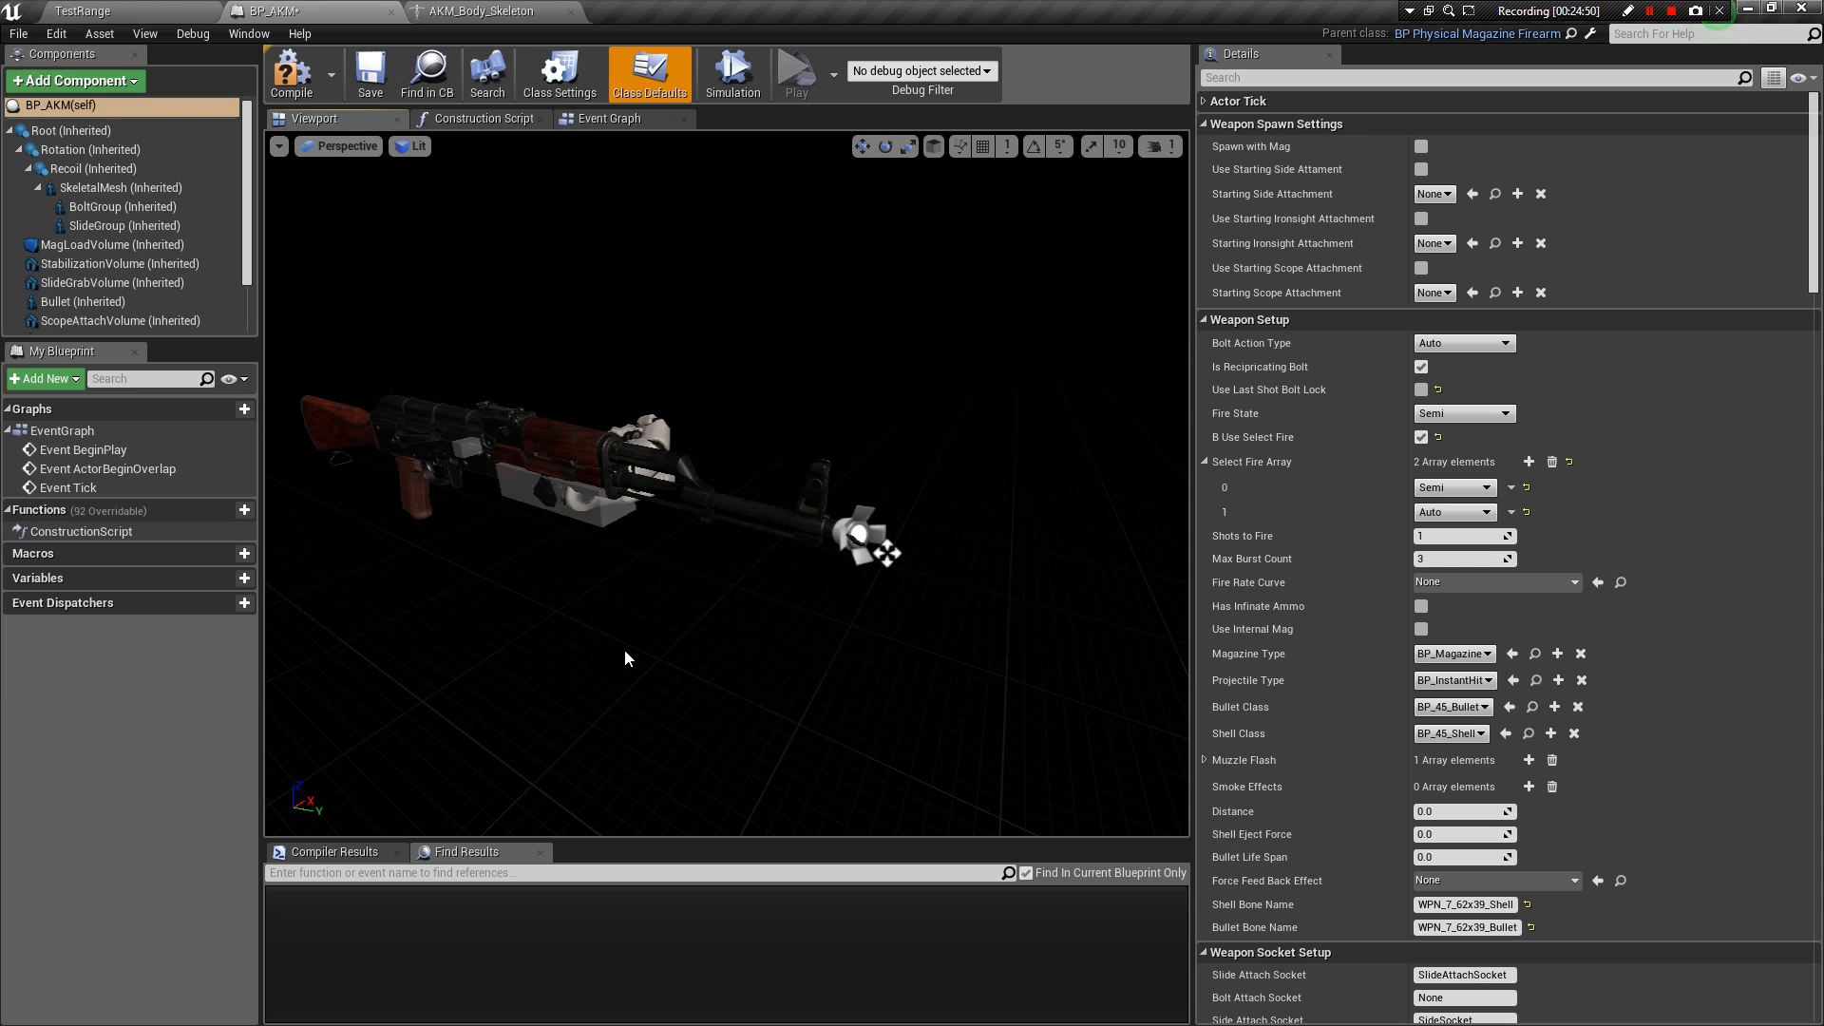
{"action": "mouse_move", "coordinate": [740, 403]}
{"action": "left_mouse_down", "text": "alt"}
{"action": "mouse_move", "coordinate": [845, 403]}
{"action": "mouse_move", "coordinate": [798, 418]}
{"action": "mouse_move", "coordinate": [836, 352]}
{"action": "mouse_move", "coordinate": [760, 571]}
{"action": "mouse_move", "coordinate": [836, 399]}
{"action": "mouse_move", "coordinate": [779, 447]}
{"action": "mouse_move", "coordinate": [742, 406]}
{"action": "left_mouse_up", "text": "alt"}
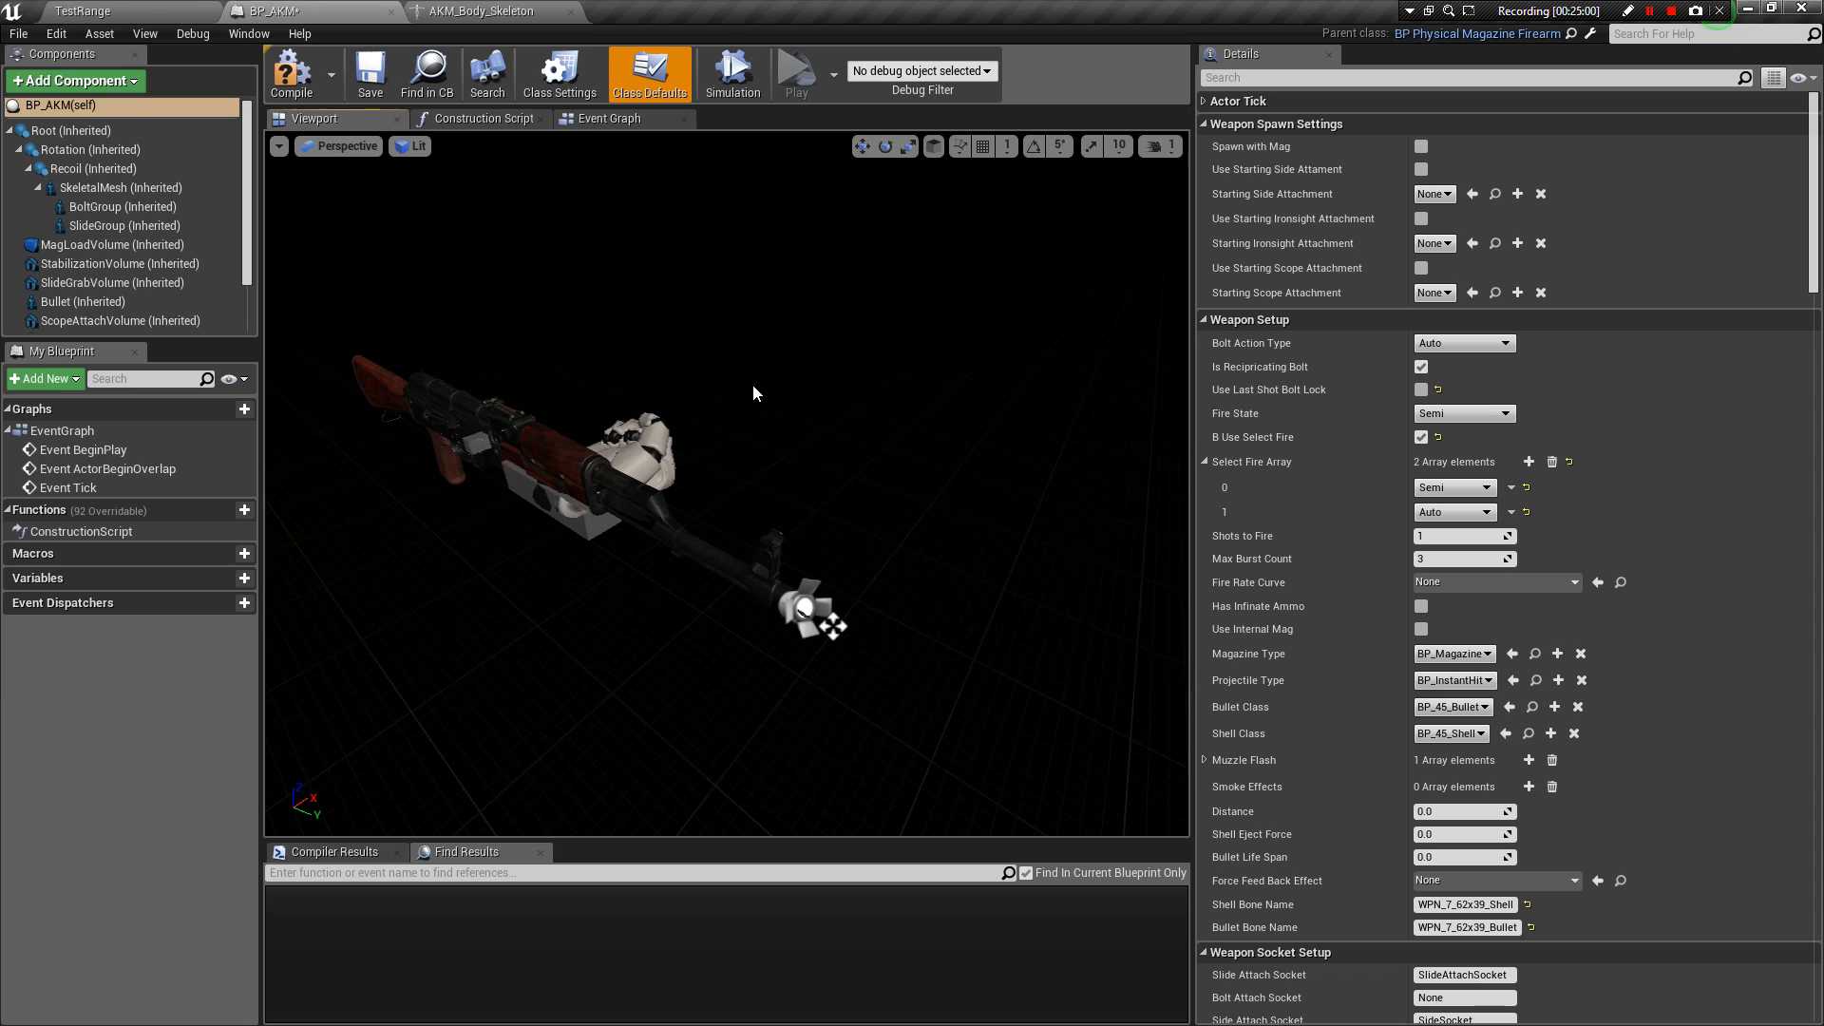
{"action": "left_click_drag", "start_coordinate": [764, 412], "coordinate": [684, 418], "text": "alt"}
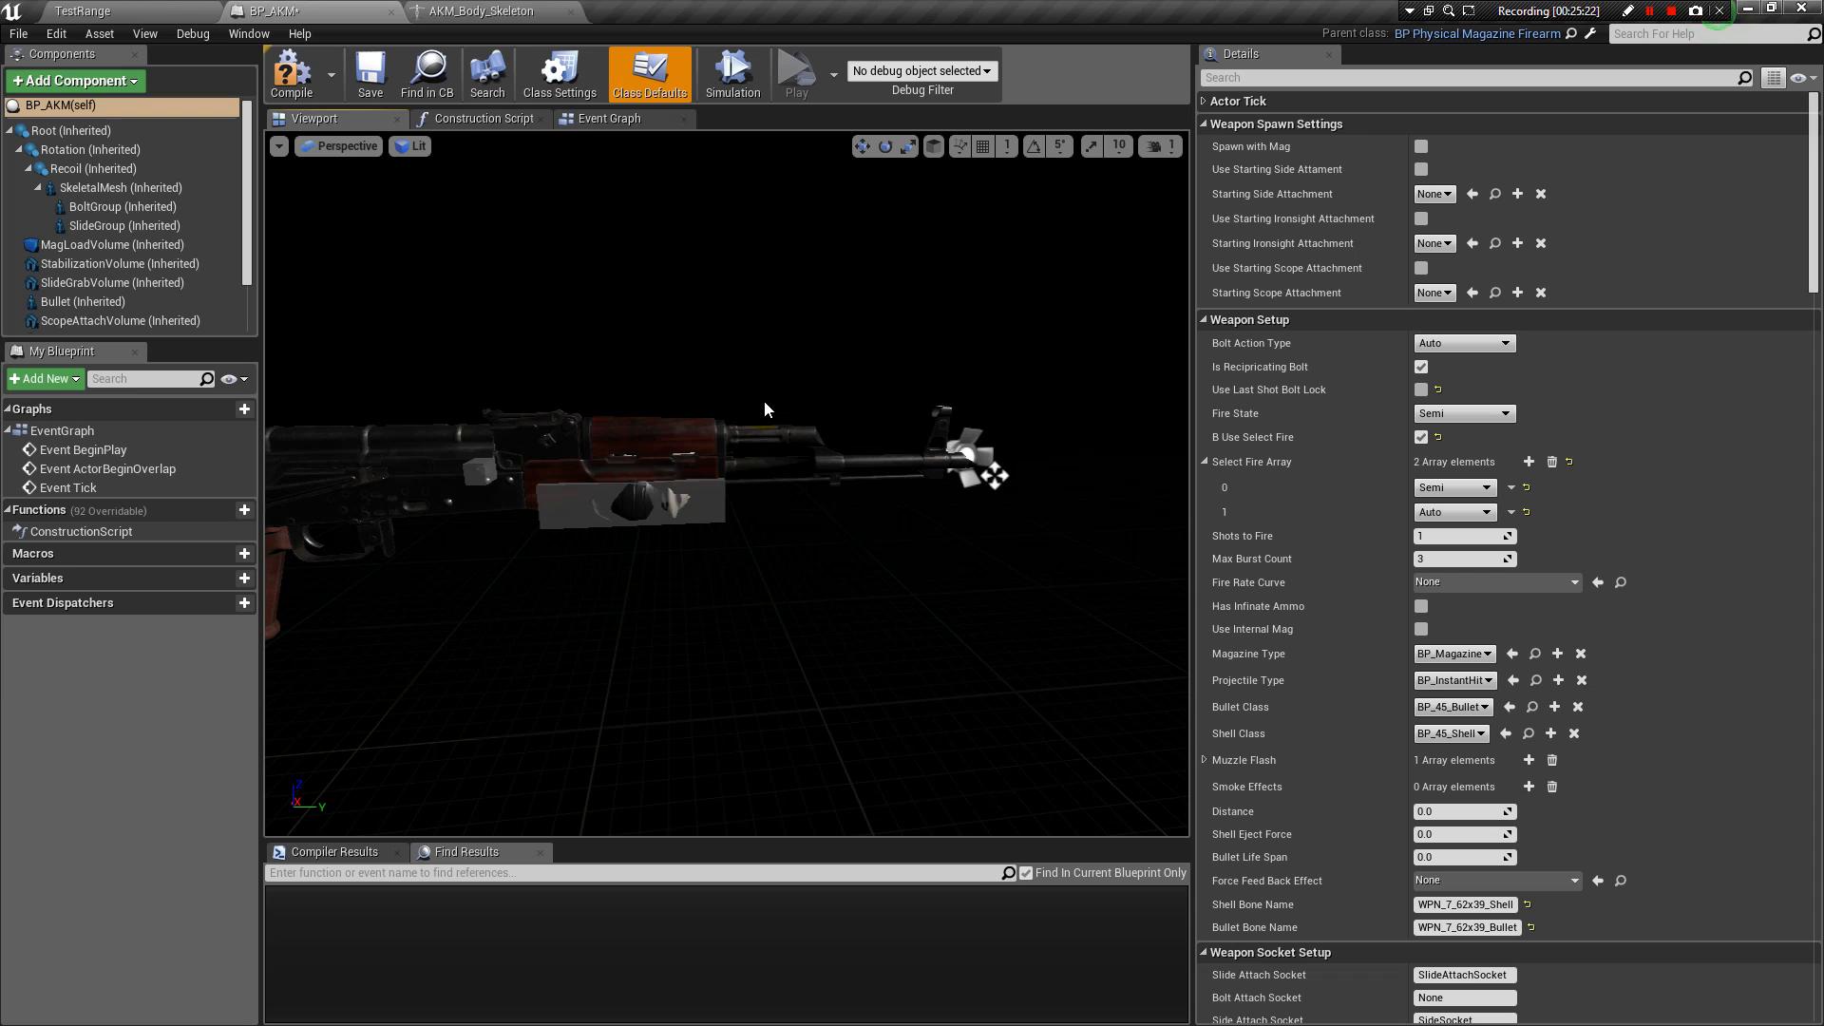
{"action": "mouse_move", "coordinate": [850, 311]}
{"action": "left_mouse_down", "text": "alt"}
{"action": "mouse_move", "coordinate": [508, 332]}
{"action": "mouse_move", "coordinate": [736, 390]}
{"action": "mouse_move", "coordinate": [849, 314]}
{"action": "mouse_move", "coordinate": [827, 309]}
{"action": "left_mouse_up", "text": "alt"}
Expand the Muzzle Flash array and assign BP_MuzzleFlash to its first element.
{"action": "scroll", "coordinate": [1521, 765], "scroll_direction": "down", "scroll_amount": 1}
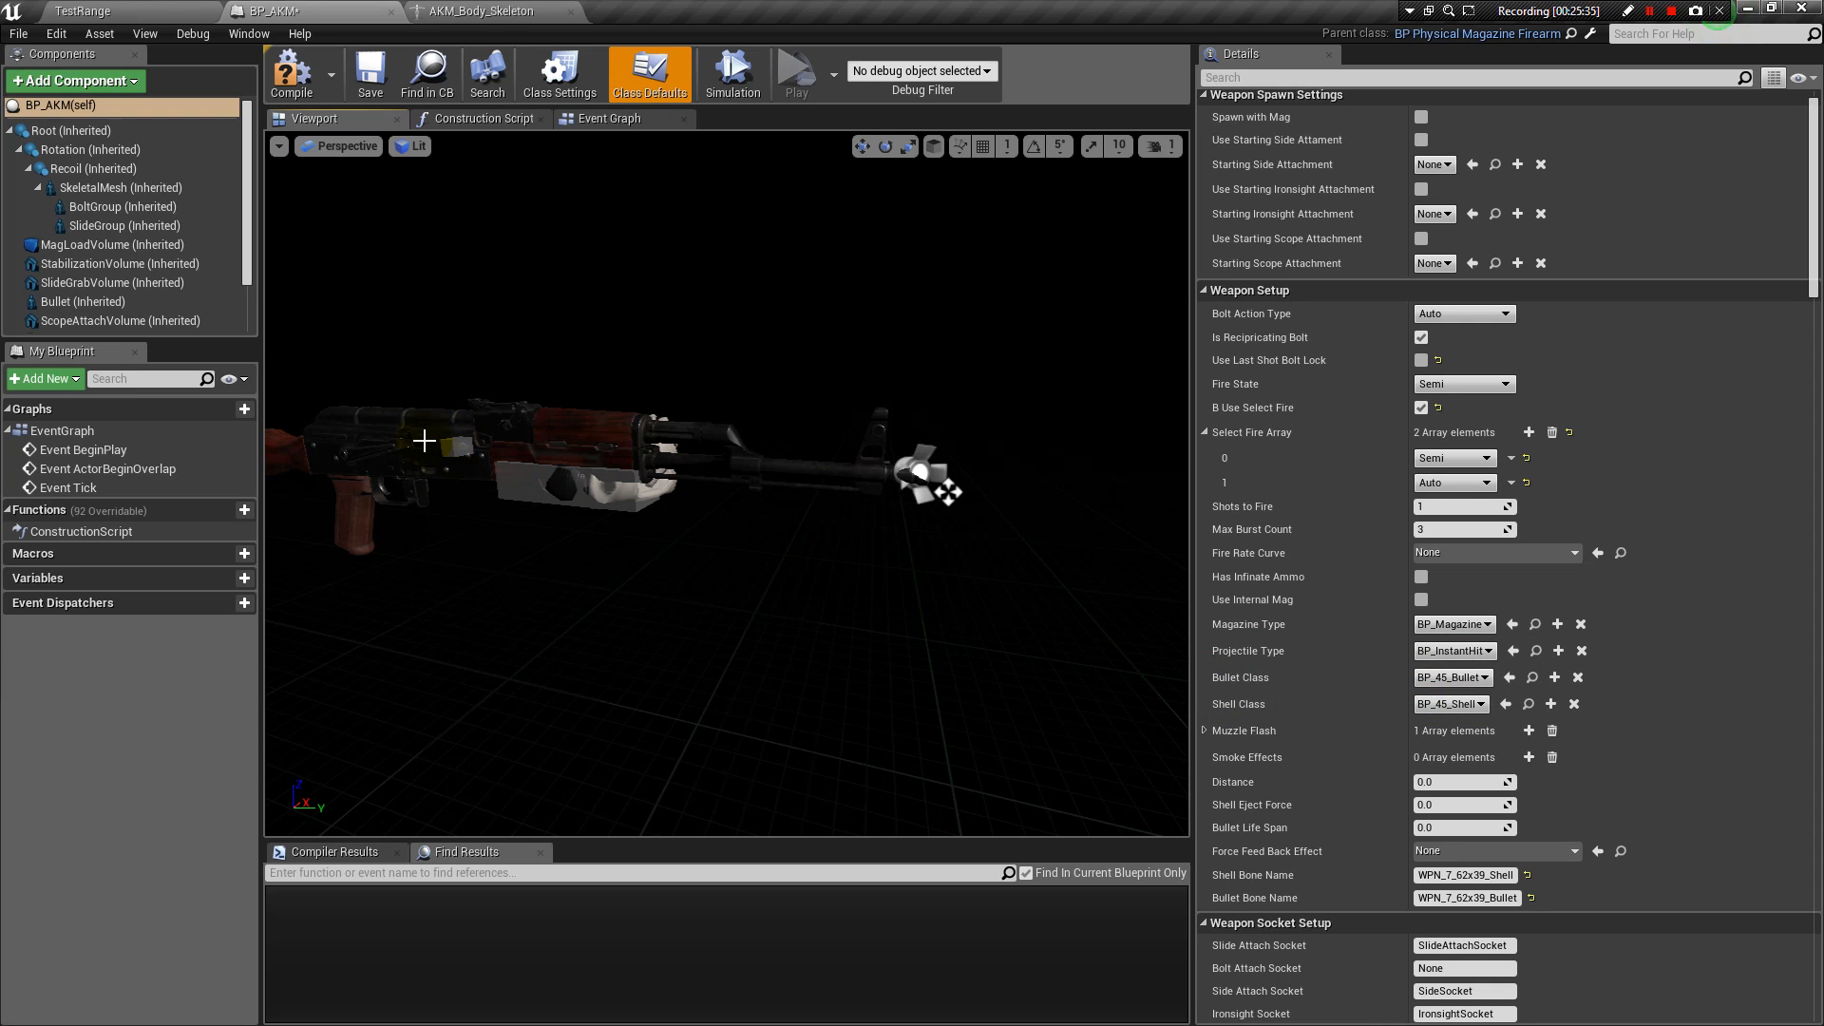
{"action": "left_click", "coordinate": [1206, 730]}
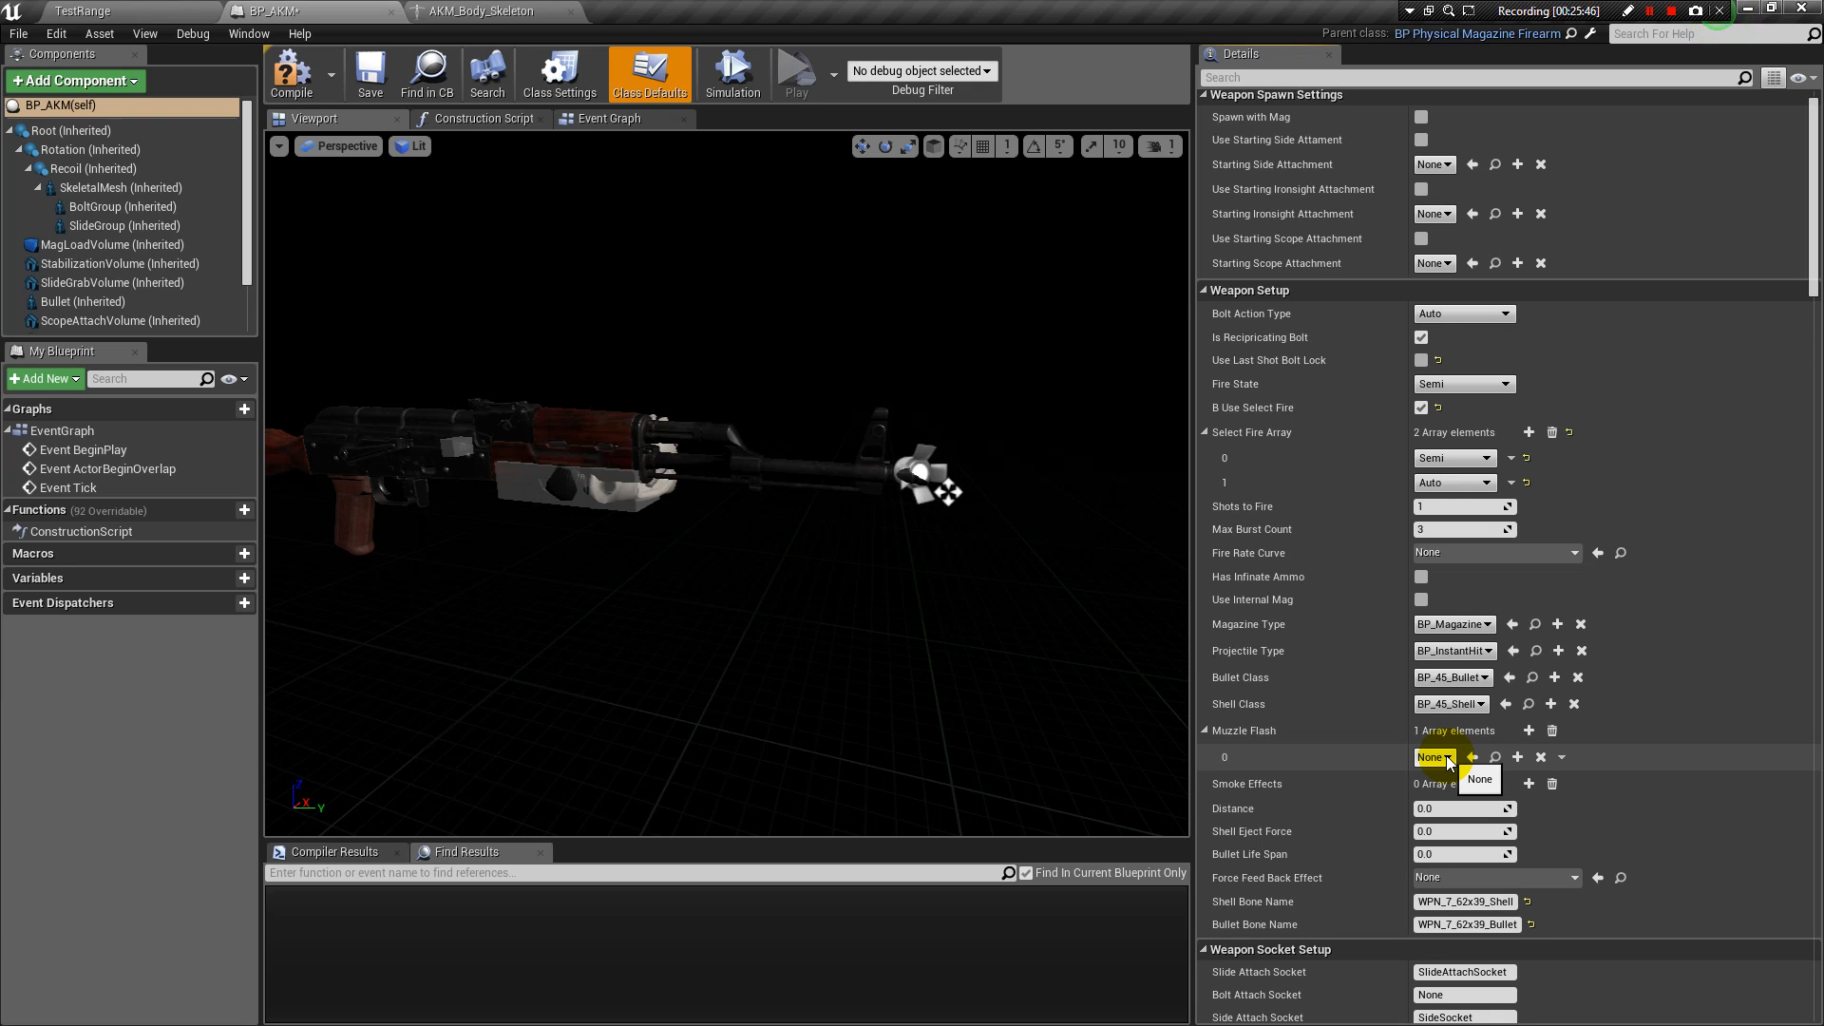
{"action": "left_click", "coordinate": [1446, 757]}
{"action": "left_click", "coordinate": [1493, 831]}
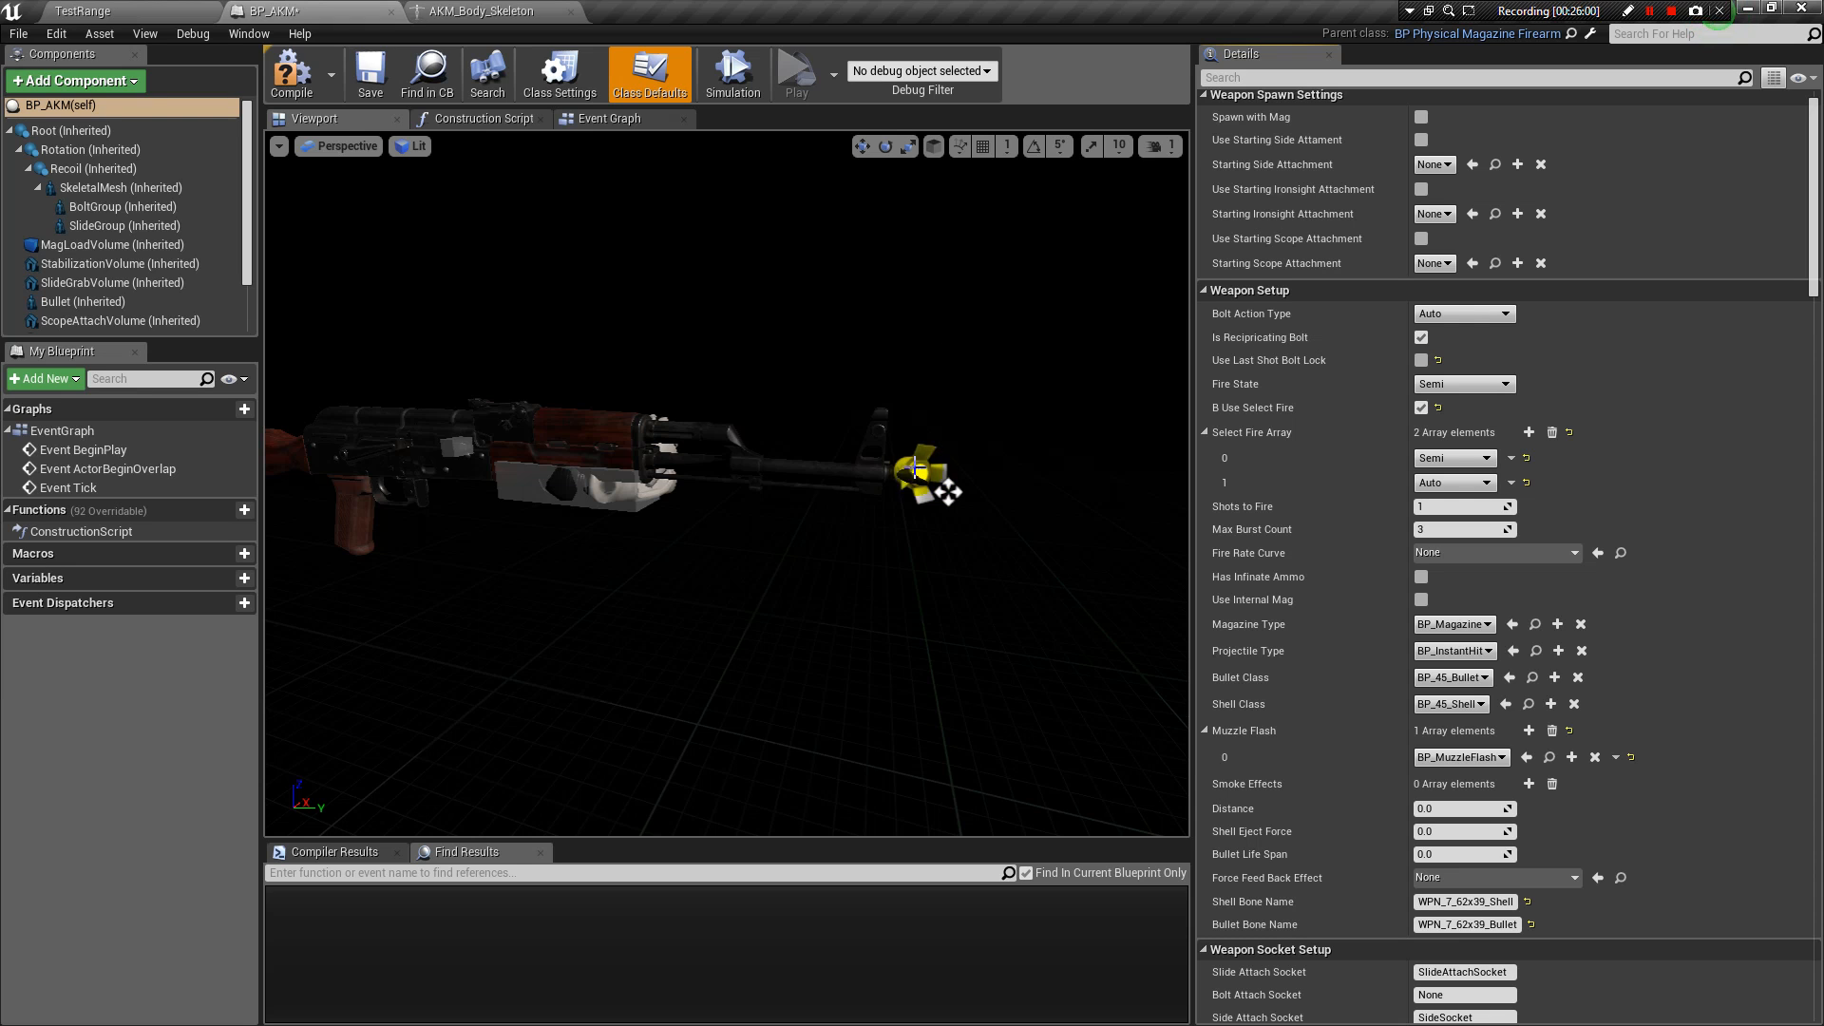
Set the weapon's hit Distance to 10000 in the BP_AKM class defaults.
{"action": "left_click_drag", "start_coordinate": [713, 394], "coordinate": [950, 447], "text": "alt"}
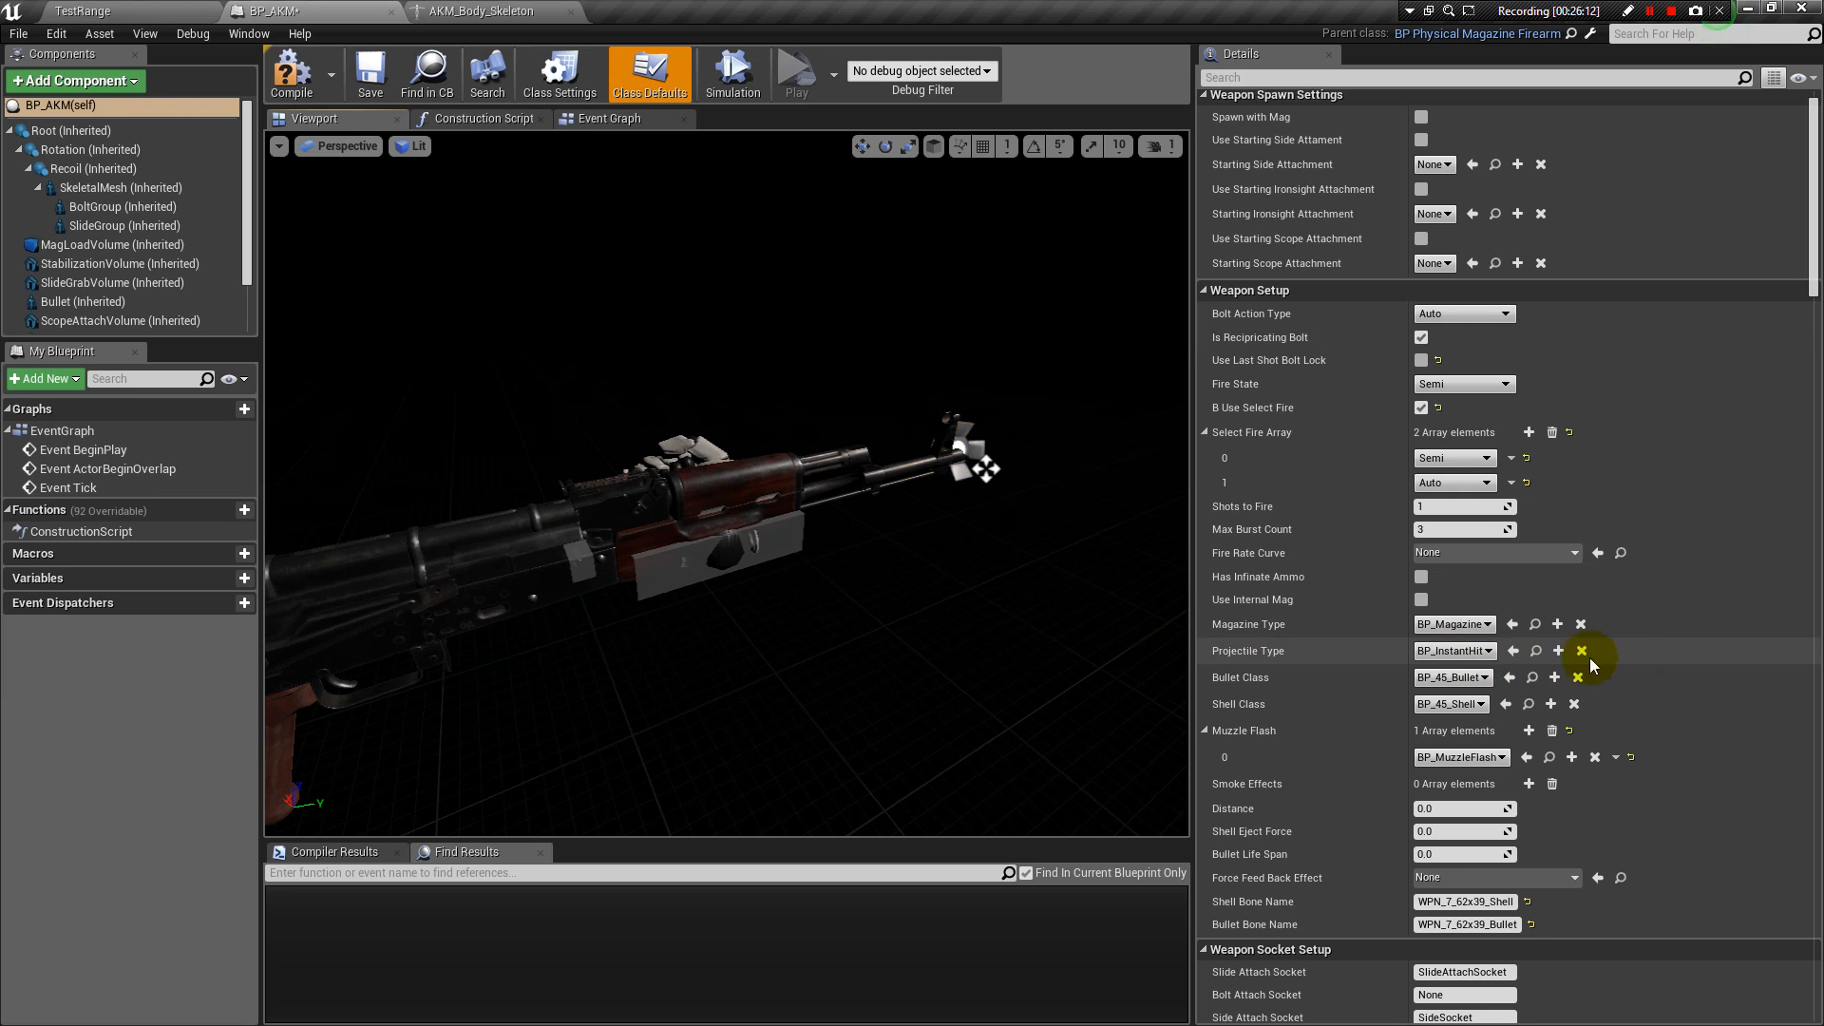
{"action": "left_click_drag", "start_coordinate": [916, 405], "coordinate": [945, 413], "text": "alt"}
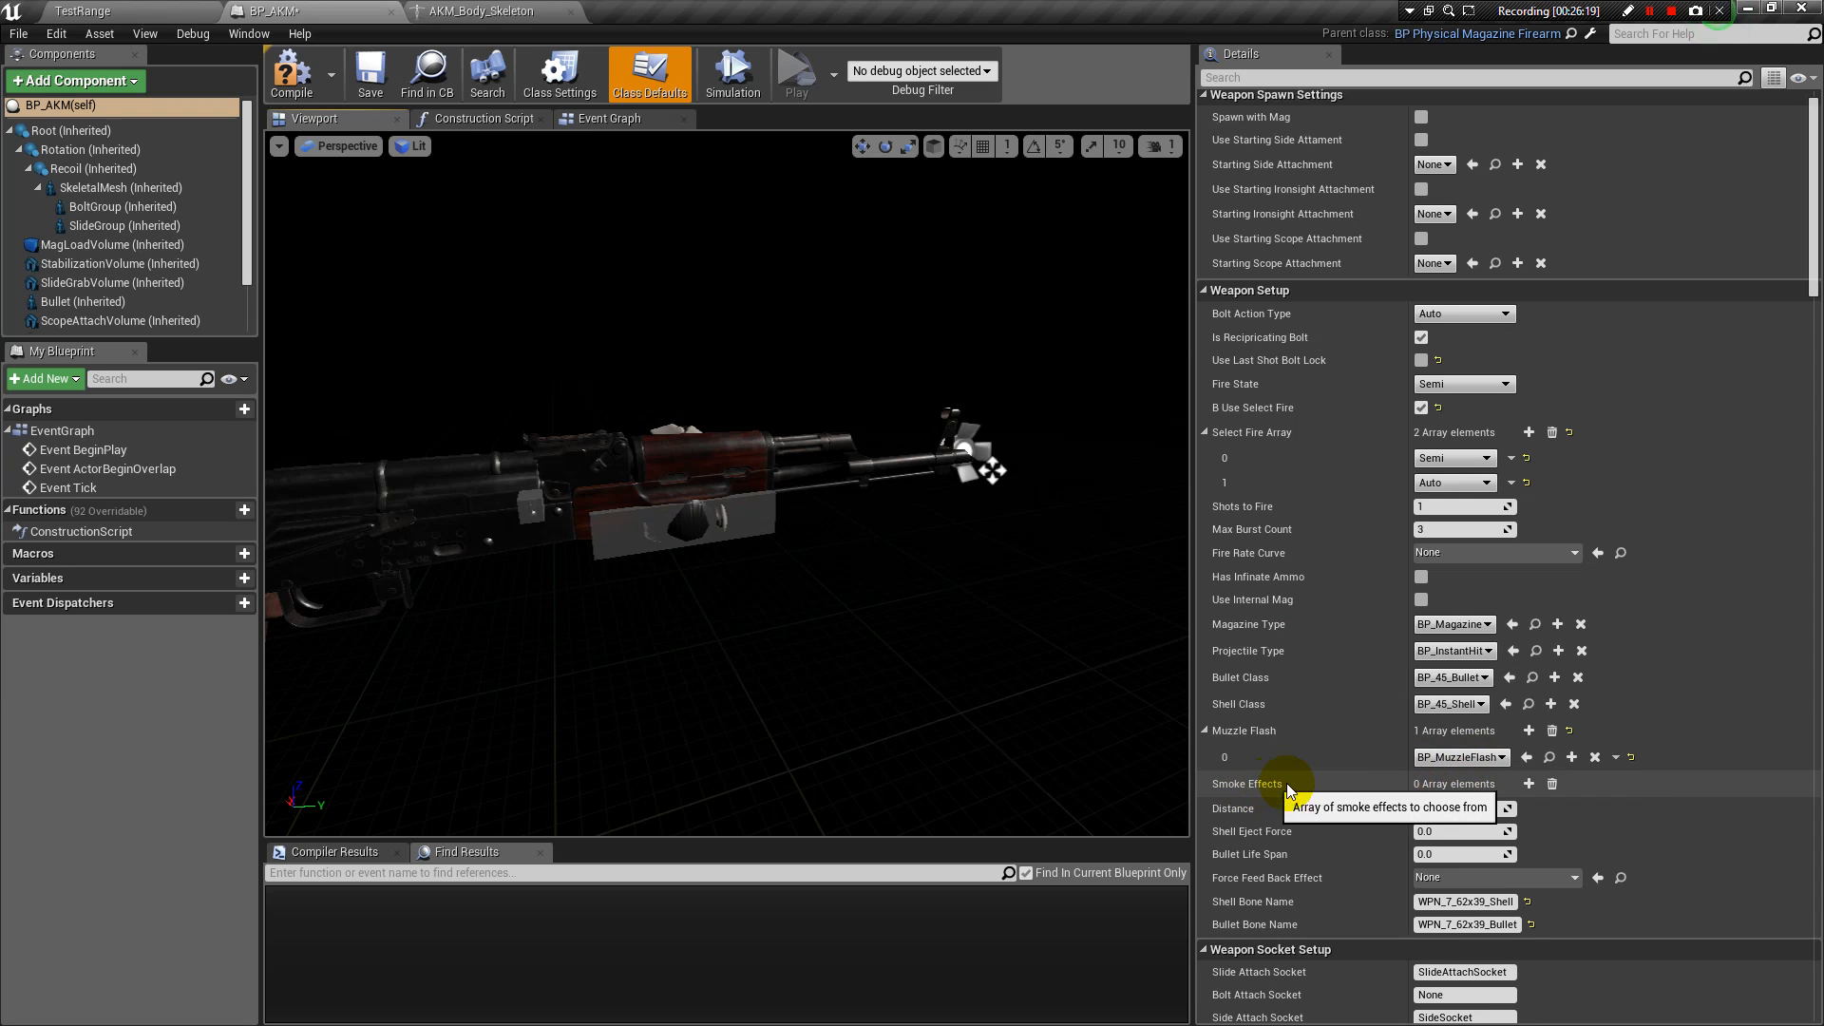
{"action": "left_click", "coordinate": [1443, 810]}
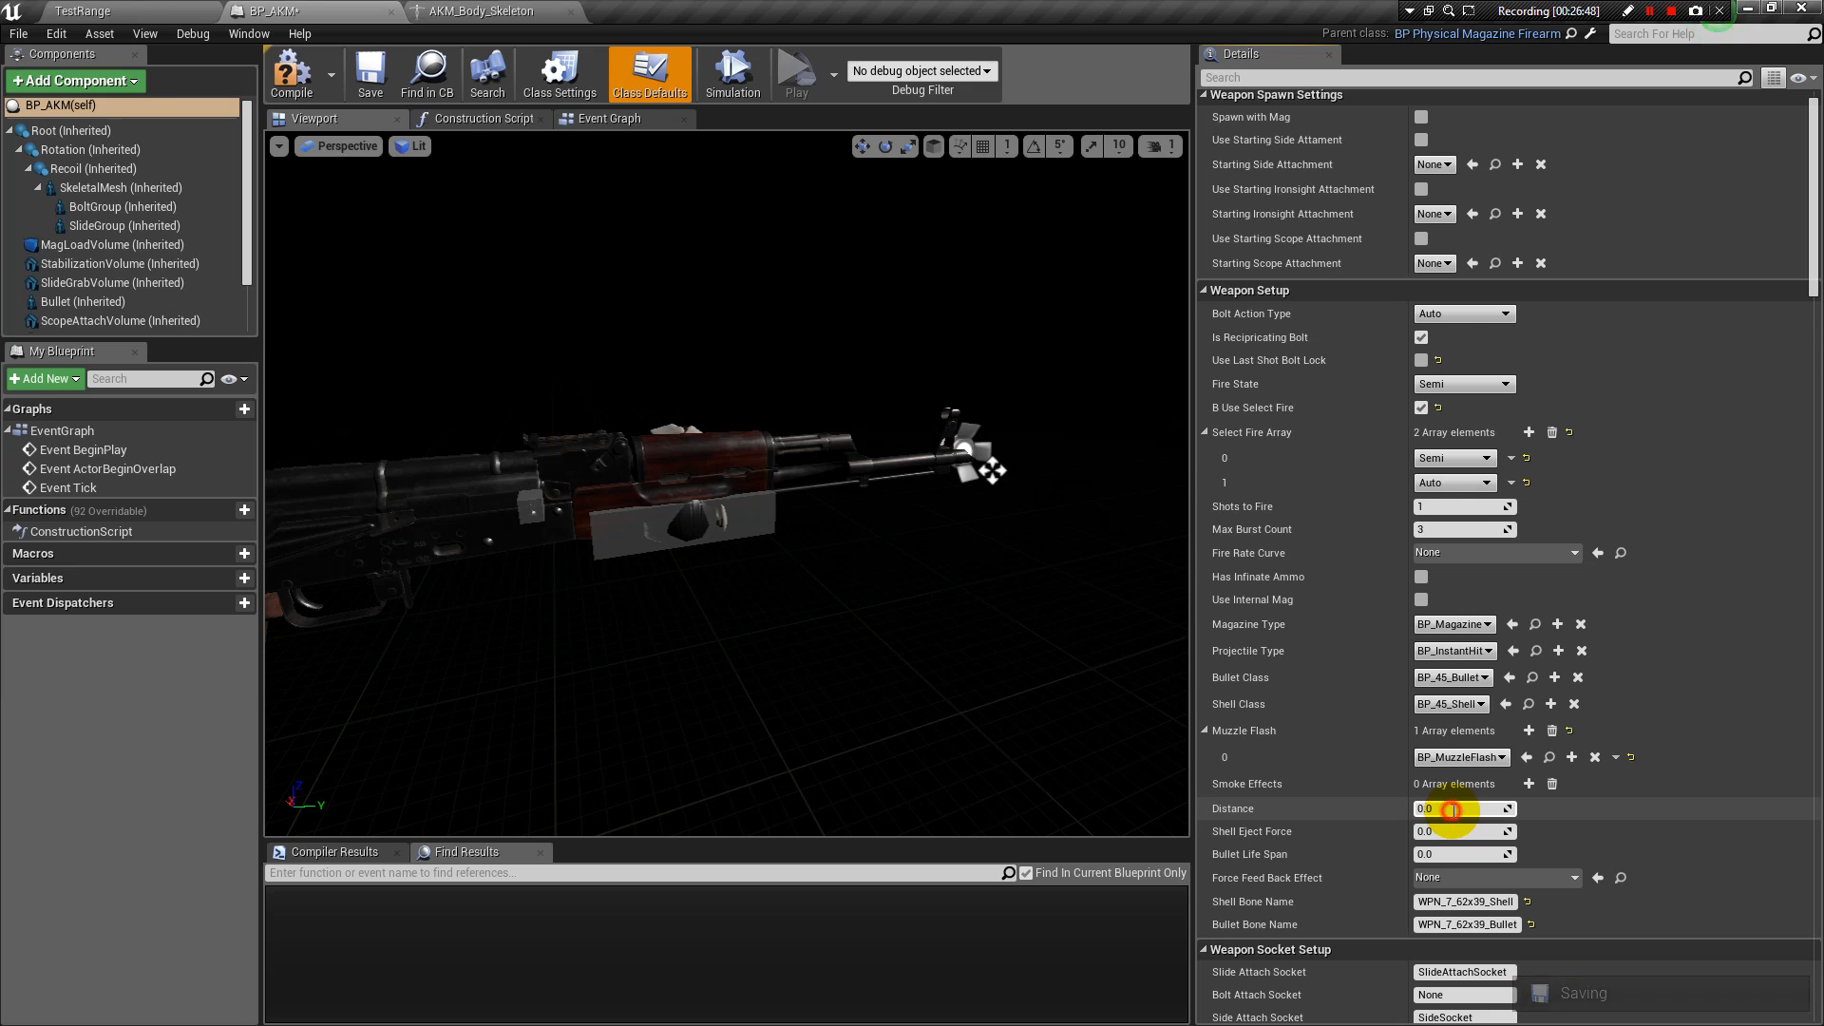
{"action": "left_click", "coordinate": [1452, 810]}
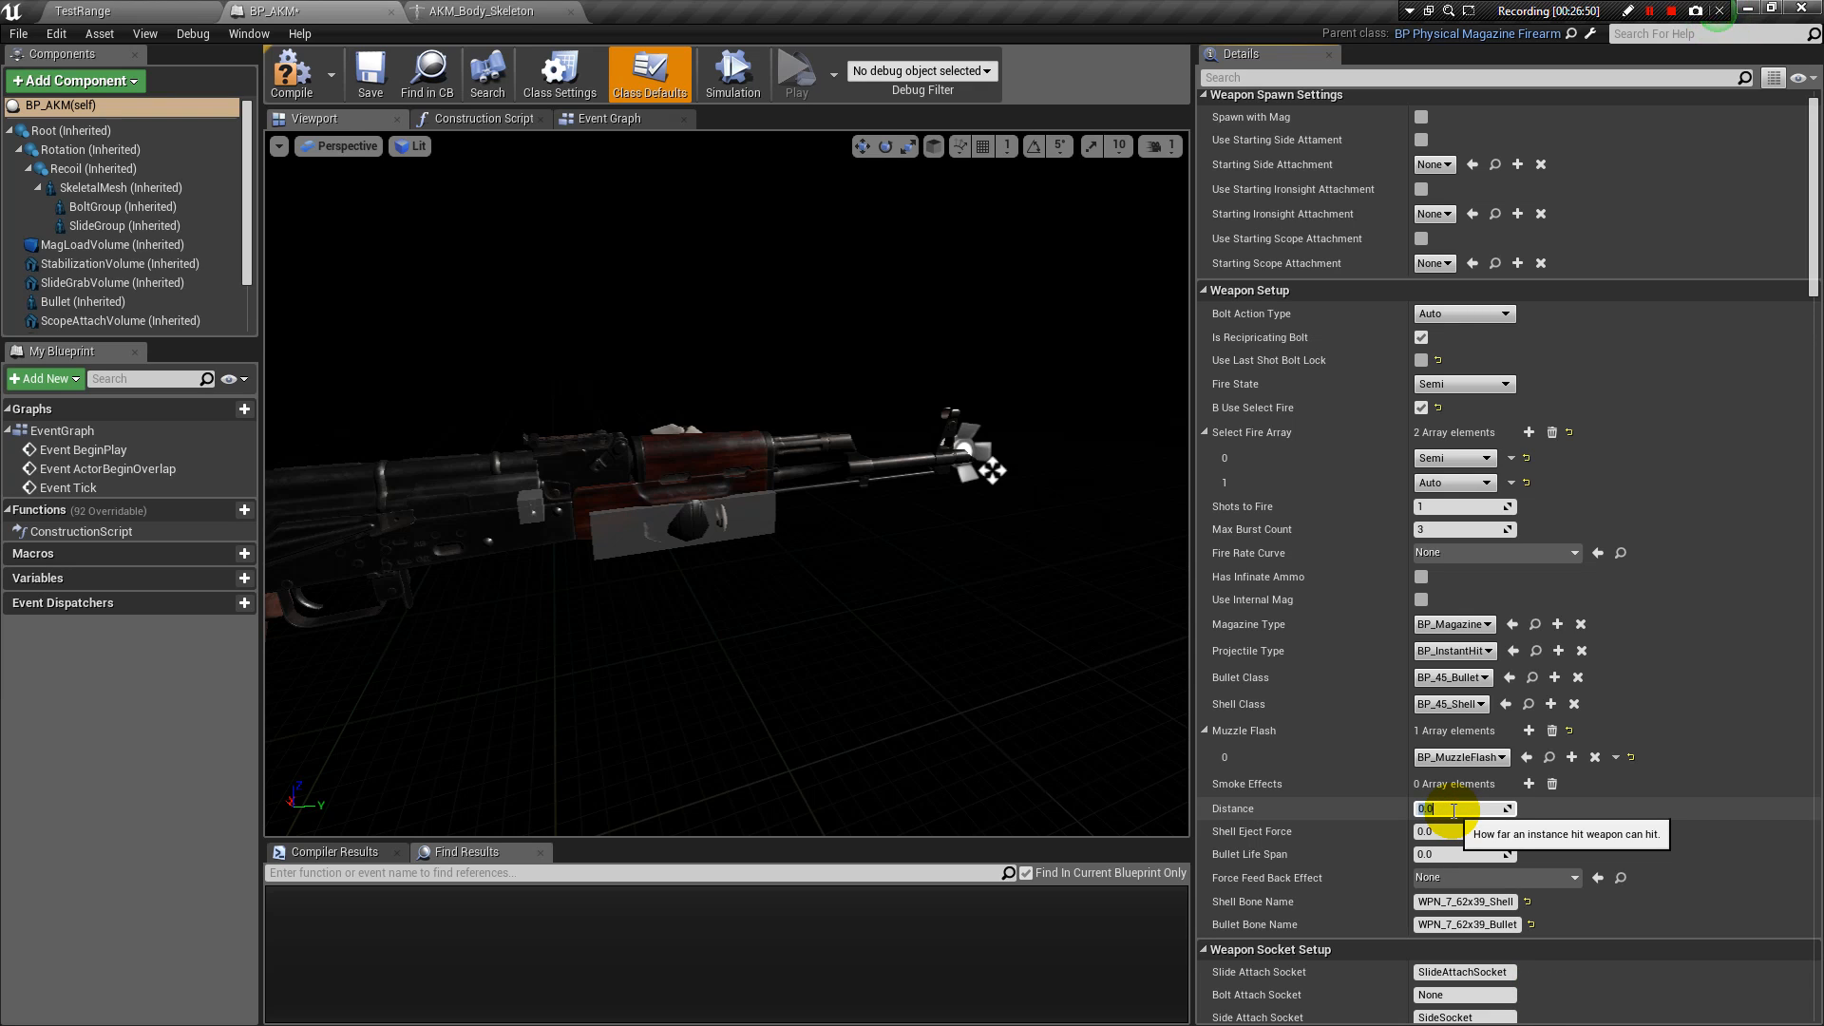
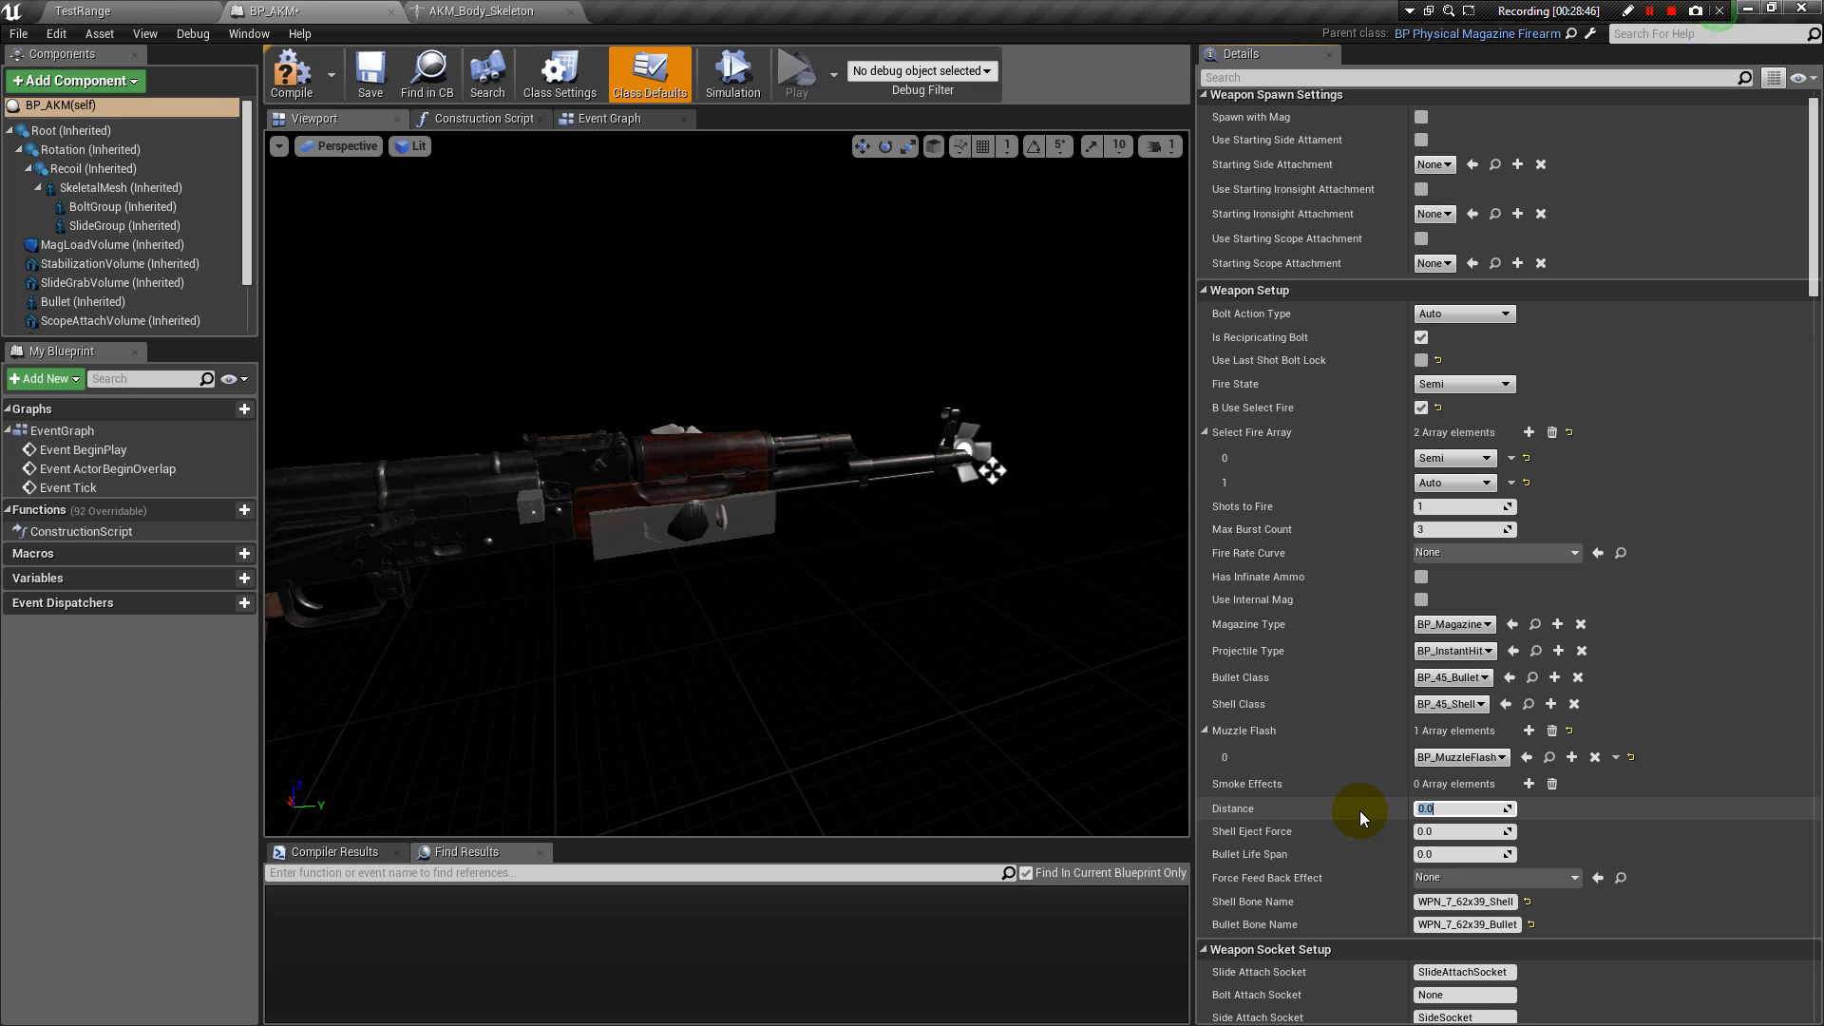
{"action": "left_click", "coordinate": [1254, 809]}
{"action": "left_click_drag", "start_coordinate": [803, 380], "coordinate": [904, 528], "text": "alt"}
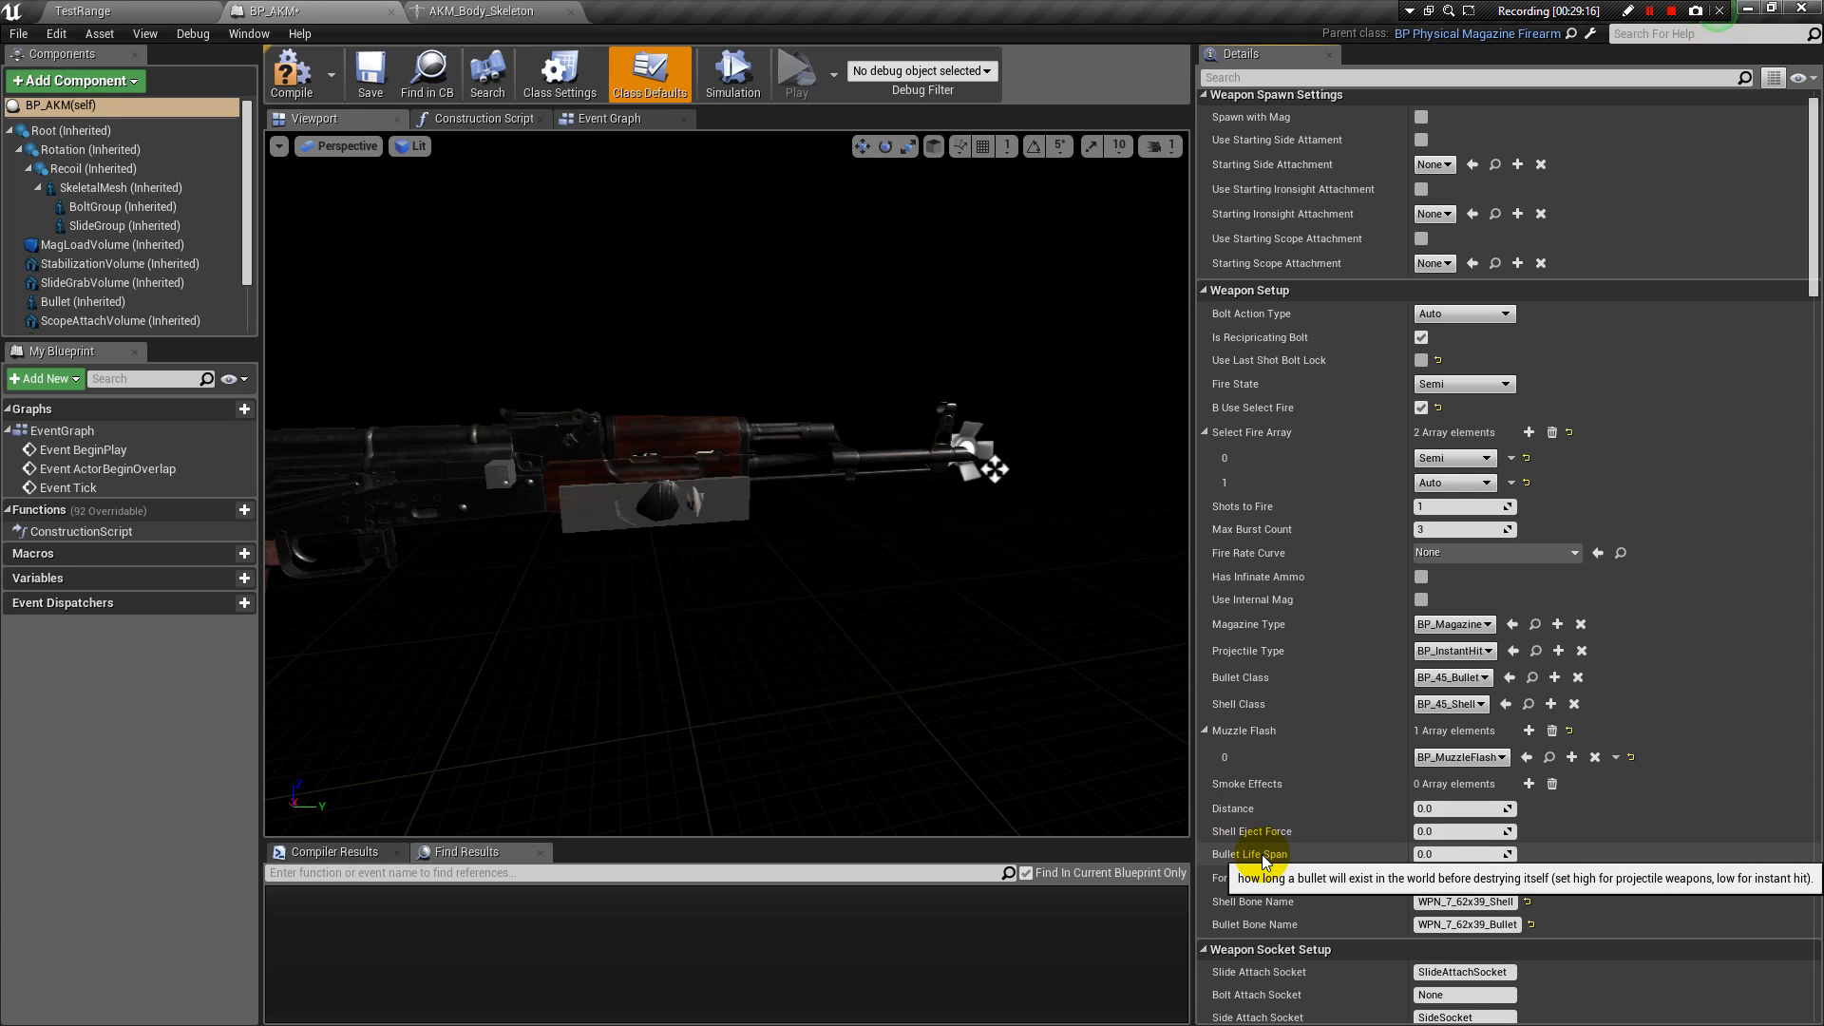
{"action": "left_click", "coordinate": [1446, 808]}
{"action": "type", "text": "10000"}
{"action": "key", "text": "Return"}
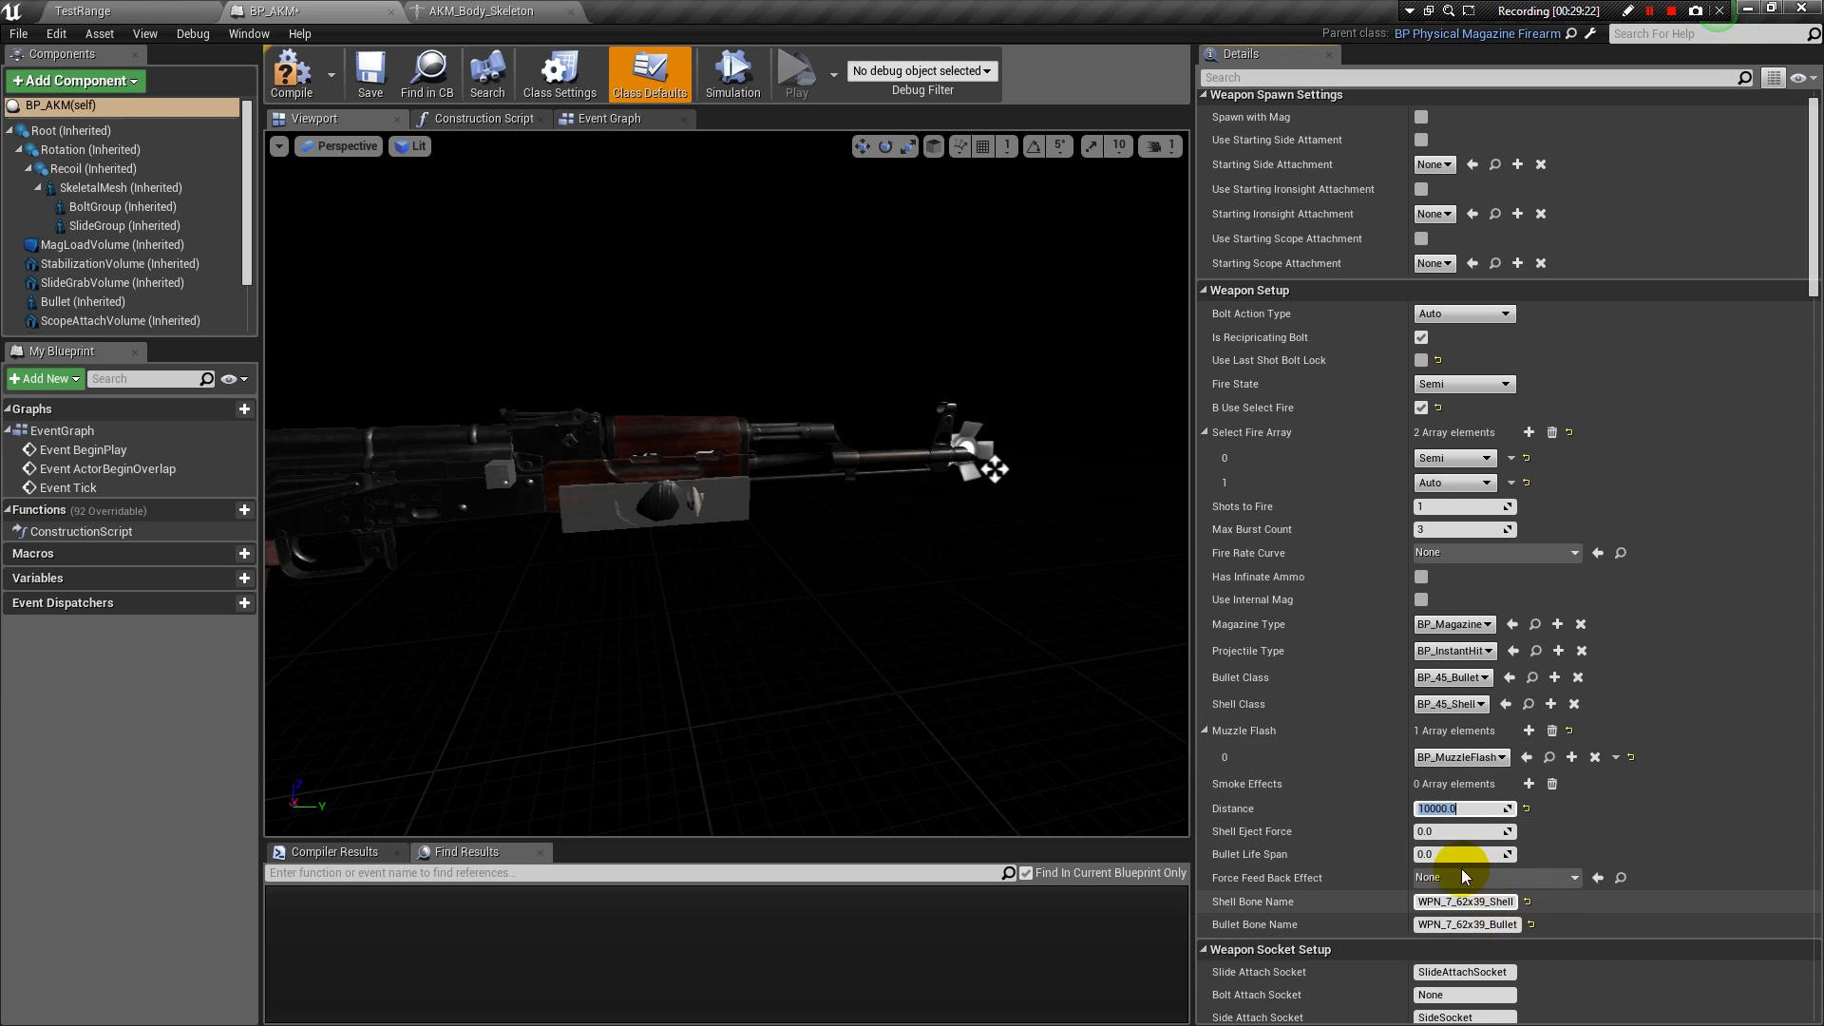
Set the Bullet Life Span to 0.5.
{"action": "left_click", "coordinate": [1434, 854]}
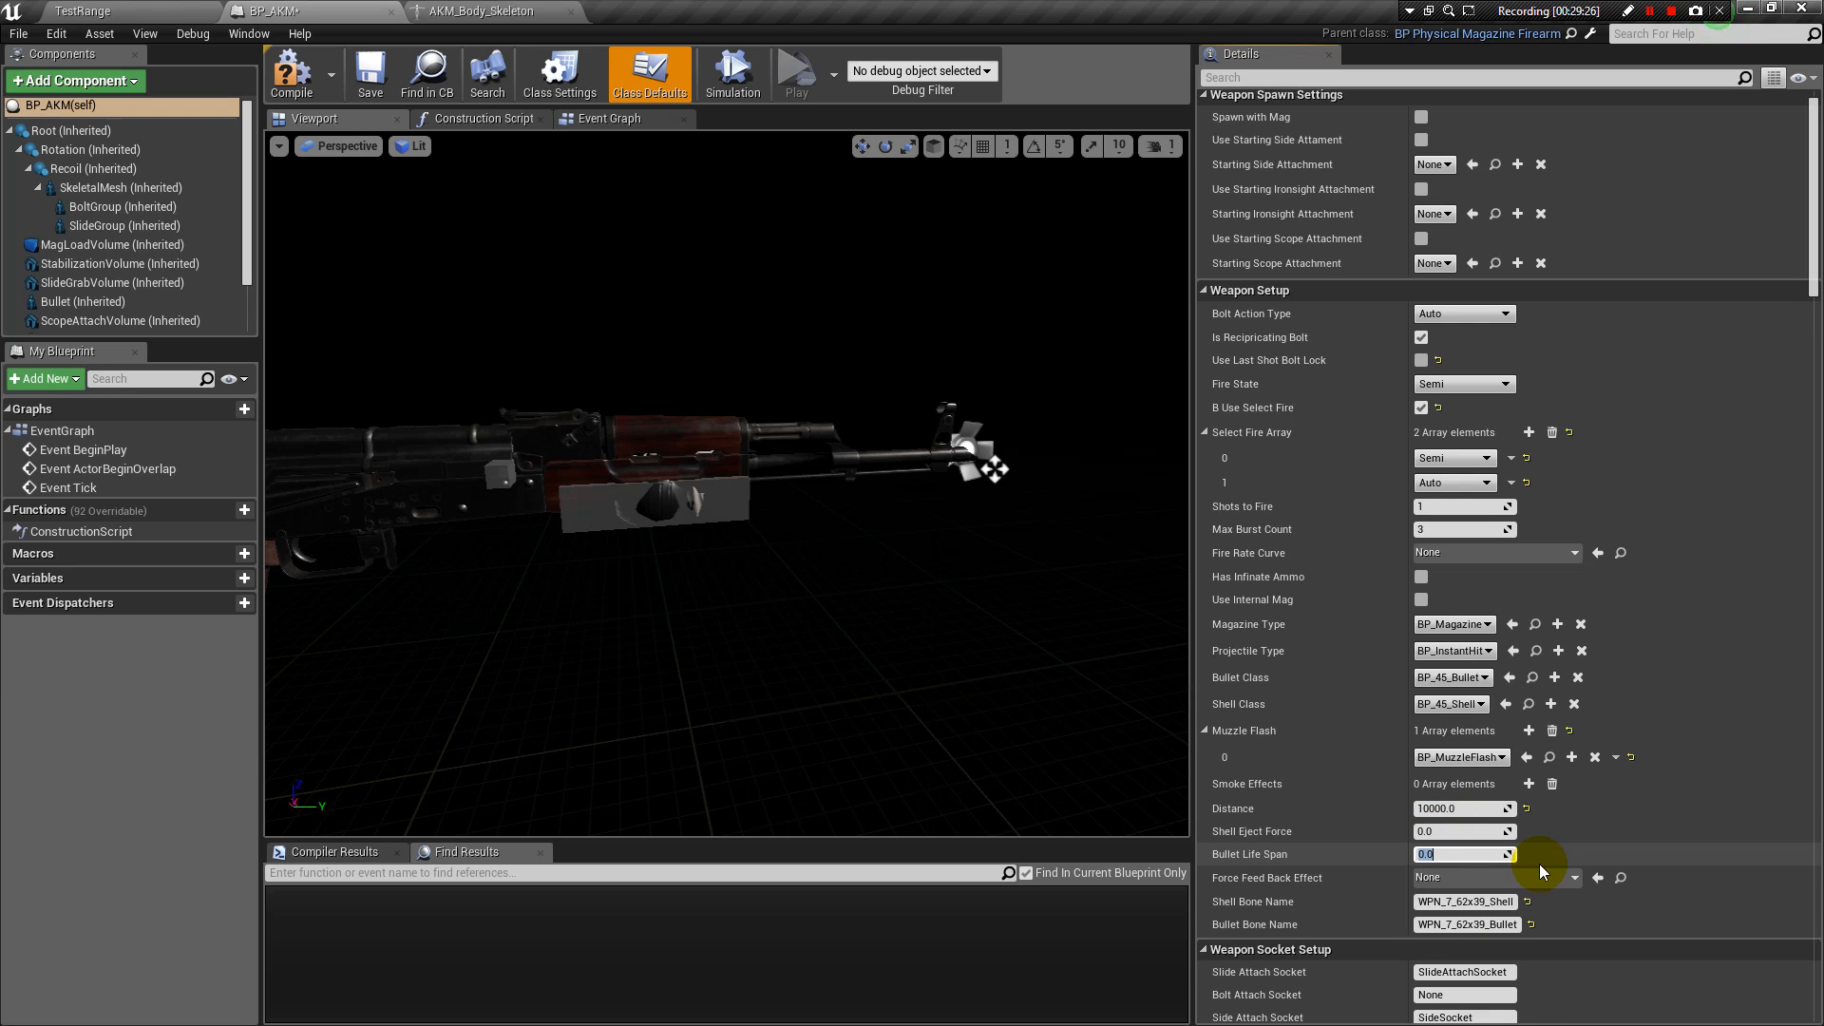
{"action": "type", "text": "0.5"}
{"action": "key", "text": "Return"}
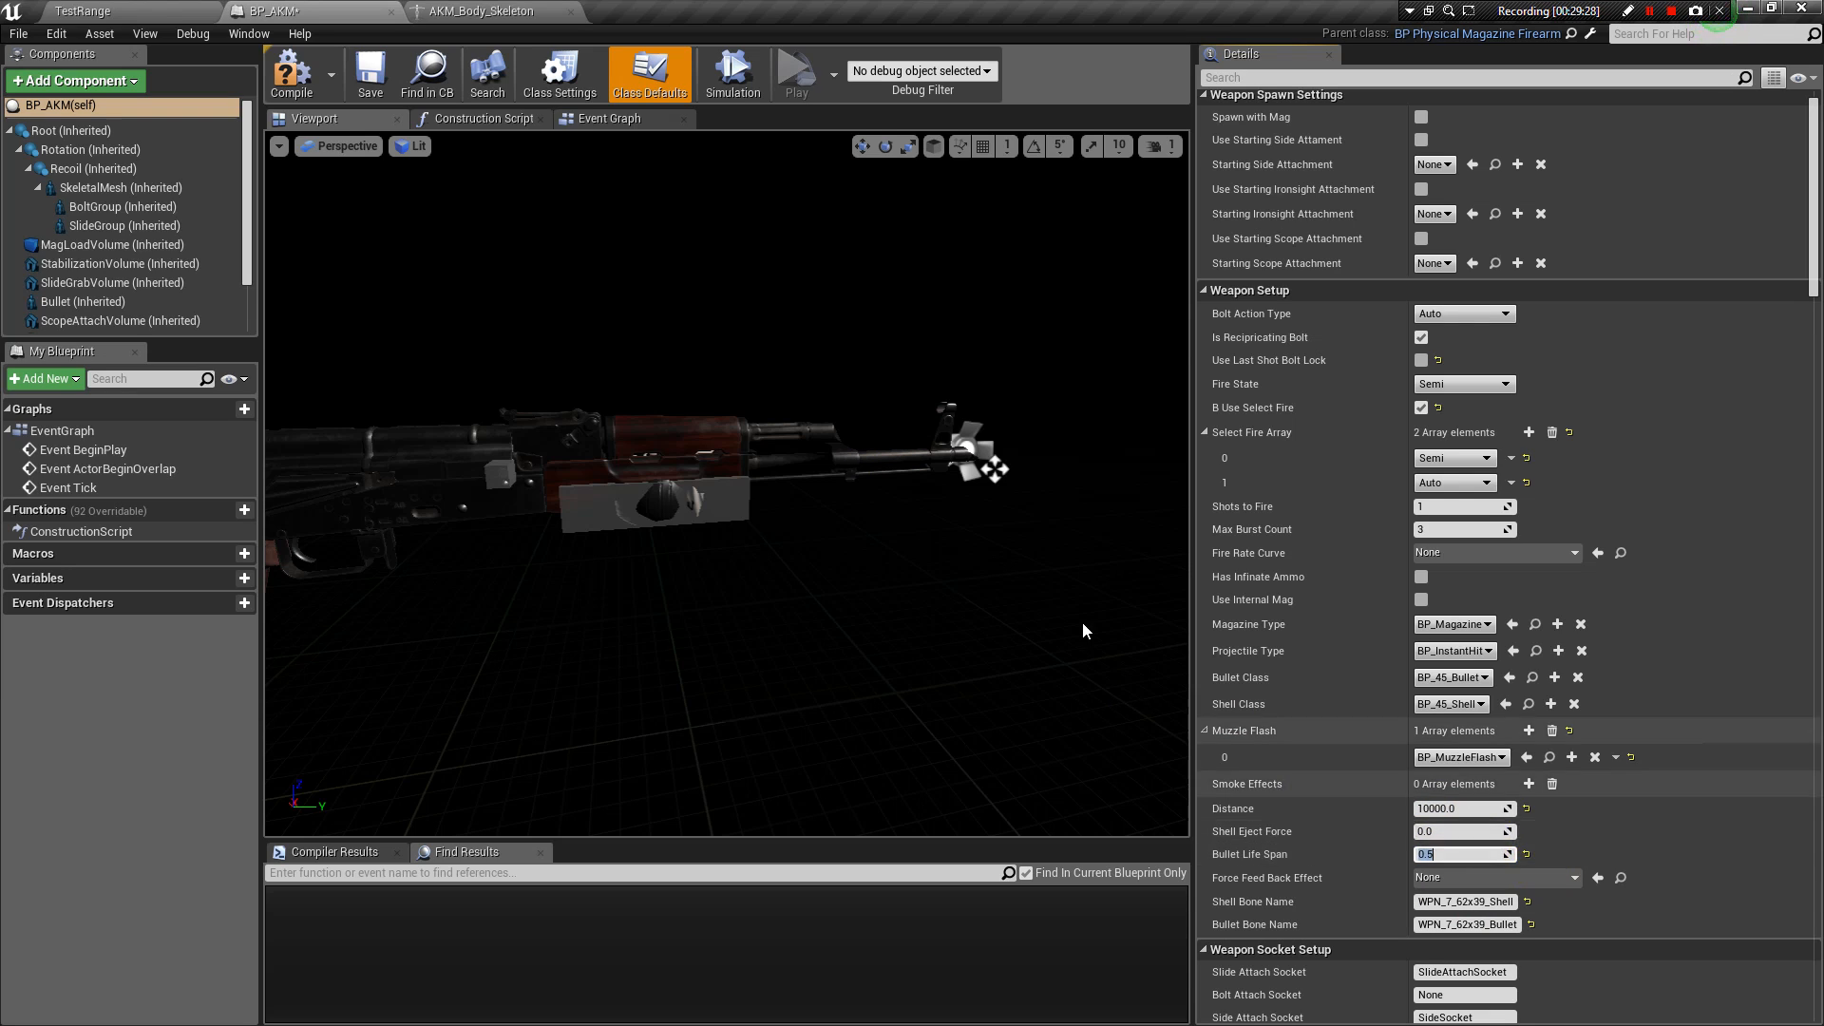
Examine the rifle's muzzle end, the available force feedback effects and the Weapon Socket Setup entries.
{"action": "left_click", "coordinate": [1304, 726]}
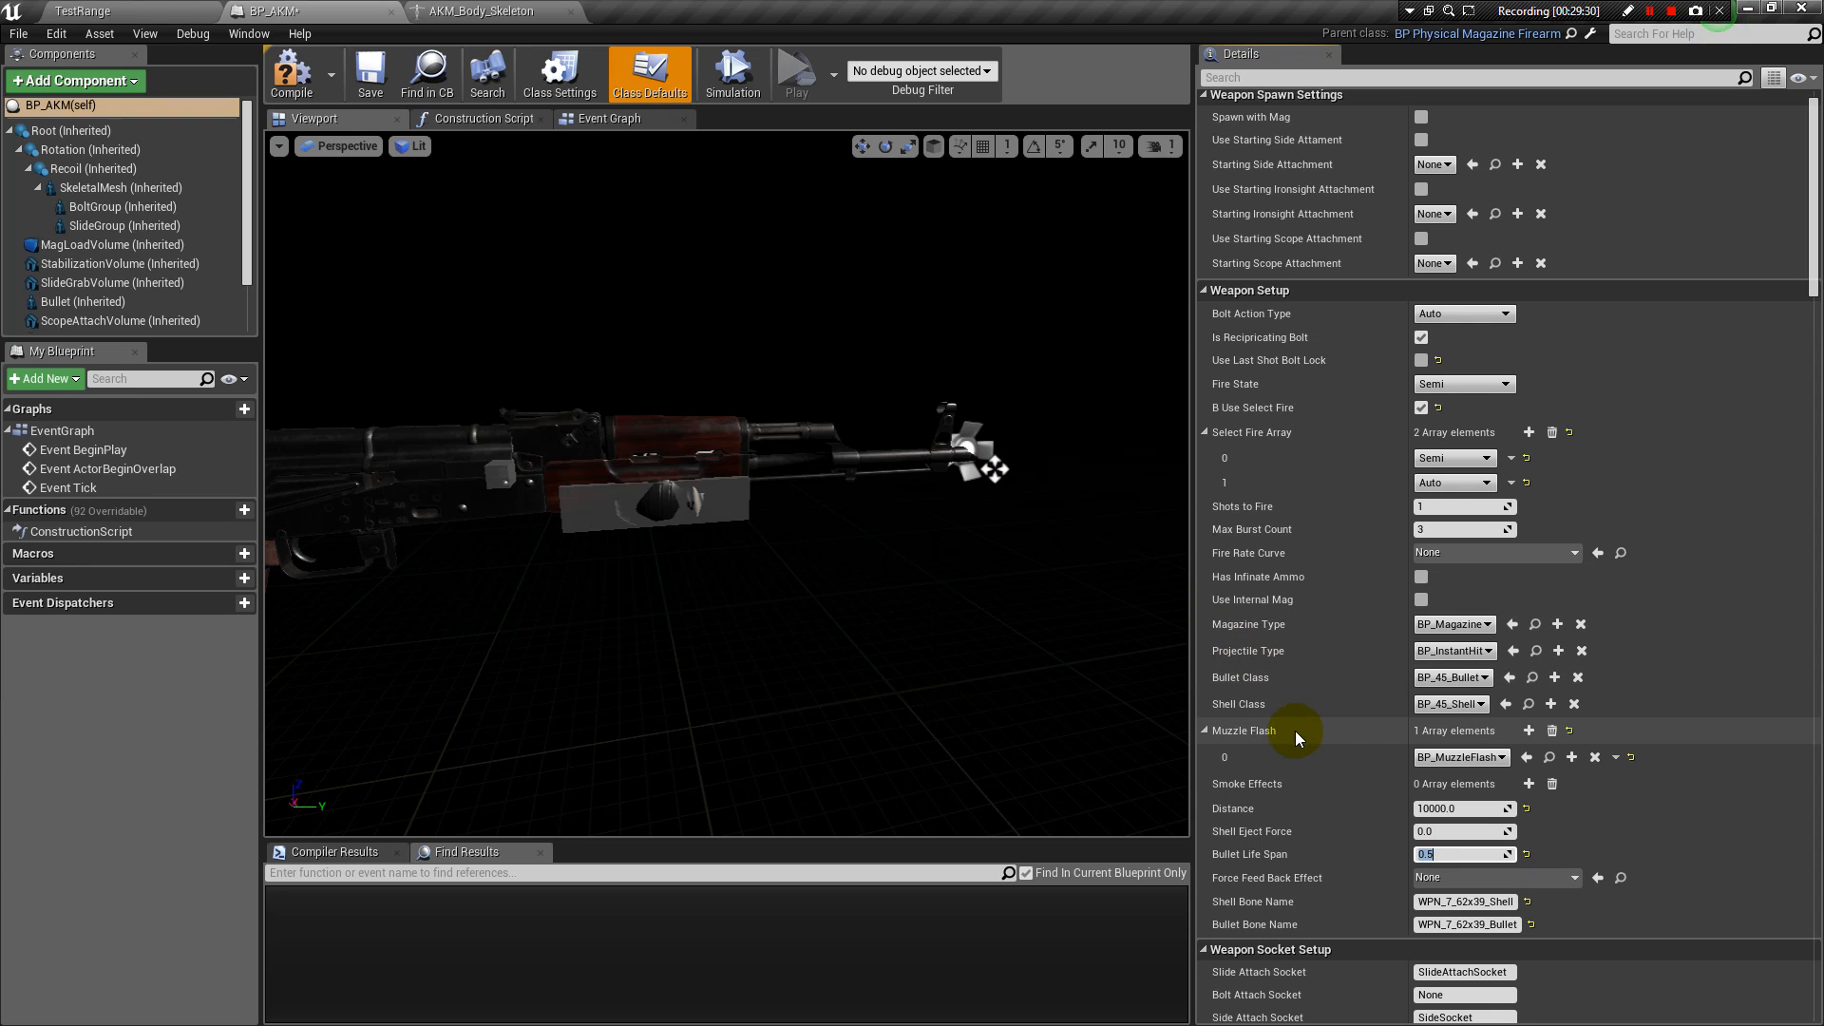
{"action": "left_click_drag", "start_coordinate": [1059, 418], "coordinate": [998, 456], "text": "alt"}
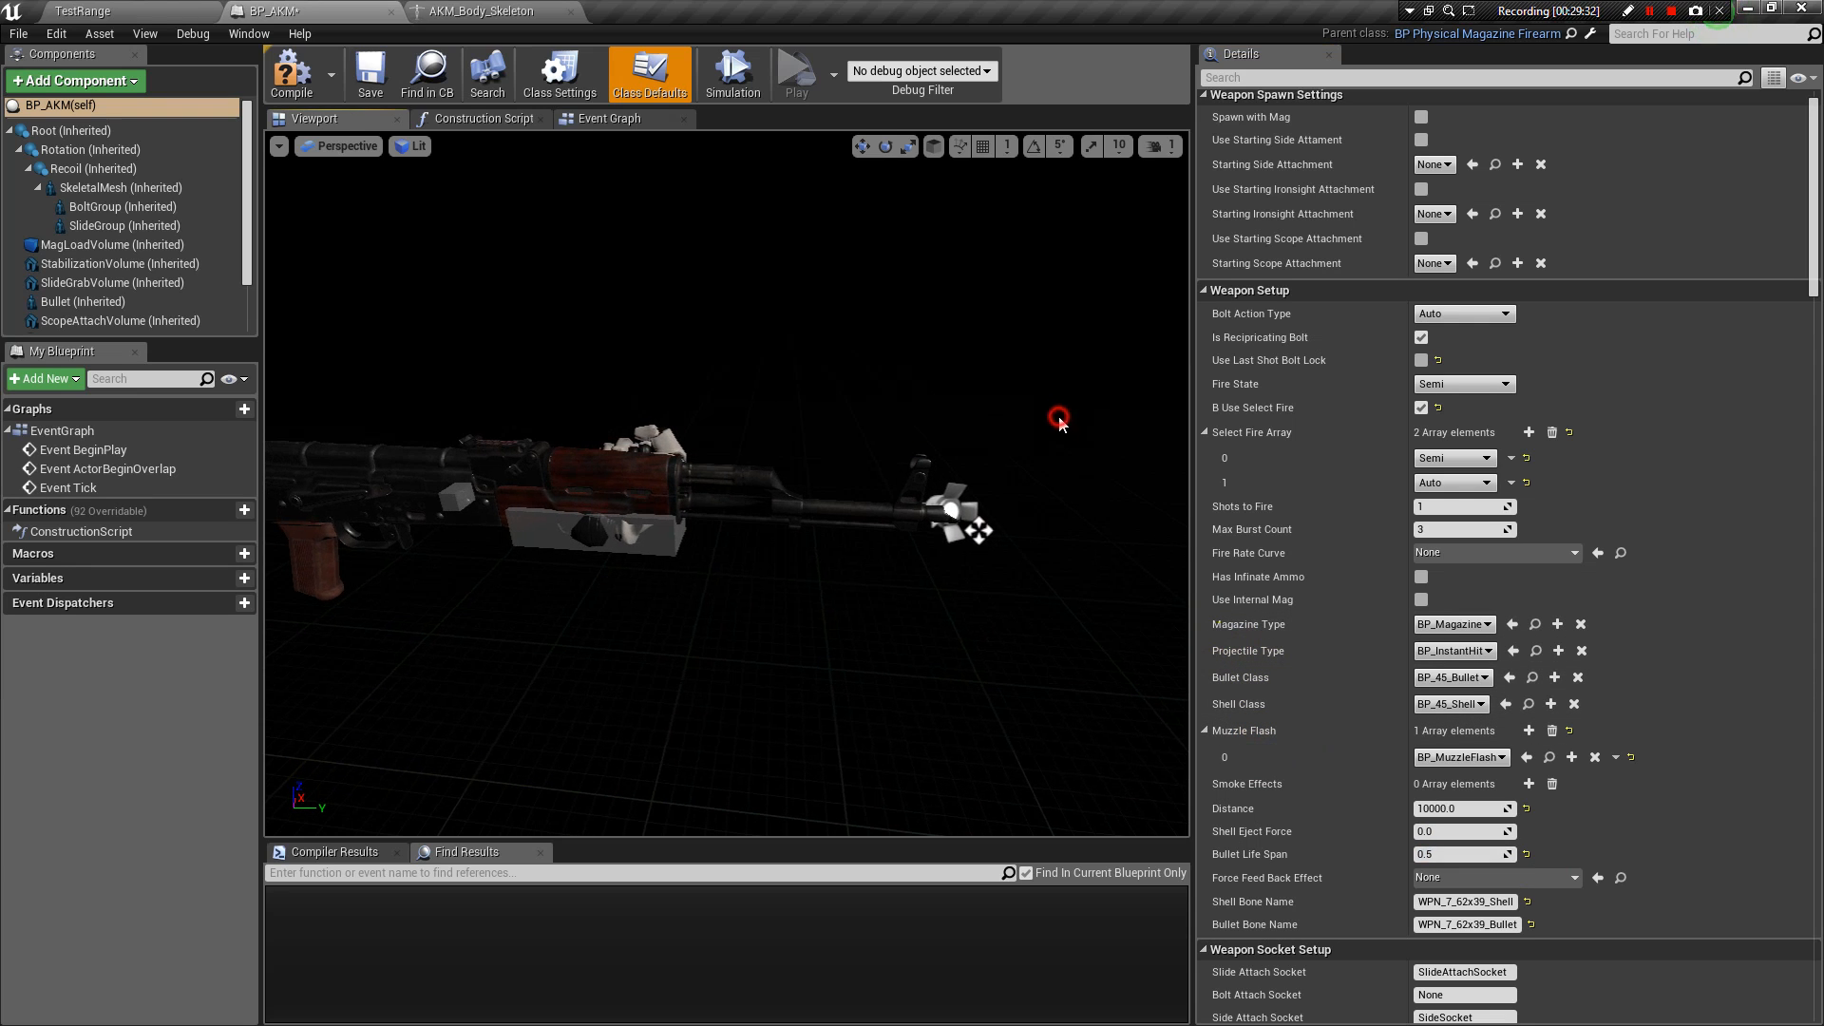
{"action": "left_click", "coordinate": [955, 513]}
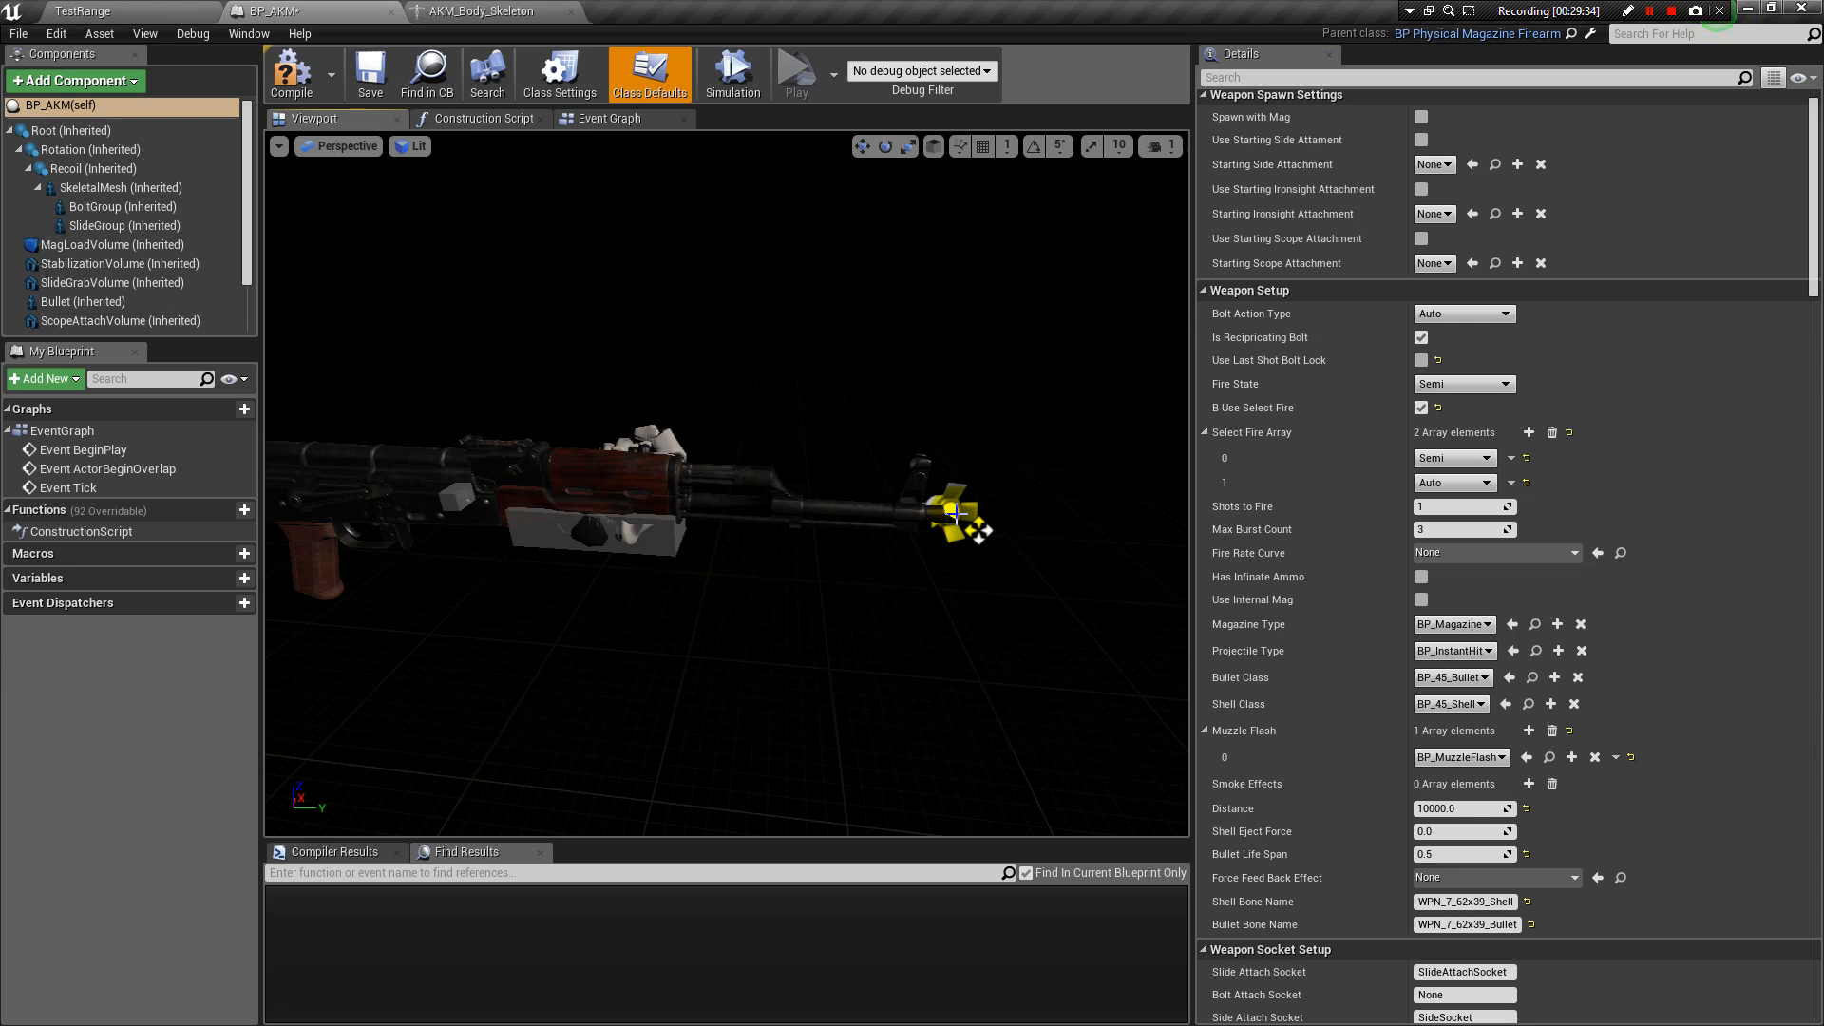
{"action": "left_click", "coordinate": [1426, 553]}
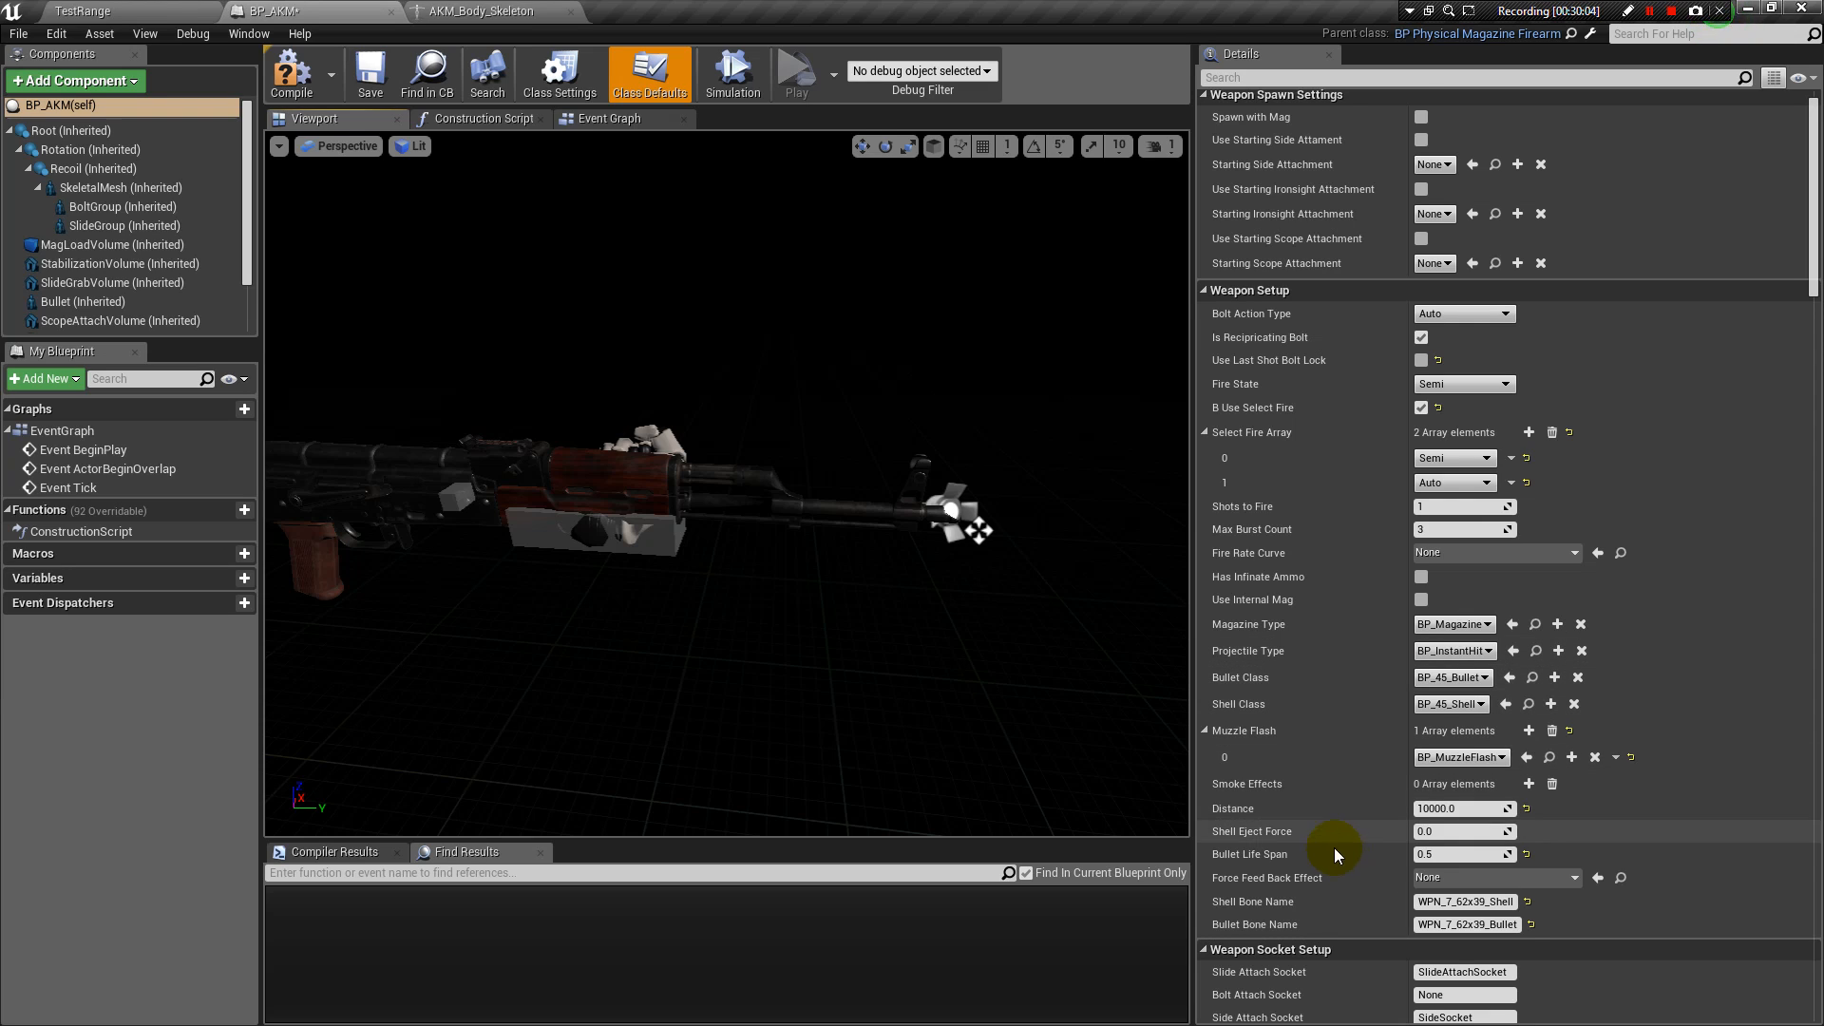
{"action": "scroll", "coordinate": [1388, 854], "scroll_direction": "down", "scroll_amount": 1}
{"action": "left_click", "coordinate": [1551, 851]}
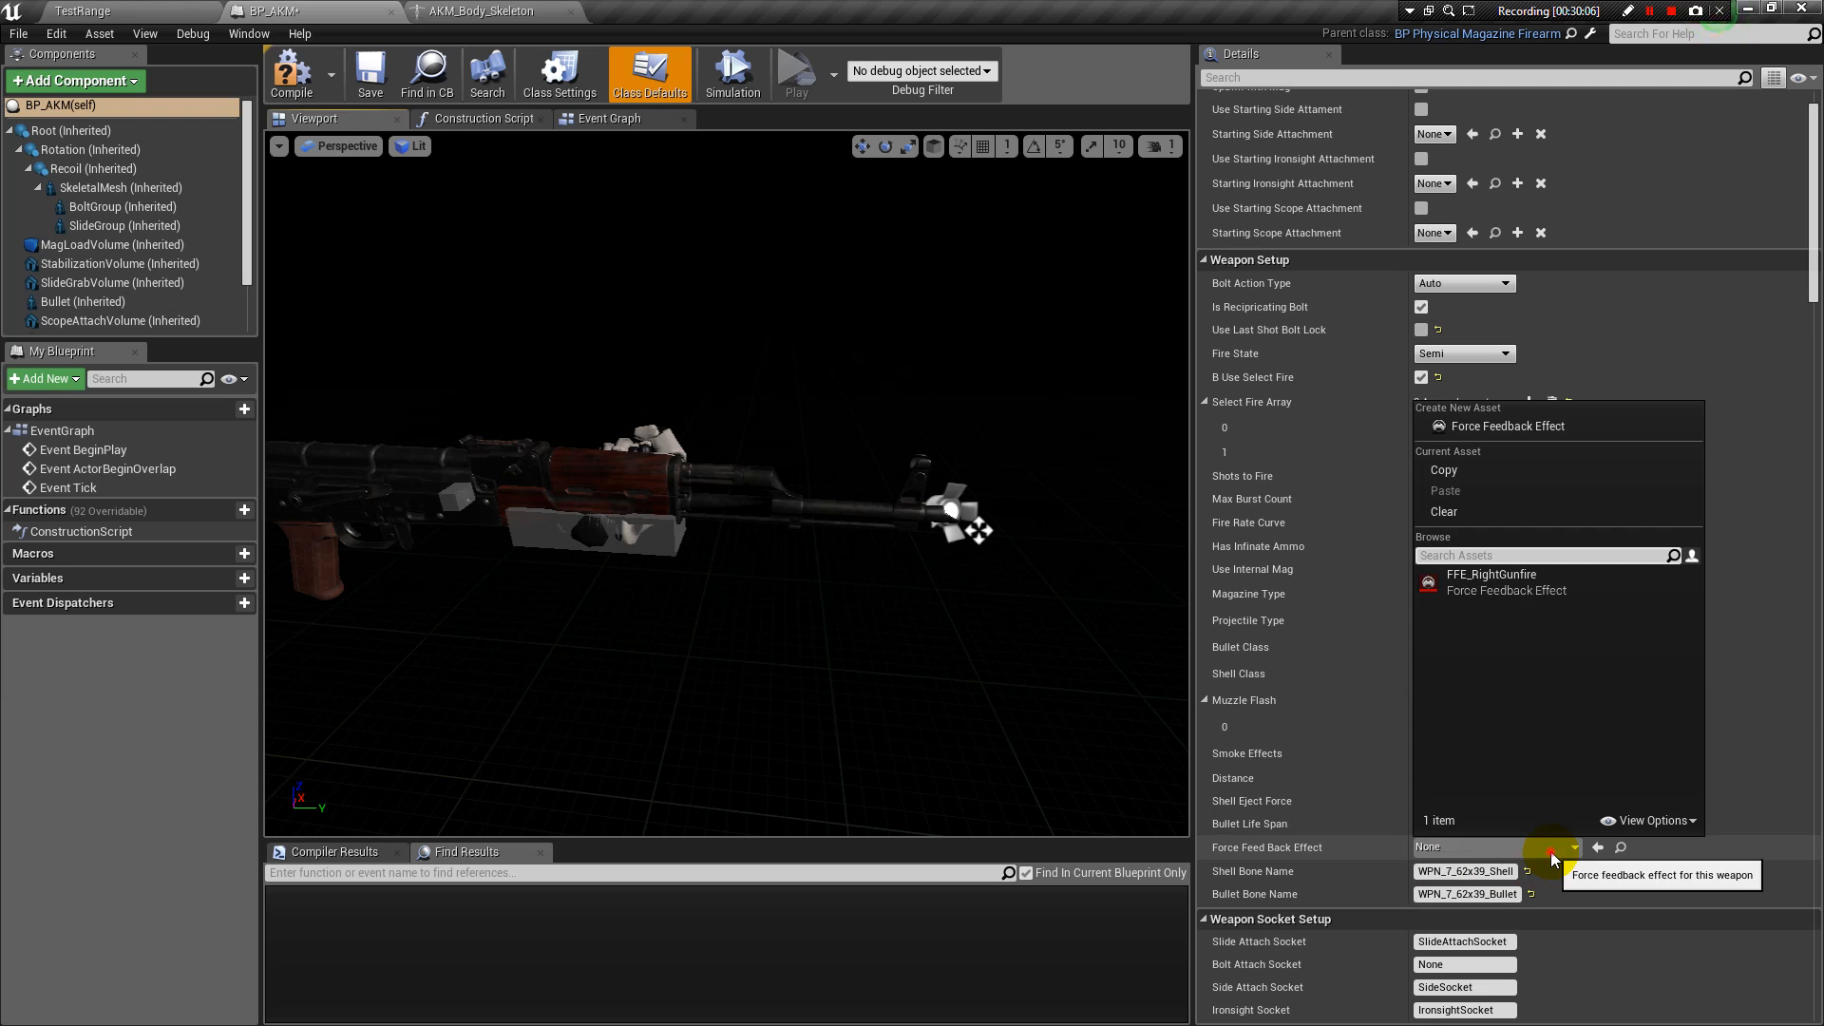
{"action": "left_click", "coordinate": [1551, 851]}
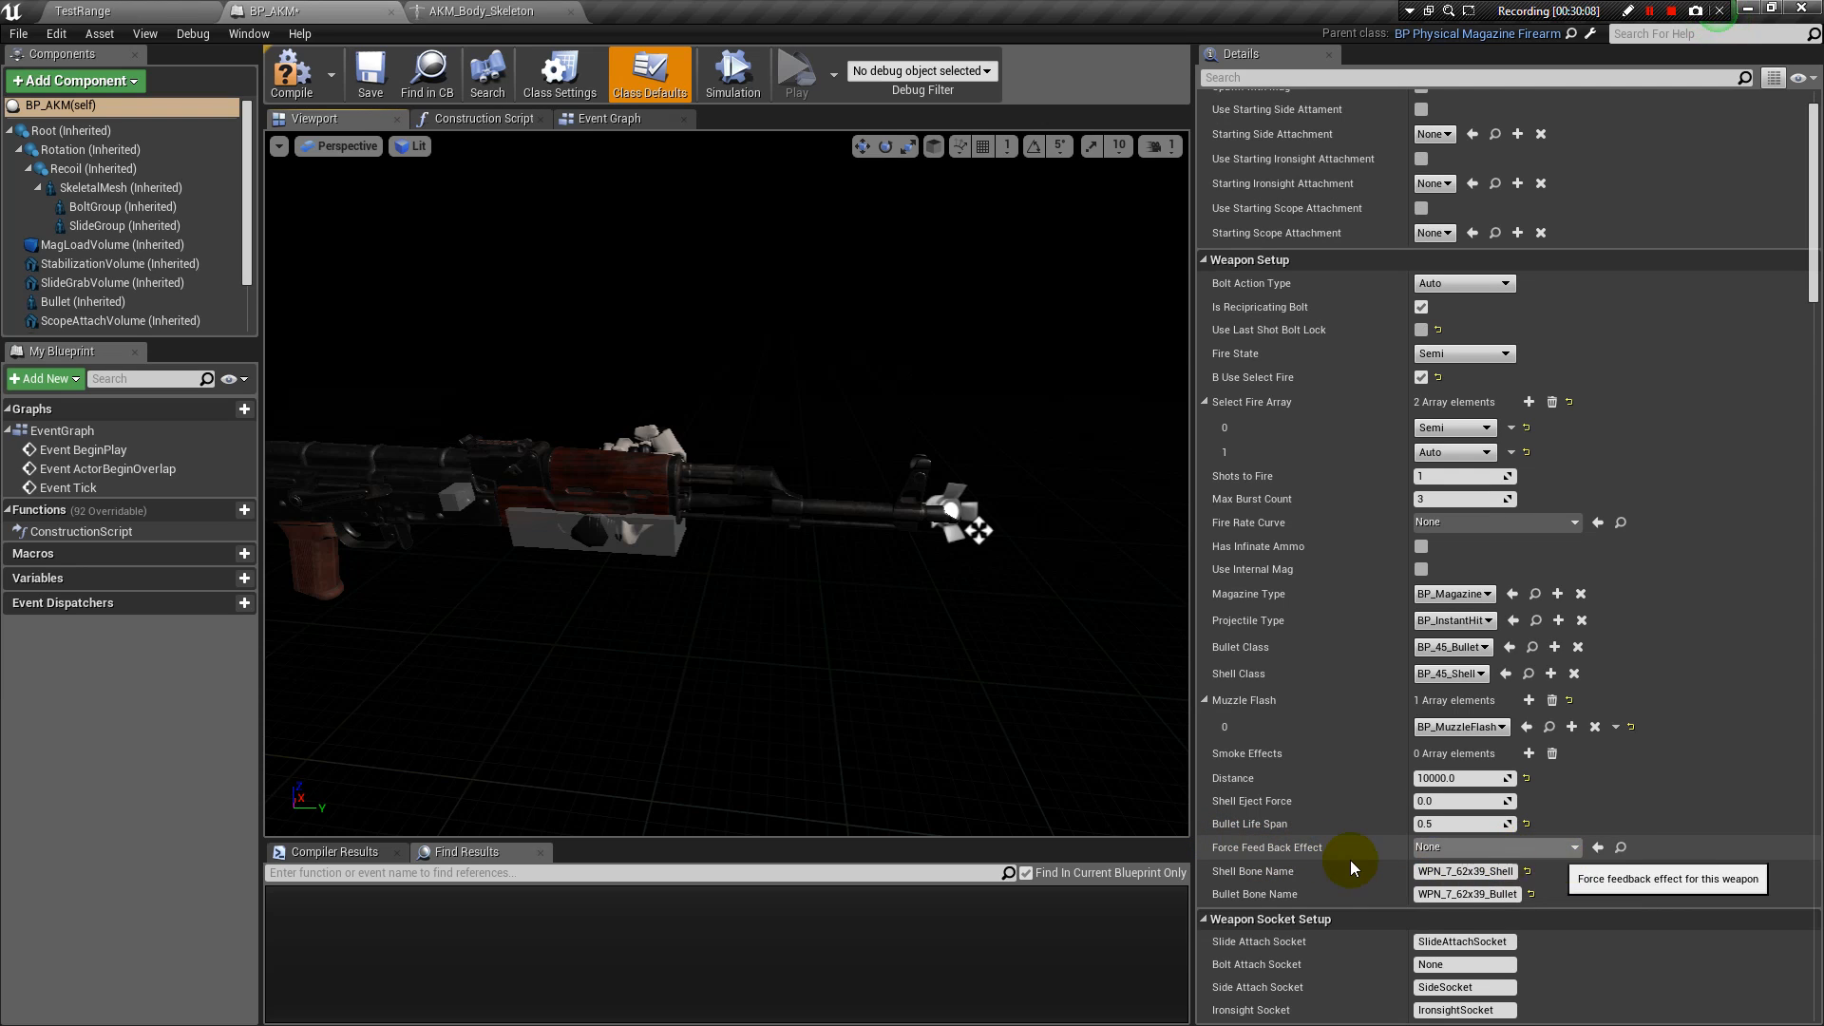
{"action": "scroll", "coordinate": [1293, 855], "scroll_direction": "down", "scroll_amount": 1}
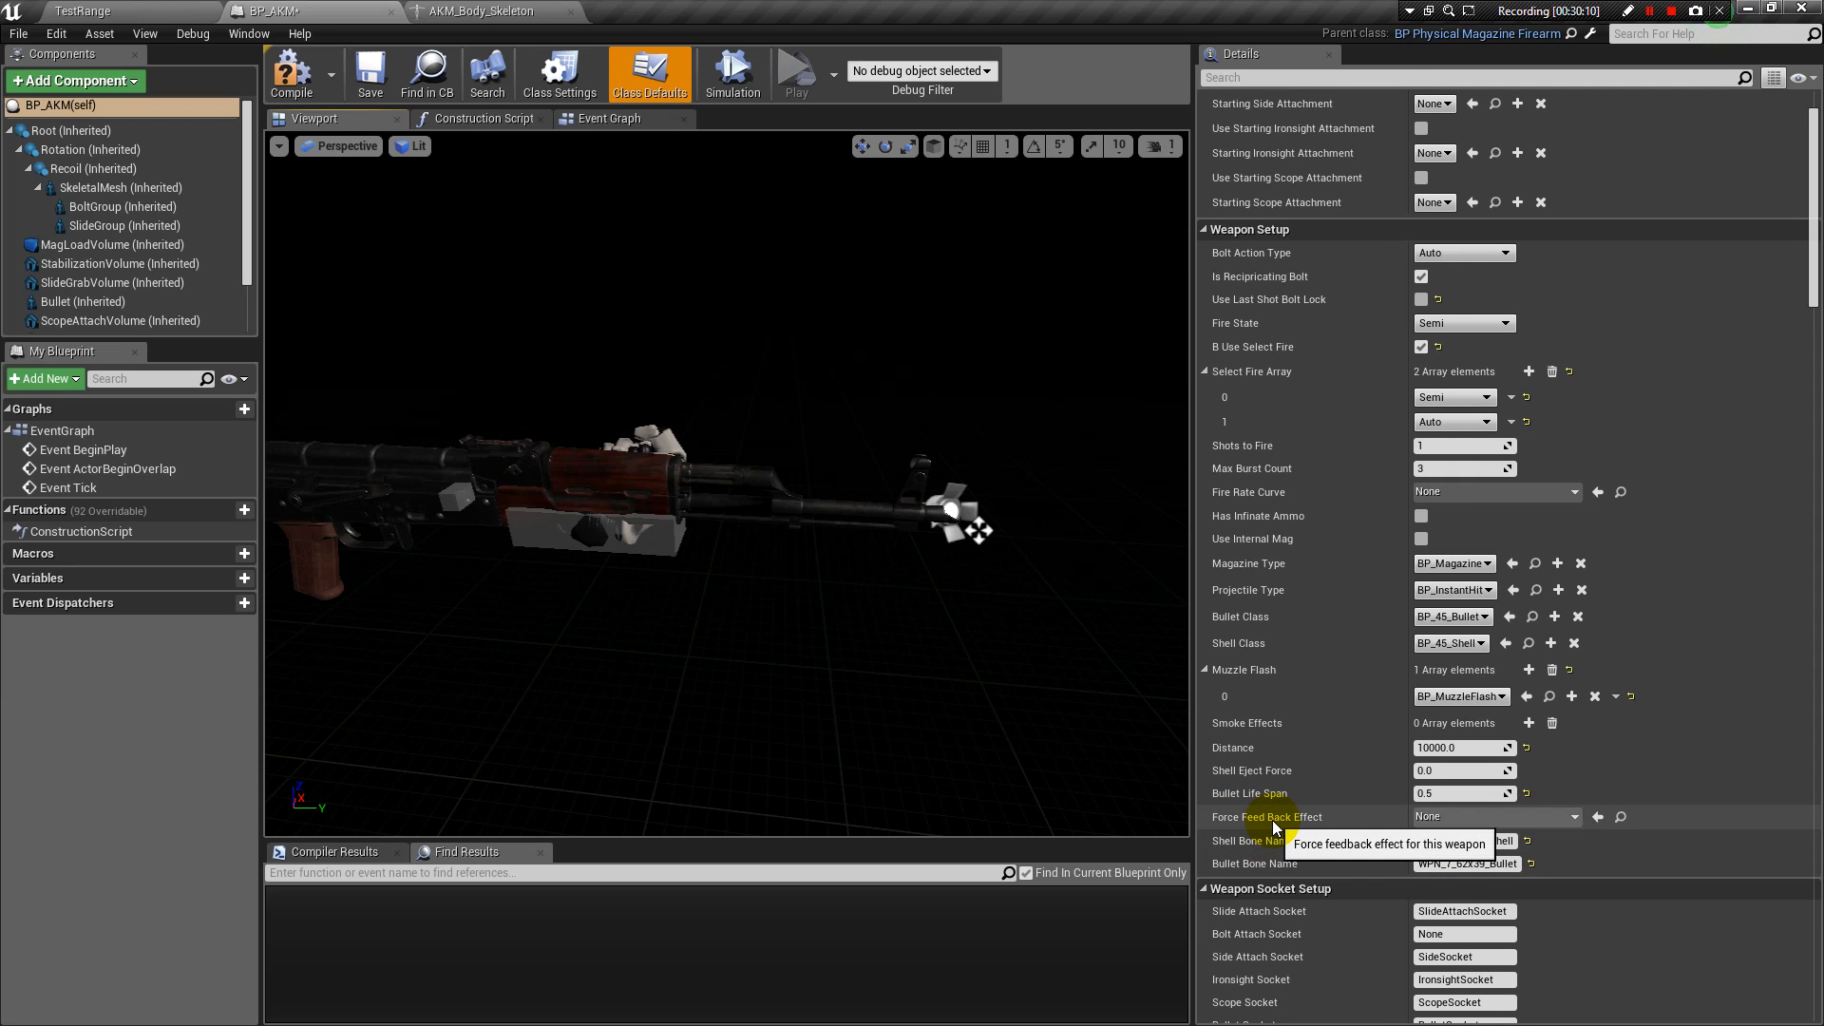
{"action": "scroll", "coordinate": [1302, 774], "scroll_direction": "down", "scroll_amount": 3}
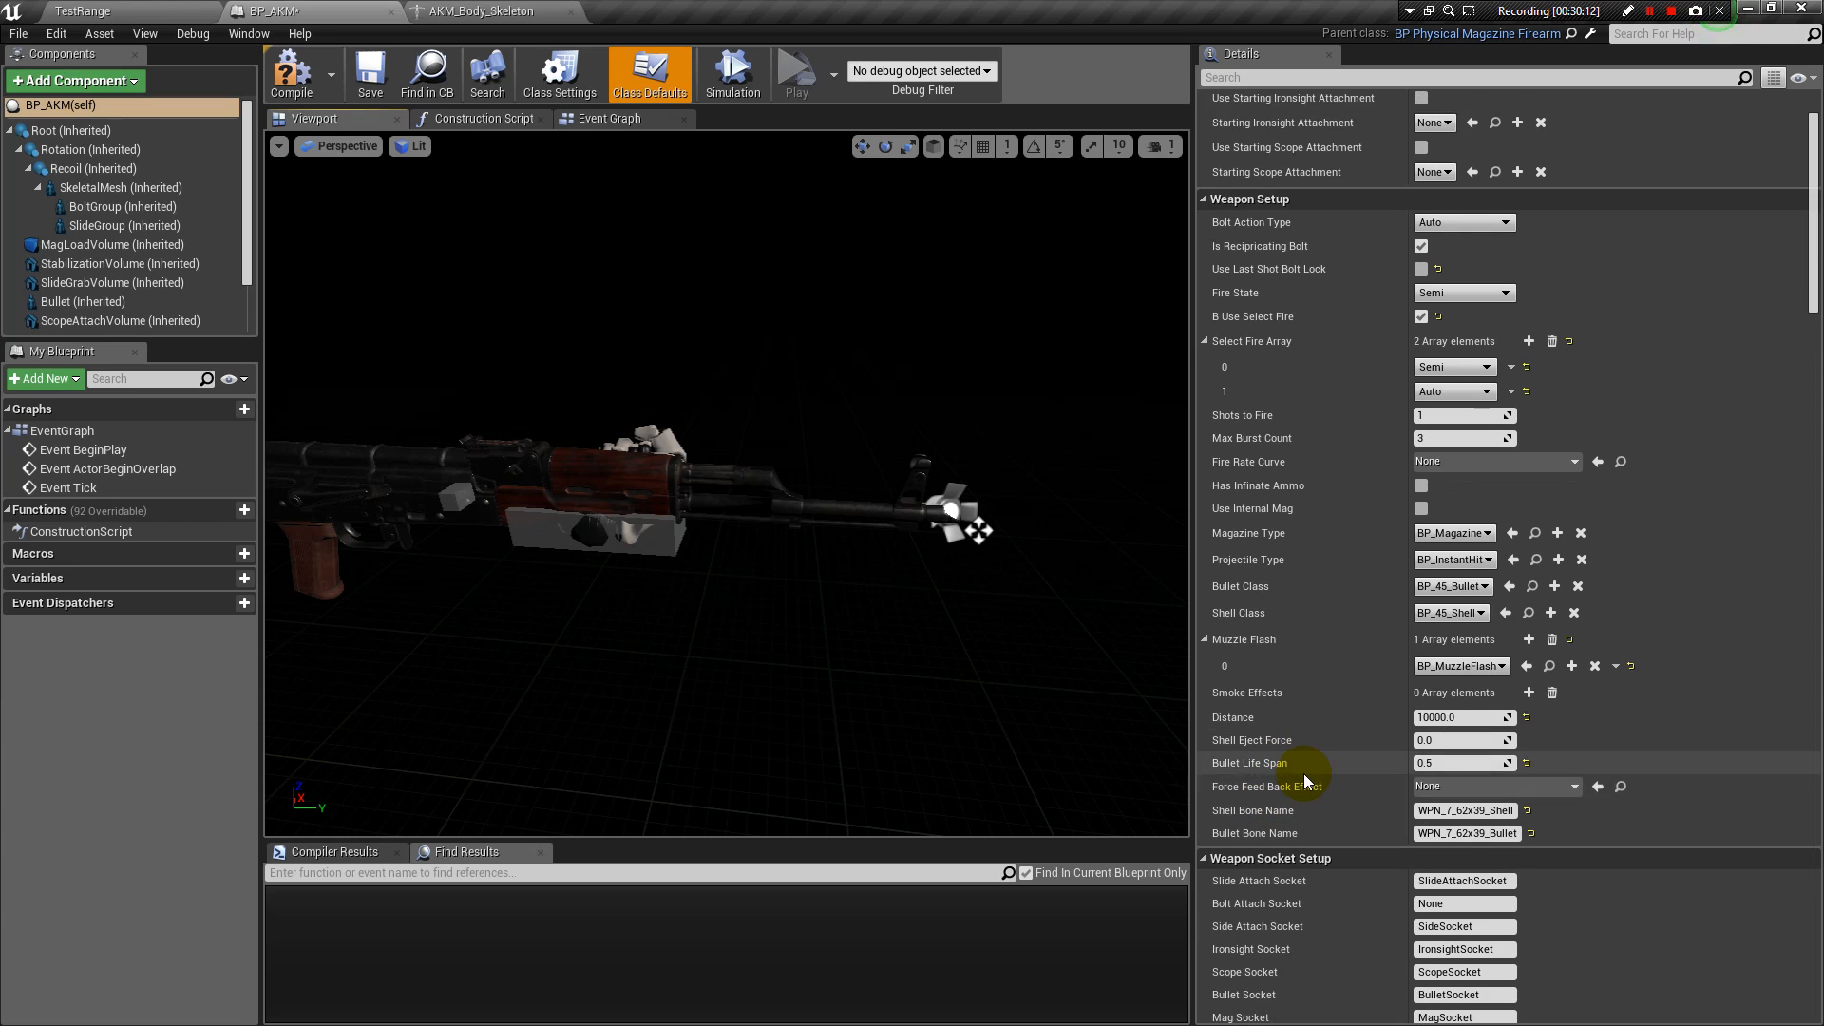
{"action": "scroll", "coordinate": [1303, 776], "scroll_direction": "down", "scroll_amount": 1}
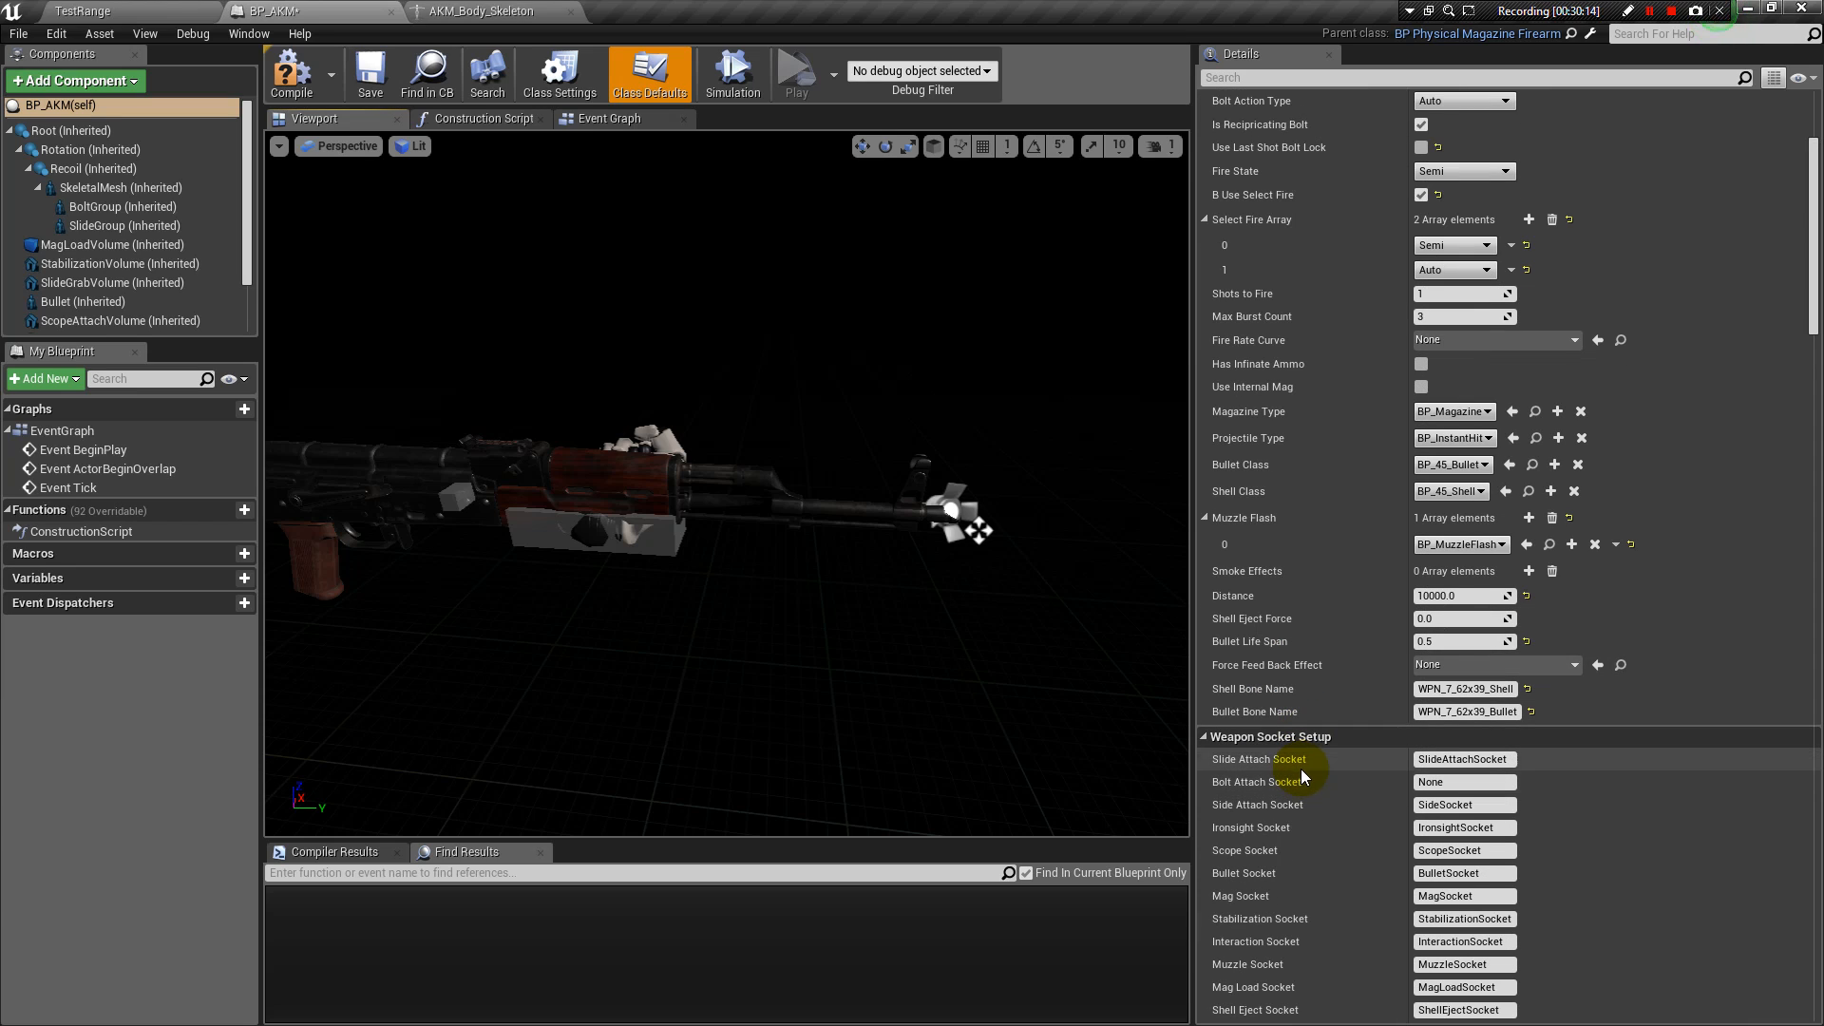
{"action": "scroll", "coordinate": [1302, 768], "scroll_direction": "down", "scroll_amount": 1}
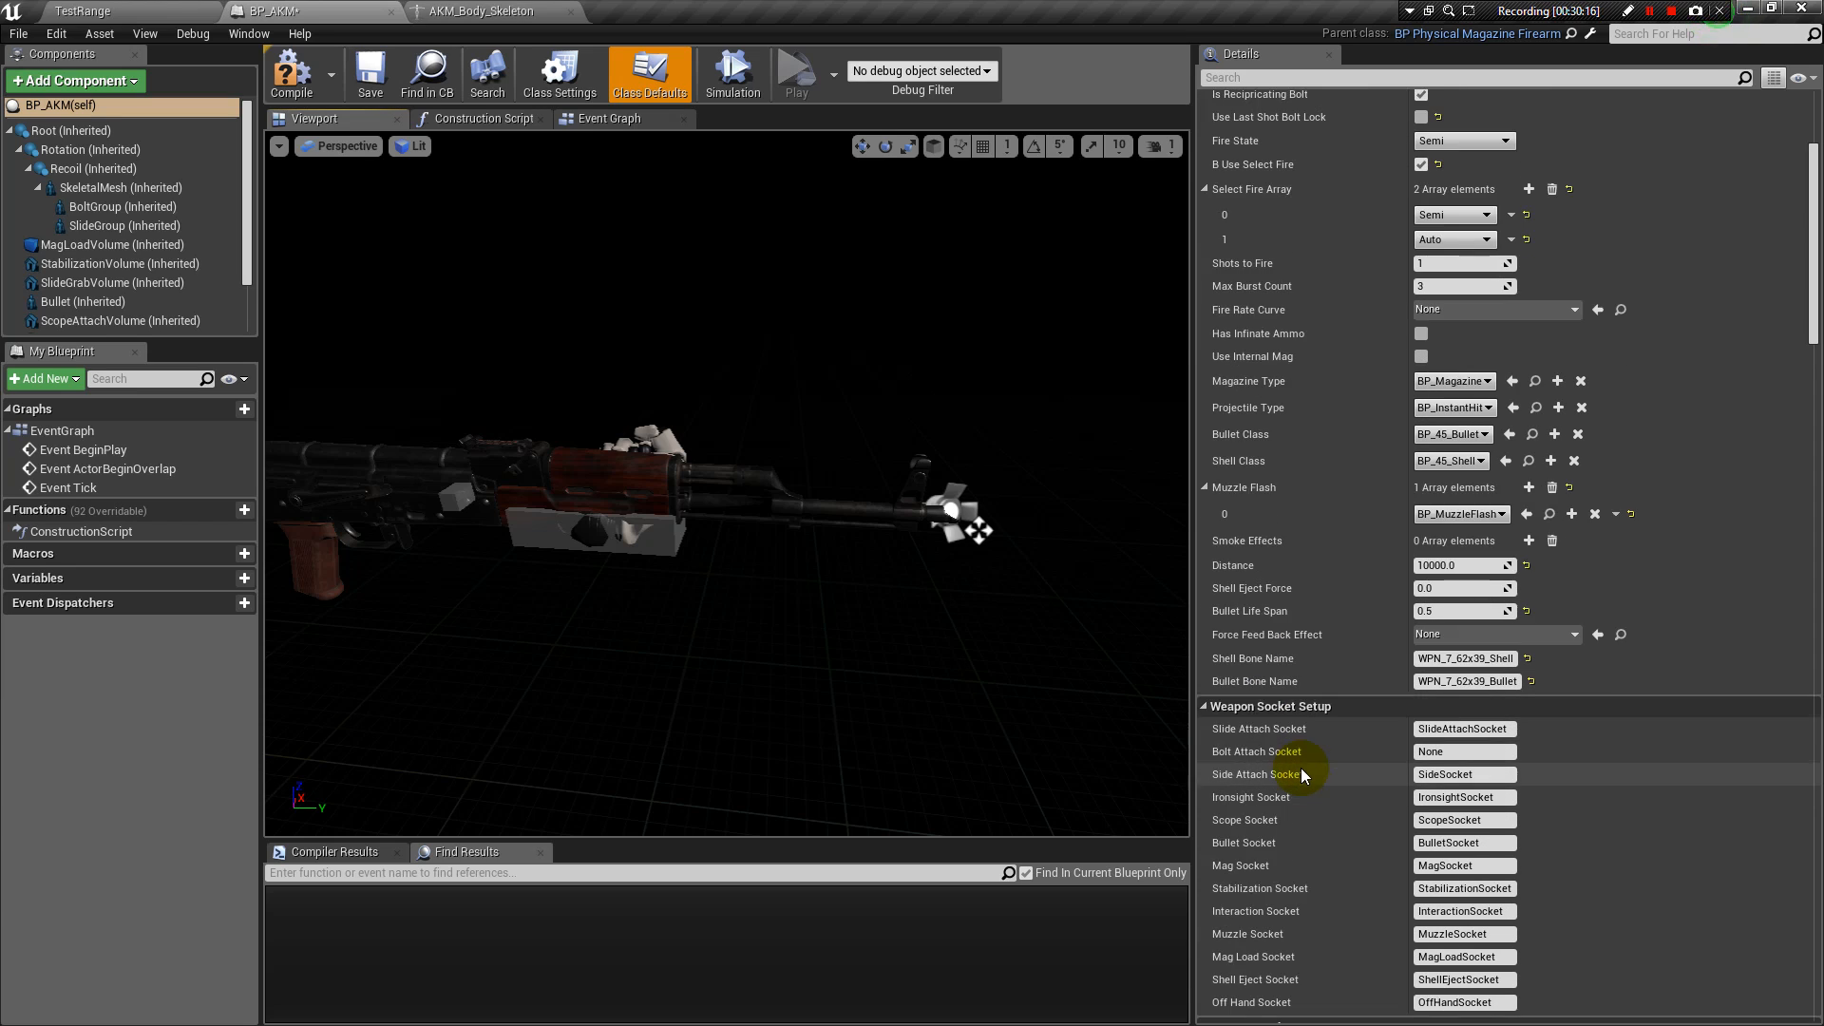
{"action": "scroll", "coordinate": [1324, 722], "scroll_direction": "down", "scroll_amount": 1}
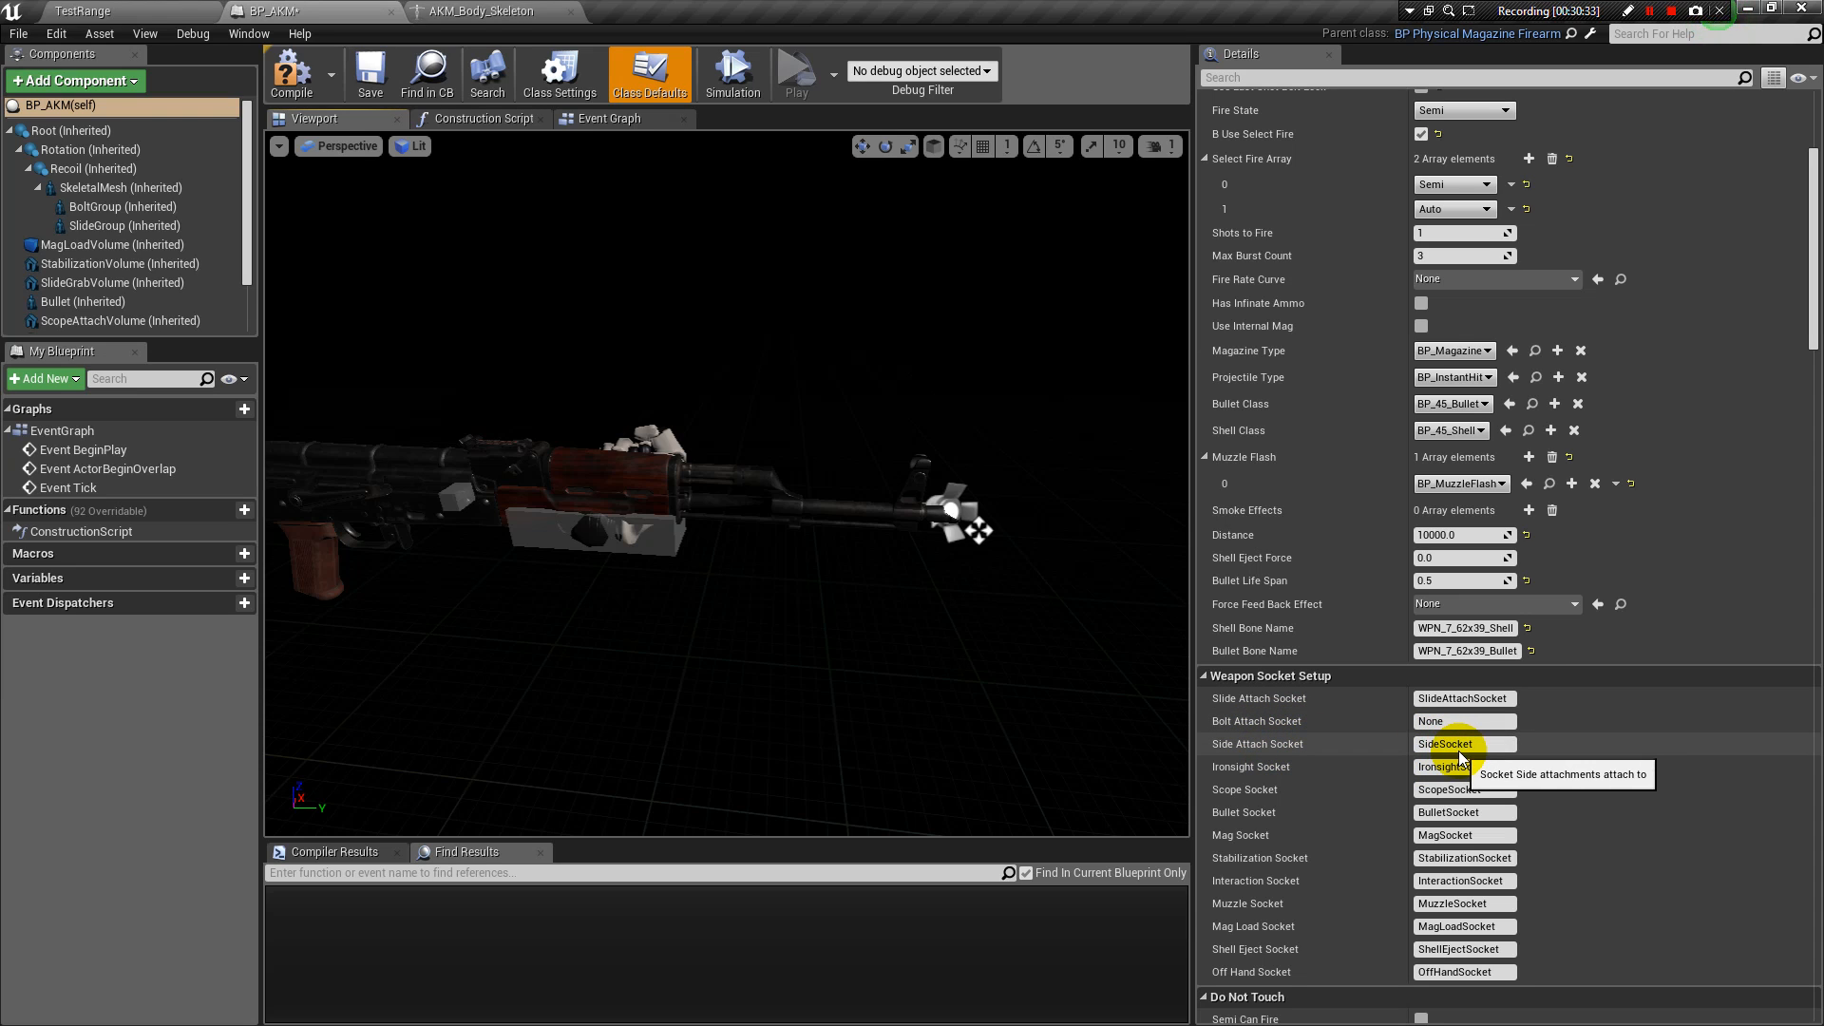
Open BP_AssaultRifle from the WeaponMaster Blueprints/Weapons/AssaultRifle folder, check its Weapon Socket Setup for reference, and close it.
{"action": "left_click", "coordinate": [83, 11]}
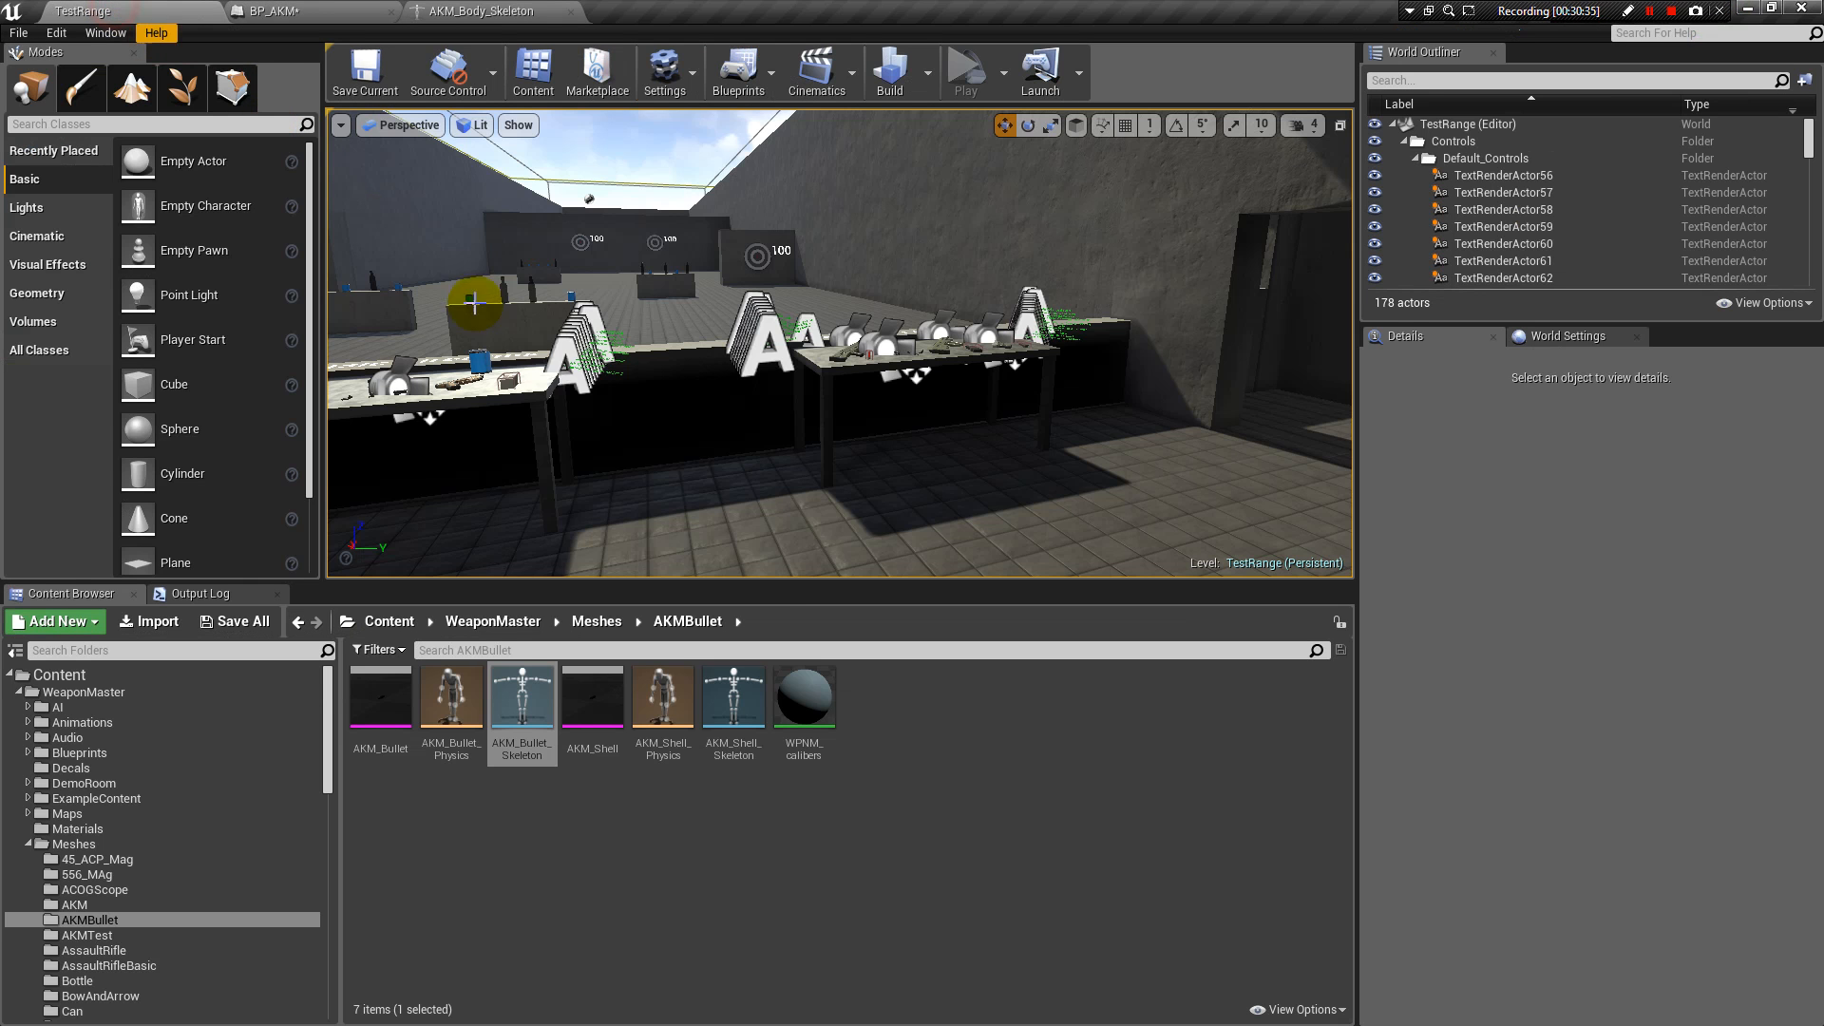
{"action": "left_click", "coordinate": [493, 622]}
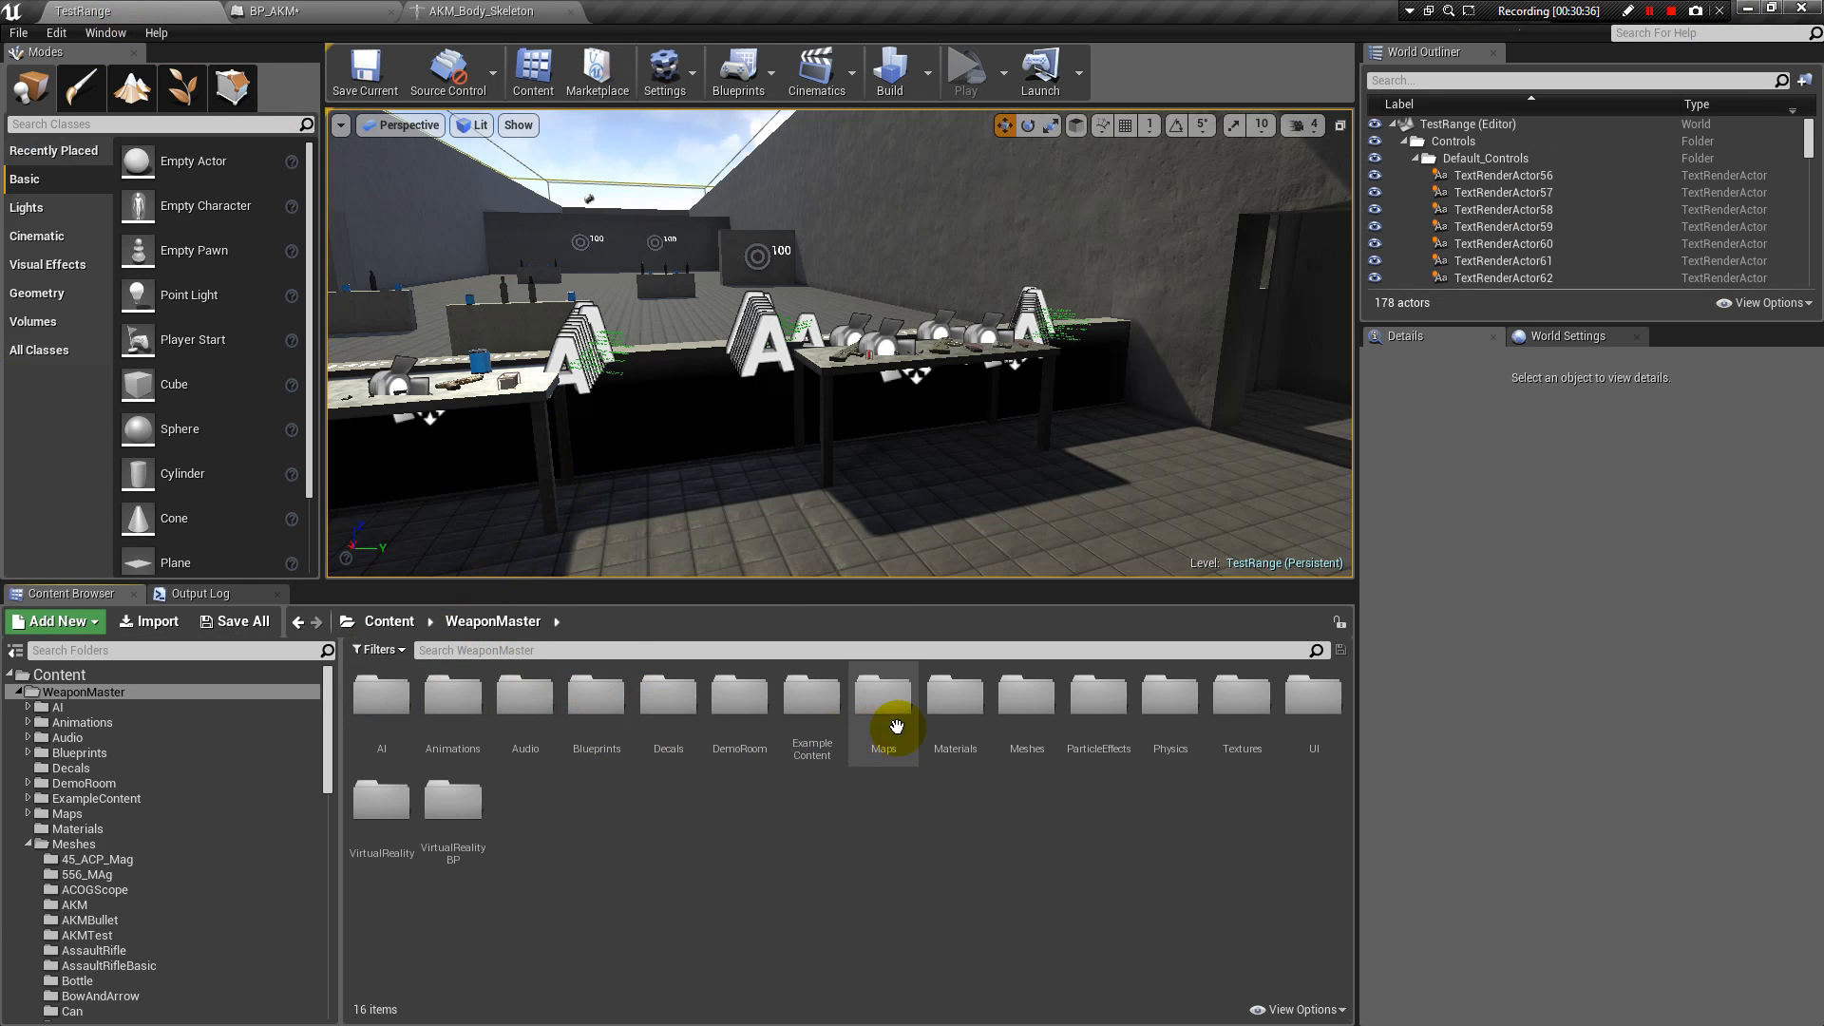
{"action": "double_click", "coordinate": [599, 713]}
{"action": "double_click", "coordinate": [961, 722]}
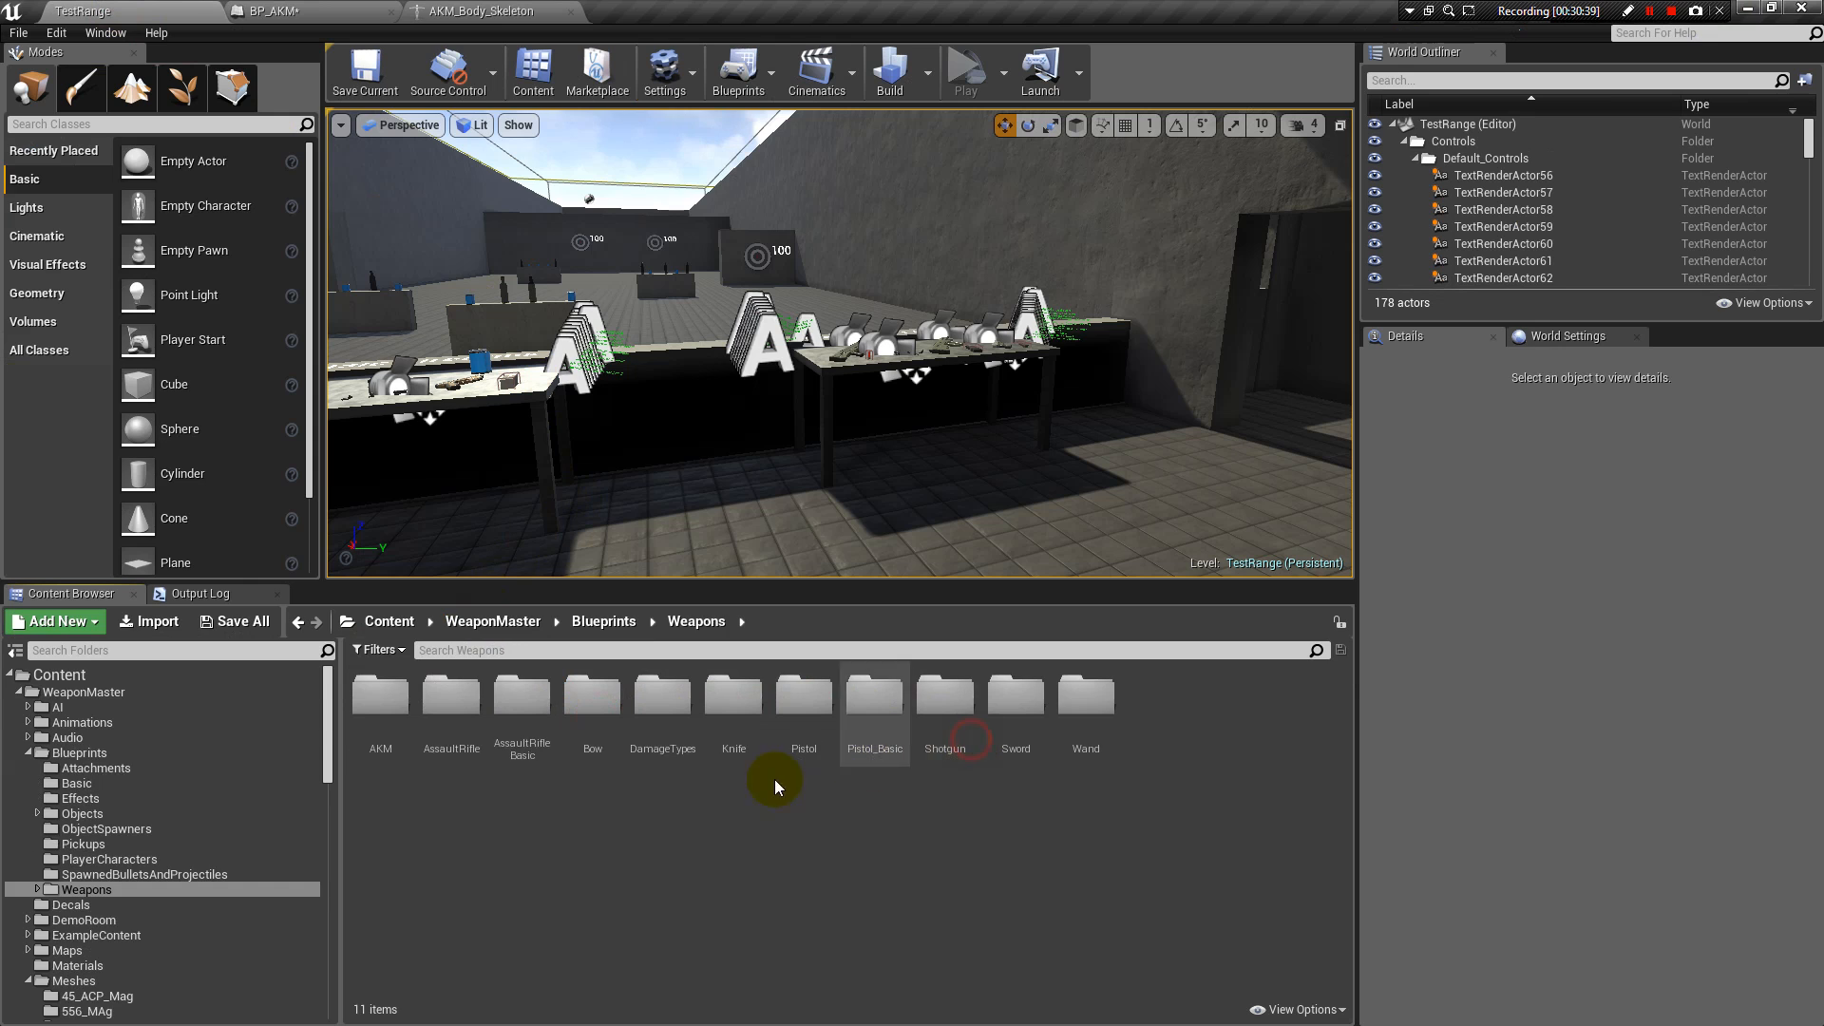
{"action": "double_click", "coordinate": [458, 705]}
{"action": "double_click", "coordinate": [381, 701]}
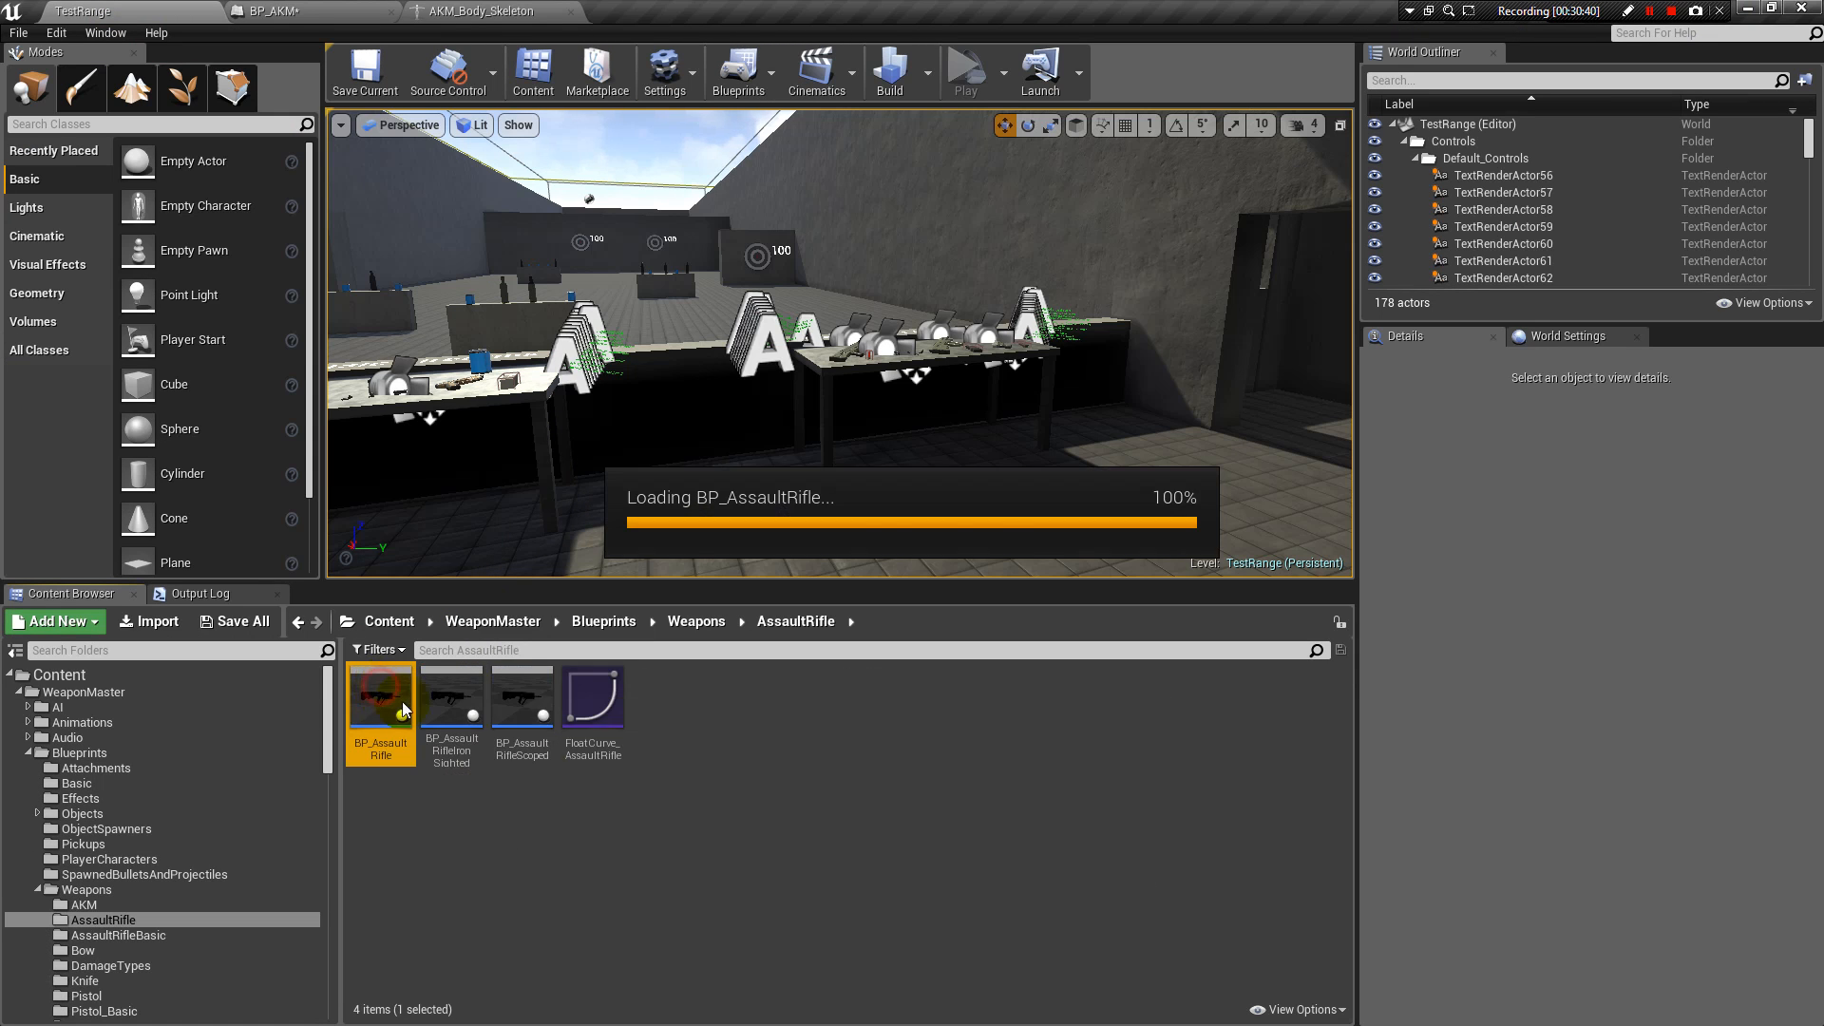
{"action": "scroll", "coordinate": [727, 748], "scroll_direction": "down", "scroll_amount": 10}
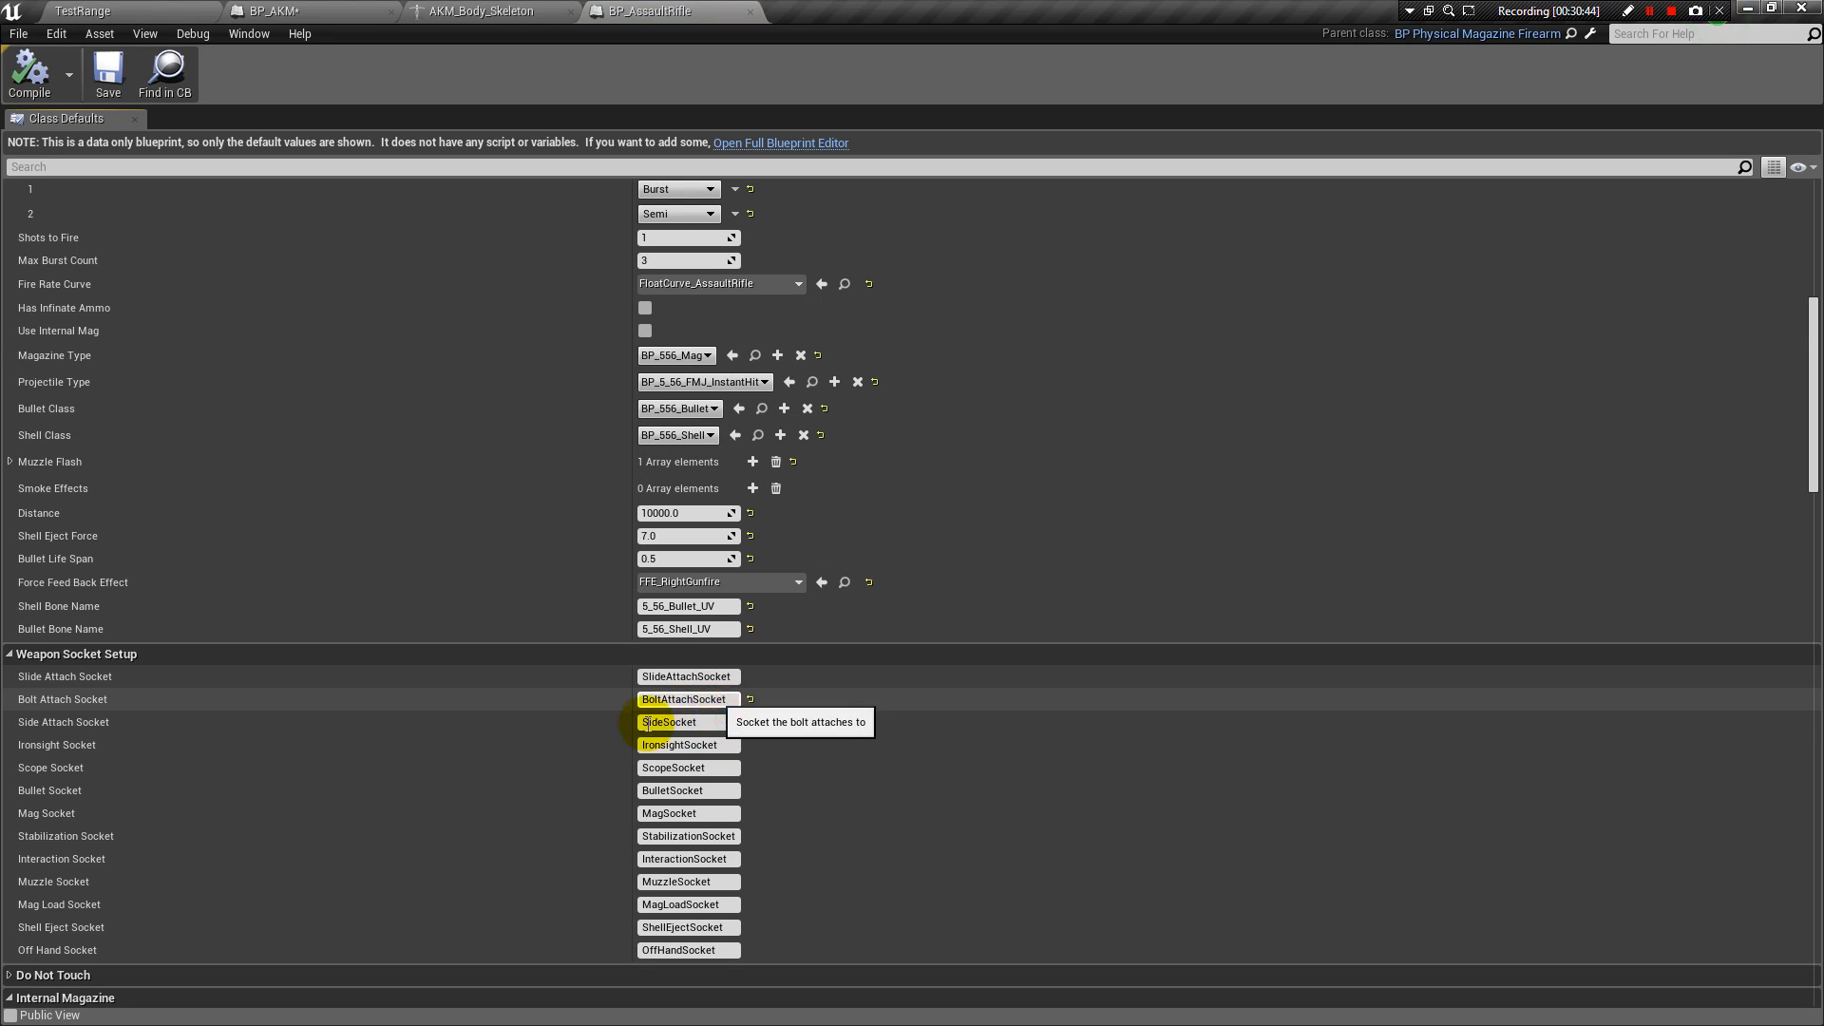
{"action": "left_click", "coordinate": [748, 13]}
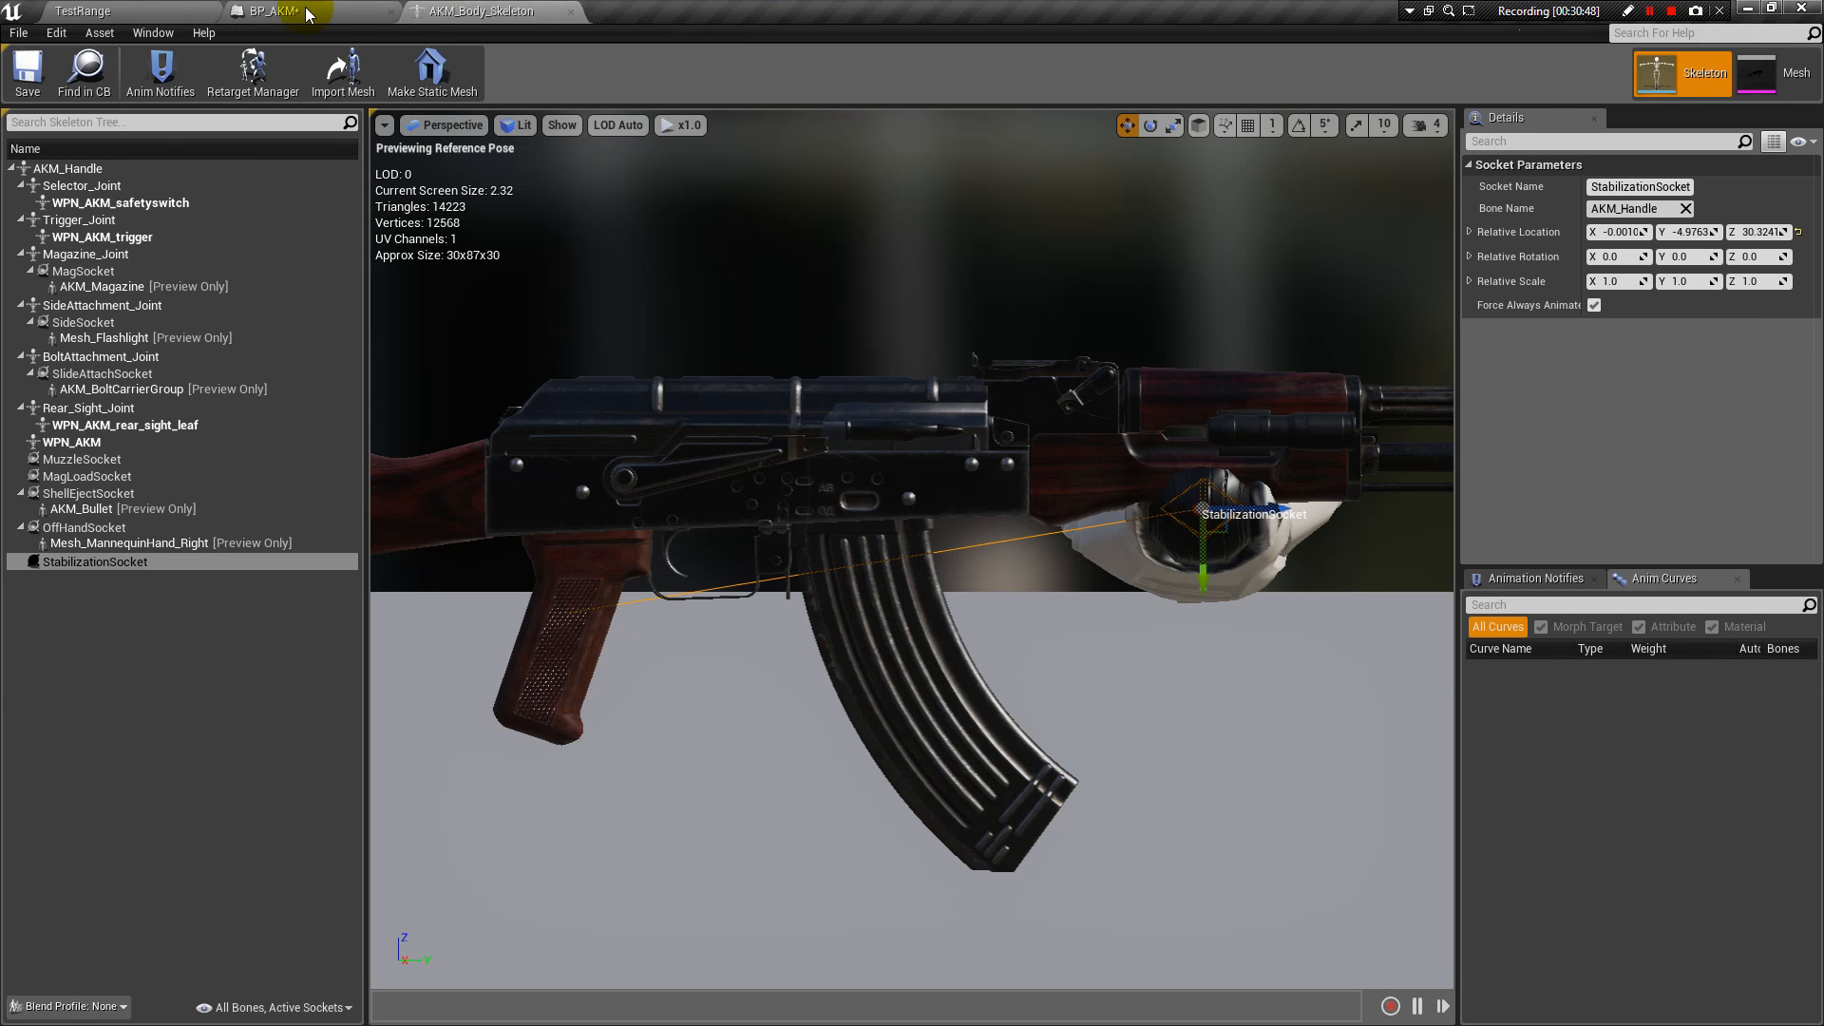
Compare the socket names in BP_AKM's Weapon Socket Setup with the sockets defined in AKM_Body_Skeleton.
{"action": "left_click", "coordinate": [133, 11]}
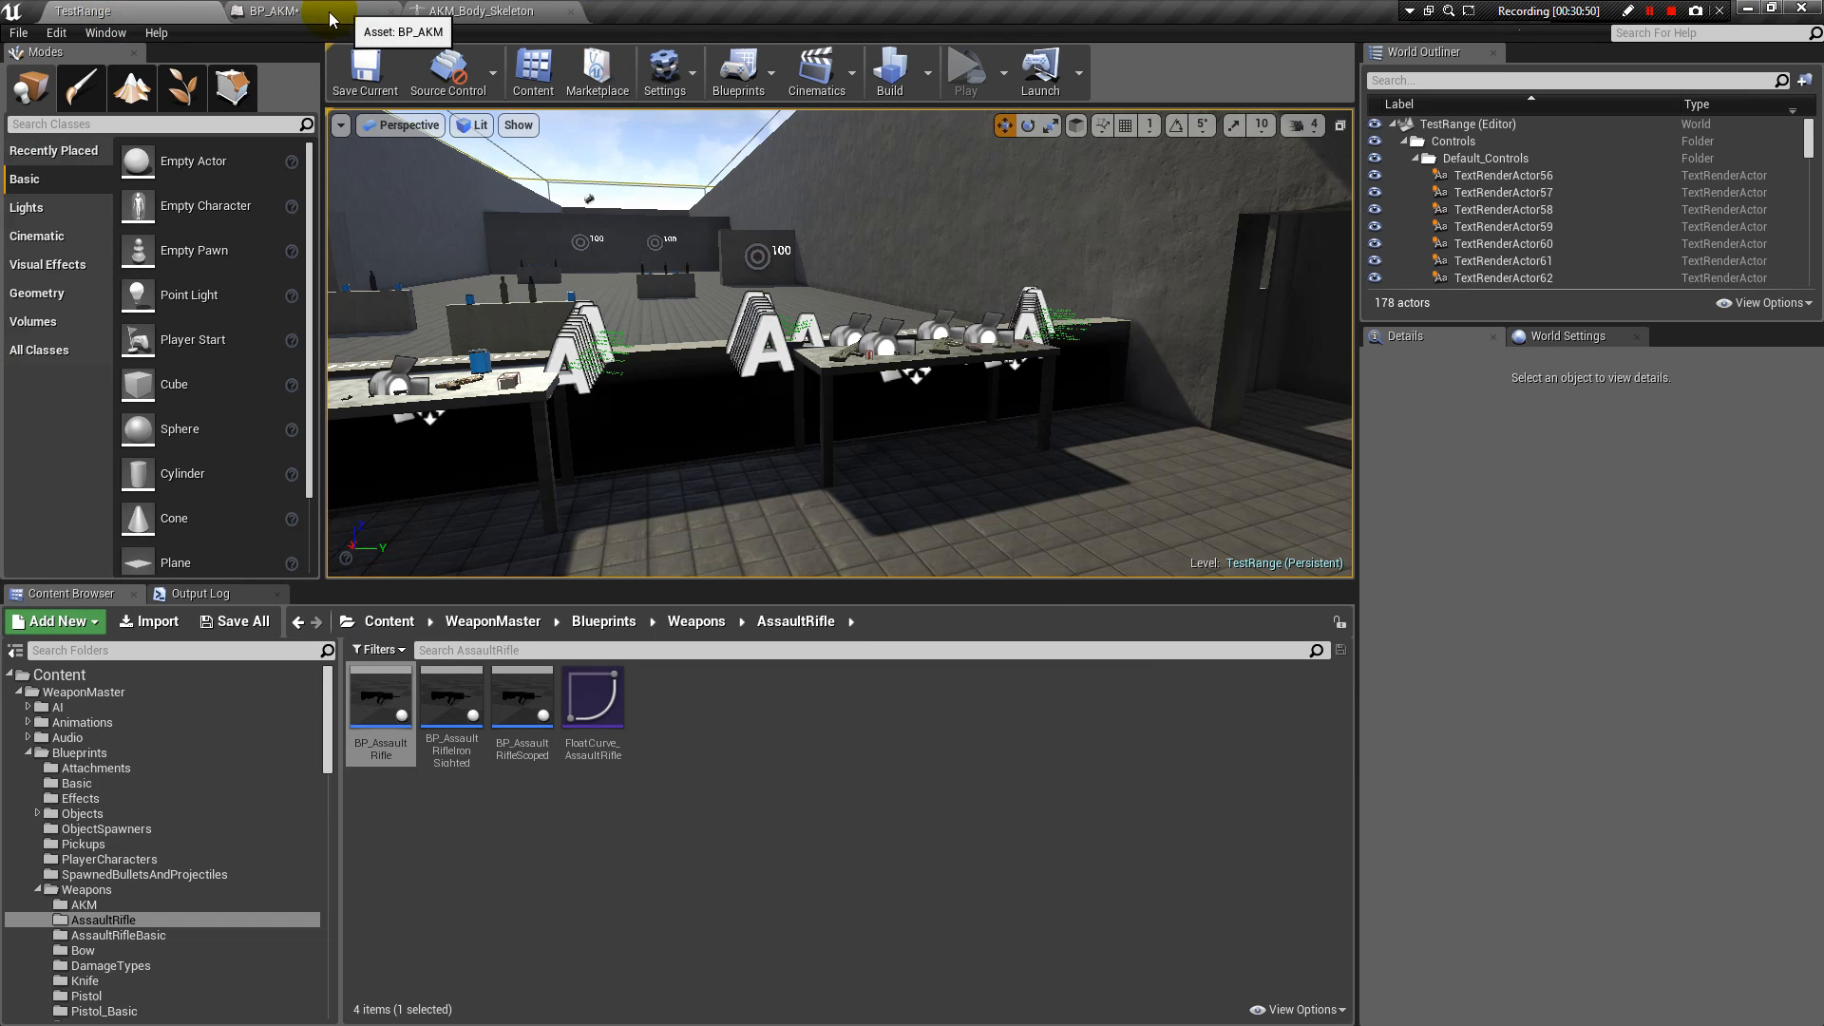
{"action": "left_click", "coordinate": [475, 11]}
{"action": "left_click", "coordinate": [348, 11]}
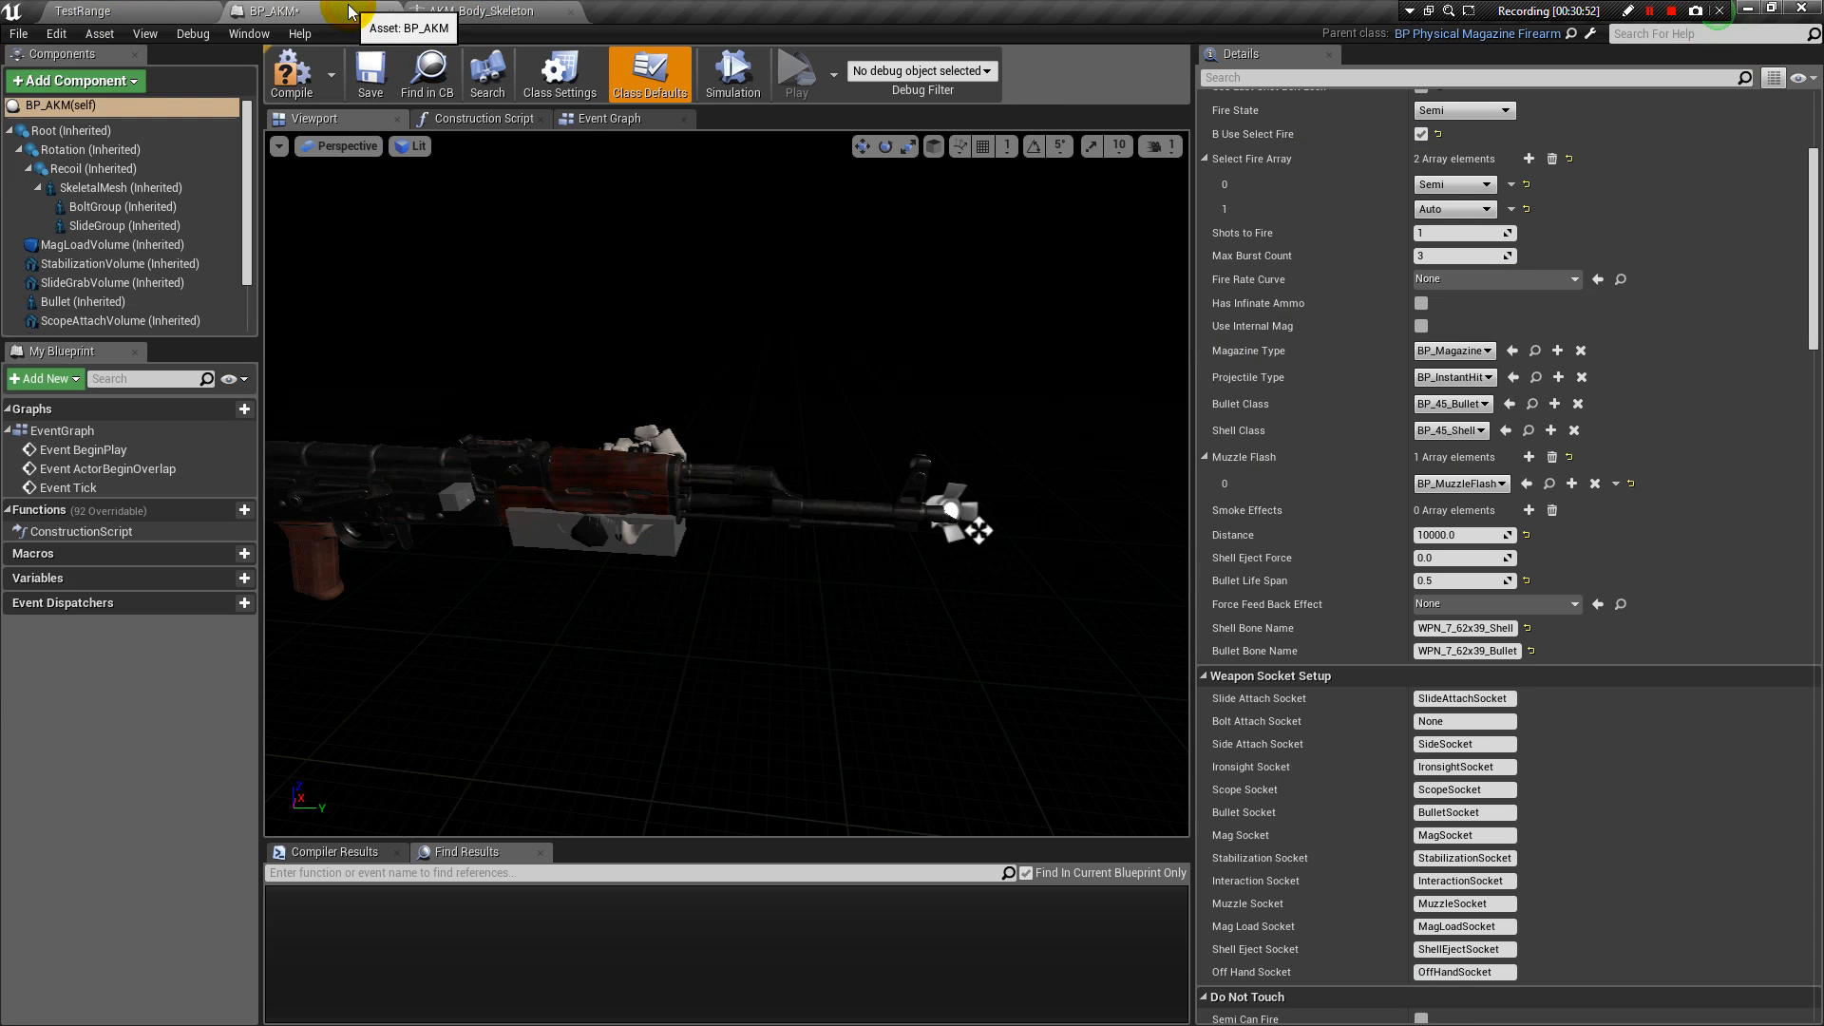
{"action": "left_click", "coordinate": [1455, 743]}
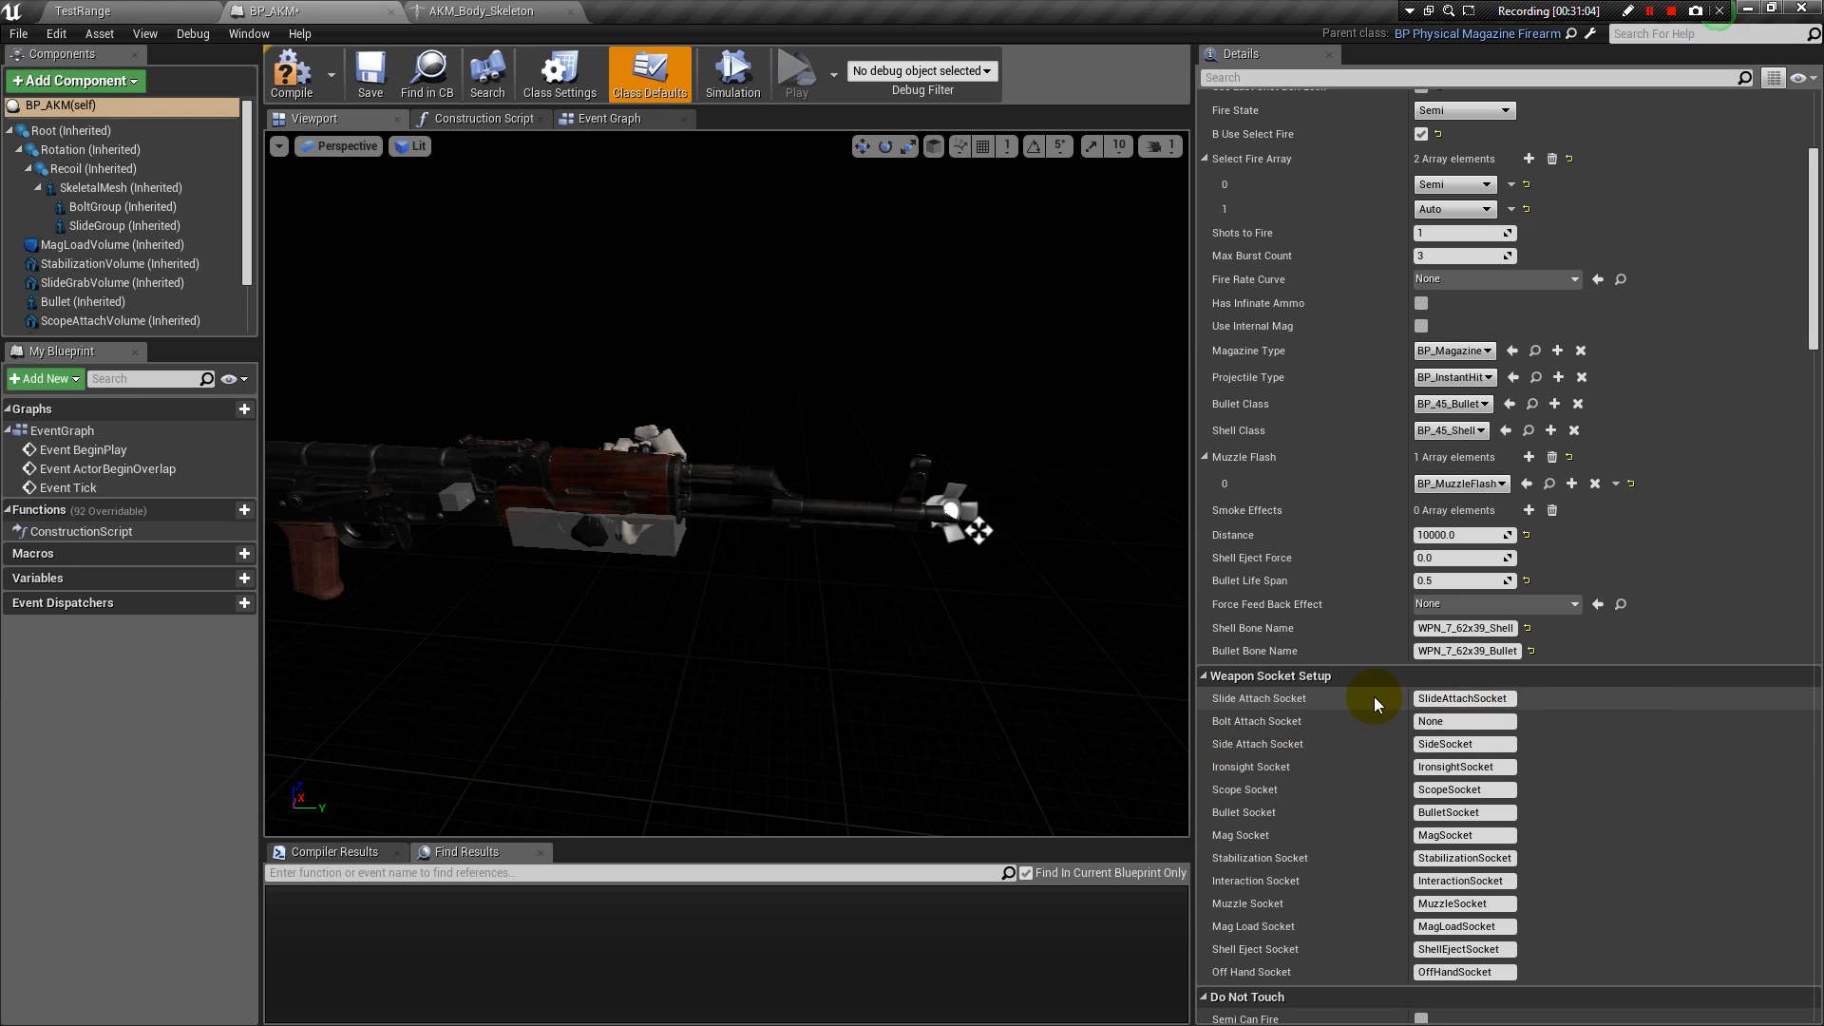
{"action": "scroll", "coordinate": [1490, 745], "scroll_direction": "down", "scroll_amount": 2}
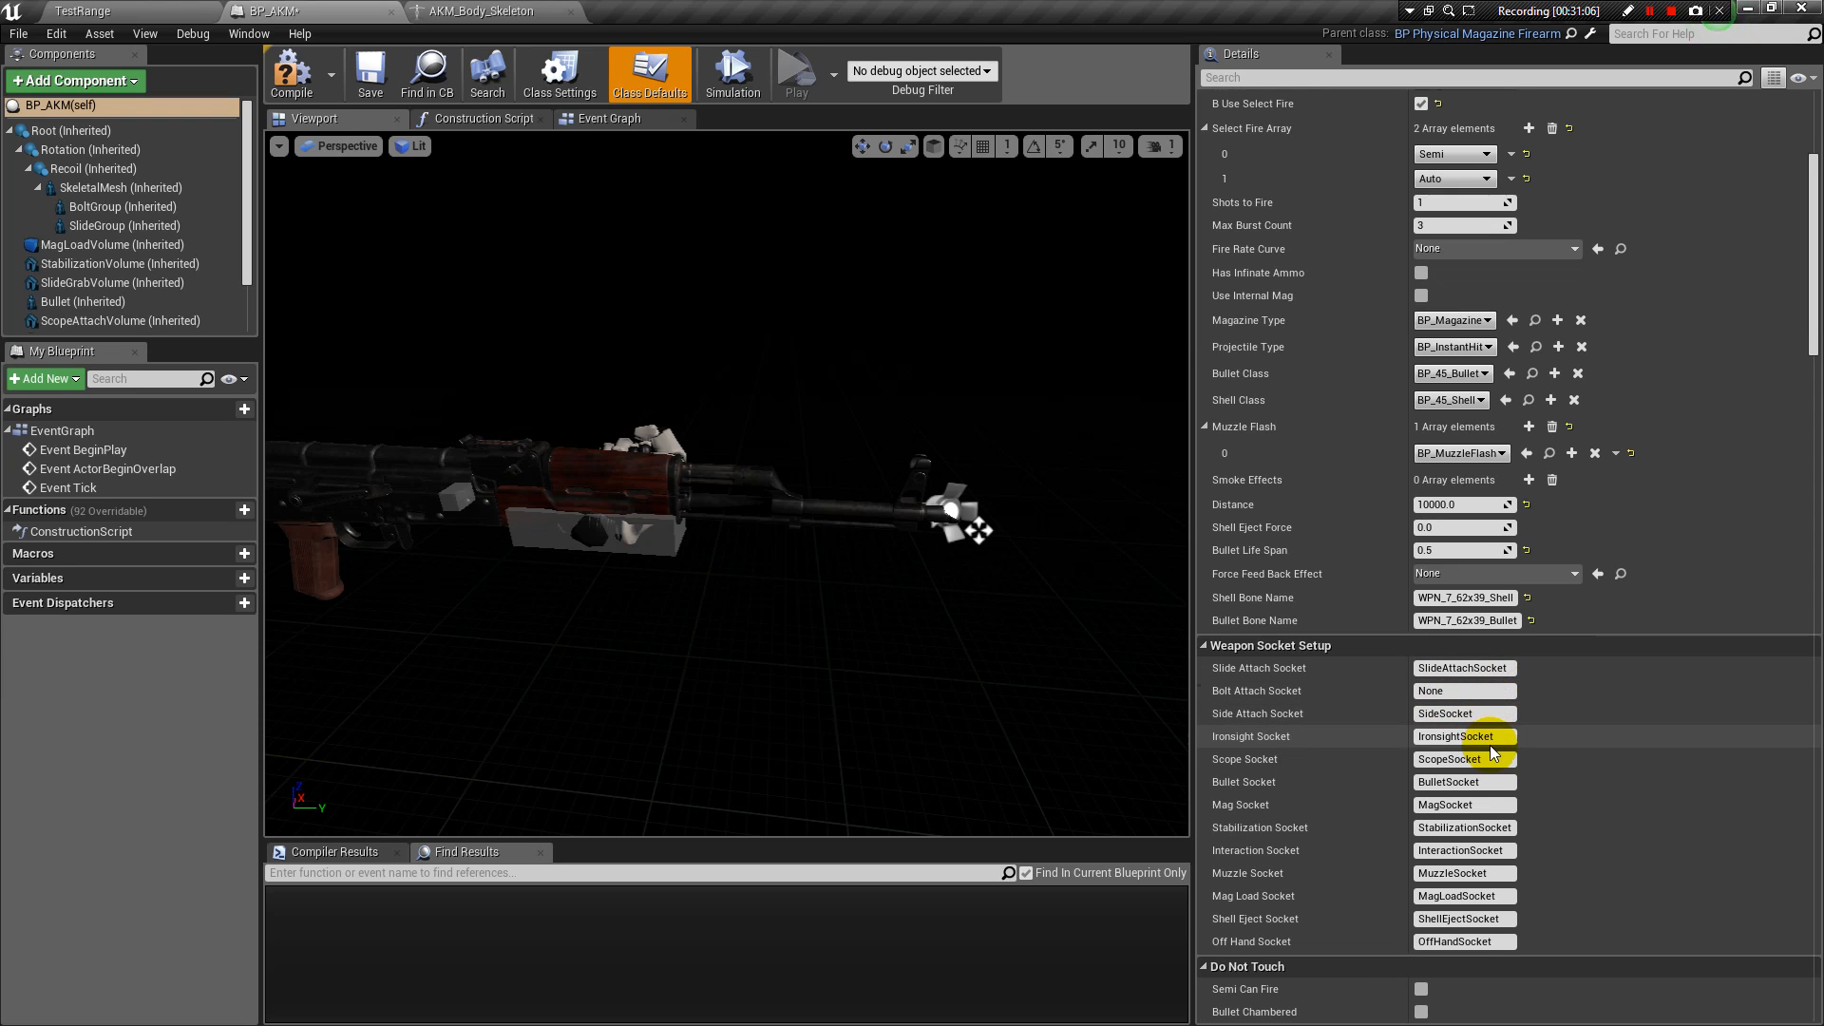
{"action": "scroll", "coordinate": [1474, 744], "scroll_direction": "down", "scroll_amount": 3}
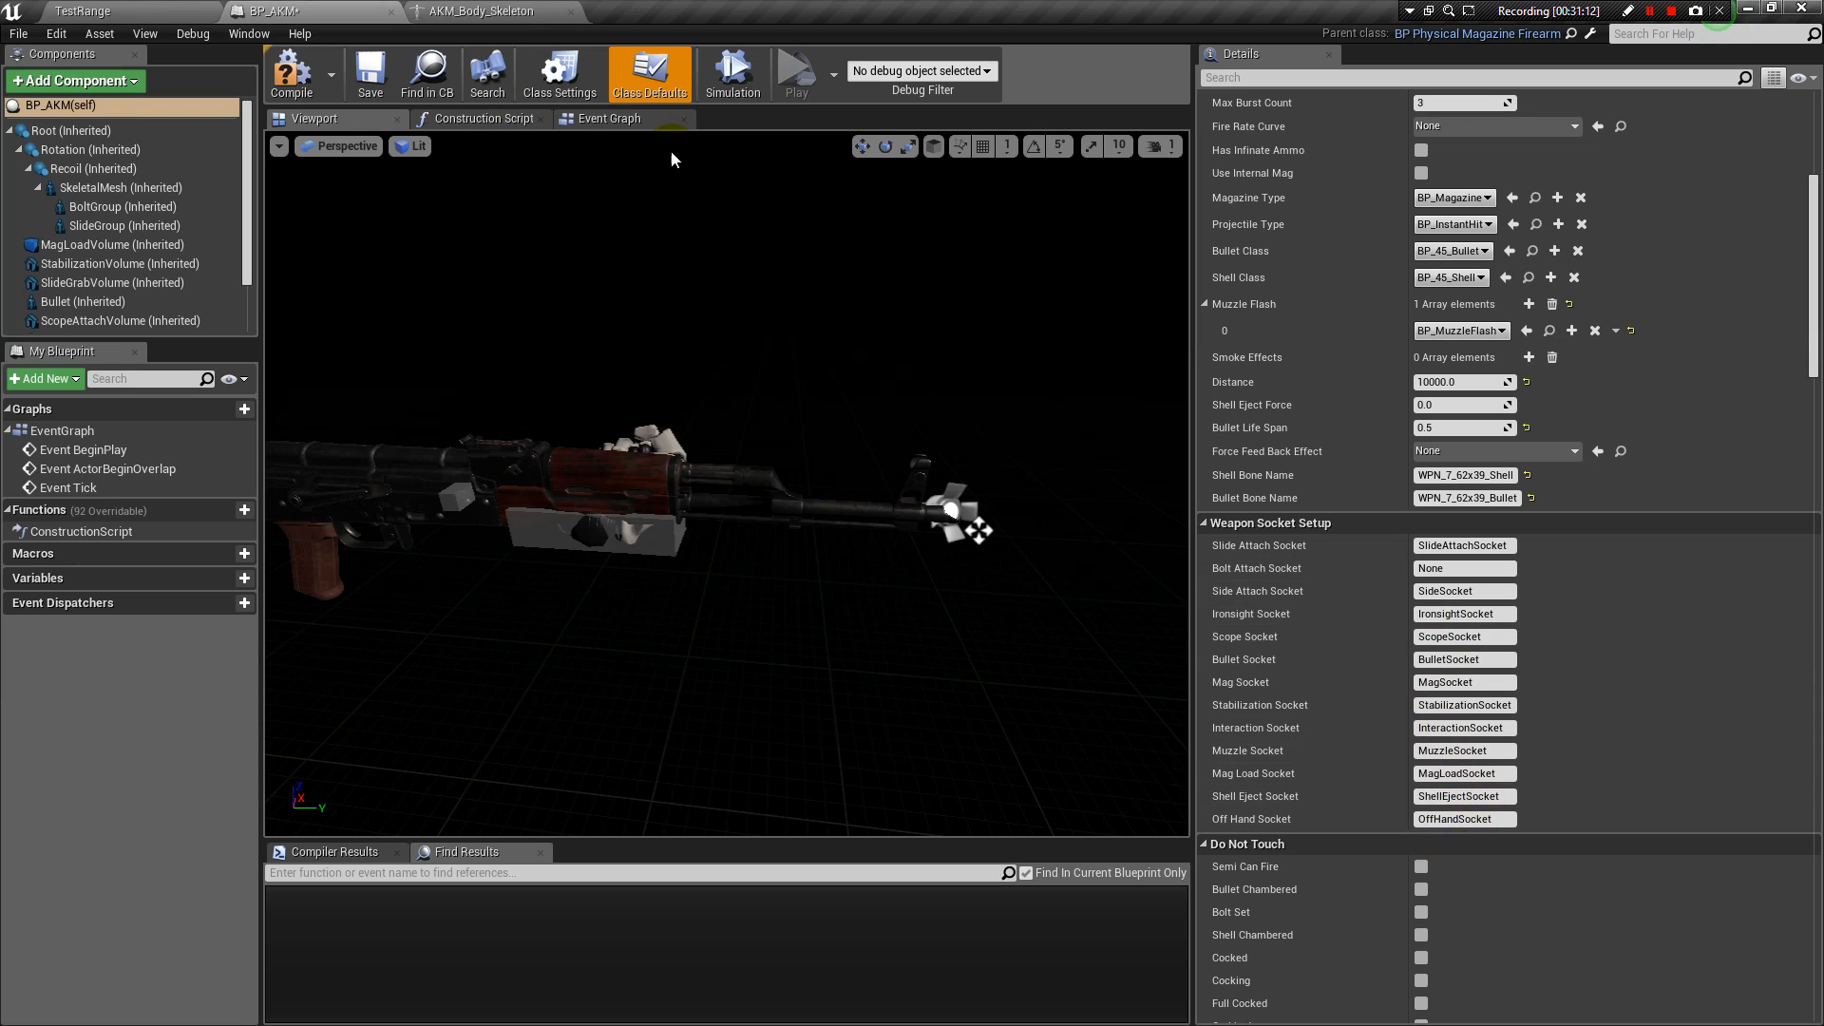
{"action": "left_click", "coordinate": [465, 13]}
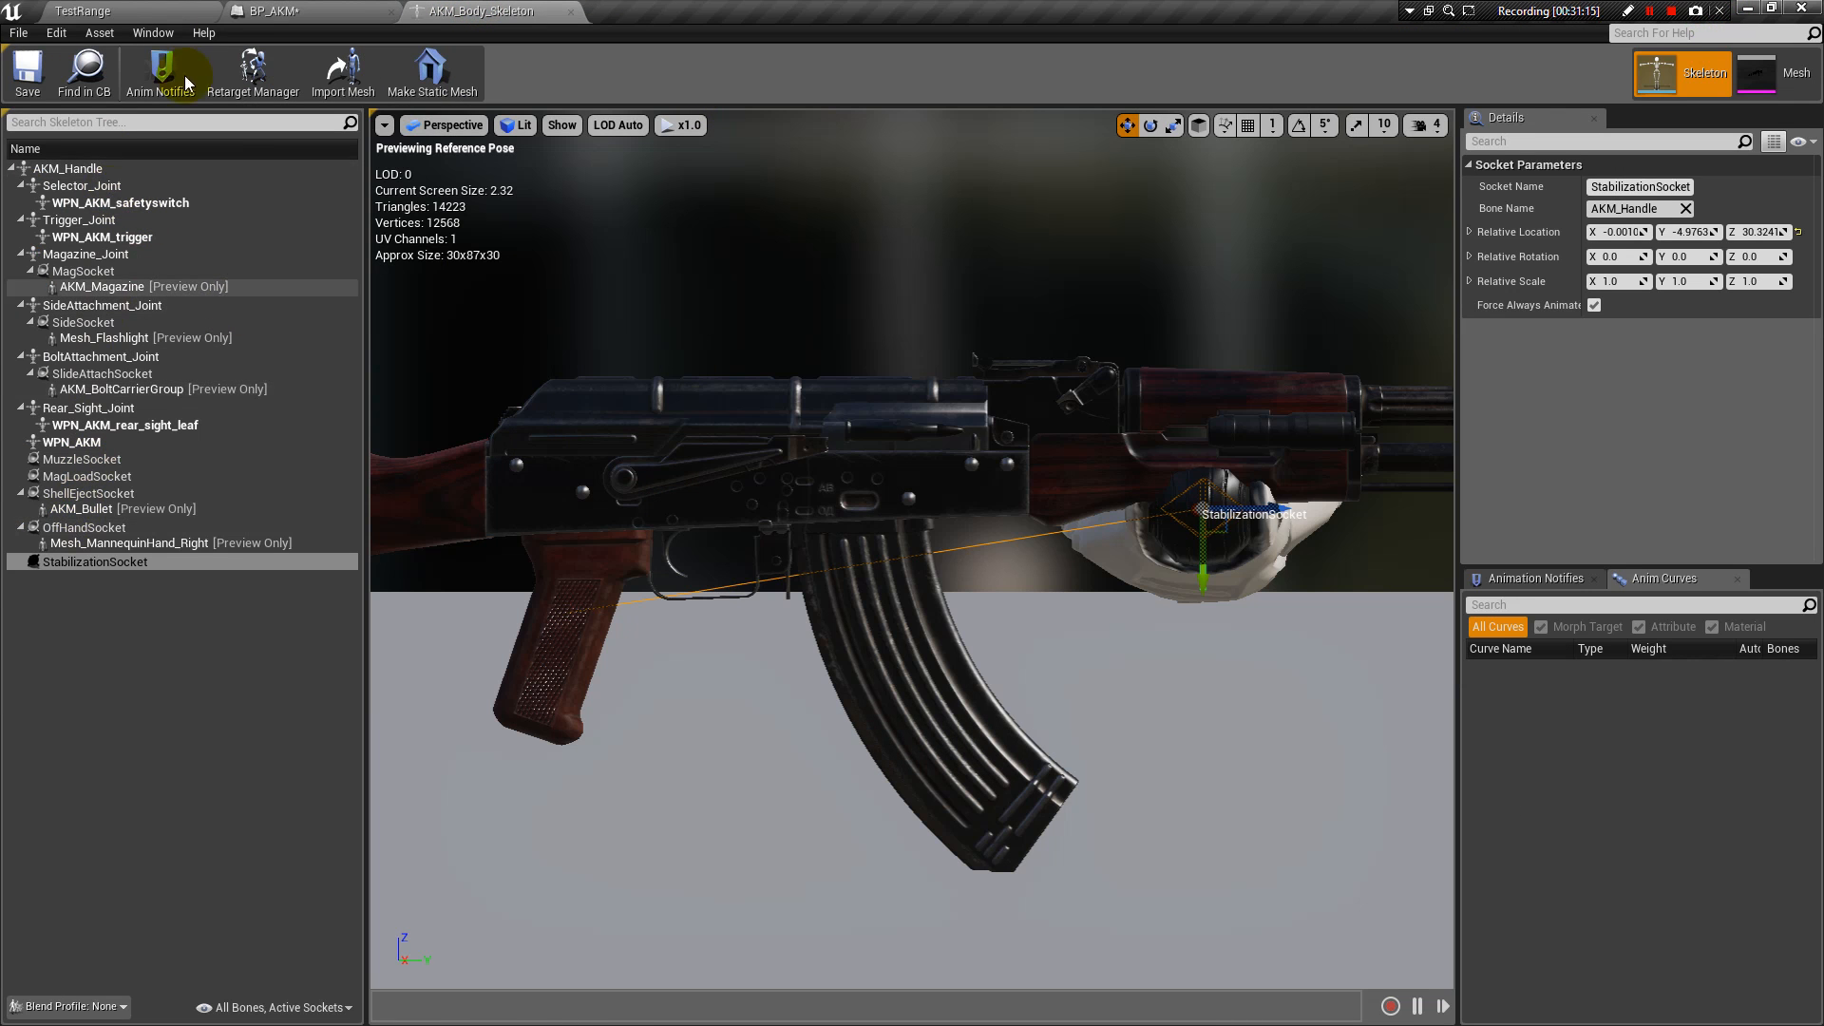
{"action": "left_click", "coordinate": [313, 12]}
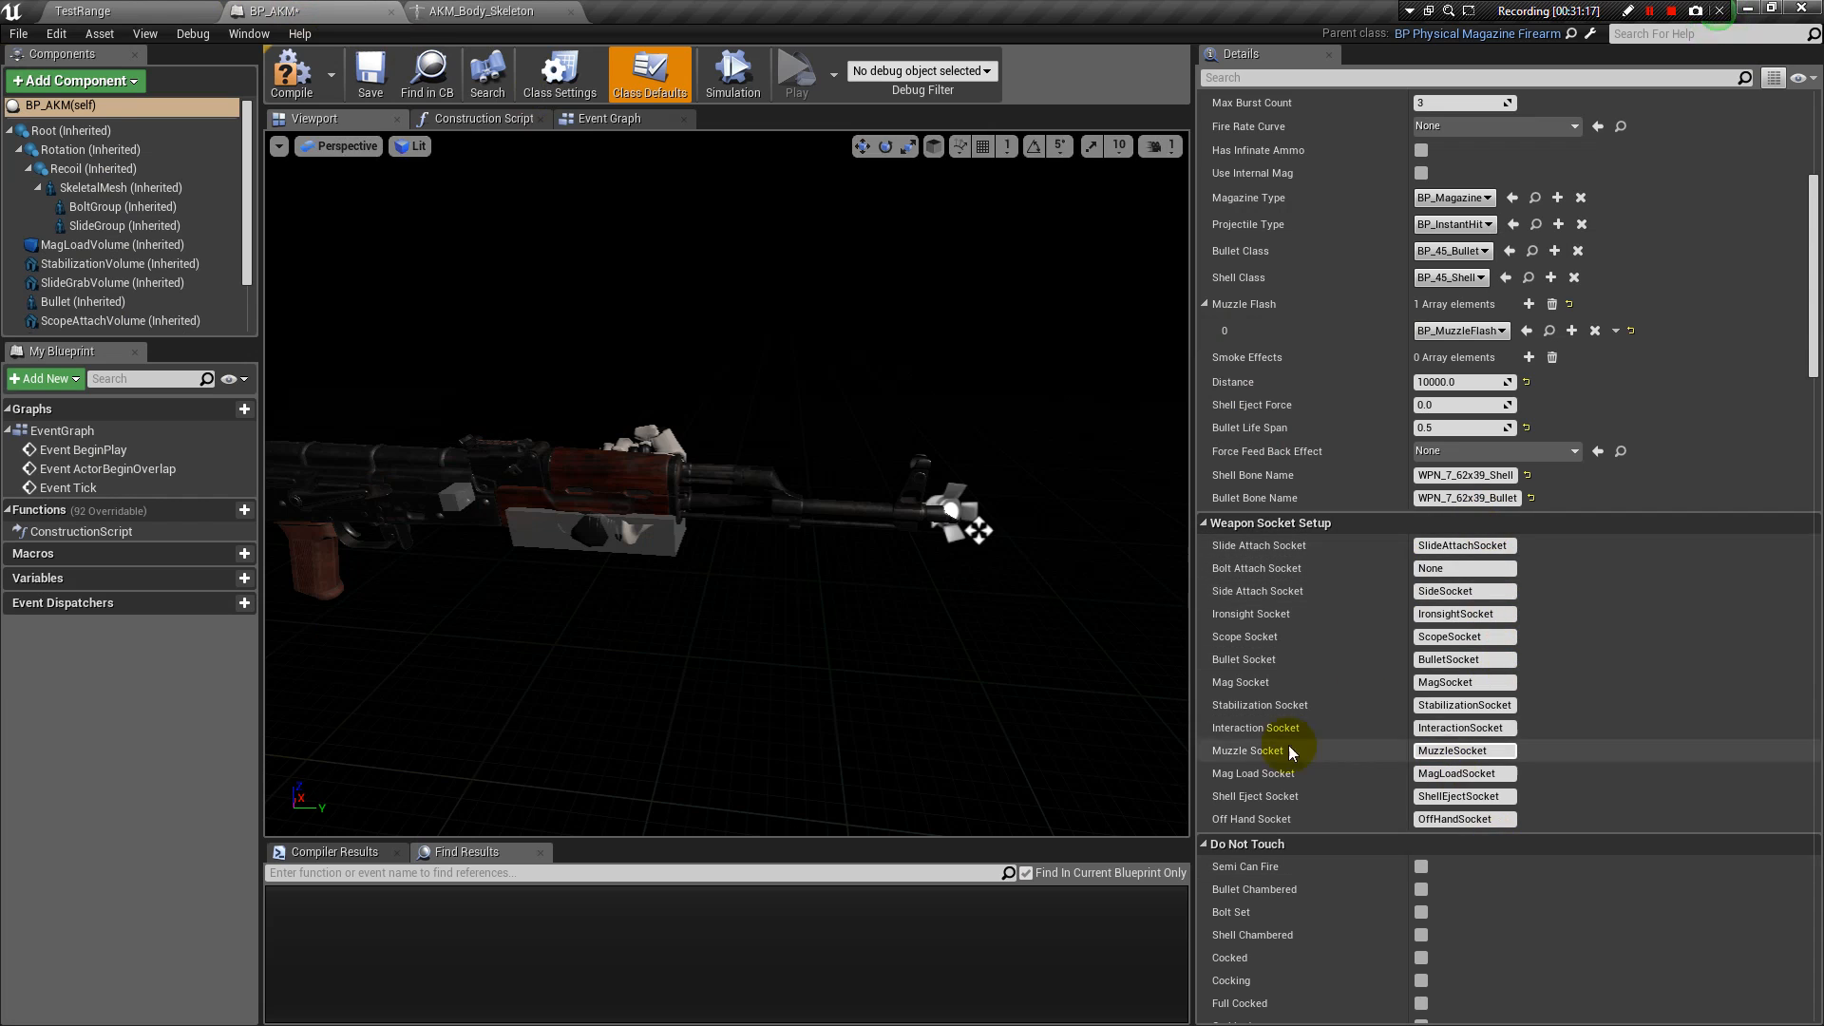
{"action": "left_click", "coordinate": [470, 12]}
{"action": "left_click", "coordinate": [314, 11]}
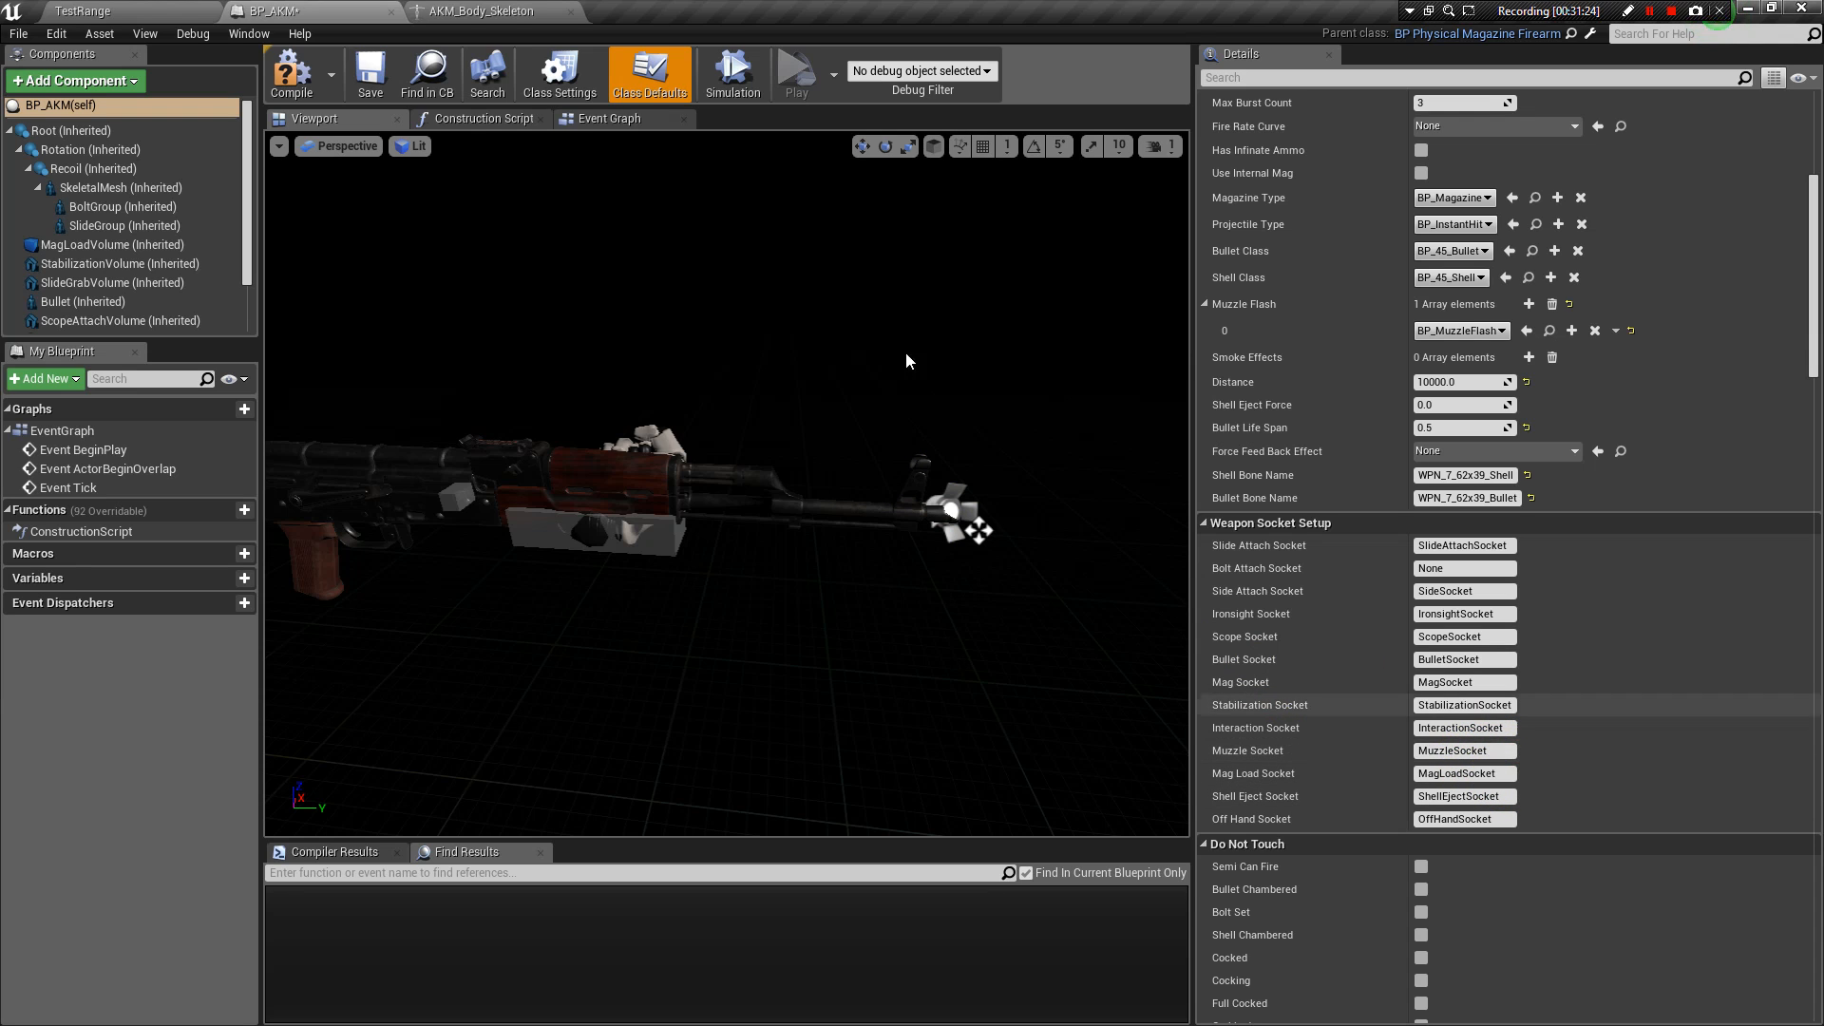
{"action": "left_click", "coordinate": [480, 11]}
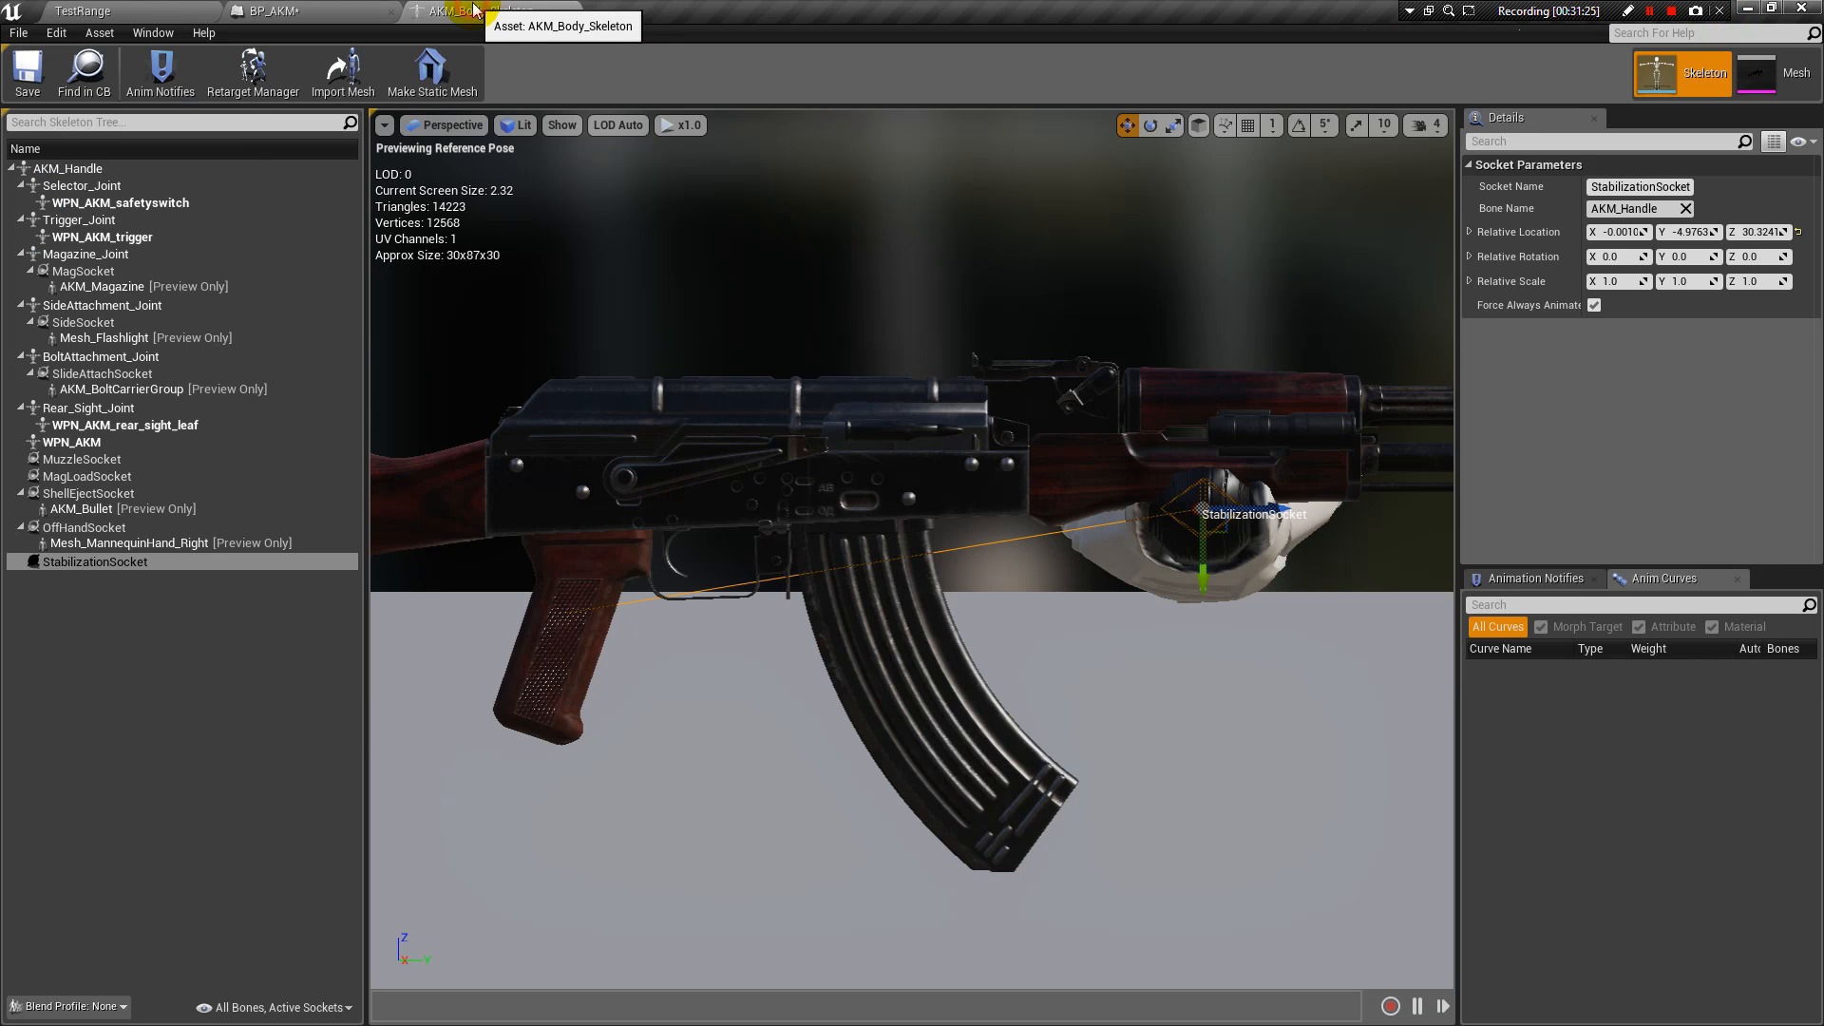
Check the MuzzleSocket's placement at the barrel end in AKM_Body_Skeleton and return to BP_AKM.
{"action": "left_click", "coordinate": [89, 462]}
{"action": "scroll", "coordinate": [875, 842], "scroll_direction": "down", "scroll_amount": 4}
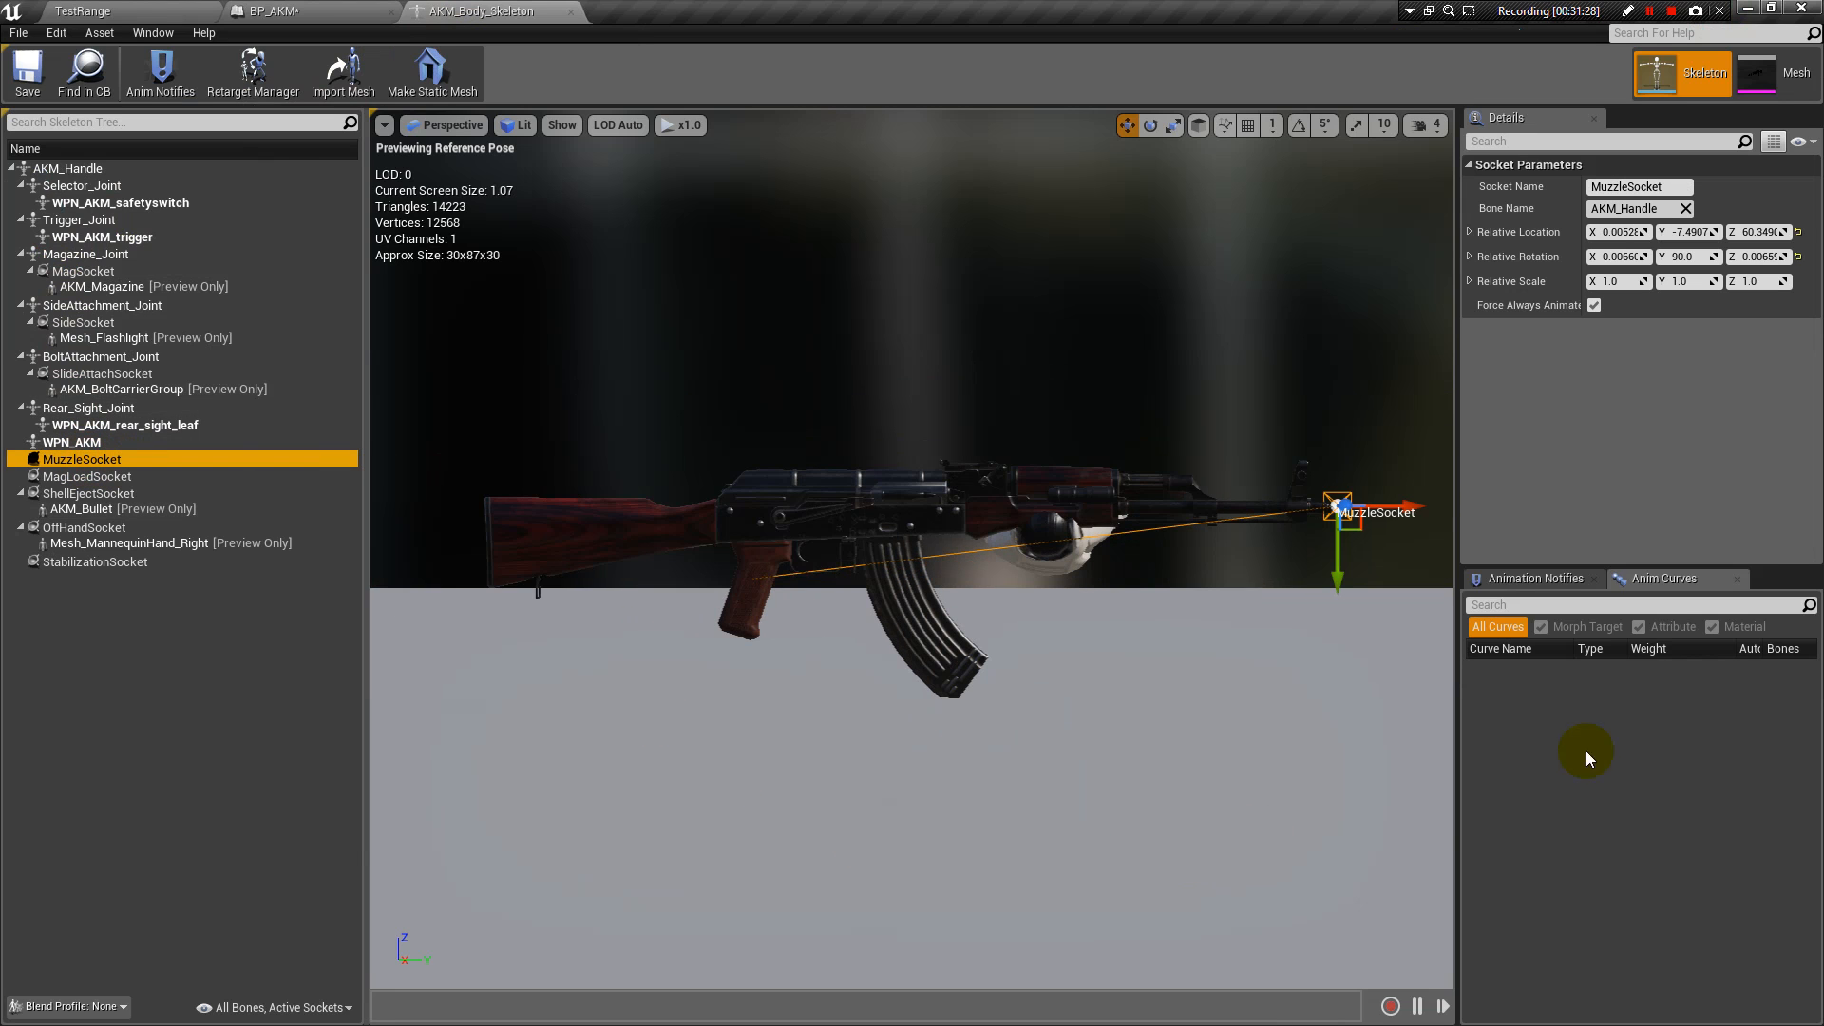
{"action": "left_click", "coordinate": [276, 11]}
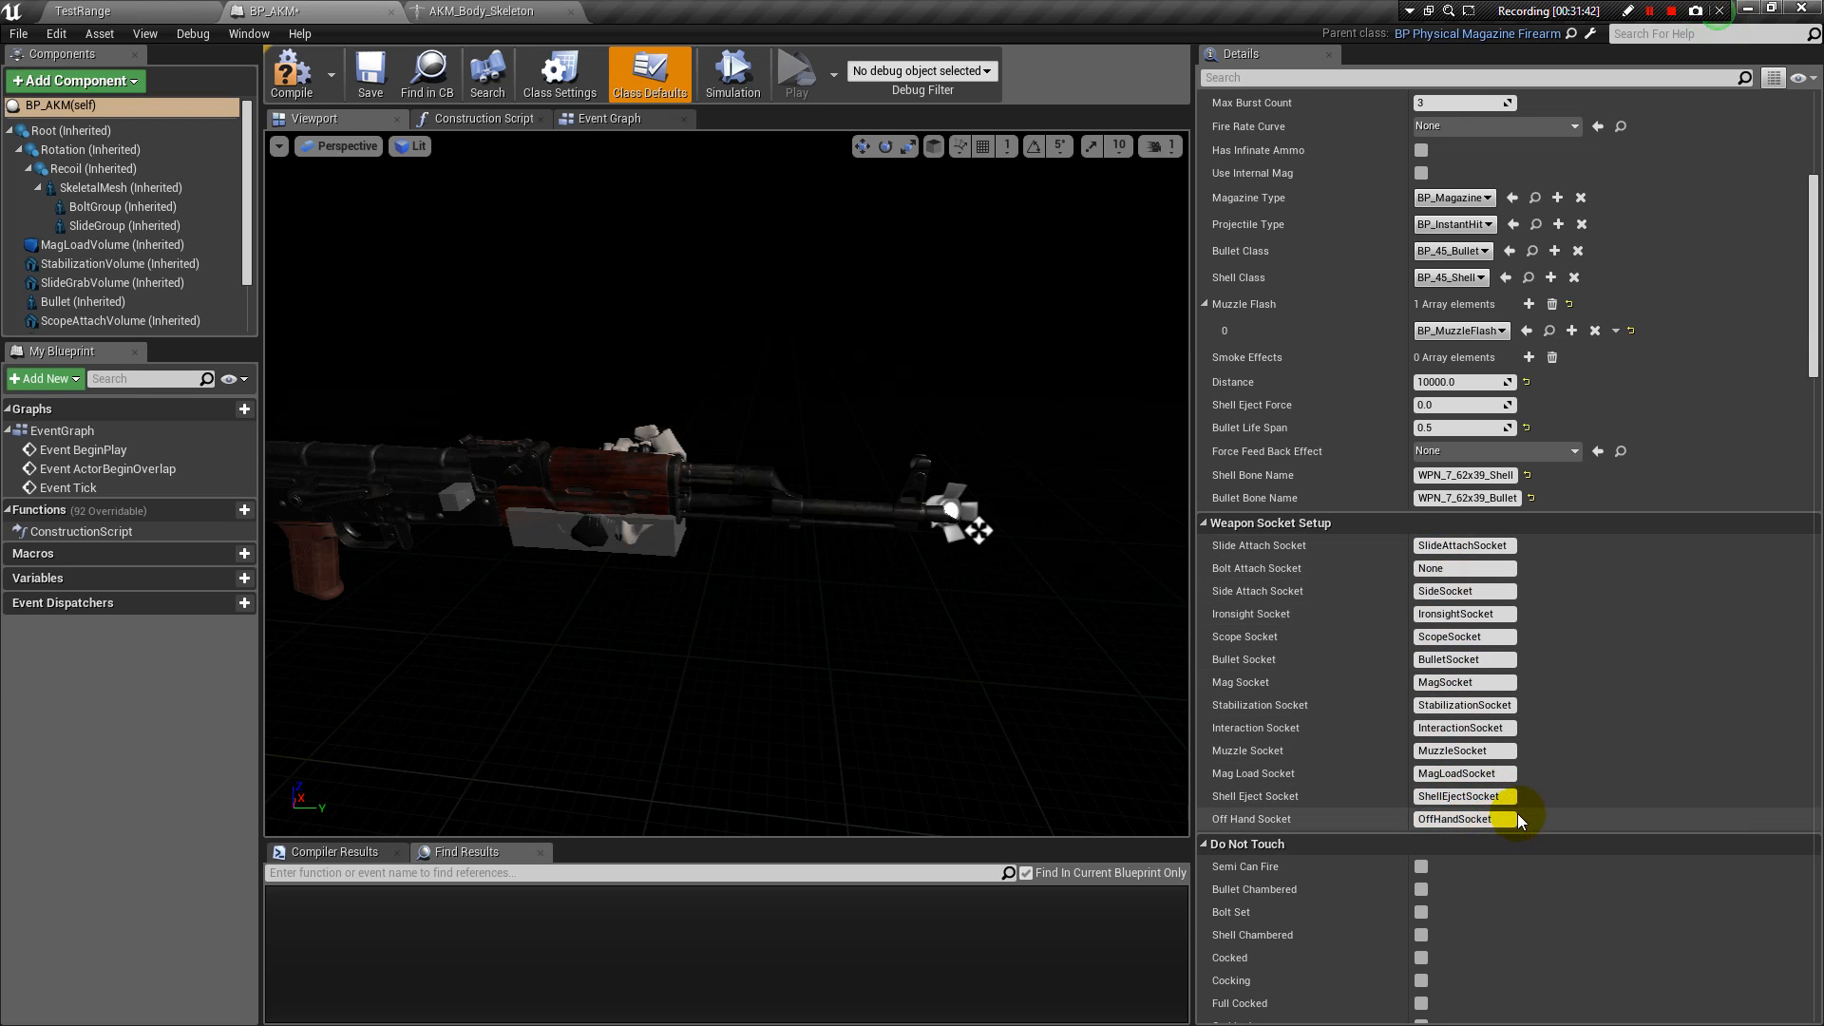
Look through BP_AKM's Do Not Touch variables, then collapse the Do Not Touch and Internal Magazine categories.
{"action": "scroll", "coordinate": [1473, 730], "scroll_direction": "down", "scroll_amount": 2}
{"action": "left_click", "coordinate": [1205, 783]}
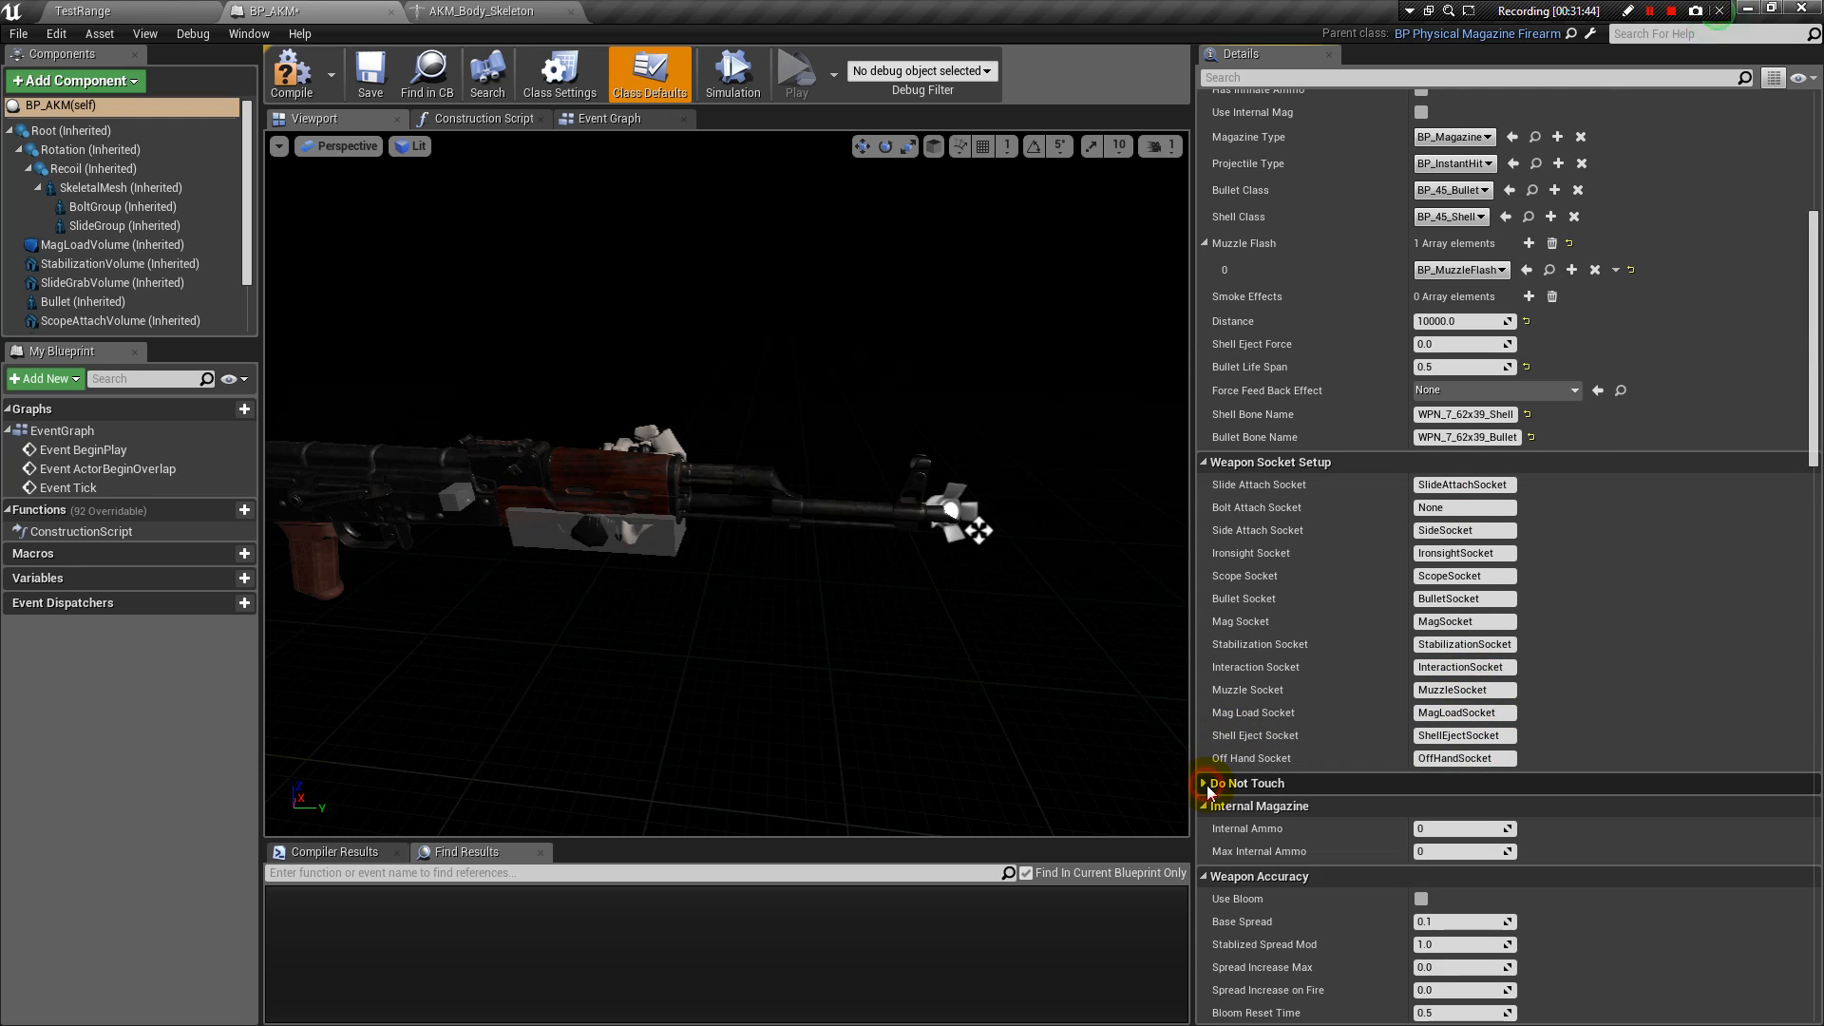
{"action": "scroll", "coordinate": [1330, 739], "scroll_direction": "down", "scroll_amount": 2}
{"action": "scroll", "coordinate": [1276, 704], "scroll_direction": "down", "scroll_amount": 2}
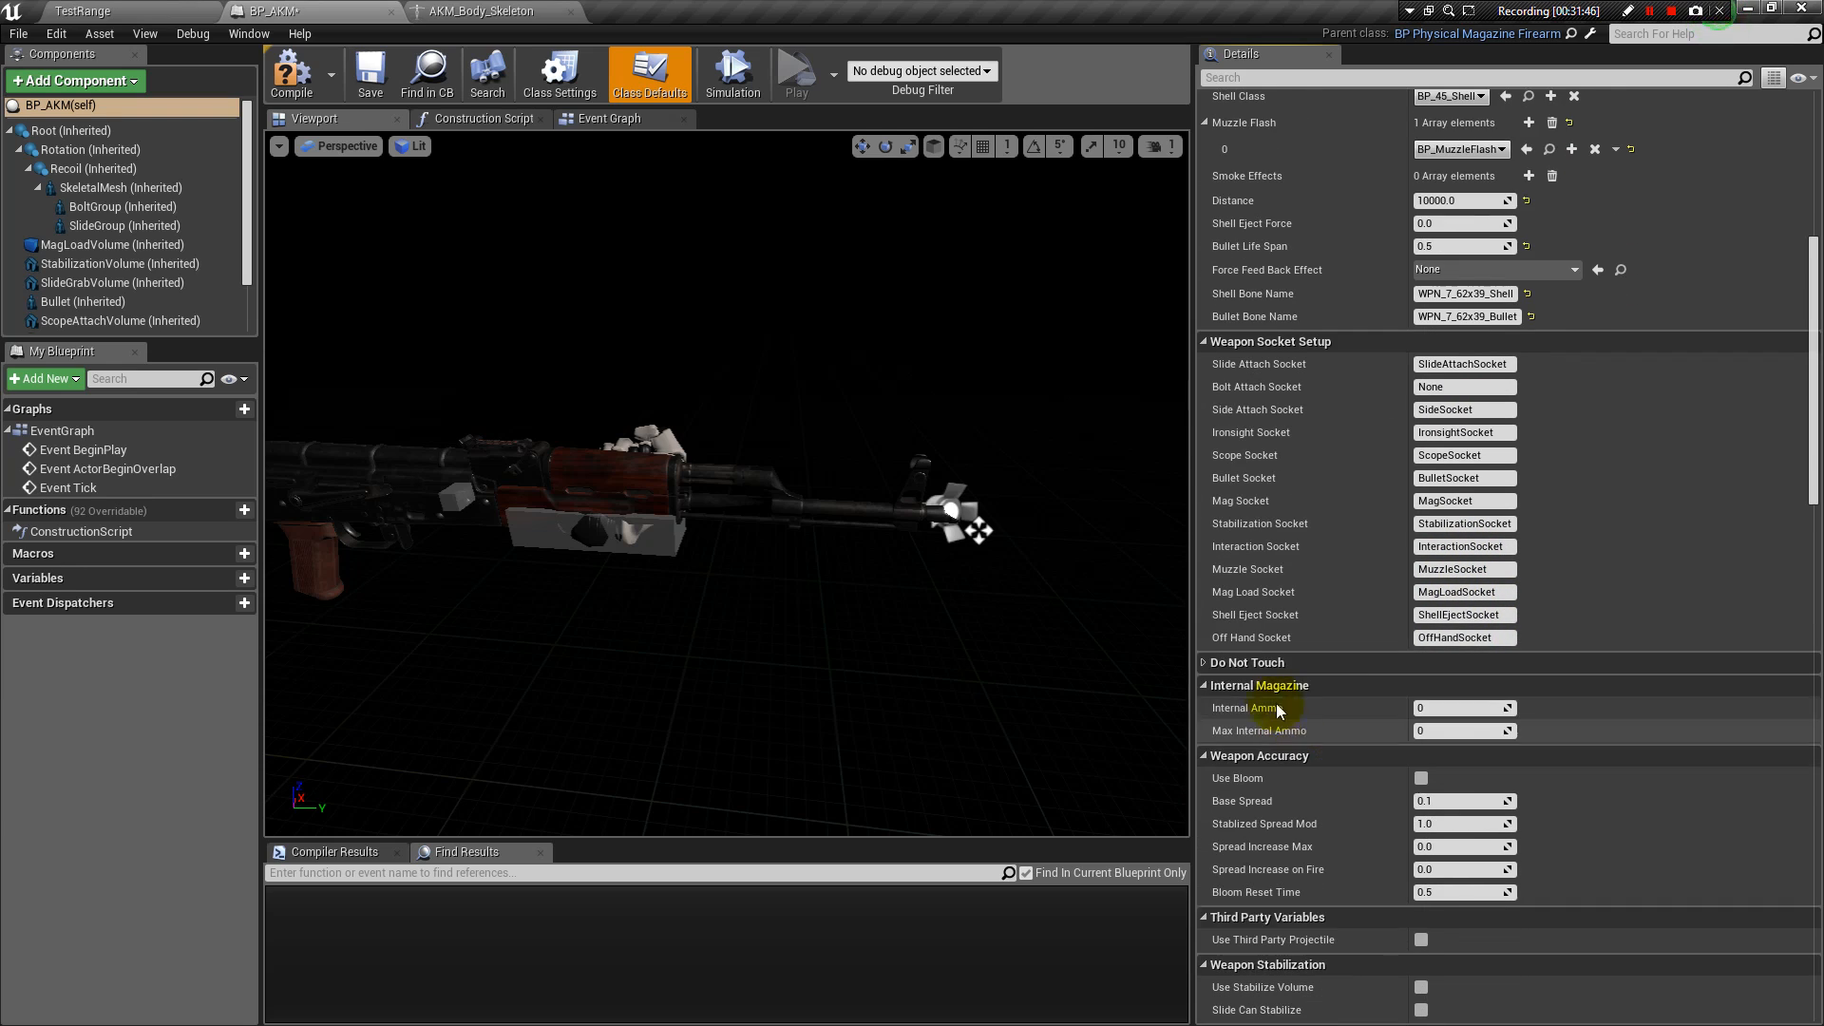
{"action": "left_click", "coordinate": [1205, 663]}
{"action": "scroll", "coordinate": [1296, 817], "scroll_direction": "down", "scroll_amount": 3}
{"action": "scroll", "coordinate": [1296, 819], "scroll_direction": "down", "scroll_amount": 15}
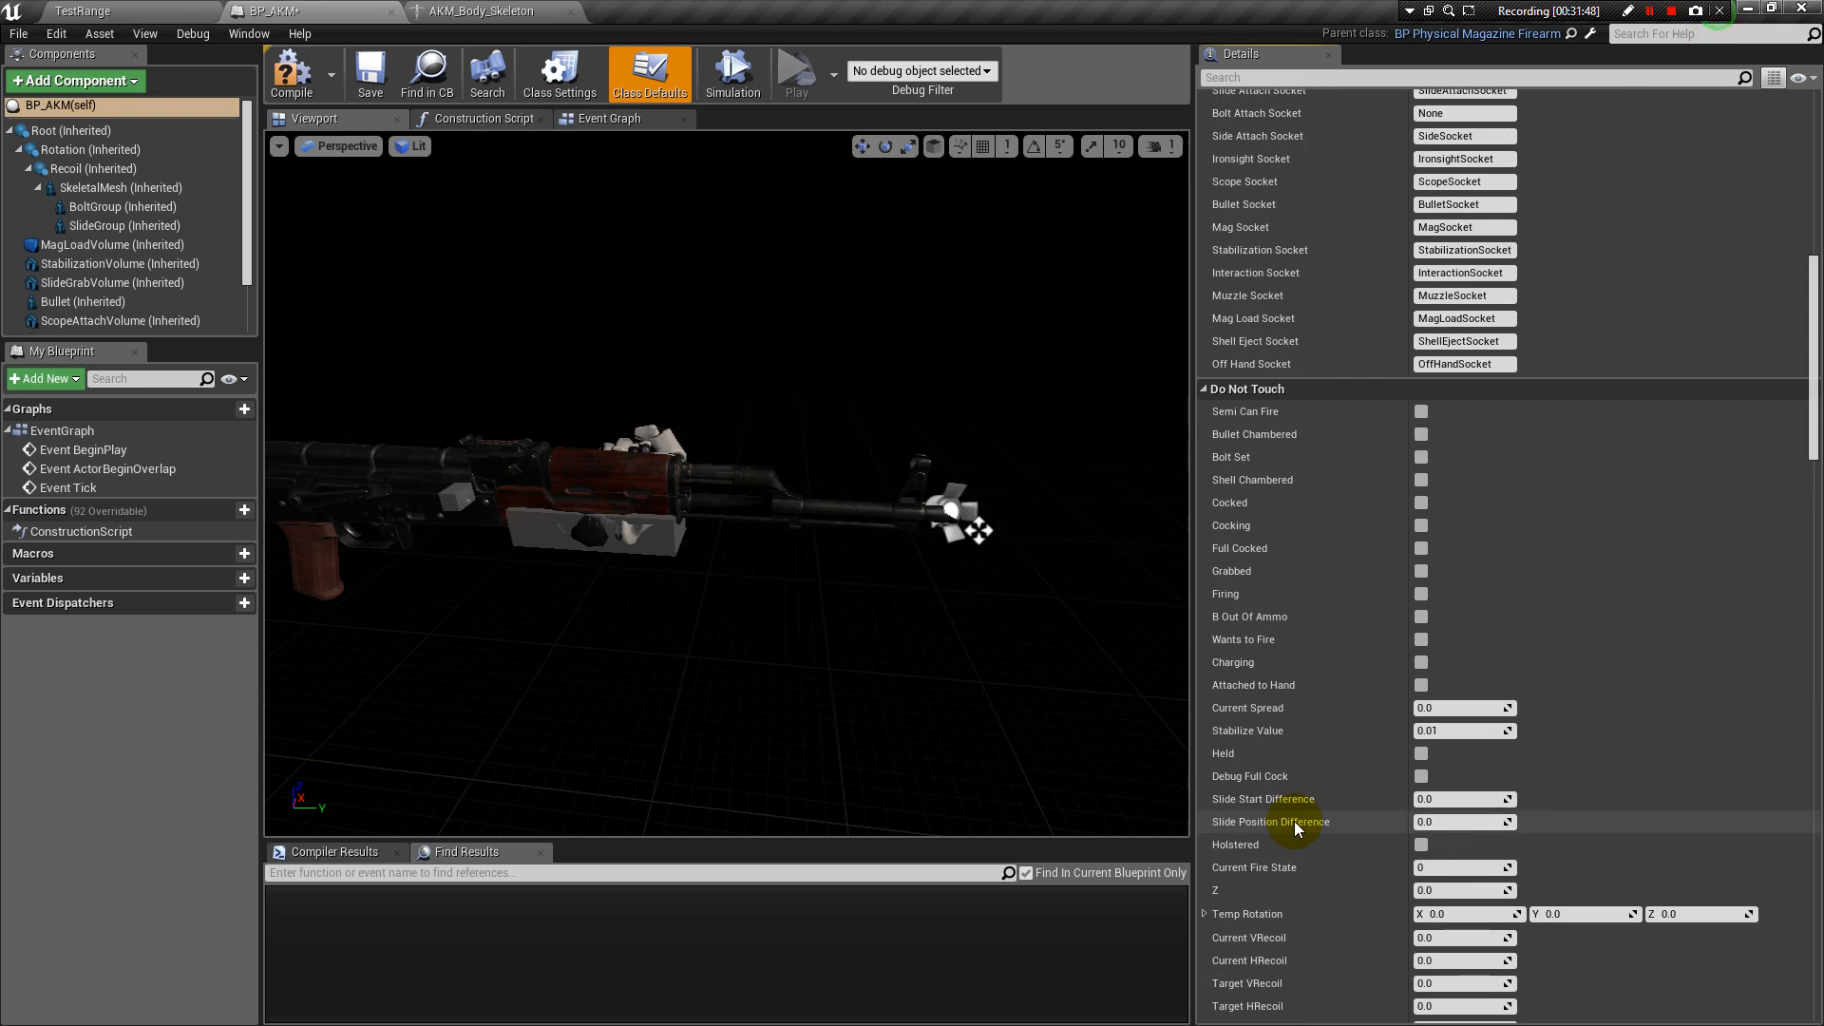
{"action": "scroll", "coordinate": [1290, 805], "scroll_direction": "up", "scroll_amount": 7}
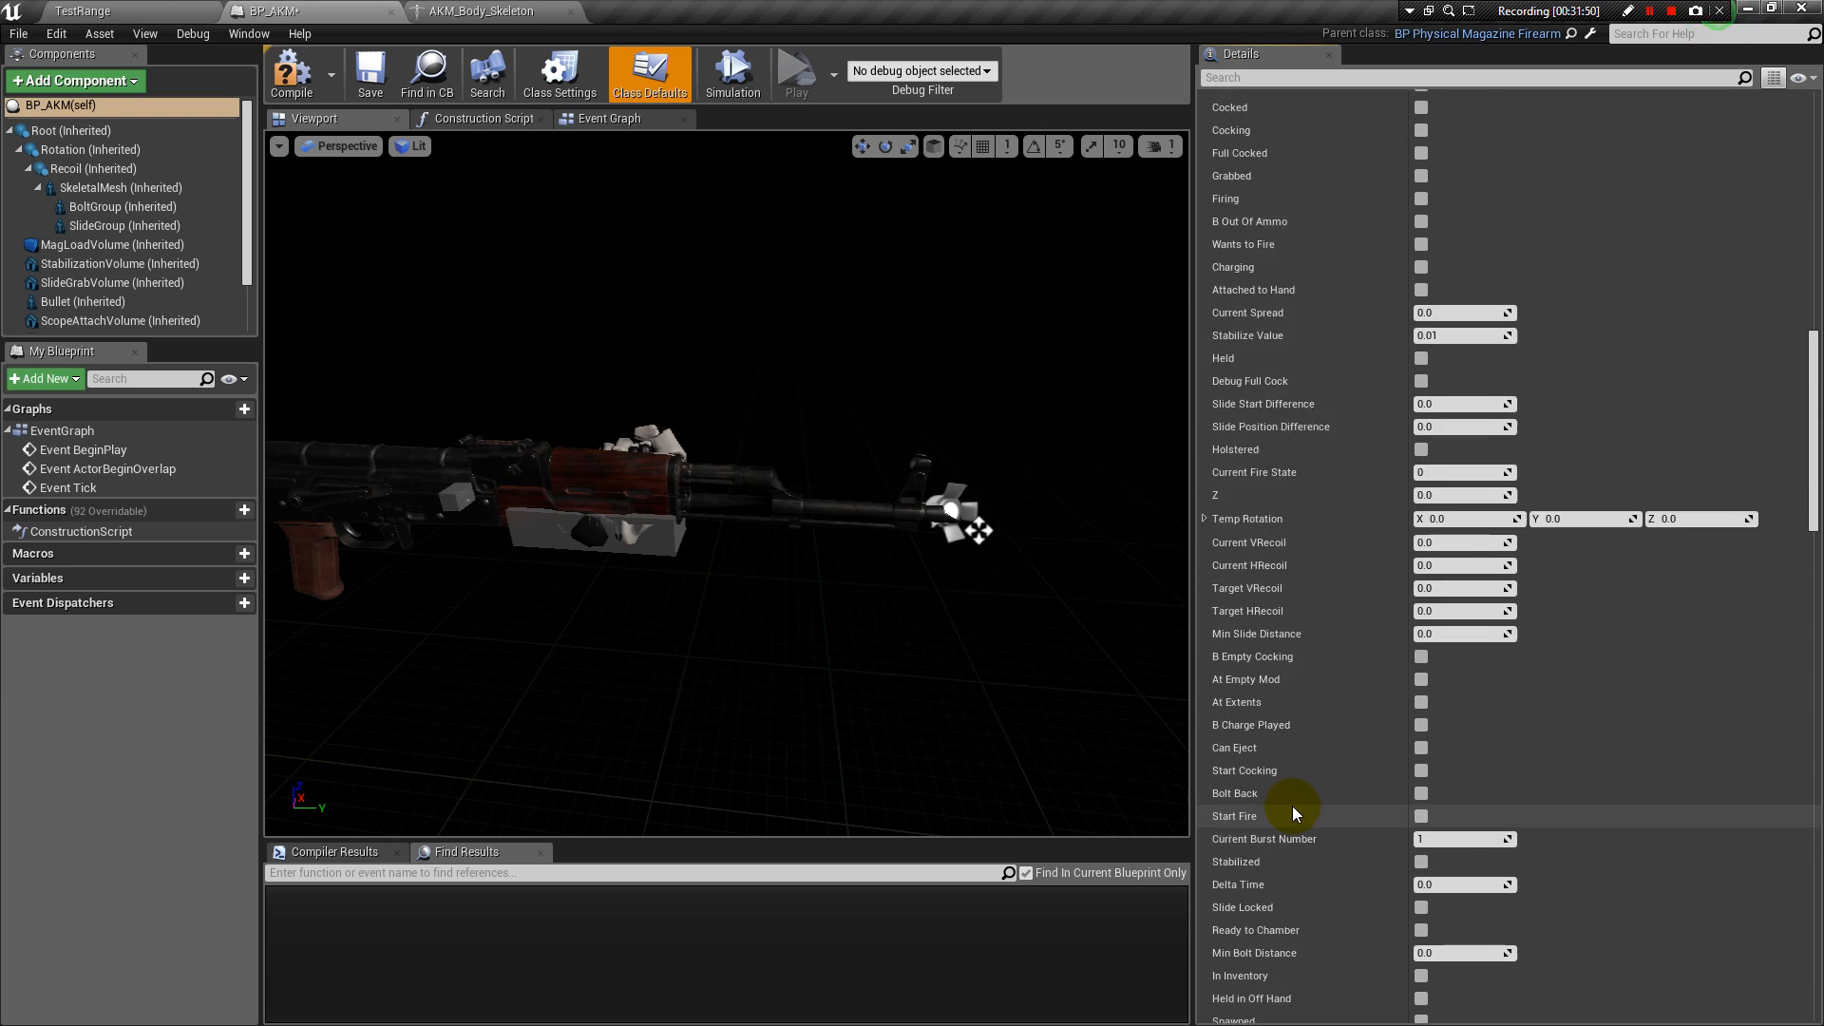
{"action": "left_click", "coordinate": [1204, 236]}
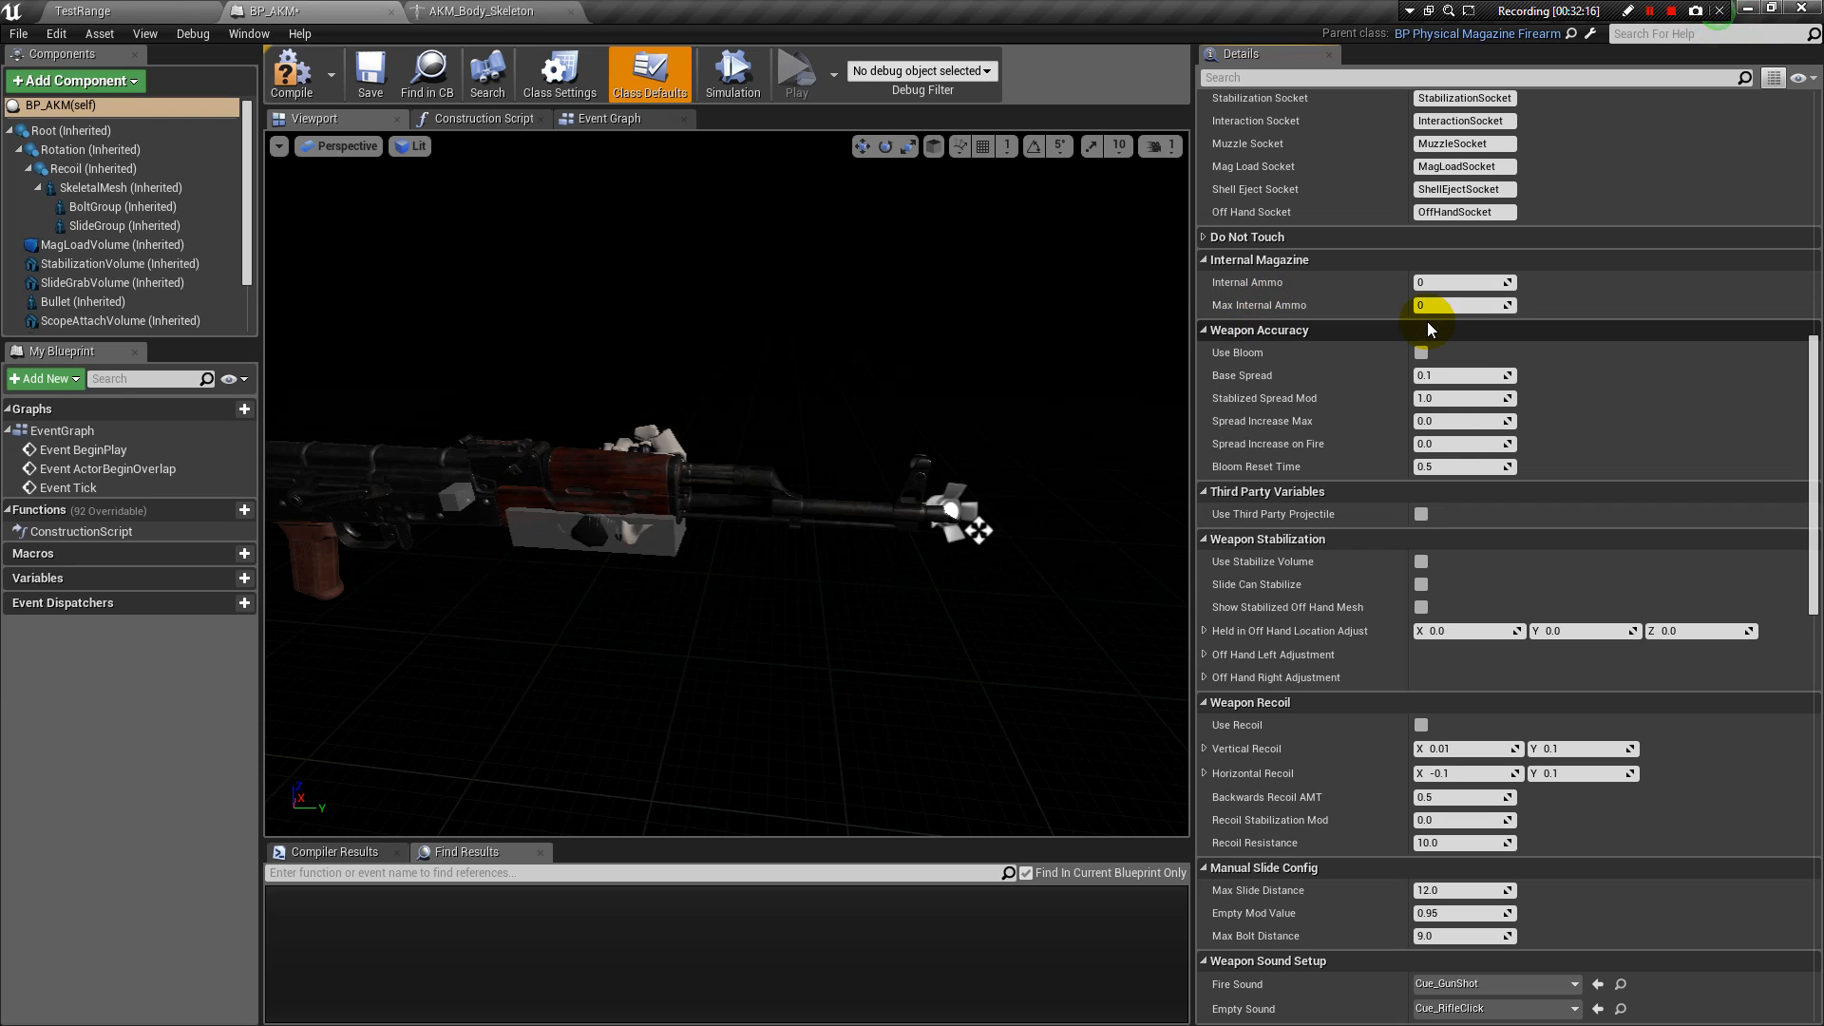
{"action": "left_click", "coordinate": [1203, 260]}
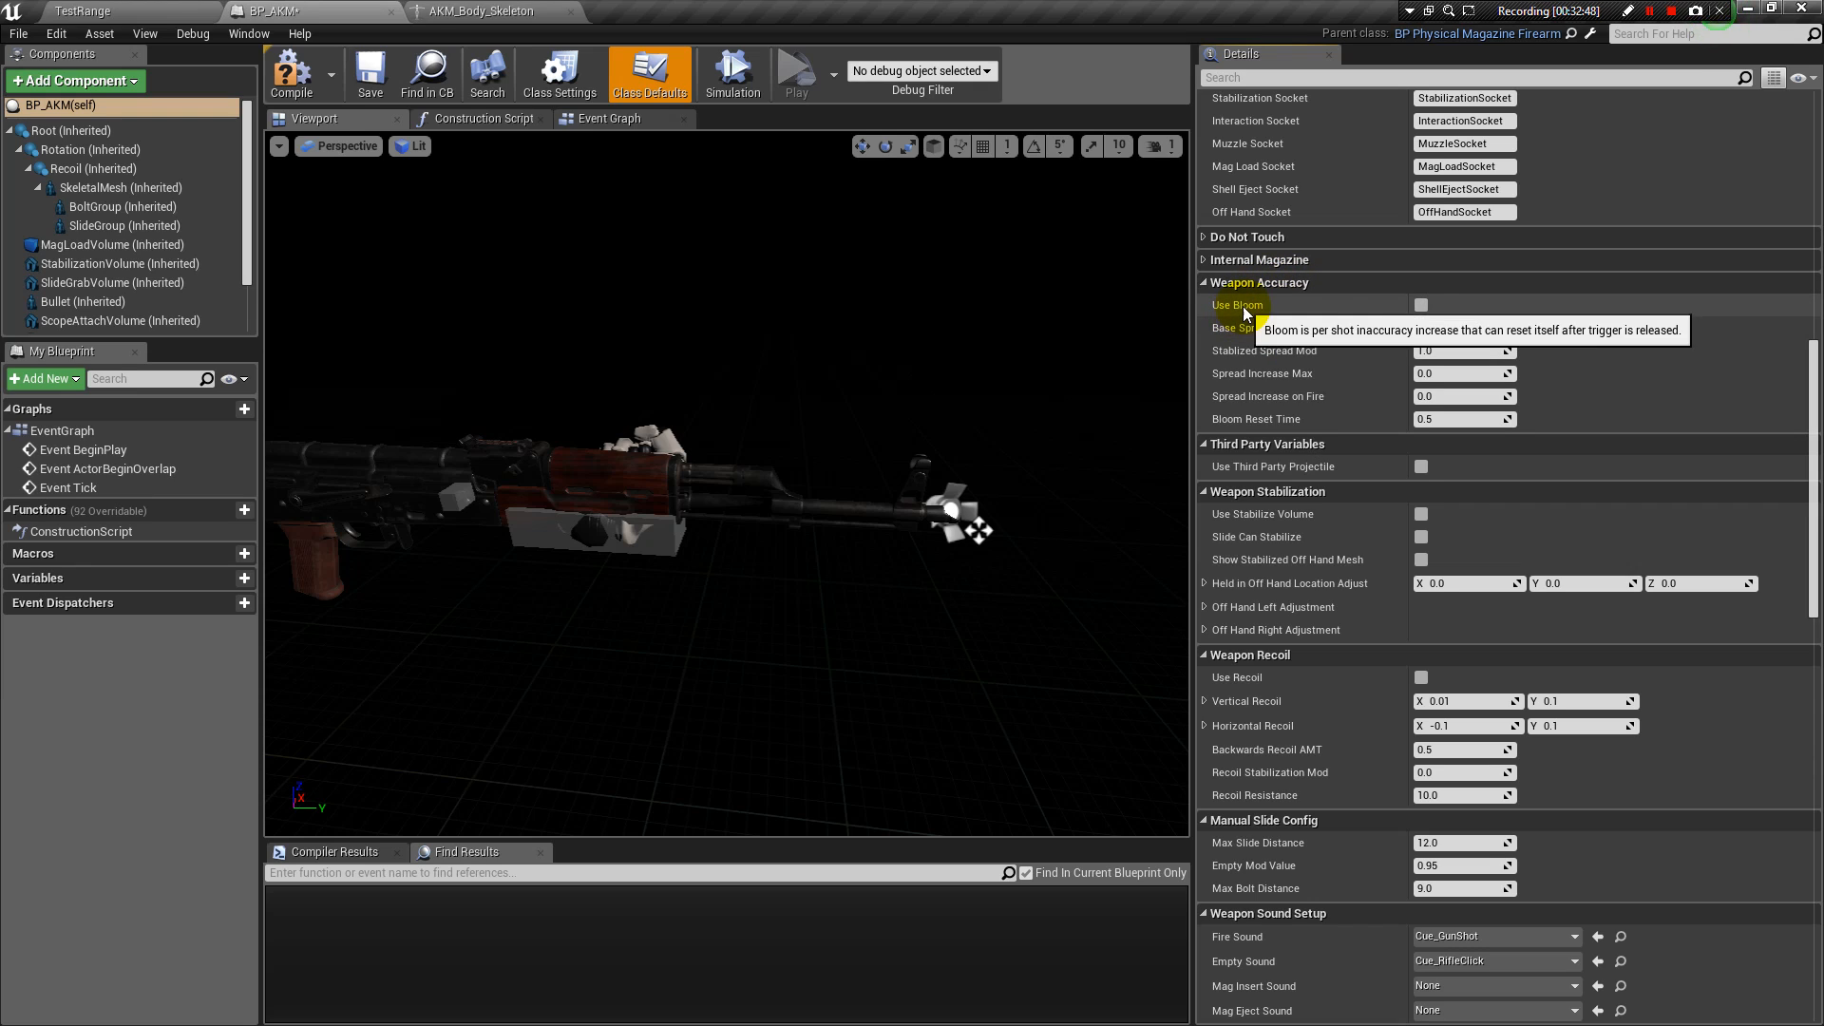
Enable Use Bloom under Weapon Accuracy and review the Base Spread and Stabilized Spread Mod settings.
{"action": "left_click", "coordinate": [1423, 305]}
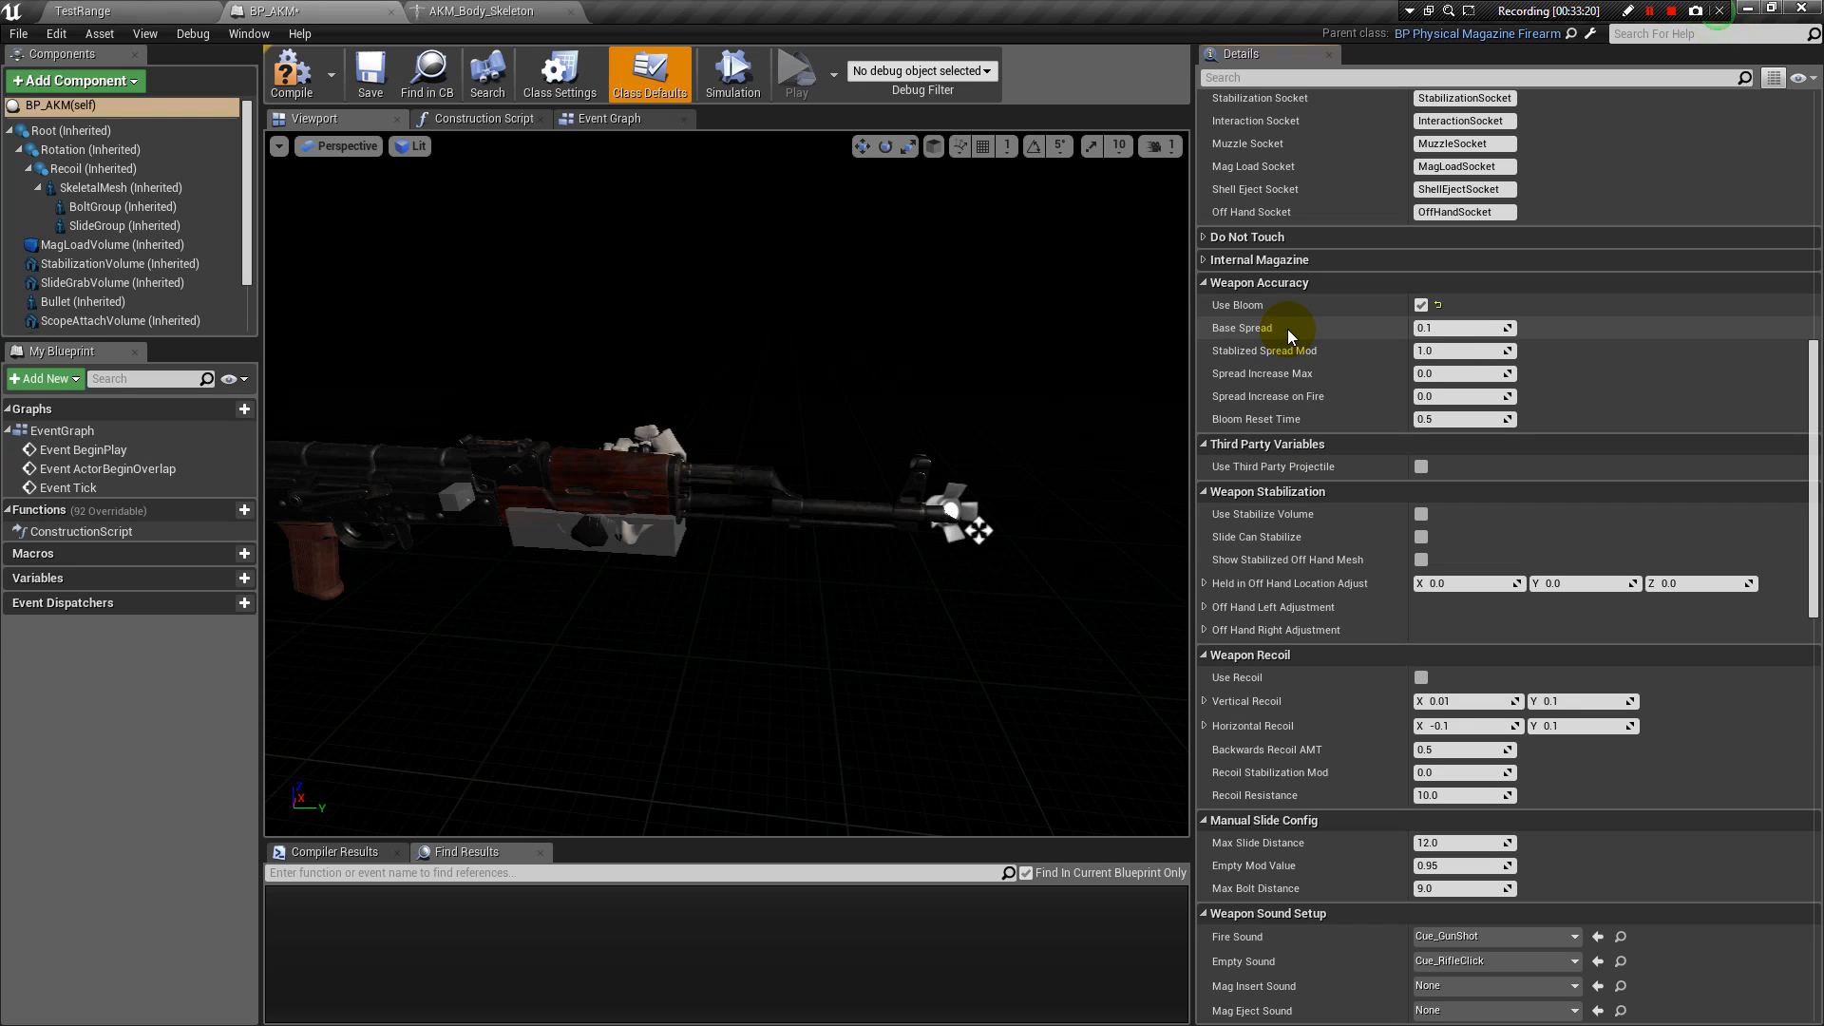
{"action": "left_click", "coordinate": [1441, 328]}
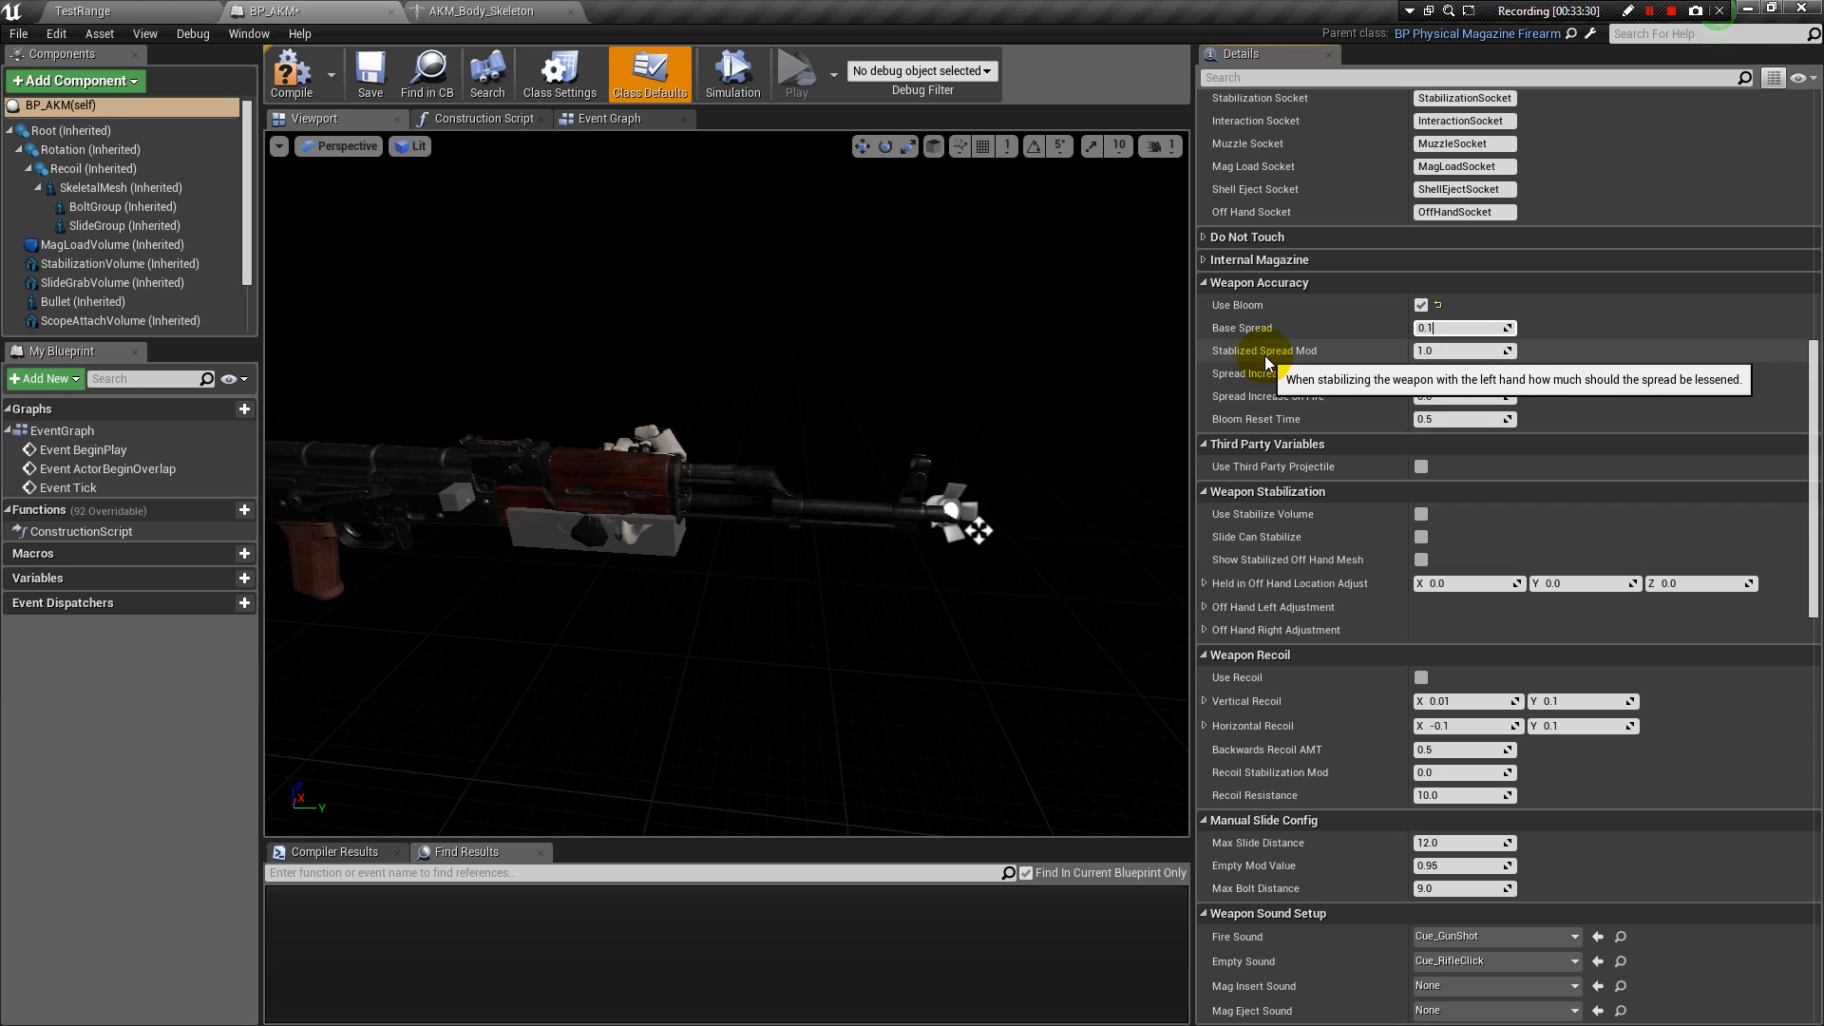
{"action": "left_click", "coordinate": [1463, 351]}
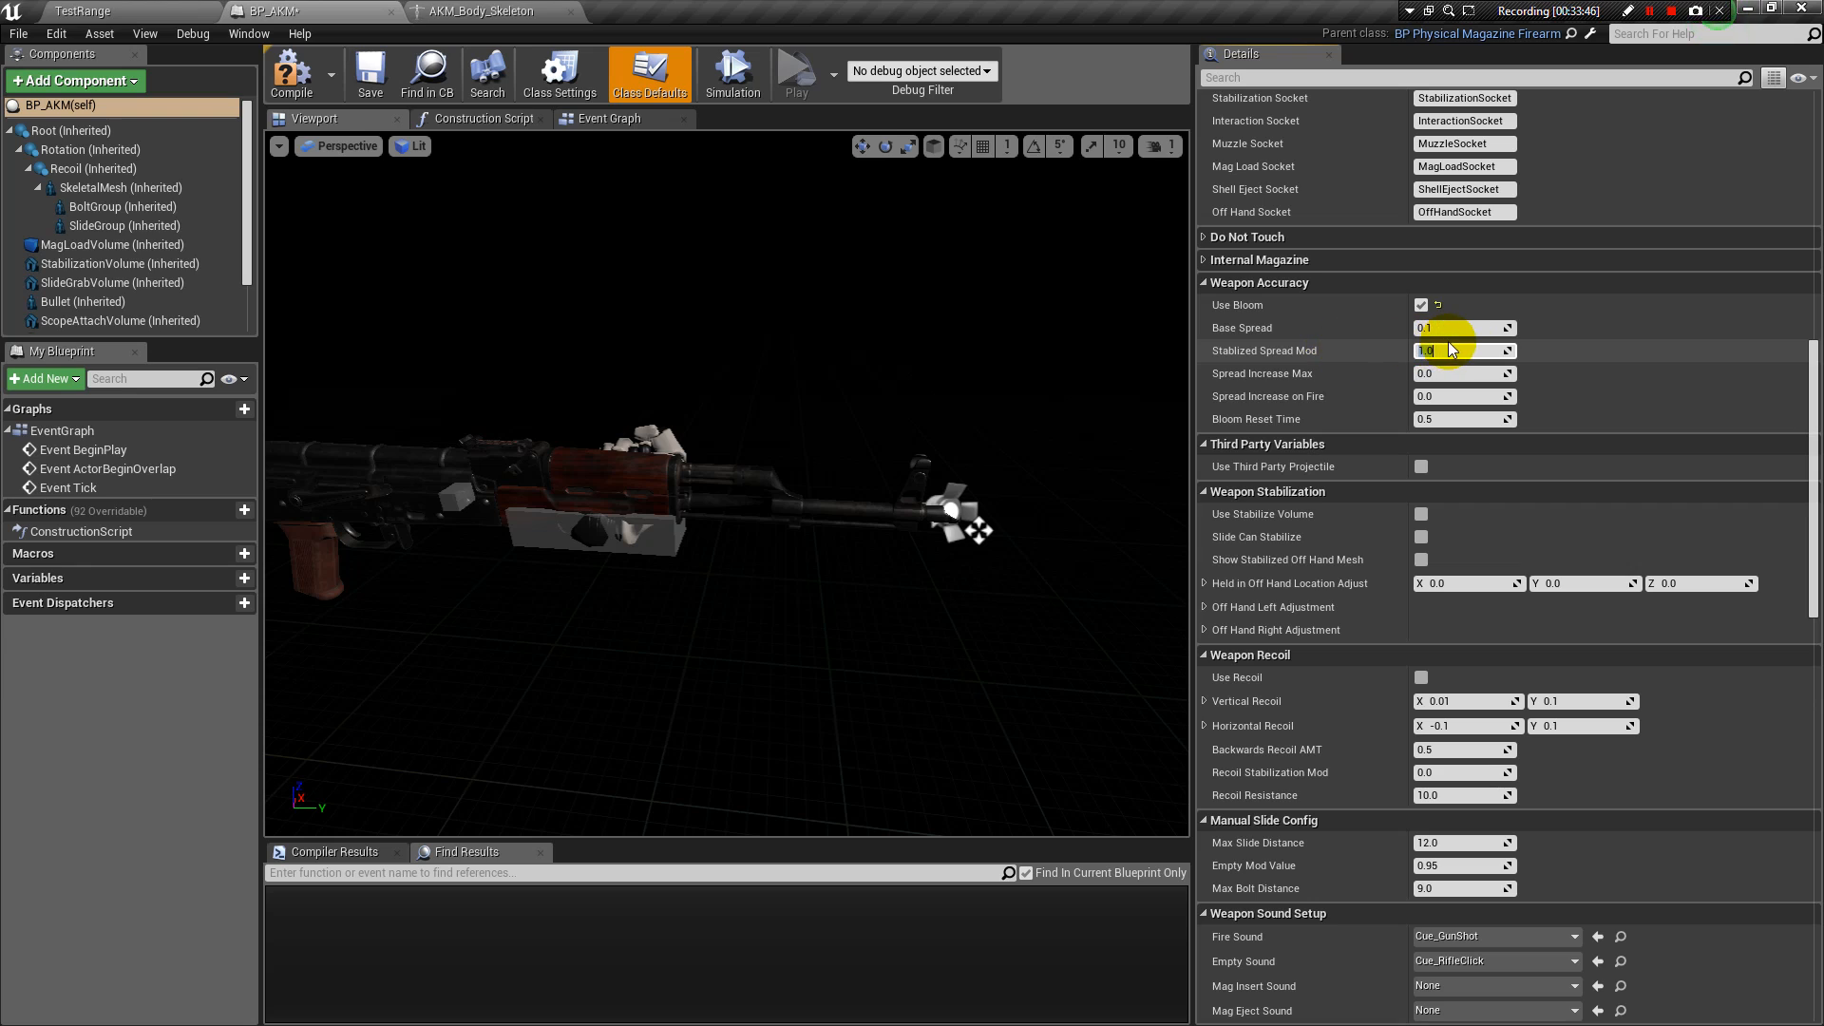
{"action": "left_click", "coordinate": [1325, 359]}
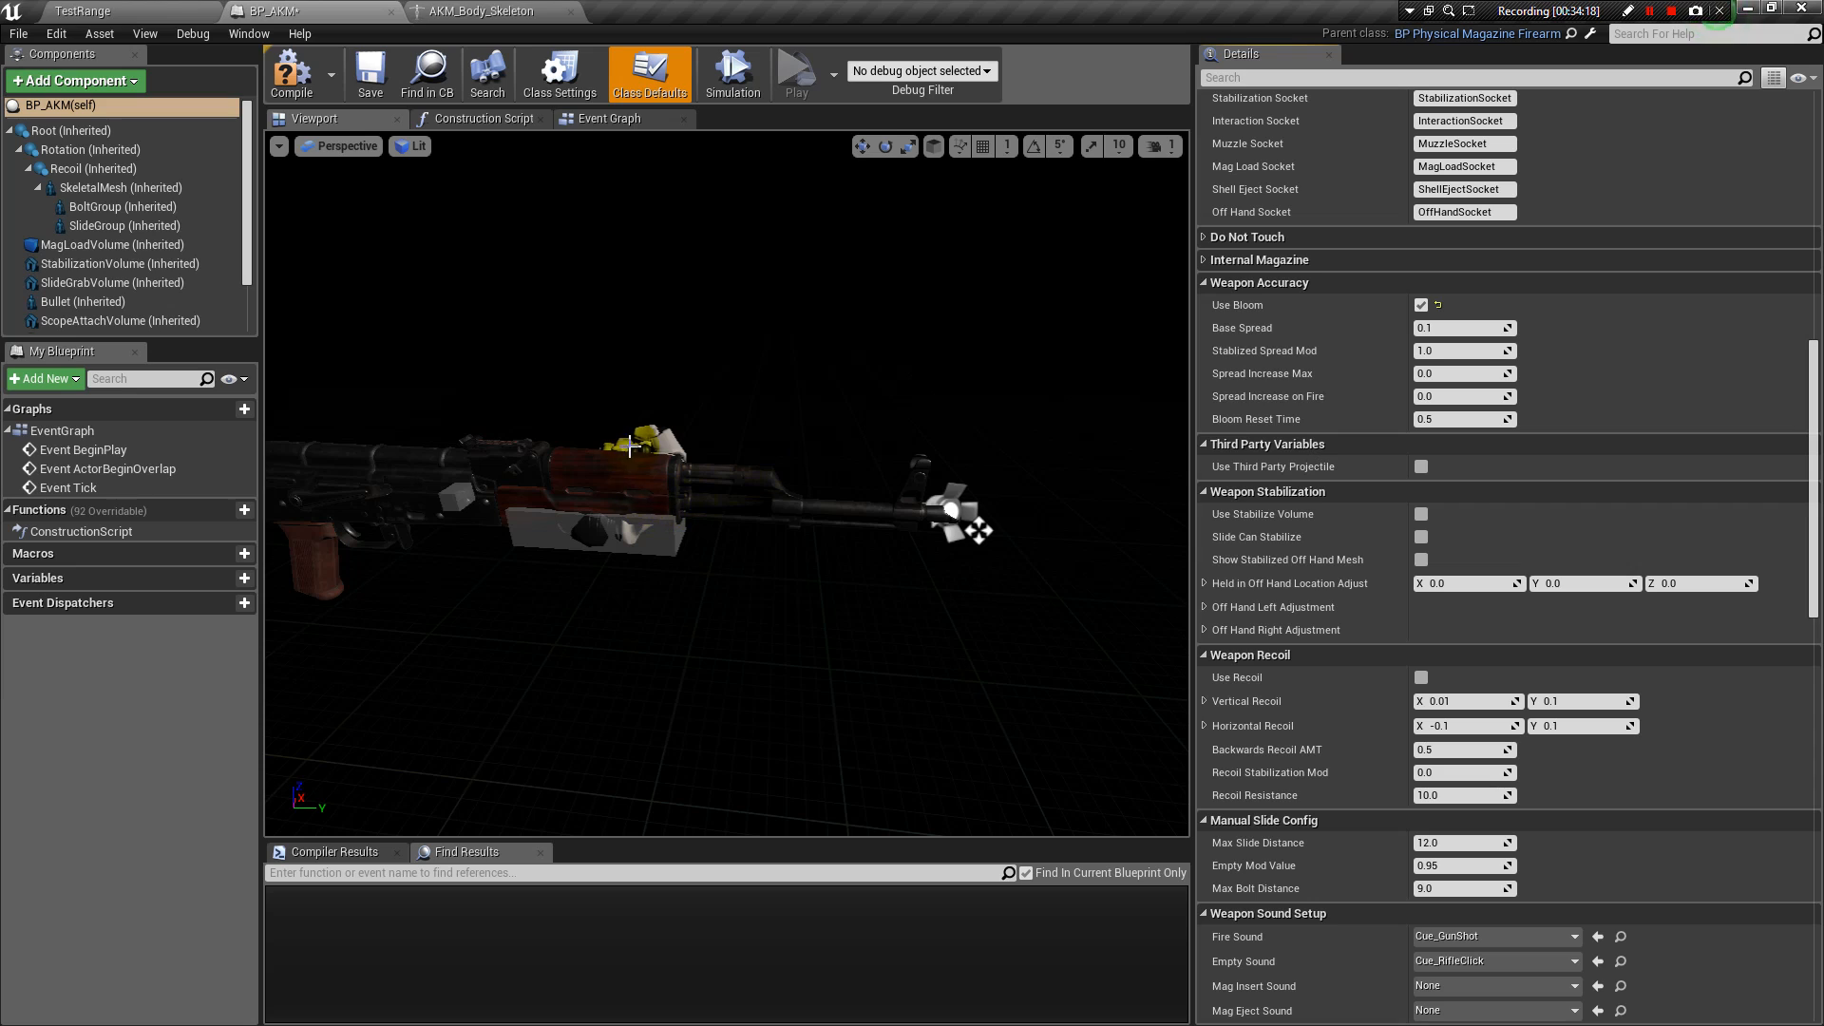
{"action": "mouse_move", "coordinate": [1317, 357]}
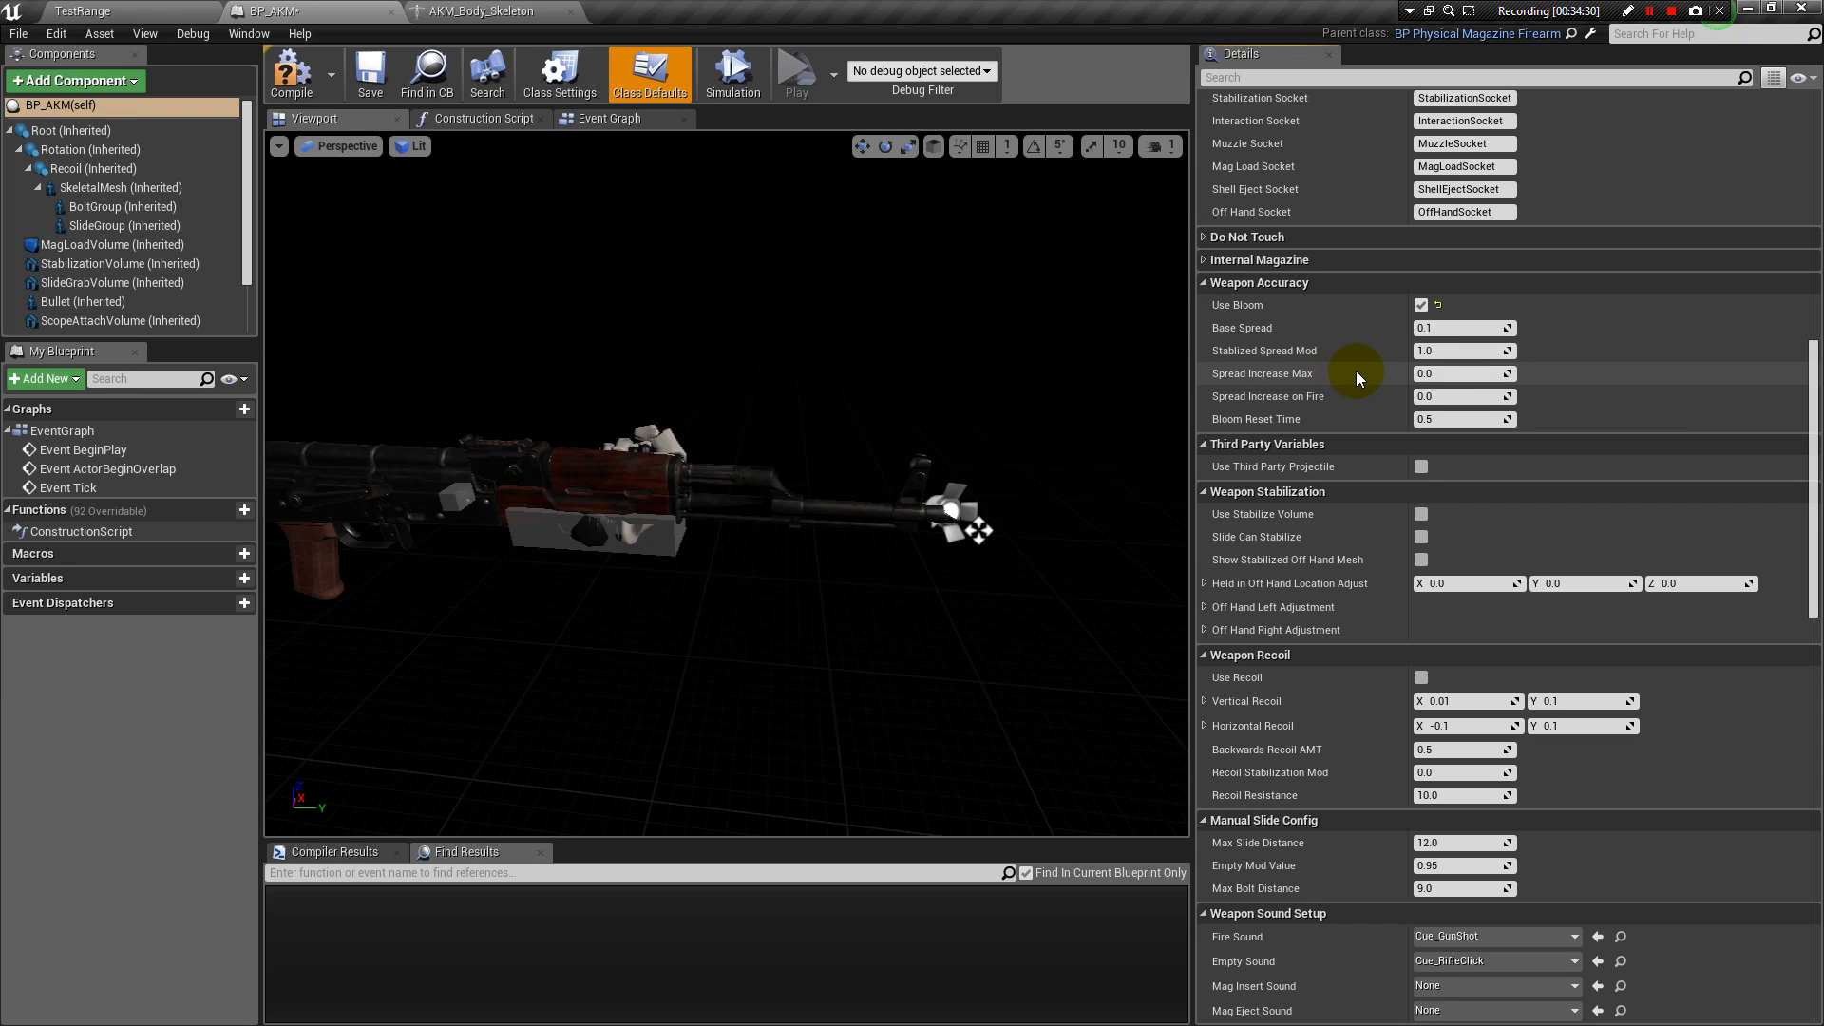
Try a Spread Increase on Fire of 0.2 with a Spread Increase Max of 1.
{"action": "left_click", "coordinate": [1437, 403]}
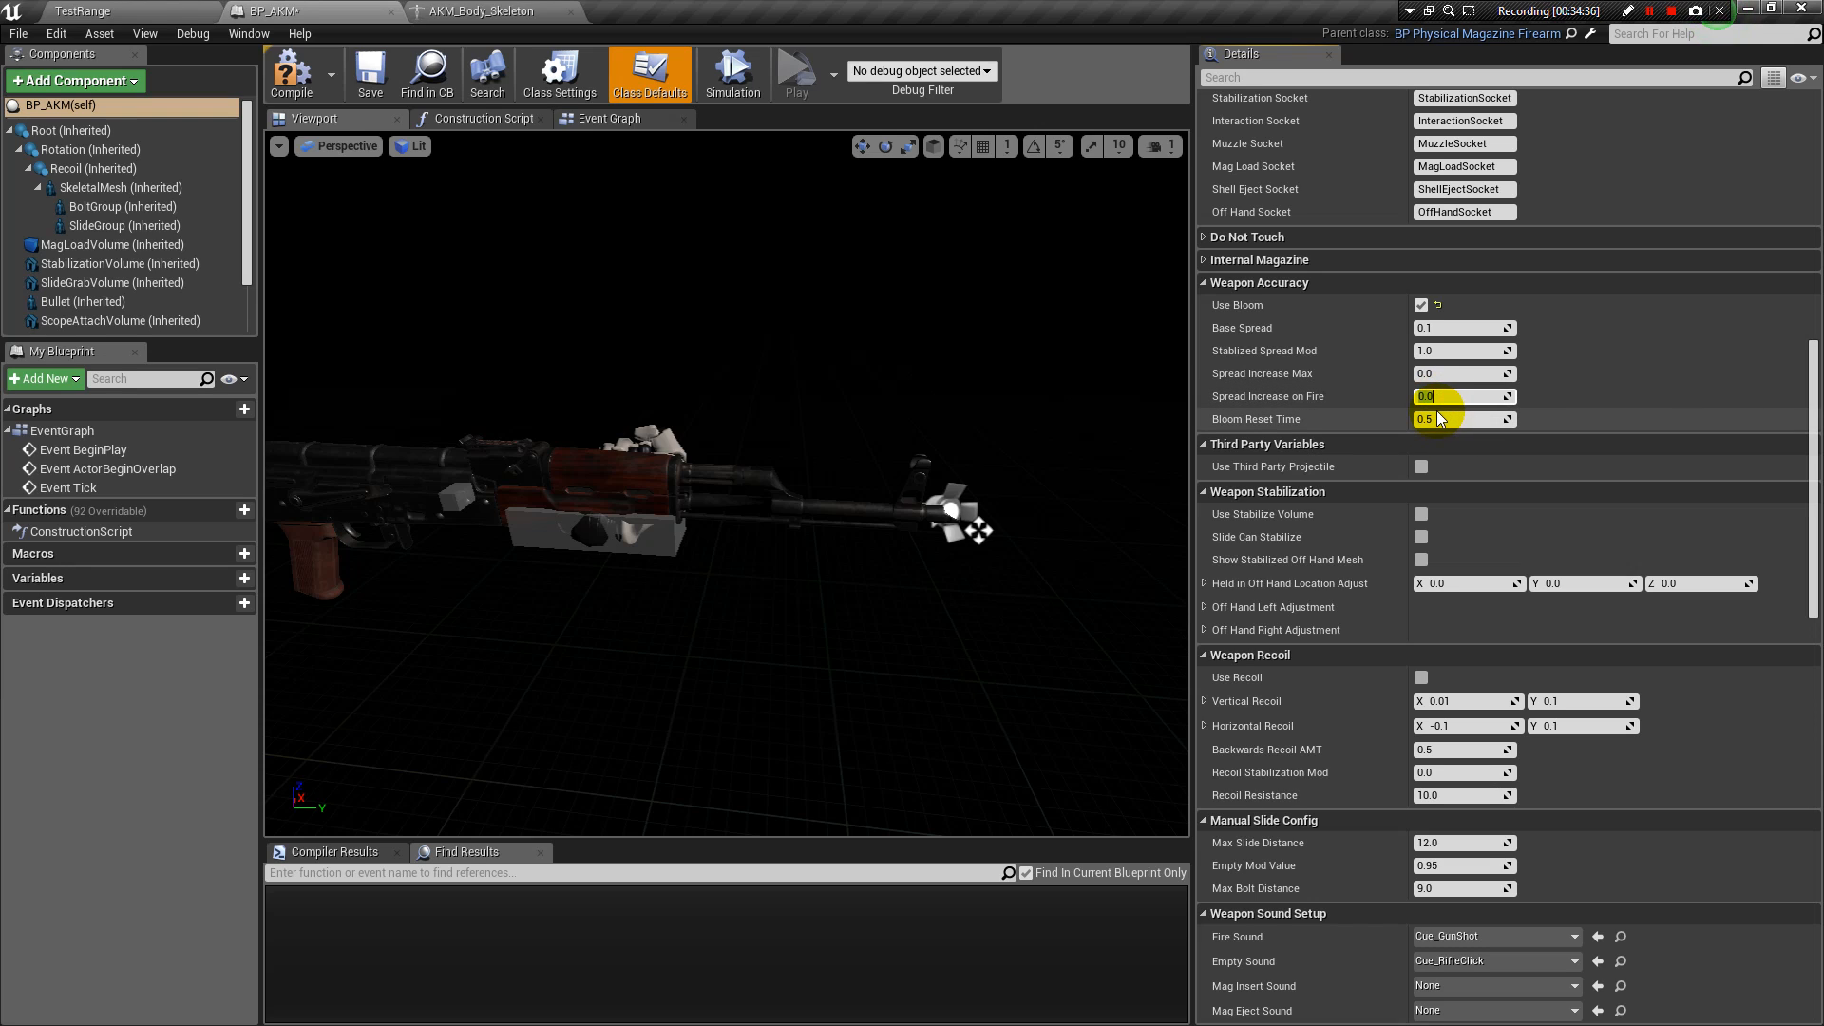
{"action": "key", "text": "BackSpace"}
{"action": "type", "text": ".2"}
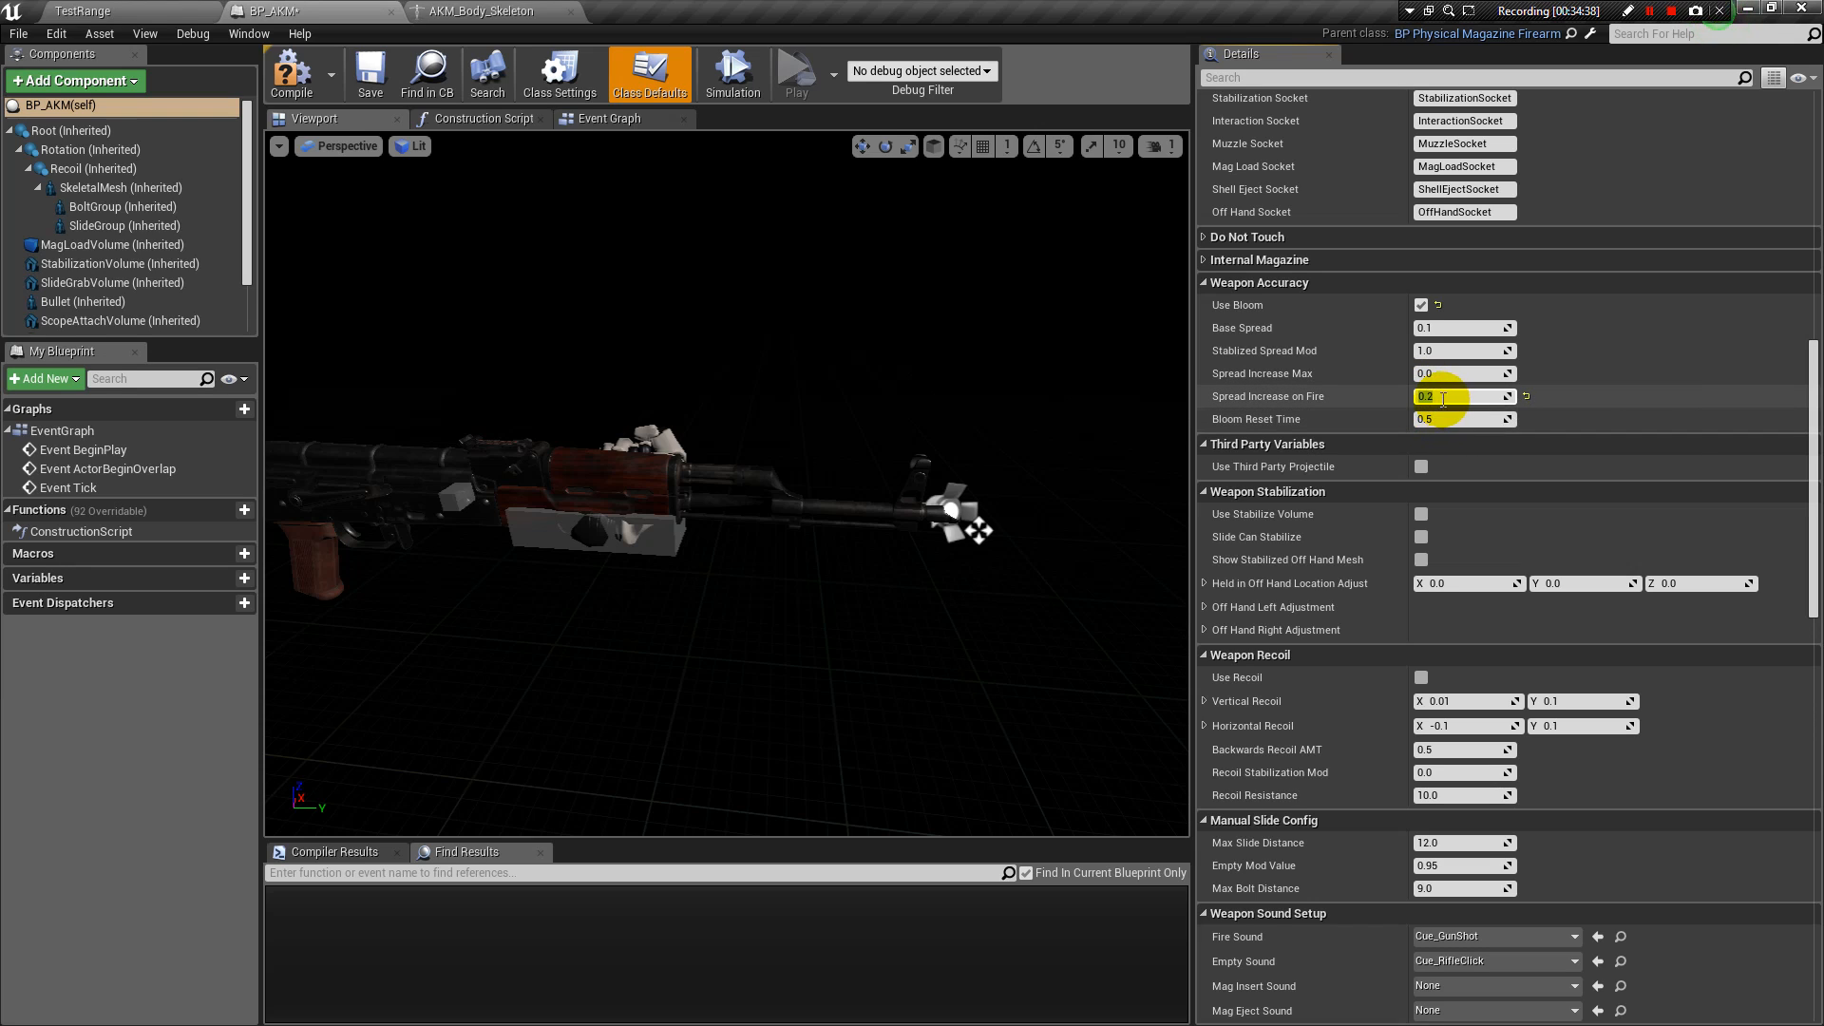
{"action": "left_click", "coordinate": [1437, 376]}
{"action": "type", "text": "1"}
{"action": "key", "text": "Return"}
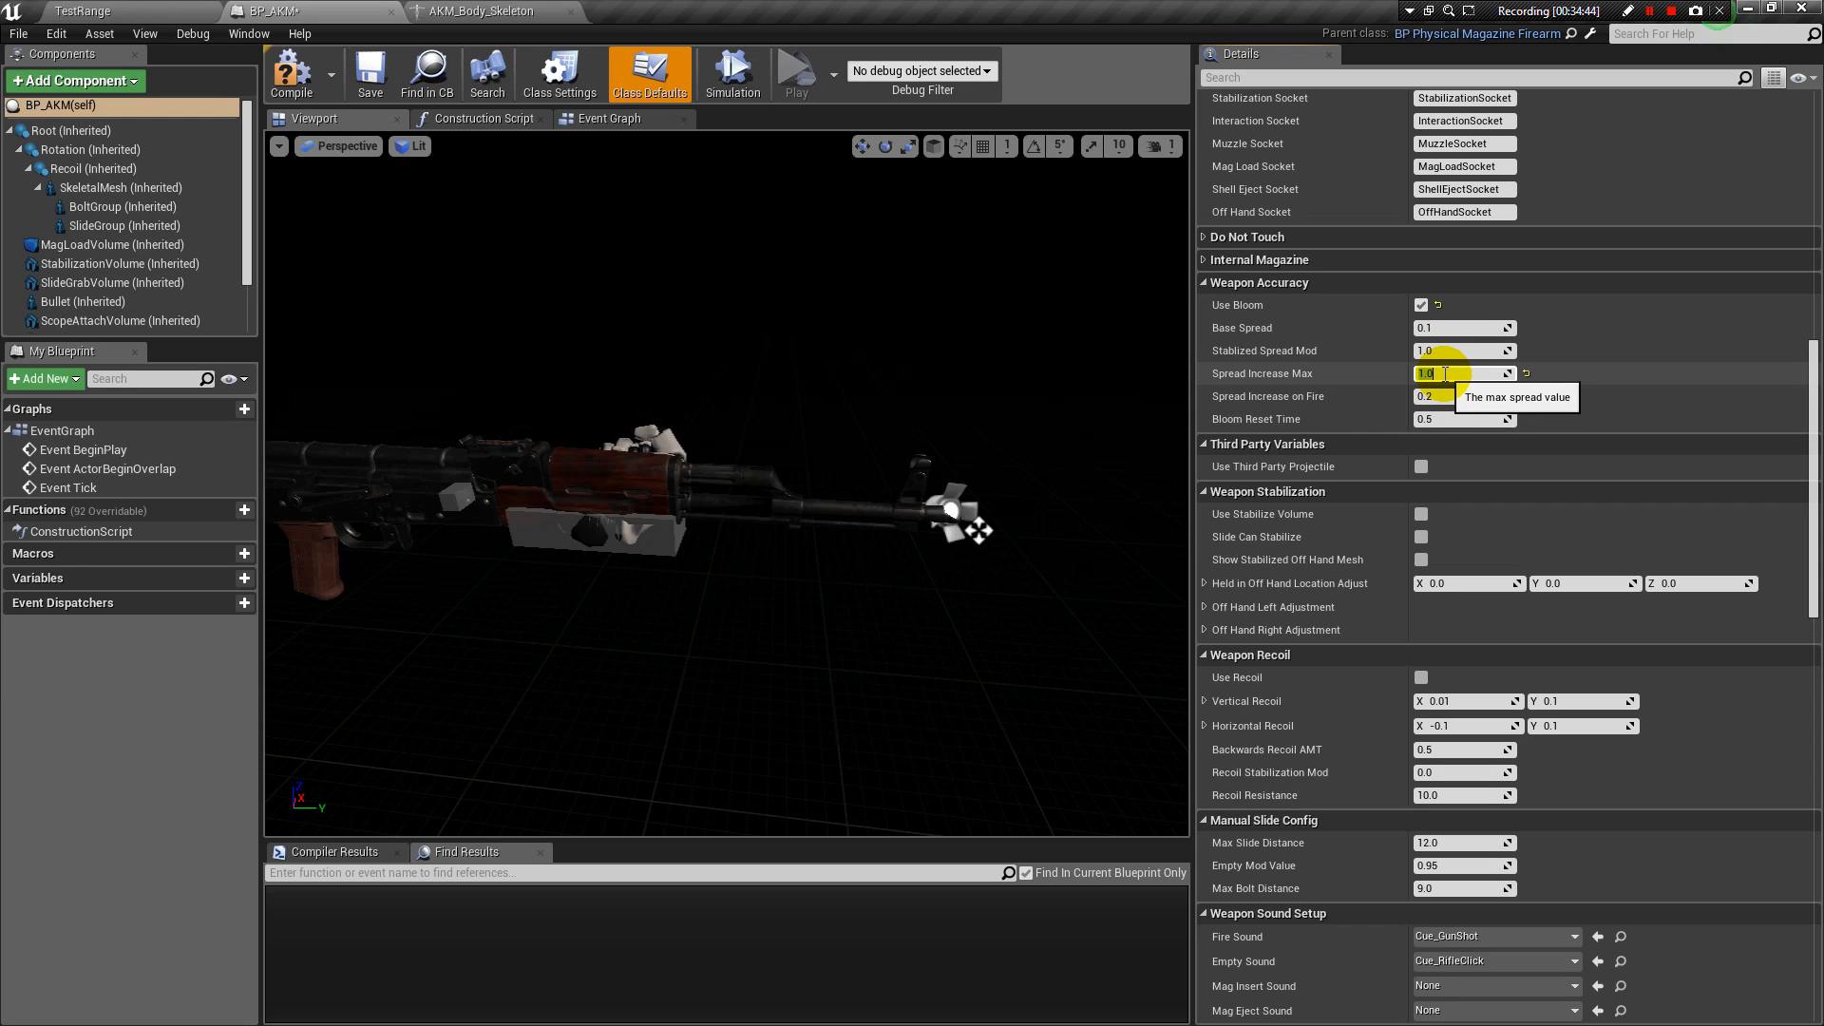
Set Spread Increase Max and Spread Increase on Fire back to 0, and review the Bloom Reset Time setting.
{"action": "left_click_drag", "start_coordinate": [1438, 378], "coordinate": [1398, 379]}
{"action": "type", "text": "0"}
{"action": "left_click", "coordinate": [1463, 399]}
{"action": "type", "text": "0"}
{"action": "key", "text": "Return"}
{"action": "left_click", "coordinate": [1442, 422]}
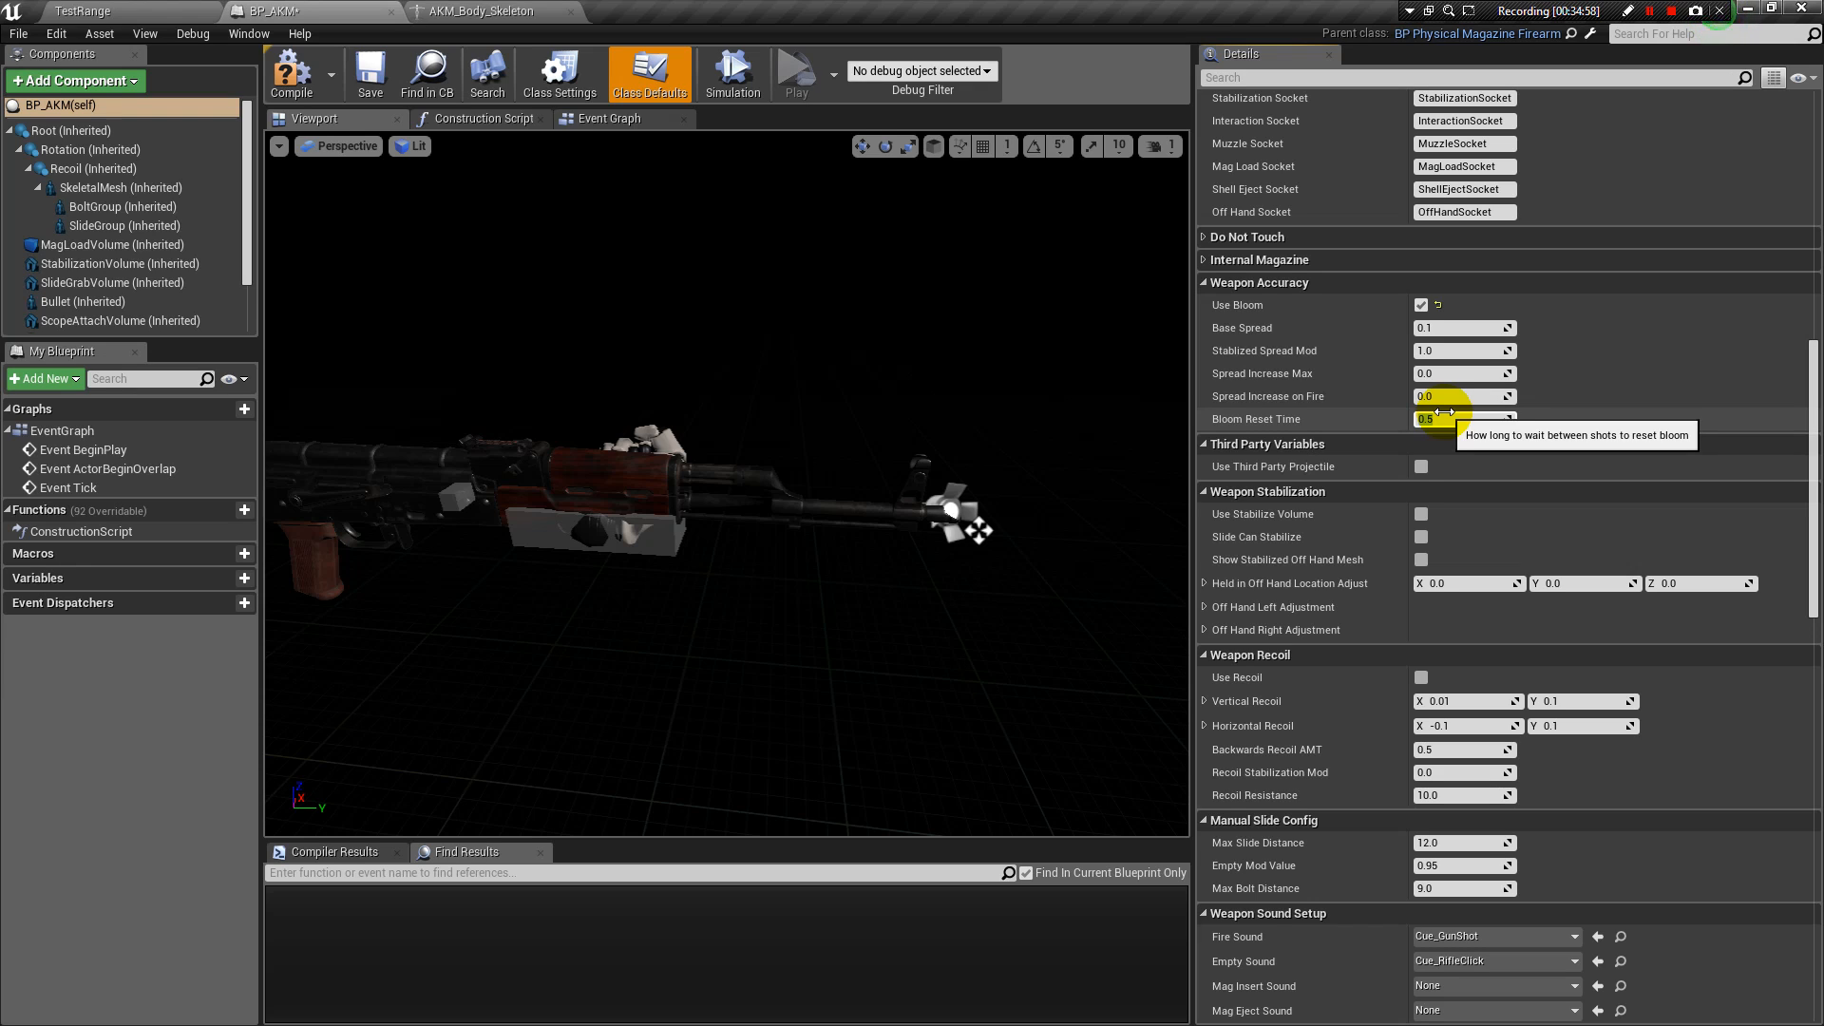
{"action": "scroll", "coordinate": [1392, 390], "scroll_direction": "down", "scroll_amount": 1}
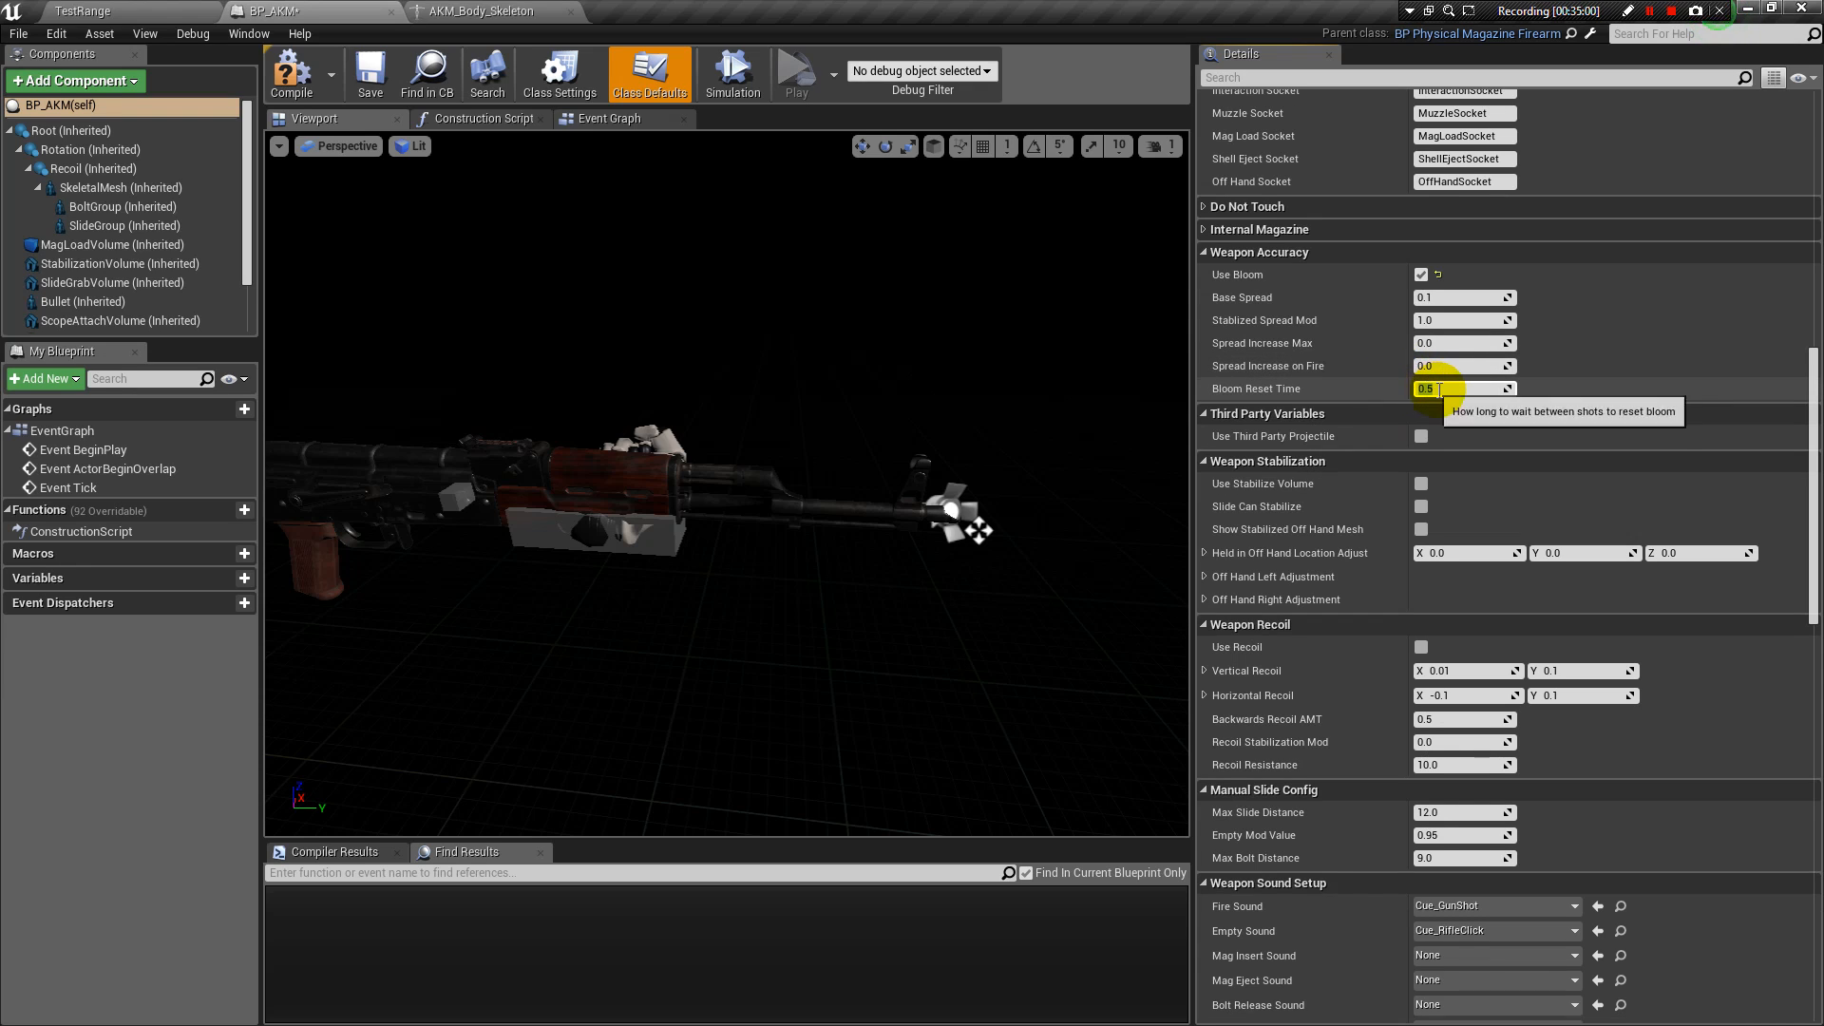
{"action": "left_click", "coordinate": [1438, 389]}
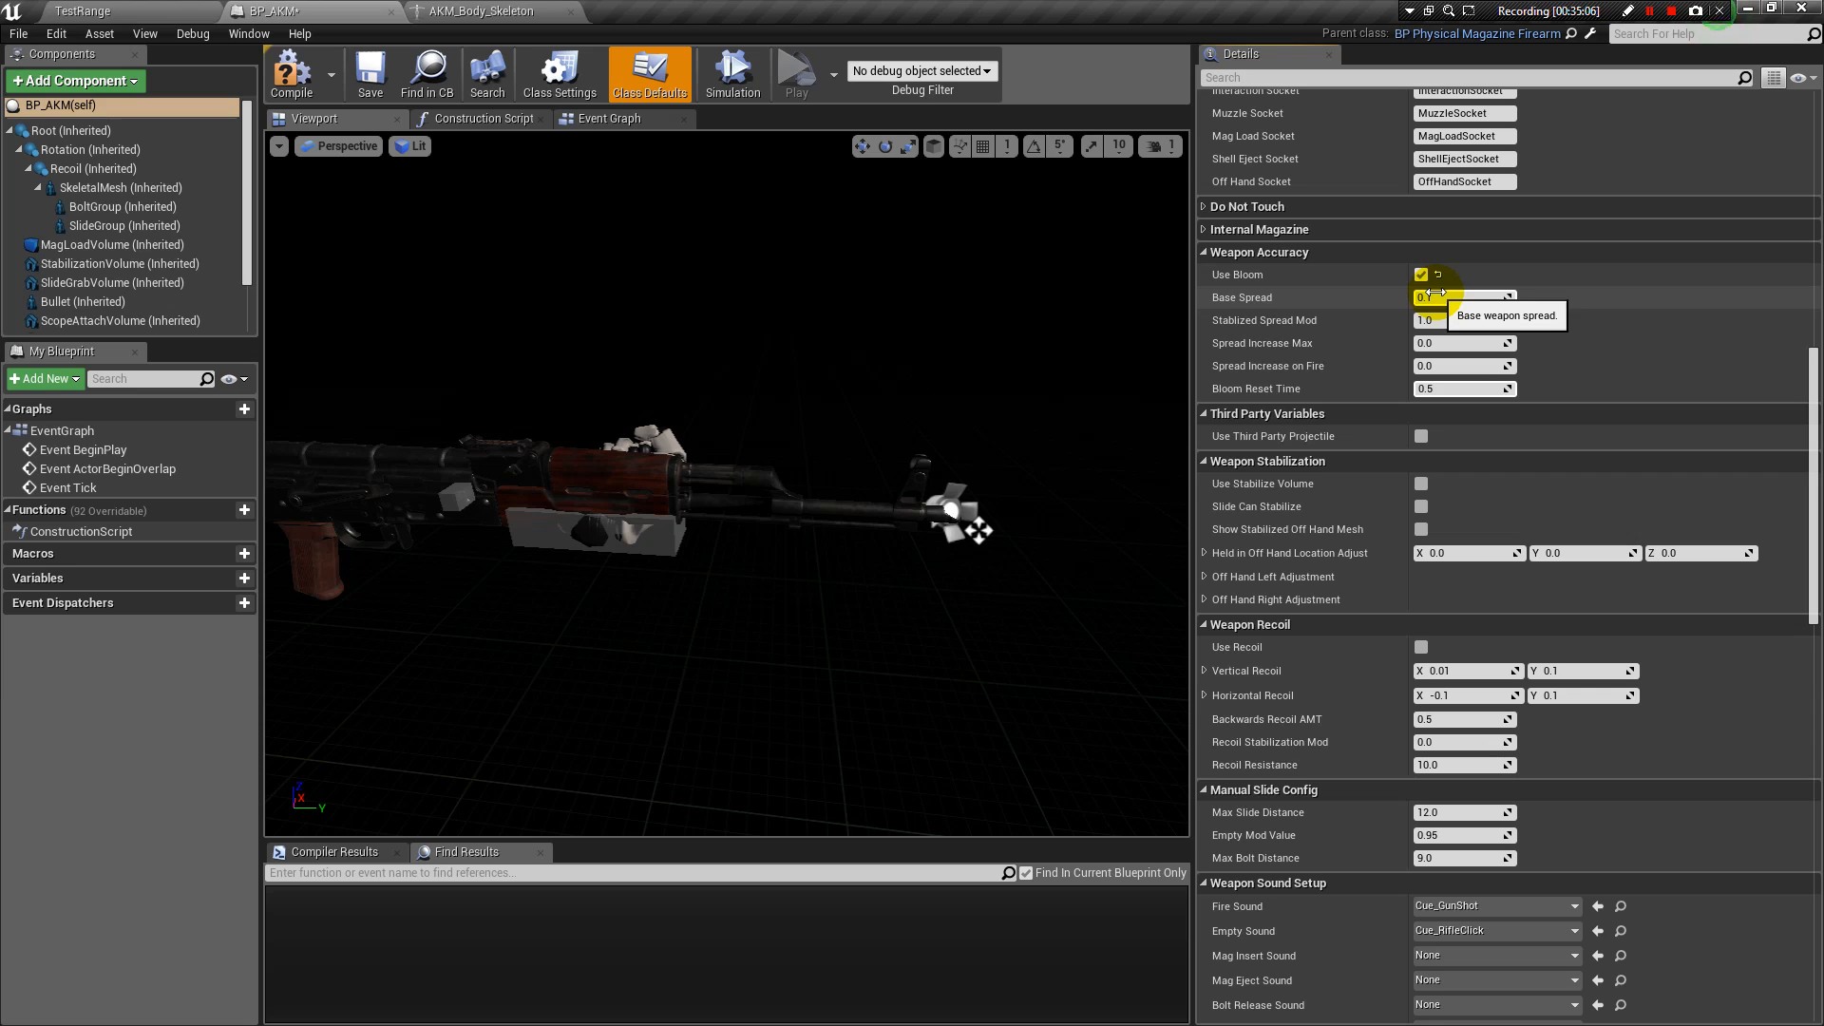
{"action": "left_click", "coordinate": [1292, 293]}
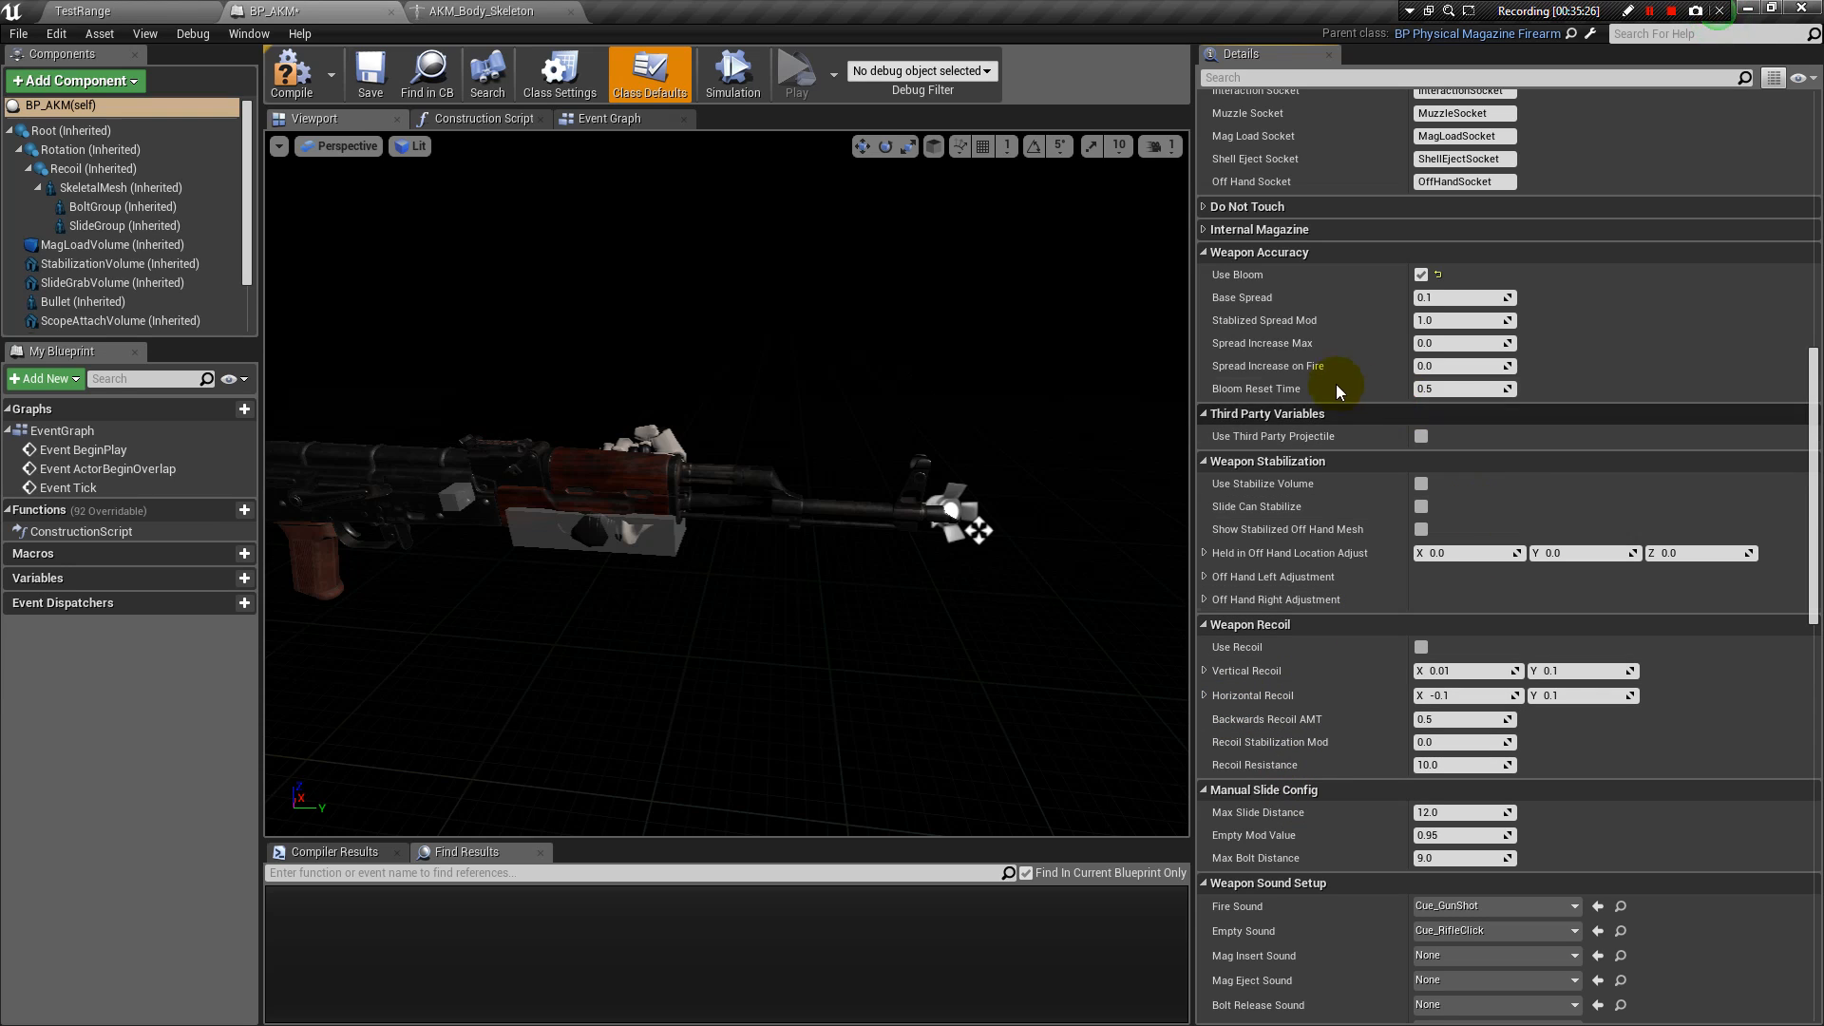
Enable Use Third Party Projectile under Third Party Variables.
{"action": "mouse_move", "coordinate": [1311, 444]}
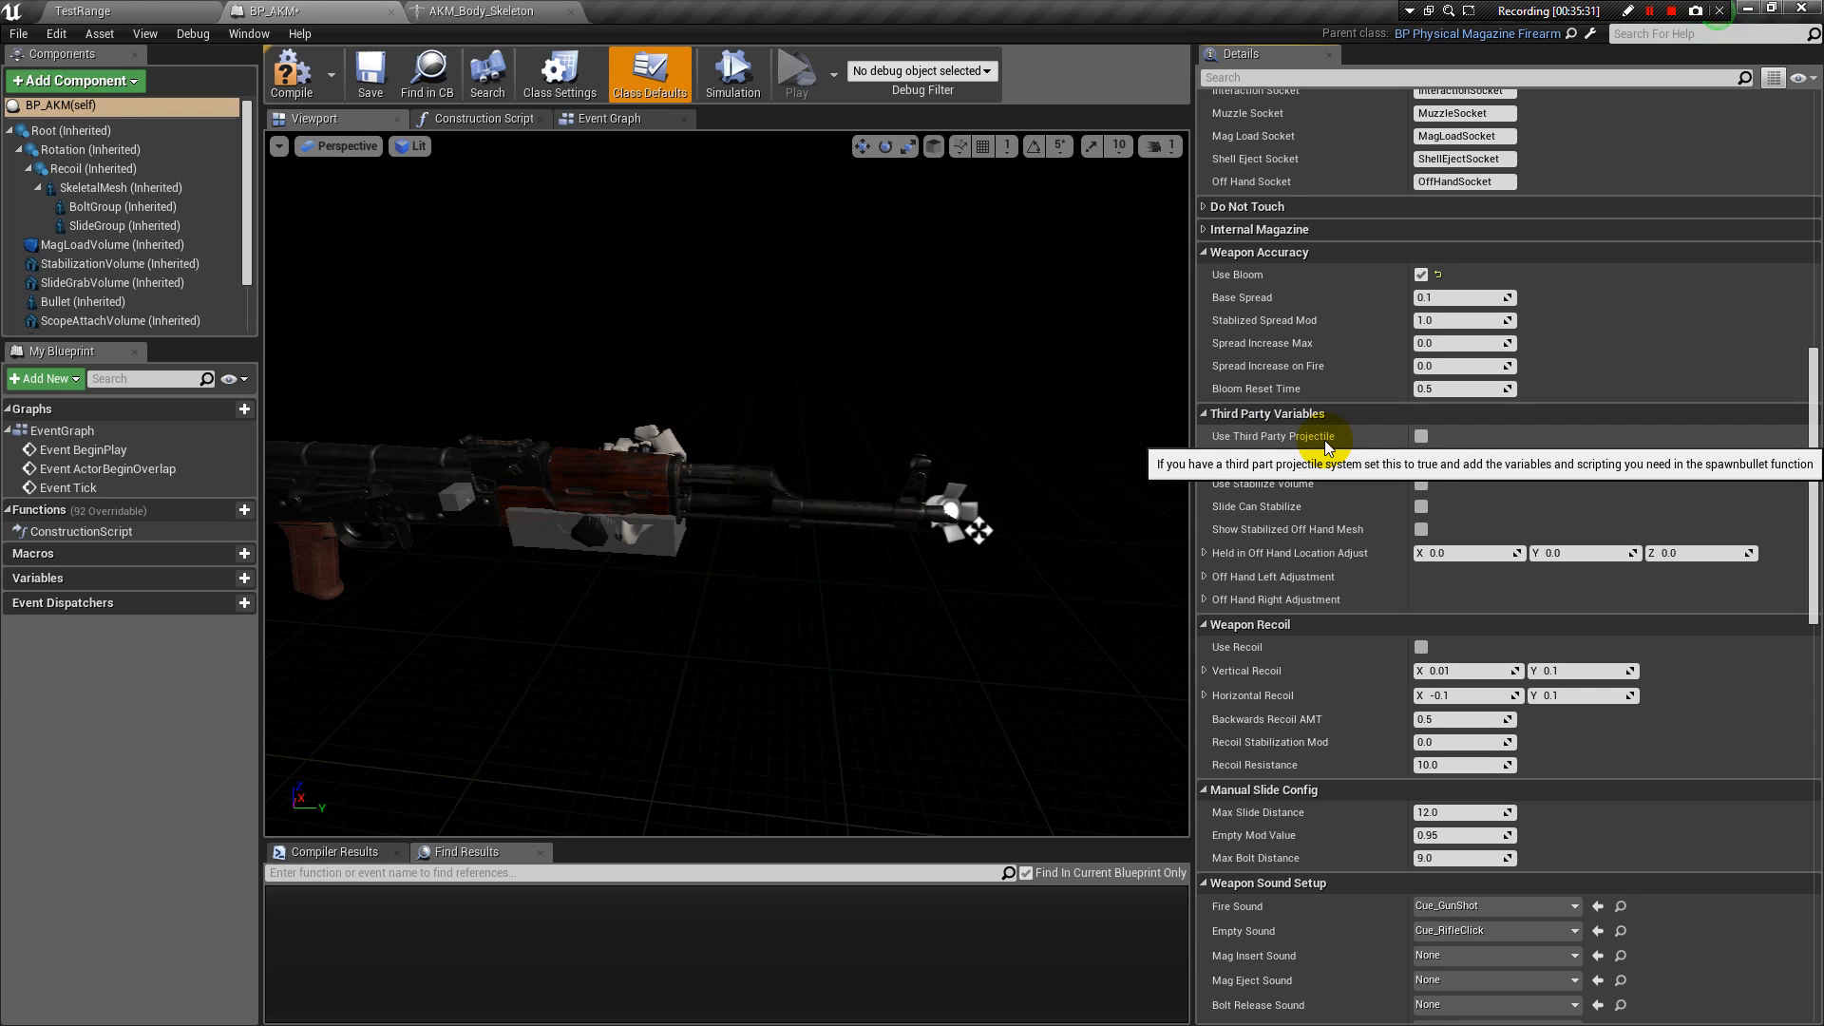
{"action": "left_click", "coordinate": [1423, 437]}
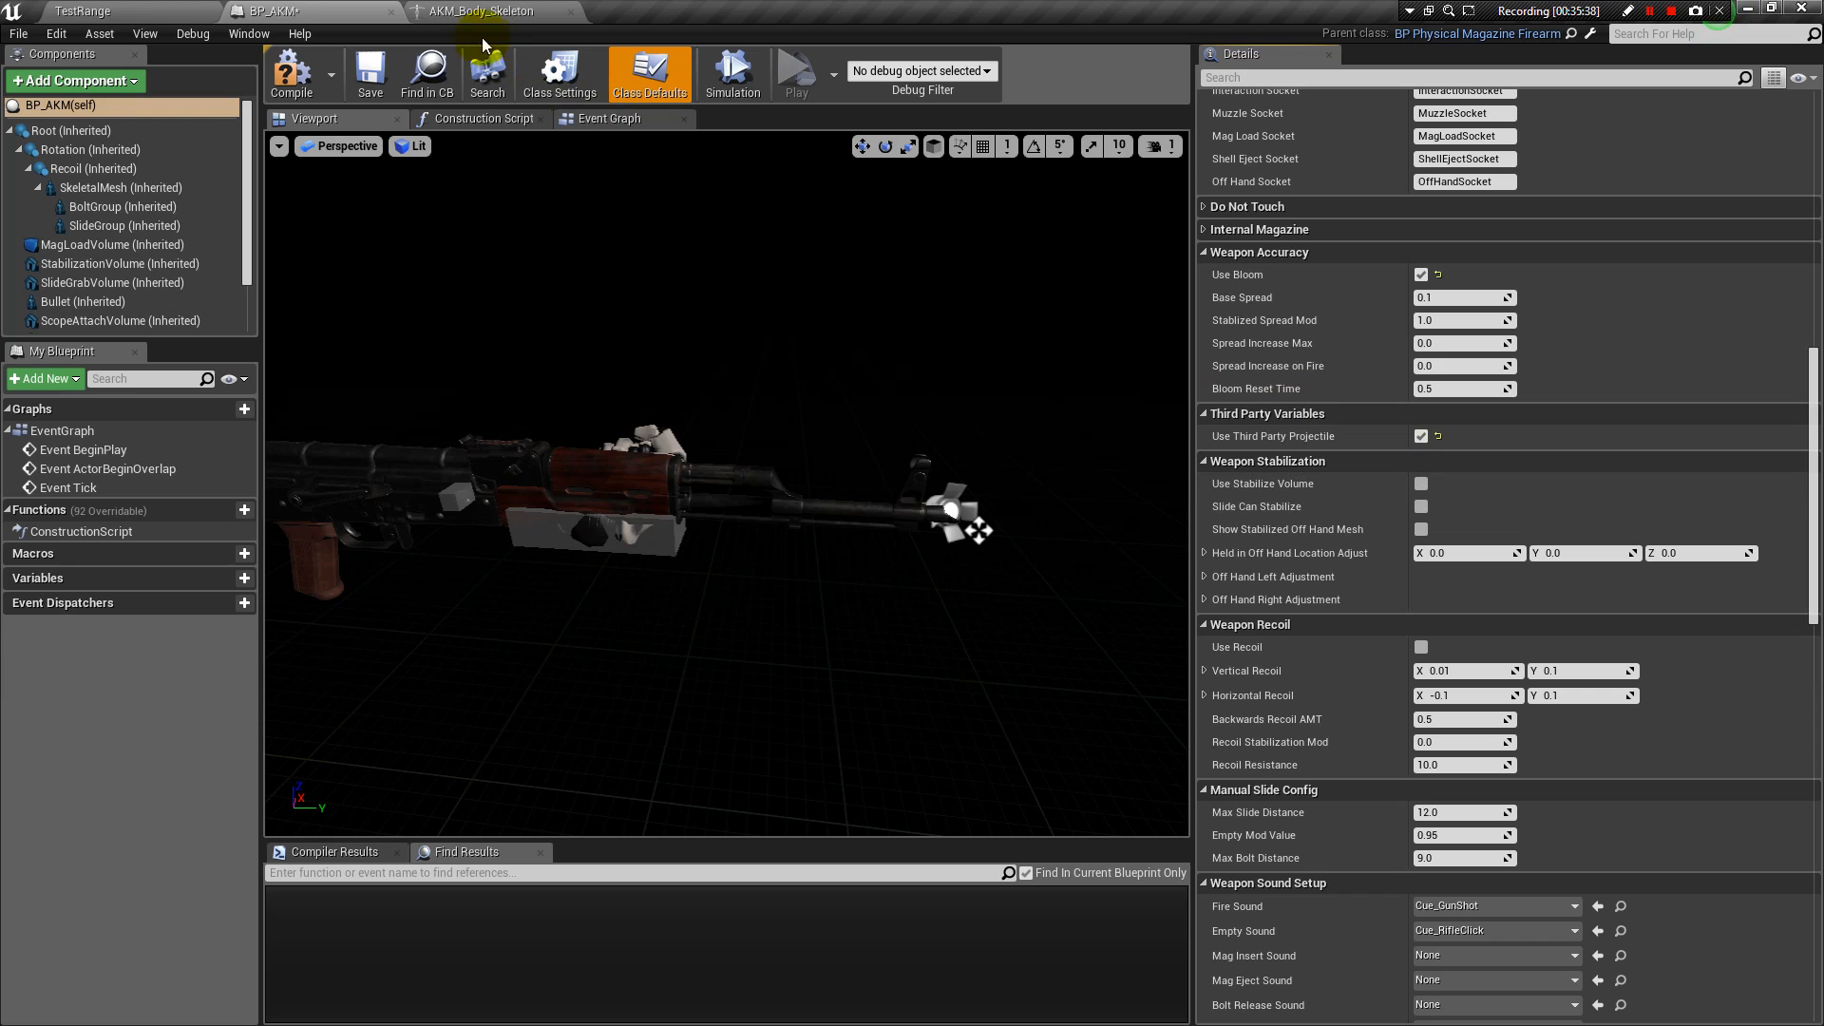
Open BP_PhysicalMagazineFirearm from the WeaponMaster Blueprints/Basic folder and display its SpawnBullet function graph.
{"action": "left_click", "coordinate": [123, 5]}
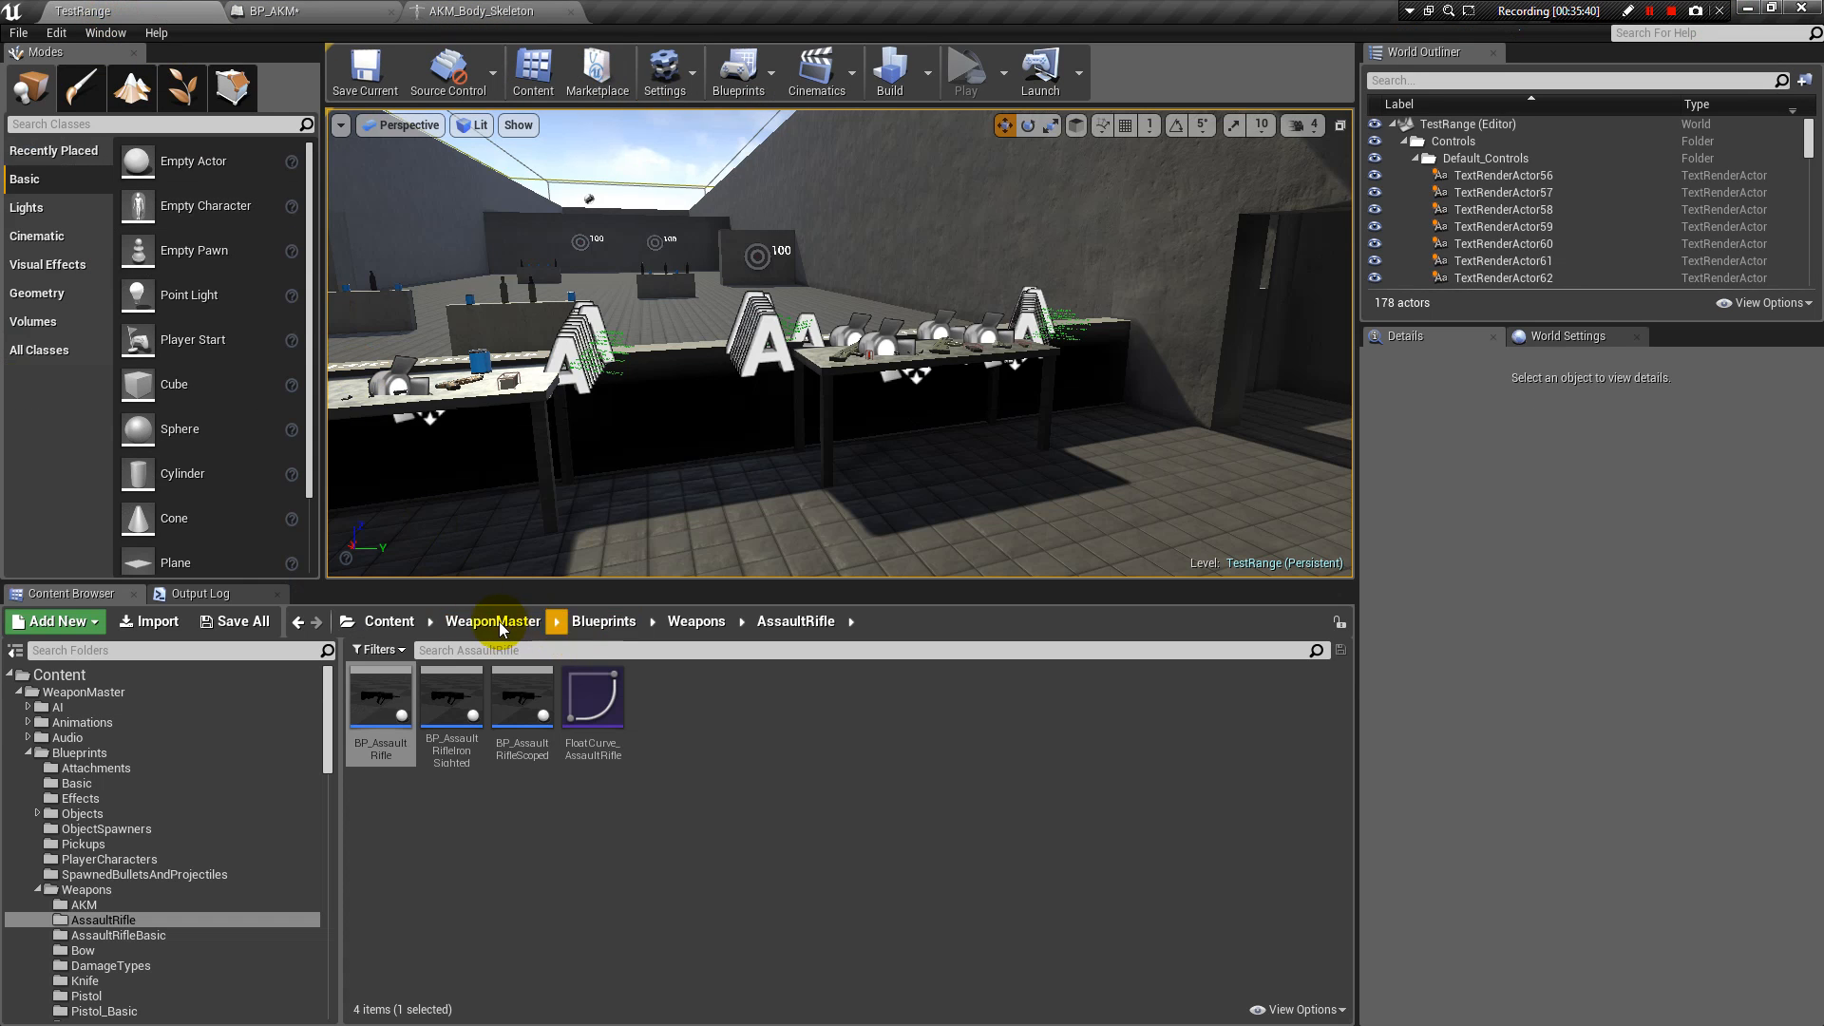
{"action": "left_click", "coordinate": [602, 623]}
{"action": "double_click", "coordinate": [460, 736]}
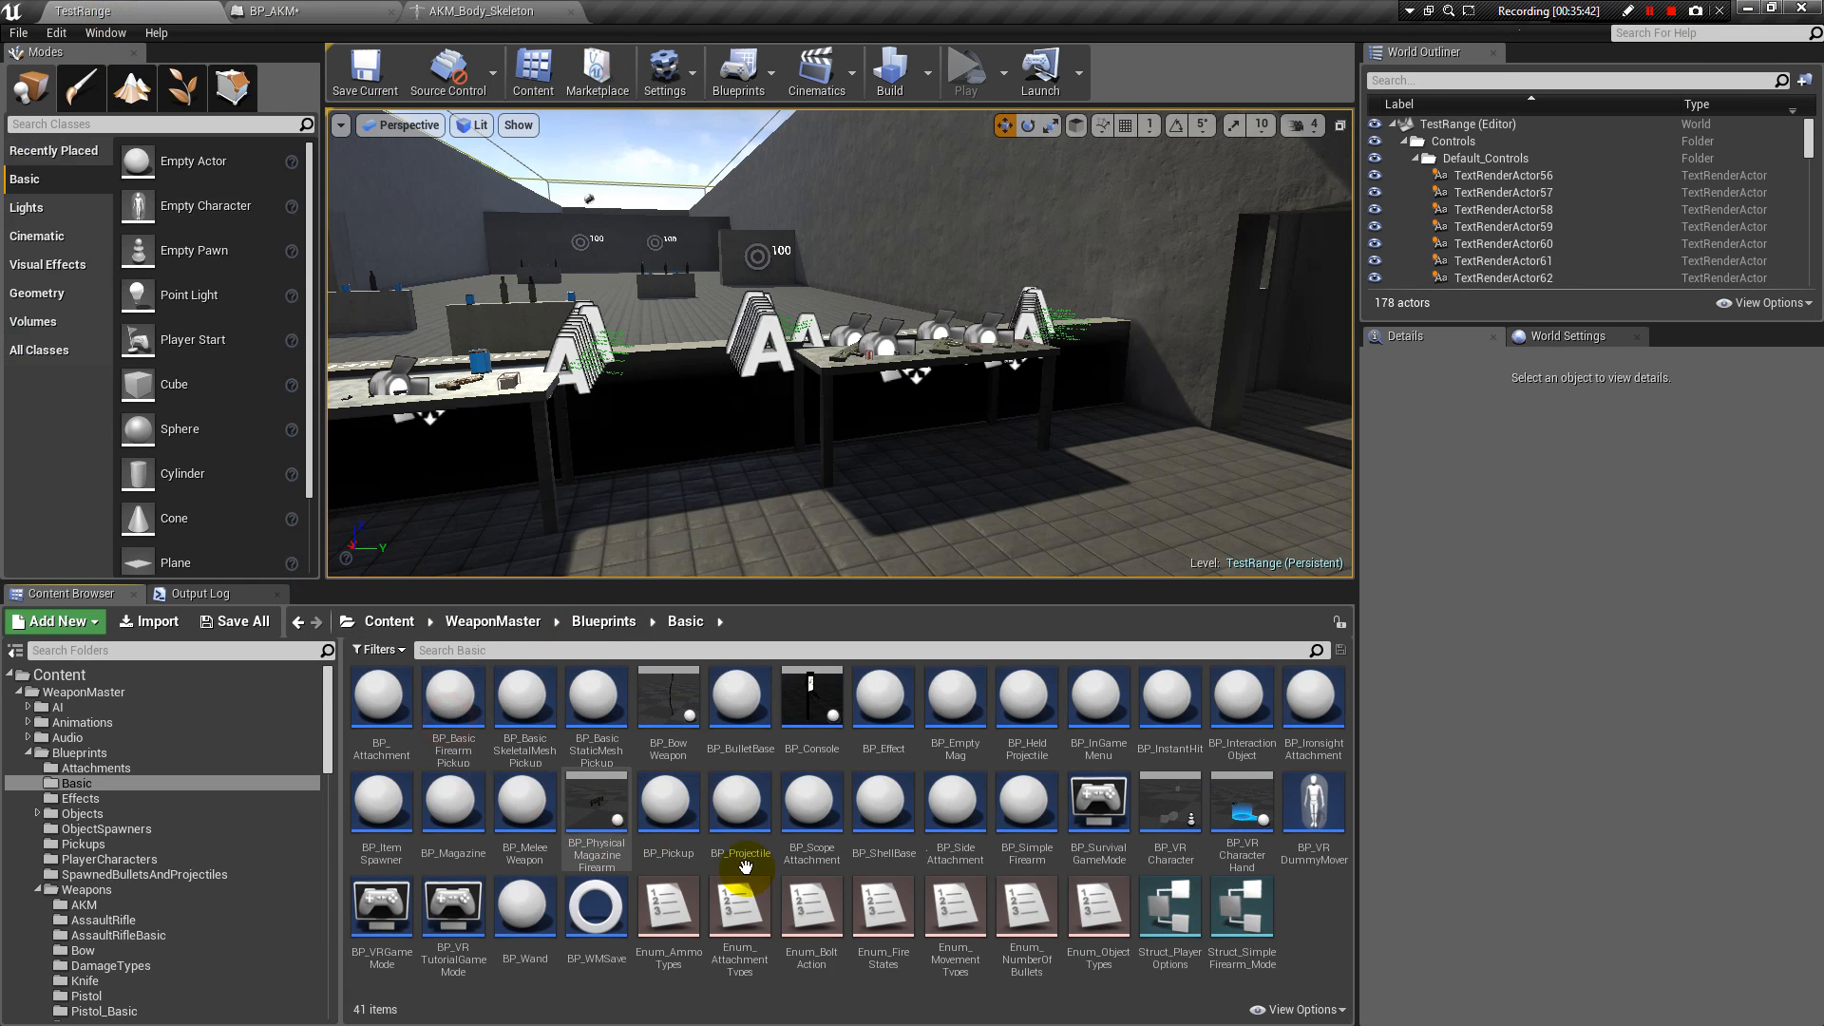
{"action": "left_click", "coordinate": [597, 805]}
{"action": "double_click", "coordinate": [596, 806]}
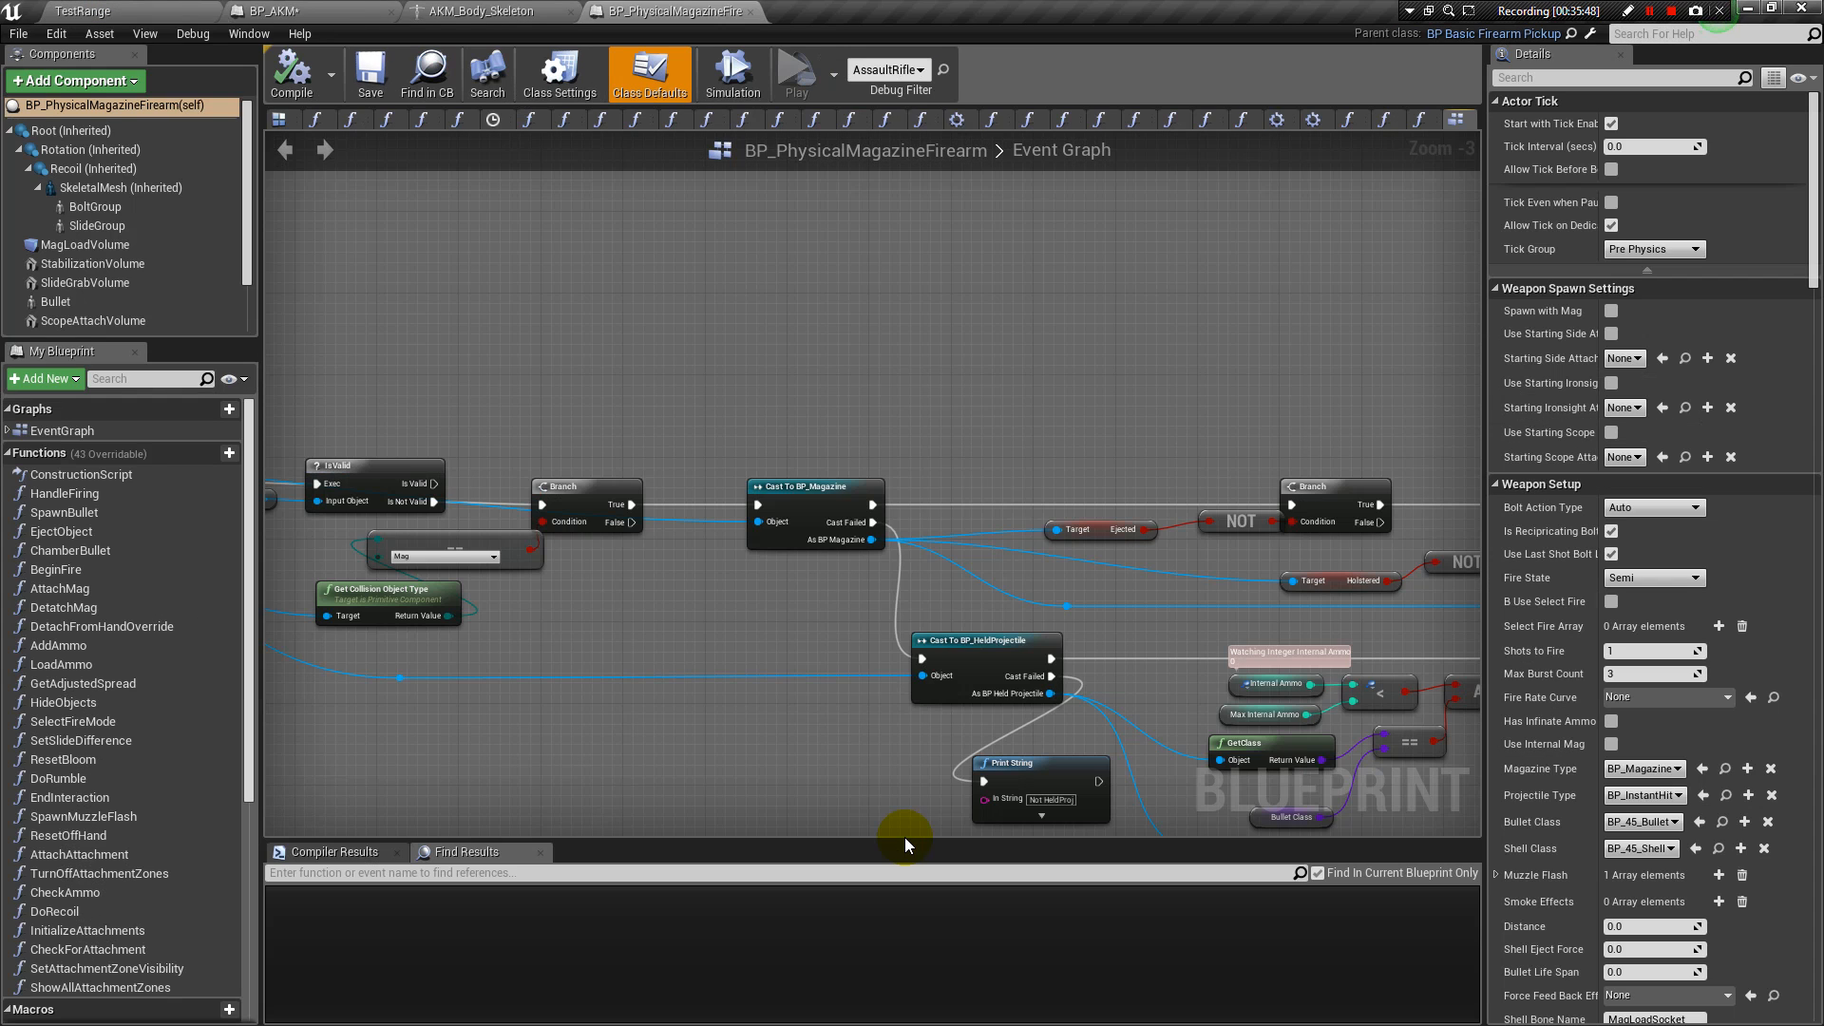
{"action": "left_click", "coordinate": [86, 512]}
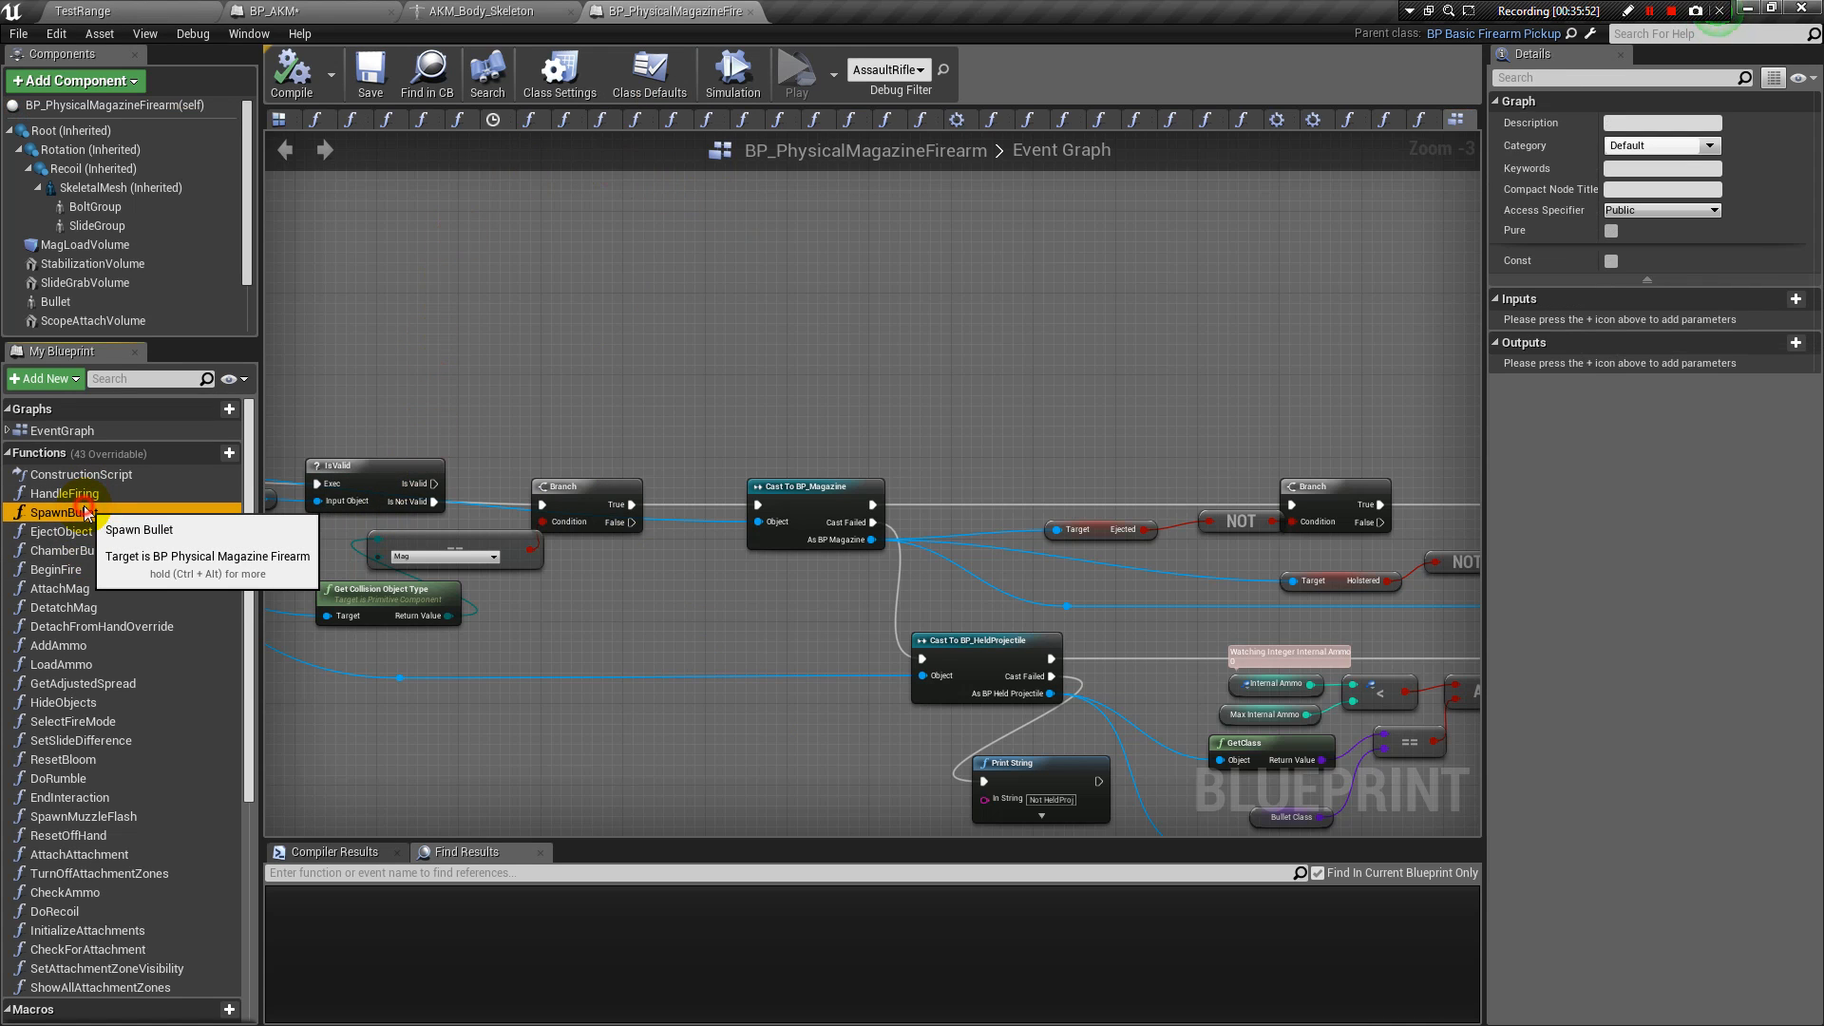
{"action": "double_click", "coordinate": [86, 512]}
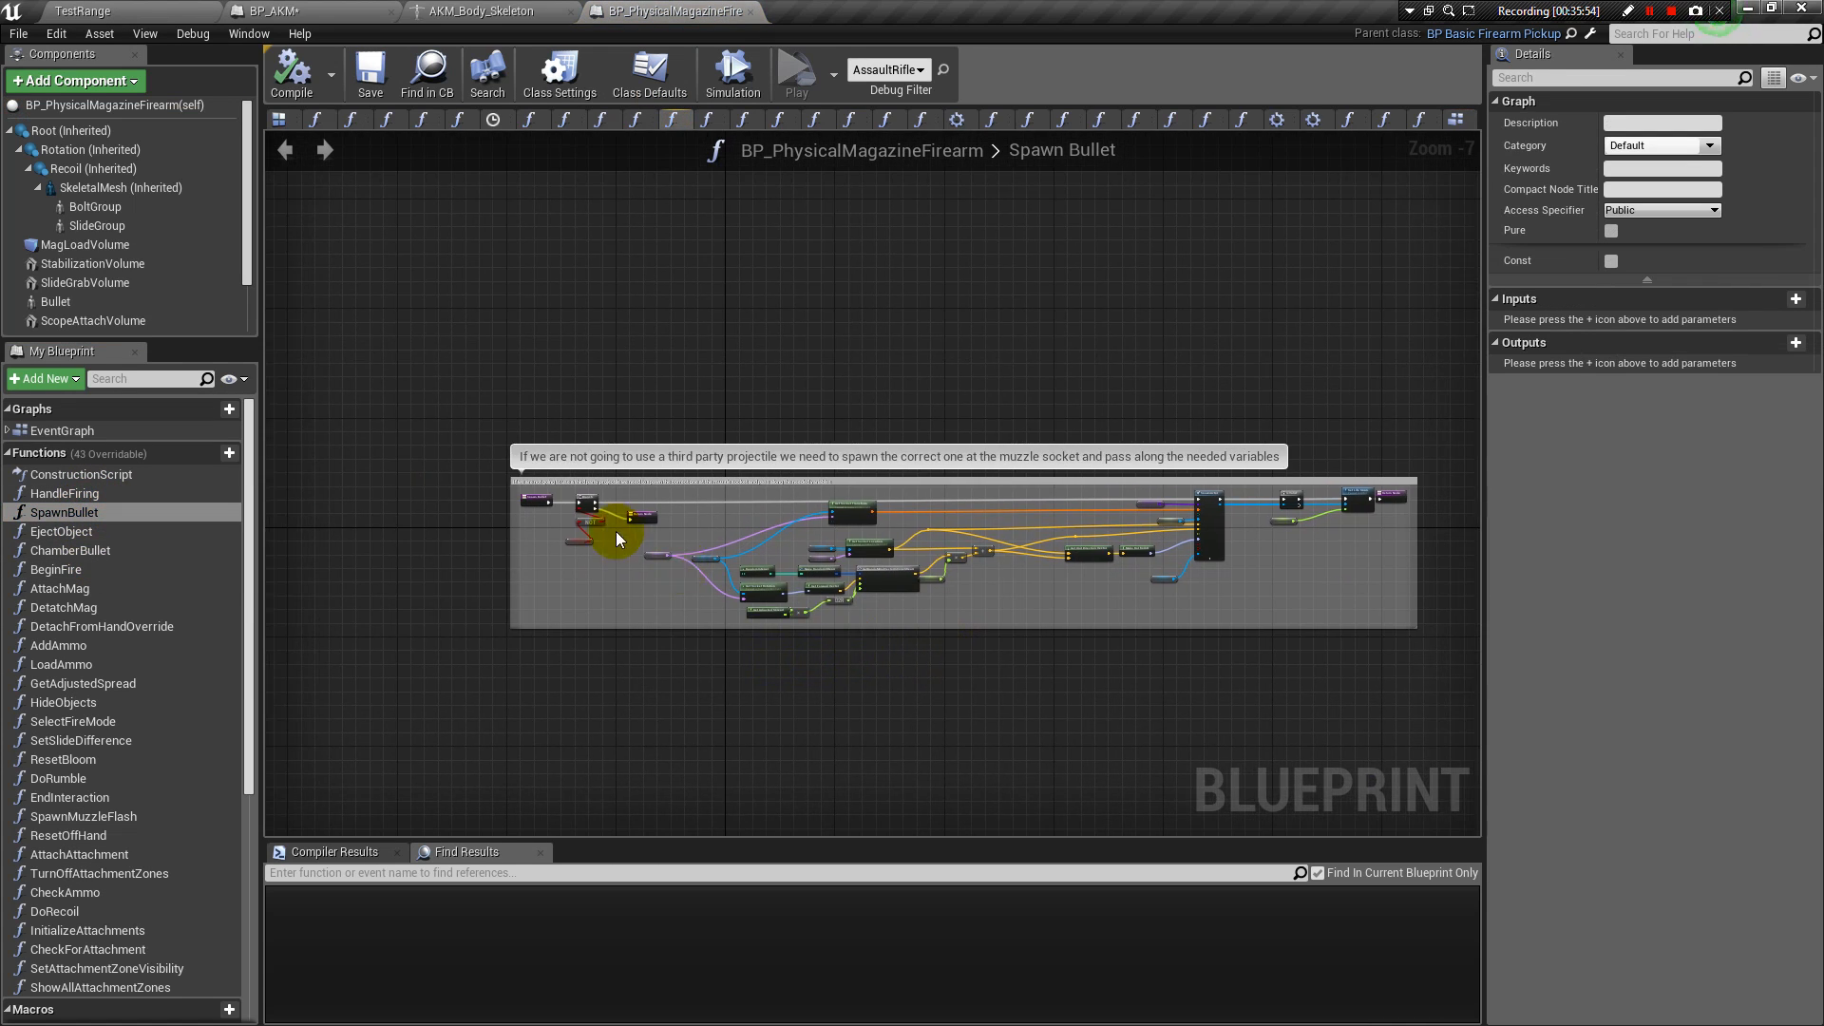
{"action": "scroll", "coordinate": [631, 532], "scroll_direction": "up", "scroll_amount": 3}
{"action": "scroll", "coordinate": [632, 533], "scroll_direction": "up", "scroll_amount": 2}
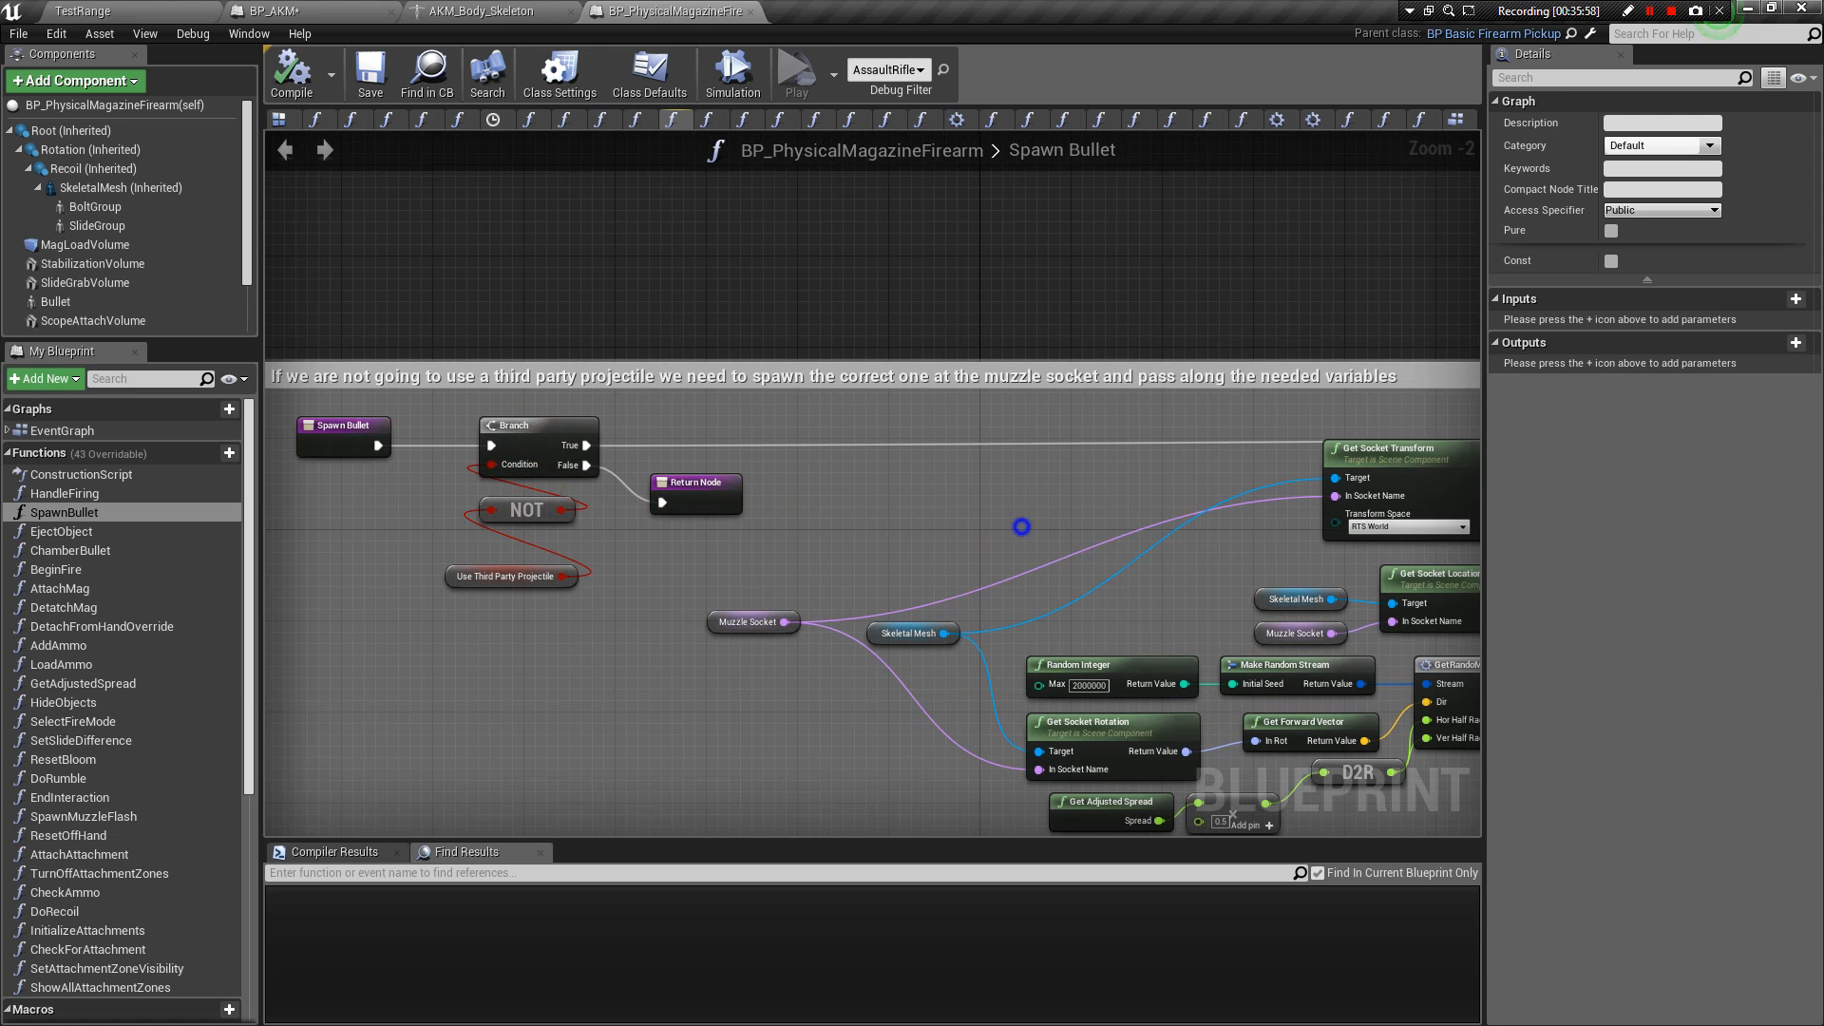
Try moving the Return Node on the Branch's False output outside the comment box and back beside the Branch.
{"action": "right_click_drag", "start_coordinate": [732, 505], "coordinate": [889, 409]}
{"action": "left_click_drag", "start_coordinate": [822, 391], "coordinate": [867, 403]}
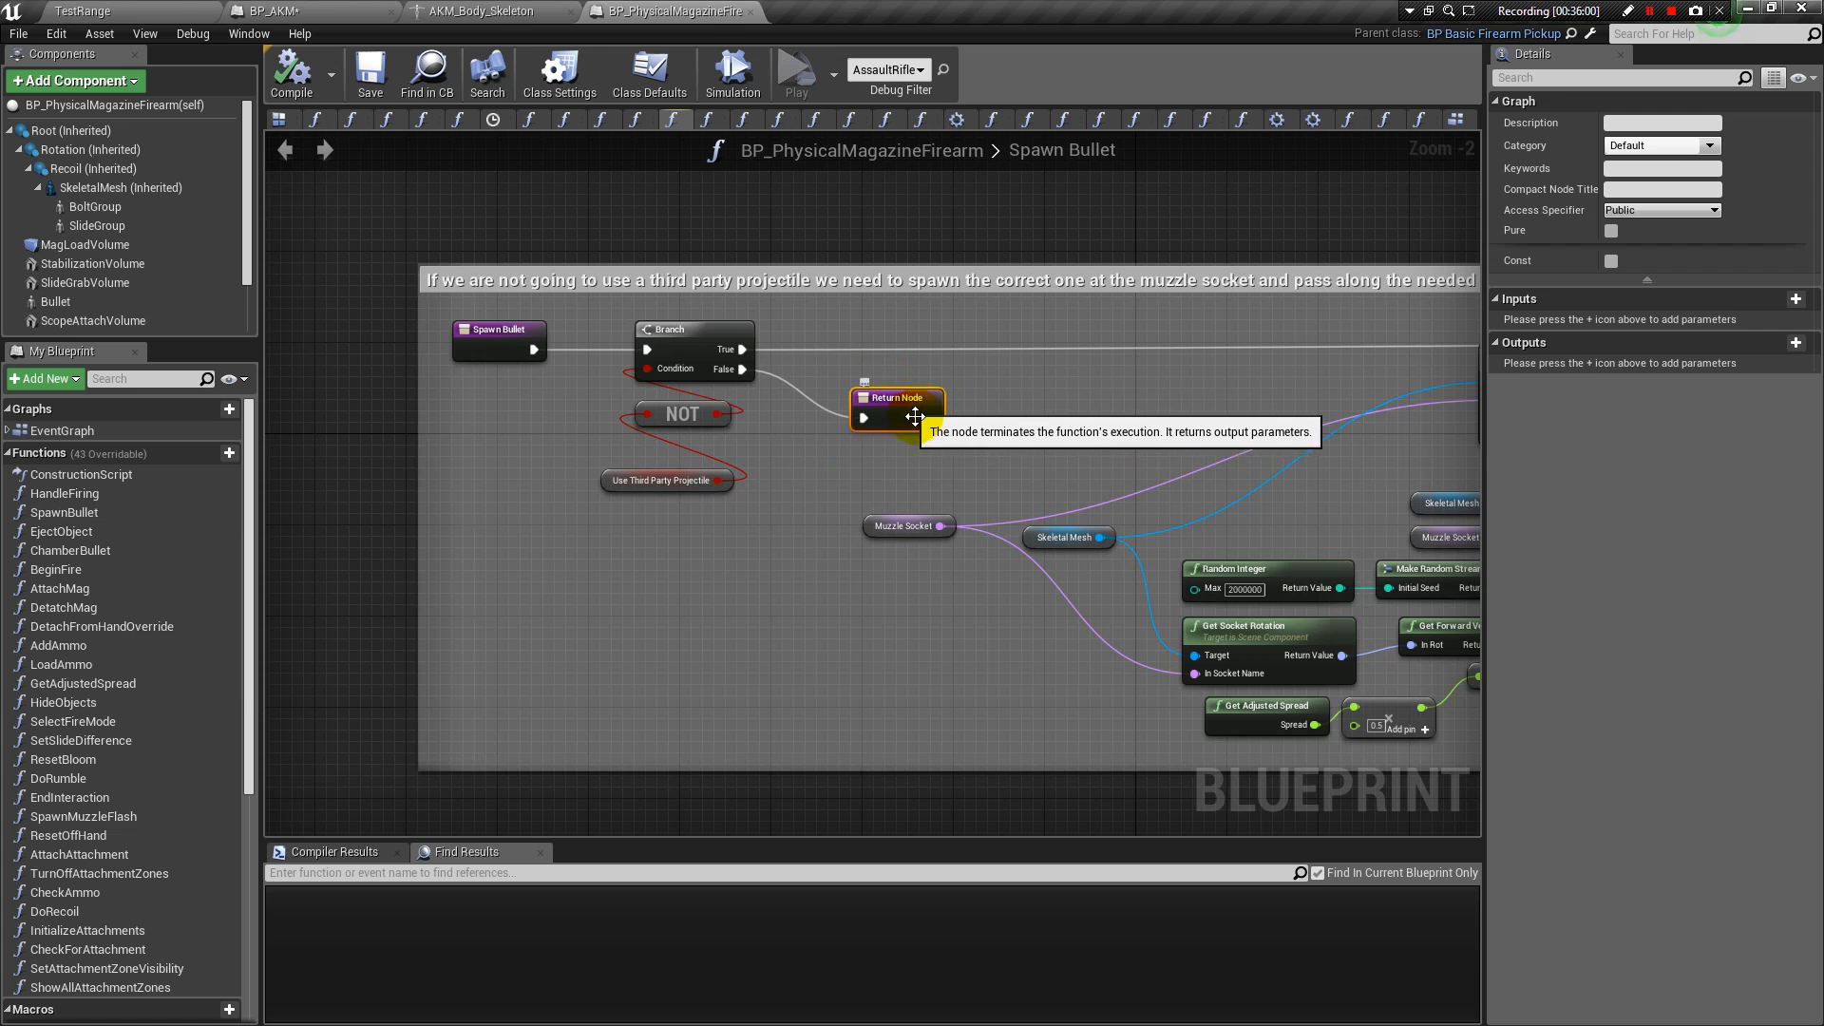
{"action": "right_click_drag", "start_coordinate": [1093, 405], "coordinate": [1051, 286]}
{"action": "left_click_drag", "start_coordinate": [871, 296], "coordinate": [1246, 786]}
{"action": "right_click_drag", "start_coordinate": [621, 369], "coordinate": [488, 355]}
{"action": "right_click_drag", "start_coordinate": [863, 693], "coordinate": [887, 598]}
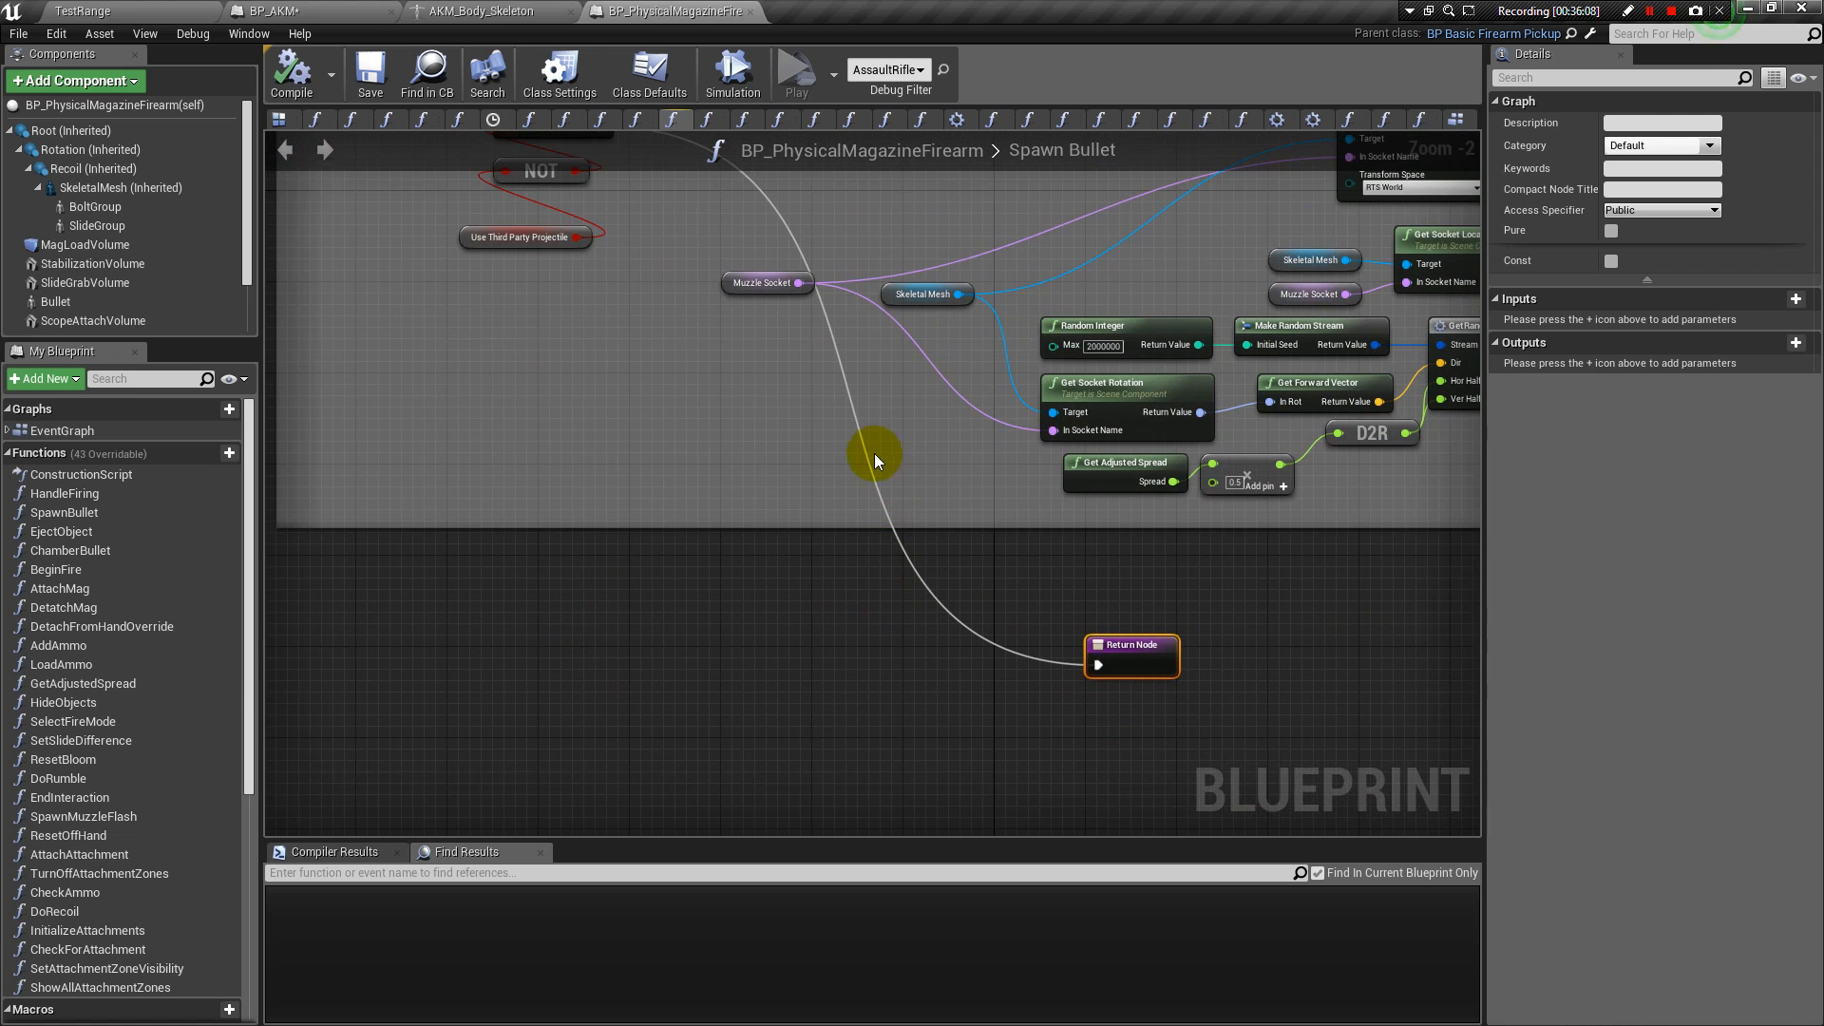
{"action": "left_click_drag", "start_coordinate": [1136, 656], "coordinate": [1216, 713]}
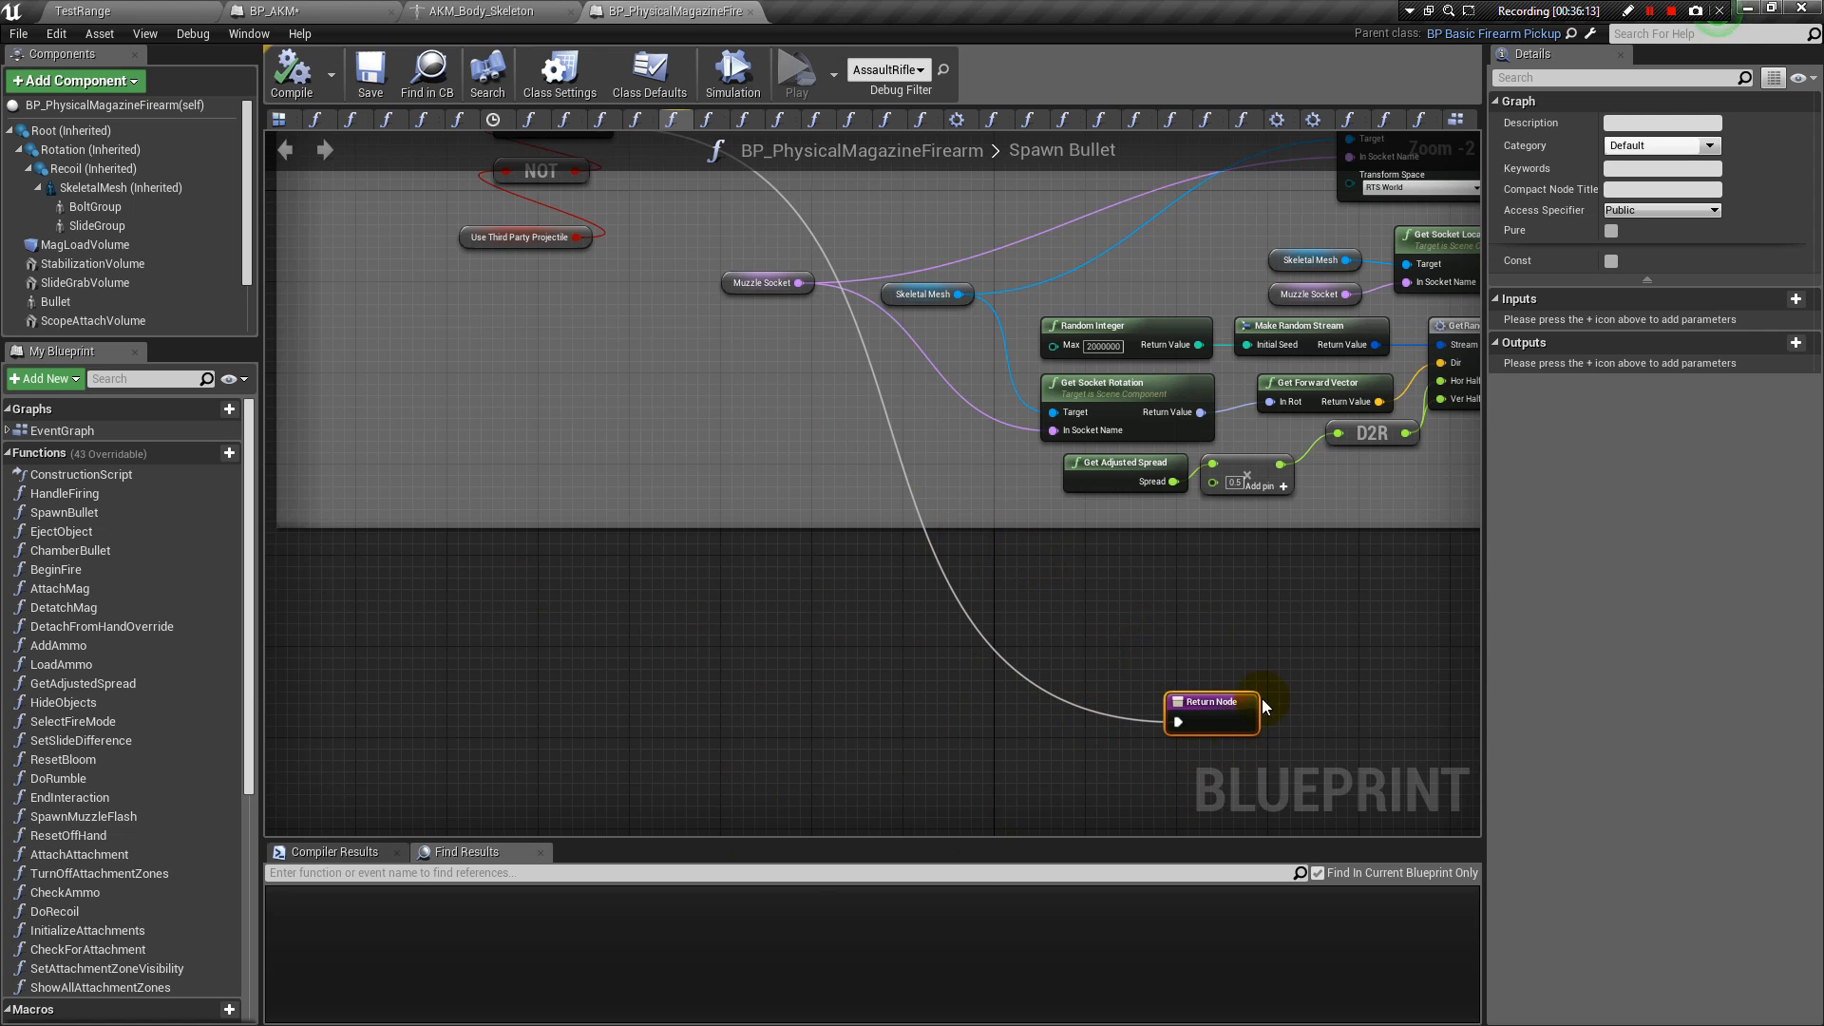
{"action": "right_click_drag", "start_coordinate": [1238, 716], "coordinate": [1163, 731]}
{"action": "left_click_drag", "start_coordinate": [1163, 730], "coordinate": [684, 207]}
{"action": "right_click_drag", "start_coordinate": [693, 238], "coordinate": [715, 418]}
{"action": "left_click_drag", "start_coordinate": [666, 383], "coordinate": [824, 815]}
{"action": "right_click_drag", "start_coordinate": [824, 815], "coordinate": [740, 535]}
{"action": "left_click_drag", "start_coordinate": [743, 549], "coordinate": [992, 643]}
{"action": "left_click_drag", "start_coordinate": [924, 540], "coordinate": [707, 293]}
{"action": "right_click_drag", "start_coordinate": [708, 276], "coordinate": [855, 699]}
{"action": "left_click_drag", "start_coordinate": [847, 688], "coordinate": [747, 399]}
Examine the SpawnActor and Set Life Span nodes in SpawnBullet, close BP_PhysicalMagazineFirearm and return to BP_AKM.
{"action": "right_click_drag", "start_coordinate": [1008, 408], "coordinate": [465, 387]}
{"action": "right_click_drag", "start_coordinate": [1229, 412], "coordinate": [582, 447]}
{"action": "right_click_drag", "start_coordinate": [1363, 363], "coordinate": [989, 388]}
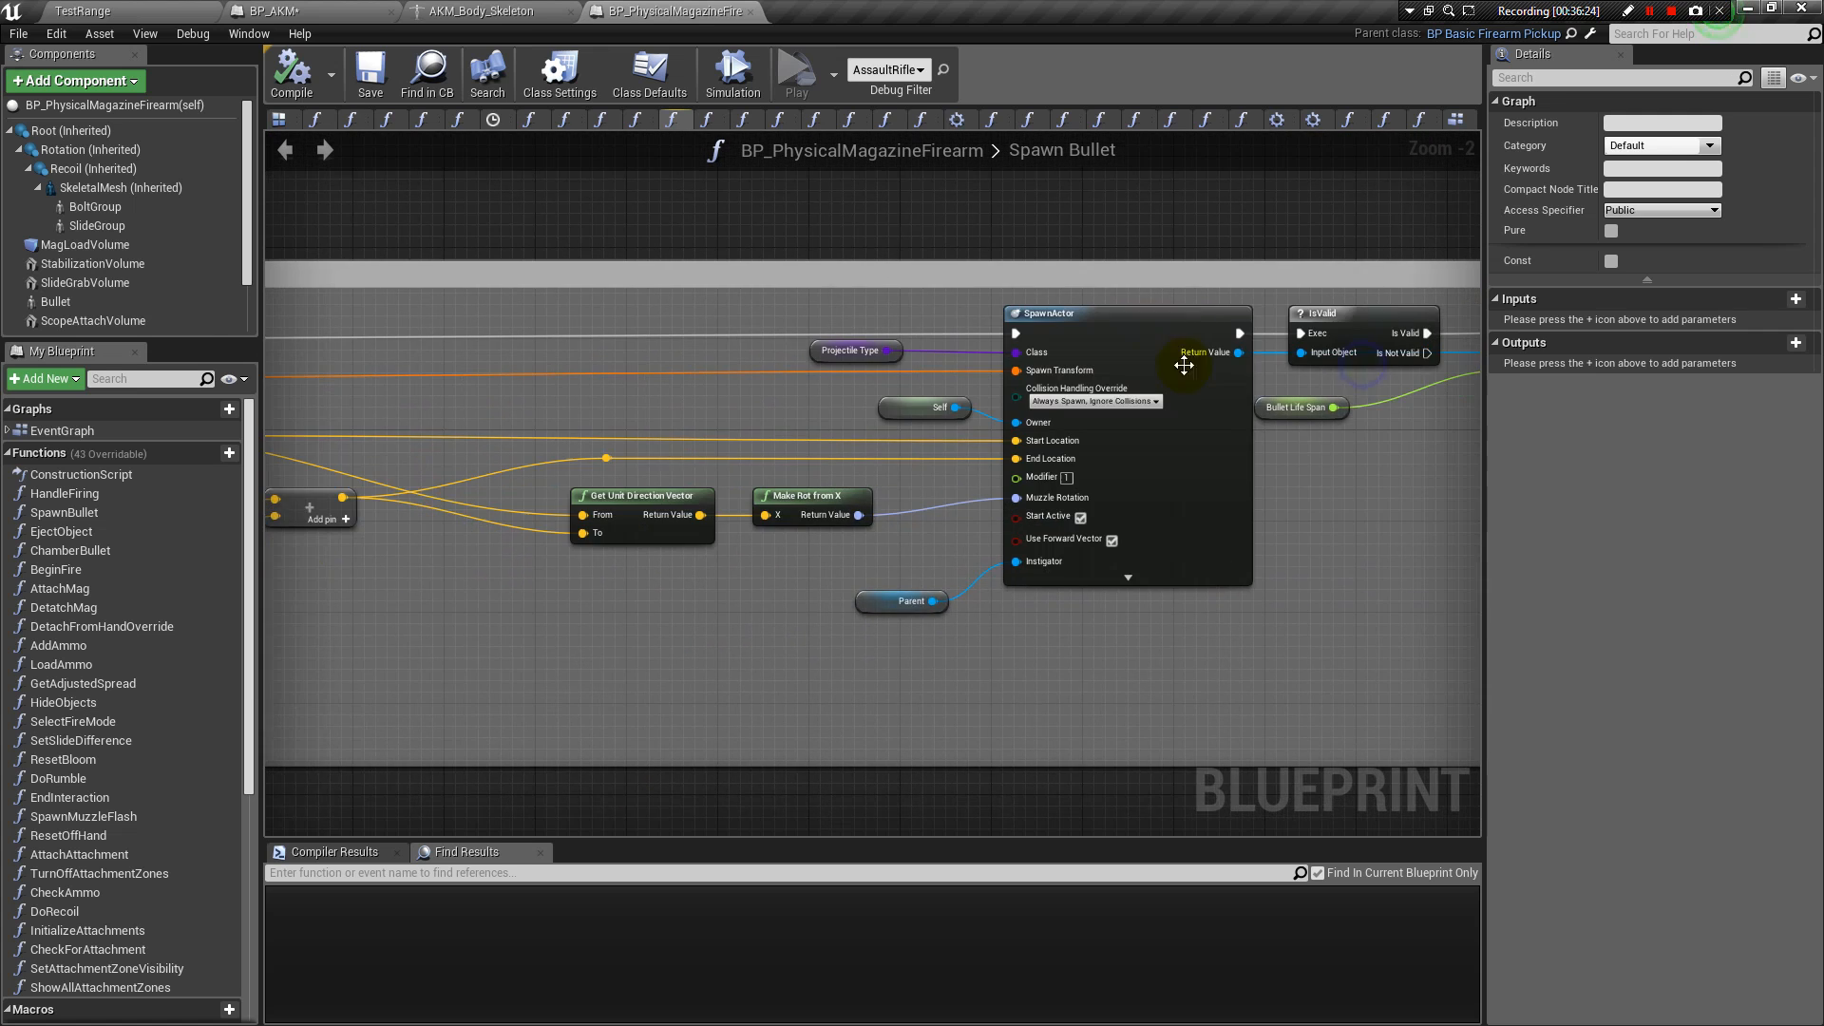
{"action": "right_click_drag", "start_coordinate": [1267, 424], "coordinate": [1136, 489]}
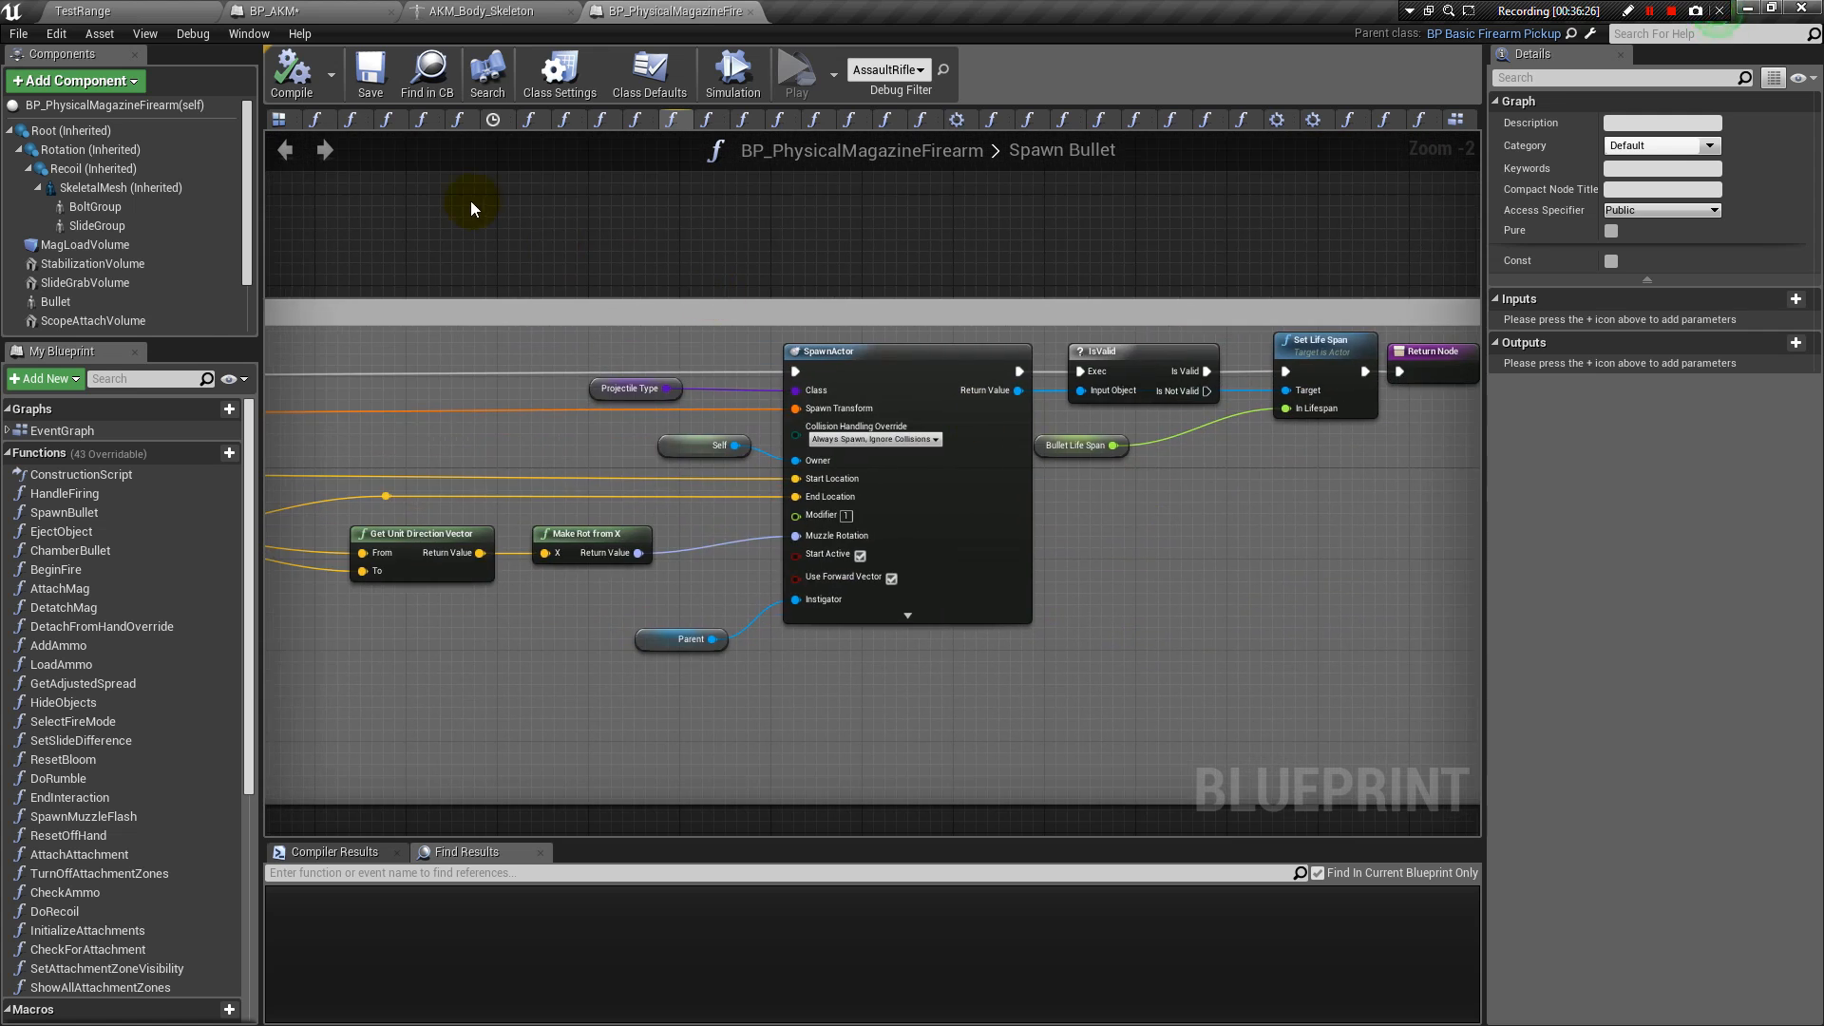
{"action": "right_click_drag", "start_coordinate": [828, 285], "coordinate": [1222, 302]}
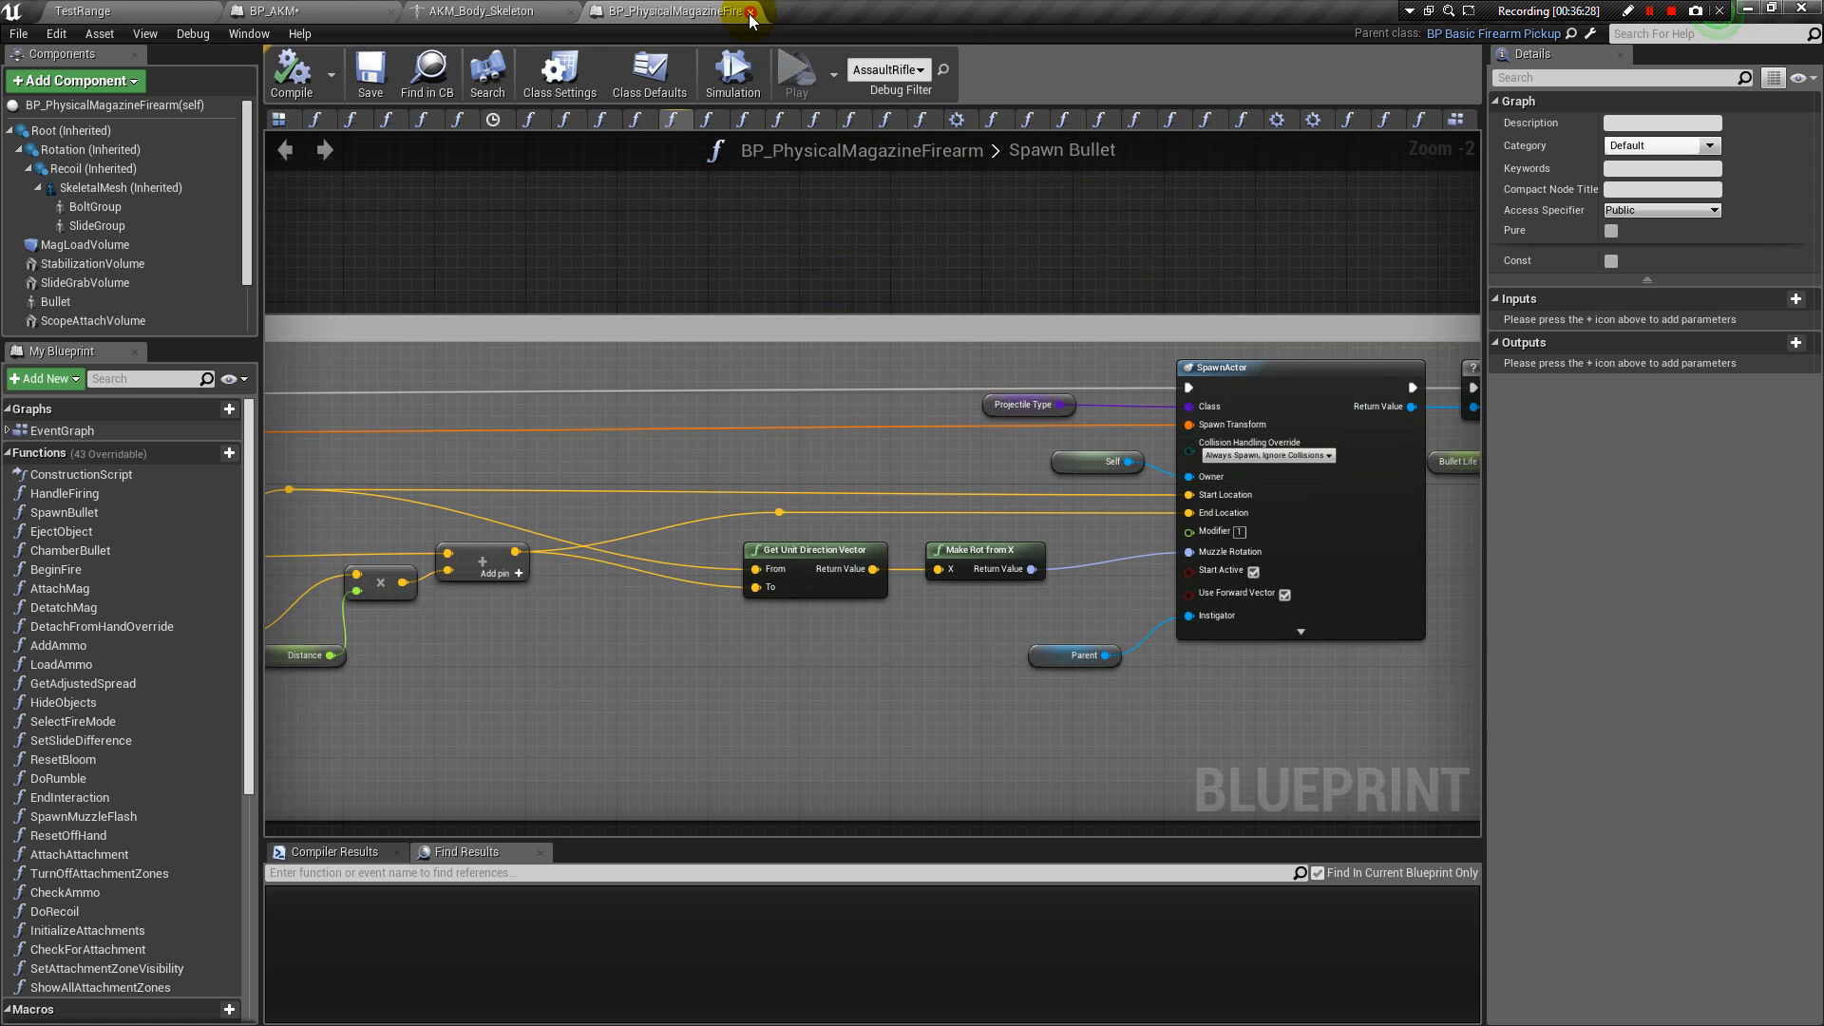
{"action": "left_click", "coordinate": [752, 12]}
{"action": "left_click", "coordinate": [294, 14]}
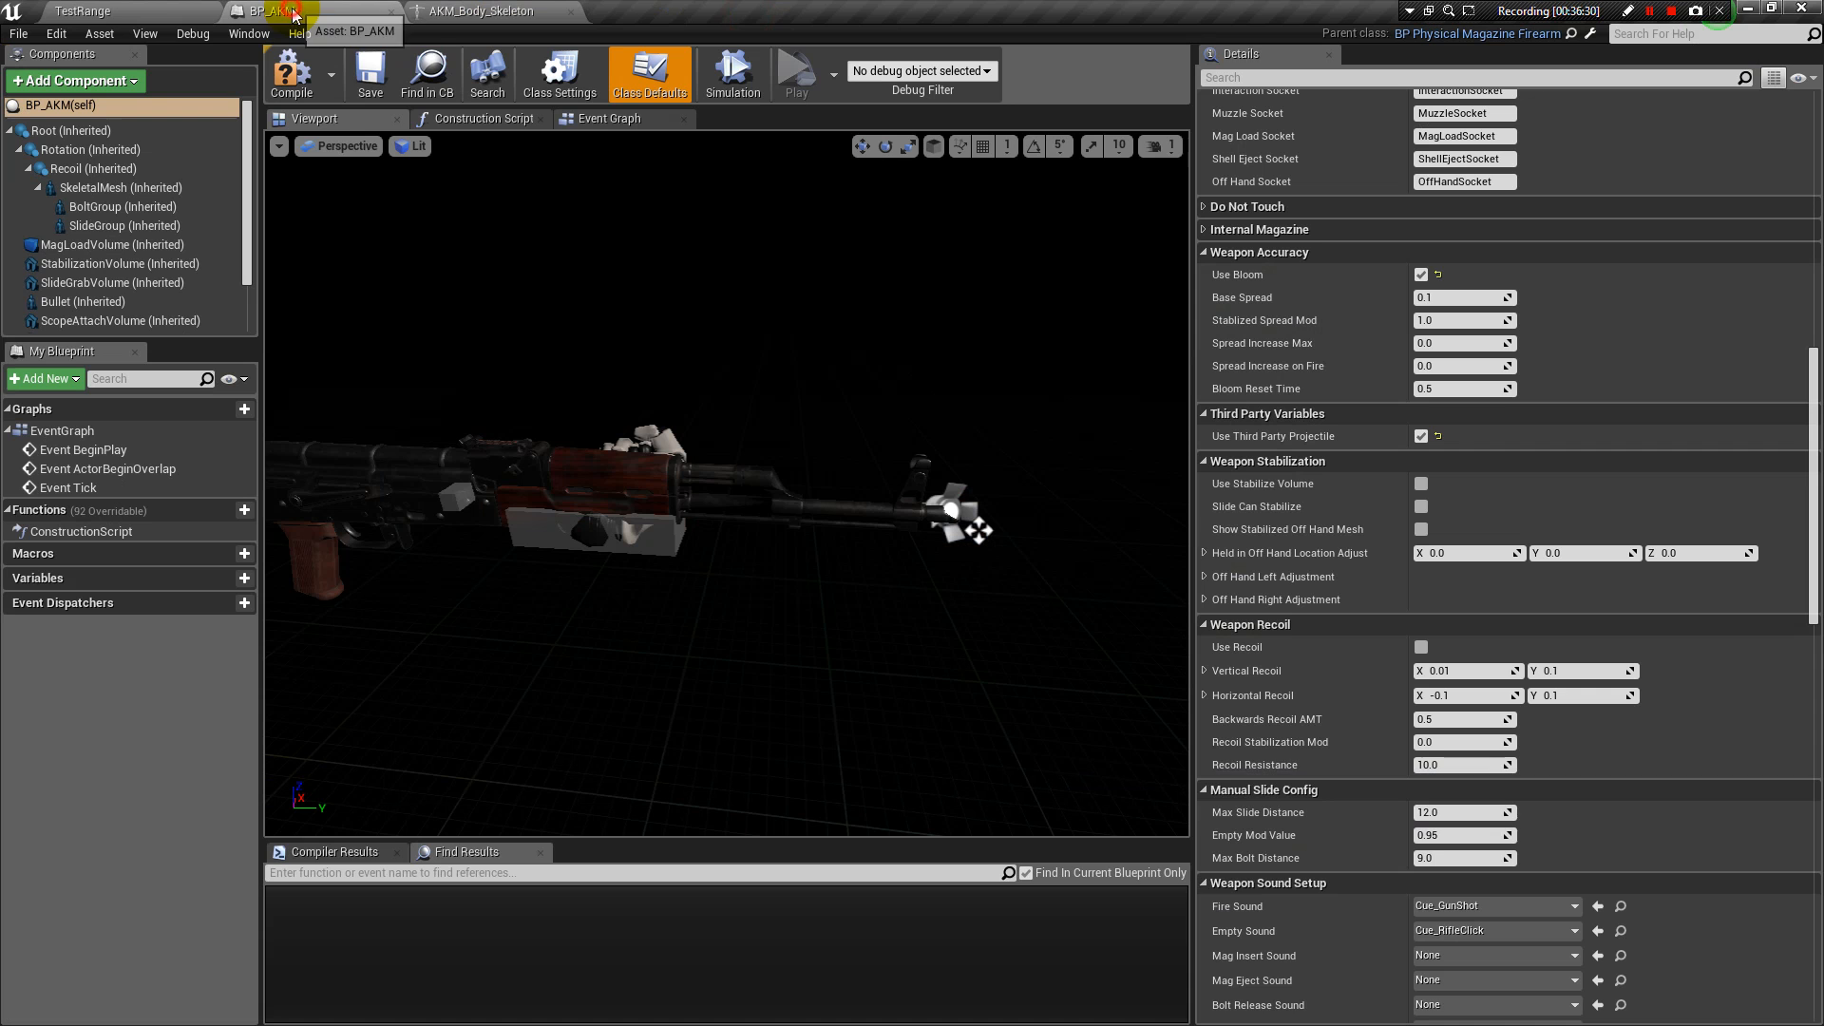
Disable Use Third Party Projectile, and enable Use Stabilize Volume and Show Stabilized Off Hand Mesh under Weapon Stabilization.
{"action": "left_click", "coordinate": [1421, 436]}
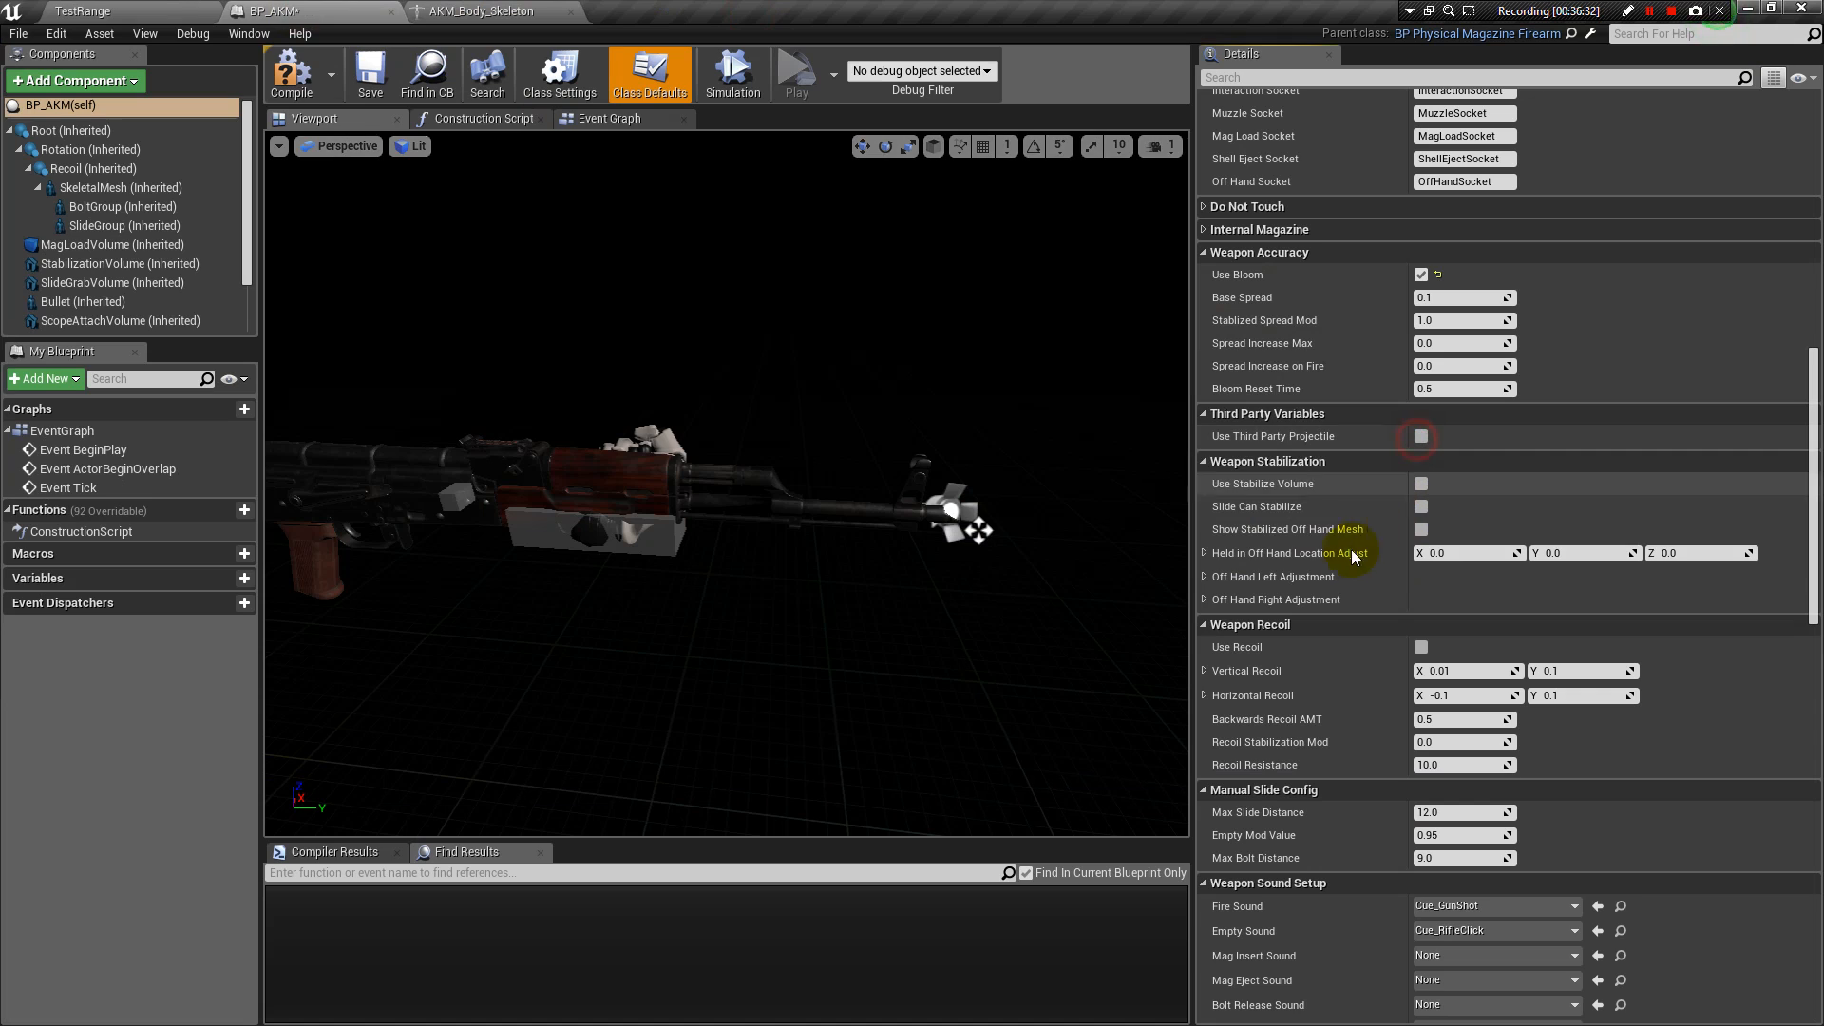
{"action": "scroll", "coordinate": [1349, 537], "scroll_direction": "down", "scroll_amount": 1}
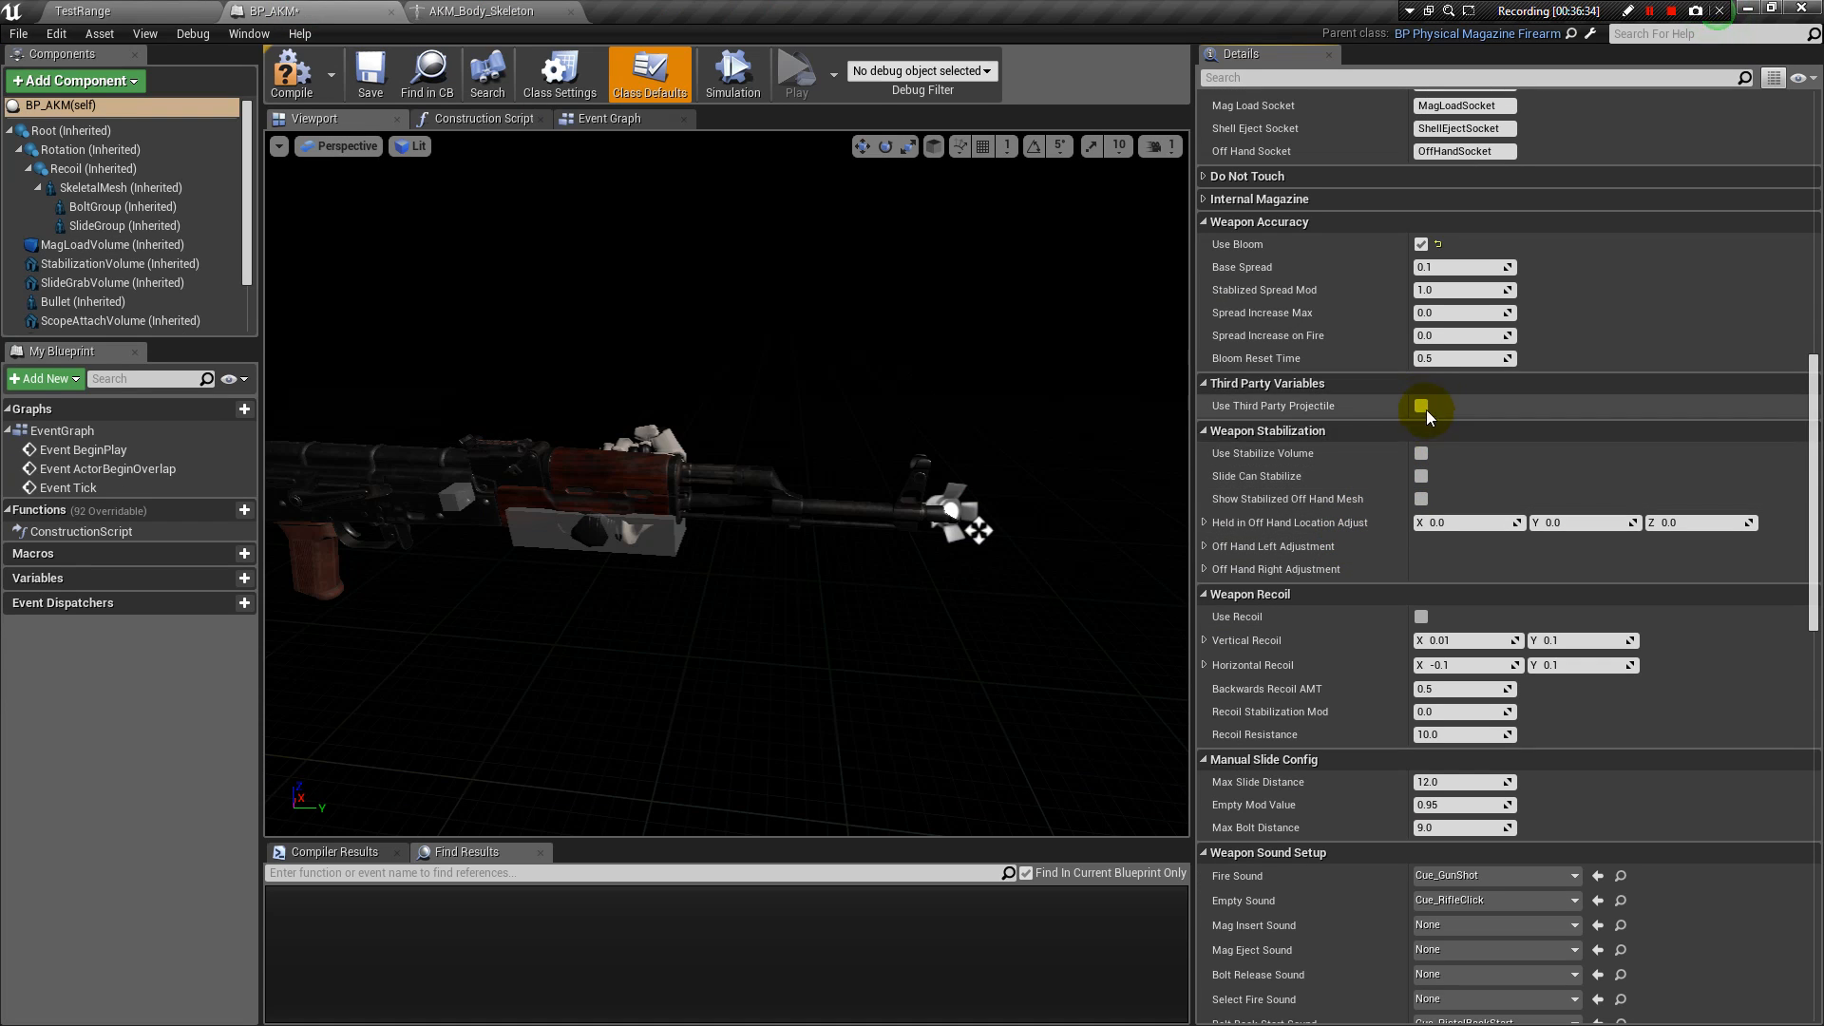
{"action": "scroll", "coordinate": [1283, 473], "scroll_direction": "down", "scroll_amount": 3}
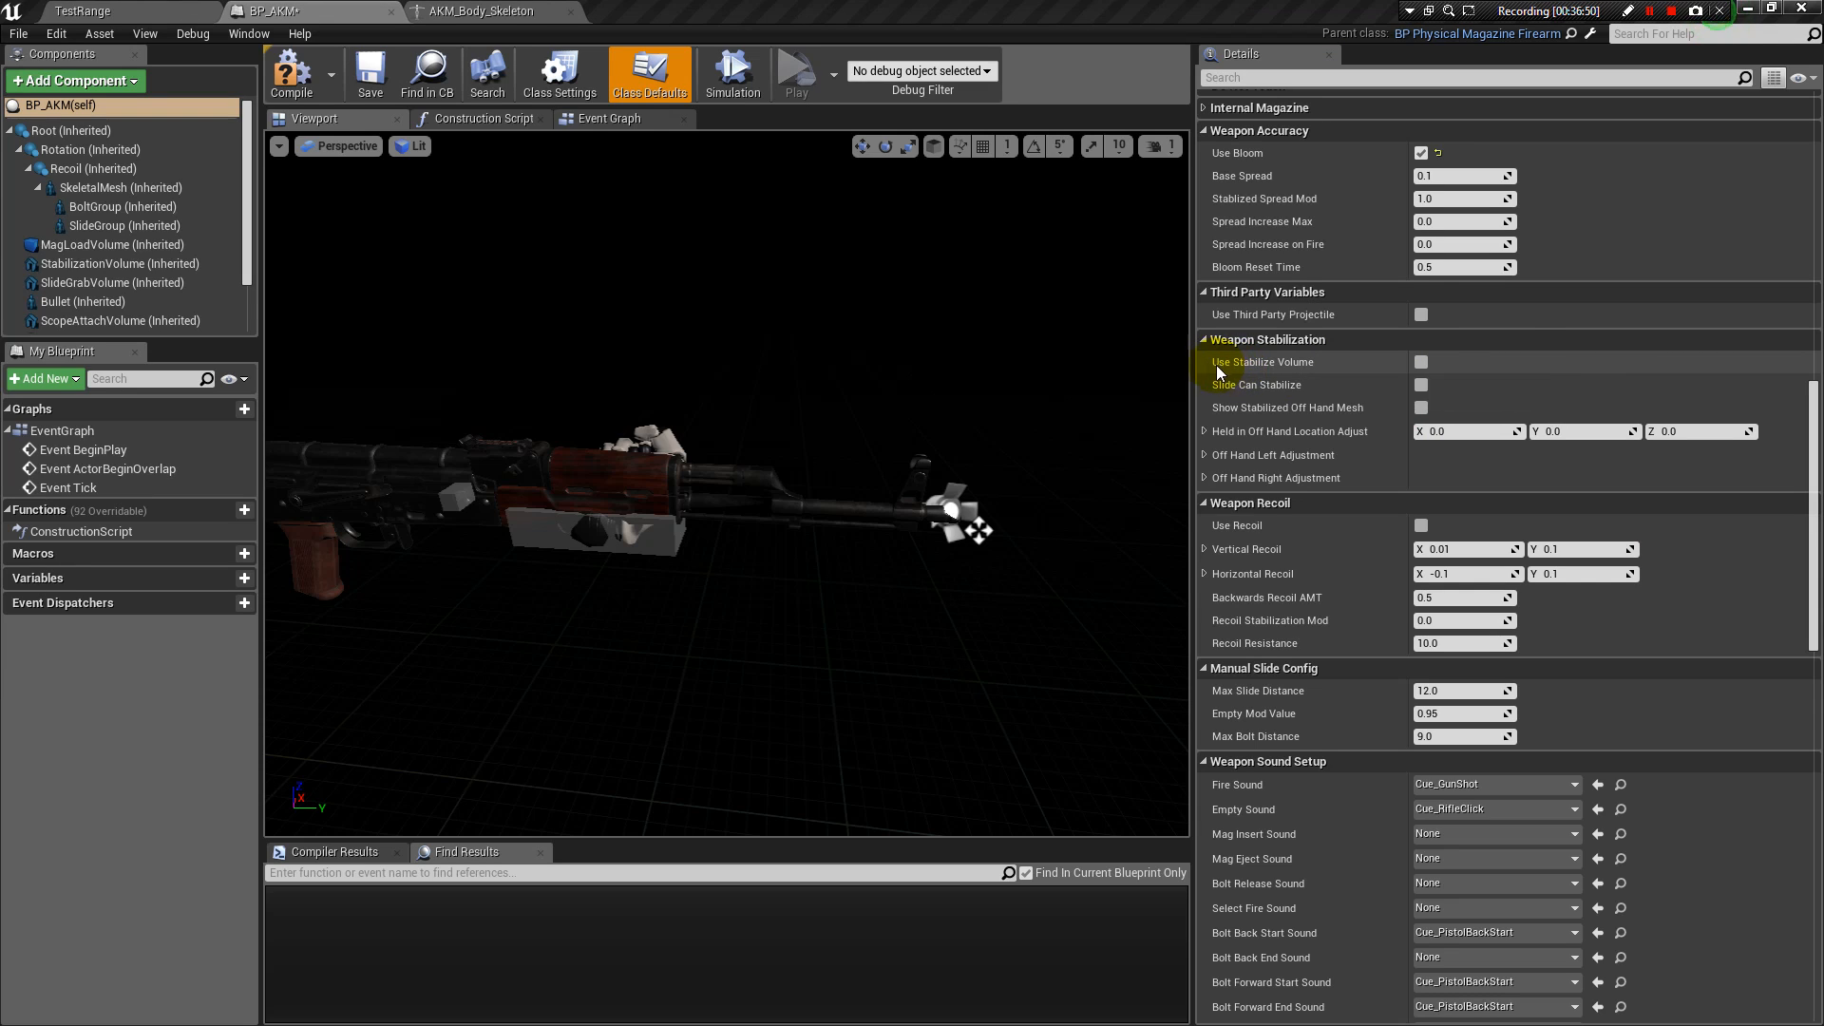
{"action": "left_click", "coordinate": [1422, 364]}
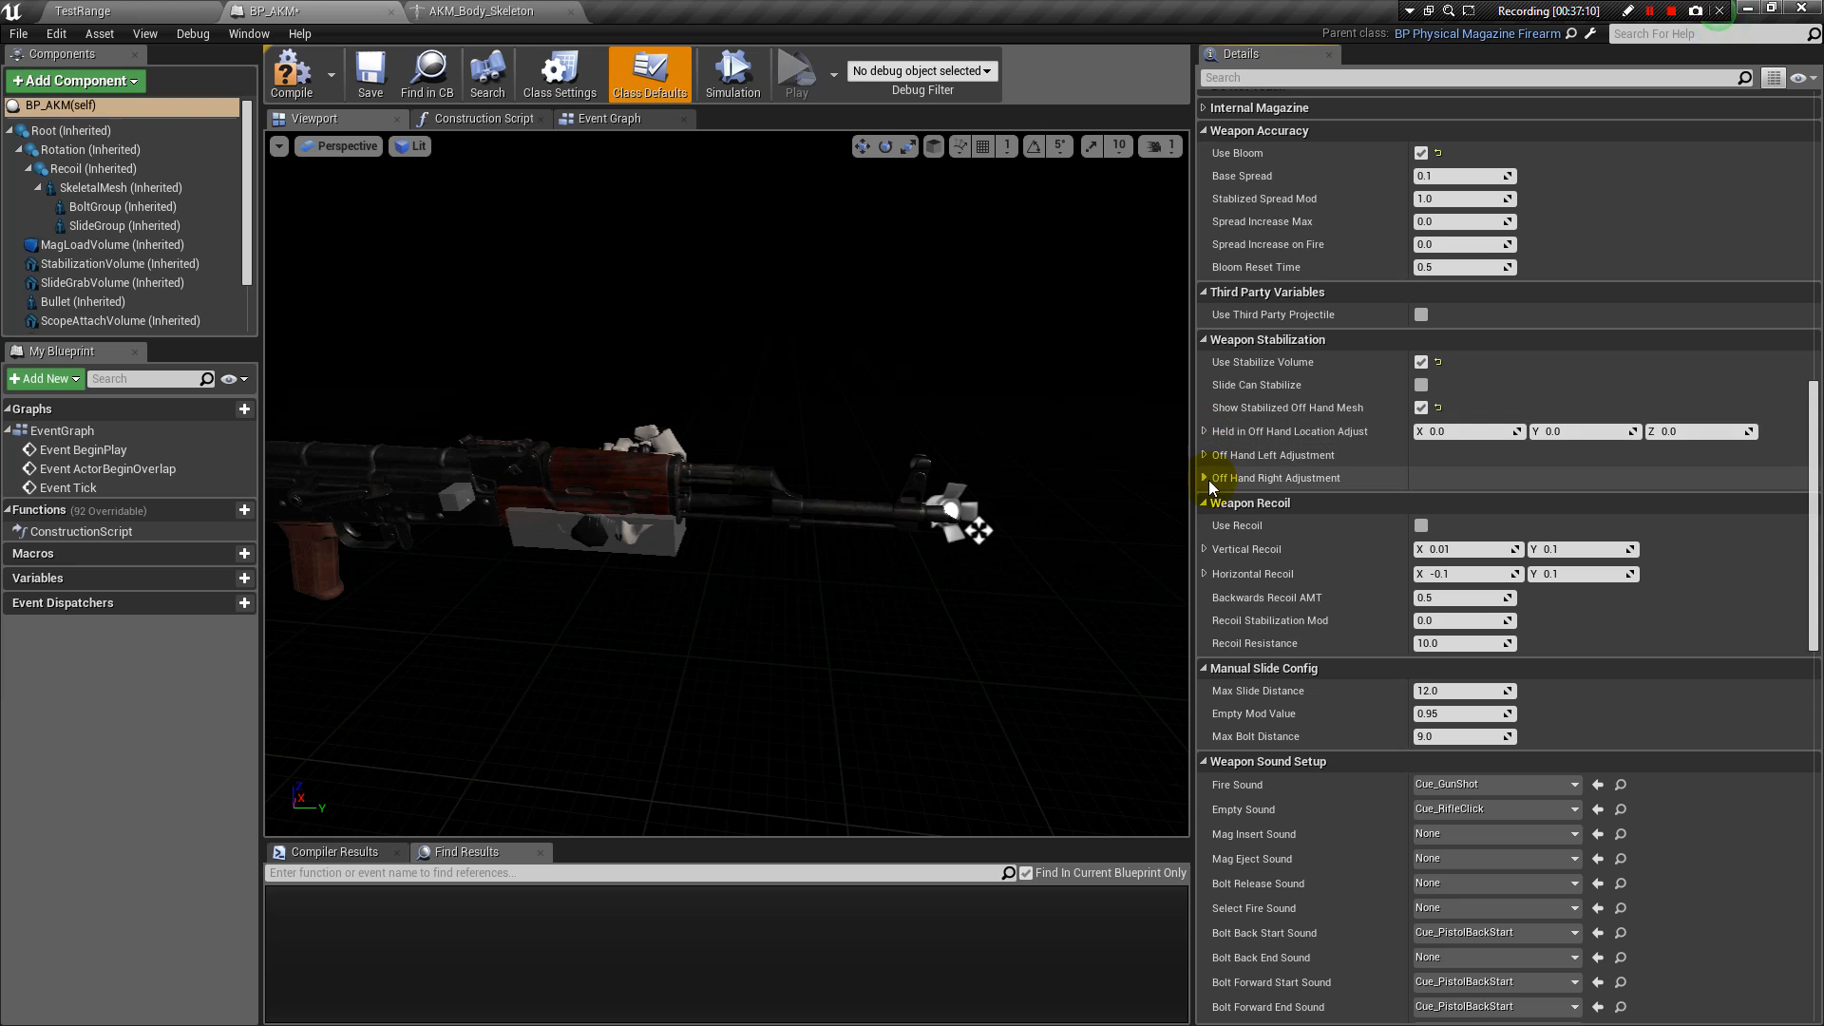
Examine the Held in Off Hand Location Adjust and Off Hand Left and Right Adjustment settings alongside the off-hand mesh on the rifle.
{"action": "left_click", "coordinate": [1204, 432]}
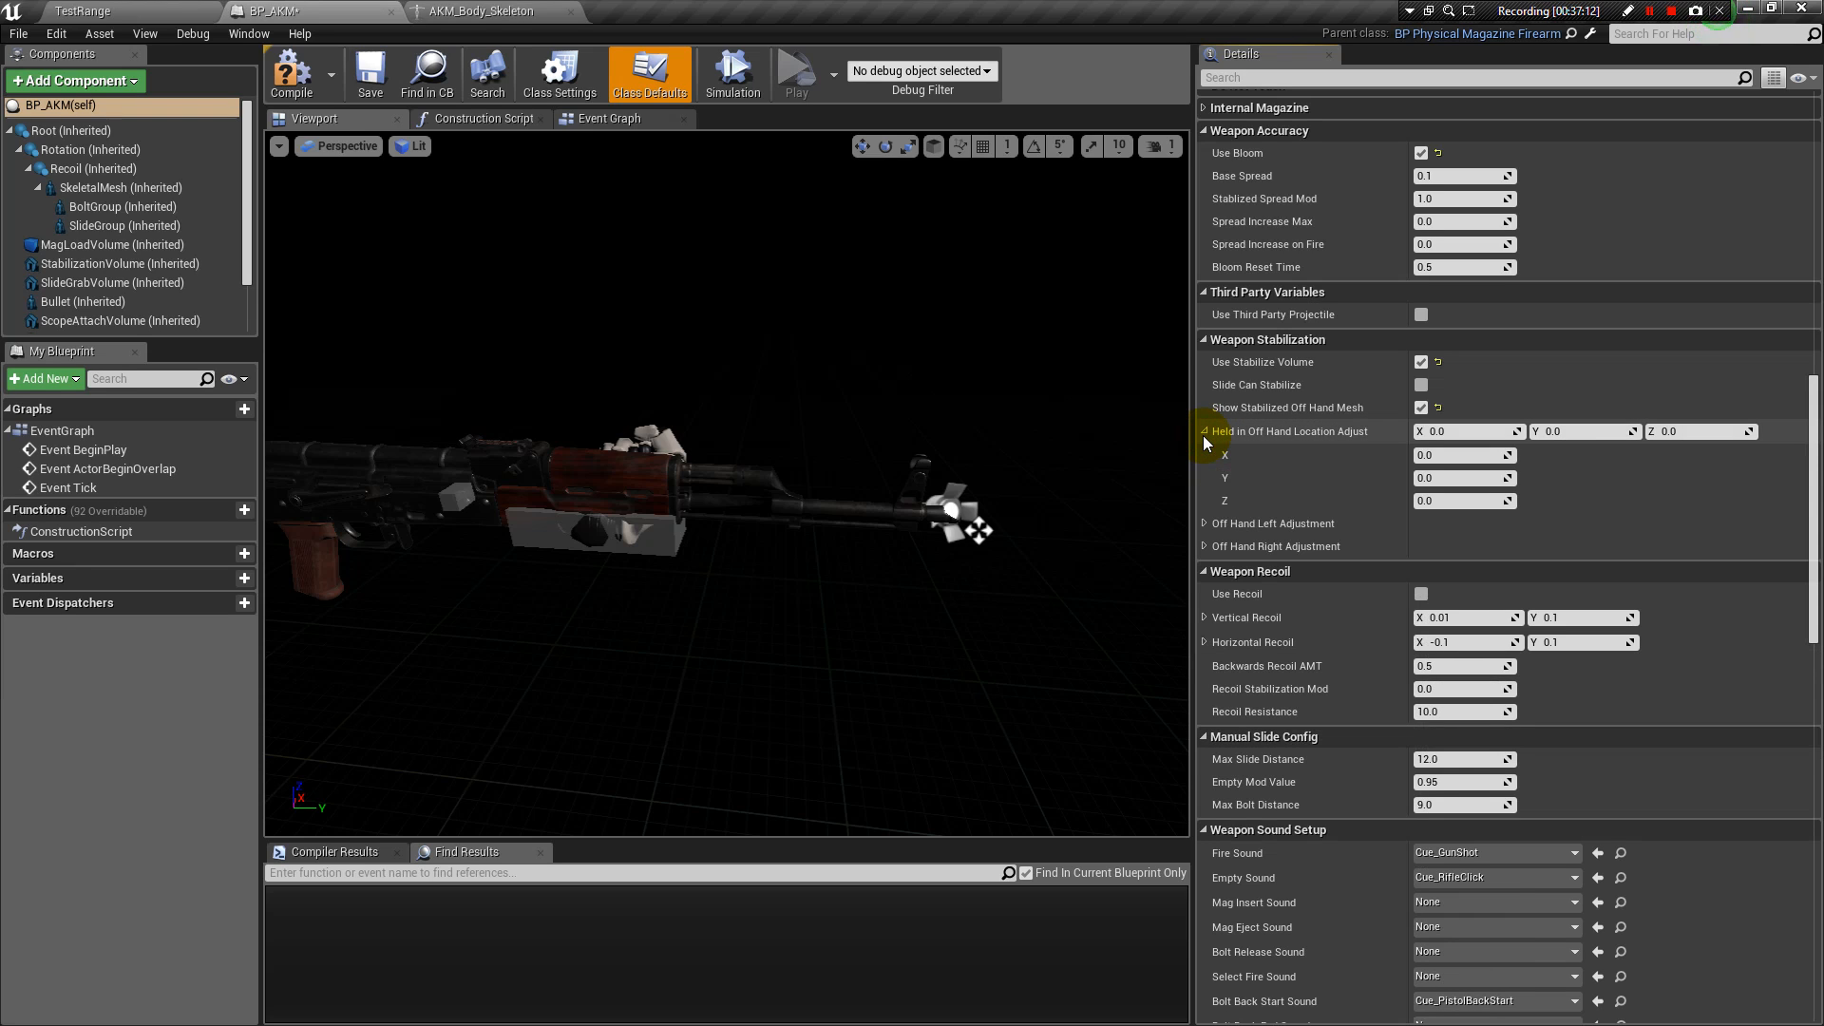
{"action": "left_click", "coordinate": [1204, 434]}
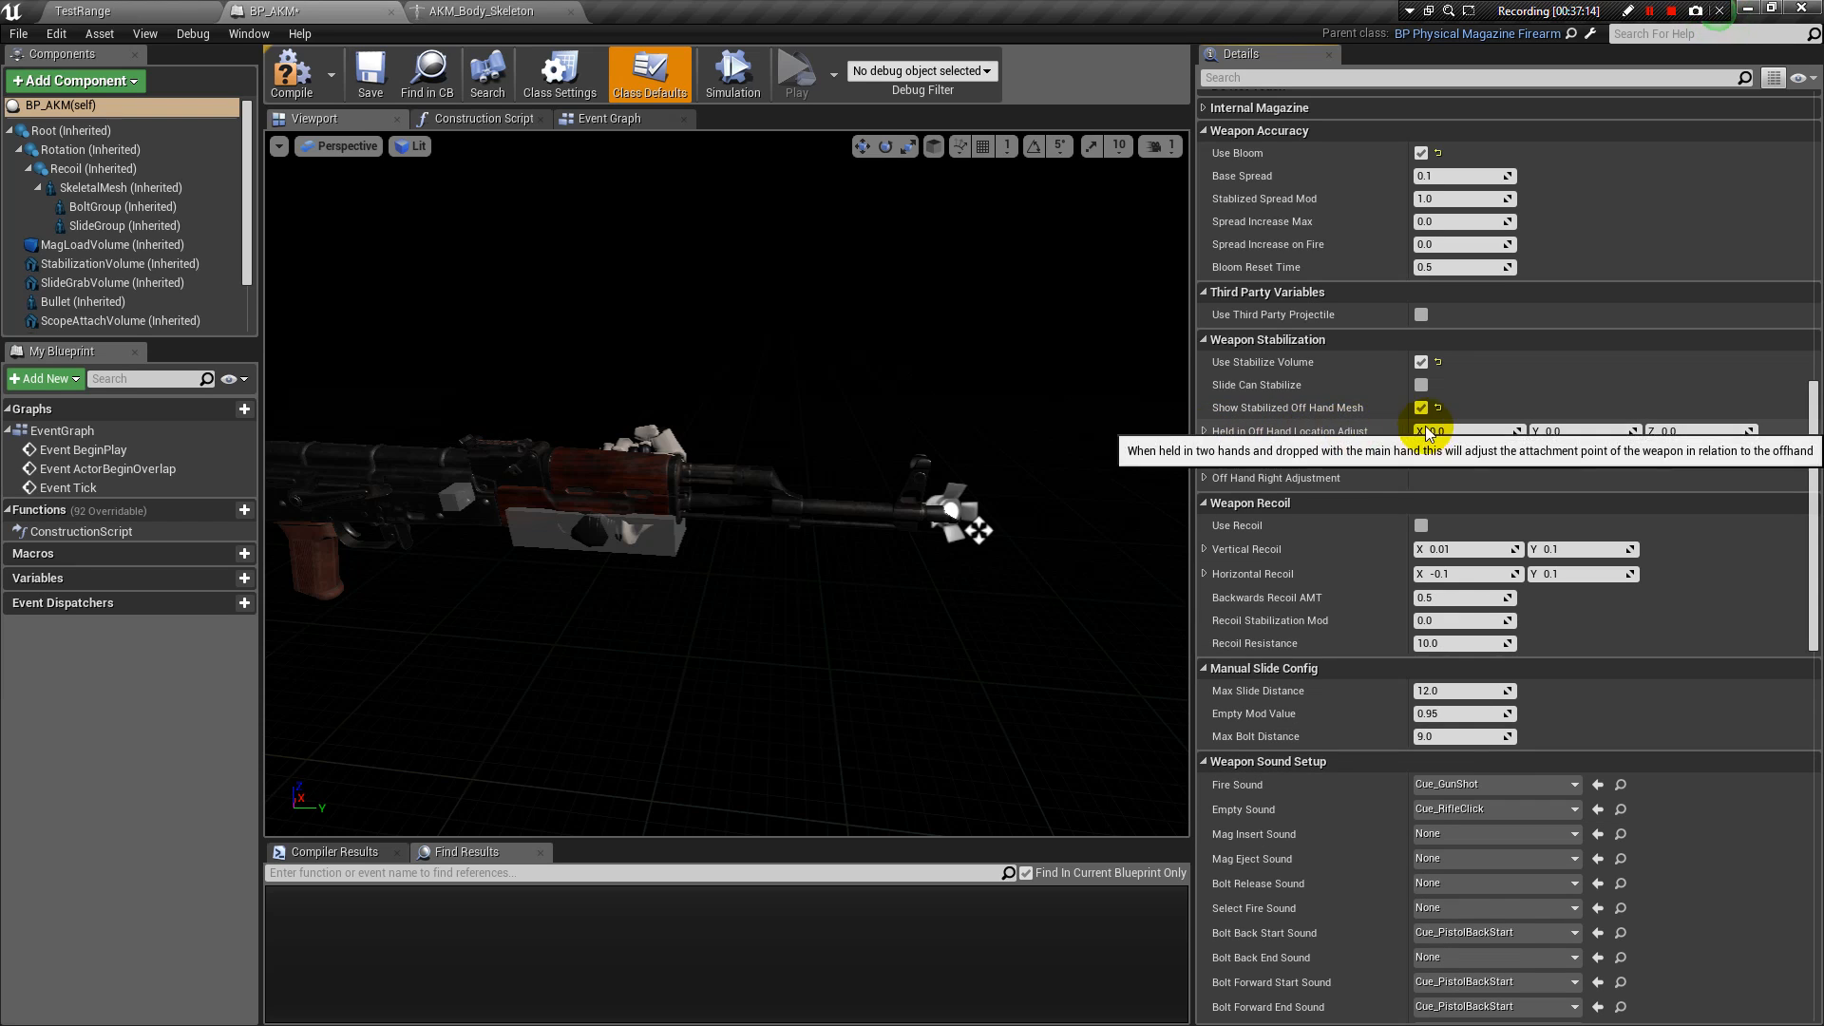
{"action": "mouse_move", "coordinate": [1255, 433]}
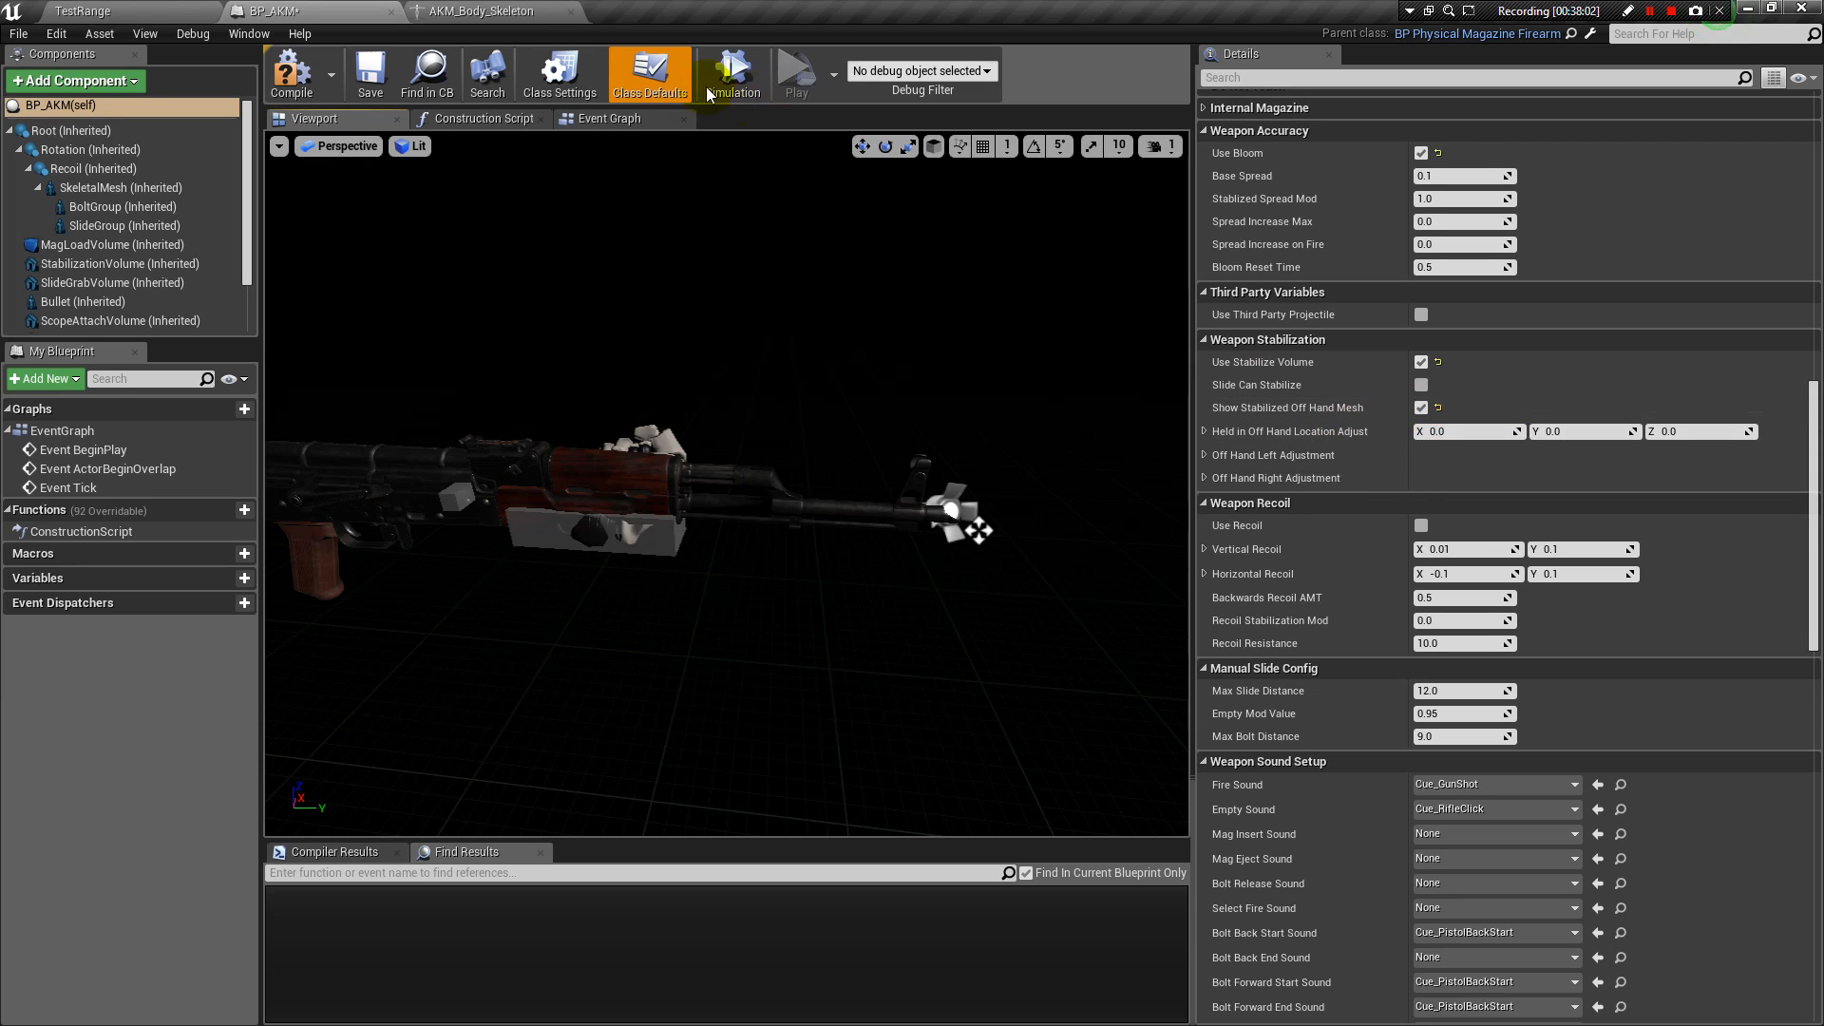
{"action": "left_click", "coordinate": [1440, 431]}
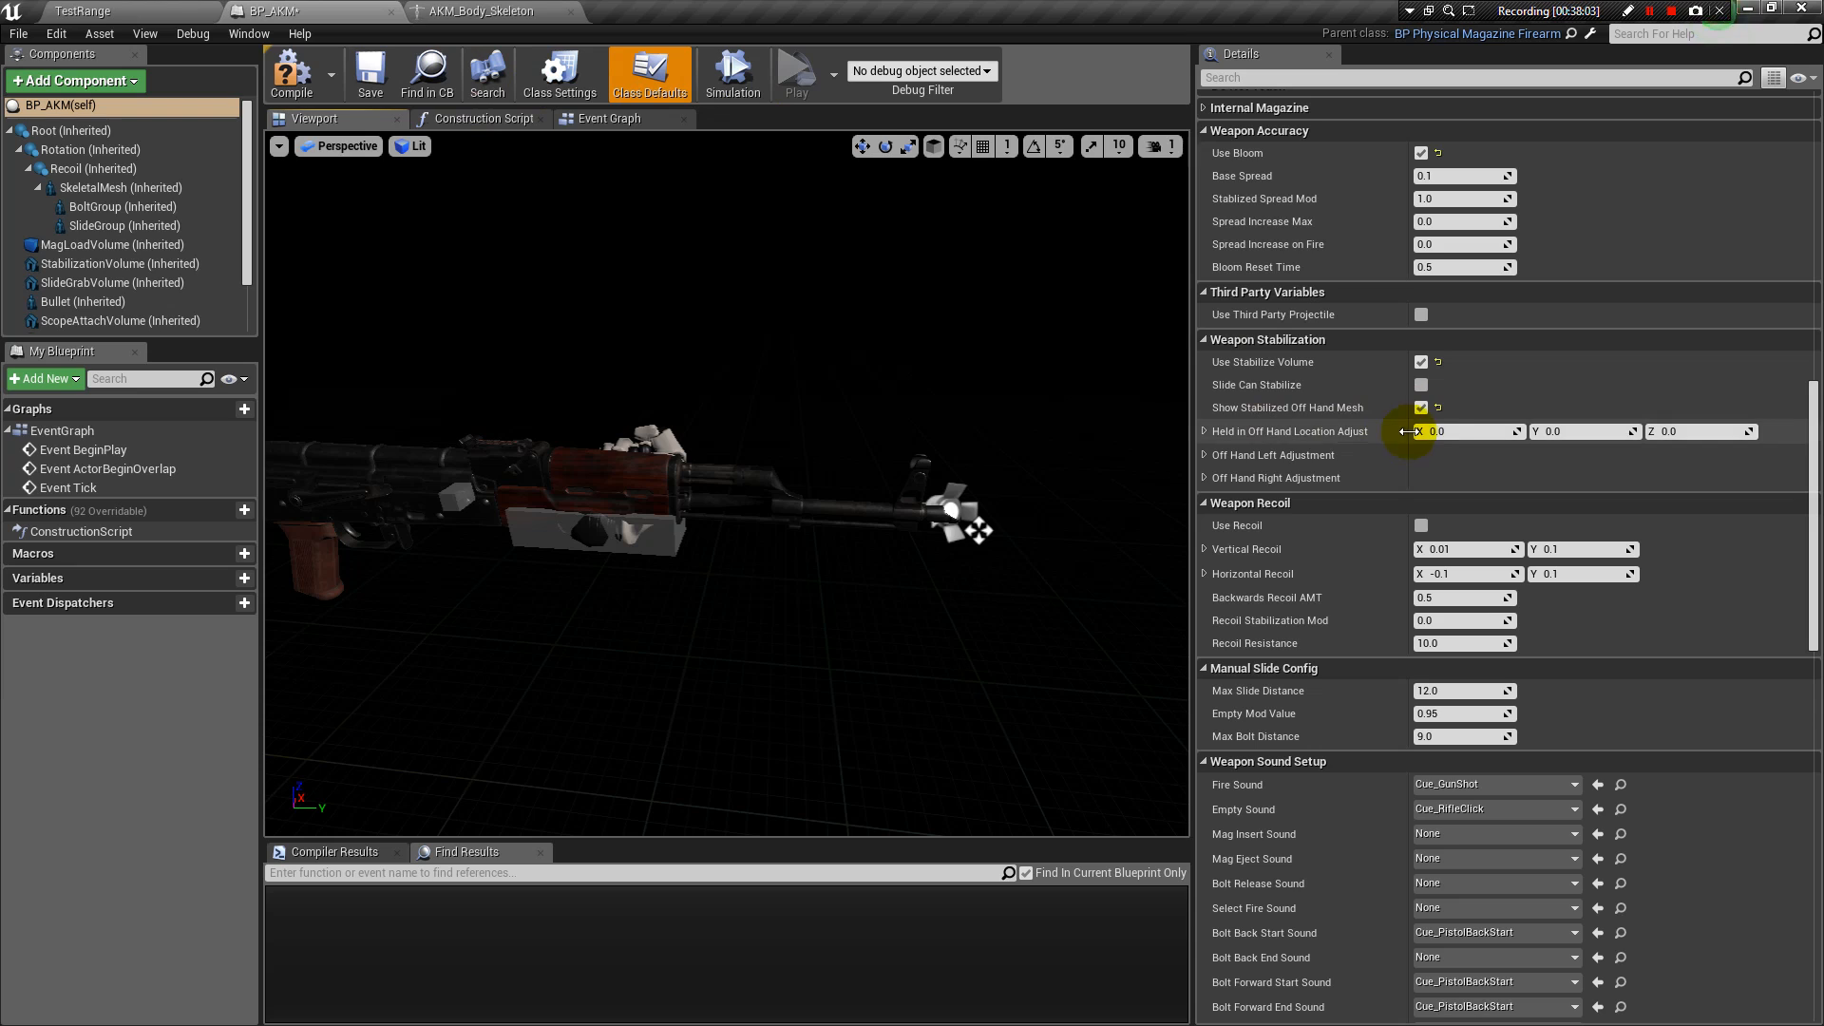
{"action": "left_click", "coordinate": [1205, 456]}
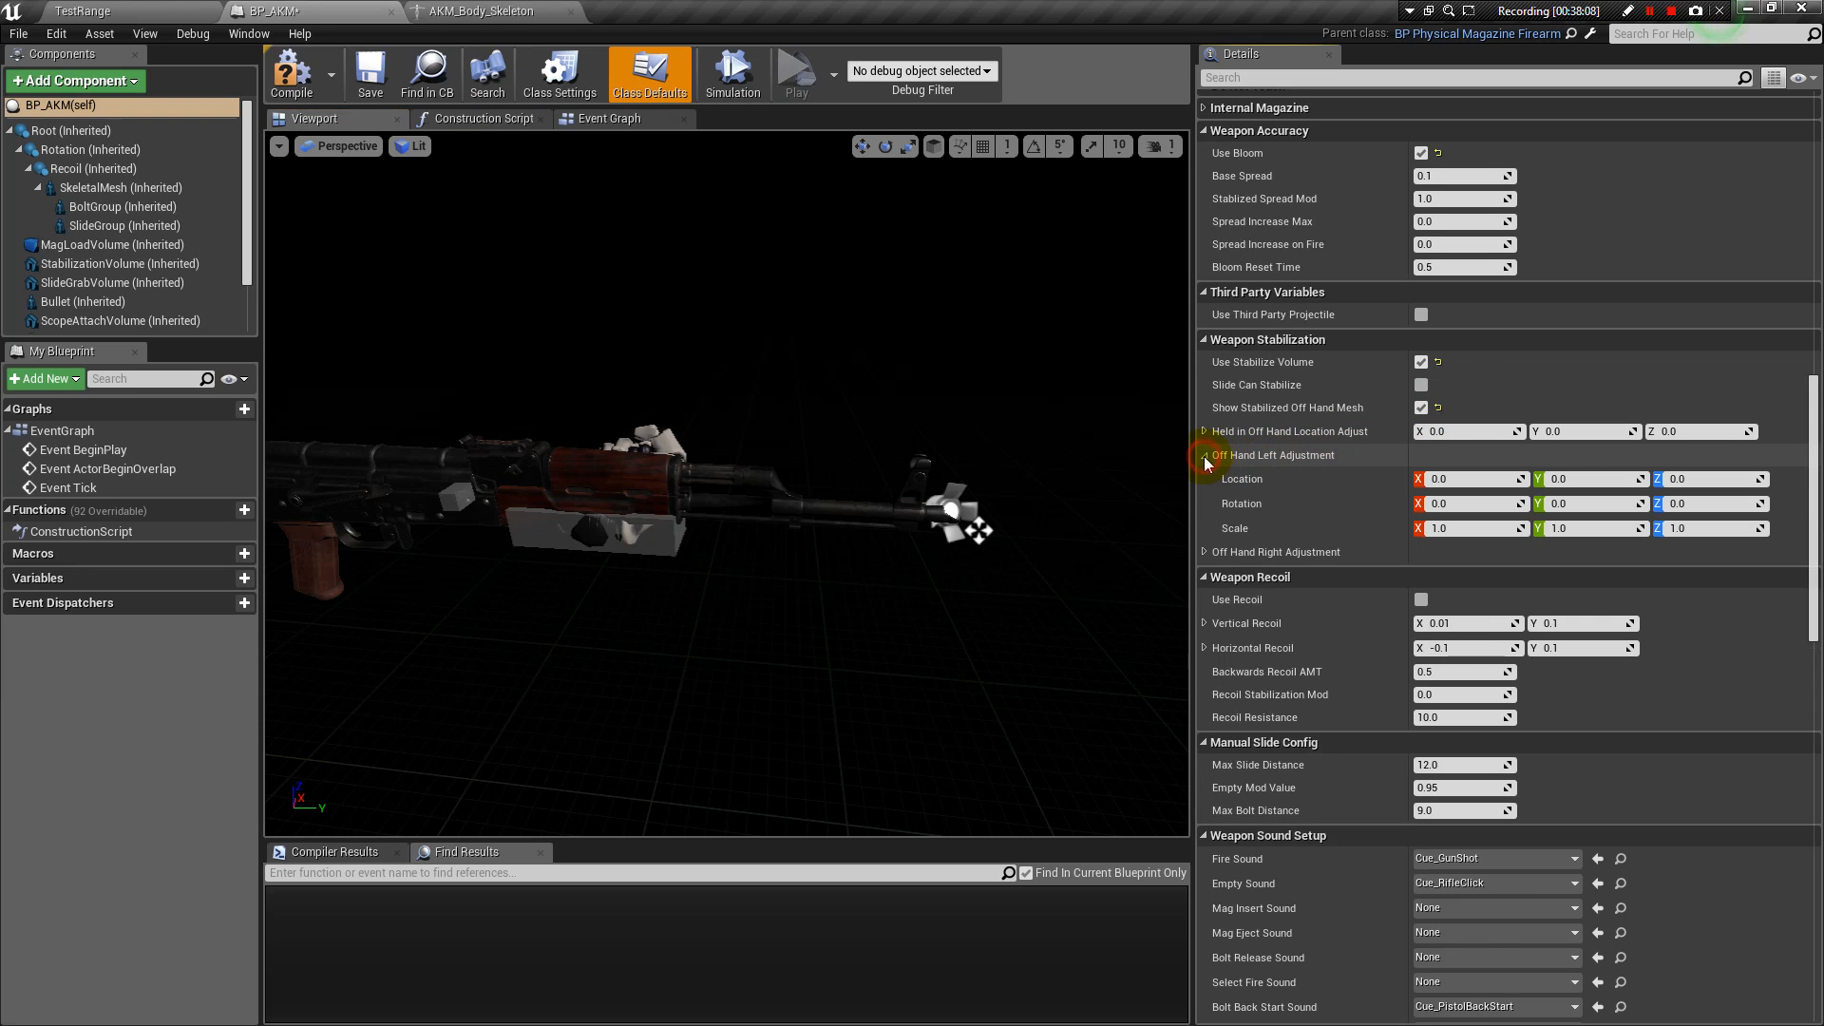
{"action": "left_click", "coordinate": [1205, 552]}
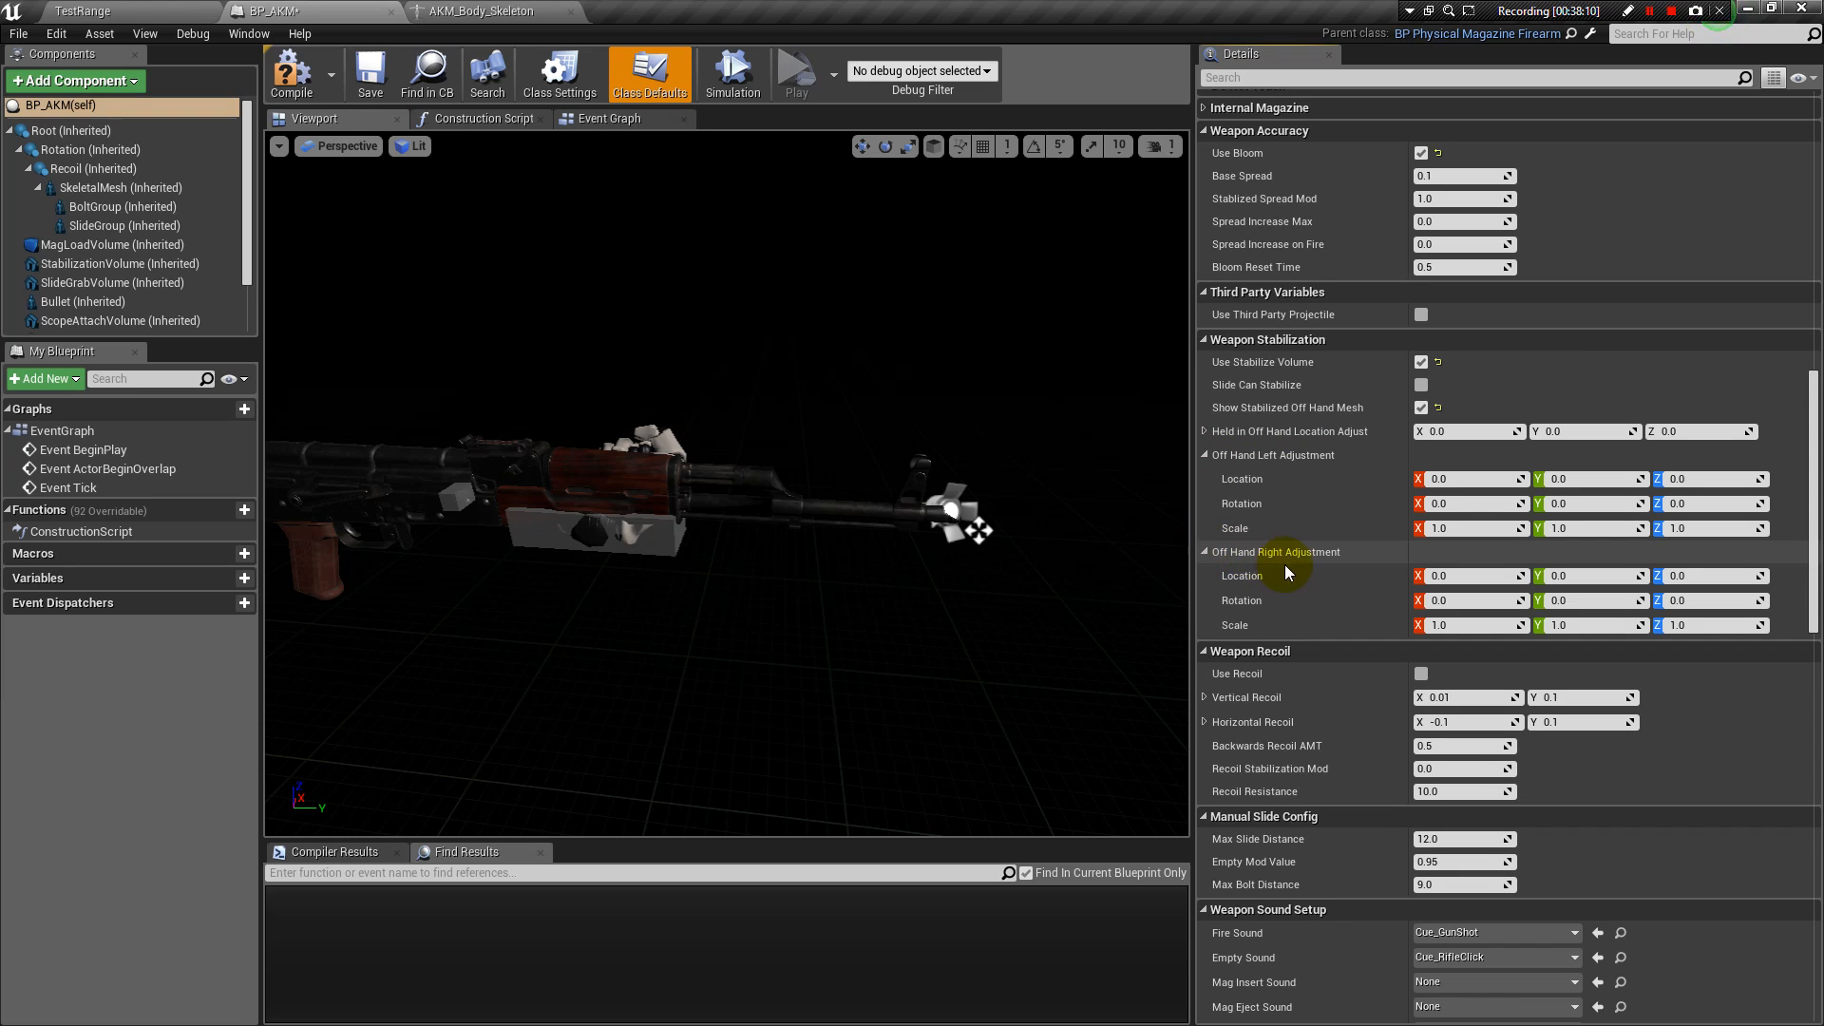
{"action": "left_click", "coordinate": [1204, 553]}
{"action": "left_click", "coordinate": [1205, 455]}
{"action": "left_click", "coordinate": [1205, 455]}
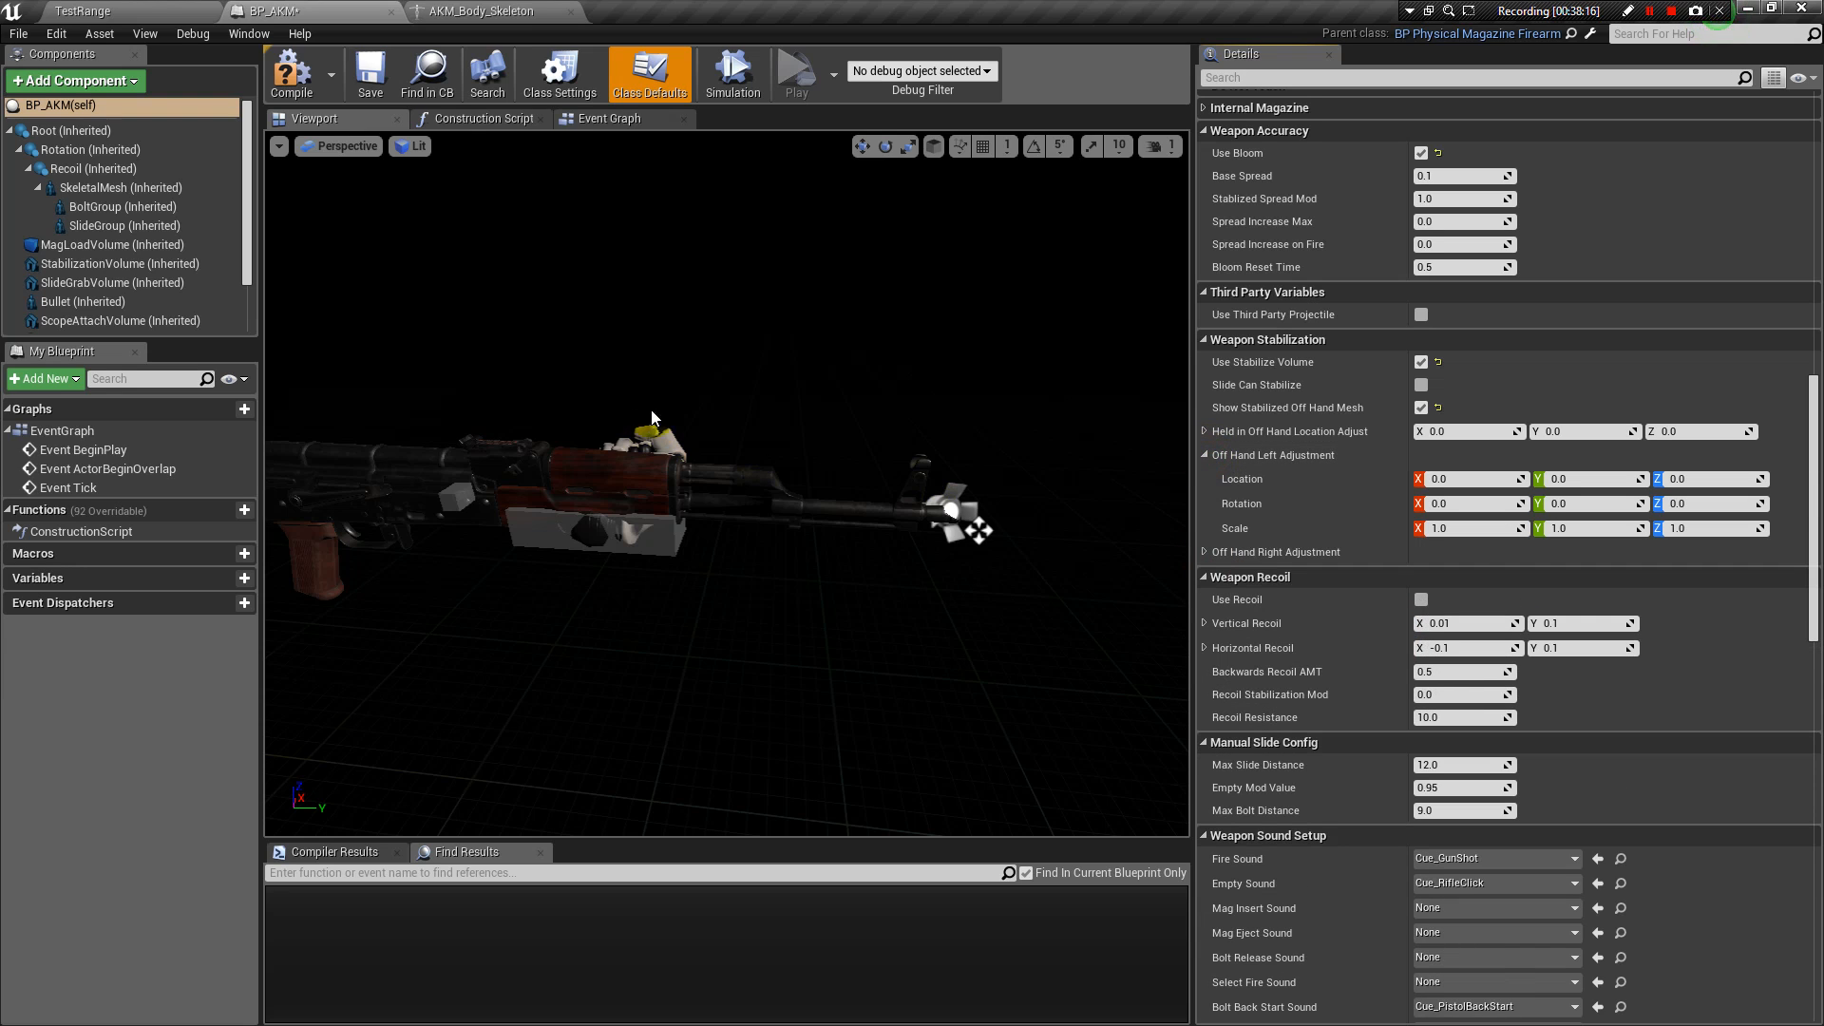
{"action": "left_click_drag", "start_coordinate": [790, 419], "coordinate": [642, 457], "text": "alt"}
{"action": "left_click_drag", "start_coordinate": [841, 482], "coordinate": [955, 485], "text": "alt"}
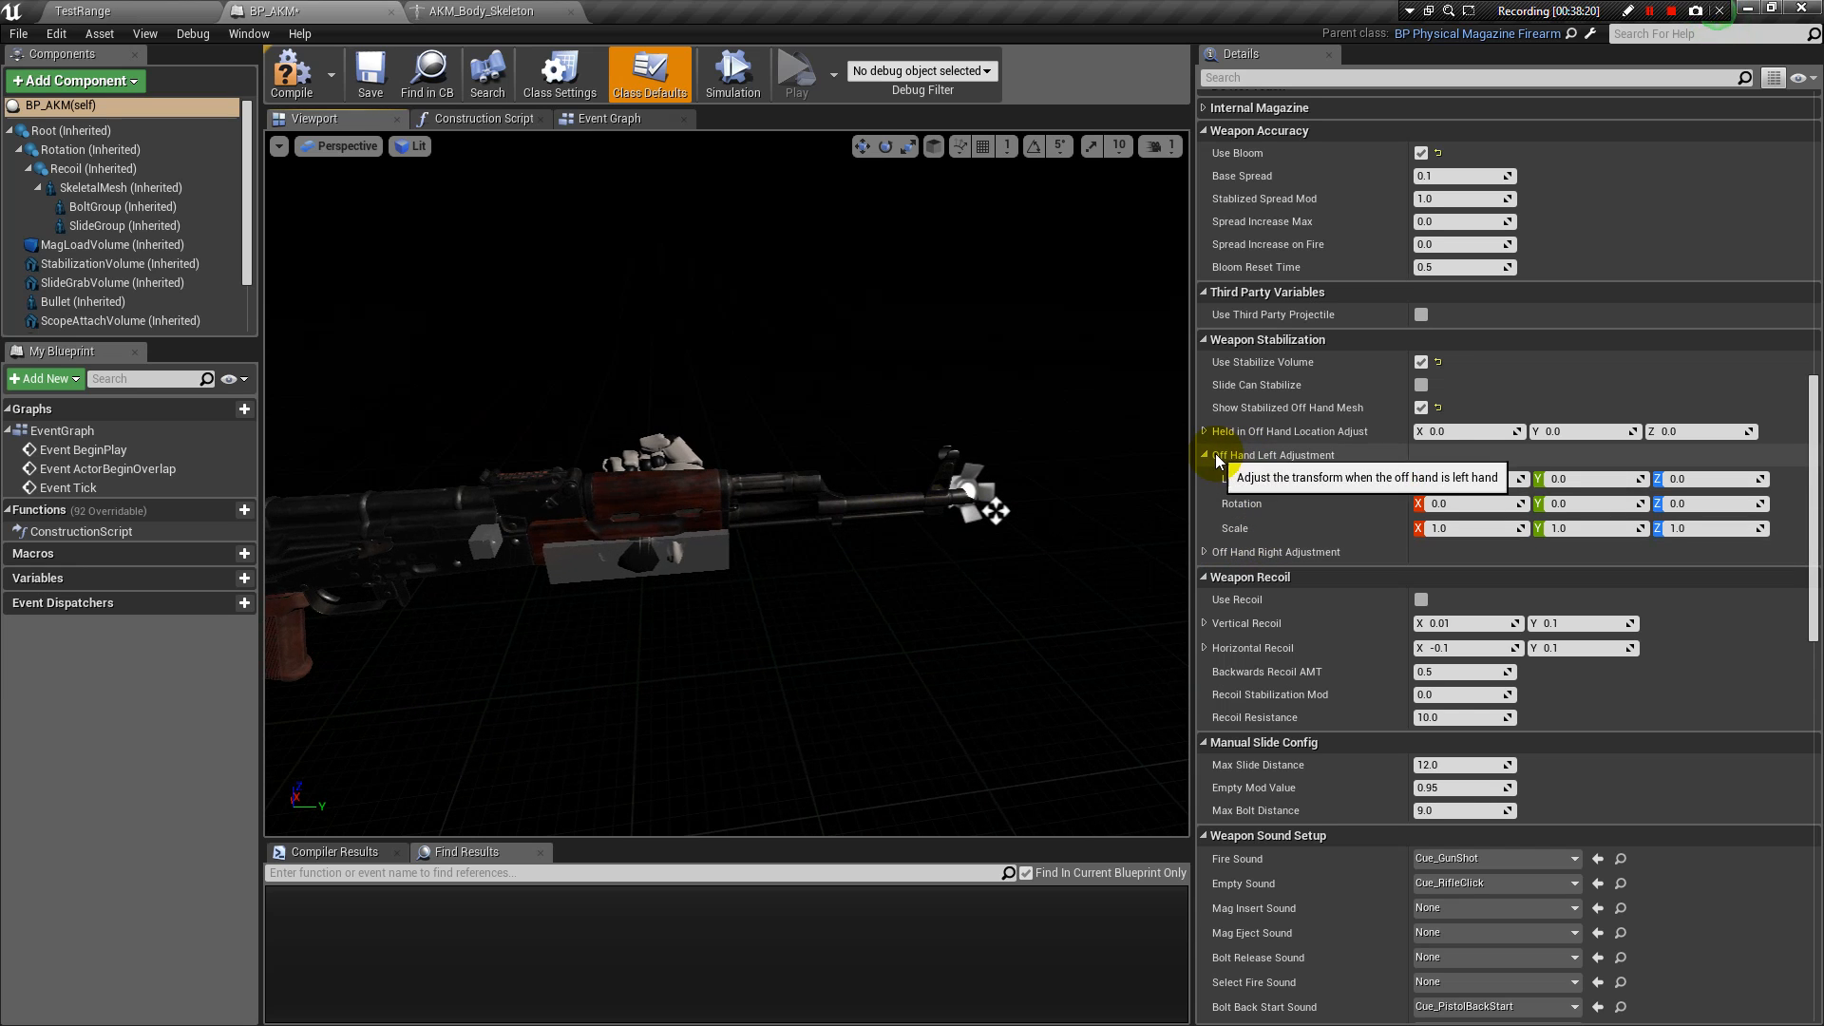
{"action": "left_click_drag", "start_coordinate": [748, 370], "coordinate": [665, 447], "text": "alt"}
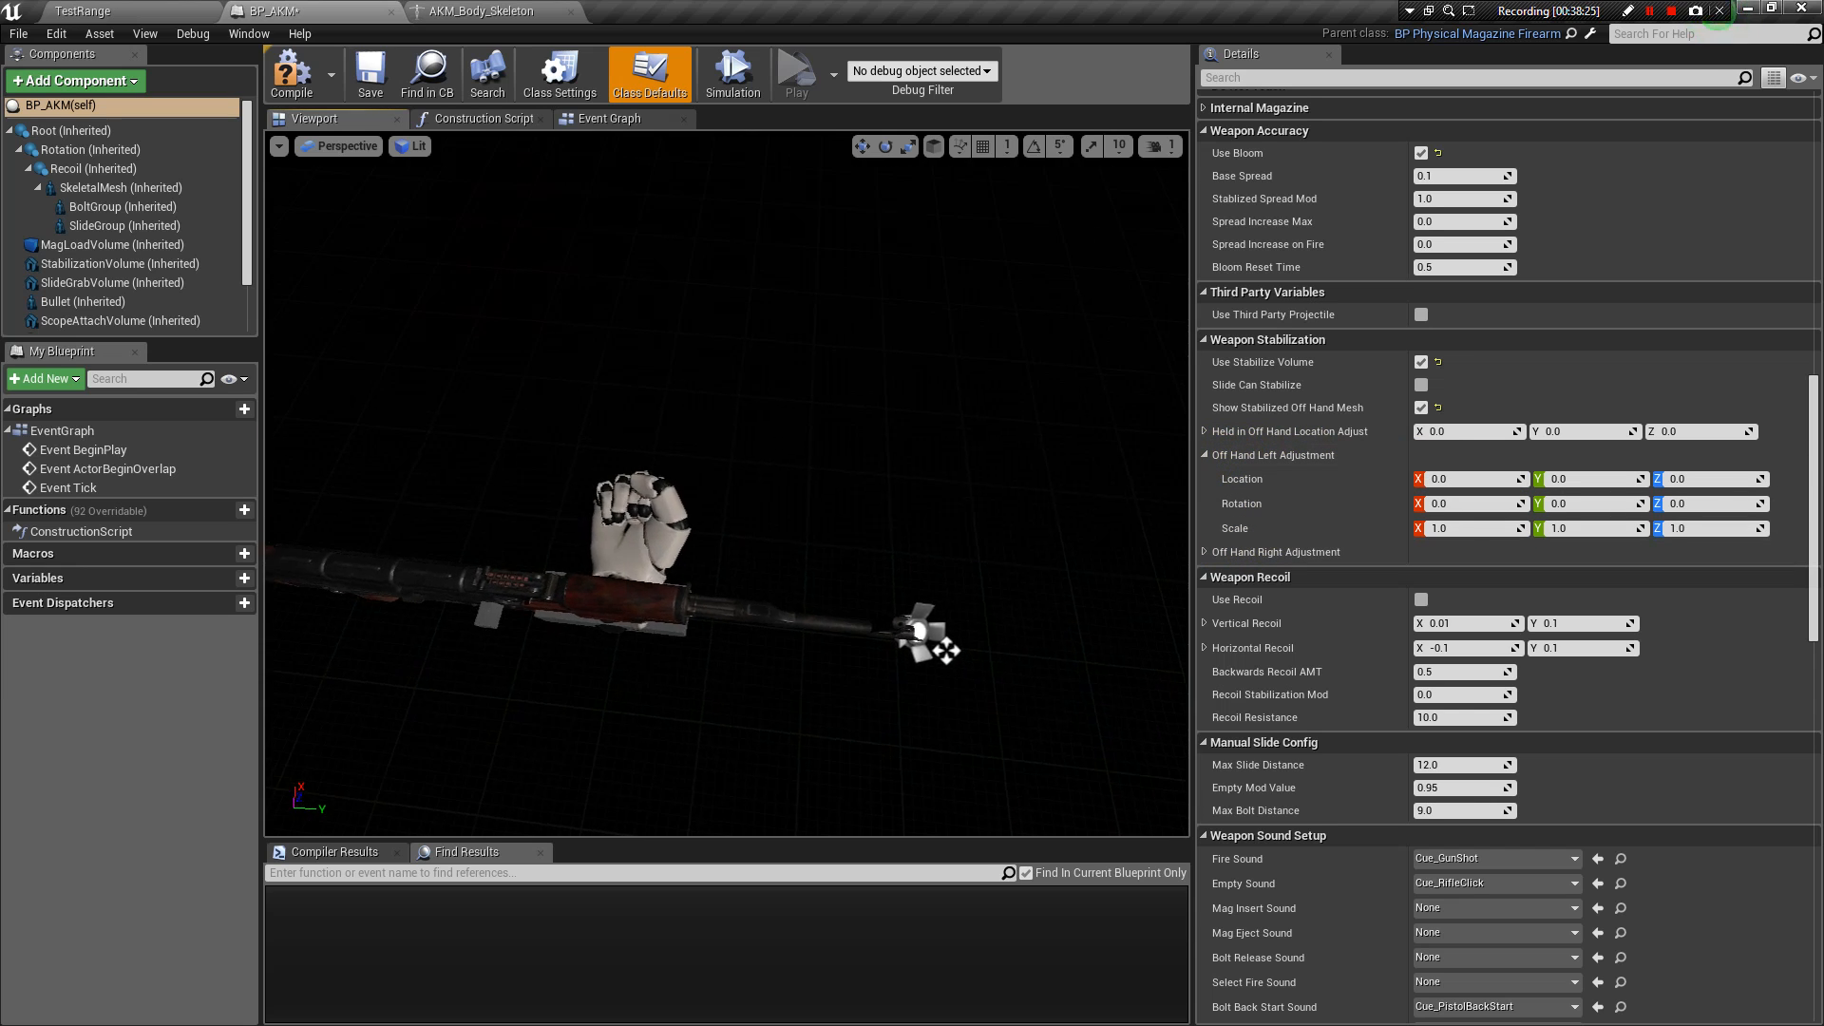
{"action": "left_click_drag", "start_coordinate": [649, 370], "coordinate": [846, 332], "text": "alt"}
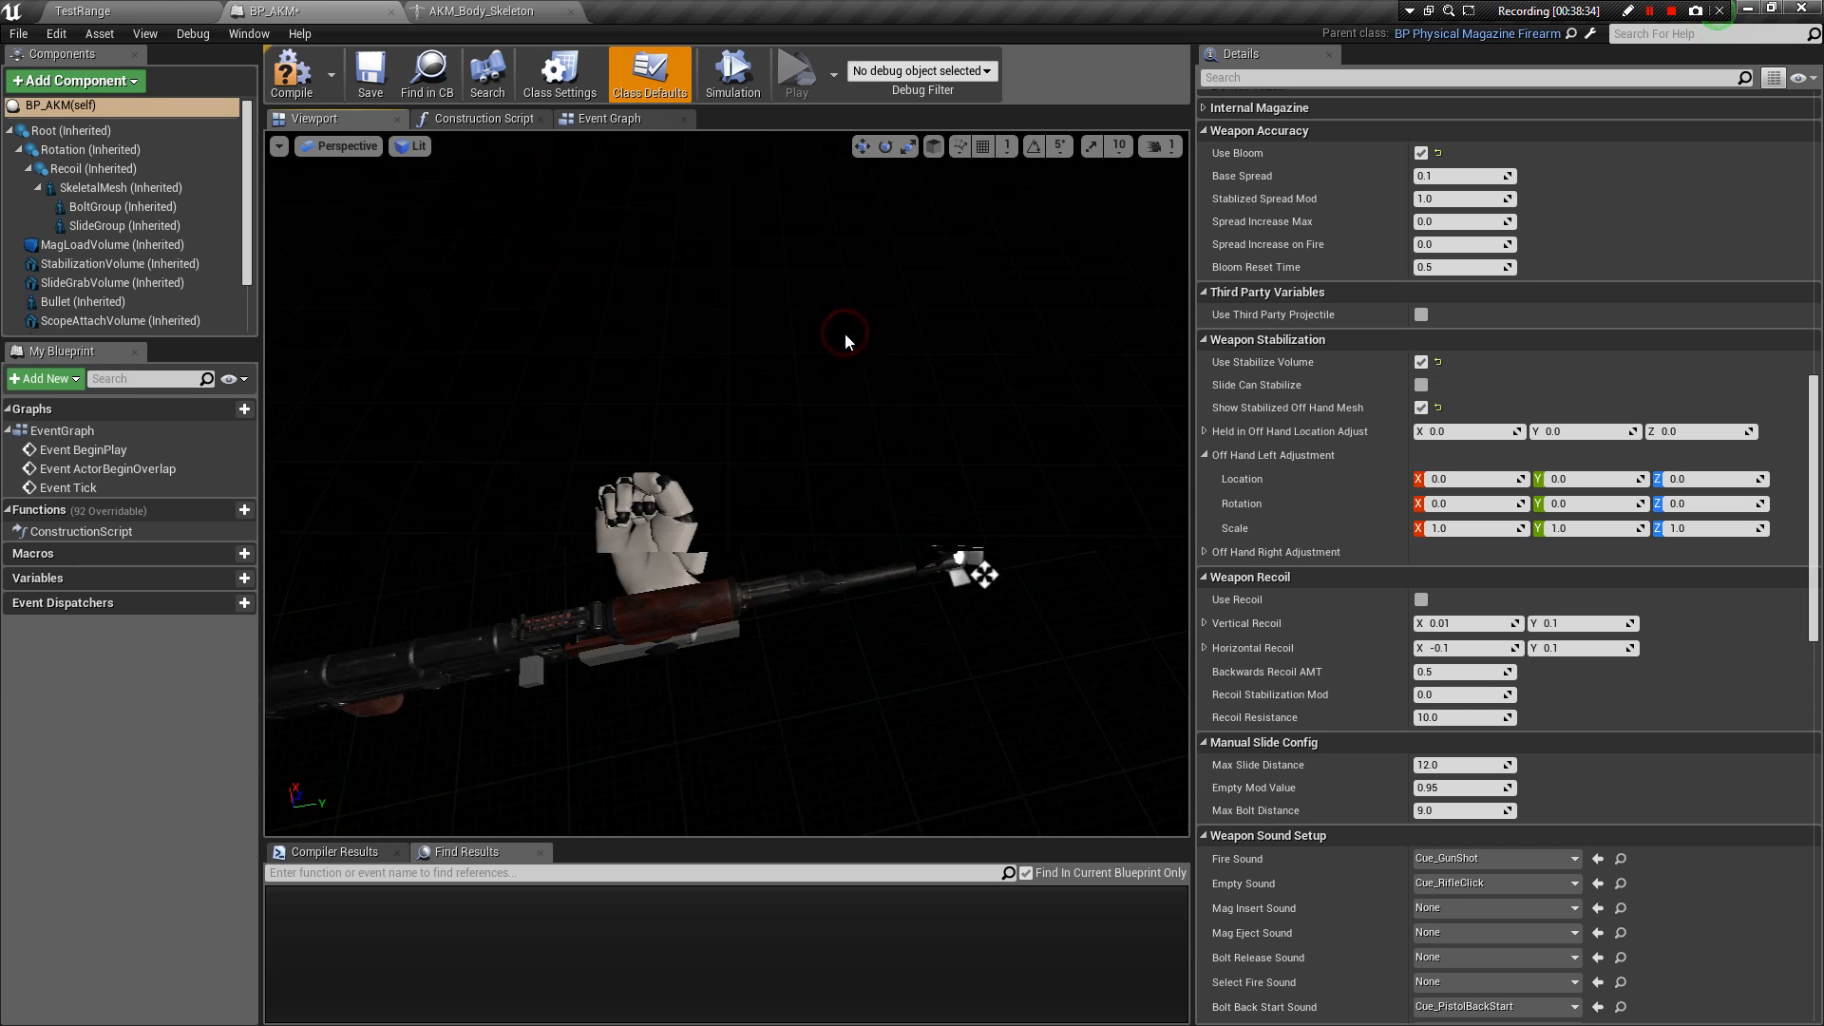
{"action": "left_click", "coordinate": [1206, 455]}
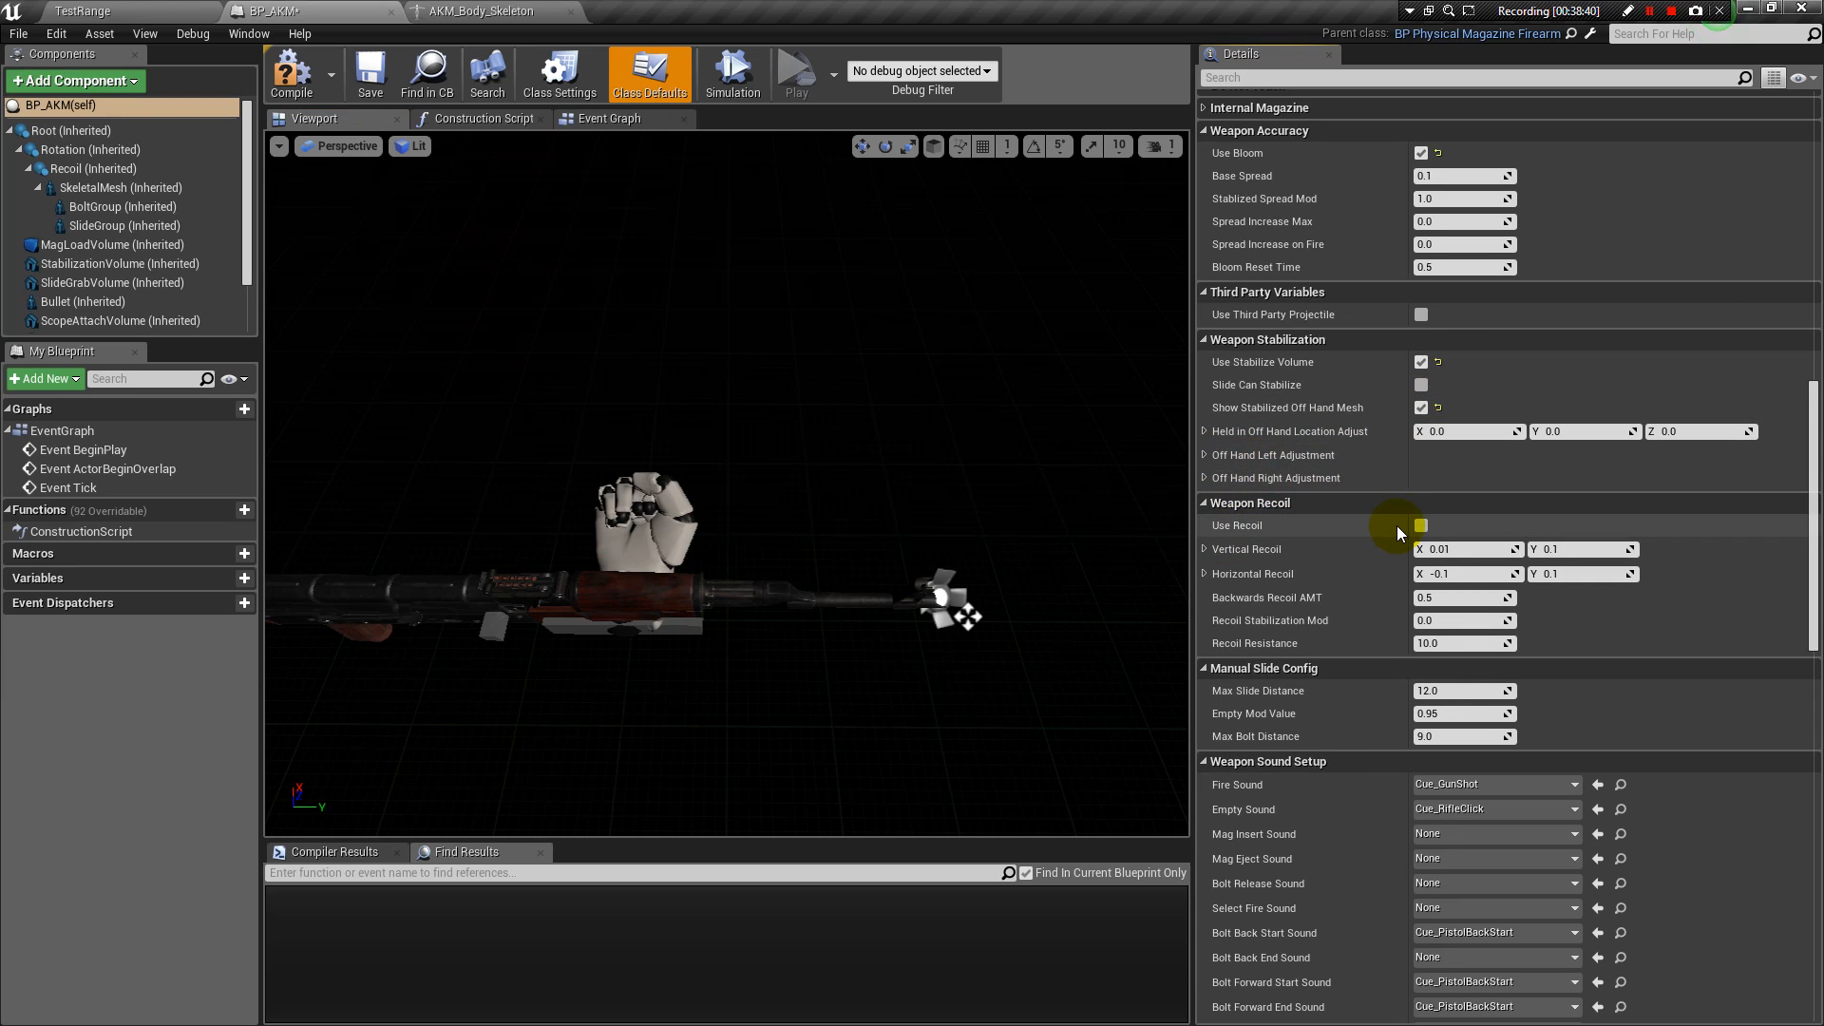
Enable Use Recoil under Weapon Recoil.
{"action": "left_click", "coordinate": [1422, 525]}
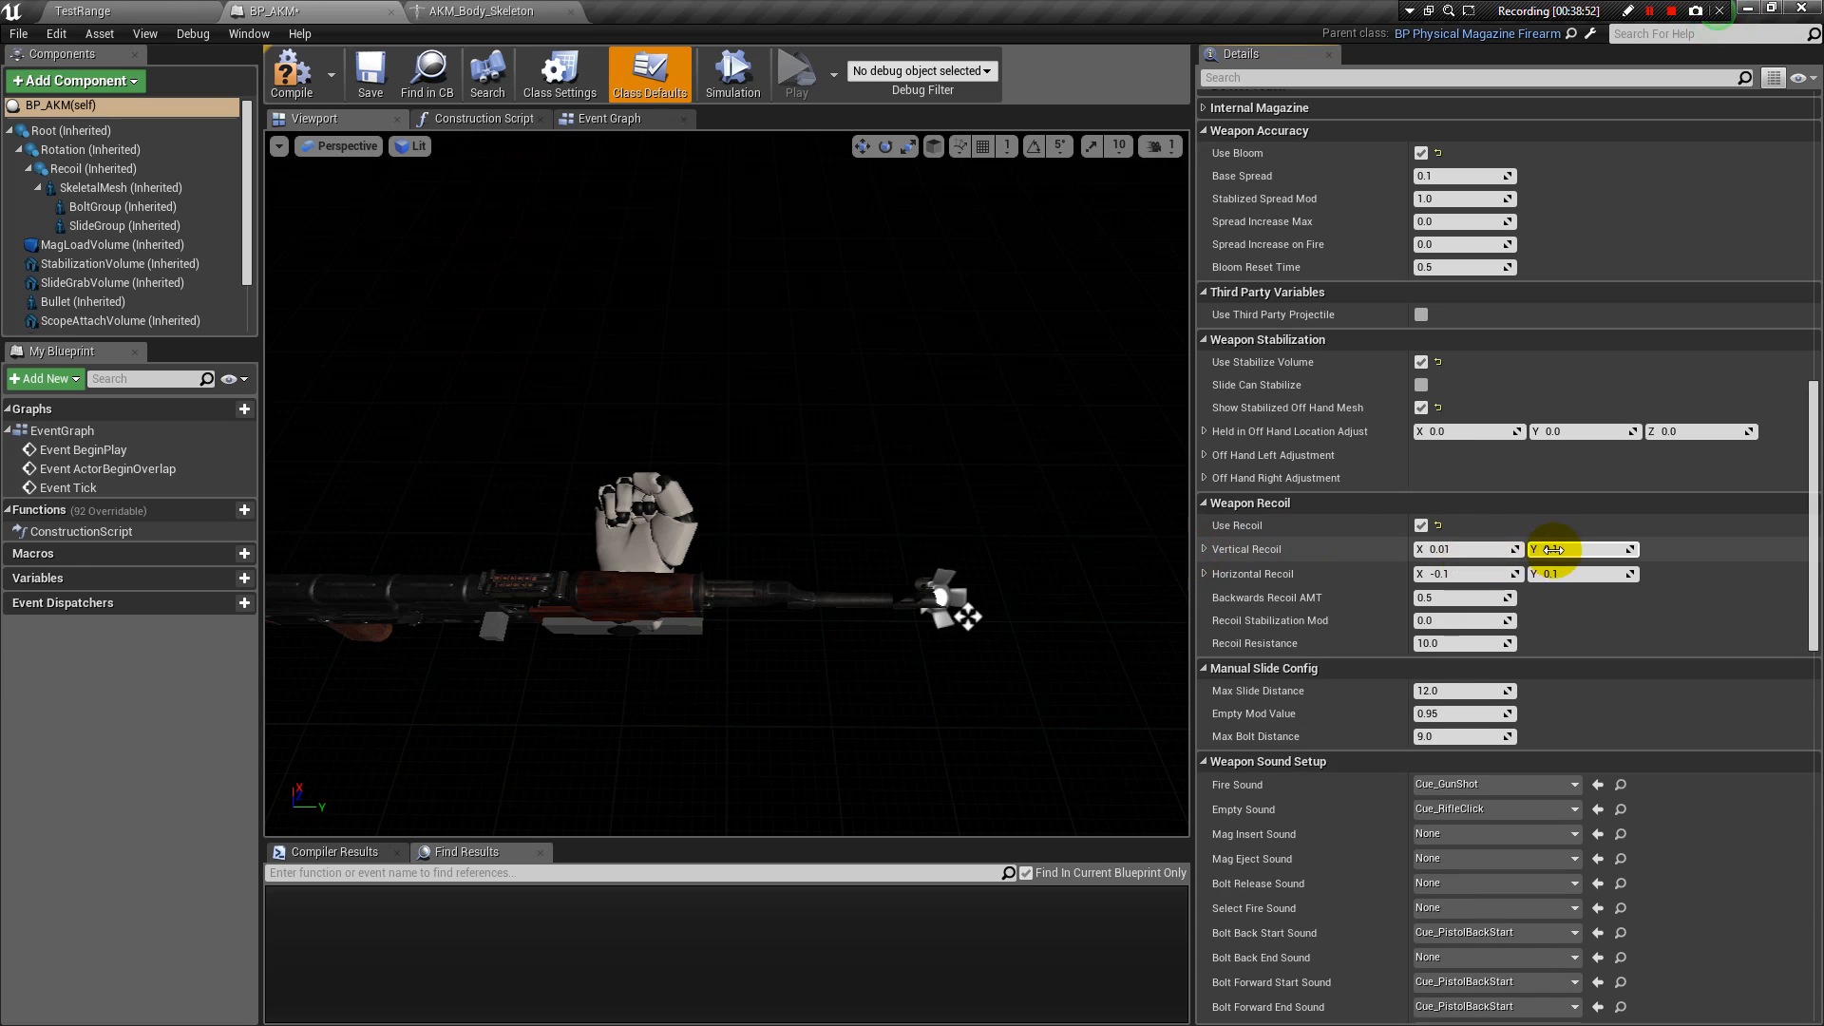
{"action": "left_click", "coordinate": [1457, 550]}
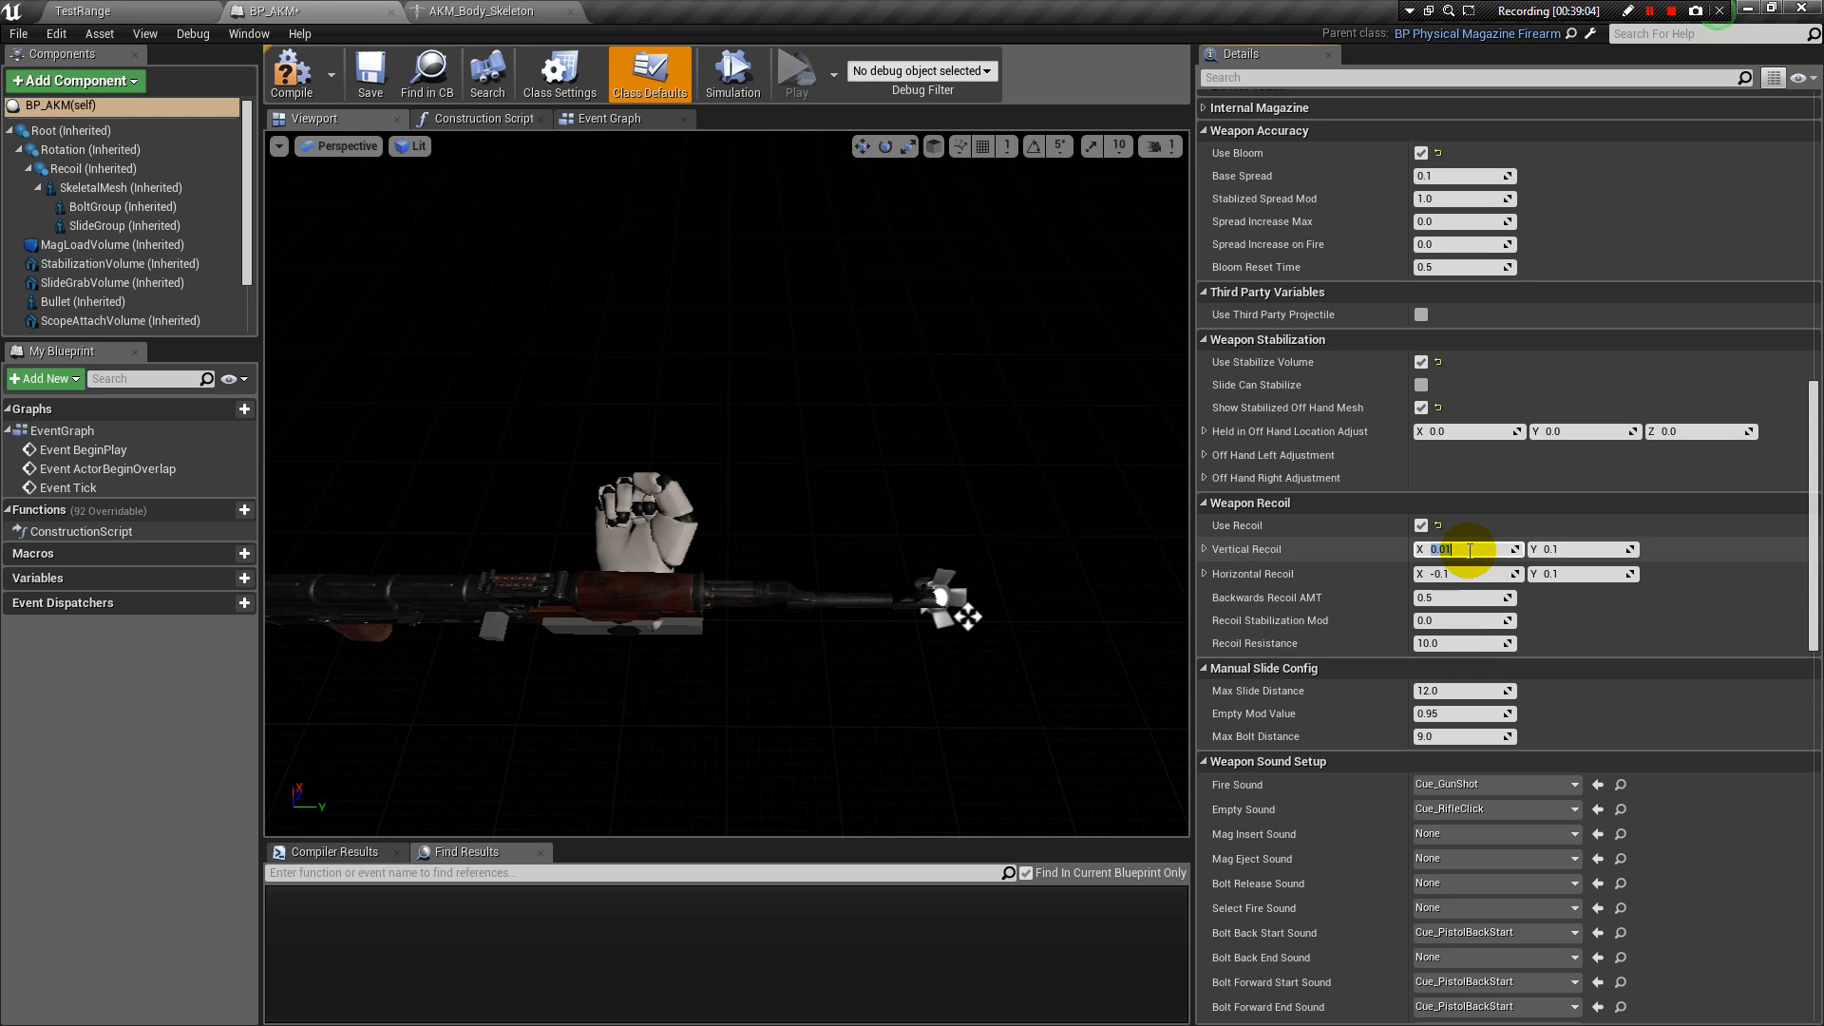
{"action": "left_click", "coordinate": [1438, 551]}
{"action": "key", "text": "Return"}
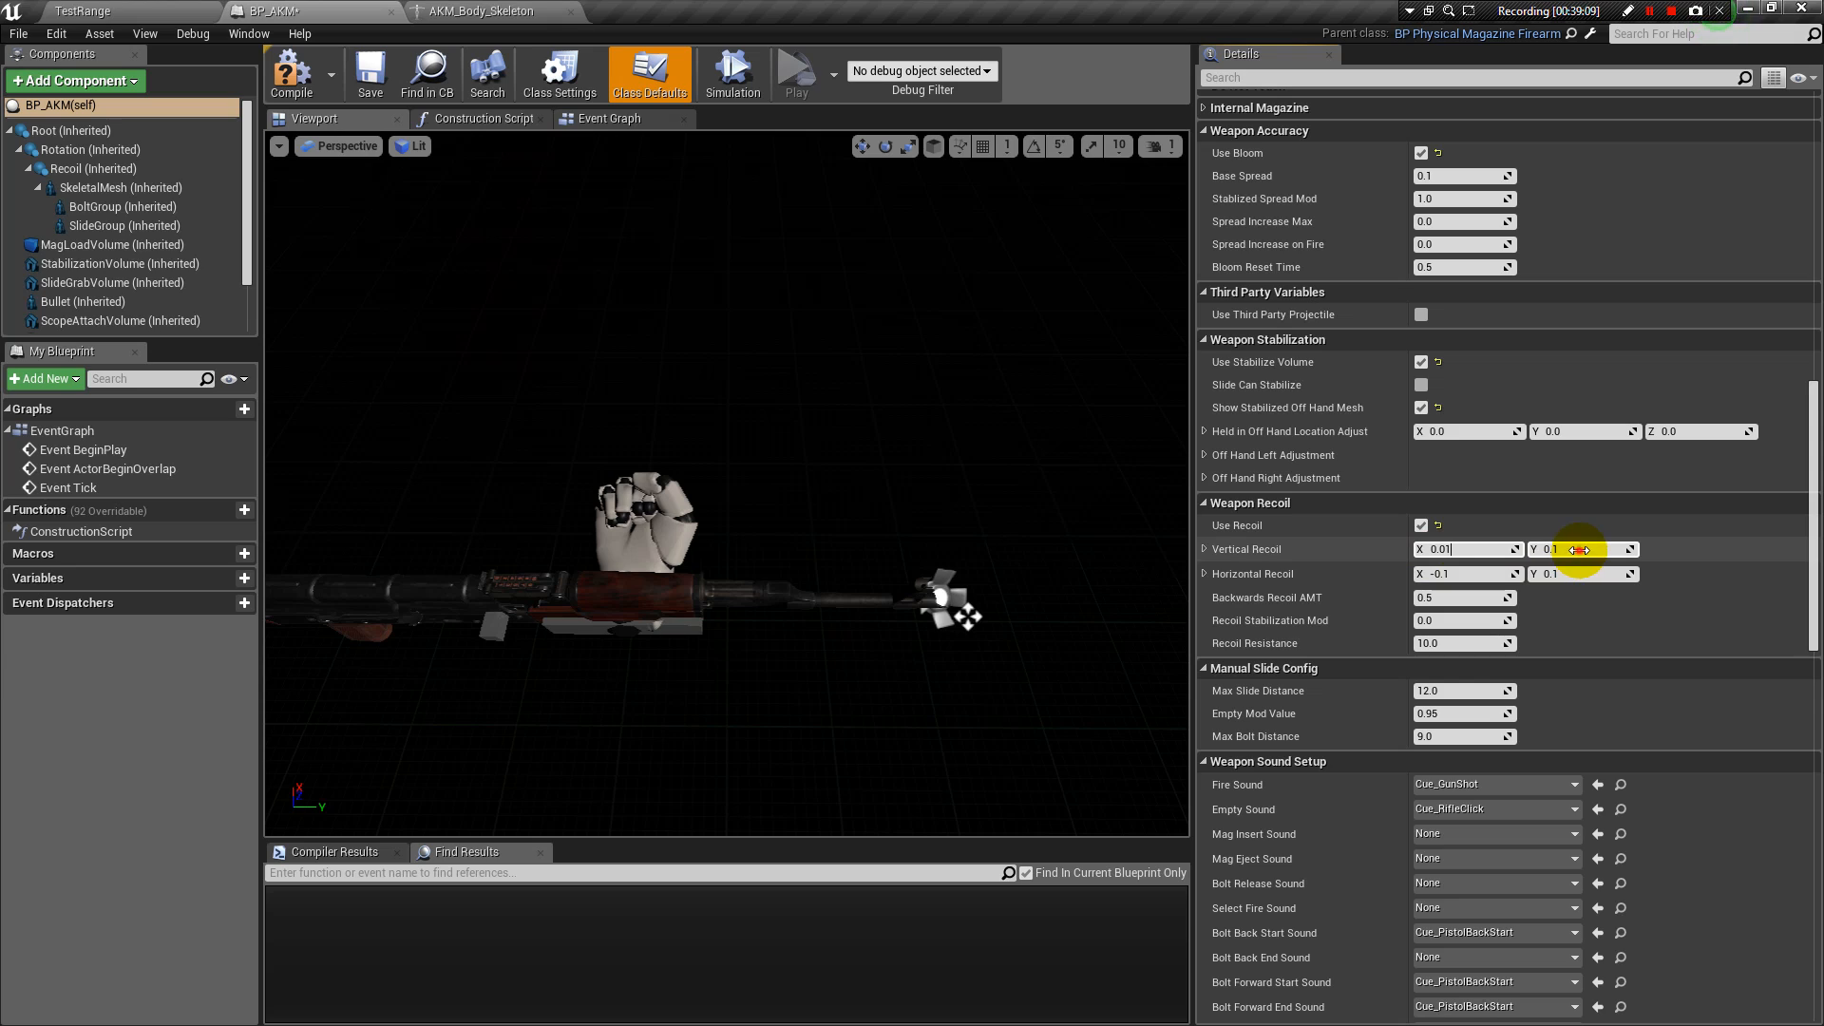
Try a Vertical Recoil range of X 0 and Y 10.
{"action": "left_click", "coordinate": [1482, 552]}
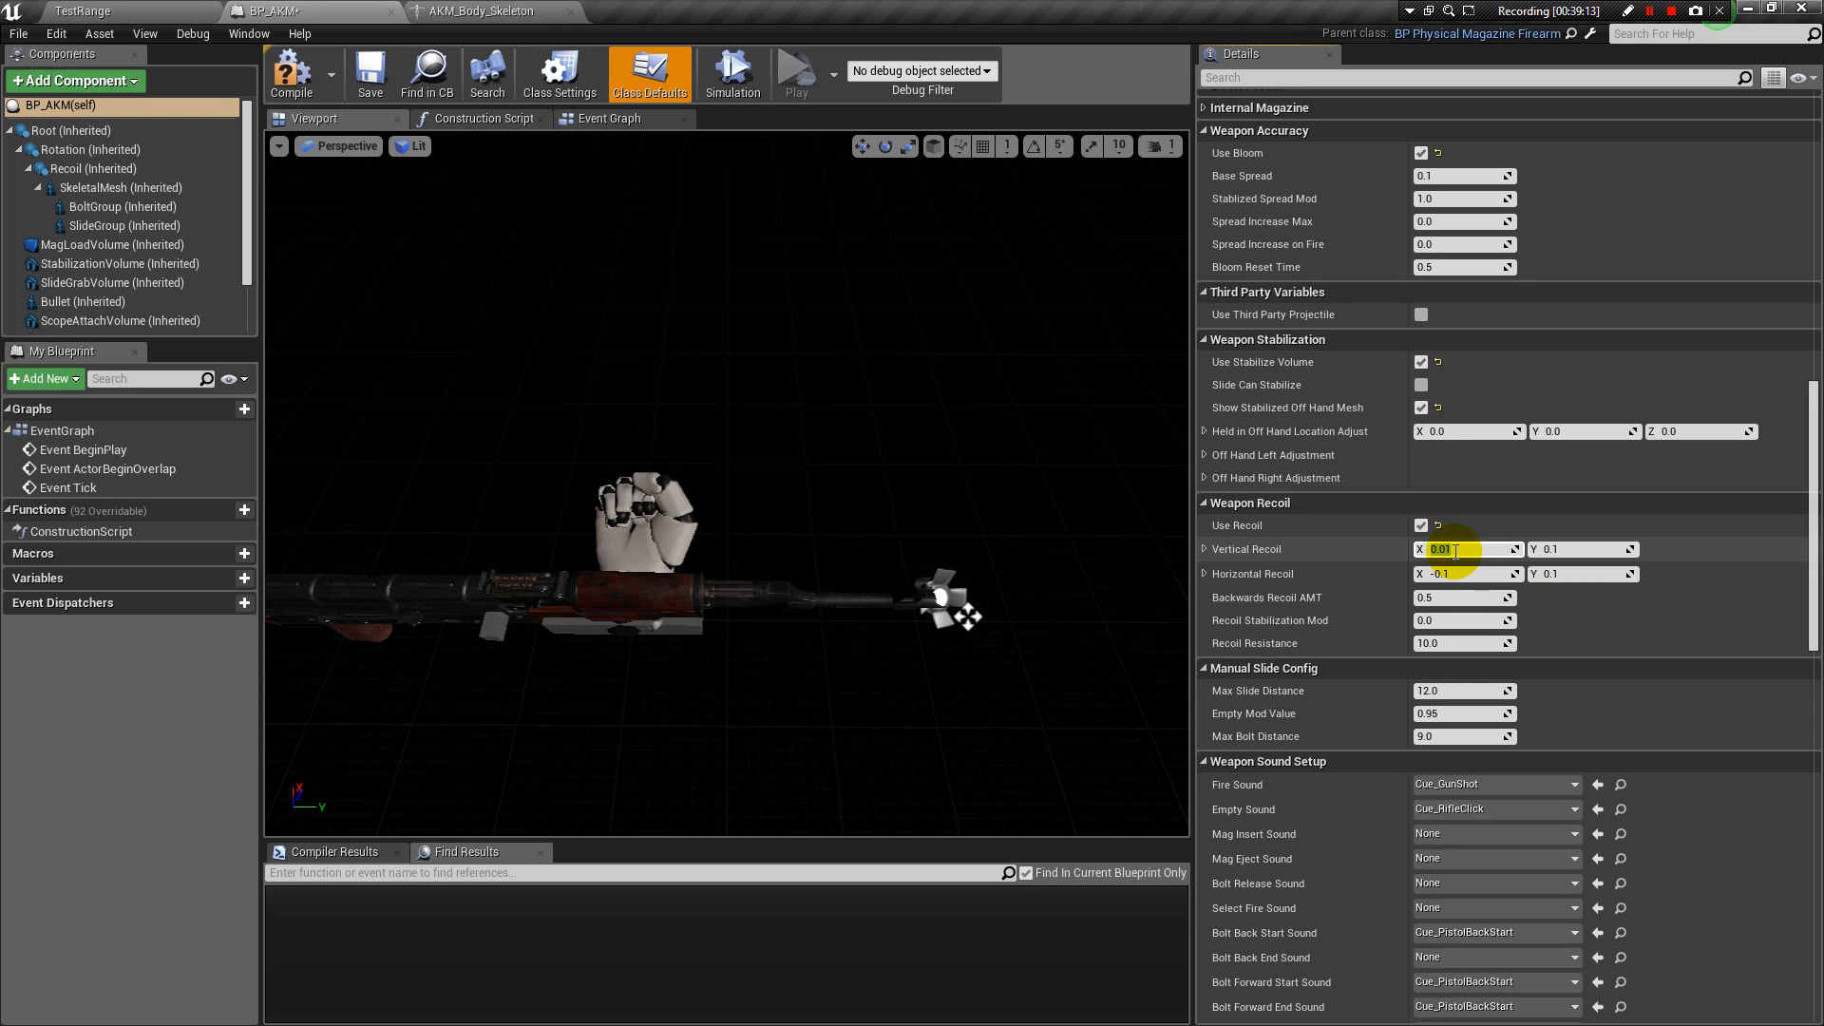
{"action": "type", "text": "0"}
{"action": "left_click", "coordinate": [1560, 551]}
{"action": "type", "text": "10"}
{"action": "key", "text": "Return"}
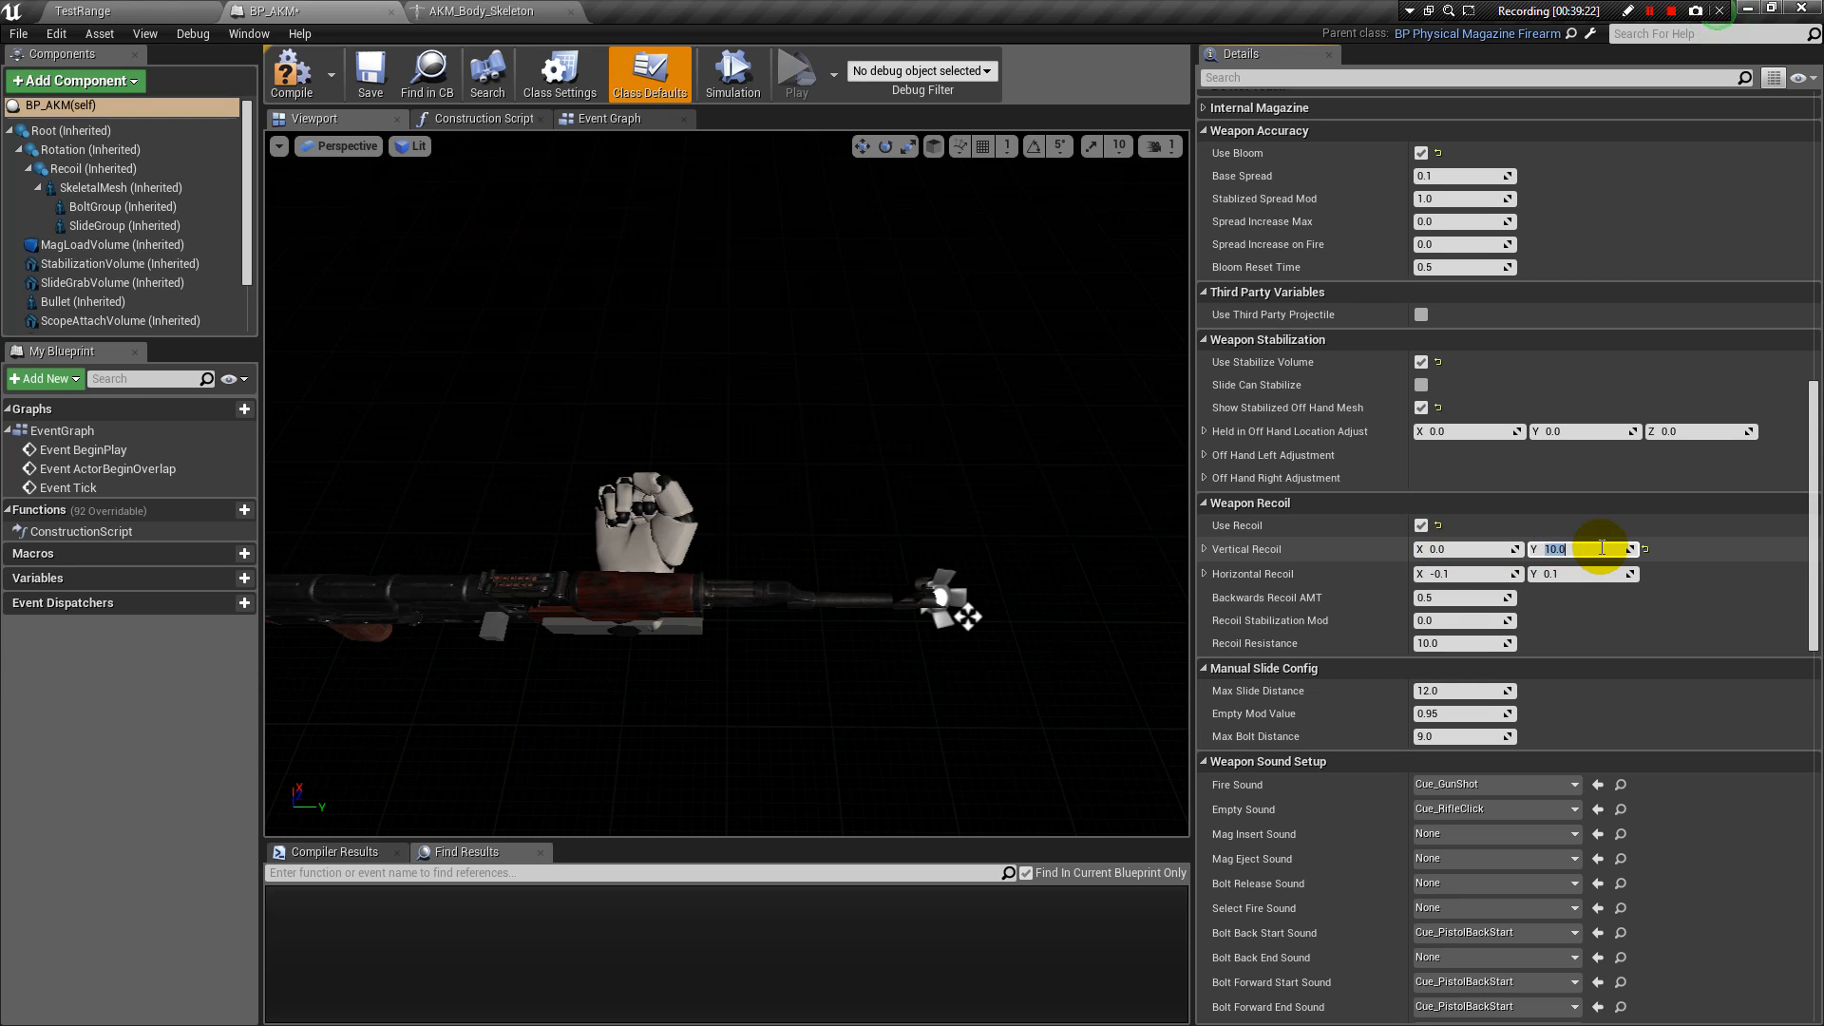
Set the Vertical Recoil range to X 11 and Y 15.
{"action": "left_click", "coordinate": [1462, 550]}
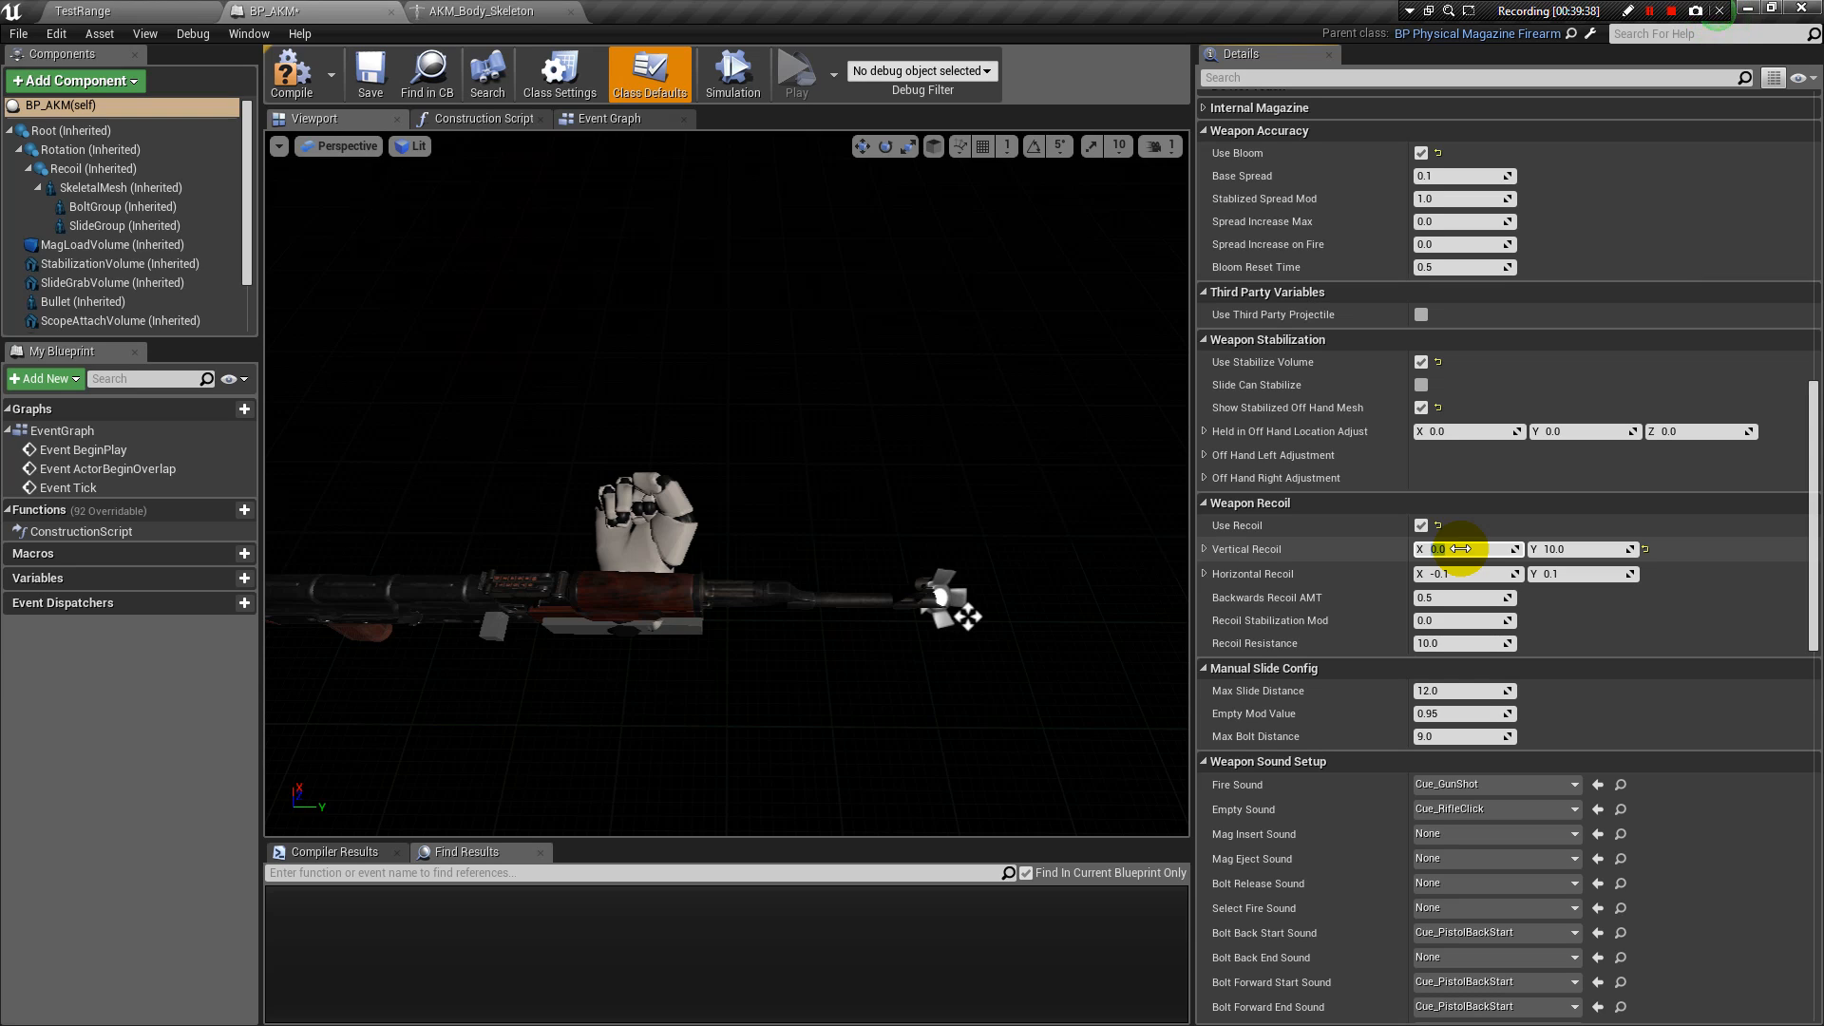
{"action": "type", "text": "8"}
{"action": "left_click", "coordinate": [1572, 548]}
{"action": "type", "text": "5"}
{"action": "key", "text": "BackSpace"}
{"action": "key", "text": "BackSpace"}
{"action": "key", "text": "BackSpace"}
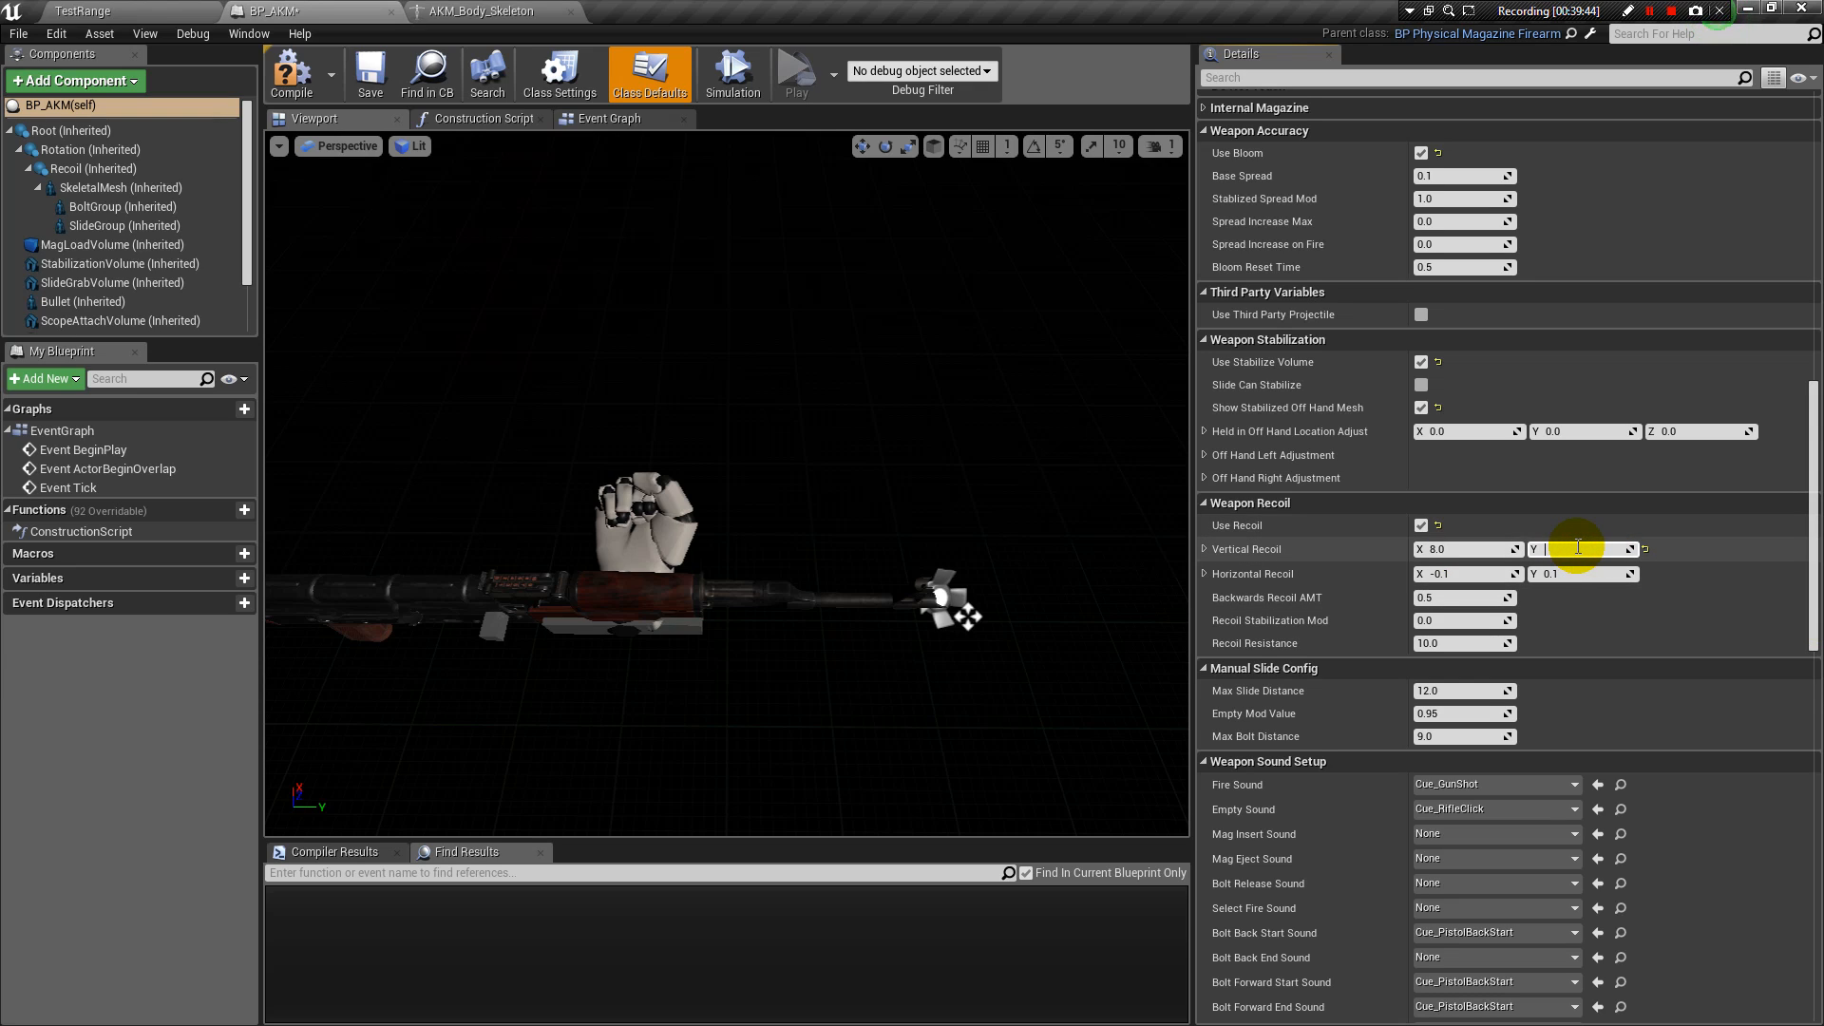
{"action": "type", "text": "15"}
{"action": "left_click", "coordinate": [1464, 548]}
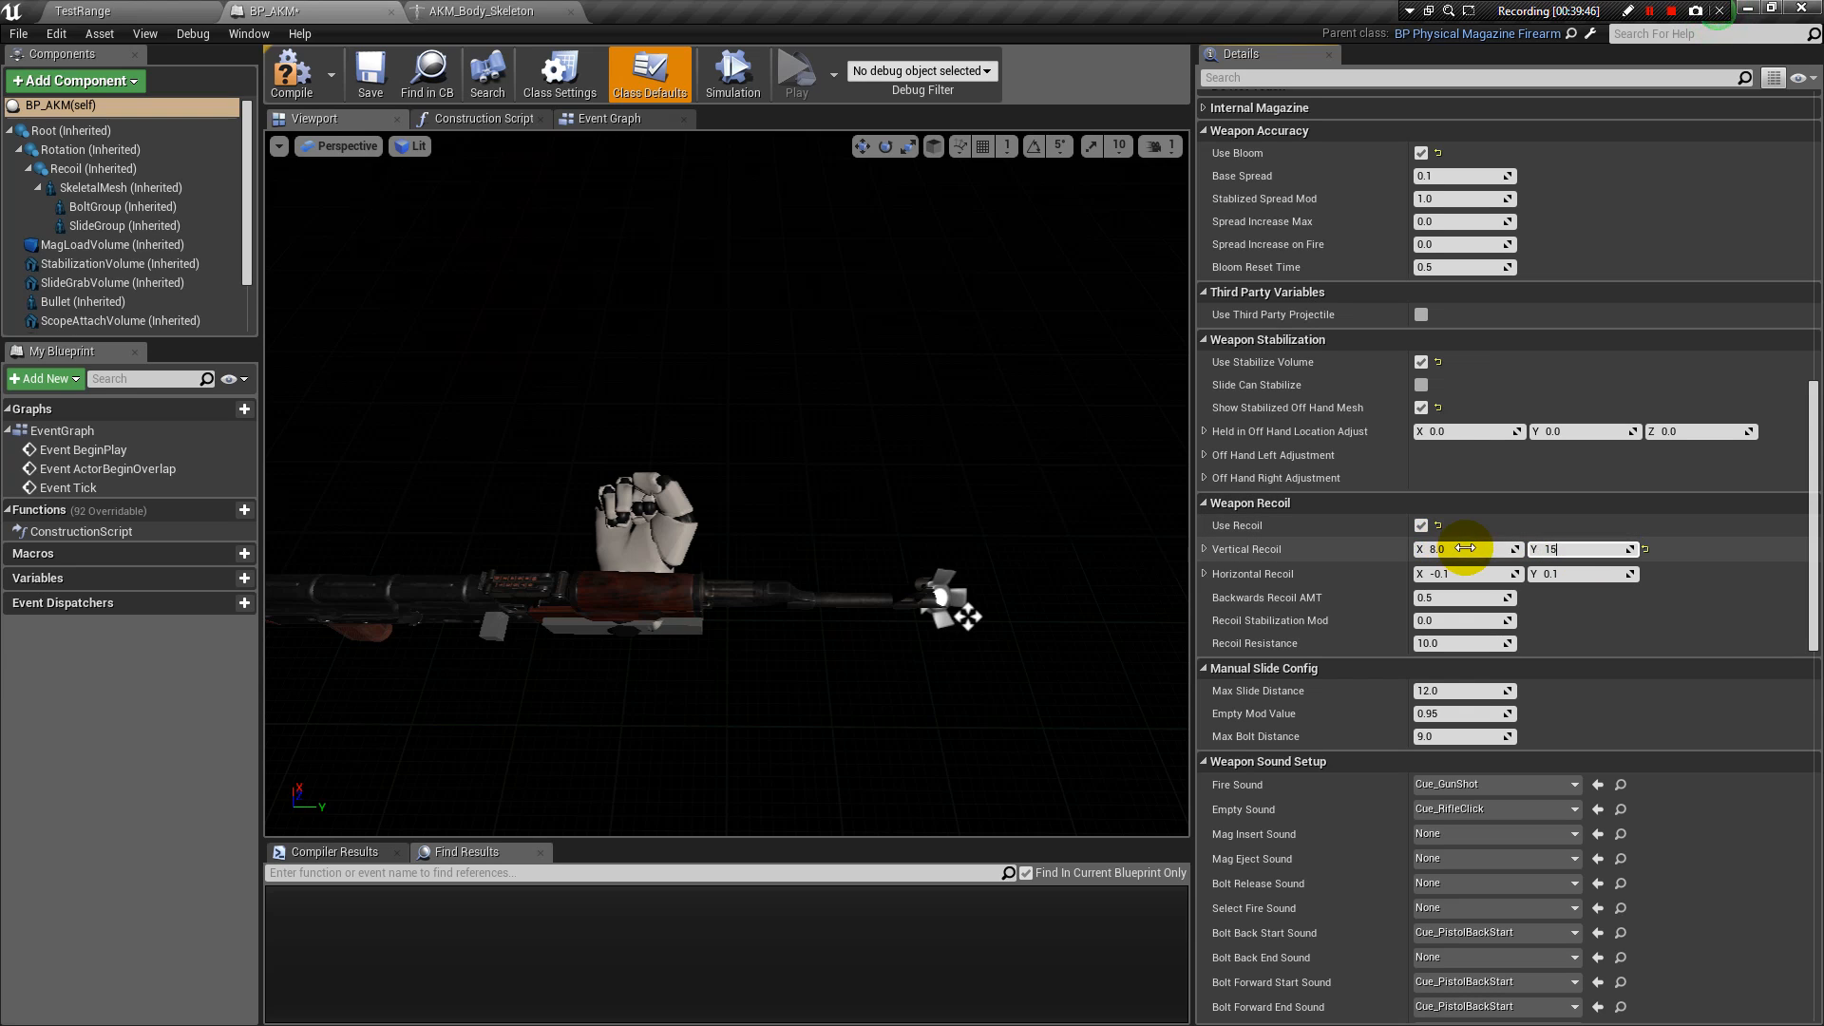
{"action": "type", "text": "11"}
{"action": "key", "text": "Return"}
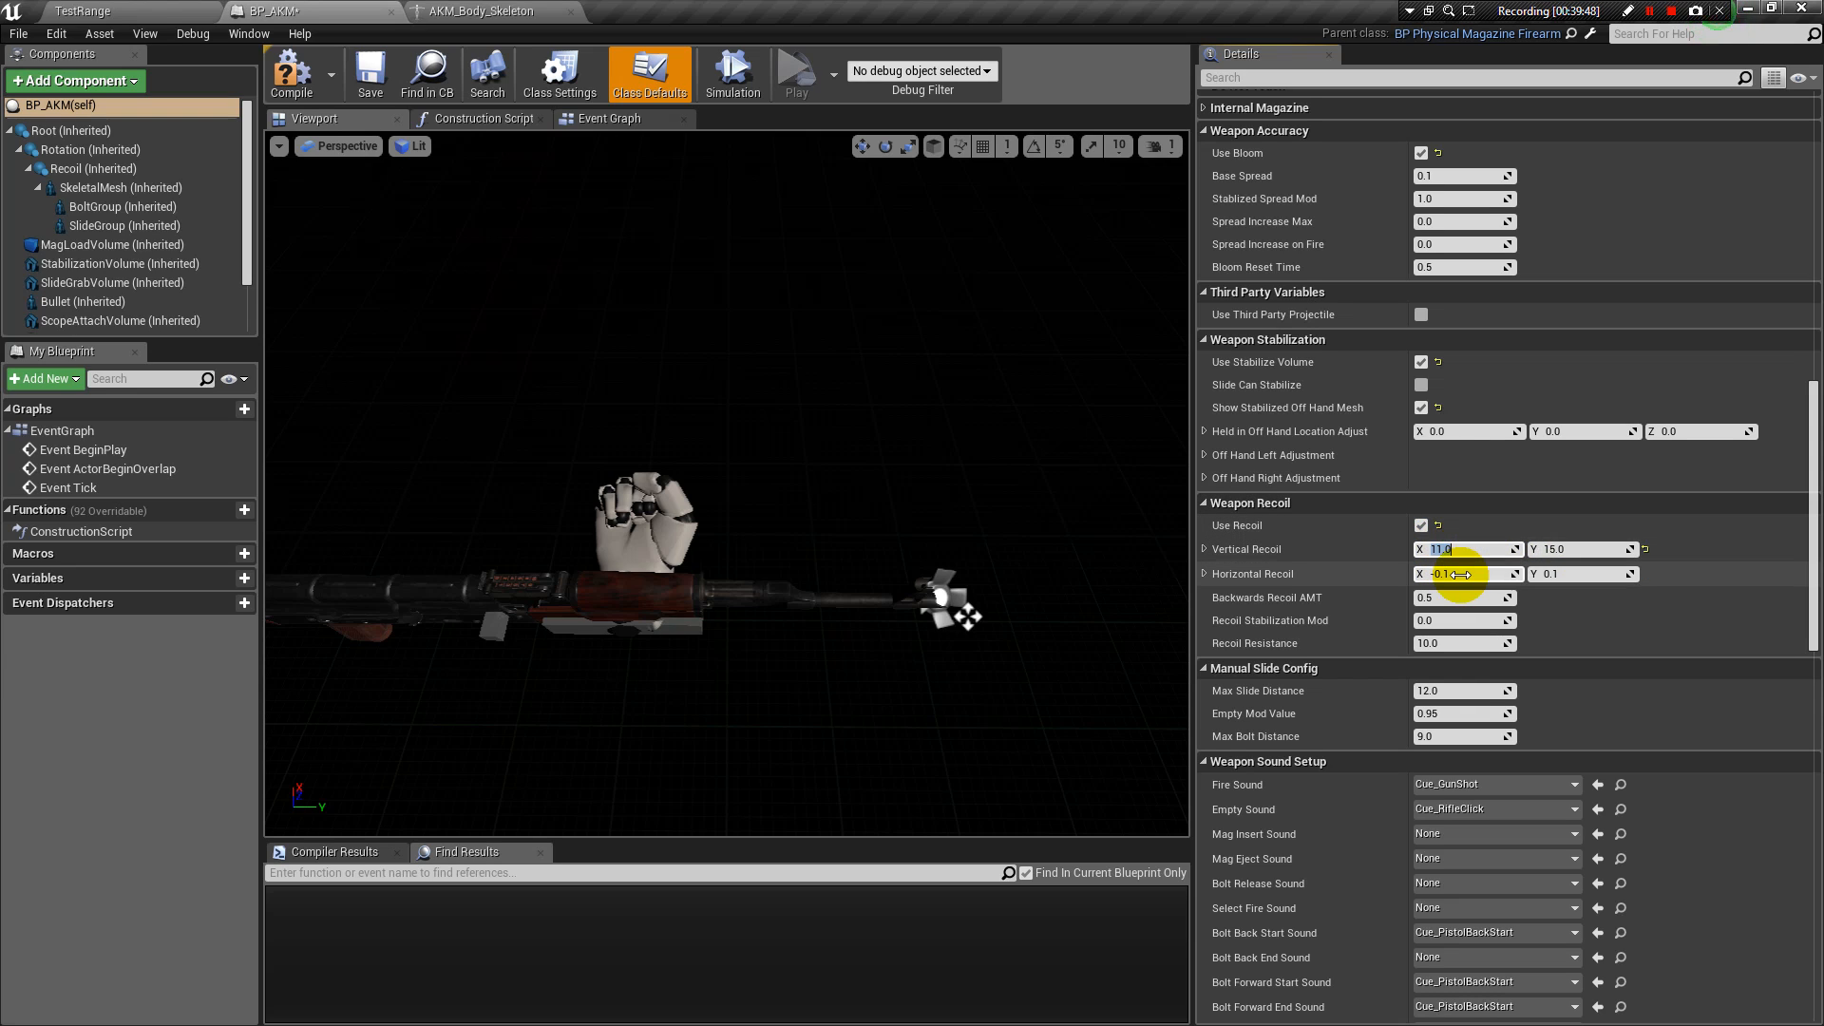
Set the Horizontal Recoil range to X -1 and Y 1.
{"action": "left_click", "coordinate": [1460, 574]}
{"action": "left_click_drag", "start_coordinate": [1465, 574], "coordinate": [1445, 575]}
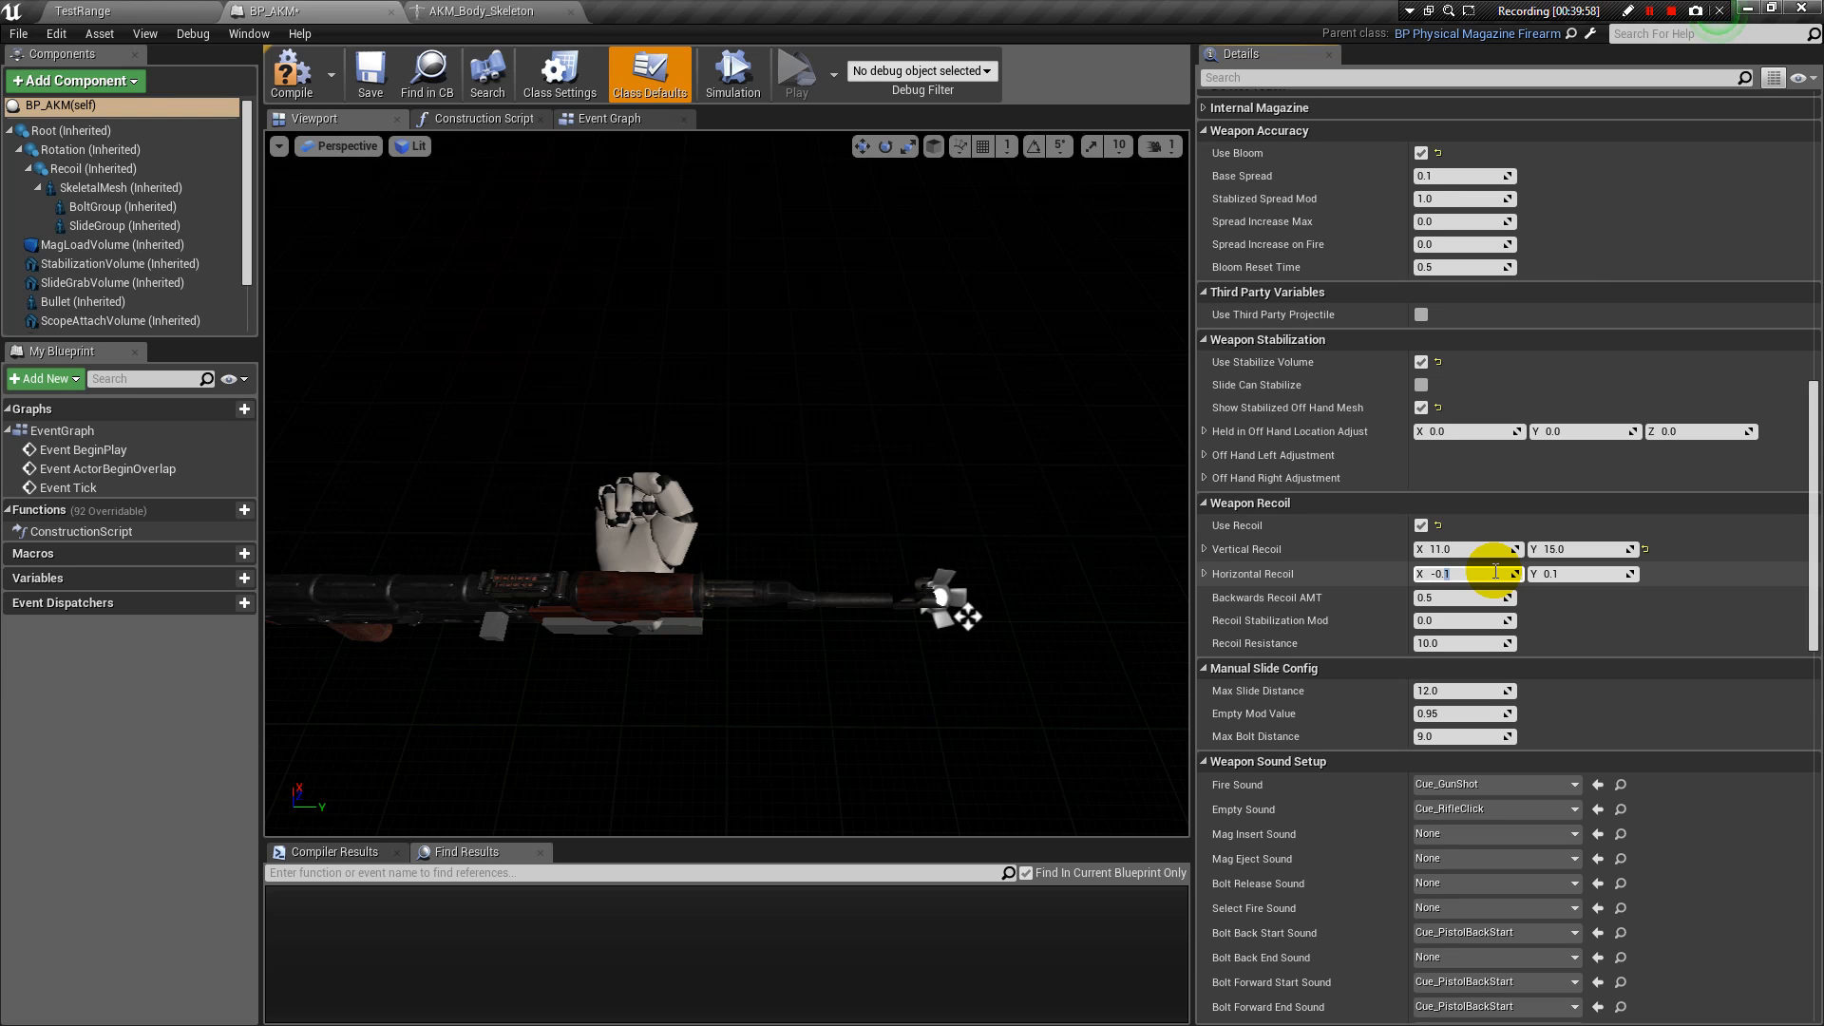
{"action": "type", "text": "9"}
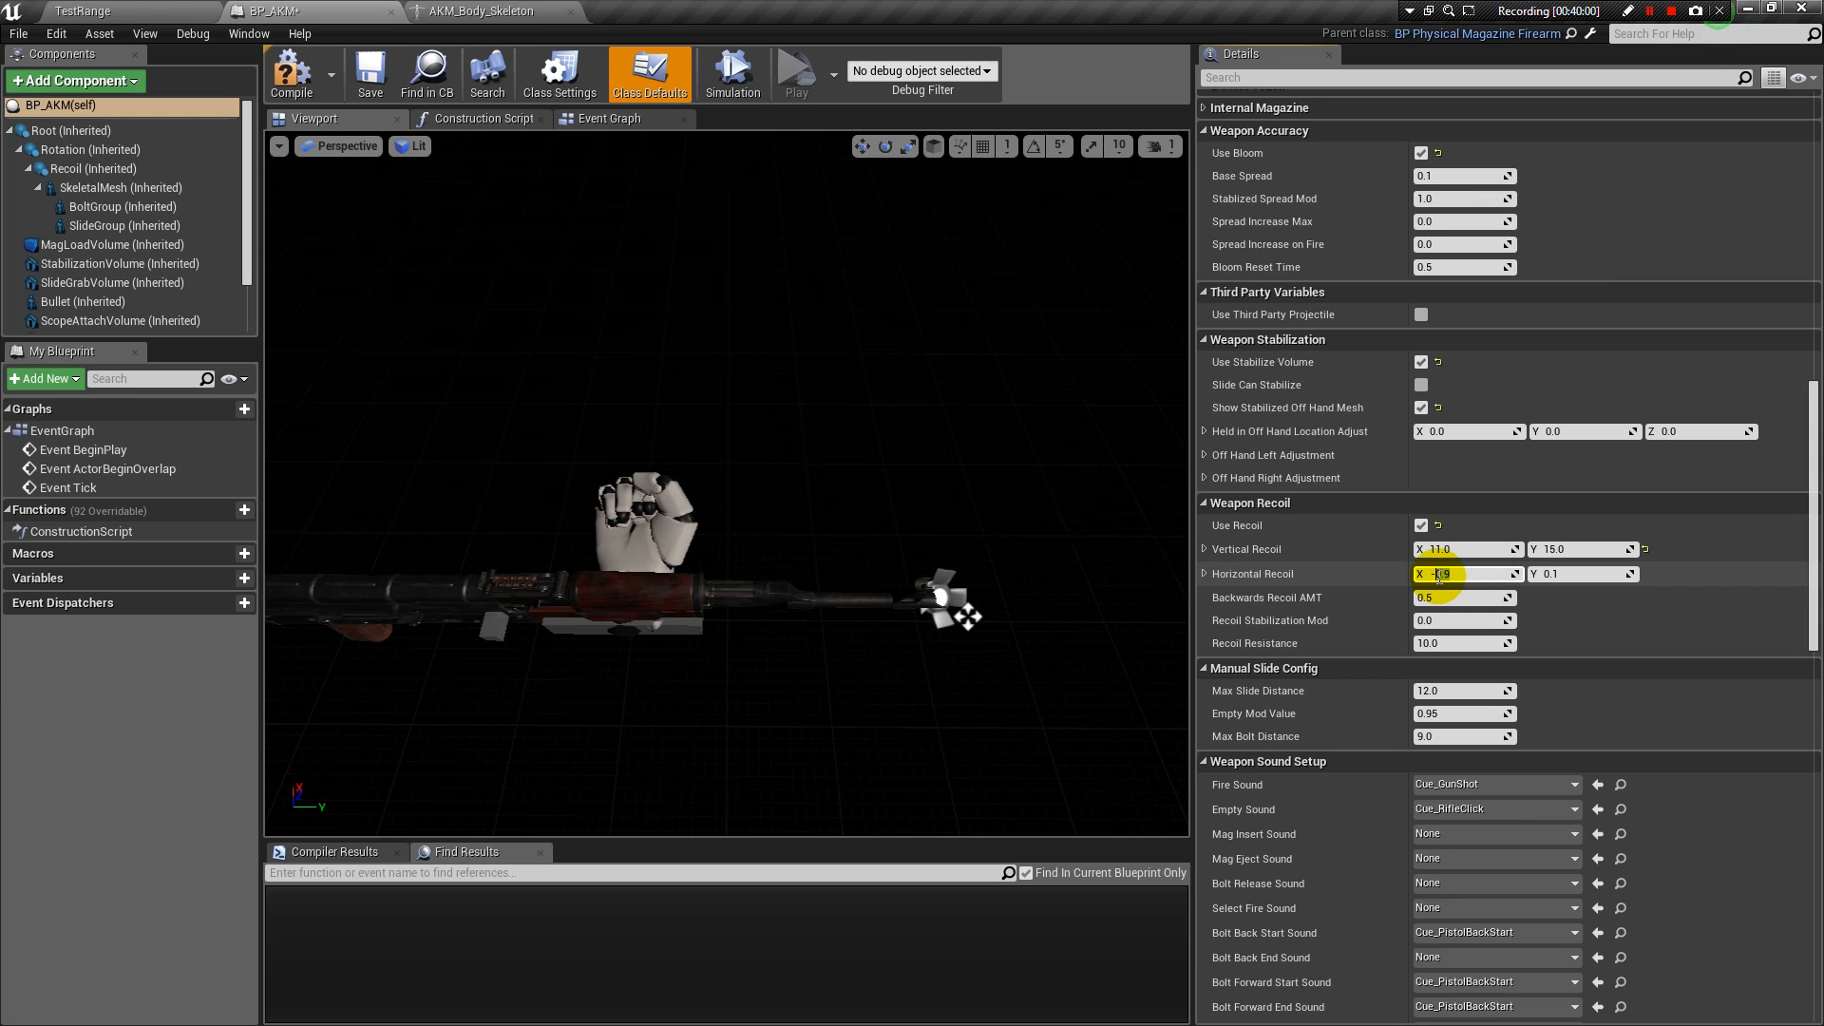
{"action": "key", "text": "Return"}
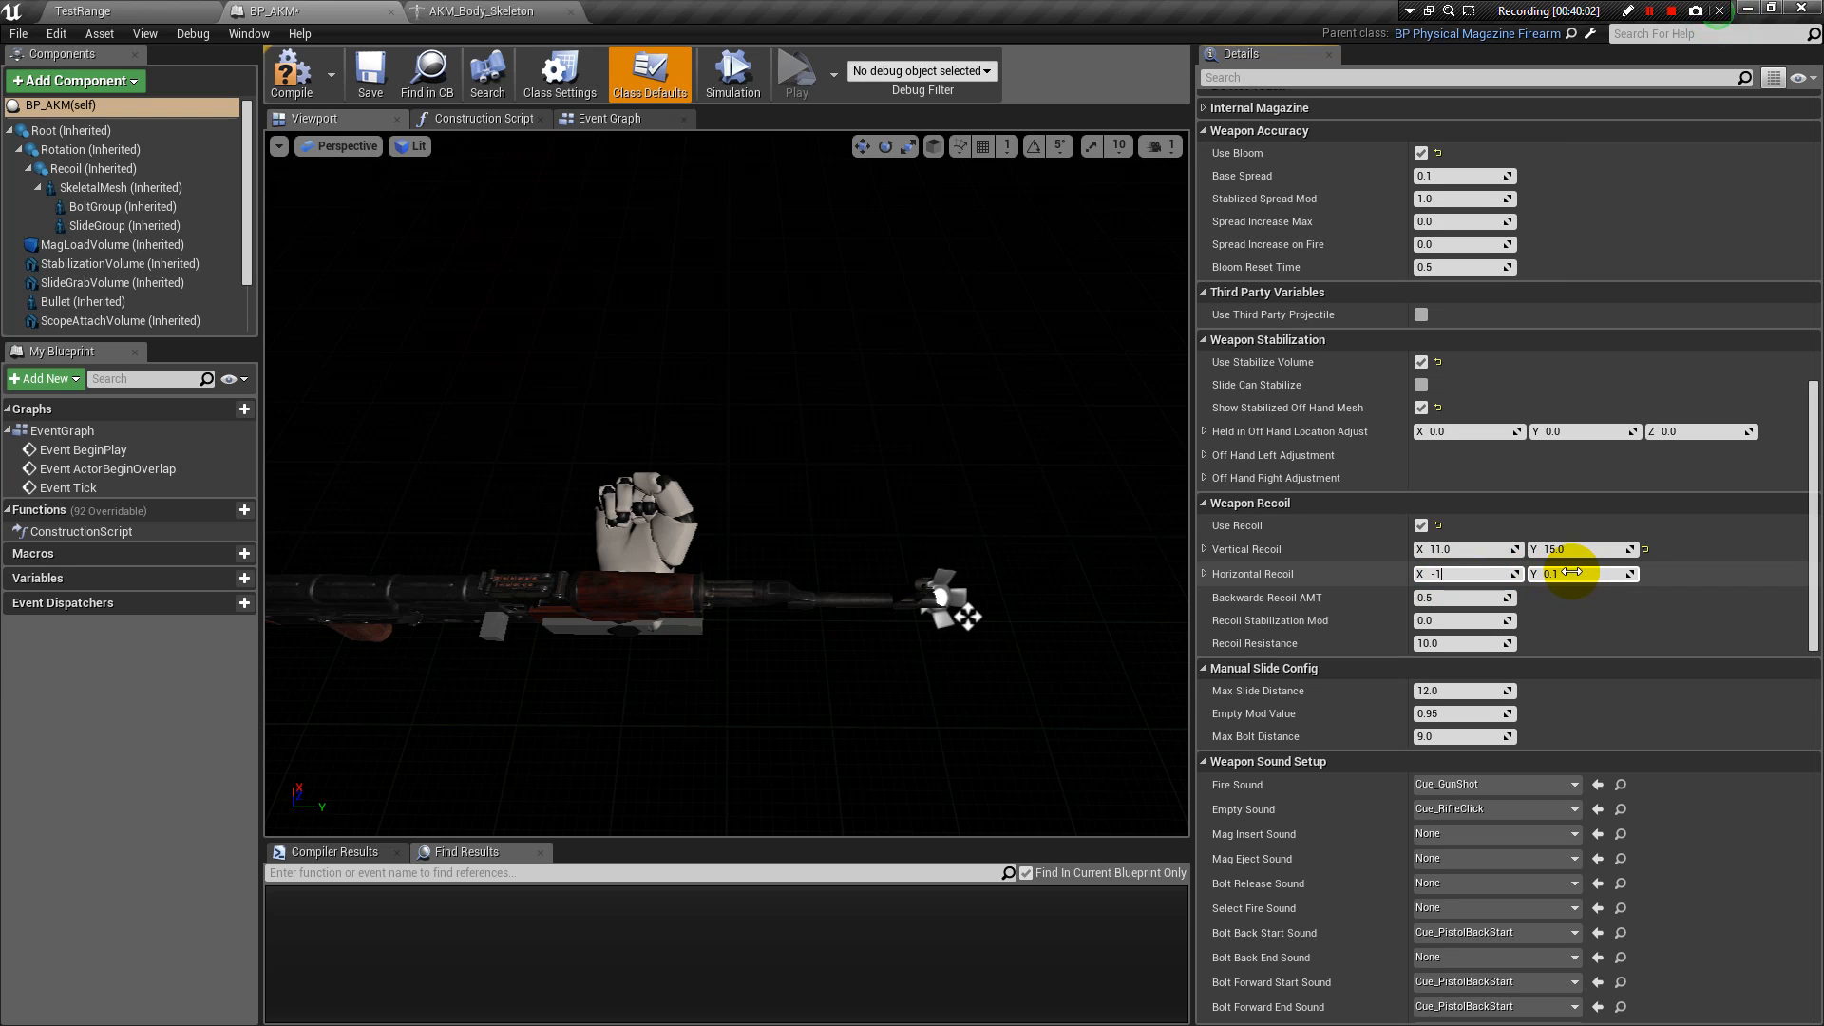
{"action": "left_click", "coordinate": [1570, 574]}
{"action": "type", "text": "-"}
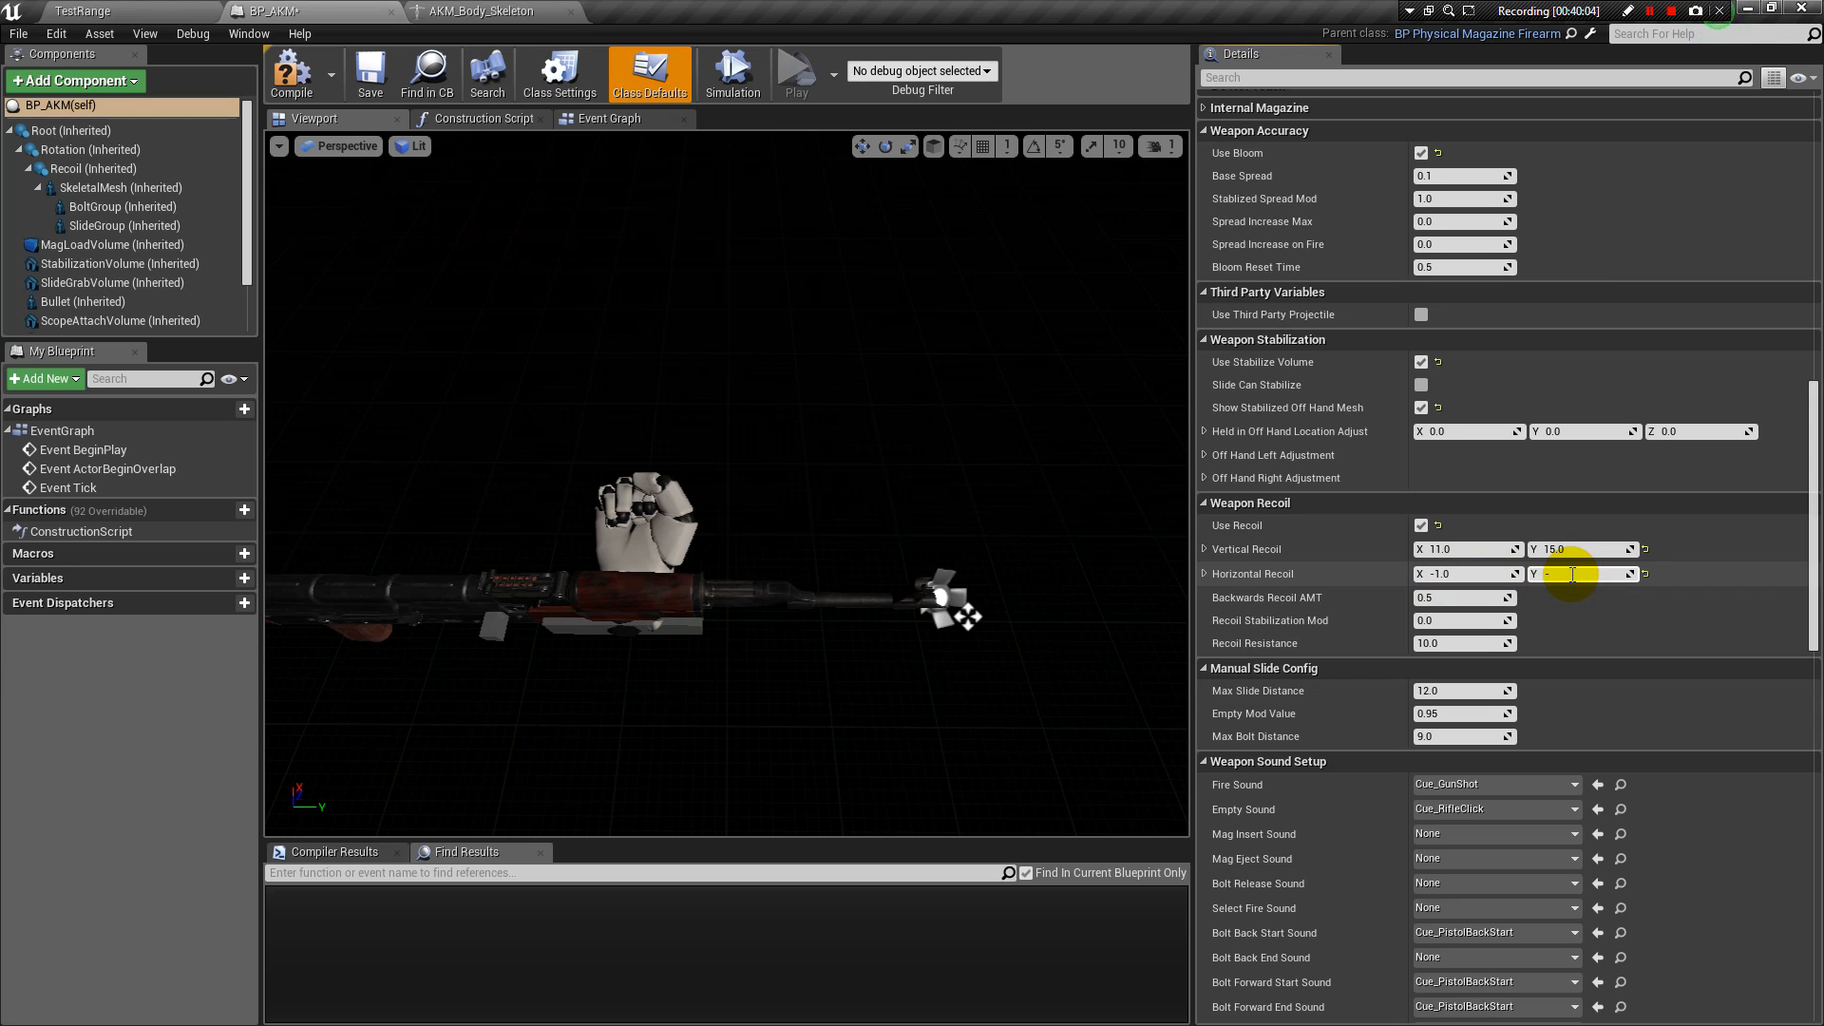
{"action": "key", "text": "BackSpace"}
{"action": "type", "text": "1"}
{"action": "key", "text": "Return"}
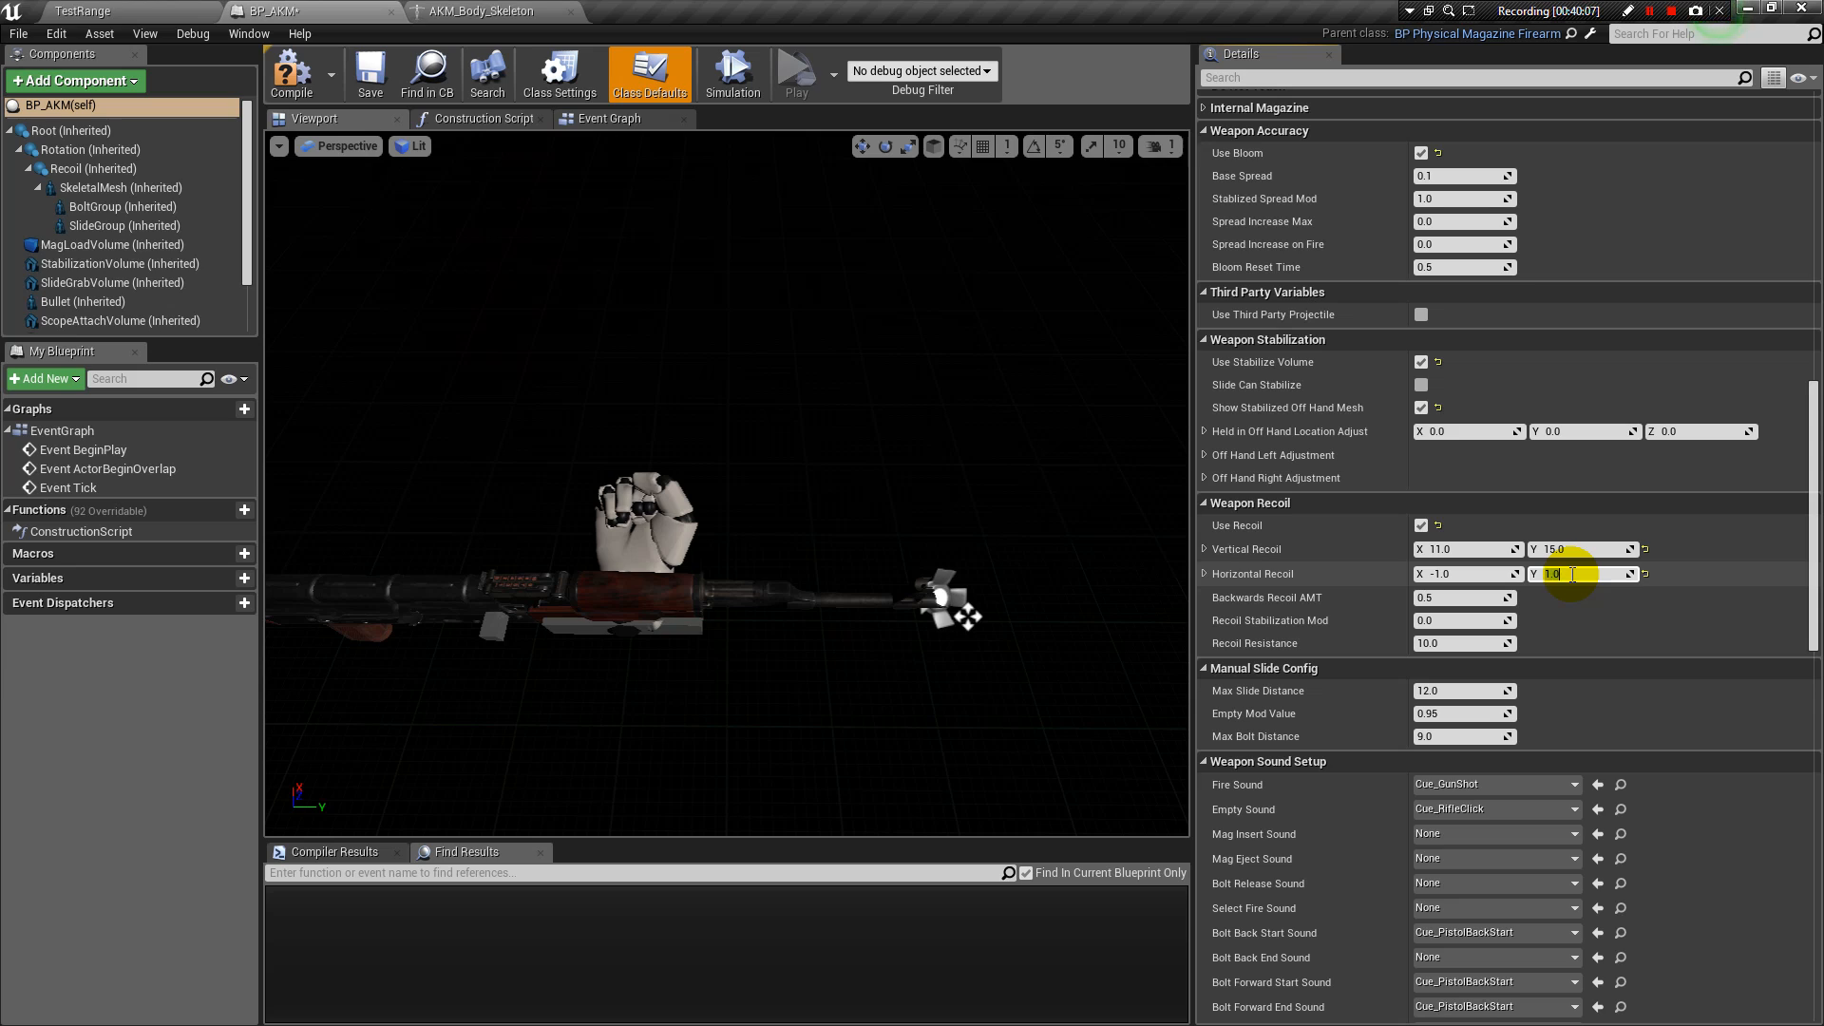
Set Backwards Recoil AMT to 1.0 and Recoil Stabilization Mod to 0.3.
{"action": "left_click", "coordinate": [1452, 599]}
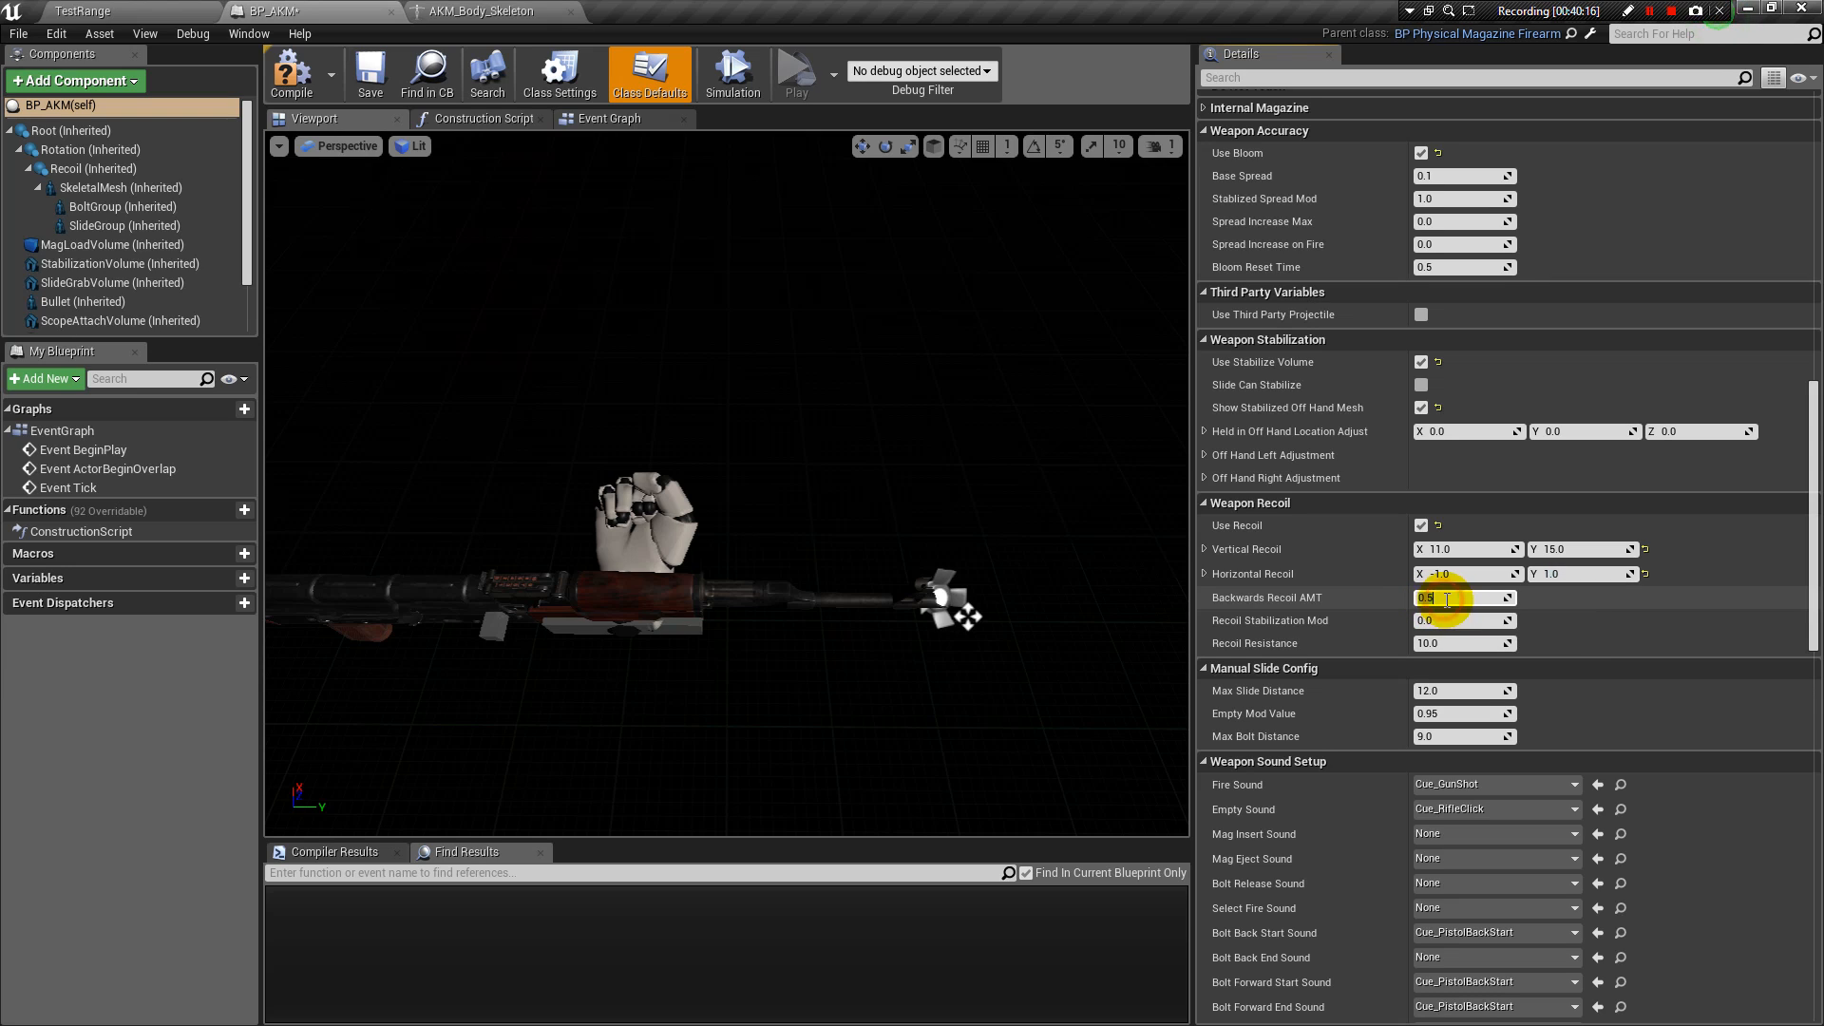
{"action": "left_click", "coordinate": [1454, 619]}
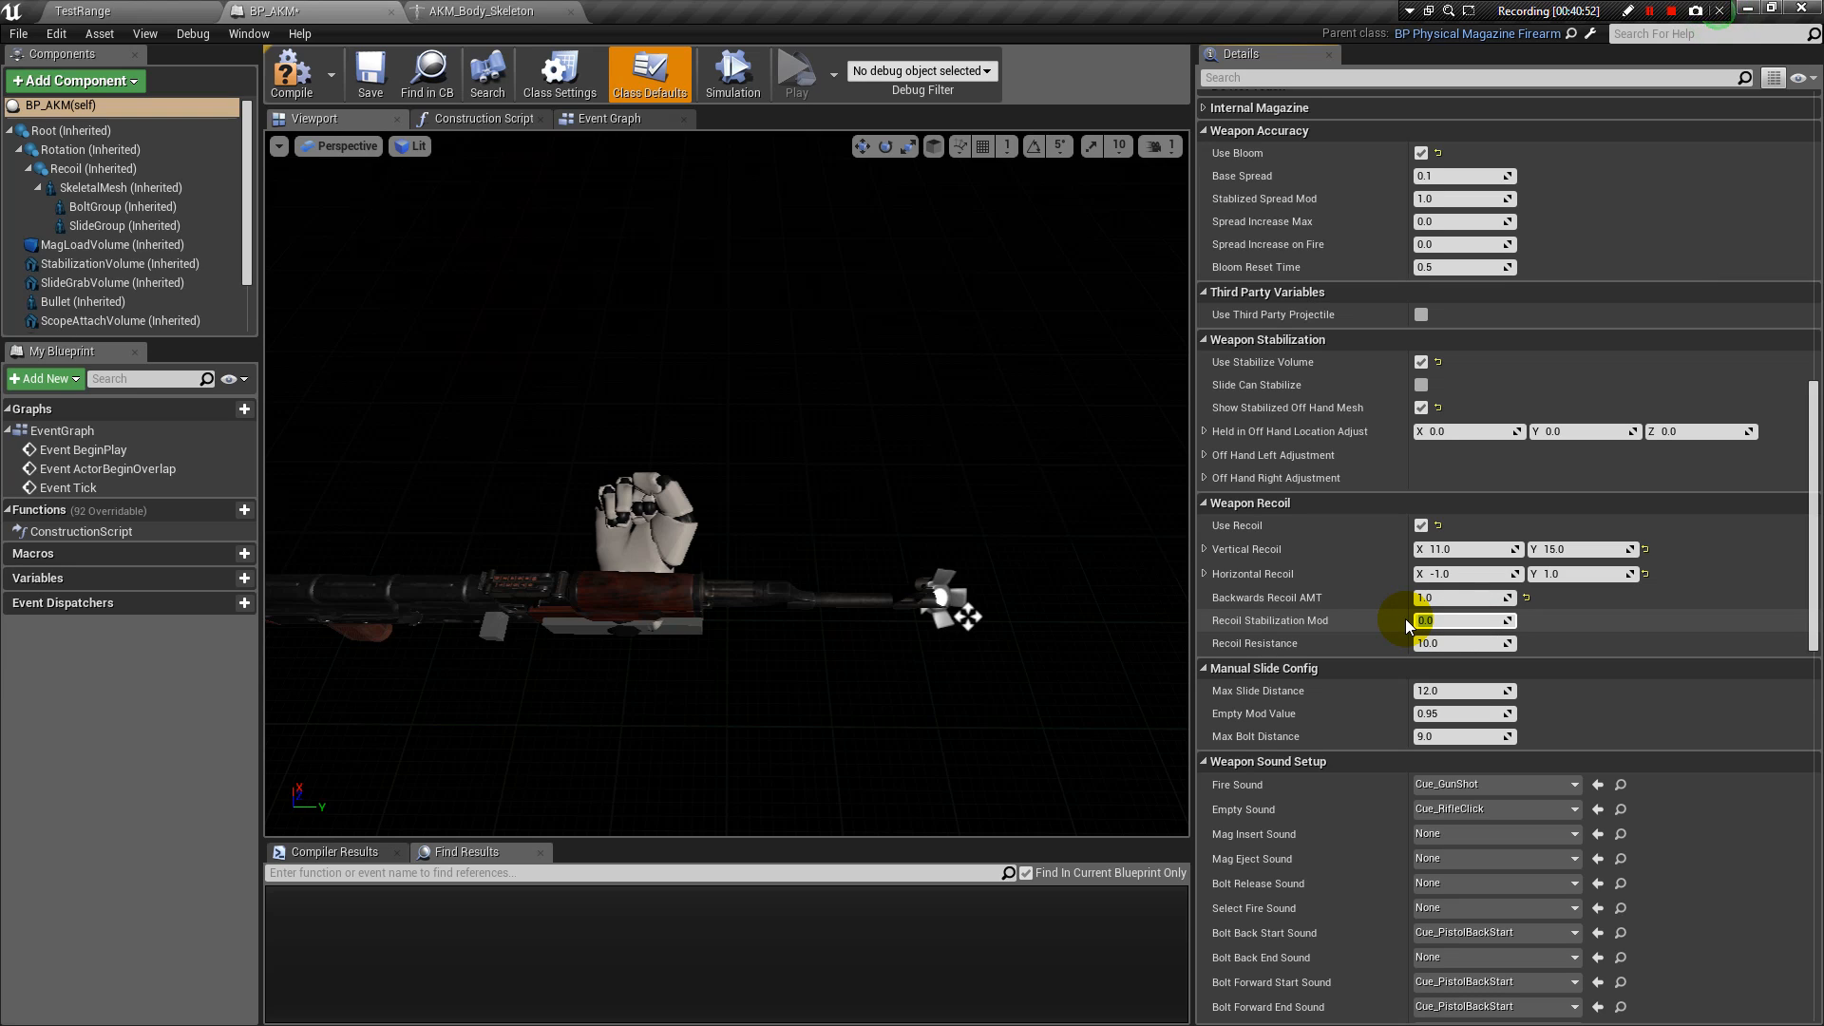
{"action": "key", "text": "BackSpace"}
{"action": "key", "text": "BackSpace"}
{"action": "type", "text": "0.3"}
{"action": "key", "text": "Return"}
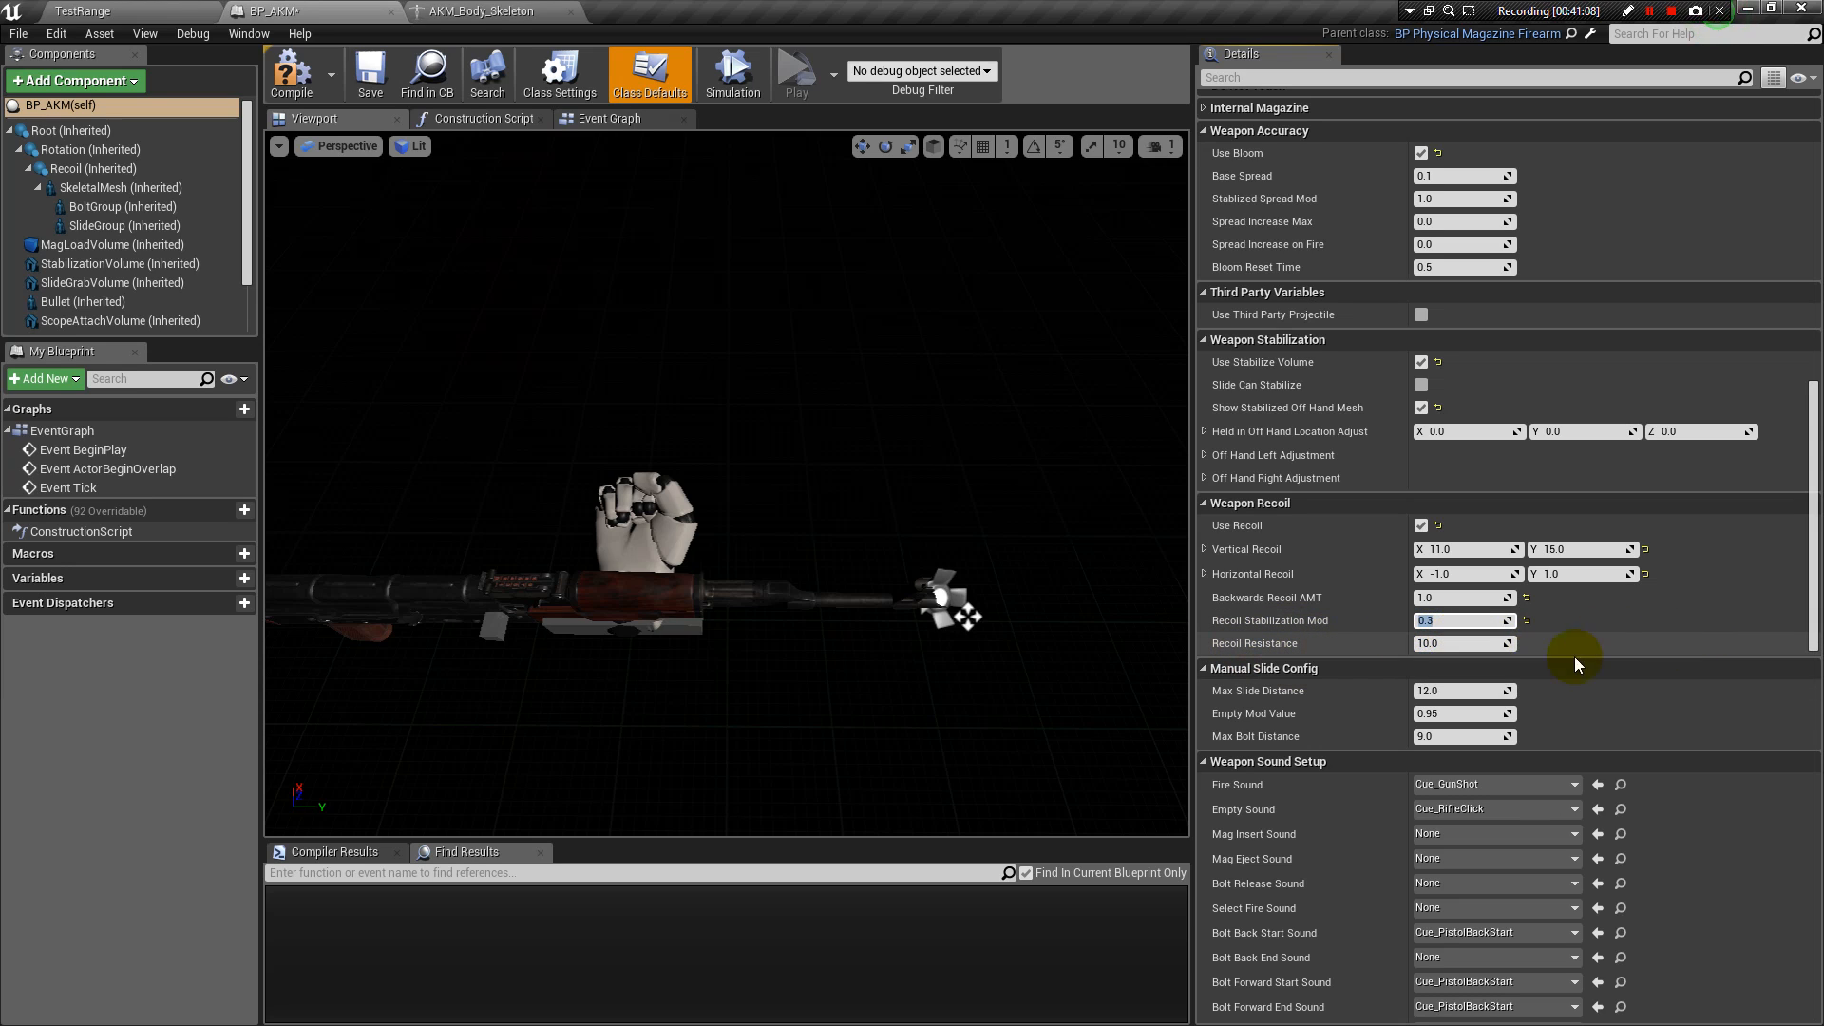
Set Recoil Resistance to 9 under Weapon Recoil.
{"action": "left_click", "coordinate": [1444, 643]}
{"action": "type", "text": "9"}
{"action": "key", "text": "Return"}
Examine the Manual Slide Config values against the rifle's bolt area and review the last-shot bolt lock setting under Weapon Setup.
{"action": "scroll", "coordinate": [1575, 648], "scroll_direction": "down", "scroll_amount": 2}
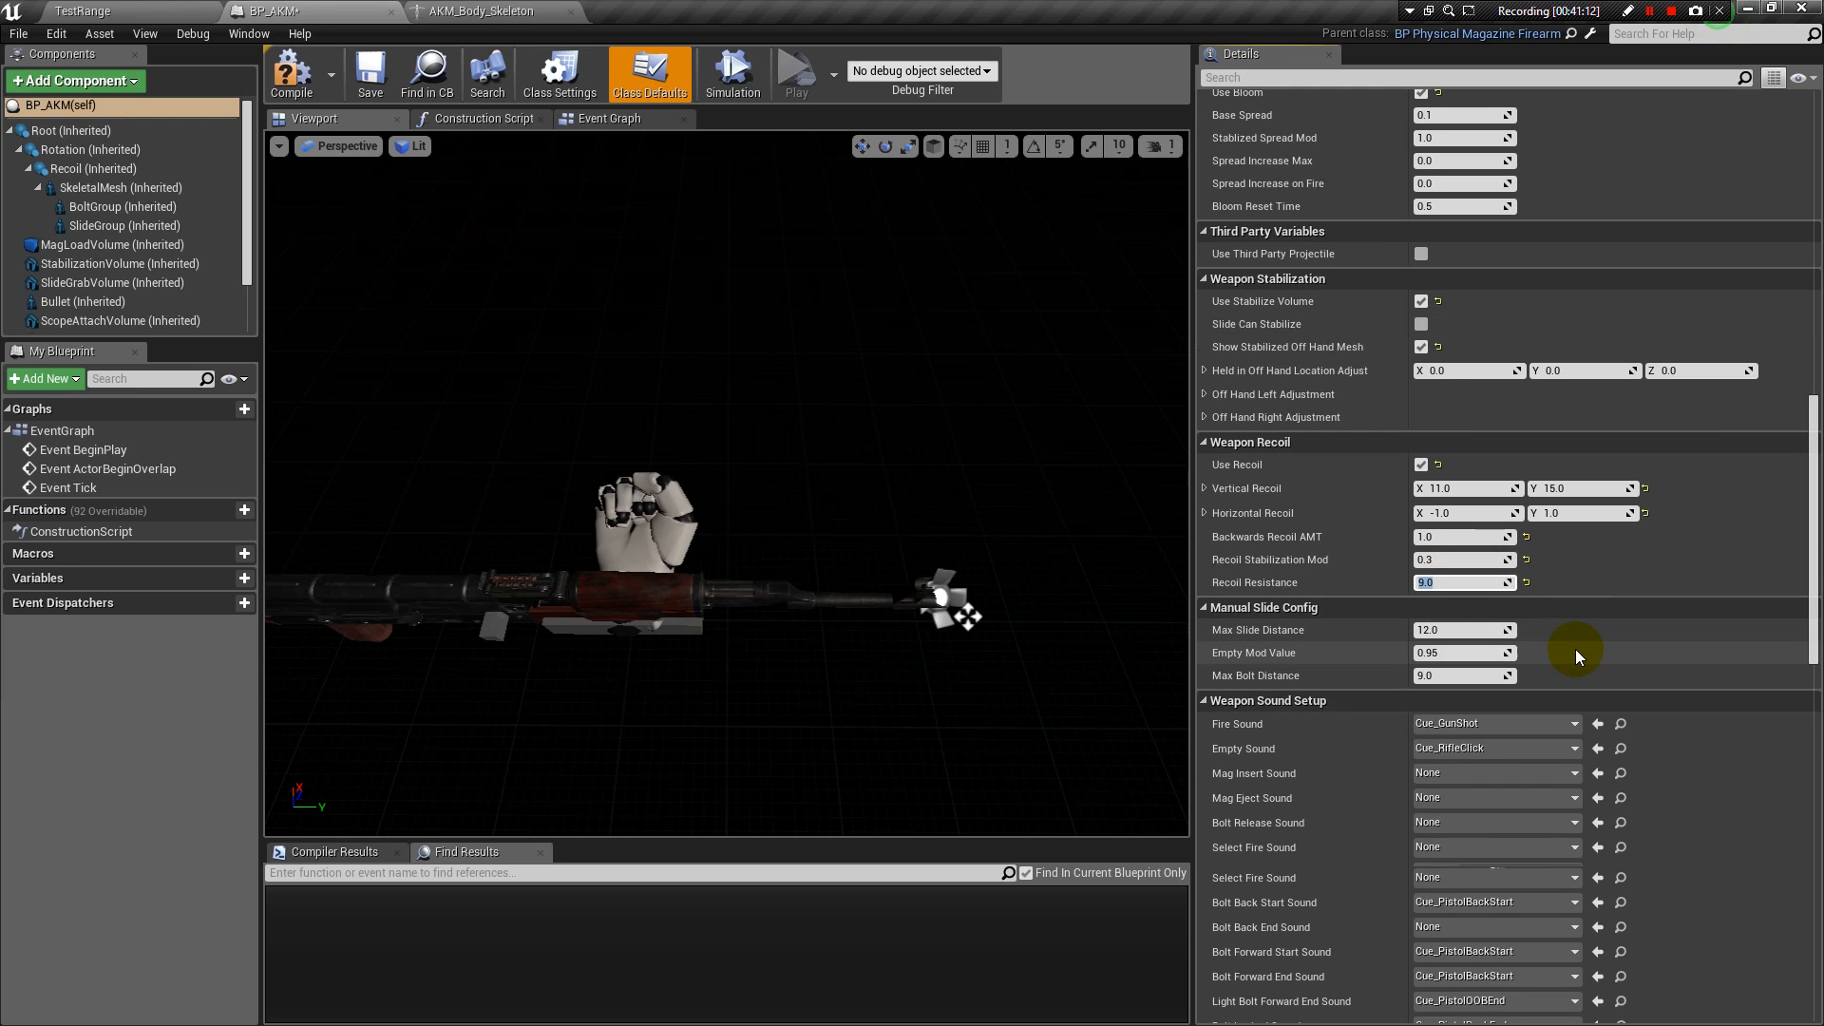
{"action": "scroll", "coordinate": [1573, 648], "scroll_direction": "down", "scroll_amount": 2}
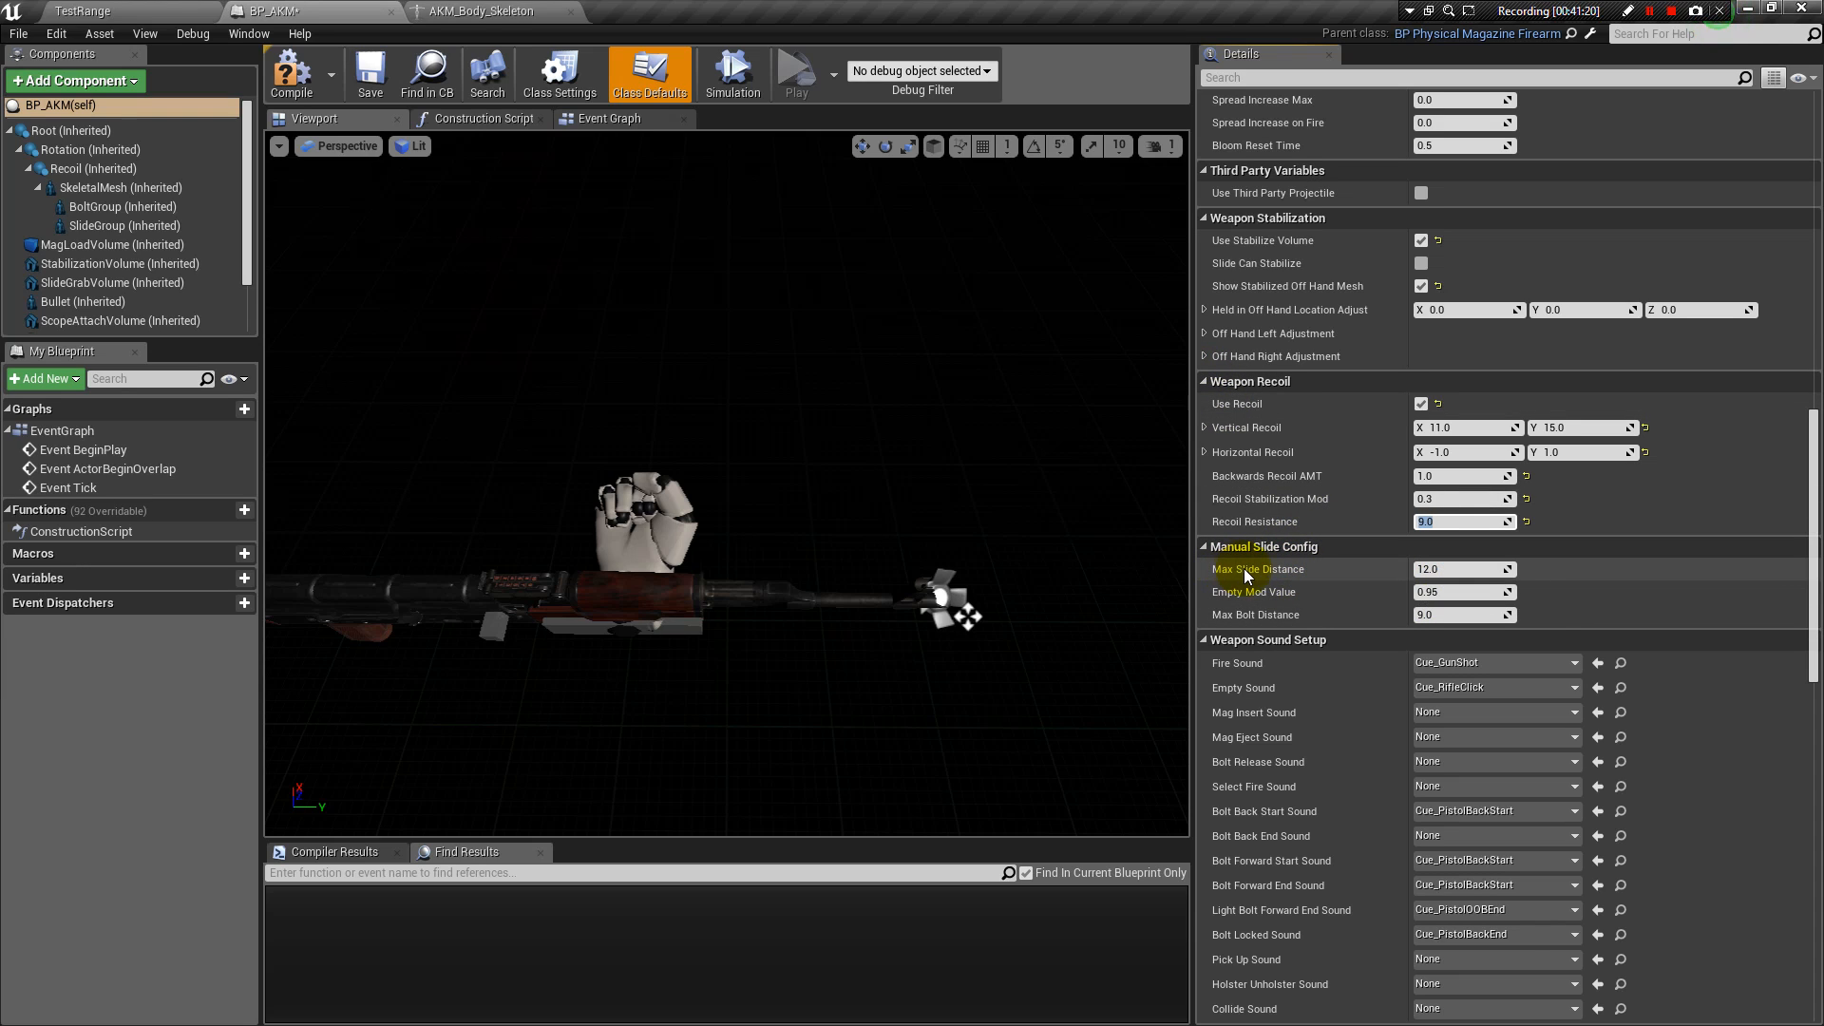
{"action": "left_click", "coordinate": [1430, 569]}
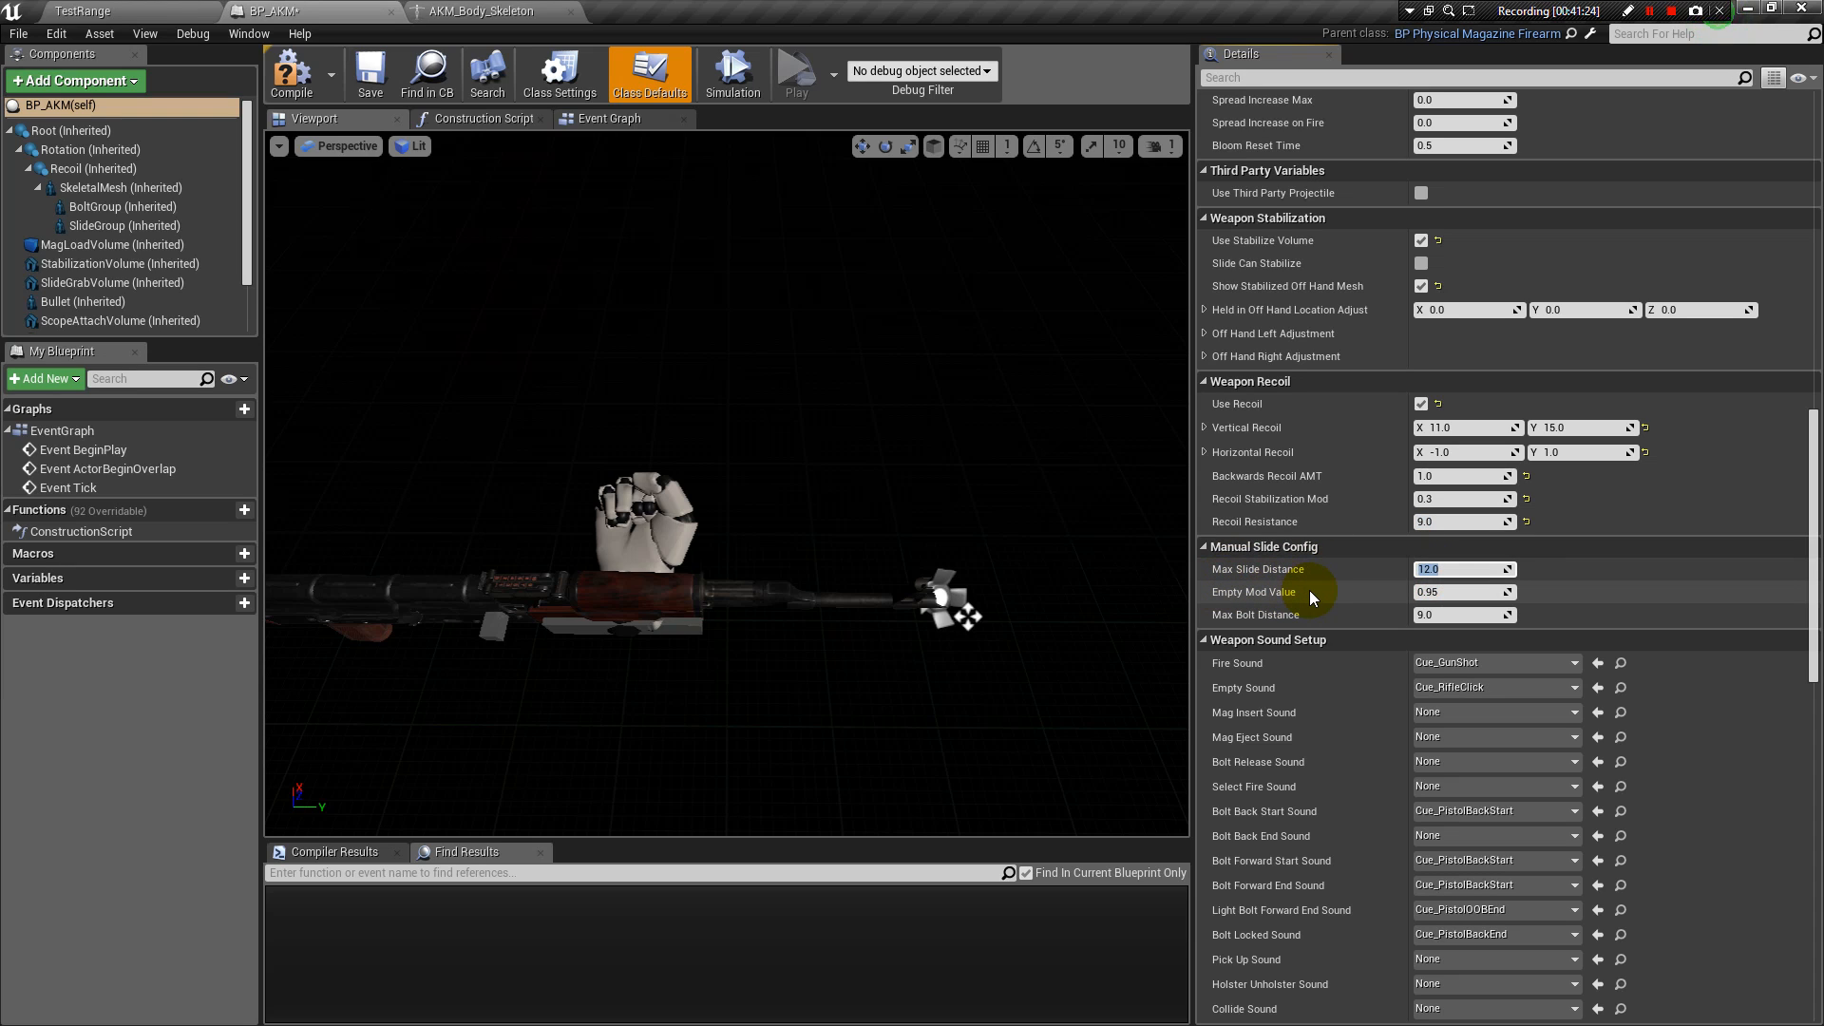
{"action": "left_click_drag", "start_coordinate": [804, 386], "coordinate": [951, 436], "text": "alt"}
{"action": "left_click", "coordinate": [1438, 570]}
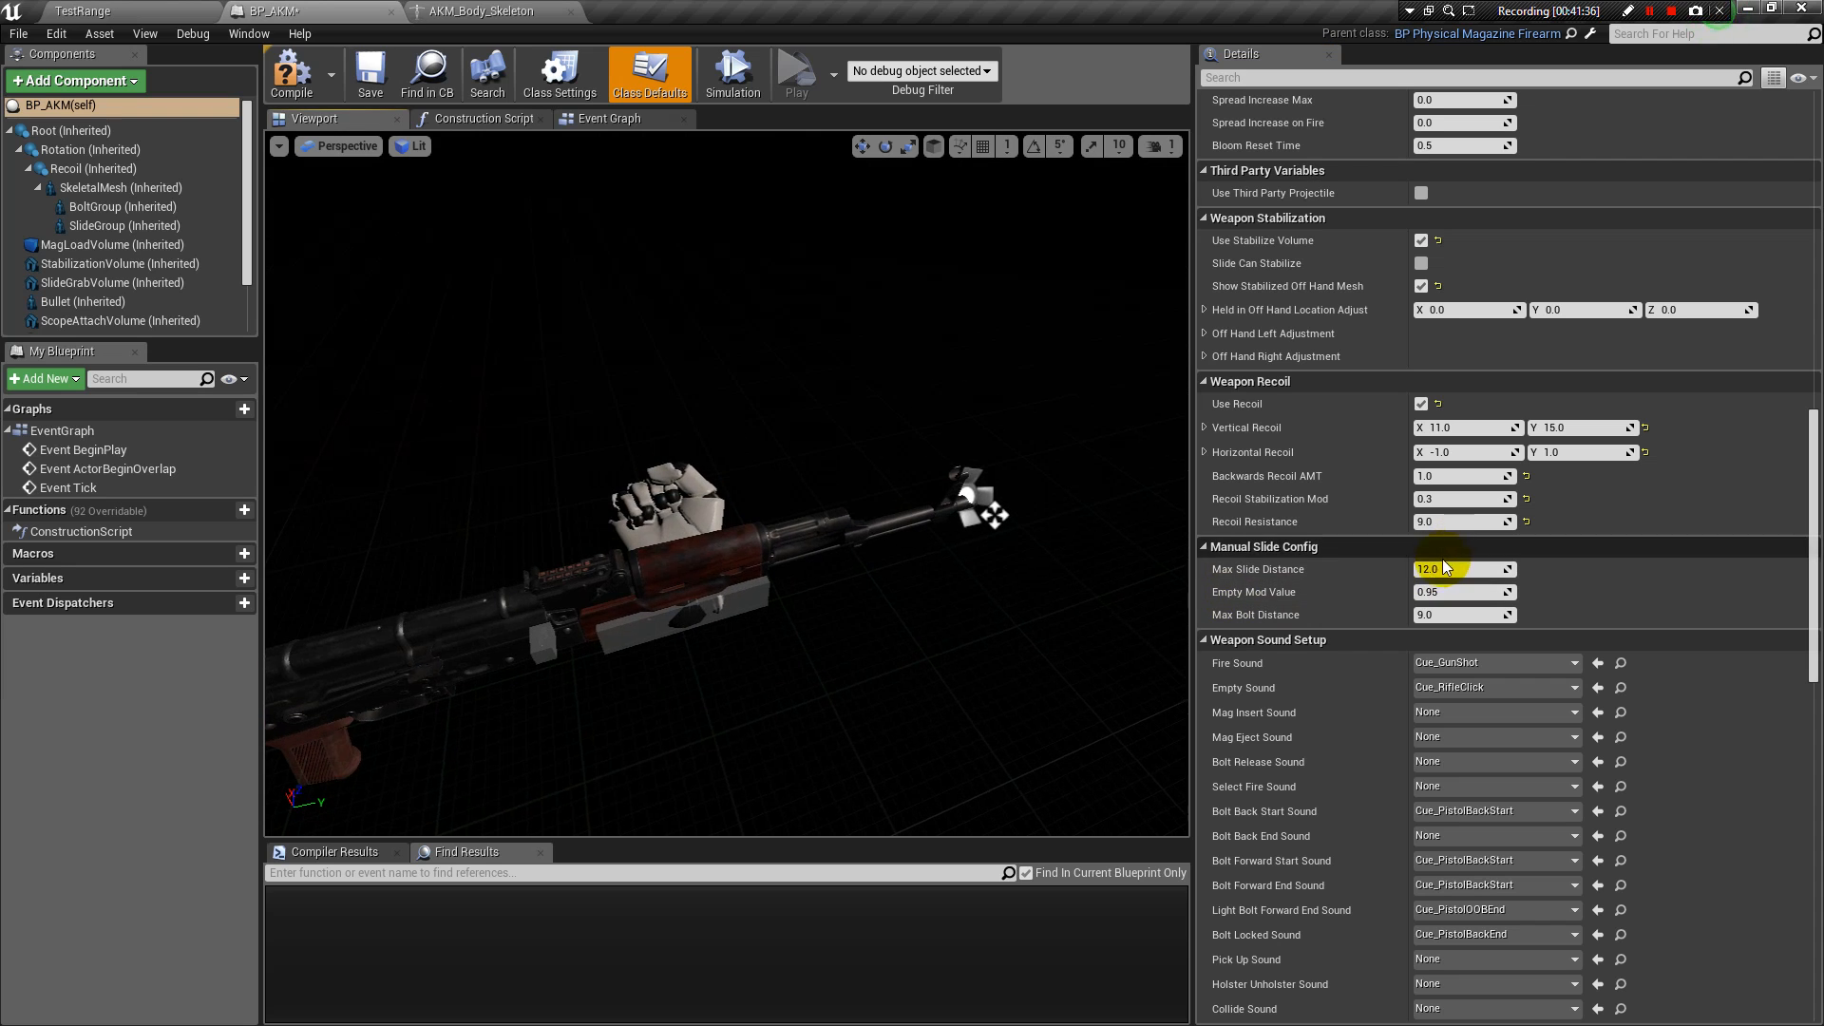
{"action": "left_click_drag", "start_coordinate": [928, 317], "coordinate": [799, 452], "text": "alt"}
{"action": "mouse_move", "coordinate": [1262, 603]}
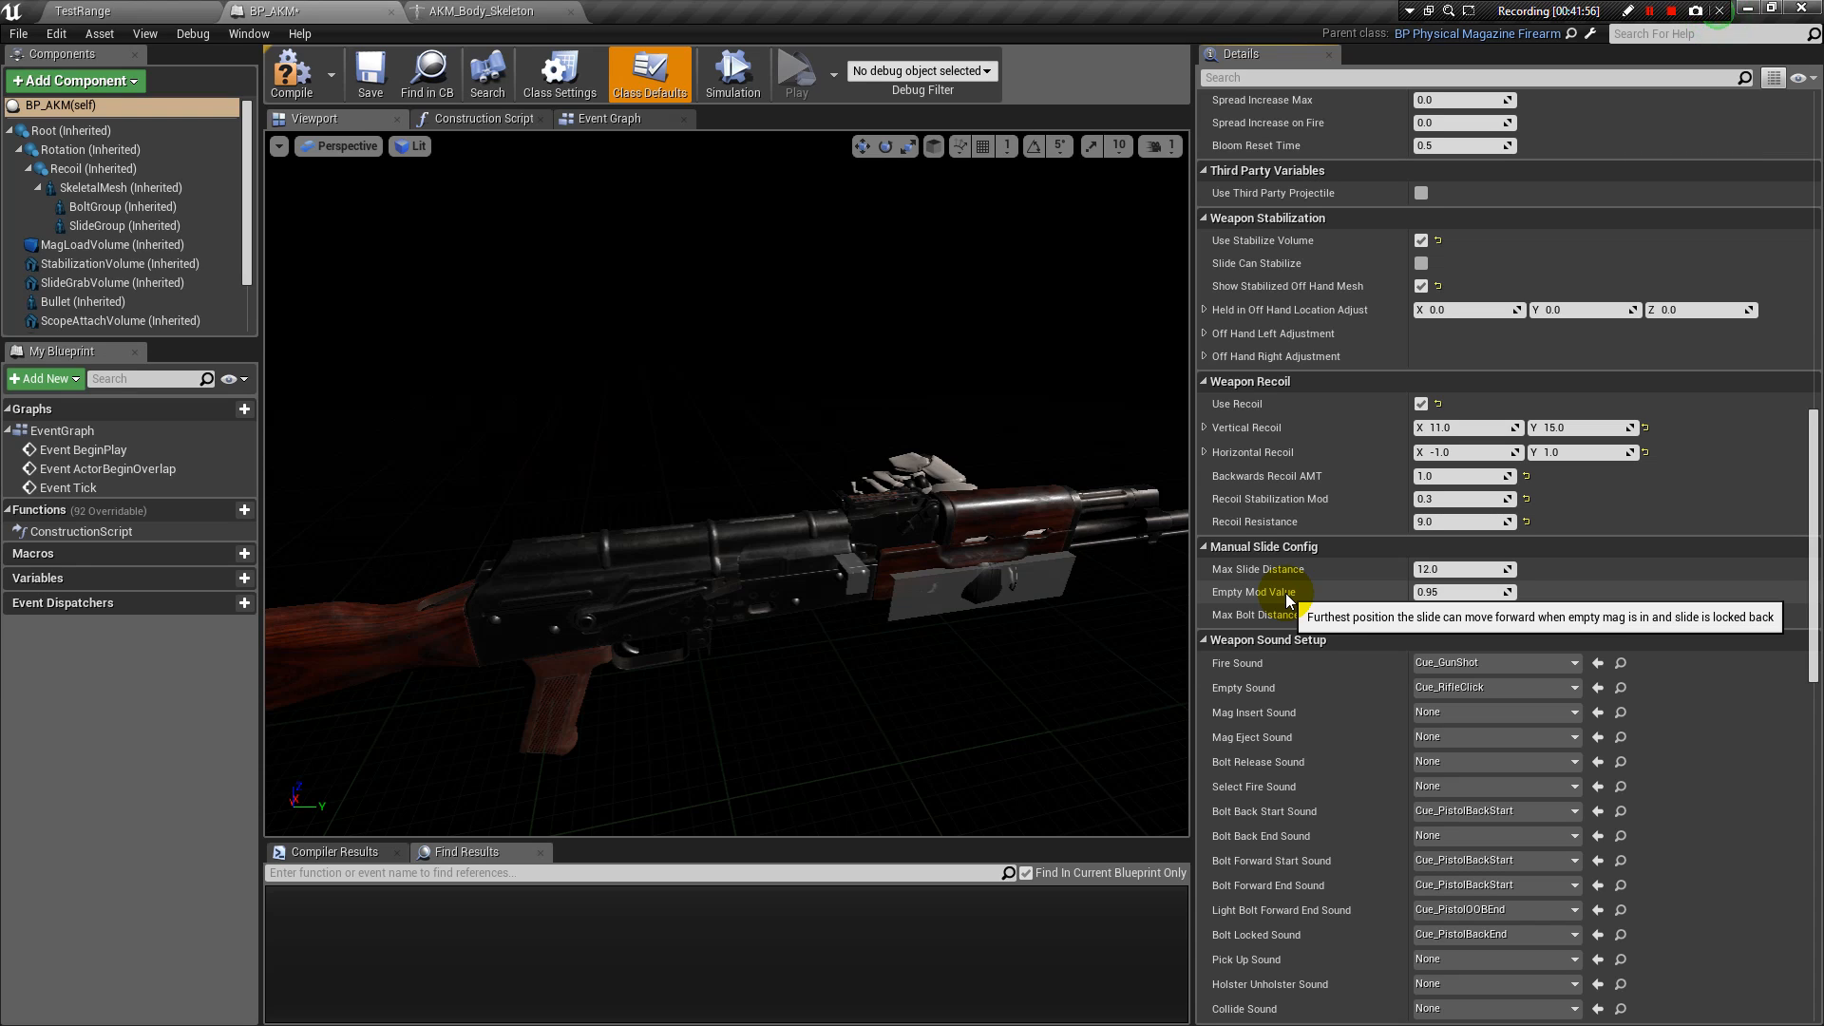
{"action": "right_click_drag", "start_coordinate": [880, 379], "coordinate": [880, 314]}
{"action": "left_click_drag", "start_coordinate": [796, 465], "coordinate": [796, 371]}
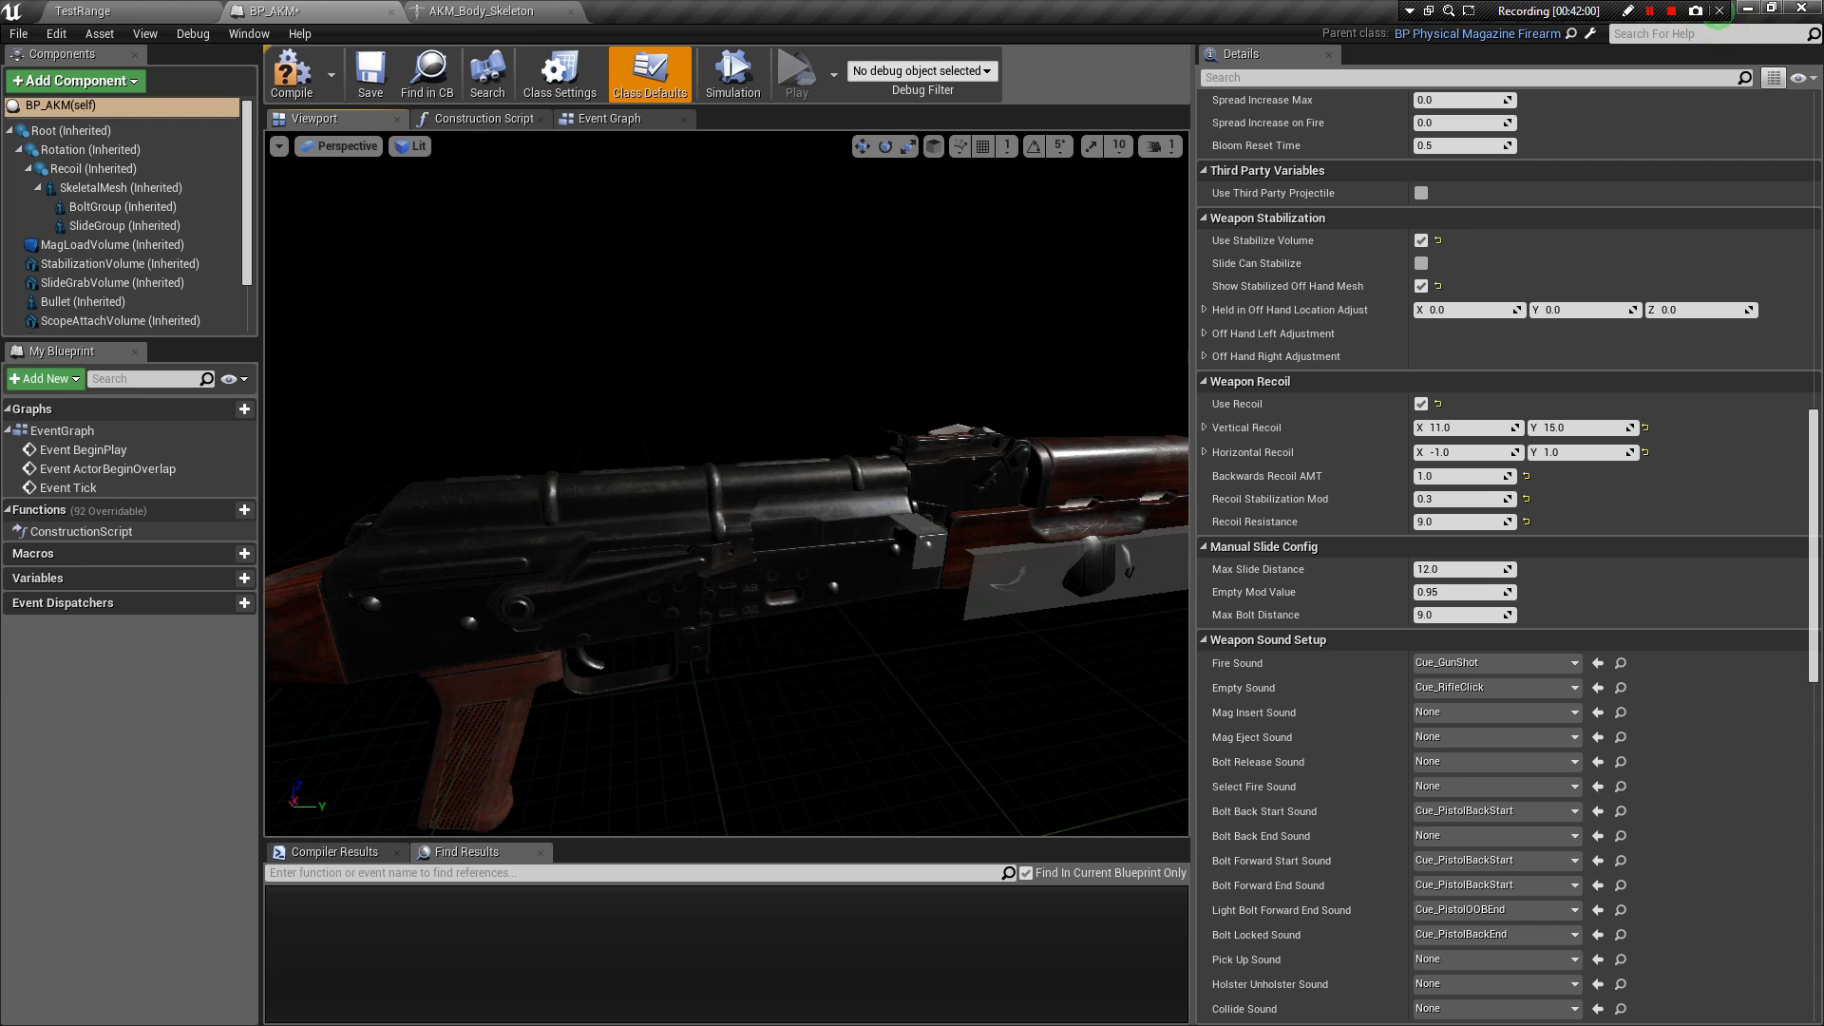
{"action": "scroll", "coordinate": [1416, 450], "scroll_direction": "up", "scroll_amount": 6}
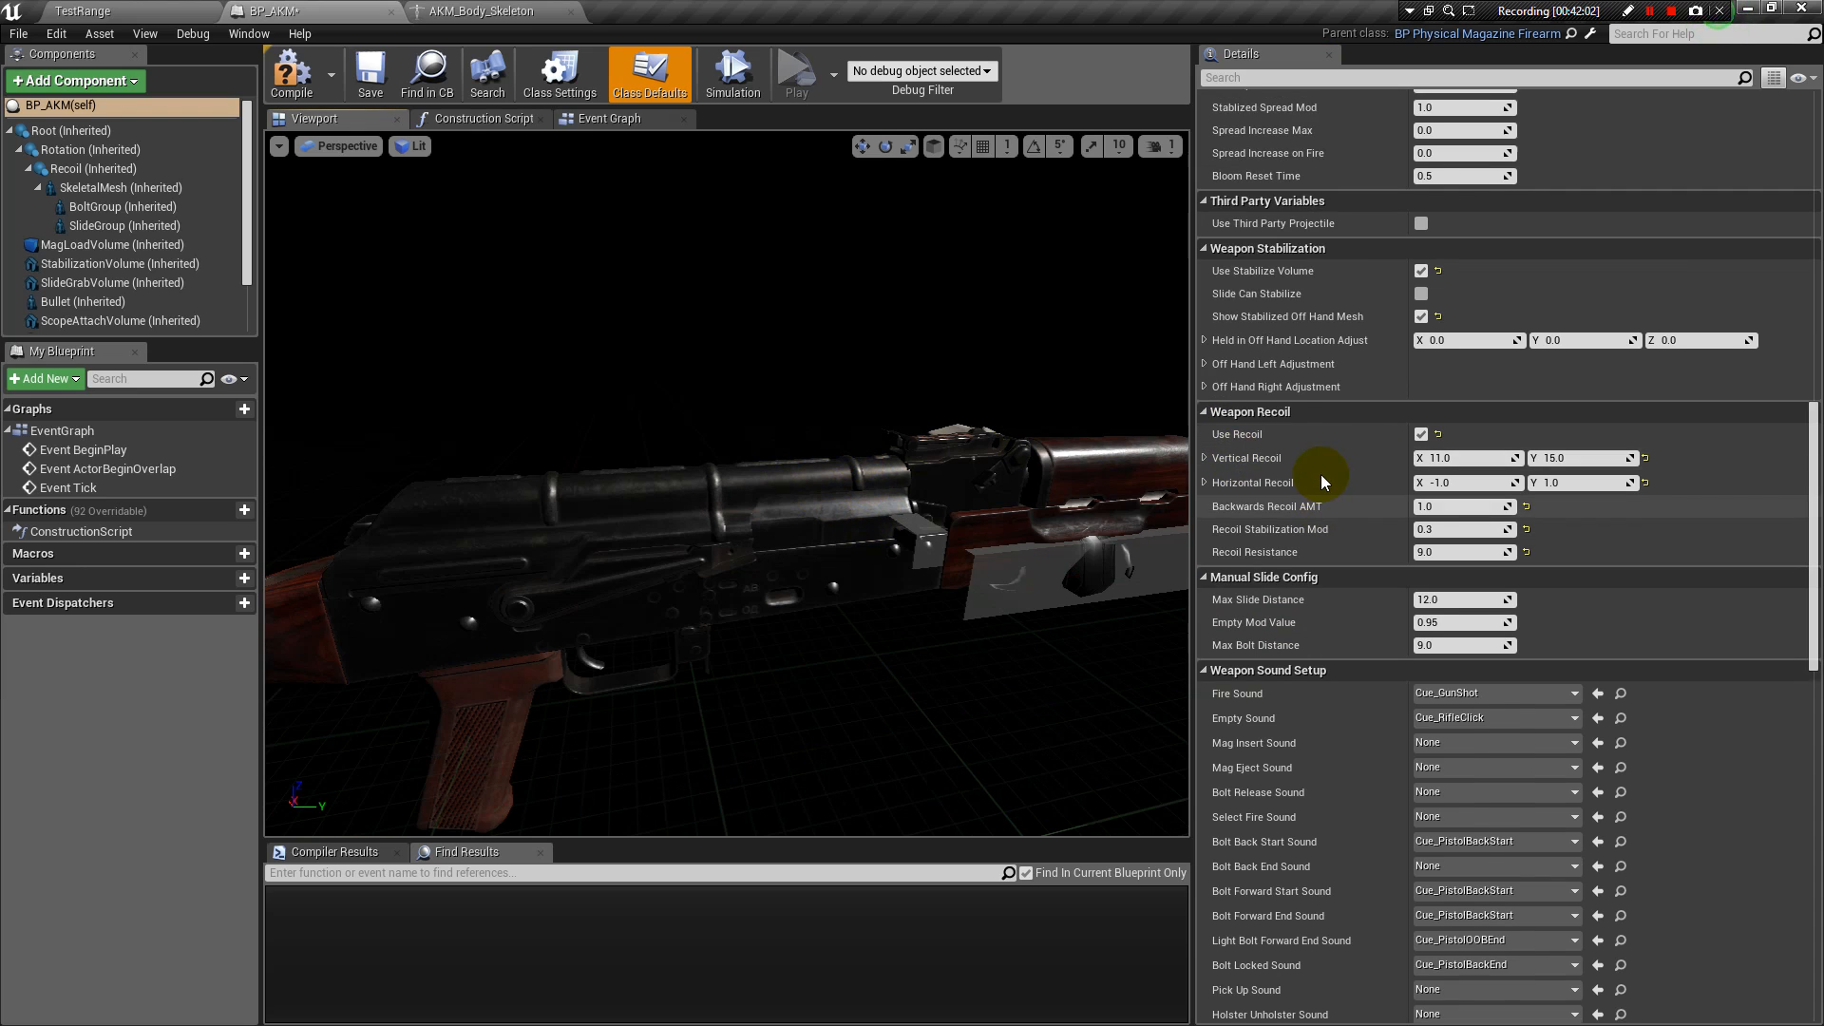
{"action": "left_click_drag", "start_coordinate": [1811, 342], "coordinate": [1813, 104]}
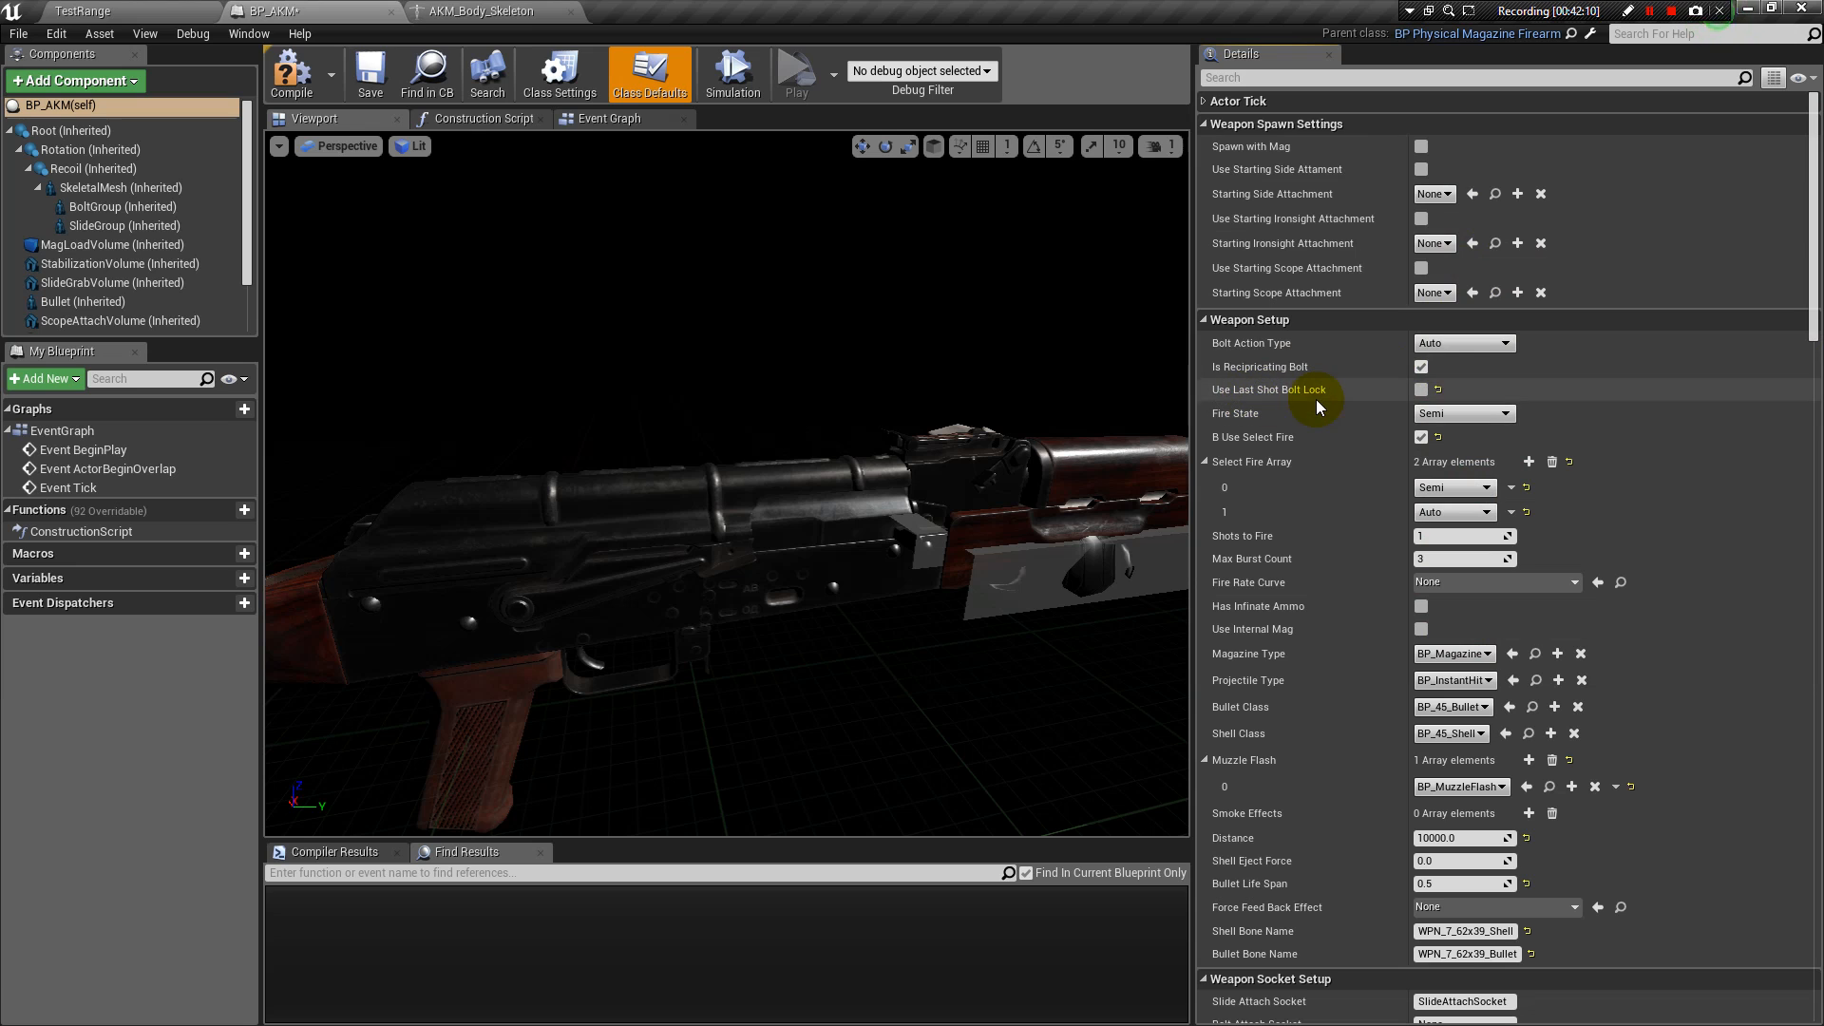
Set Max Bolt Distance to 12 under Manual Slide Config.
{"action": "left_click_drag", "start_coordinate": [1809, 269], "coordinate": [1801, 520]}
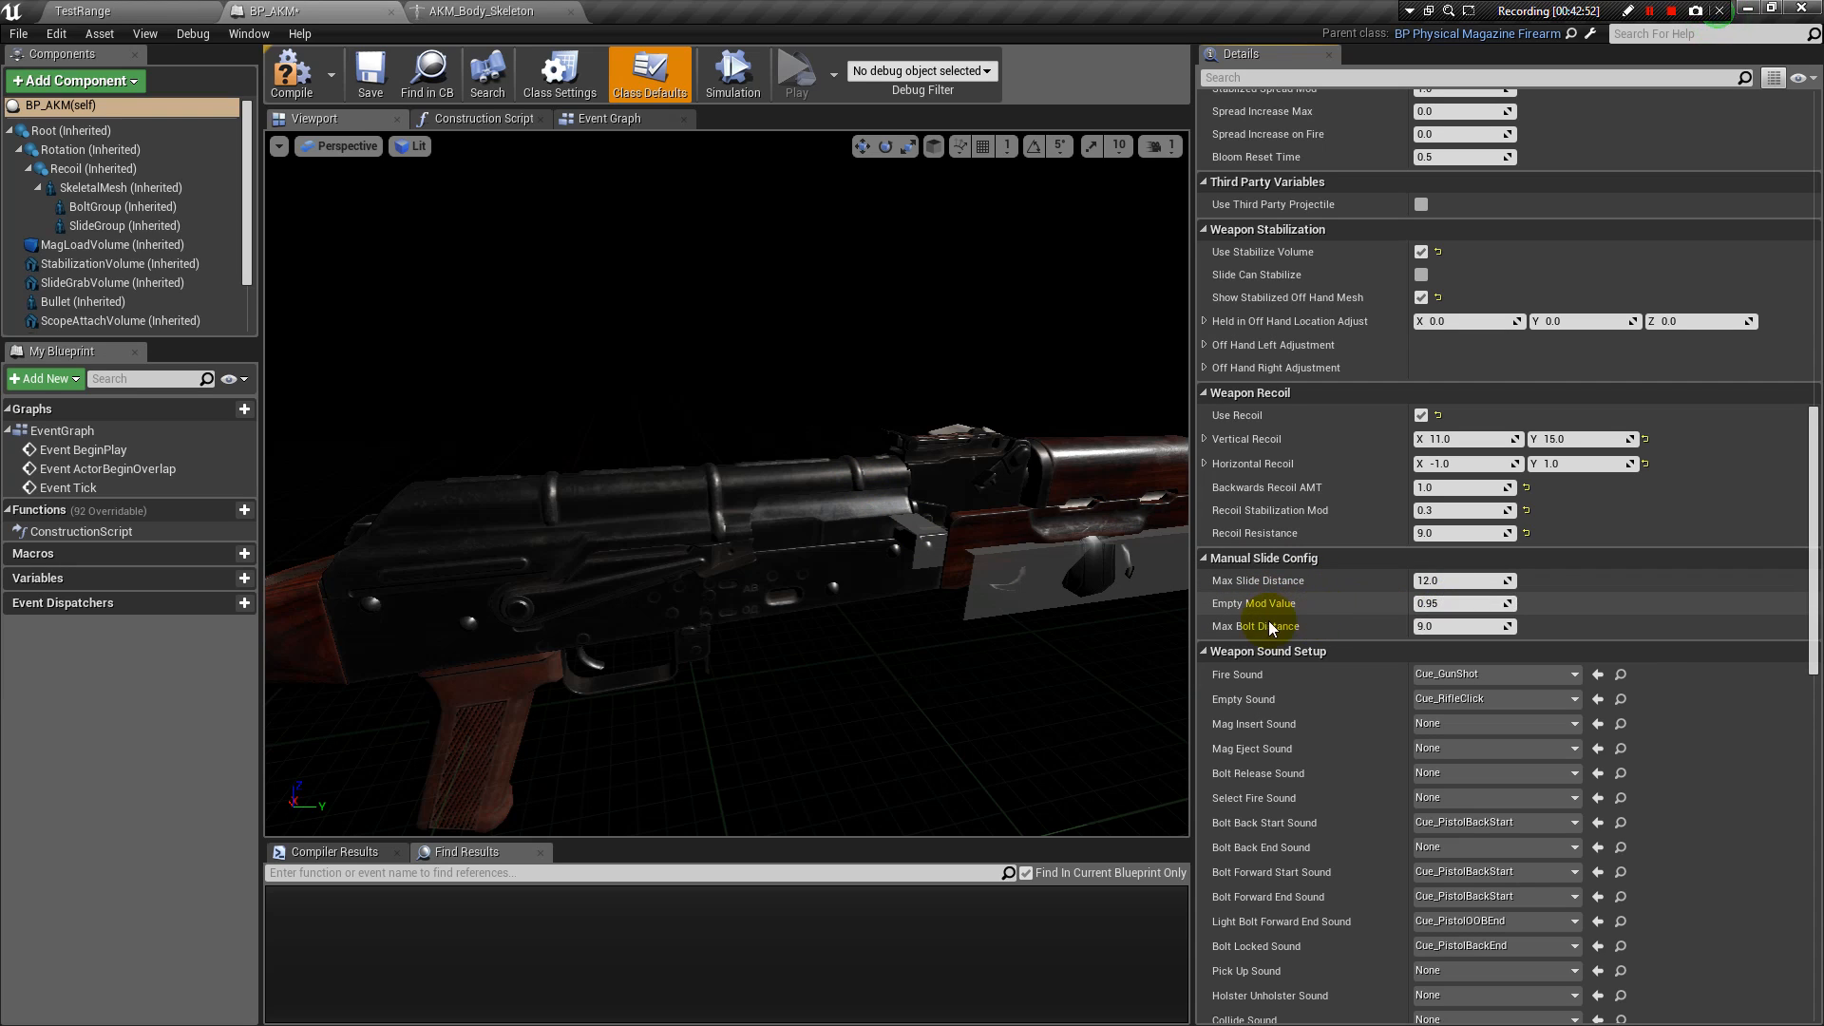
{"action": "left_click", "coordinate": [1430, 630]}
{"action": "type", "text": "12"}
{"action": "key", "text": "Return"}
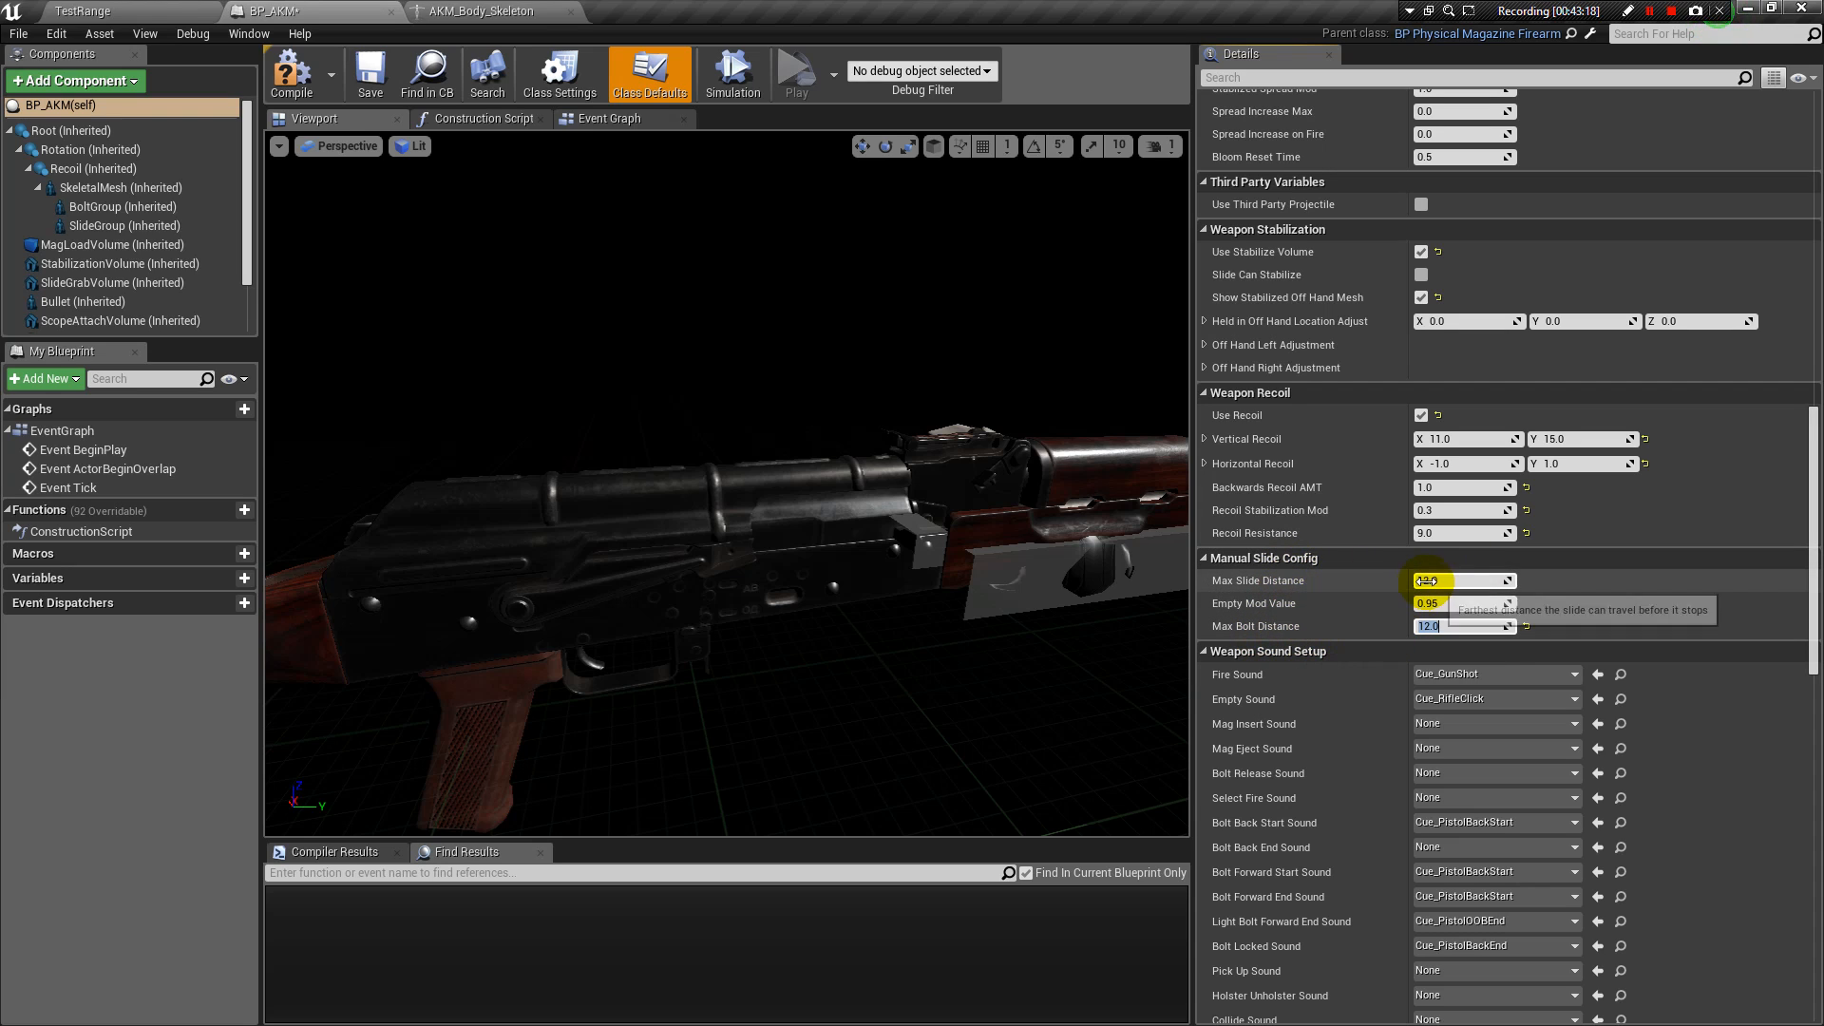
Inspect the inherited BoltGroup, SlideGroup and SkeletalMesh components, returning to the blueprint's class defaults.
{"action": "left_click", "coordinate": [100, 207]}
{"action": "left_click", "coordinate": [95, 226]}
{"action": "left_click", "coordinate": [95, 207]}
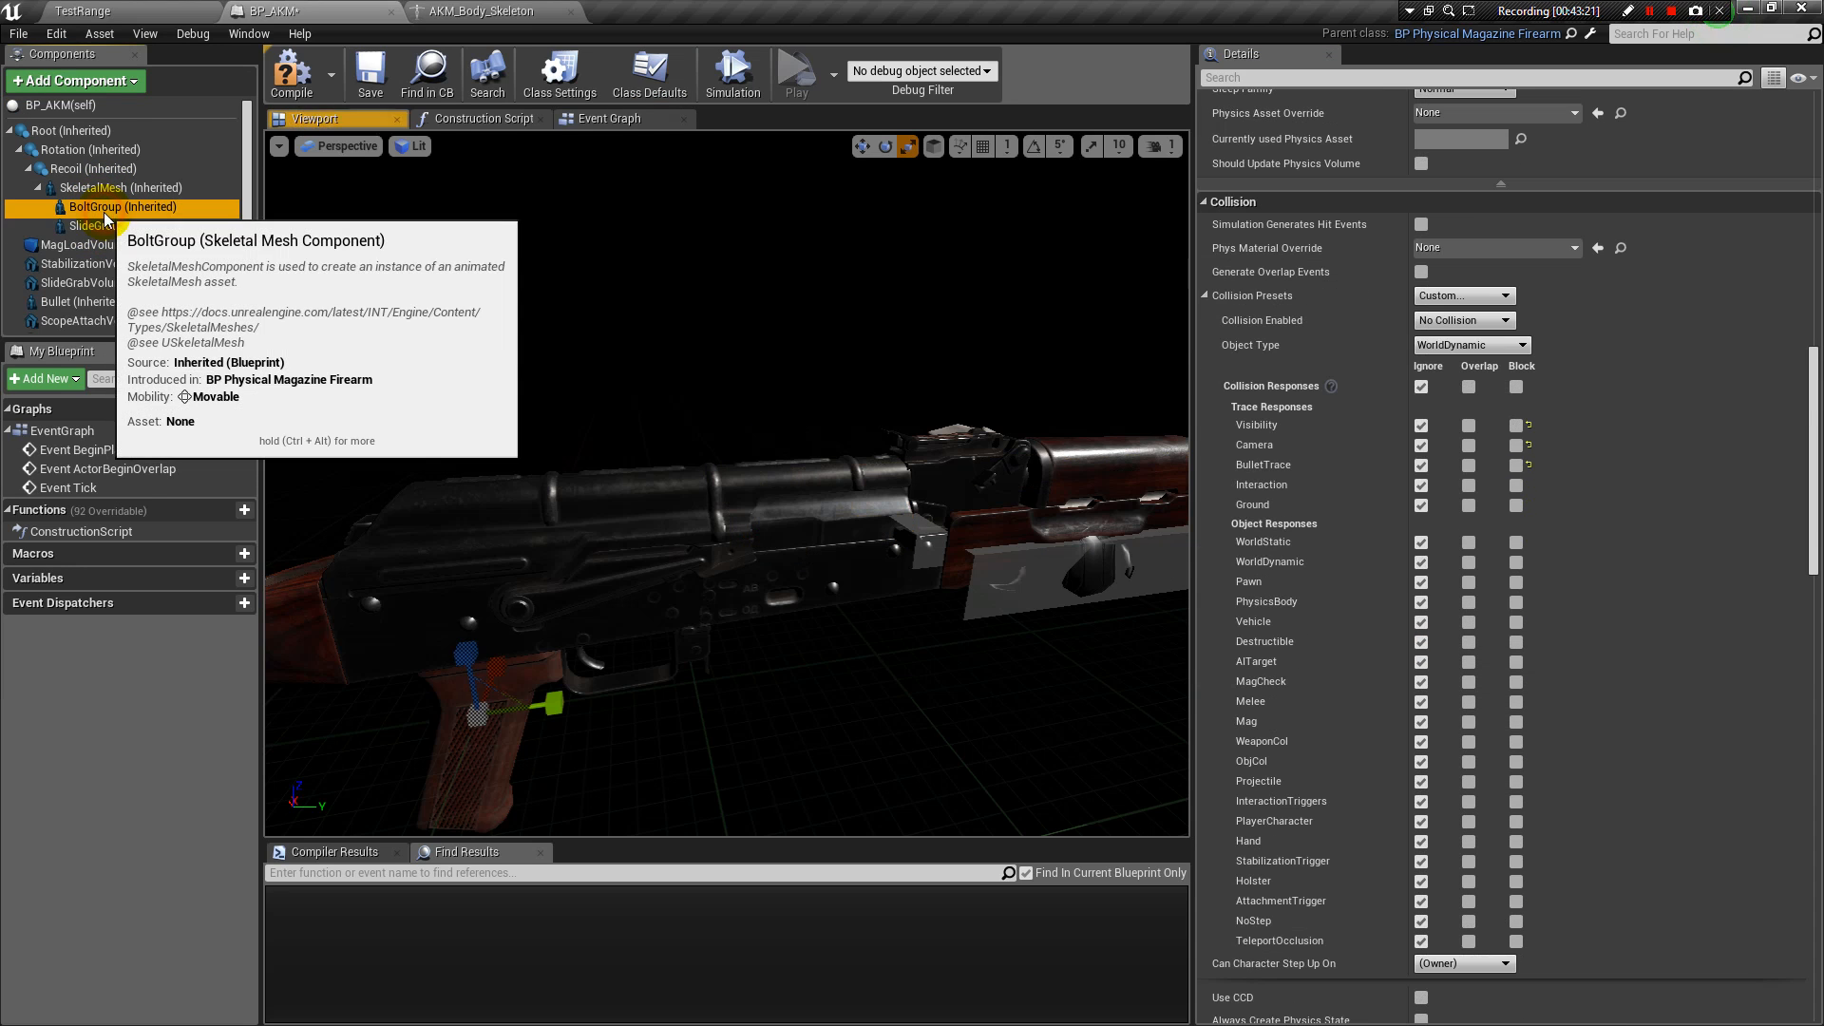
{"action": "left_click", "coordinate": [71, 133]}
{"action": "left_click", "coordinate": [62, 105]}
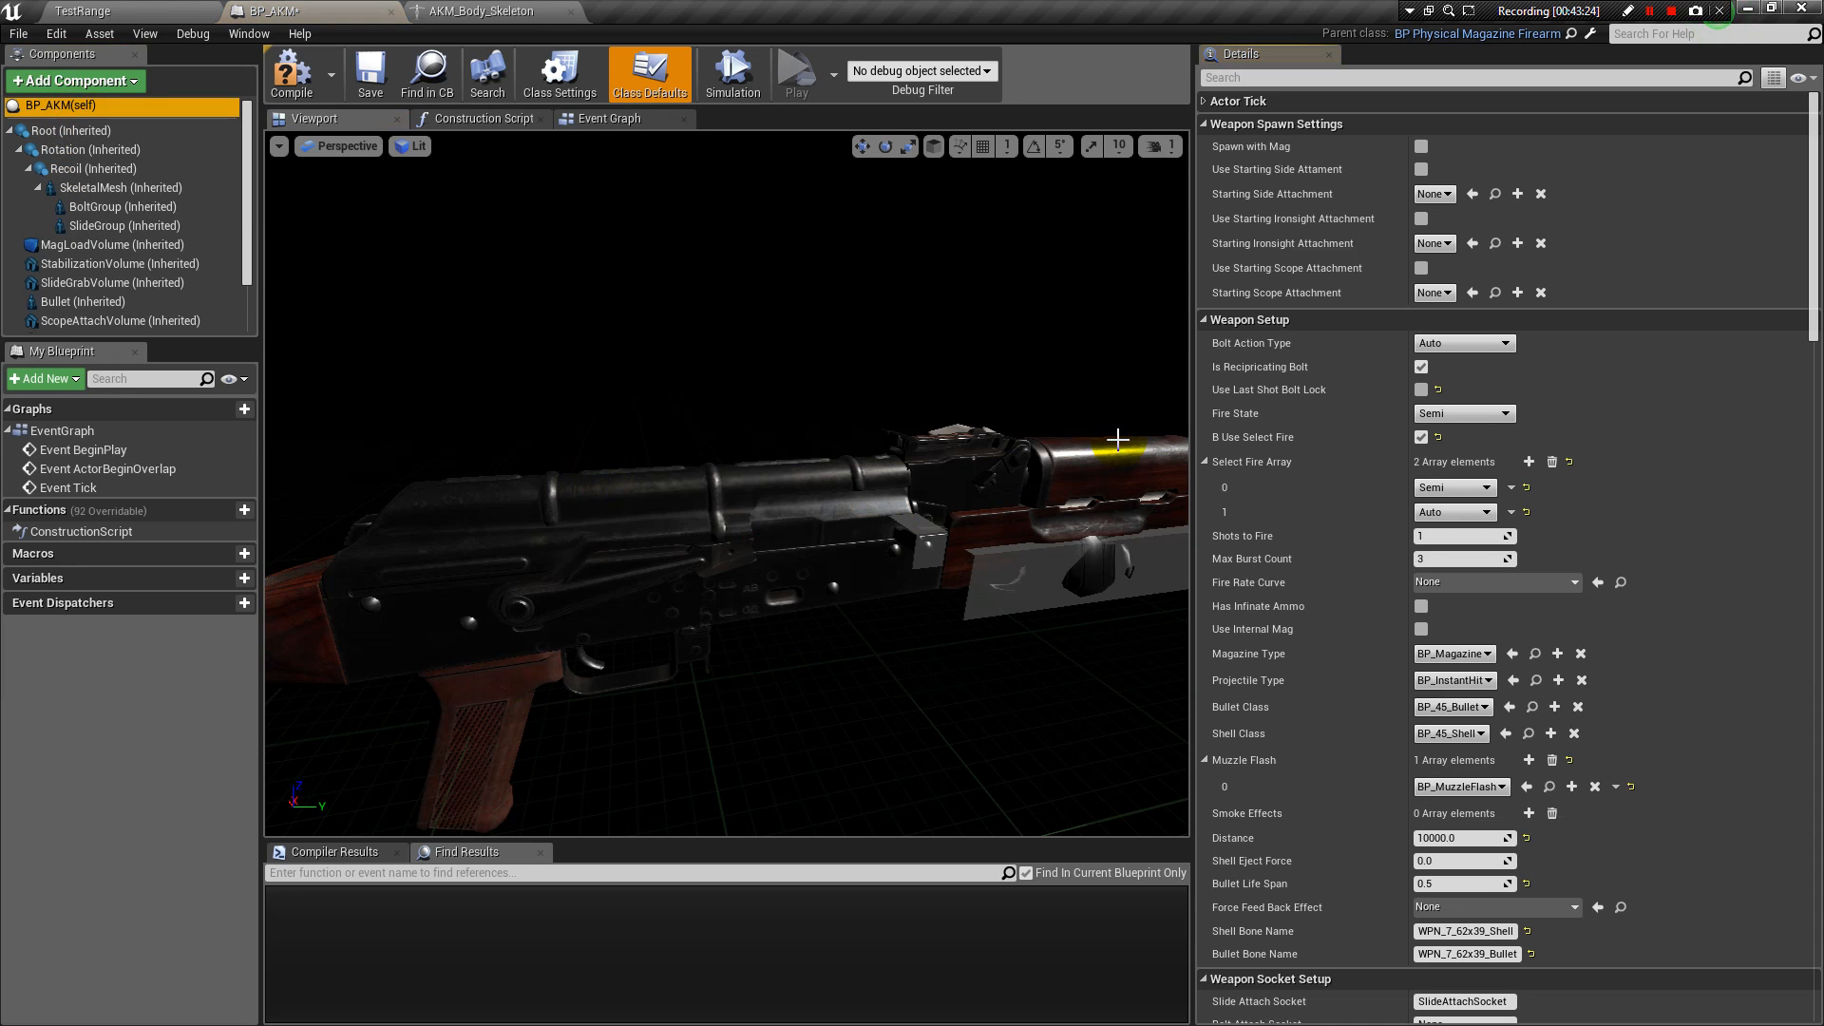
{"action": "left_click", "coordinate": [99, 207]}
{"action": "left_click", "coordinate": [112, 228]}
{"action": "left_click", "coordinate": [108, 208]}
{"action": "left_click", "coordinate": [118, 229]}
{"action": "left_click", "coordinate": [115, 226]}
{"action": "left_click", "coordinate": [114, 209]}
{"action": "left_click", "coordinate": [114, 226]}
{"action": "left_click", "coordinate": [113, 190]}
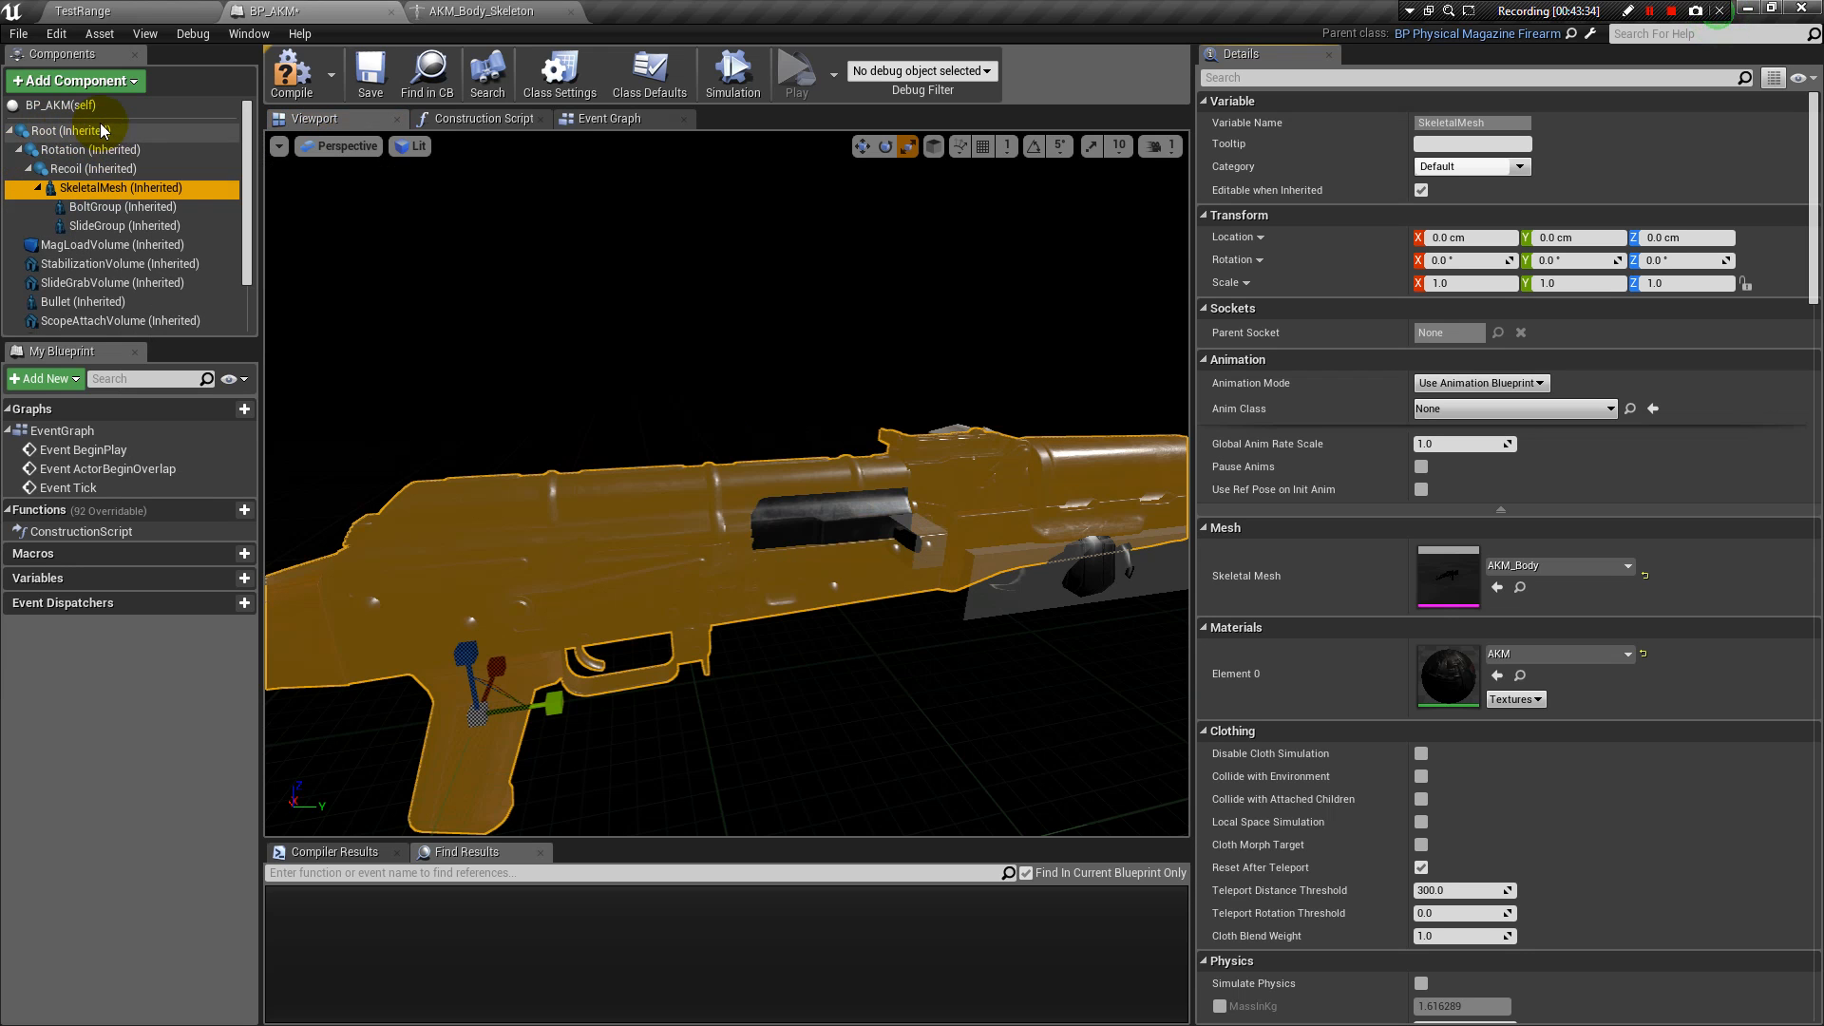
{"action": "left_click", "coordinate": [62, 105]}
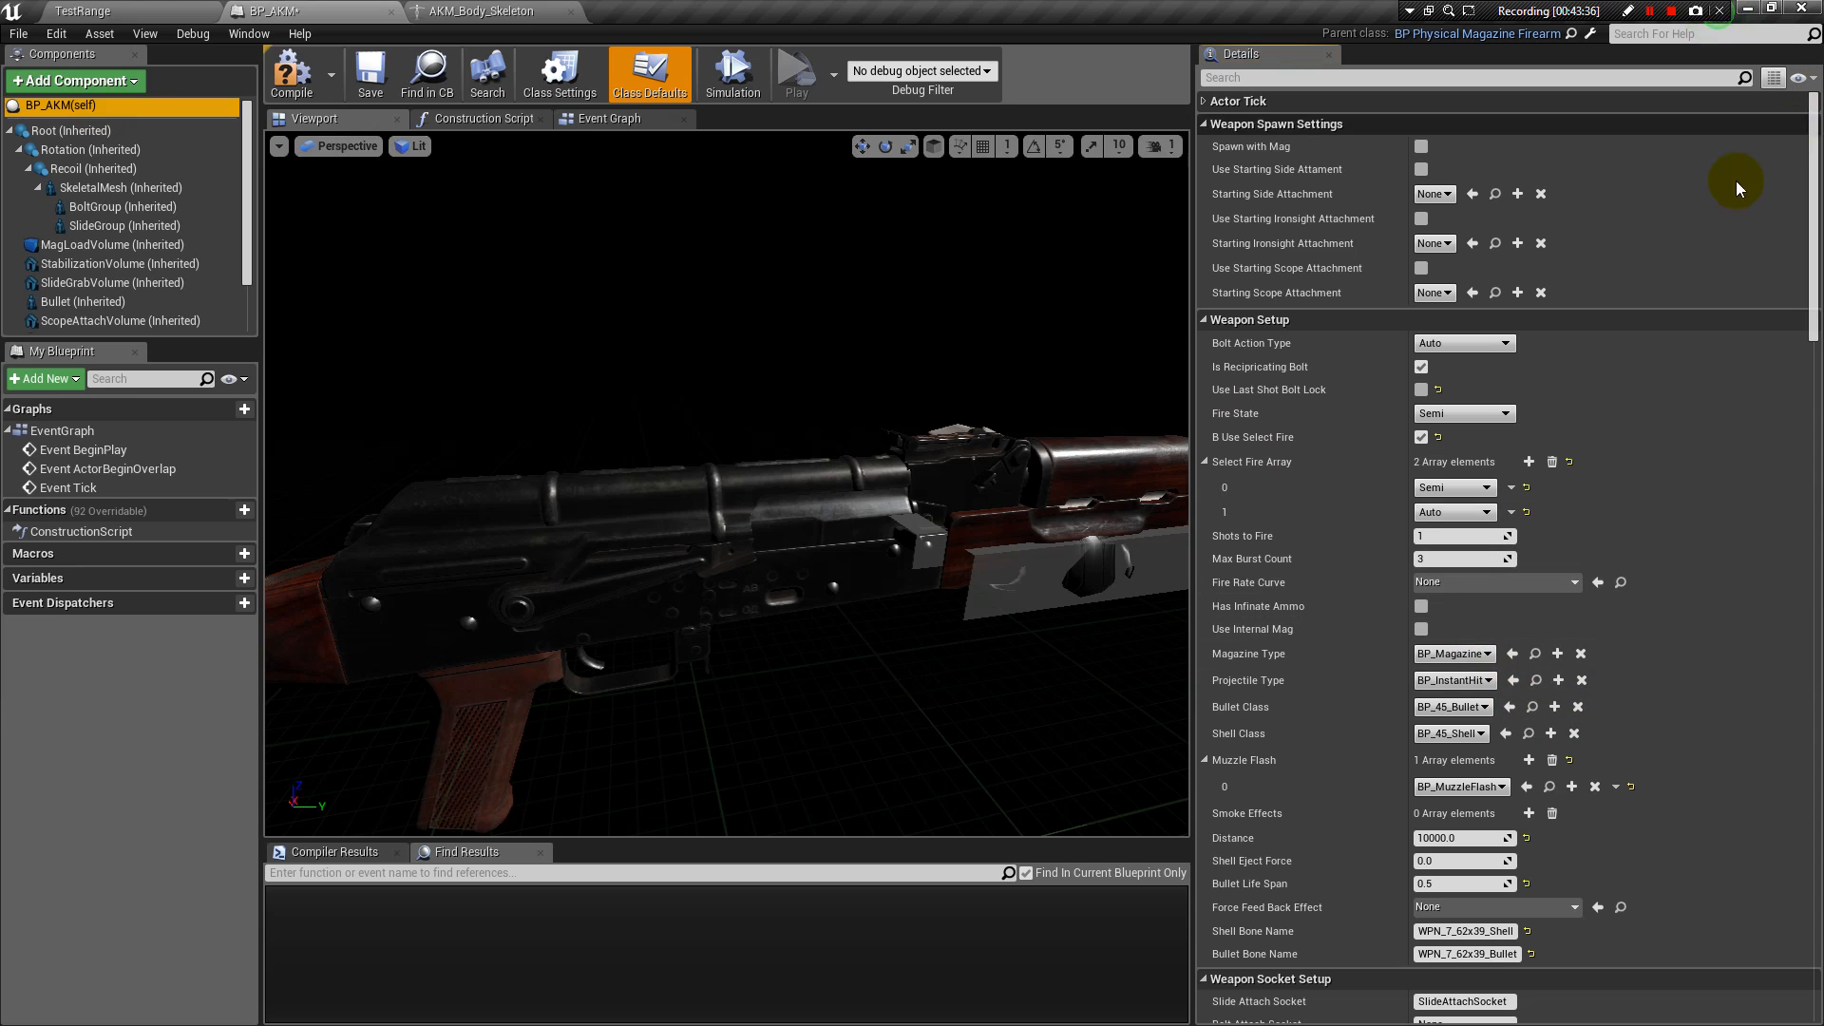
Assign Cue_GunShotRifle as the Fire Sound under Weapon Sound Setup.
{"action": "left_click_drag", "start_coordinate": [1810, 172], "coordinate": [1799, 535]}
{"action": "scroll", "coordinate": [1798, 535], "scroll_direction": "down", "scroll_amount": 5}
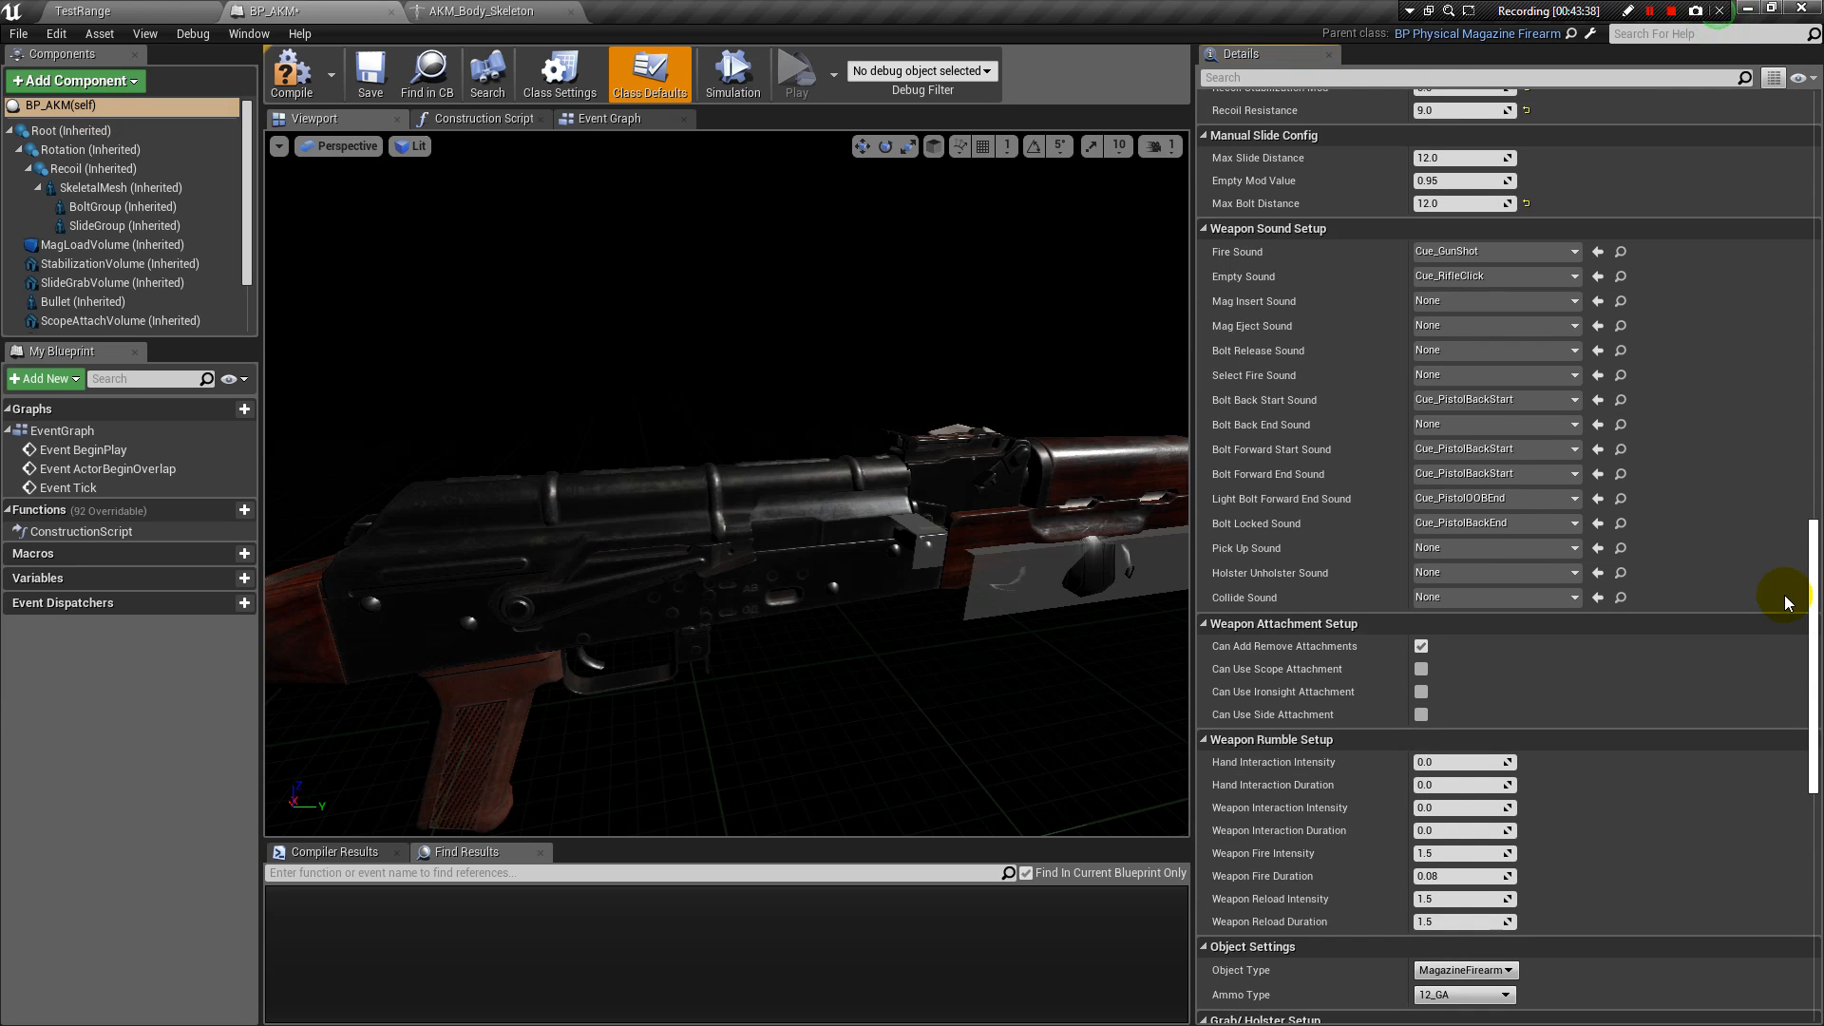
{"action": "scroll", "coordinate": [1789, 593], "scroll_direction": "up", "scroll_amount": 3}
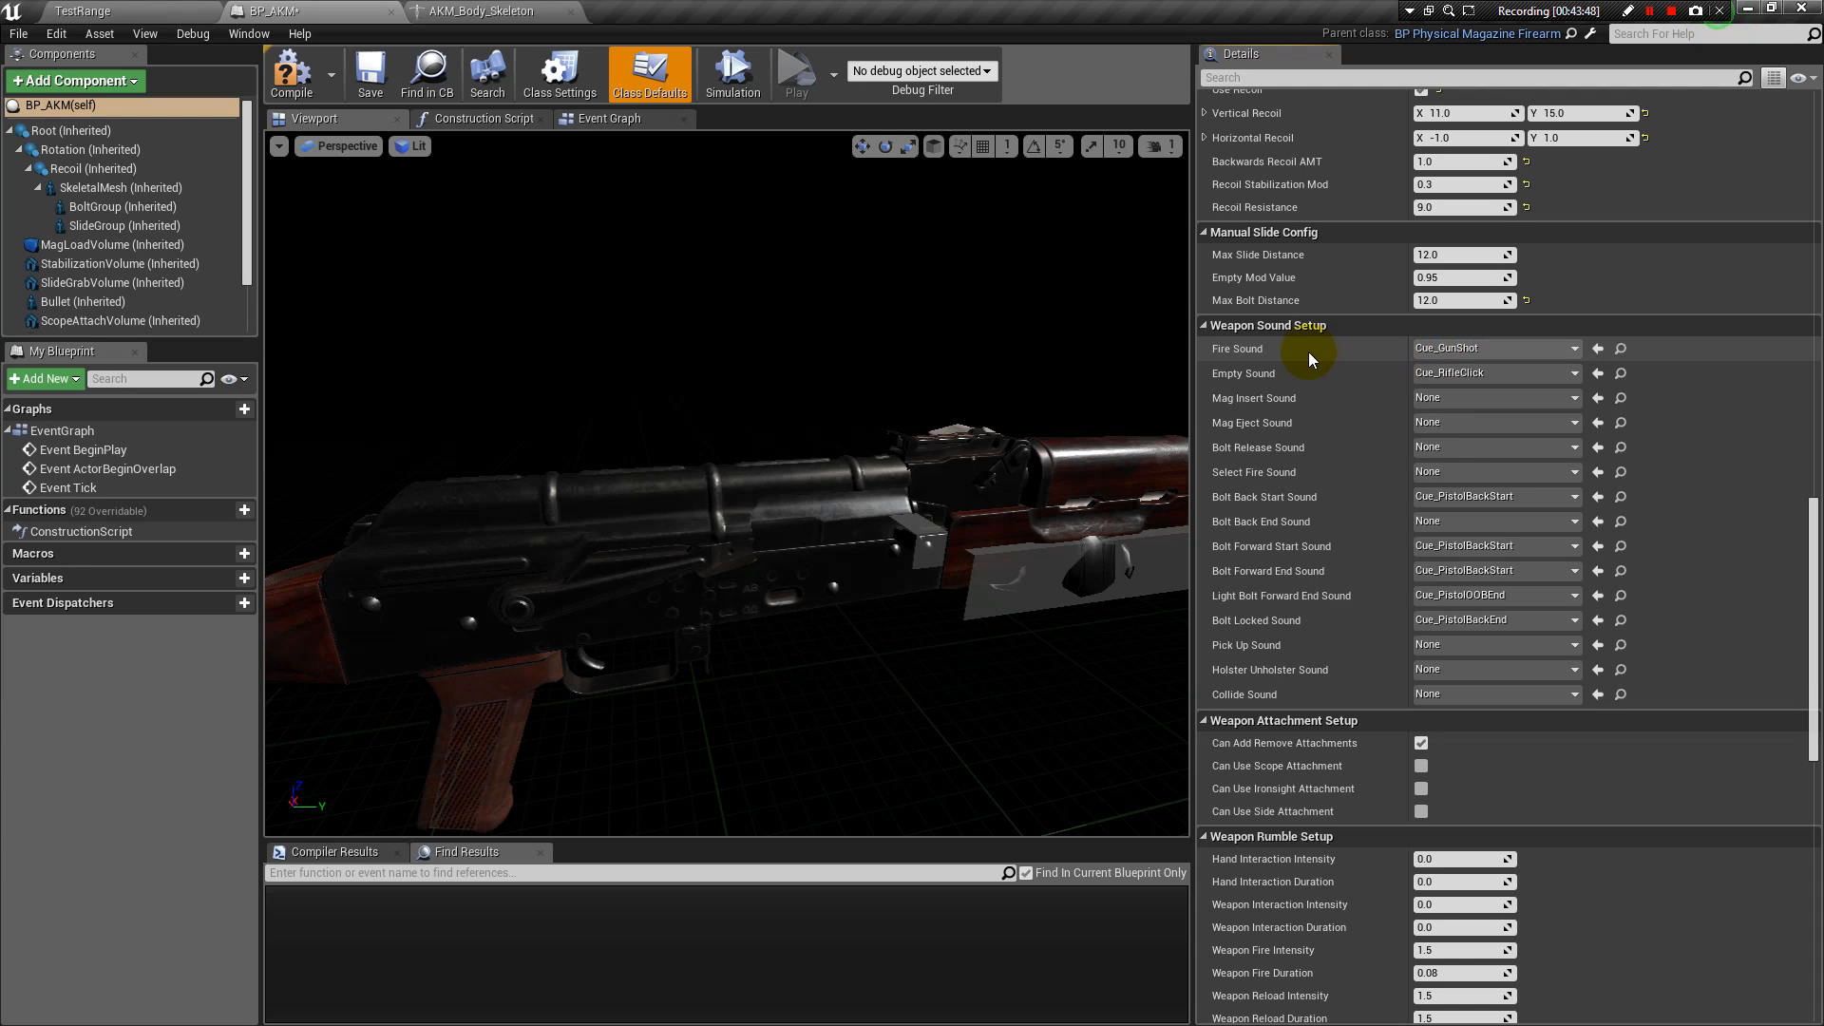
{"action": "left_click", "coordinate": [1518, 349]}
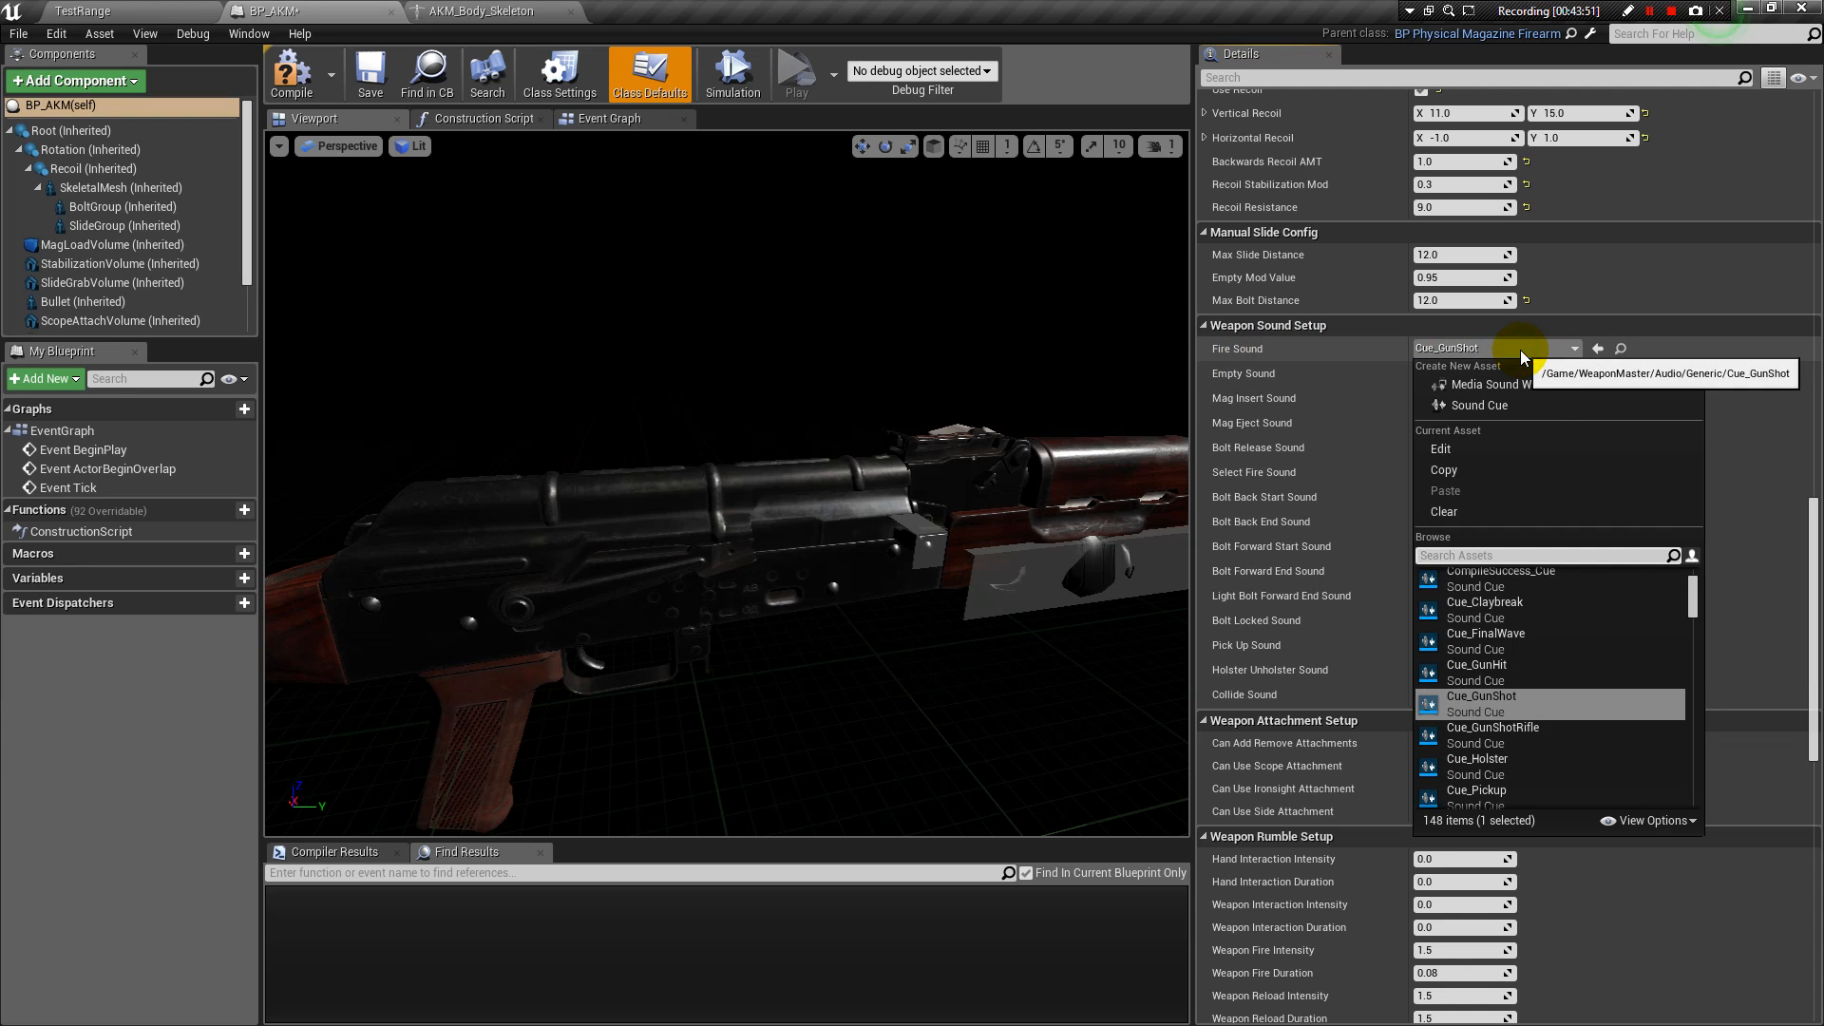
{"action": "left_click", "coordinate": [1650, 732]}
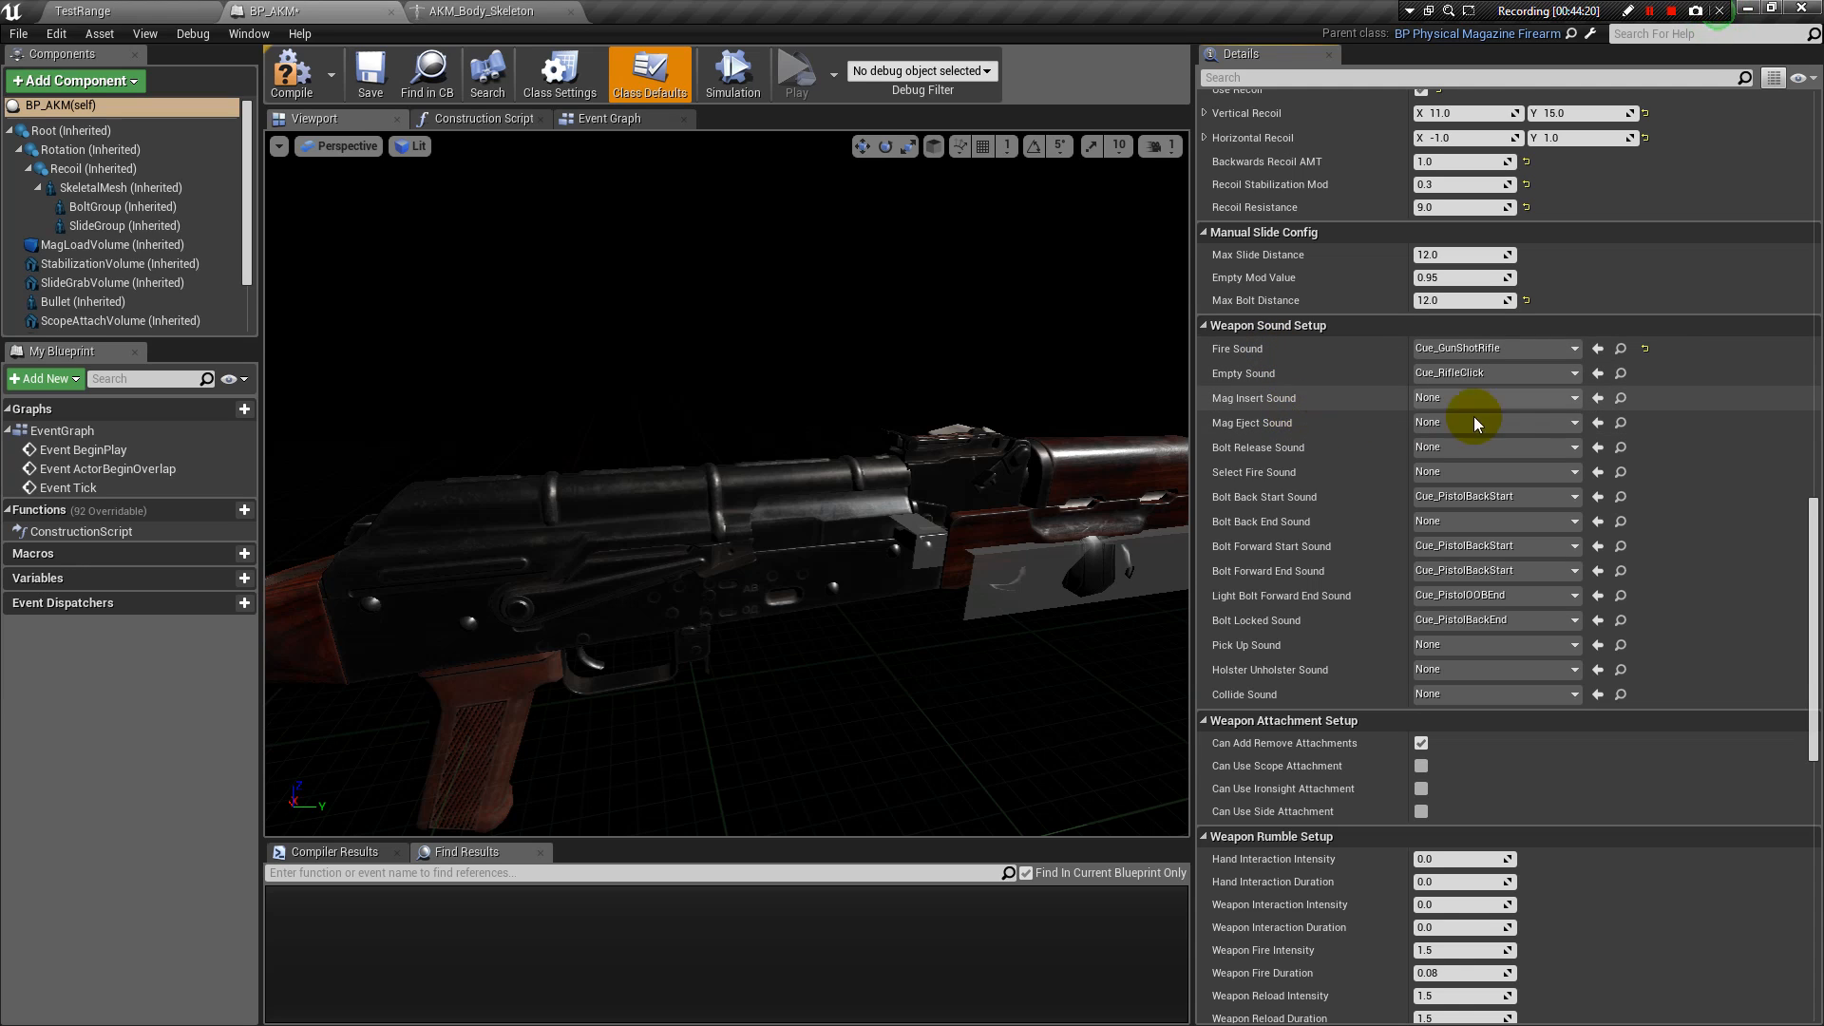
{"action": "left_click", "coordinate": [1551, 403]}
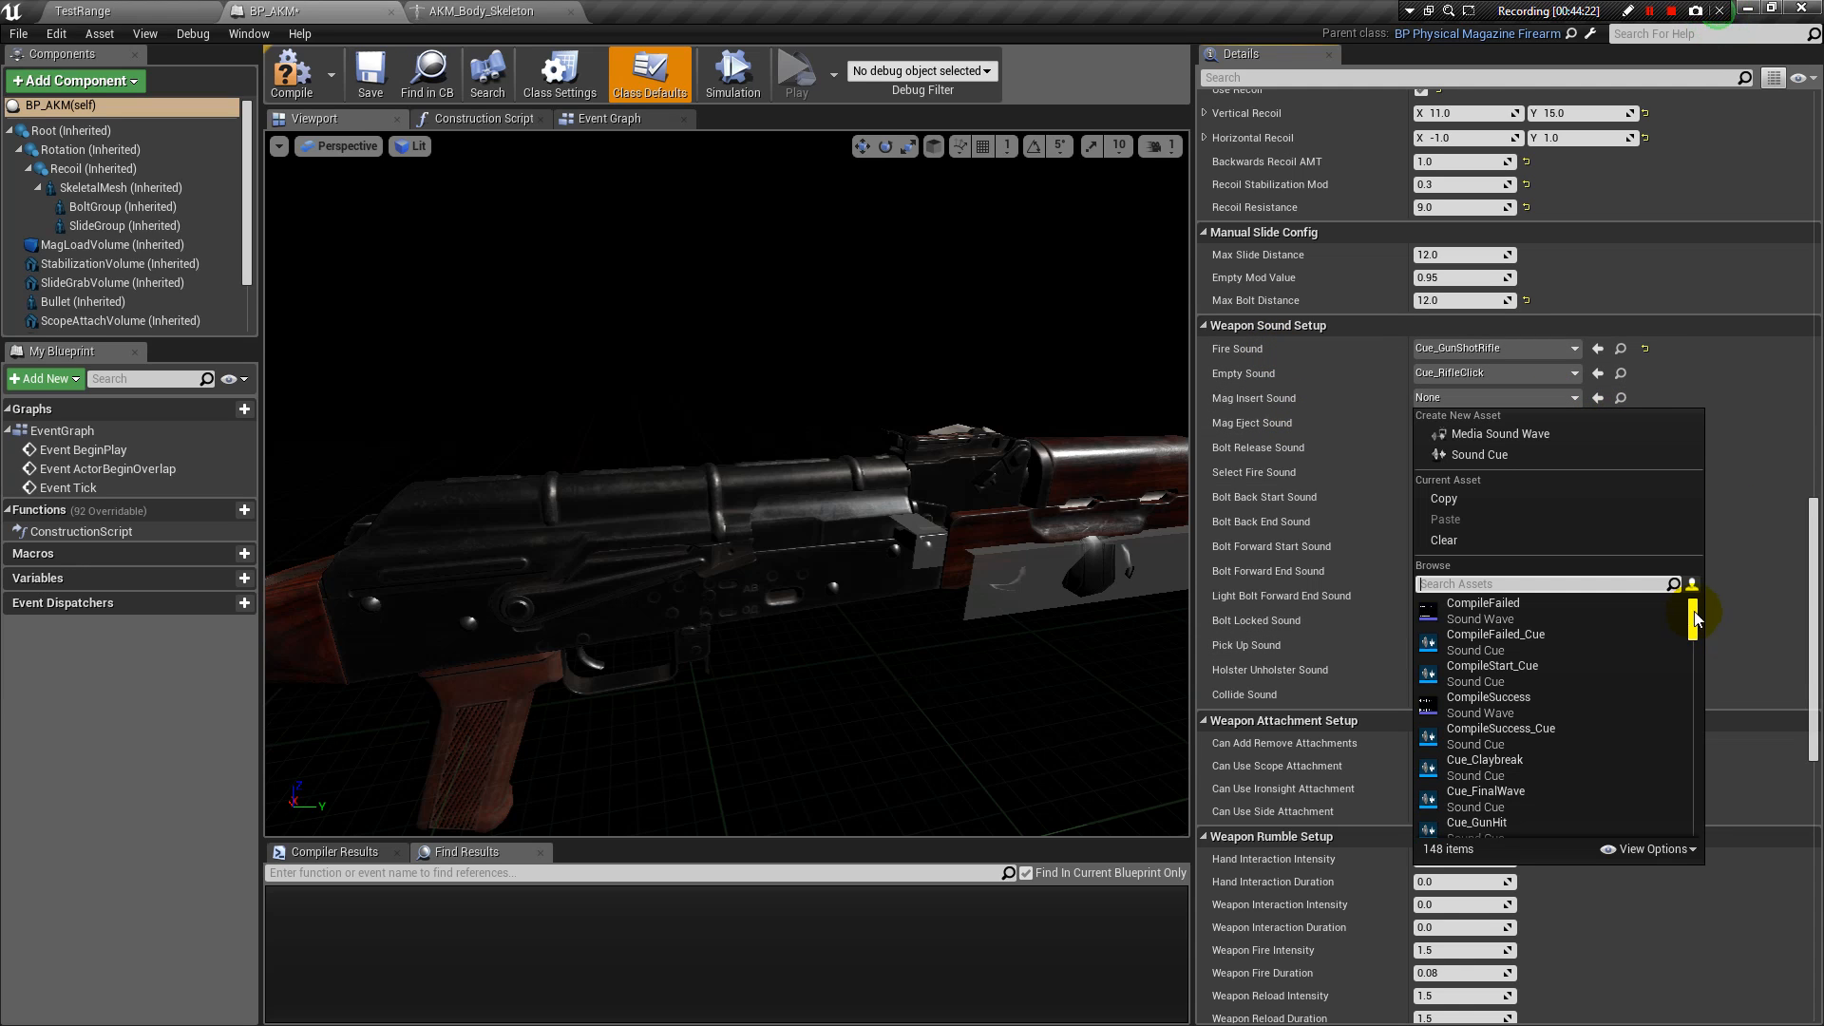
{"action": "left_click", "coordinate": [1816, 513]}
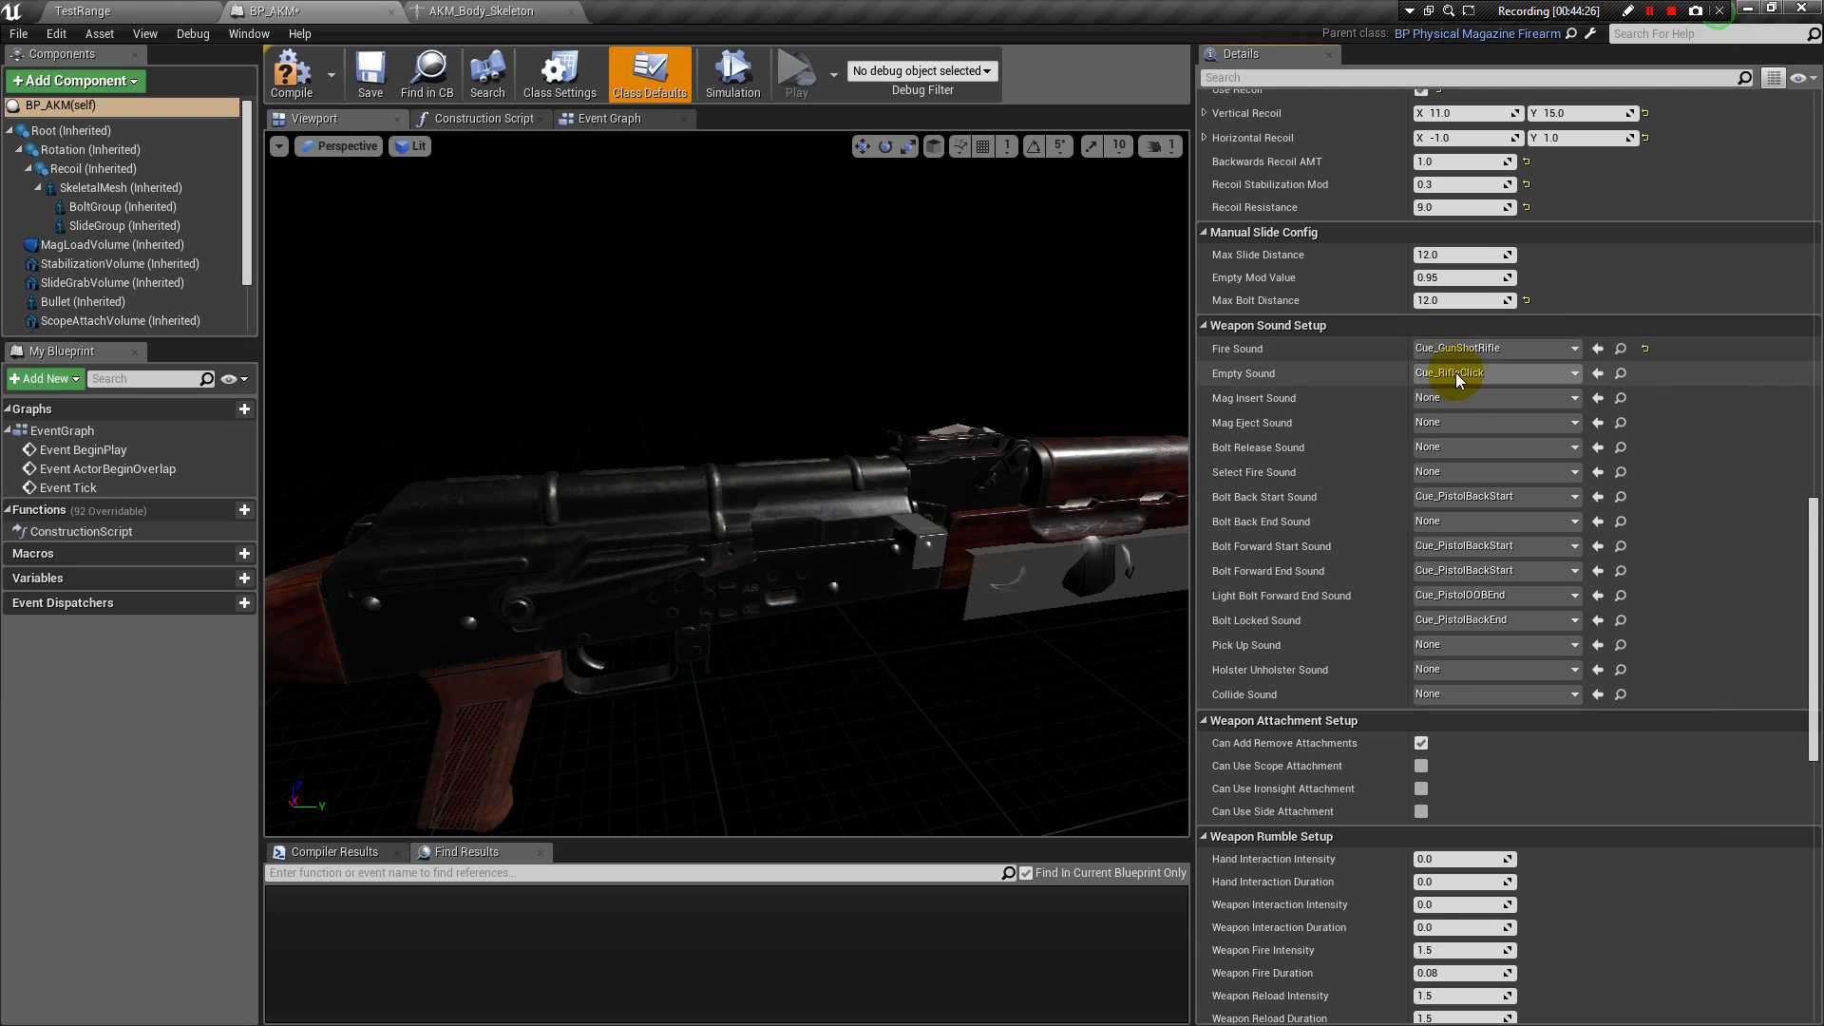
{"action": "left_click", "coordinate": [1539, 403]}
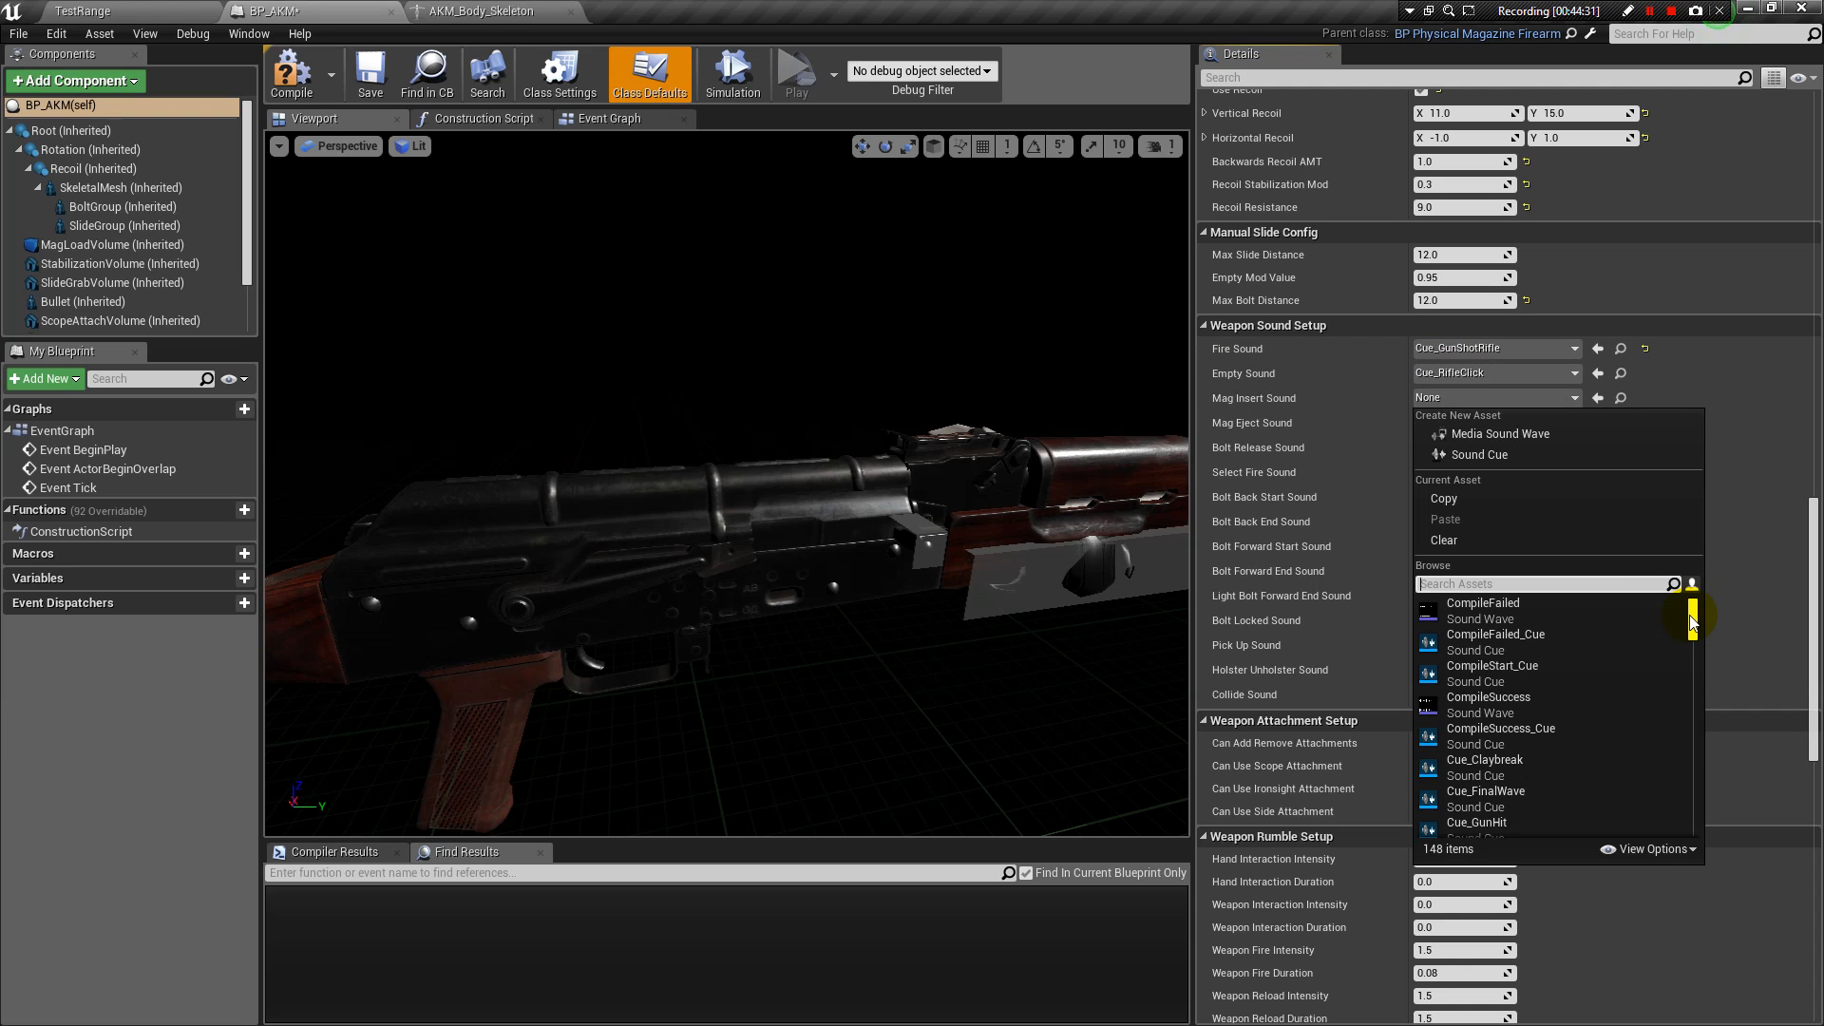
{"action": "left_click", "coordinate": [1813, 528]}
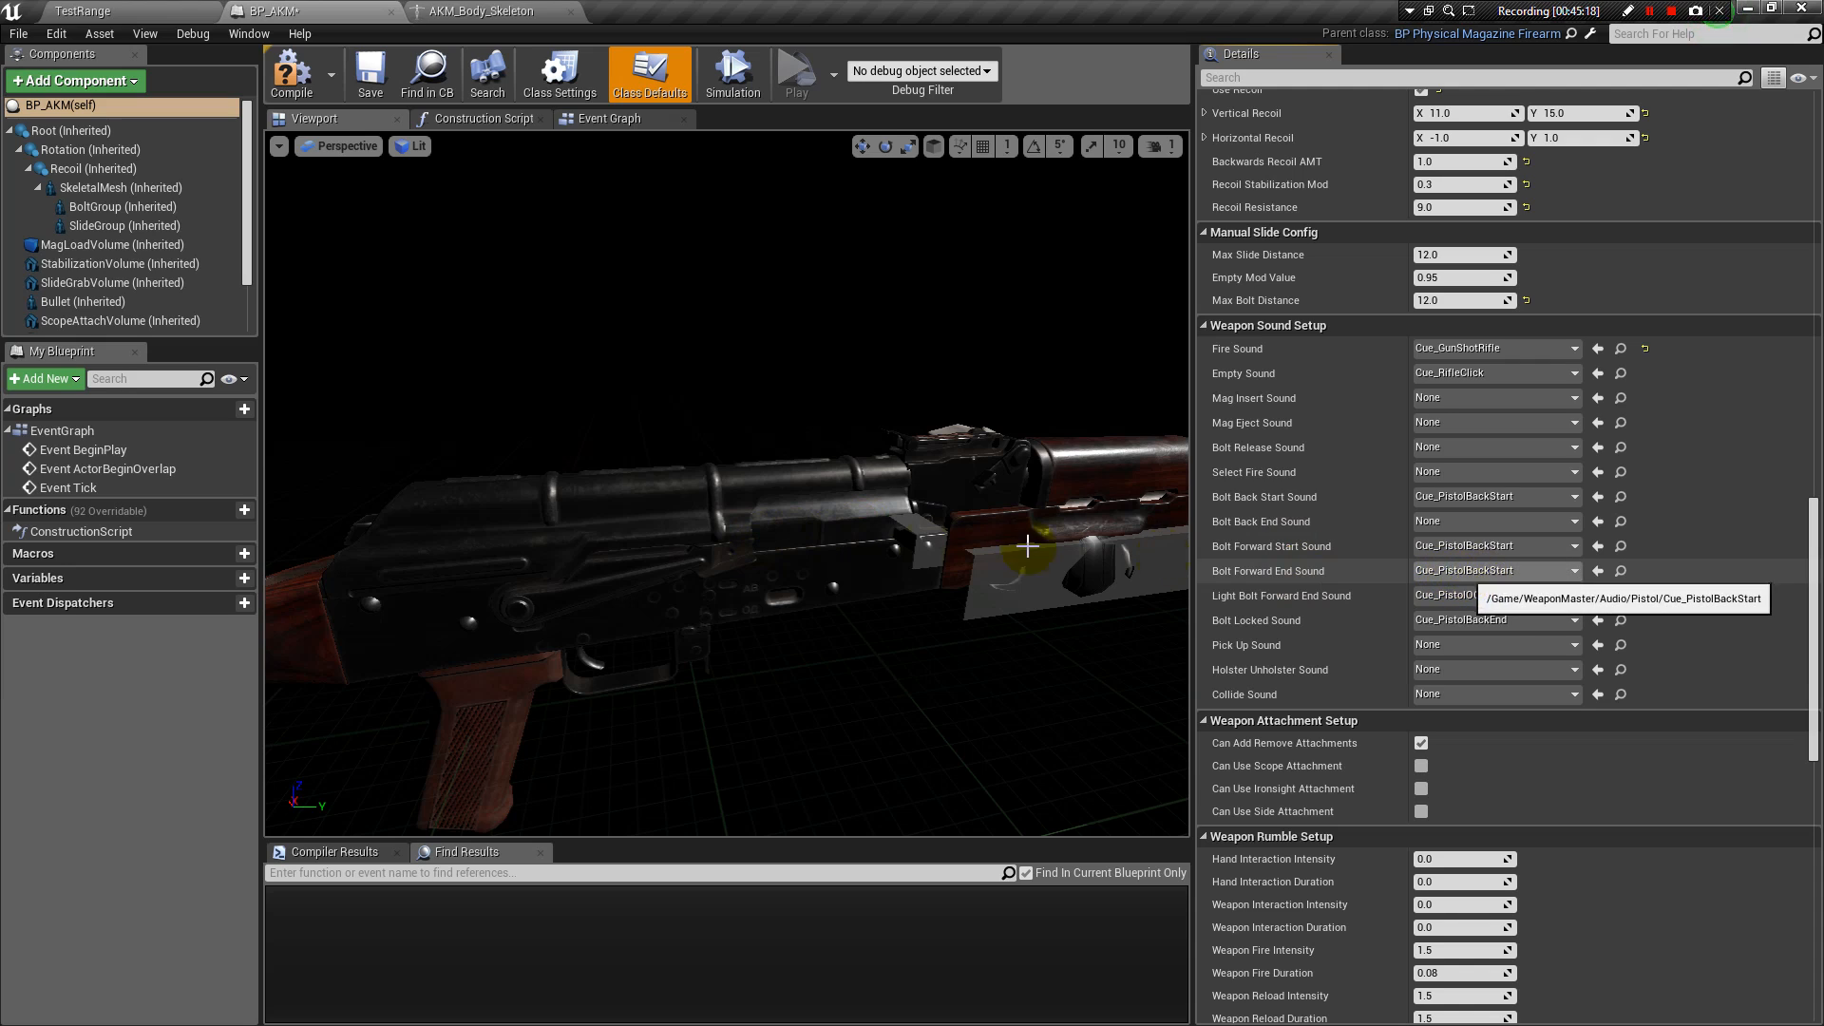
{"action": "left_click_drag", "start_coordinate": [852, 537], "coordinate": [934, 520]}
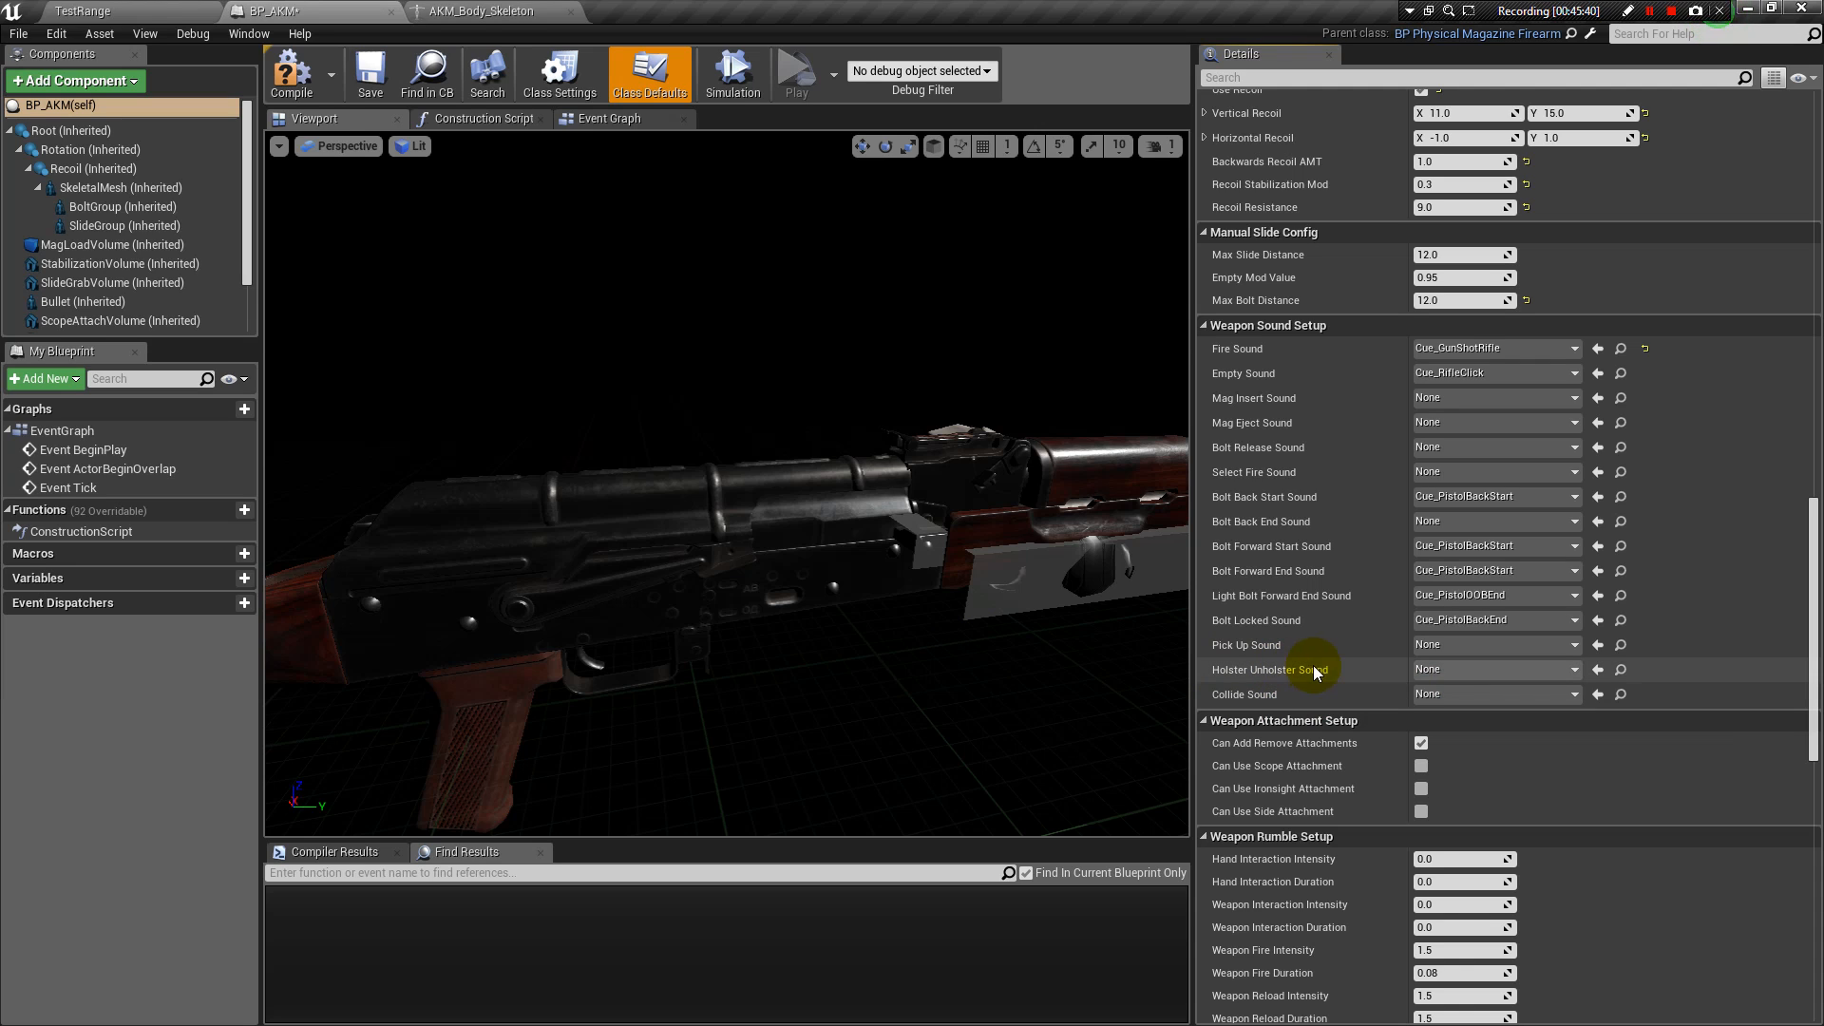
Disable Can Add Remove Attachments and enable Can Use Side Attachment under Weapon Attachment Setup.
{"action": "scroll", "coordinate": [1316, 676], "scroll_direction": "down", "scroll_amount": 3}
{"action": "scroll", "coordinate": [1320, 684], "scroll_direction": "down", "scroll_amount": 2}
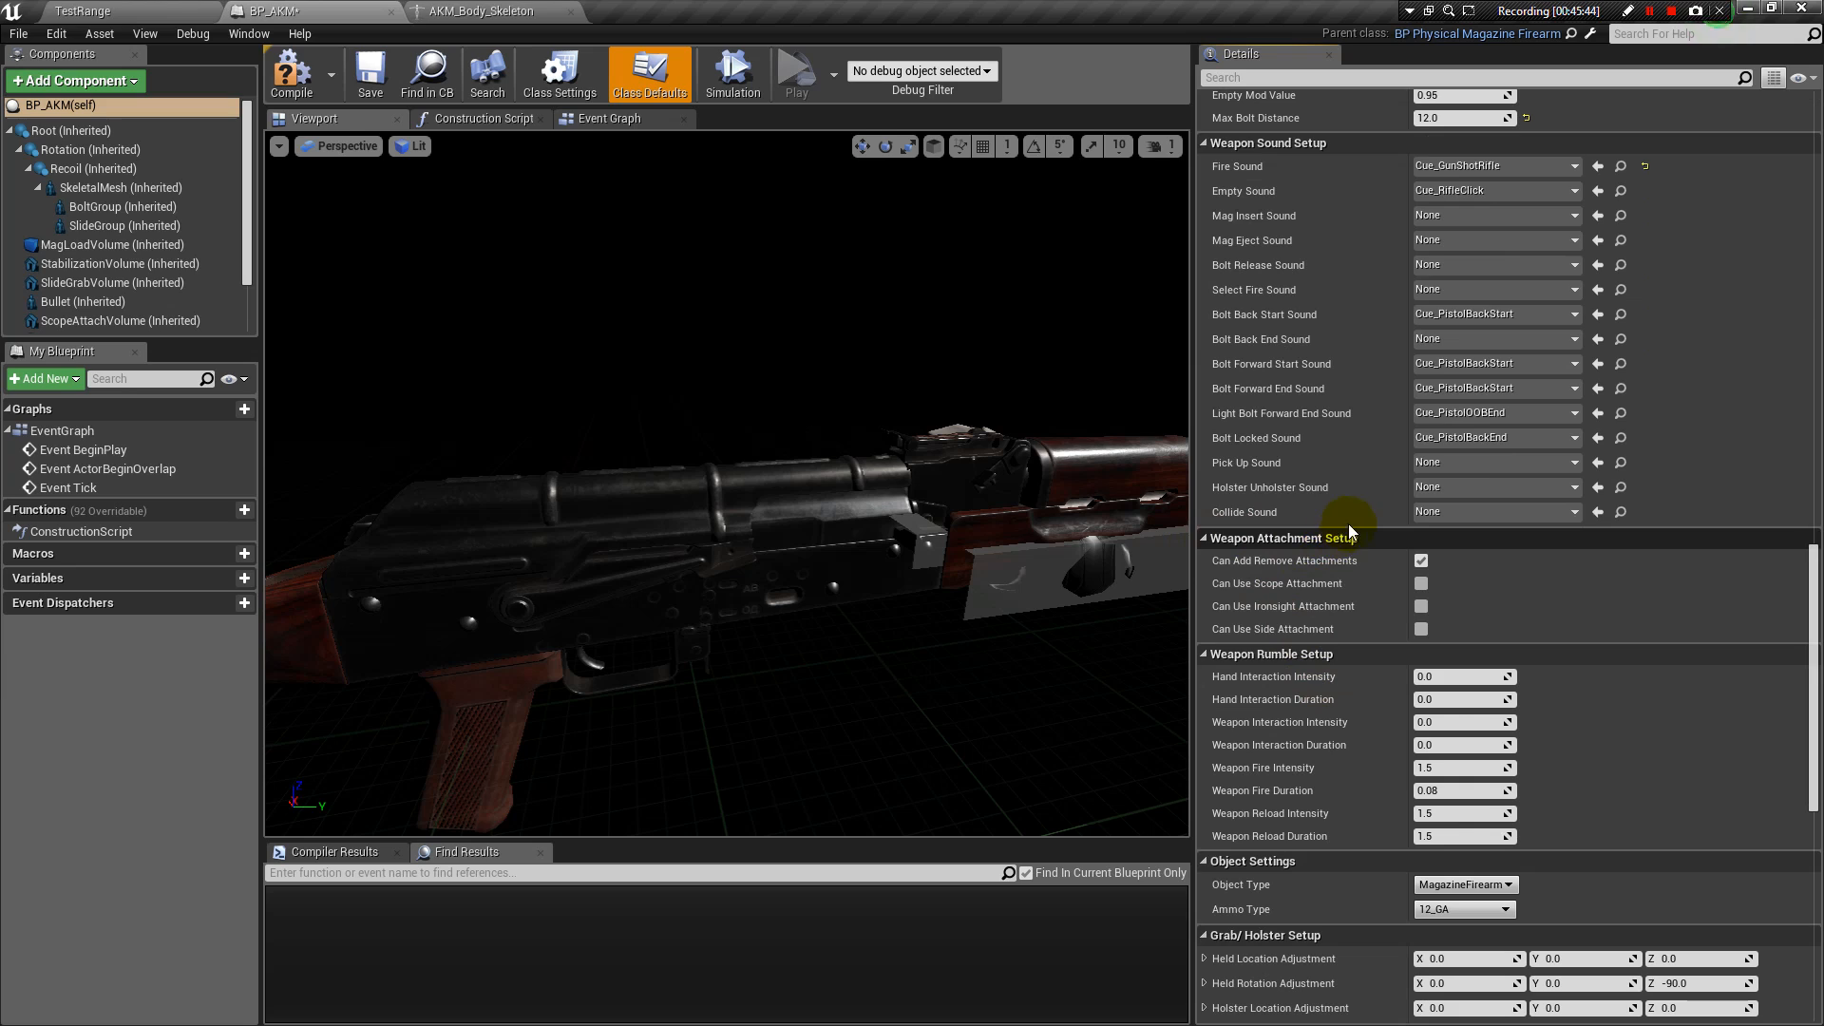
{"action": "left_click", "coordinate": [1424, 561]}
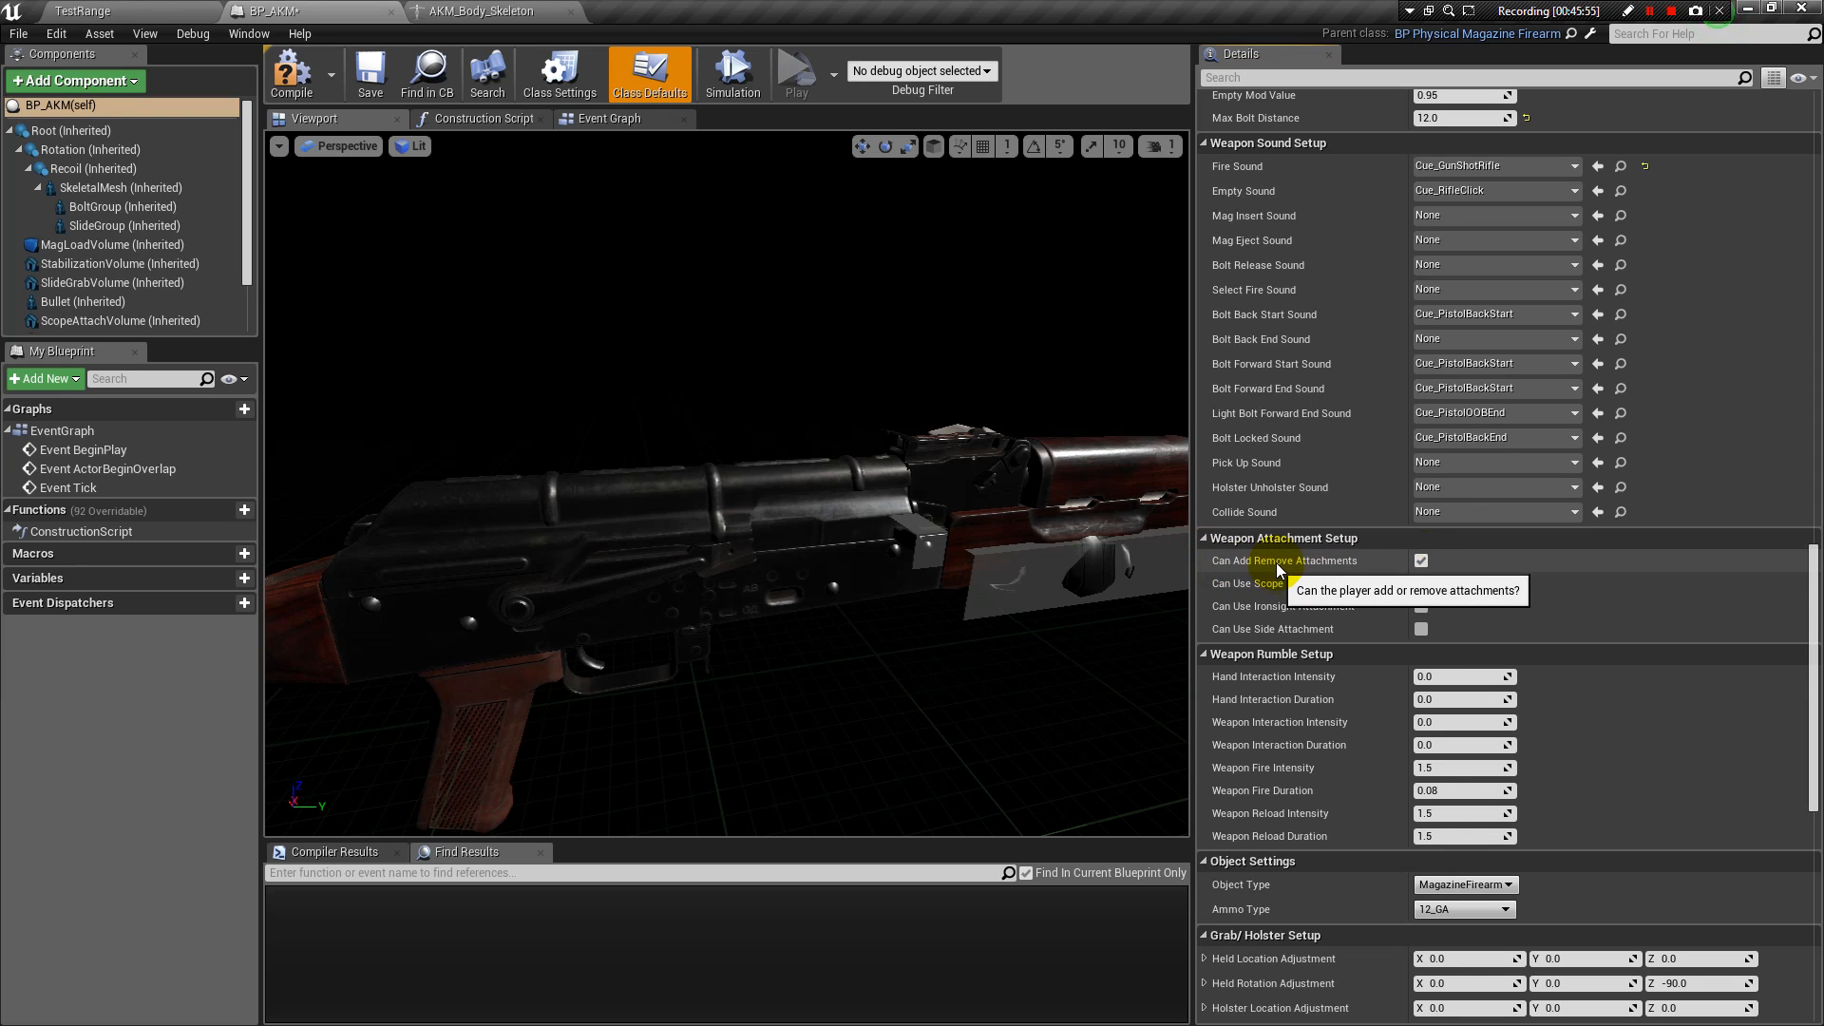
{"action": "left_click", "coordinate": [1412, 561]}
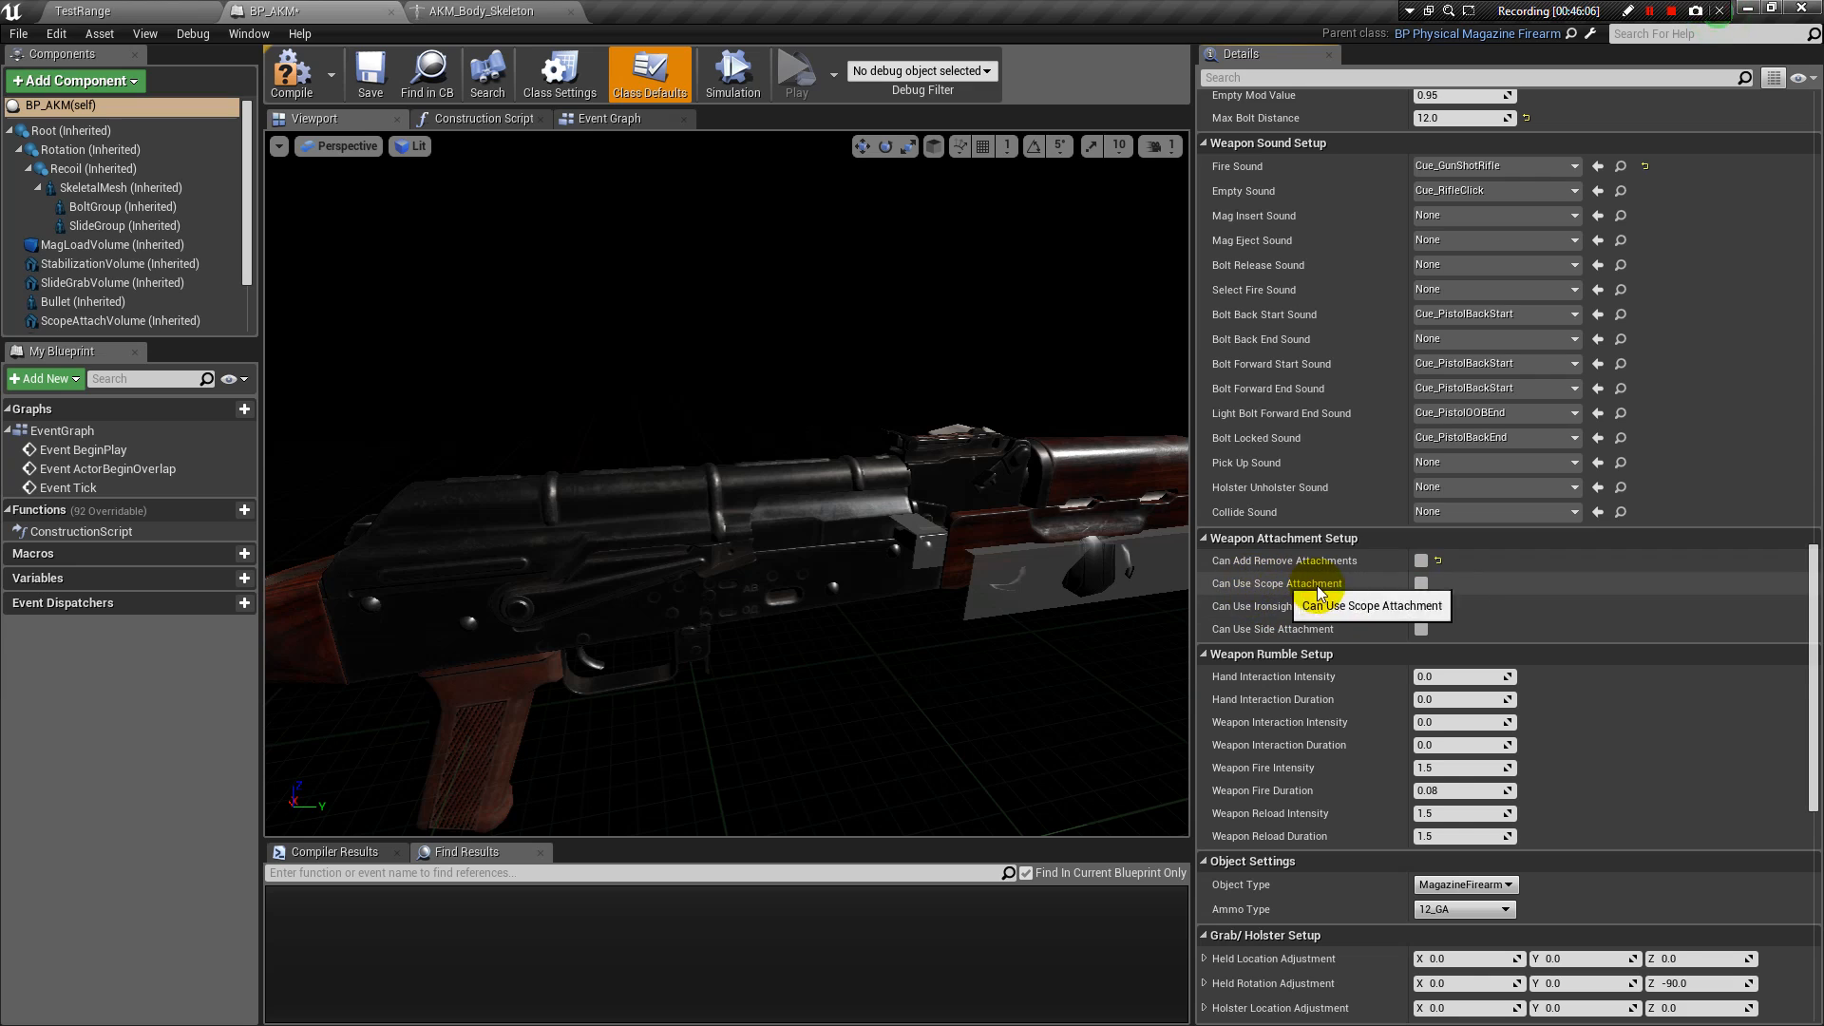
{"action": "scroll", "coordinate": [1256, 574], "scroll_direction": "down", "scroll_amount": 1}
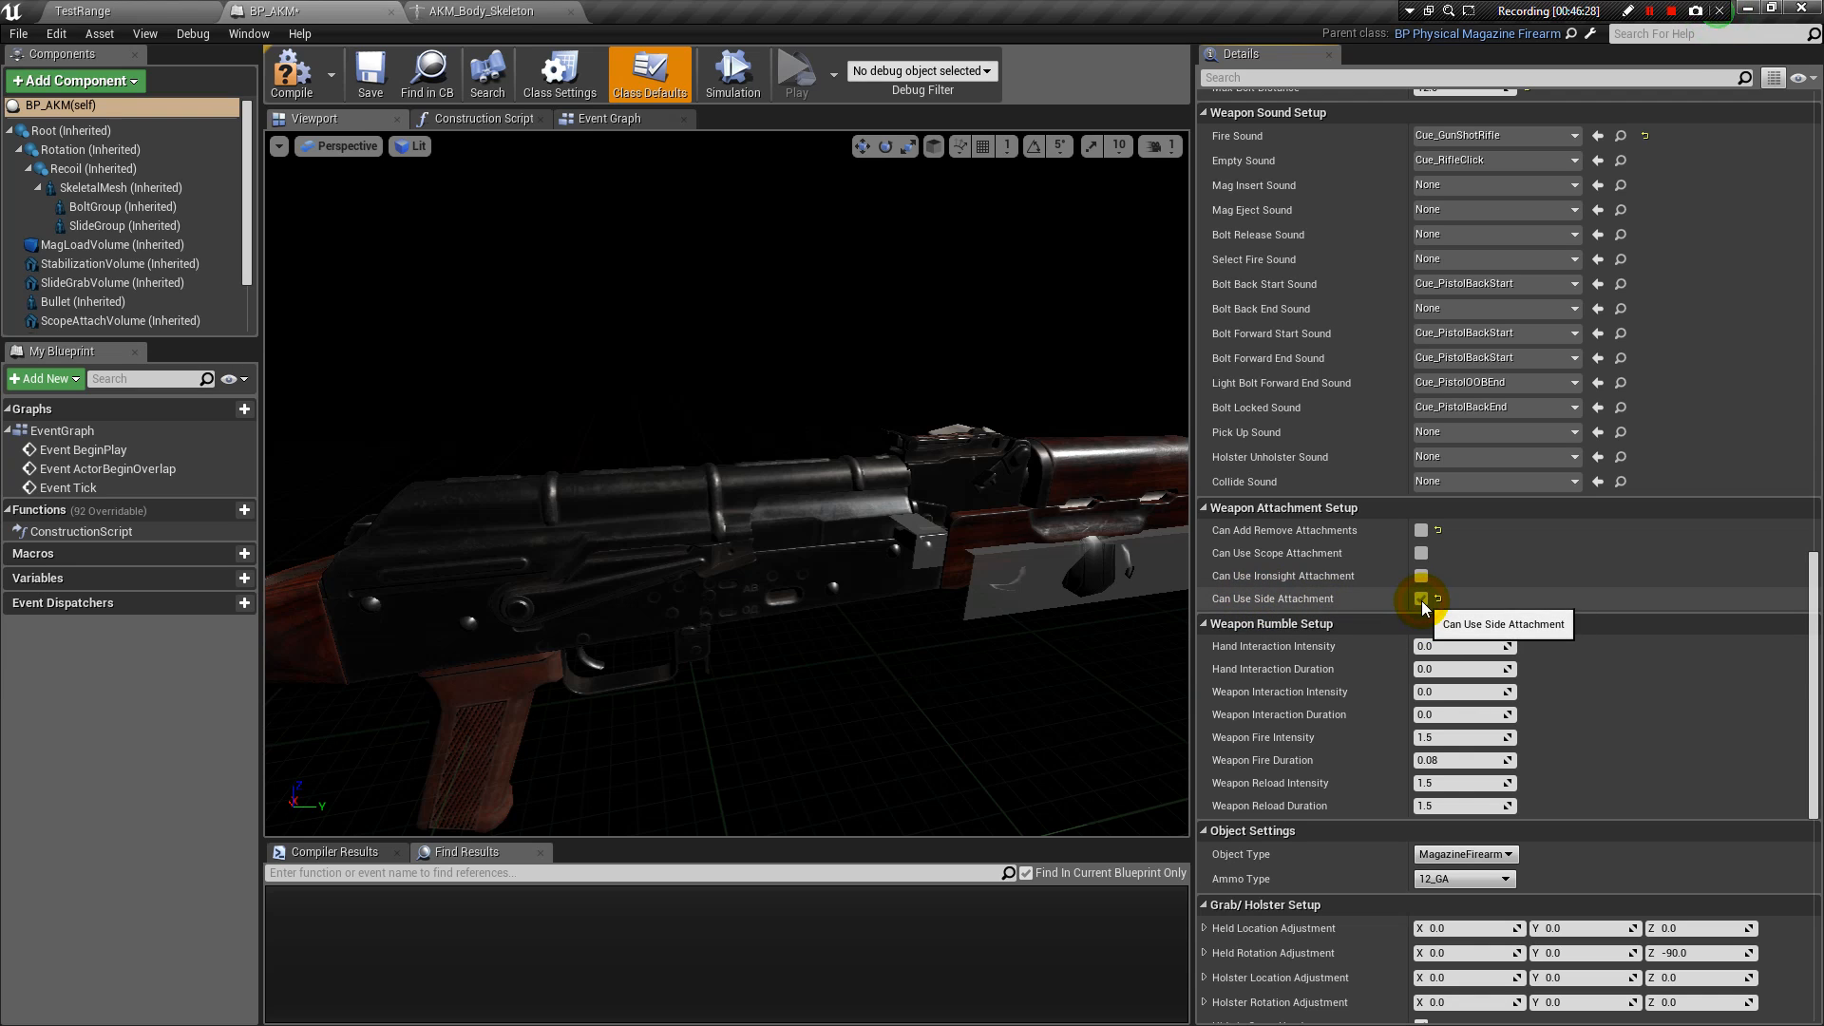
{"action": "left_click", "coordinate": [1421, 599]}
Set Hand Interaction Intensity to 0.3 under Weapon Rumble Setup.
{"action": "scroll", "coordinate": [1338, 654], "scroll_direction": "down", "scroll_amount": 3}
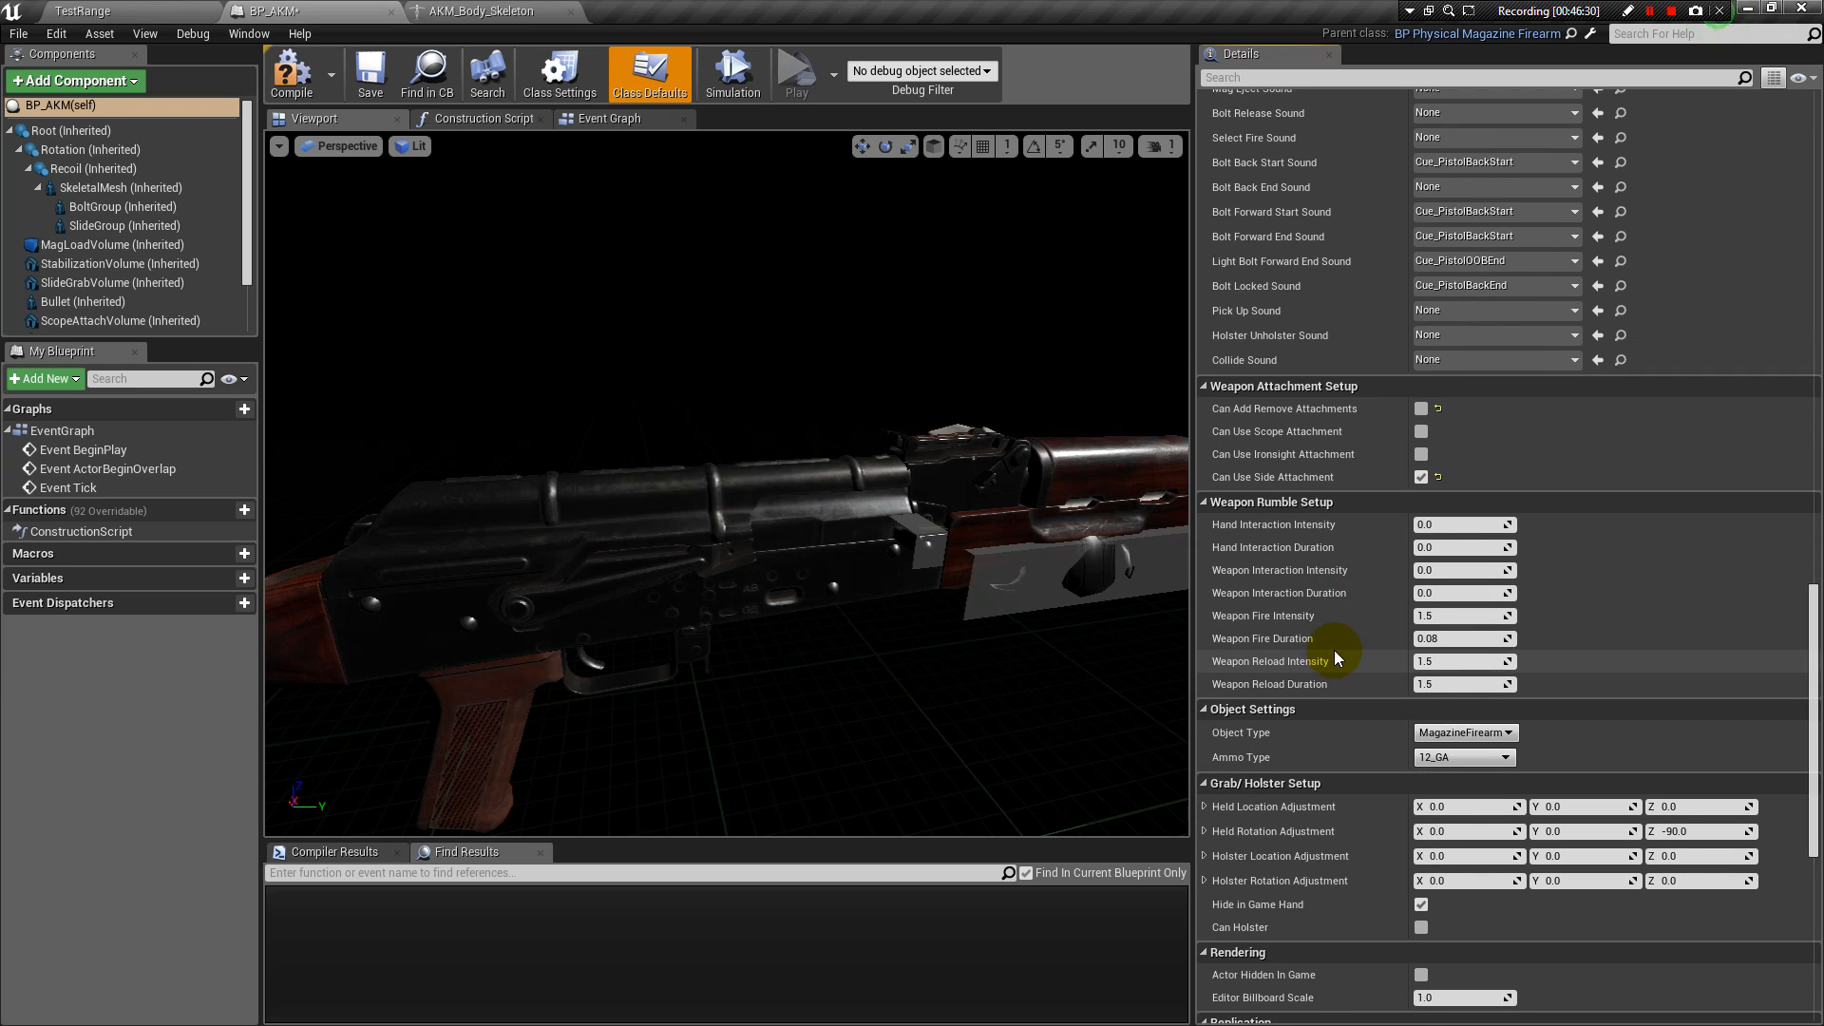
{"action": "scroll", "coordinate": [1334, 650], "scroll_direction": "down", "scroll_amount": 2}
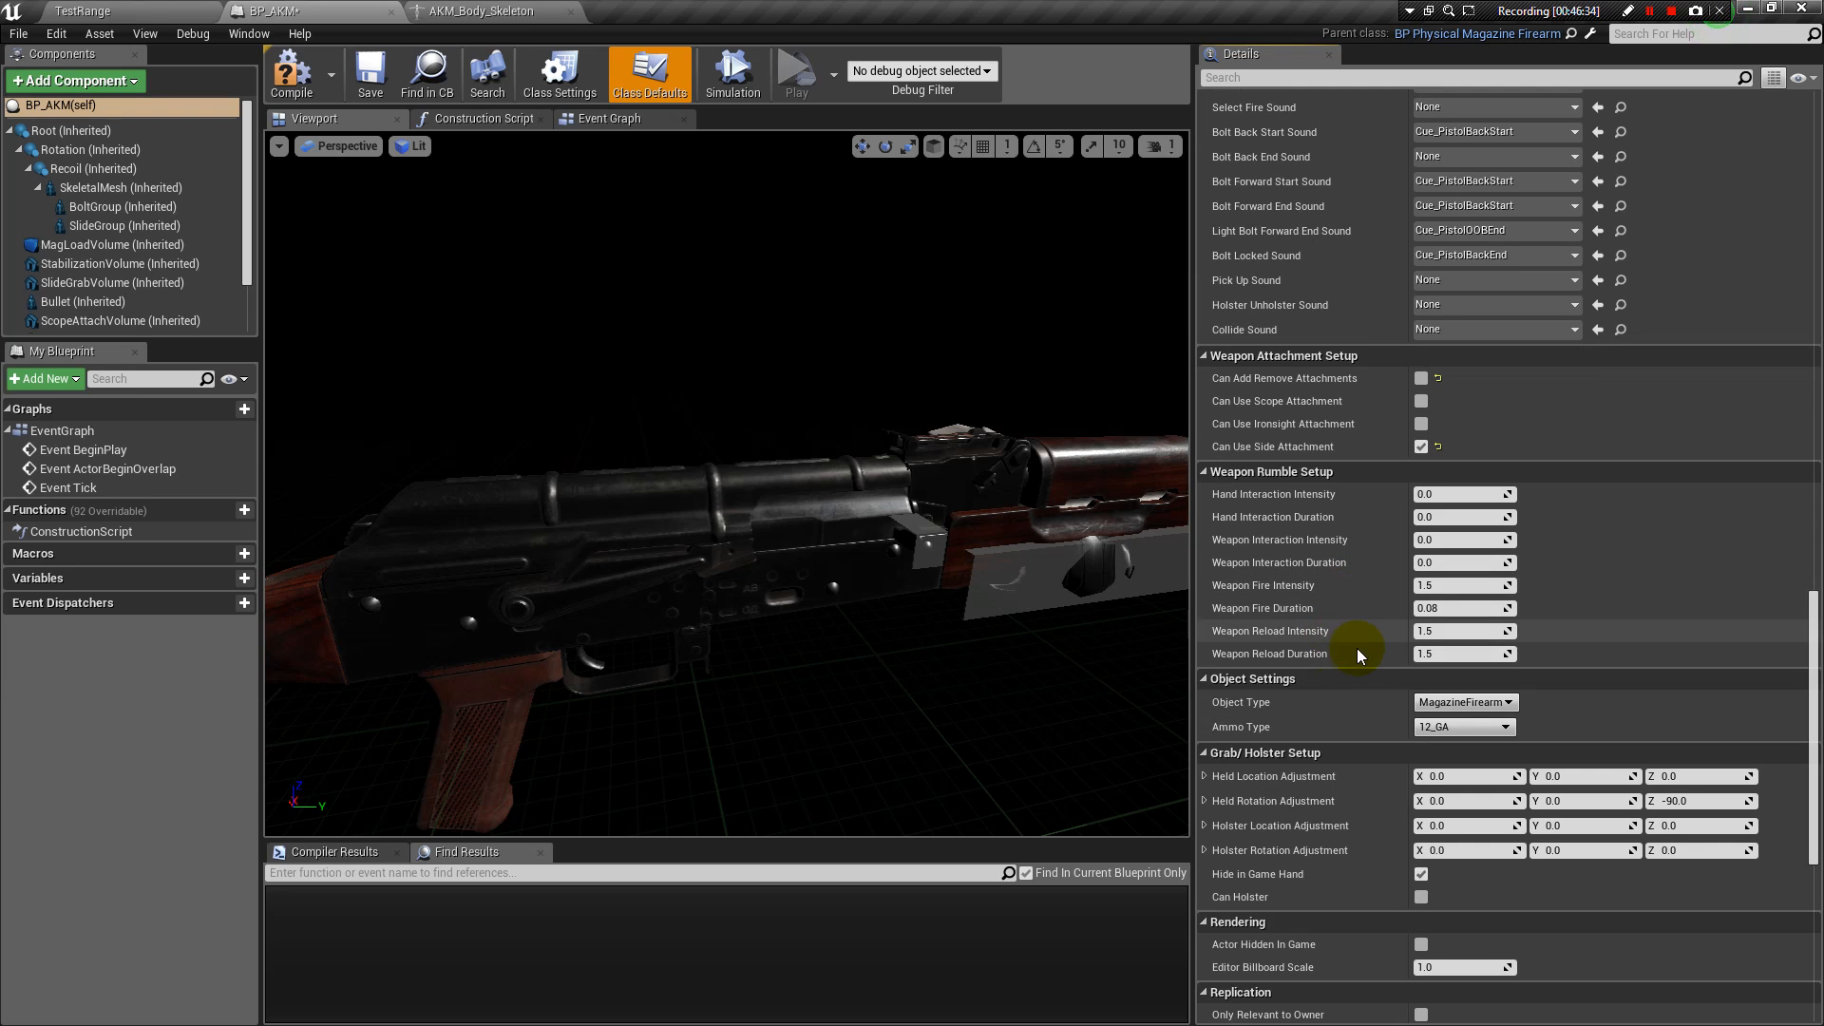
{"action": "scroll", "coordinate": [1358, 654], "scroll_direction": "down", "scroll_amount": 1}
{"action": "scroll", "coordinate": [1358, 646], "scroll_direction": "down", "scroll_amount": 19}
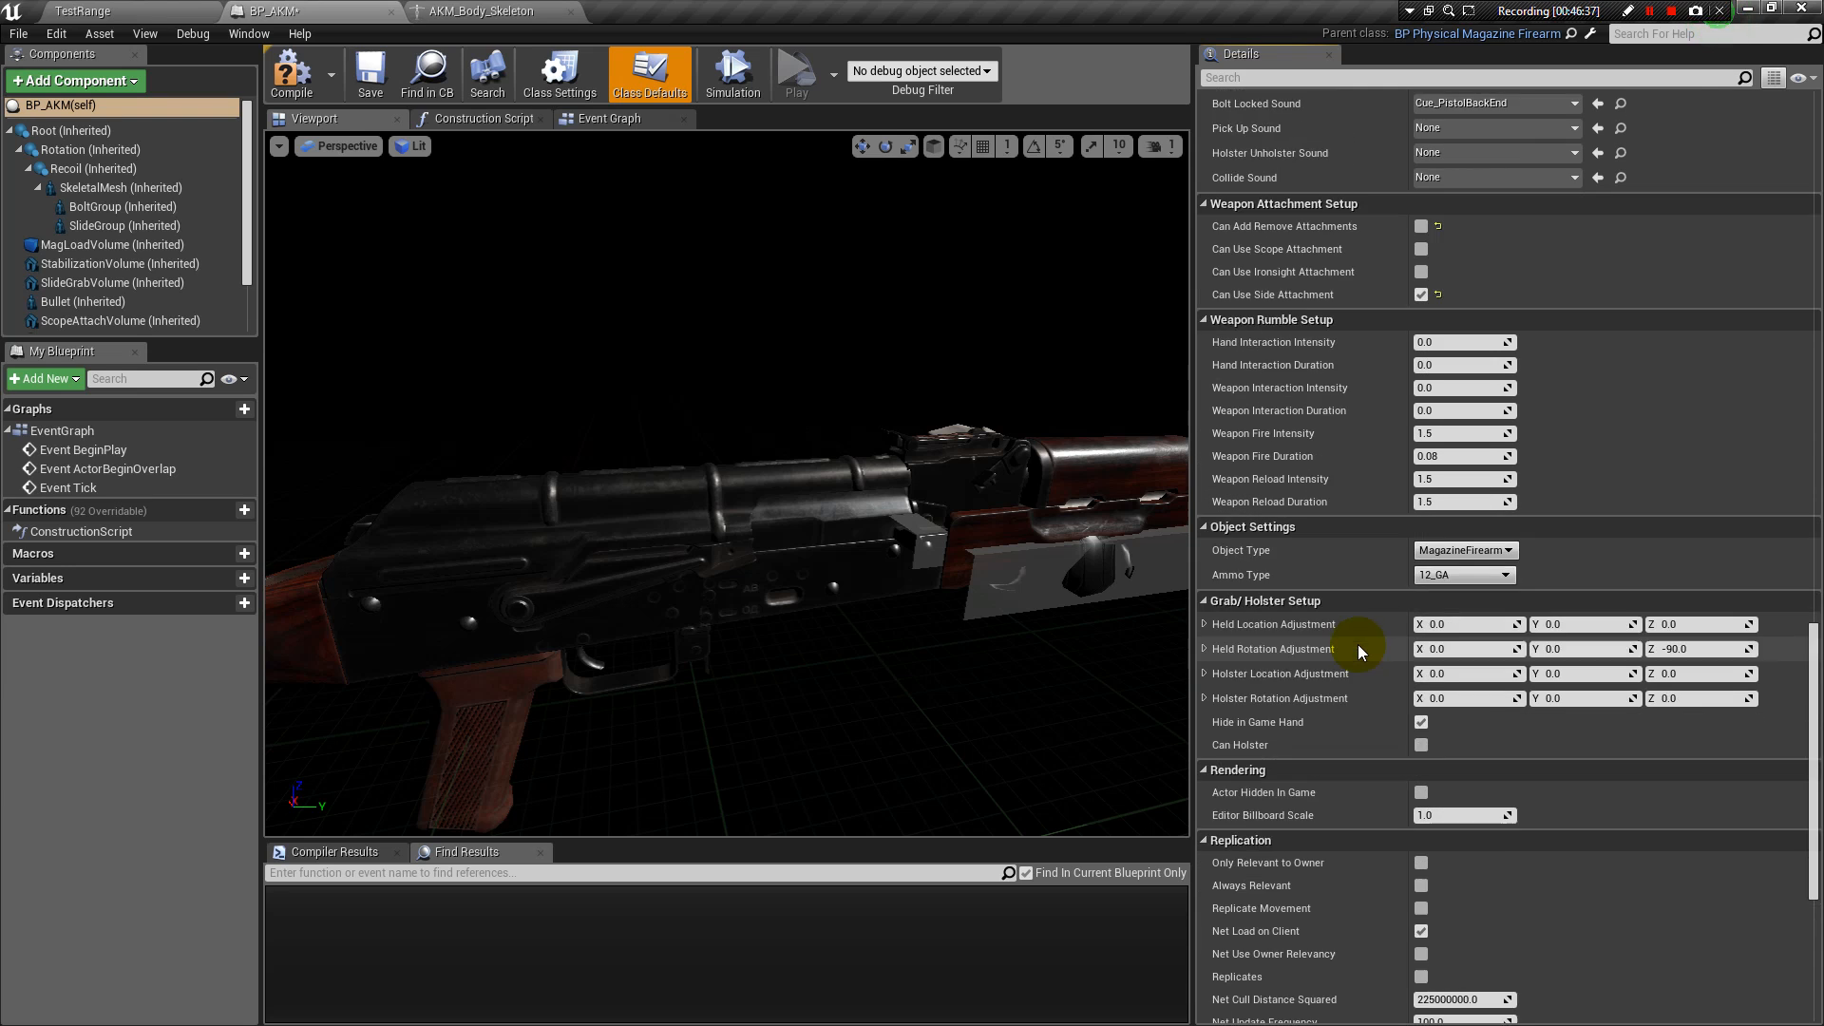
{"action": "scroll", "coordinate": [1359, 631], "scroll_direction": "up", "scroll_amount": 19}
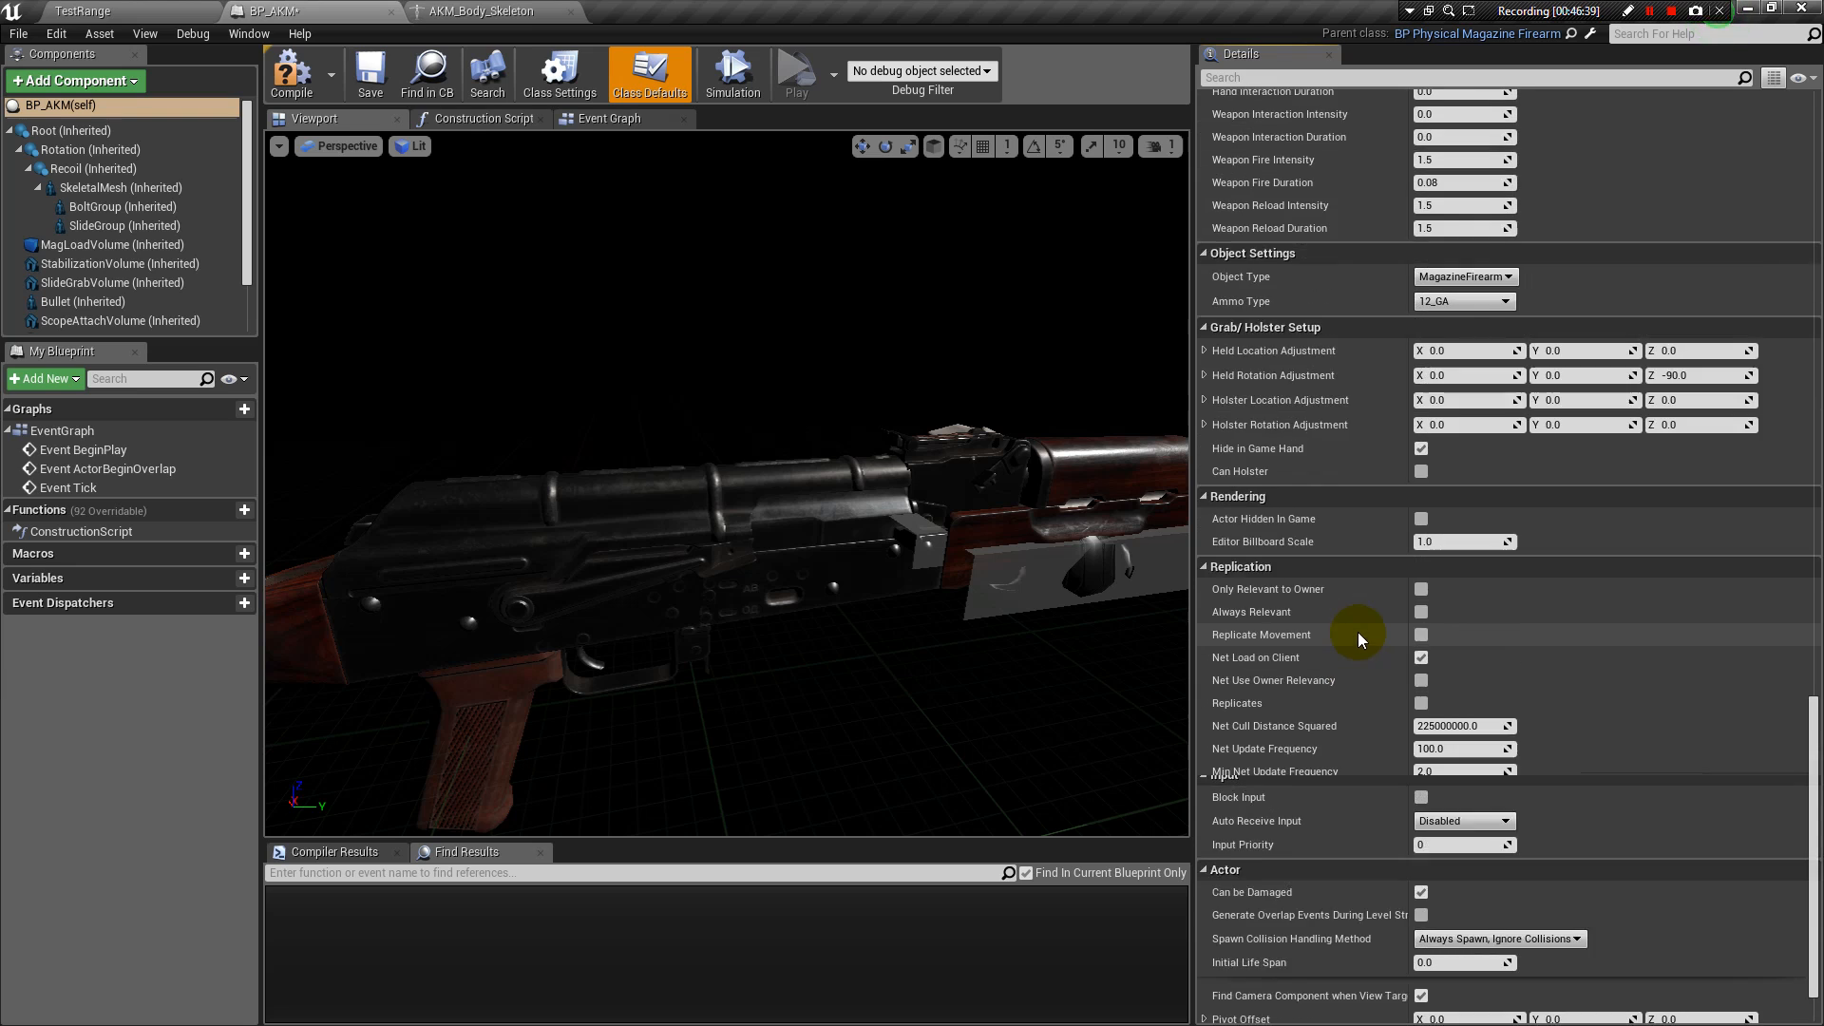
{"action": "scroll", "coordinate": [1362, 627], "scroll_direction": "up", "scroll_amount": 1}
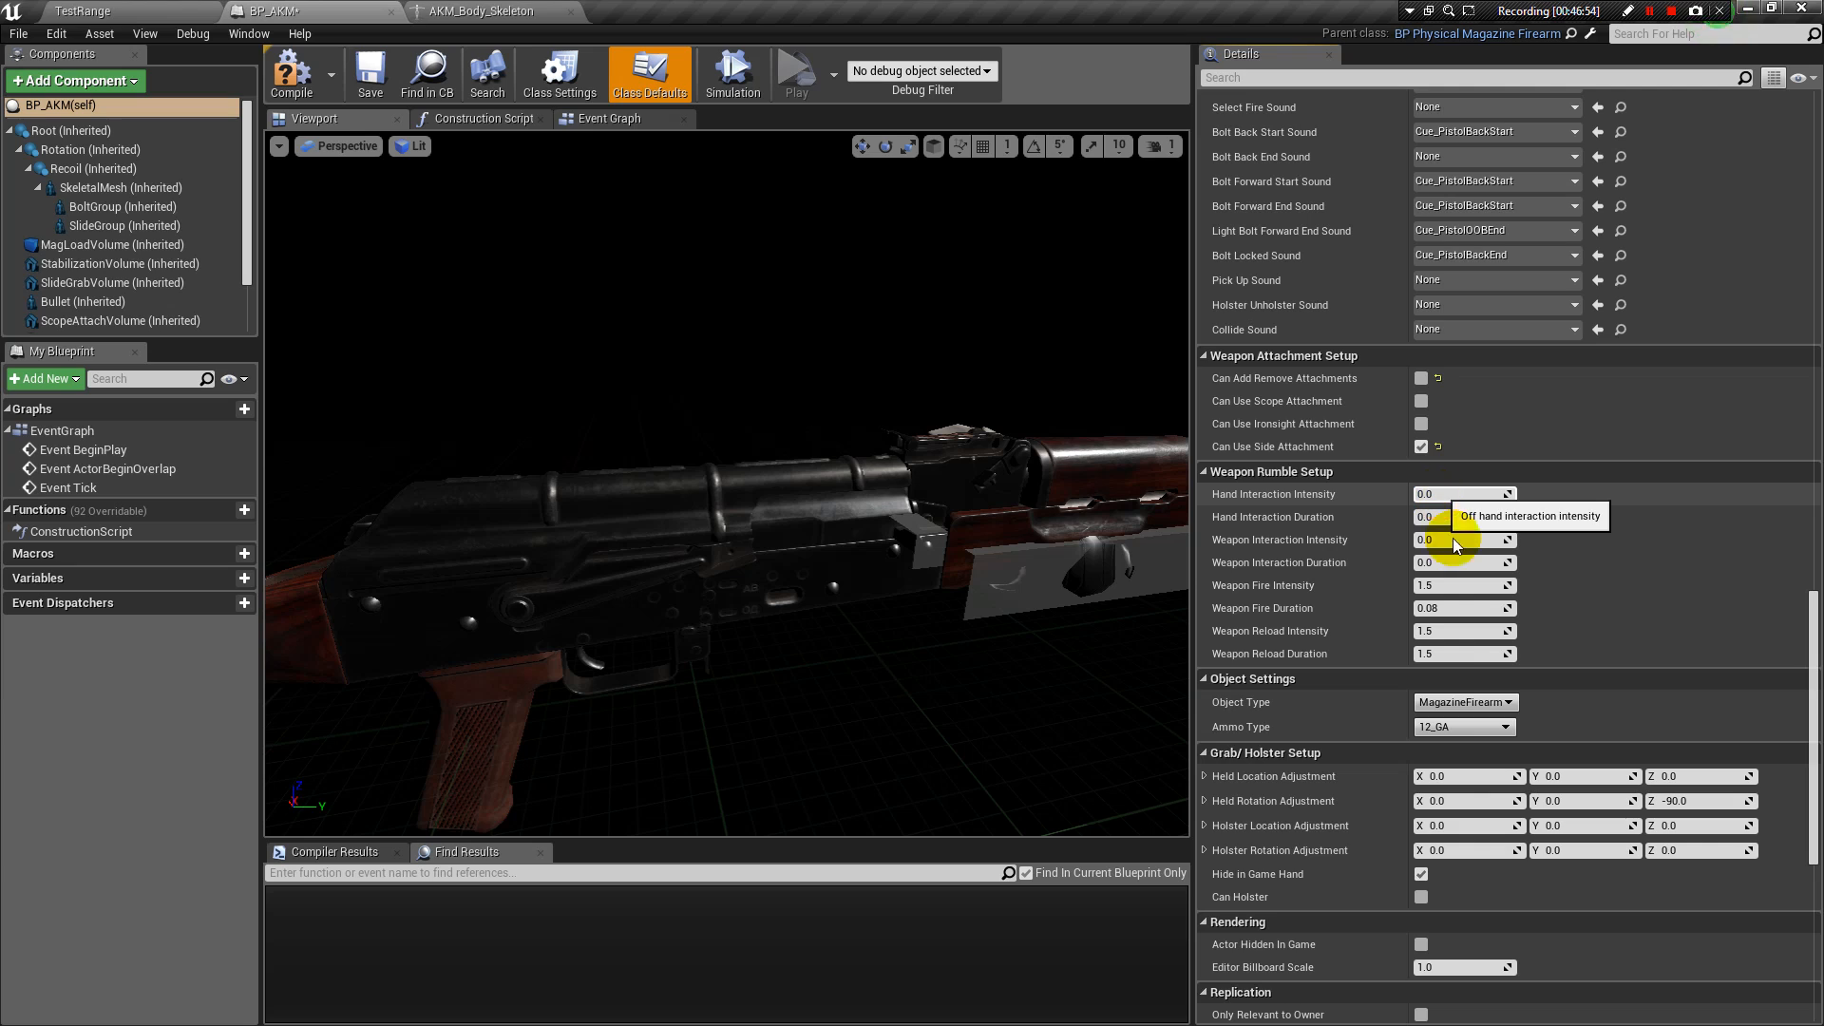
{"action": "left_click", "coordinate": [1429, 498]}
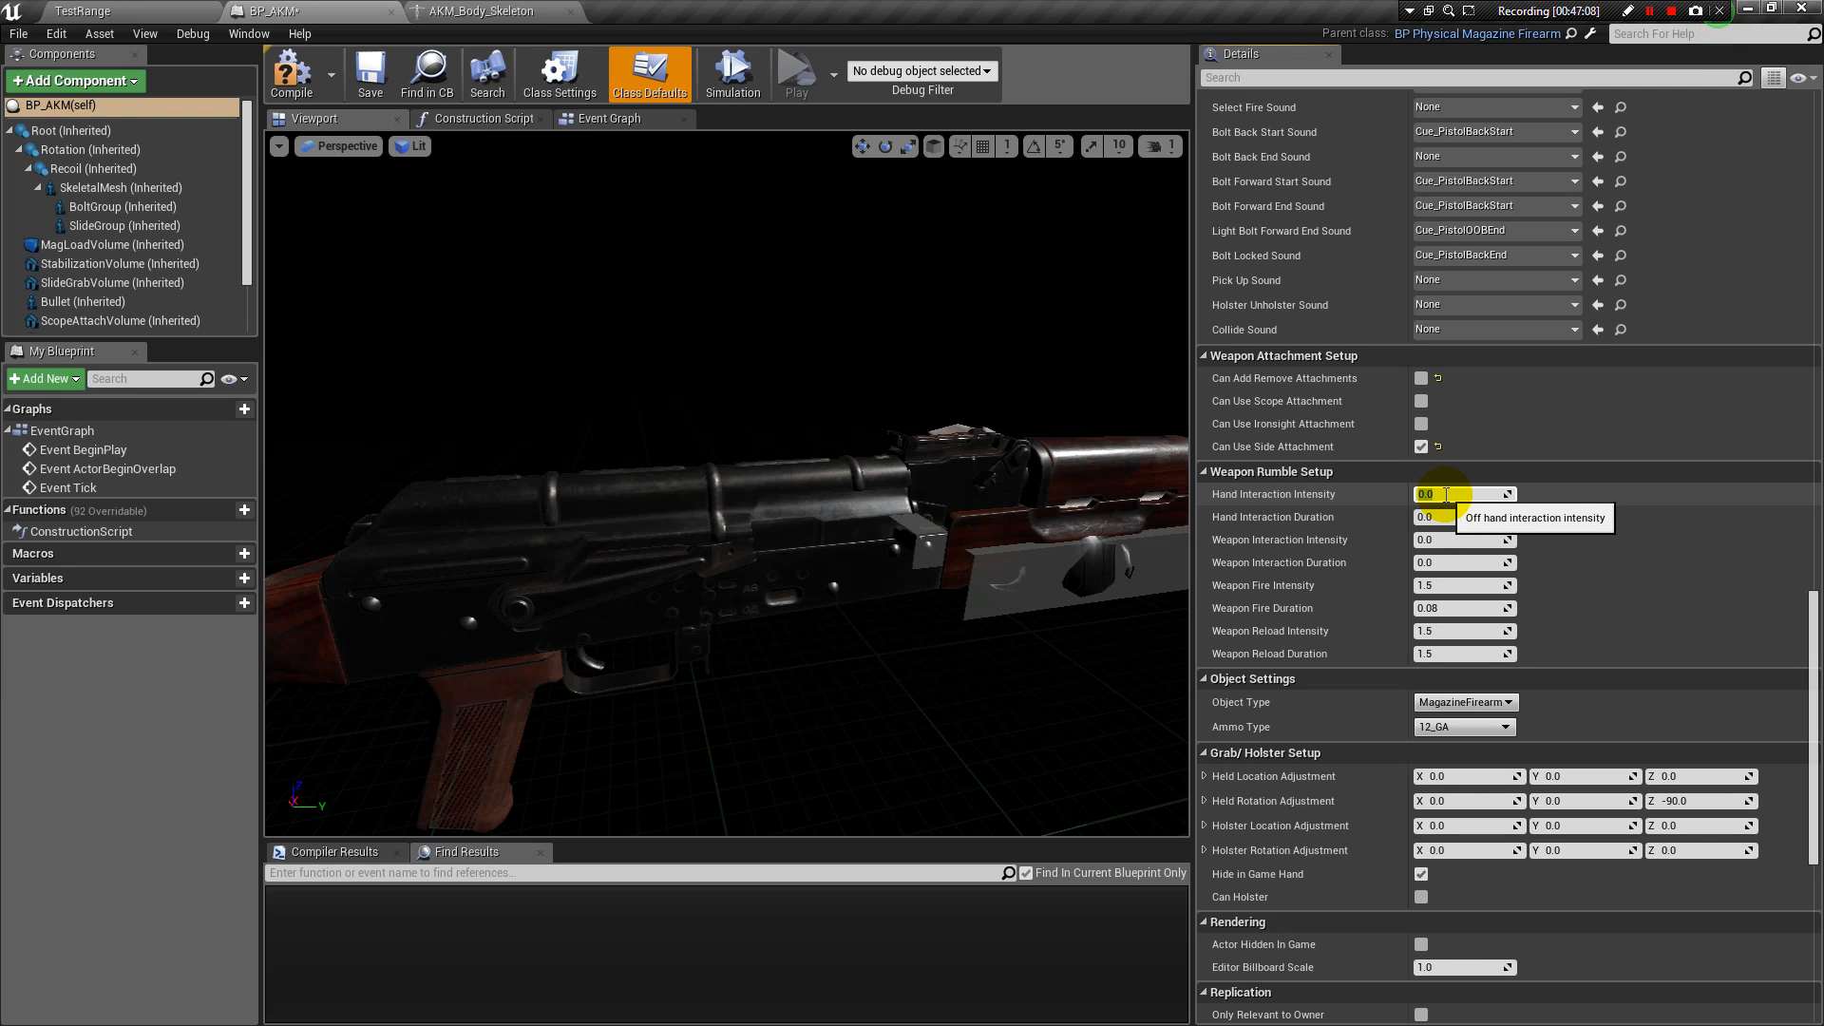
{"action": "type", "text": ".3"}
{"action": "key", "text": "Return"}
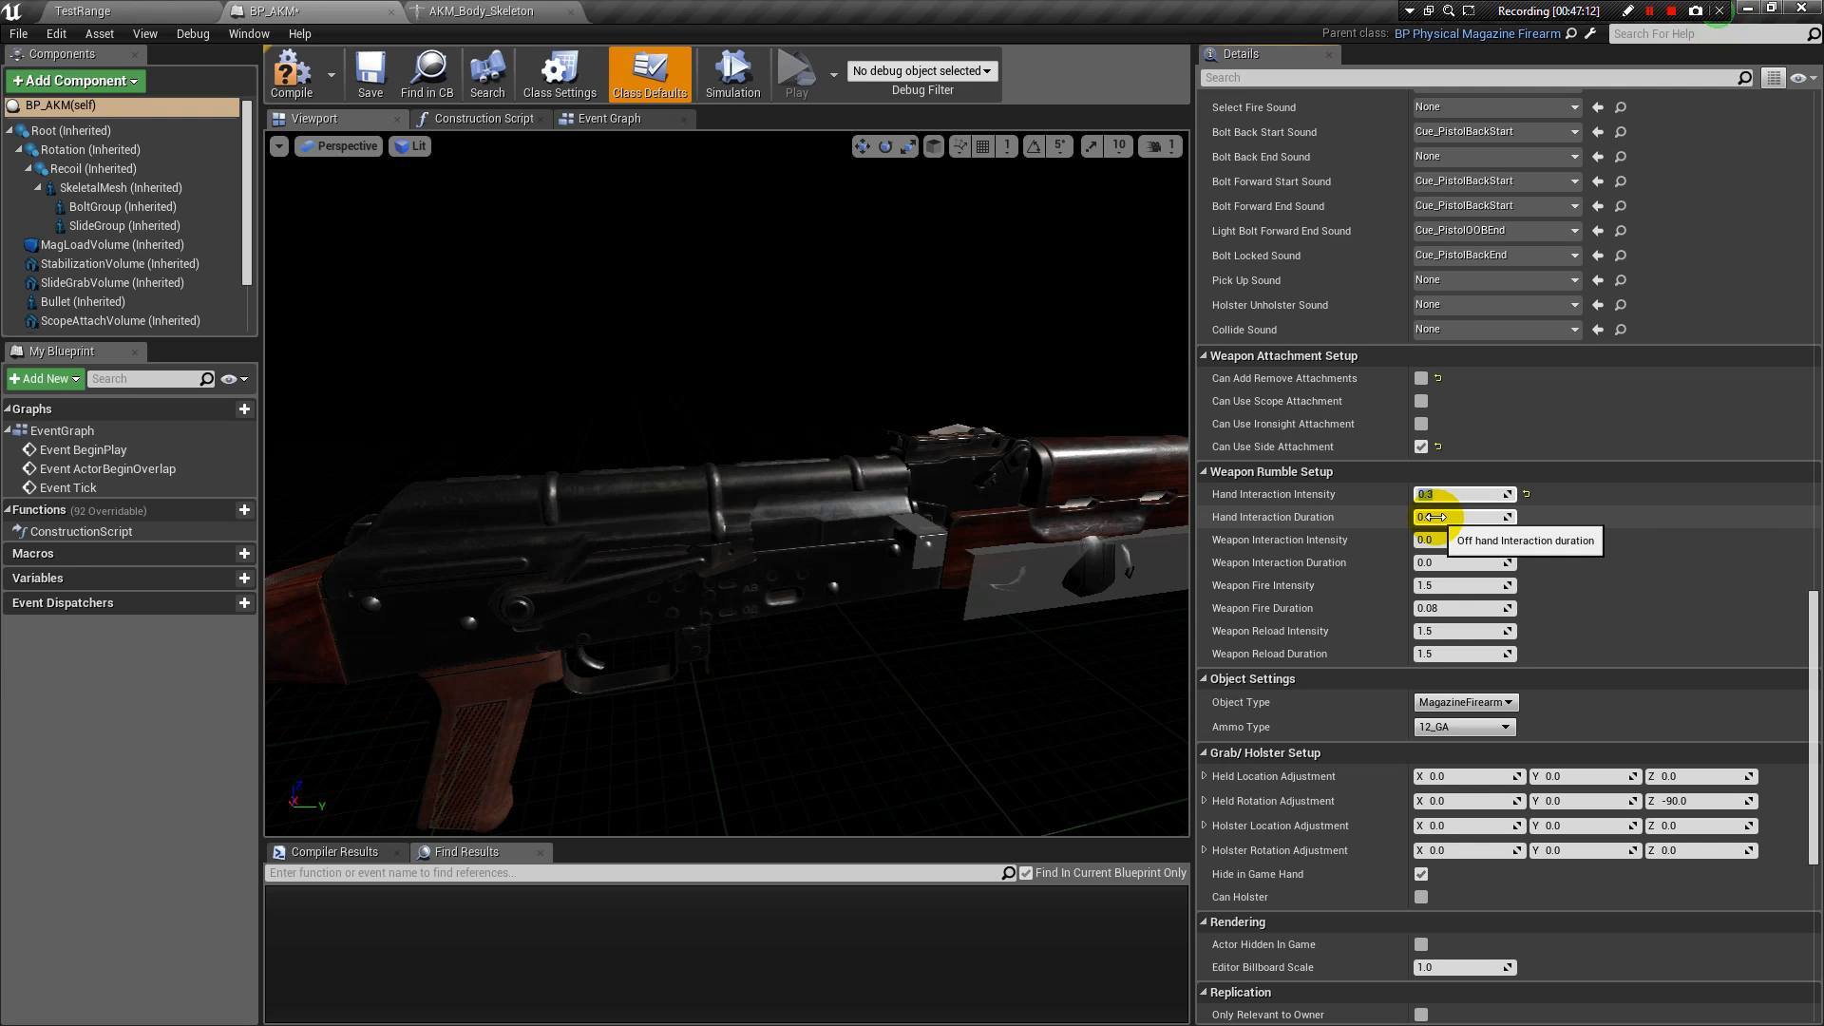
Set Hand Interaction Duration to 0.08 under Weapon Rumble Setup.
{"action": "left_click", "coordinate": [1432, 517]}
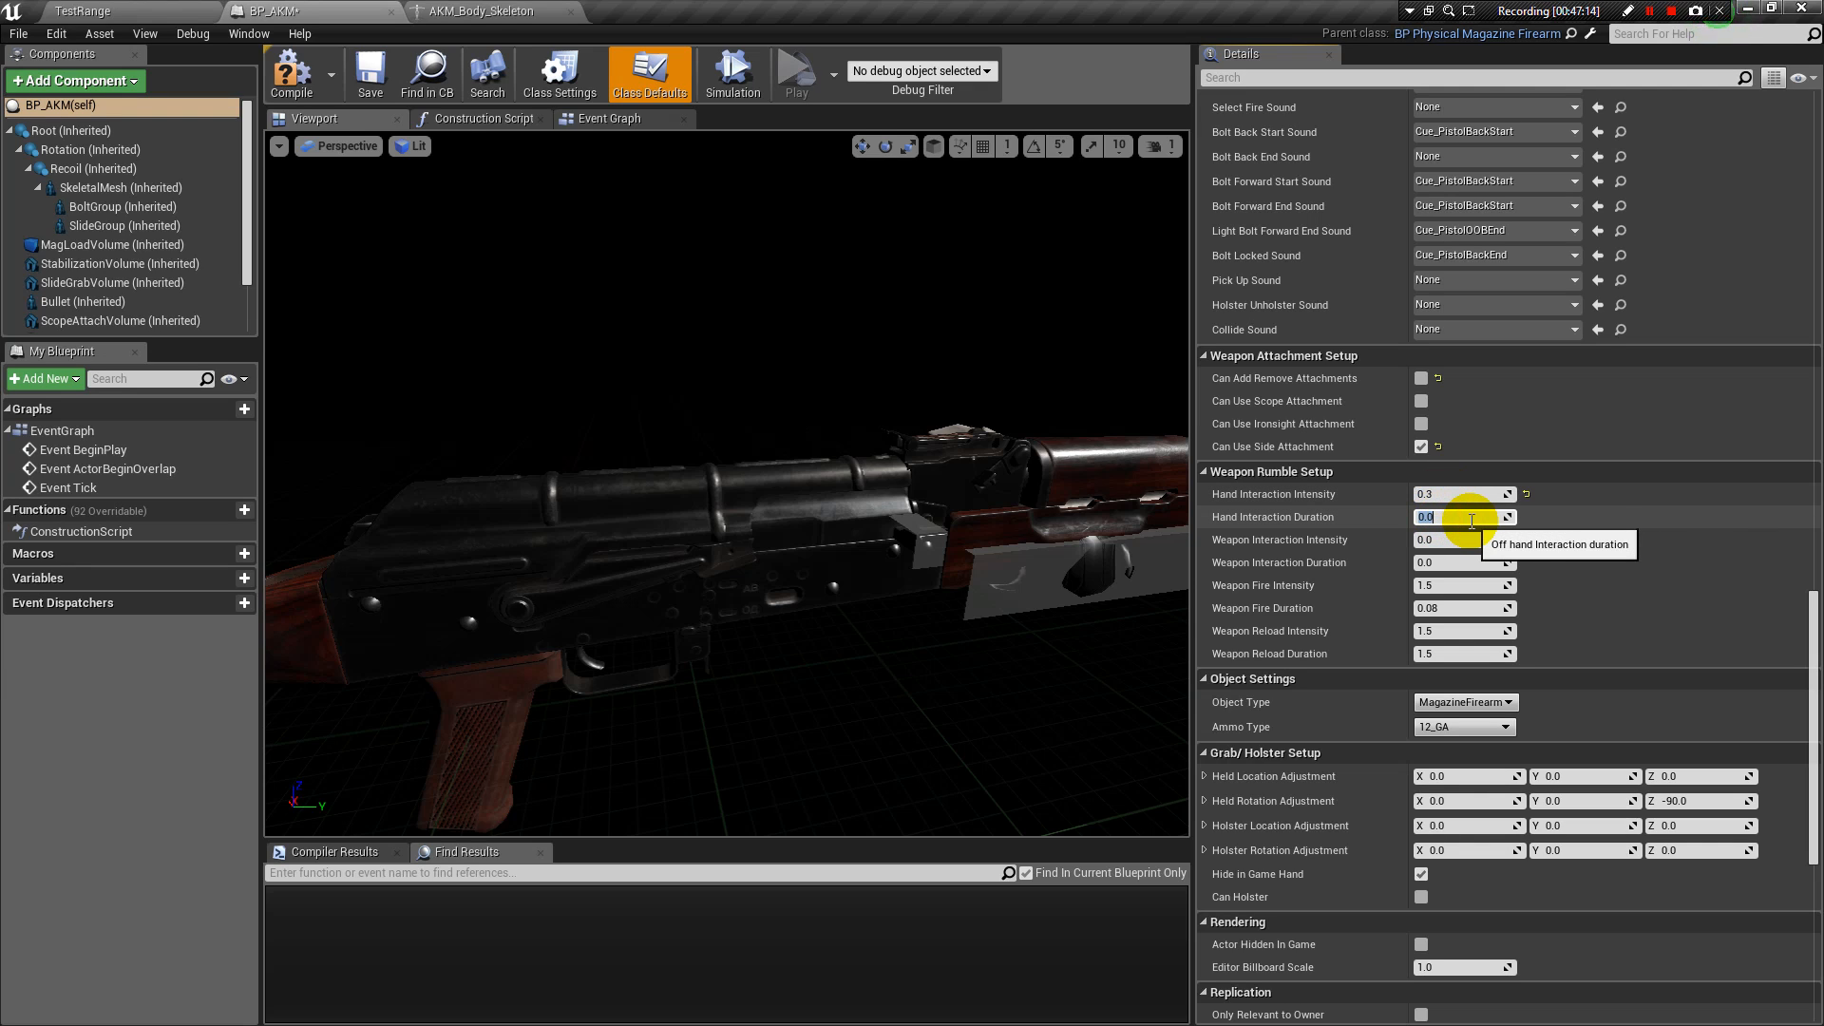
{"action": "type", "text": ".08"}
{"action": "key", "text": "Return"}
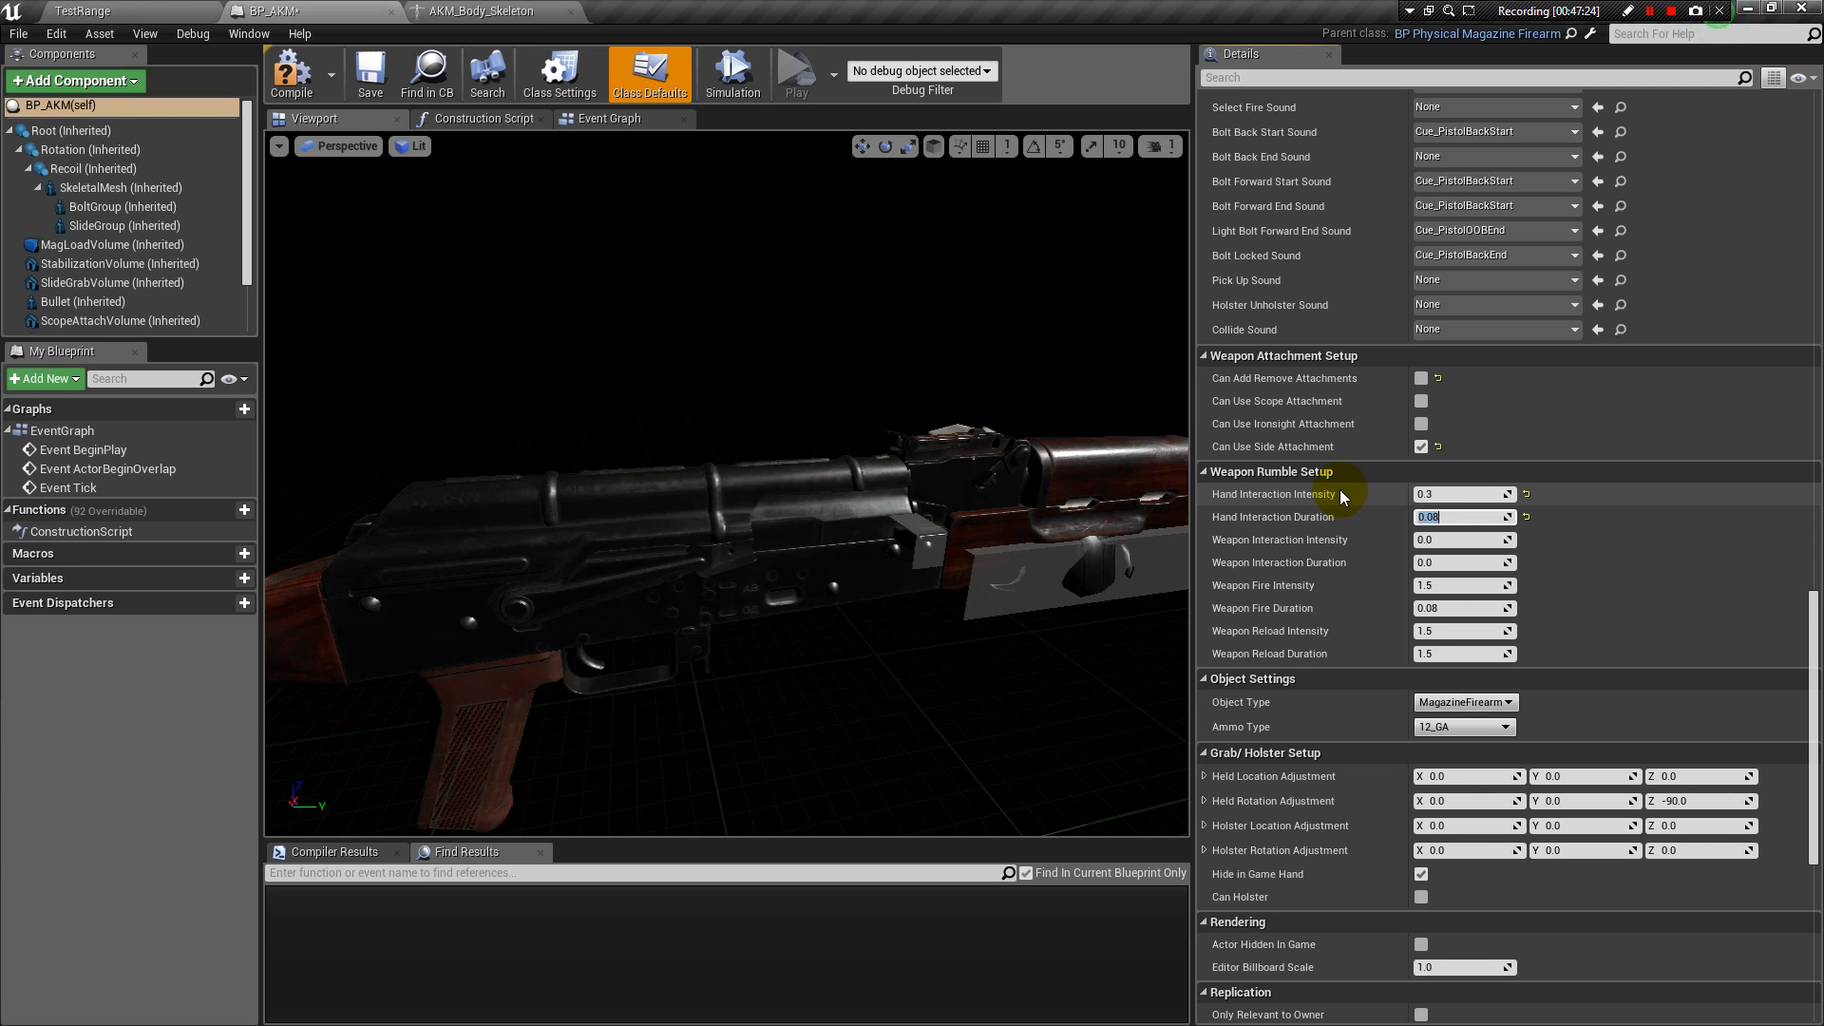
{"action": "scroll", "coordinate": [1340, 488], "scroll_direction": "up", "scroll_amount": 1}
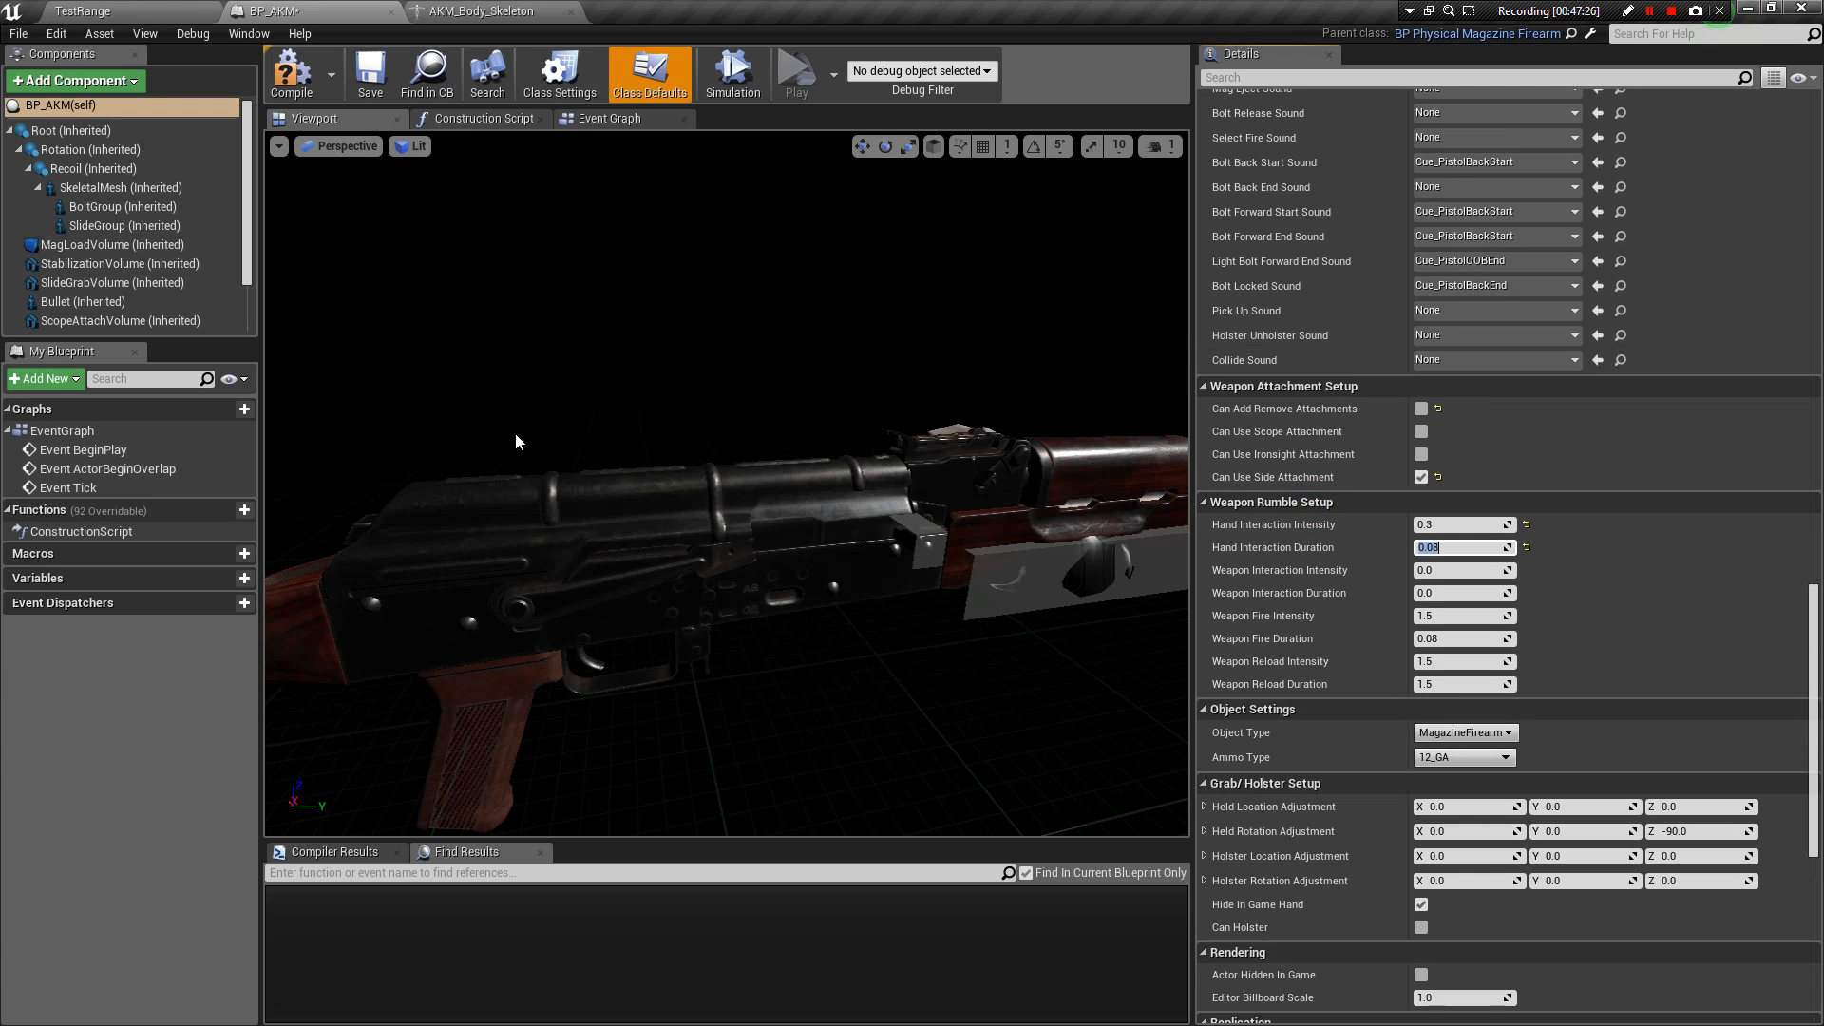
{"action": "scroll", "coordinate": [762, 415], "scroll_direction": "down", "scroll_amount": 3}
{"action": "scroll", "coordinate": [773, 444], "scroll_direction": "up", "scroll_amount": 2}
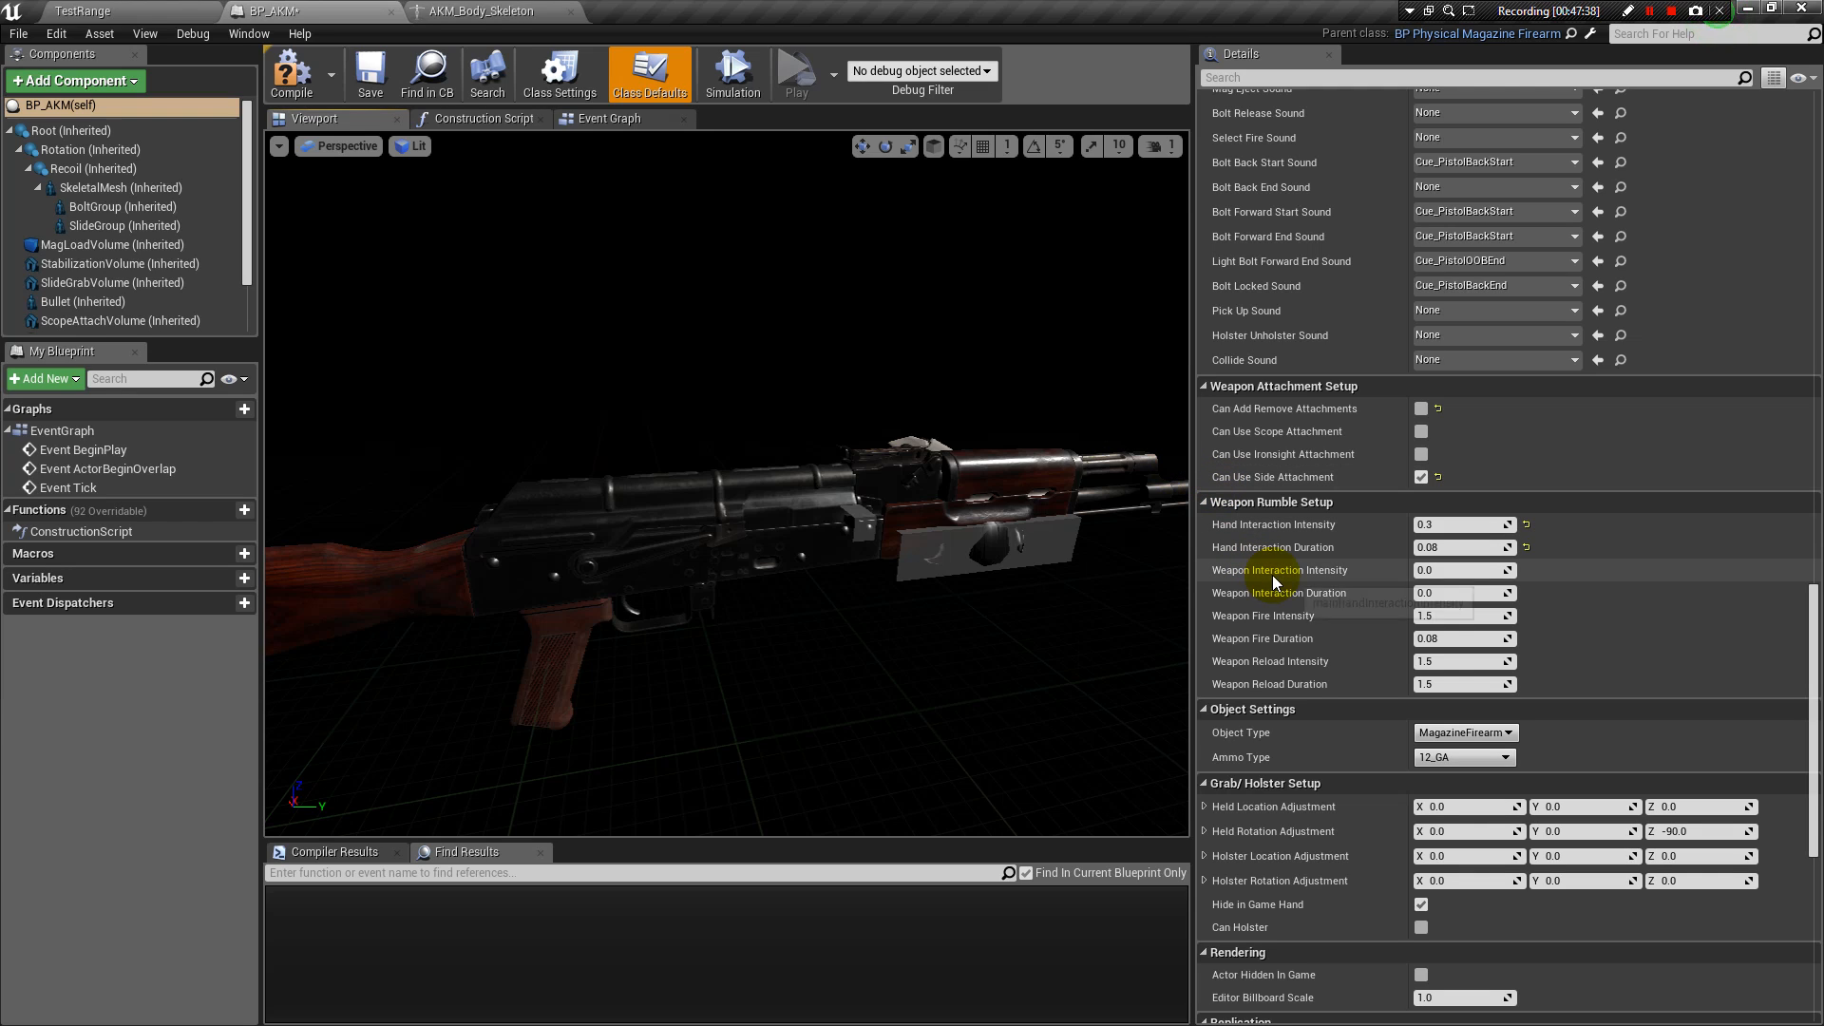
Set Weapon Interaction Intensity to 0.3 and Weapon Interaction Duration to 0.08 under Weapon Rumble Setup.
{"action": "left_click", "coordinate": [1432, 571]}
{"action": "type", "text": "0.3"}
{"action": "key", "text": "Return"}
{"action": "left_click", "coordinate": [1435, 593]}
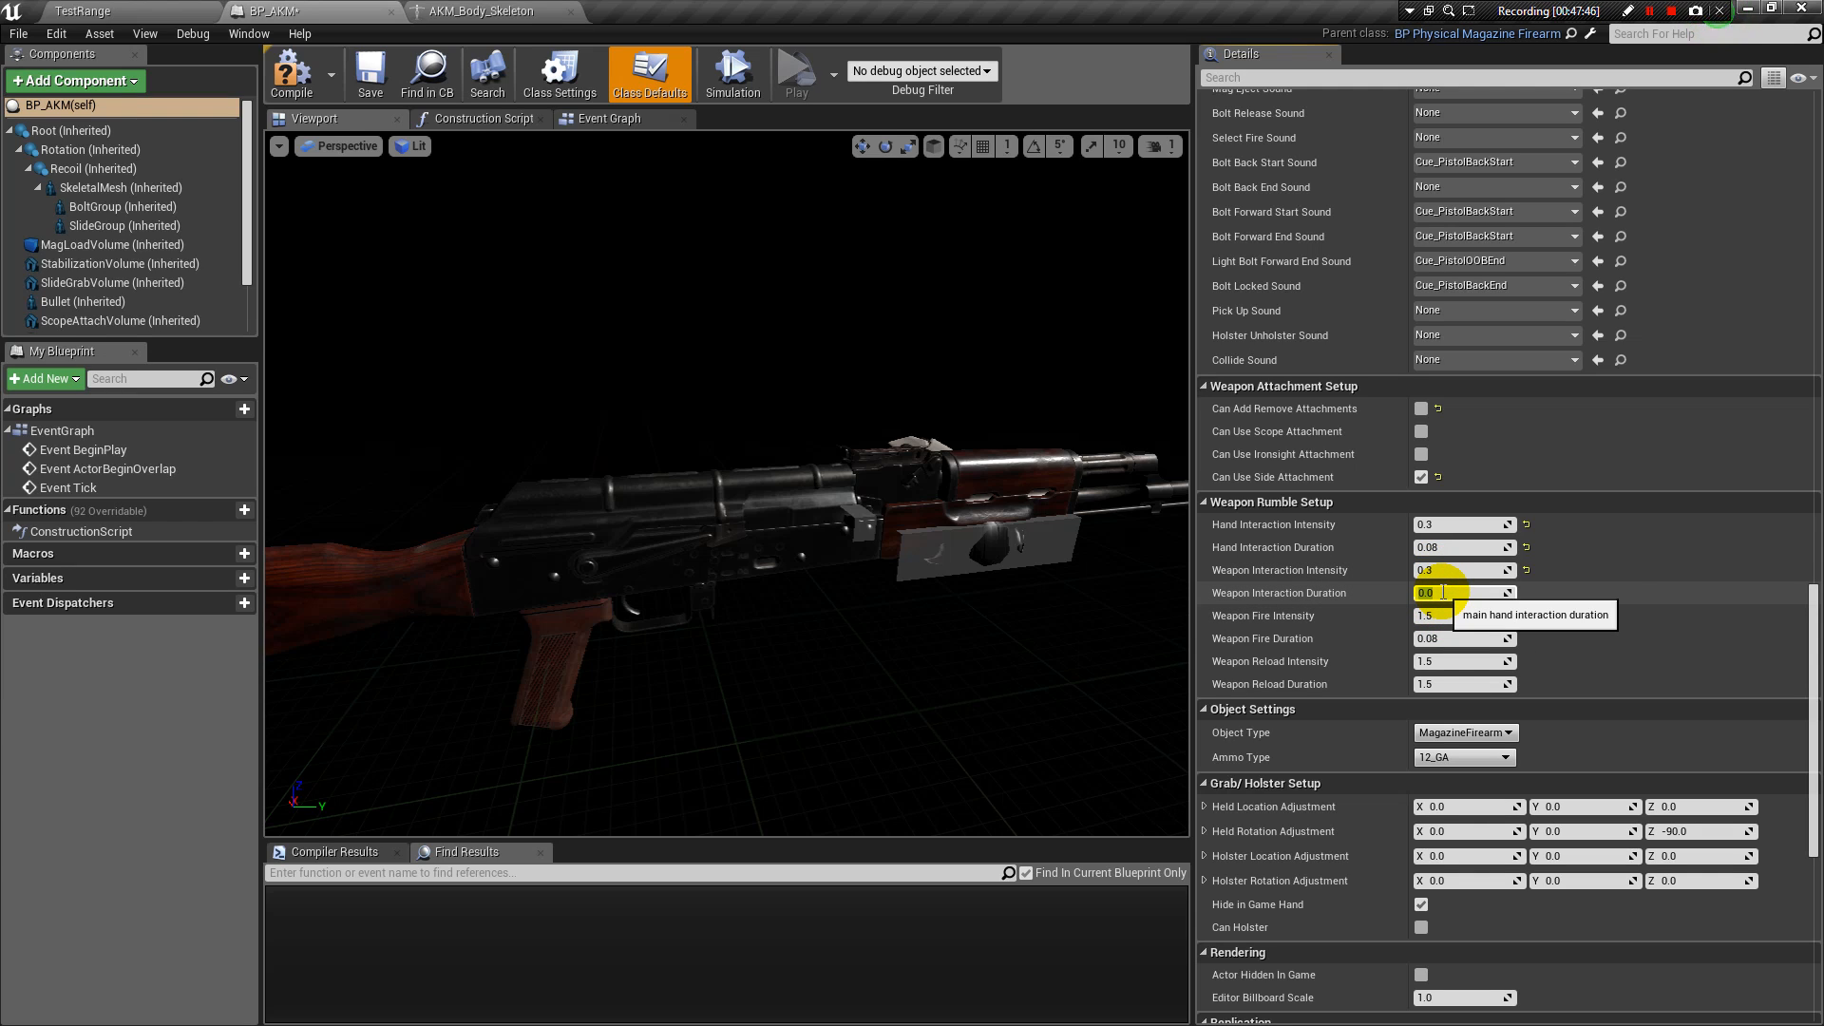
{"action": "type", "text": "0.08"}
{"action": "key", "text": "Return"}
Set Weapon Fire Intensity to 0.8 under Weapon Rumble Setup.
{"action": "scroll", "coordinate": [1338, 619], "scroll_direction": "down", "scroll_amount": 1}
{"action": "left_click", "coordinate": [1440, 586]}
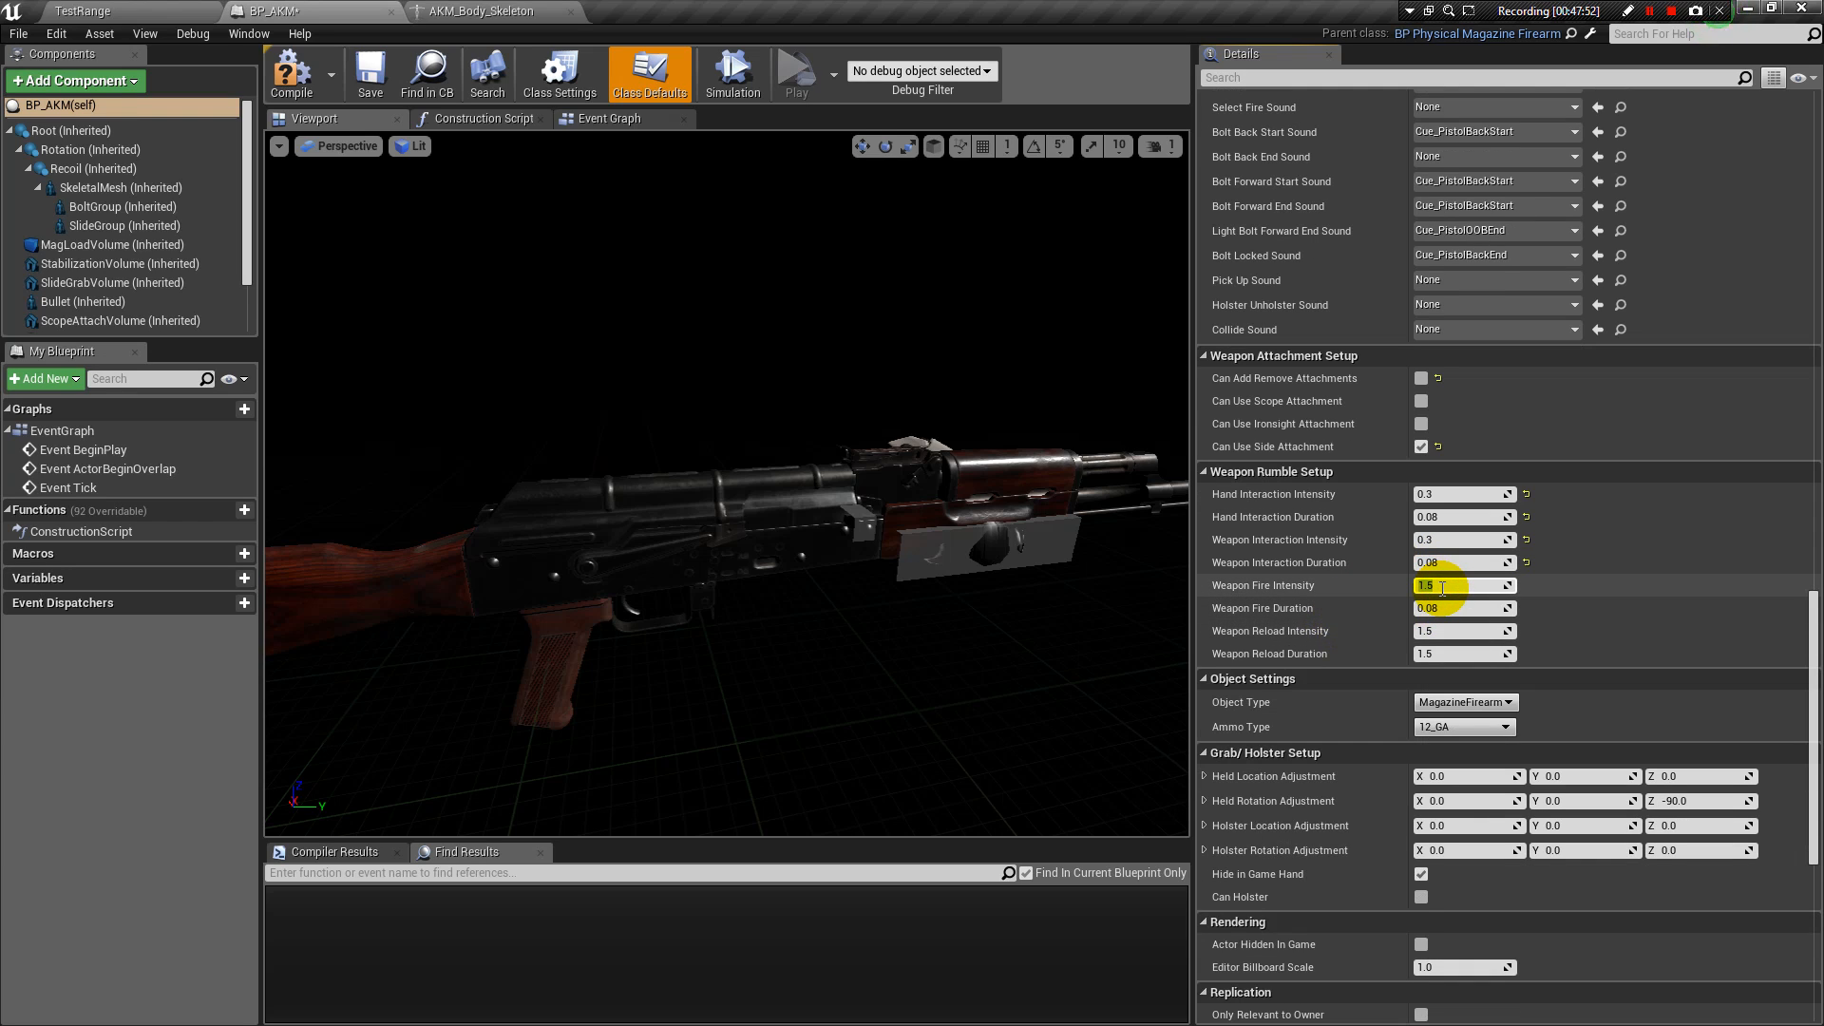
{"action": "key", "text": "BackSpace"}
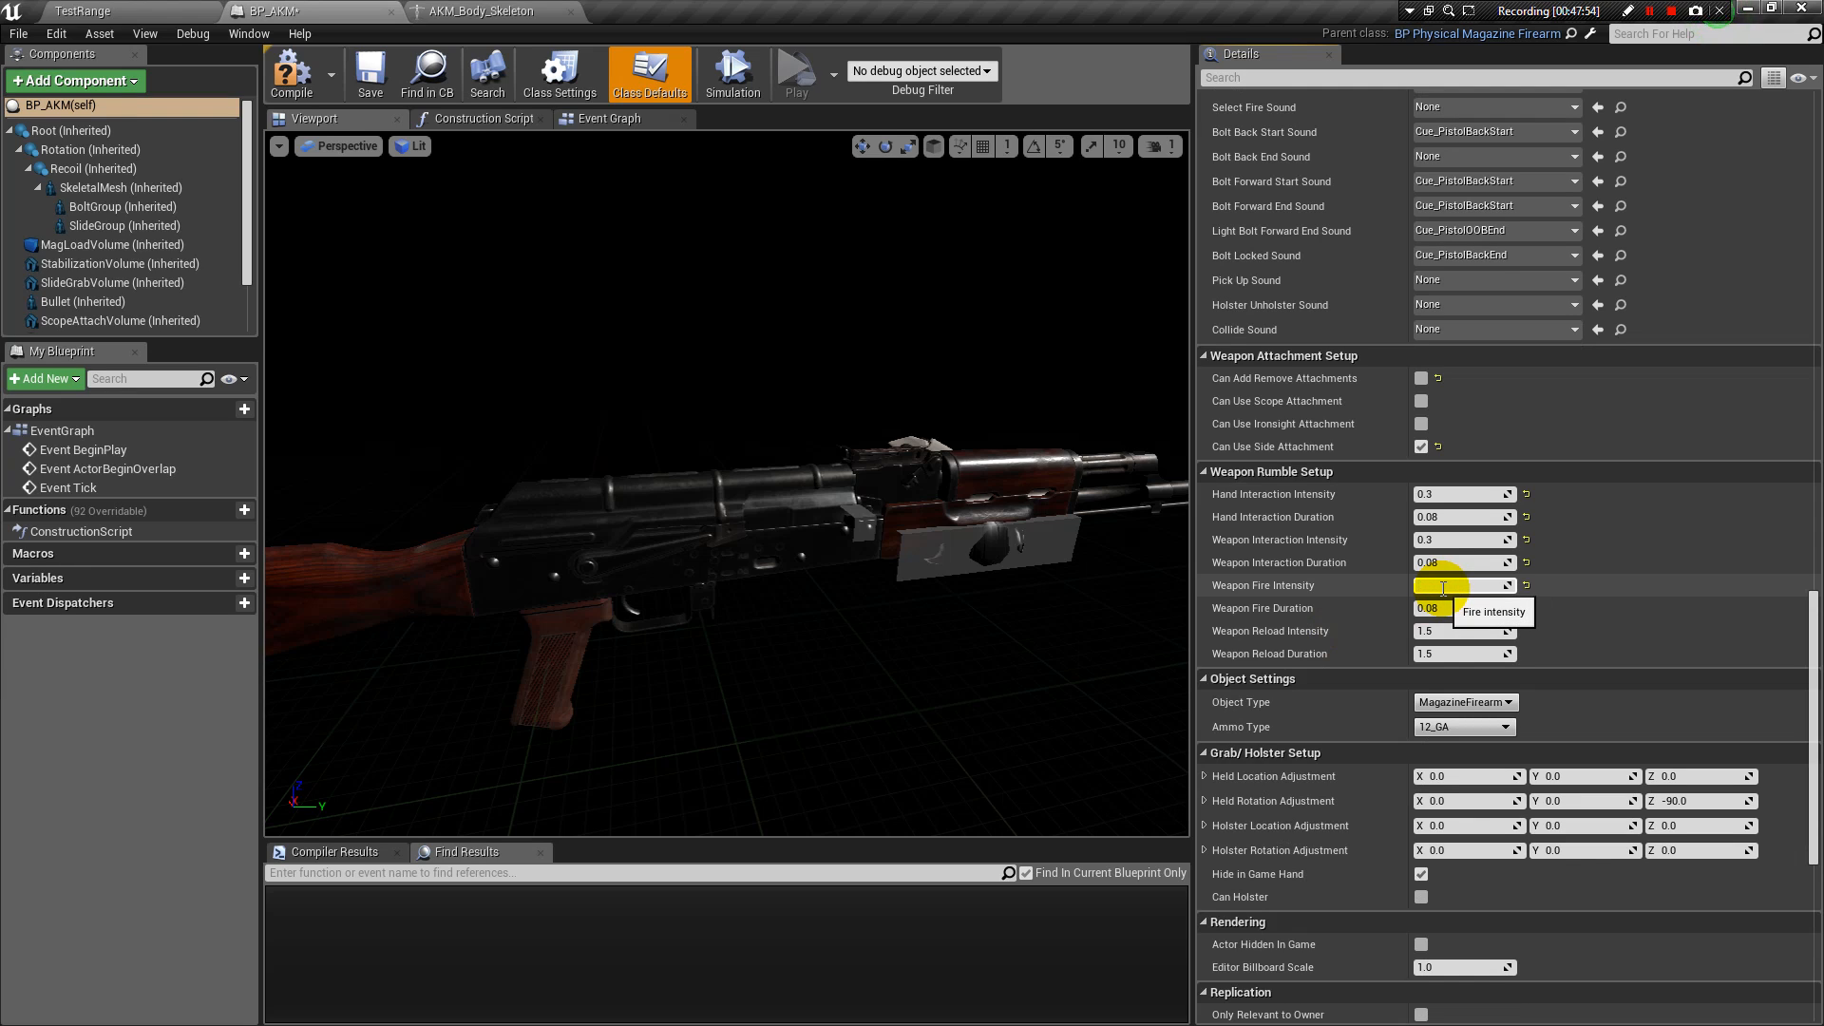
{"action": "type", "text": "0.8"}
{"action": "key", "text": "Tab"}
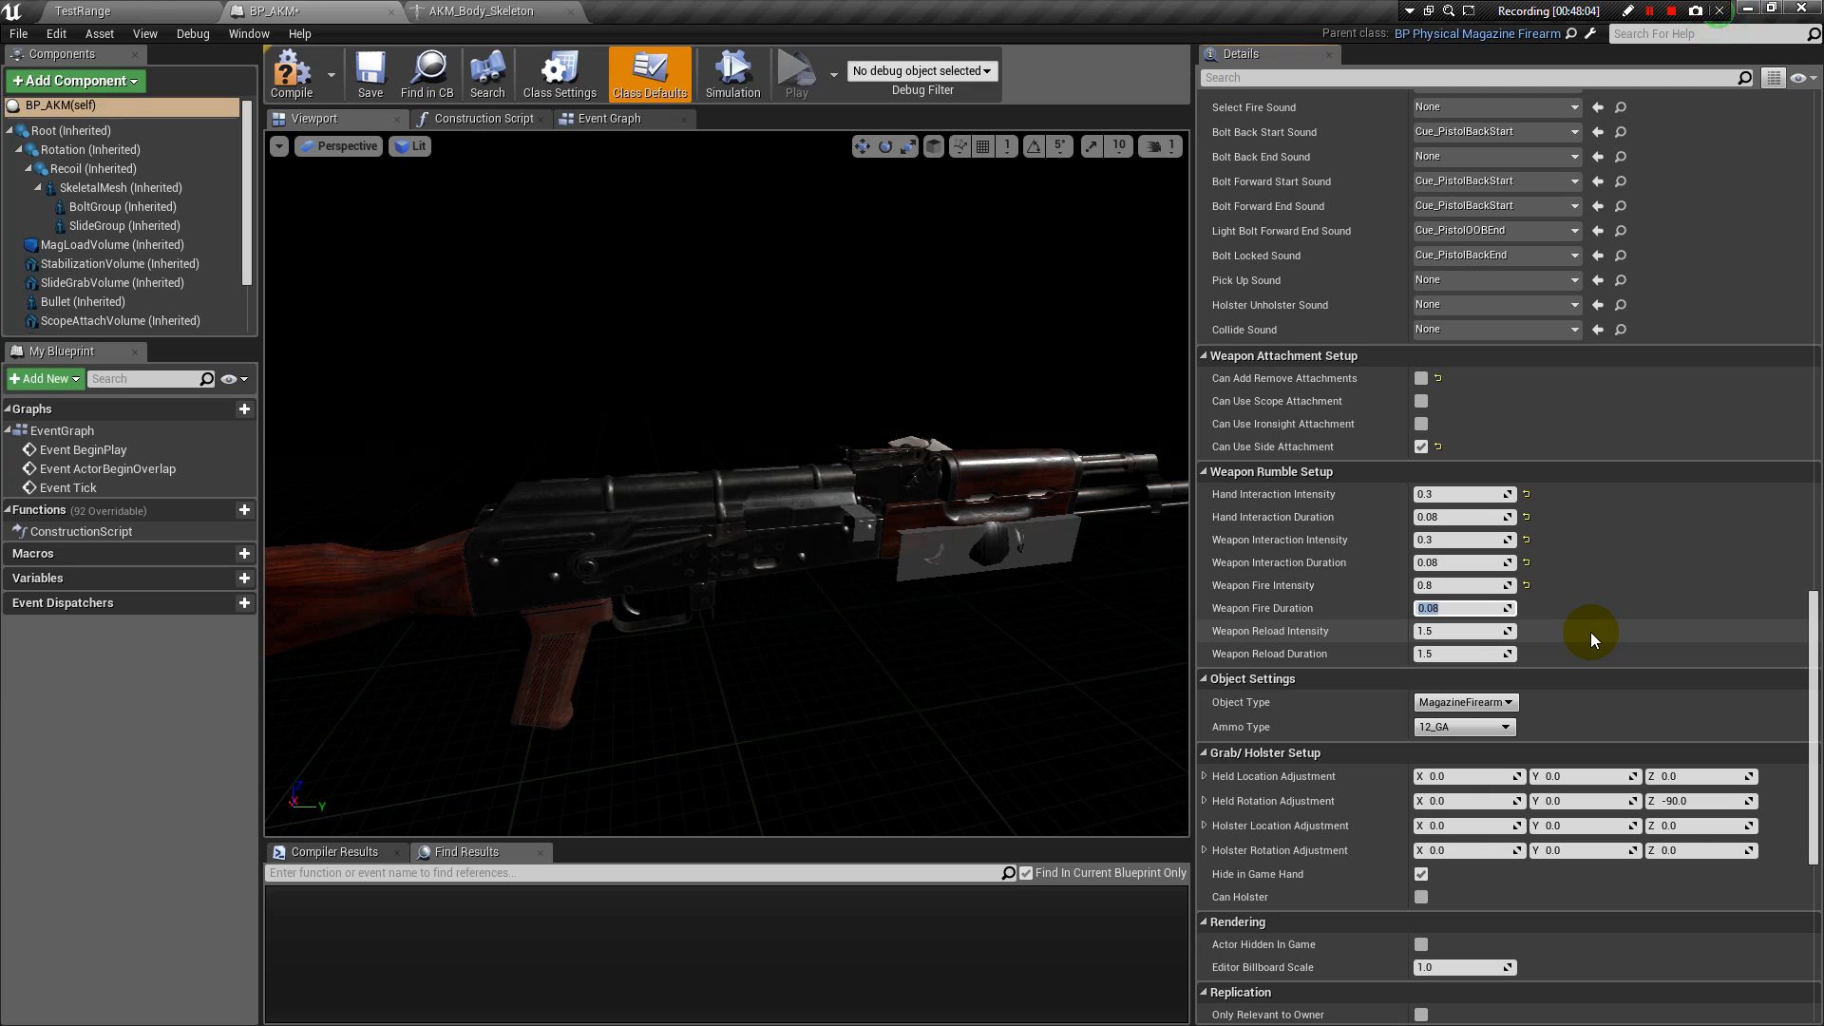
Set Weapon Reload Intensity to 0.5 and Weapon Reload Duration to 0.08 under Weapon Rumble Setup.
{"action": "left_click", "coordinate": [1468, 633]}
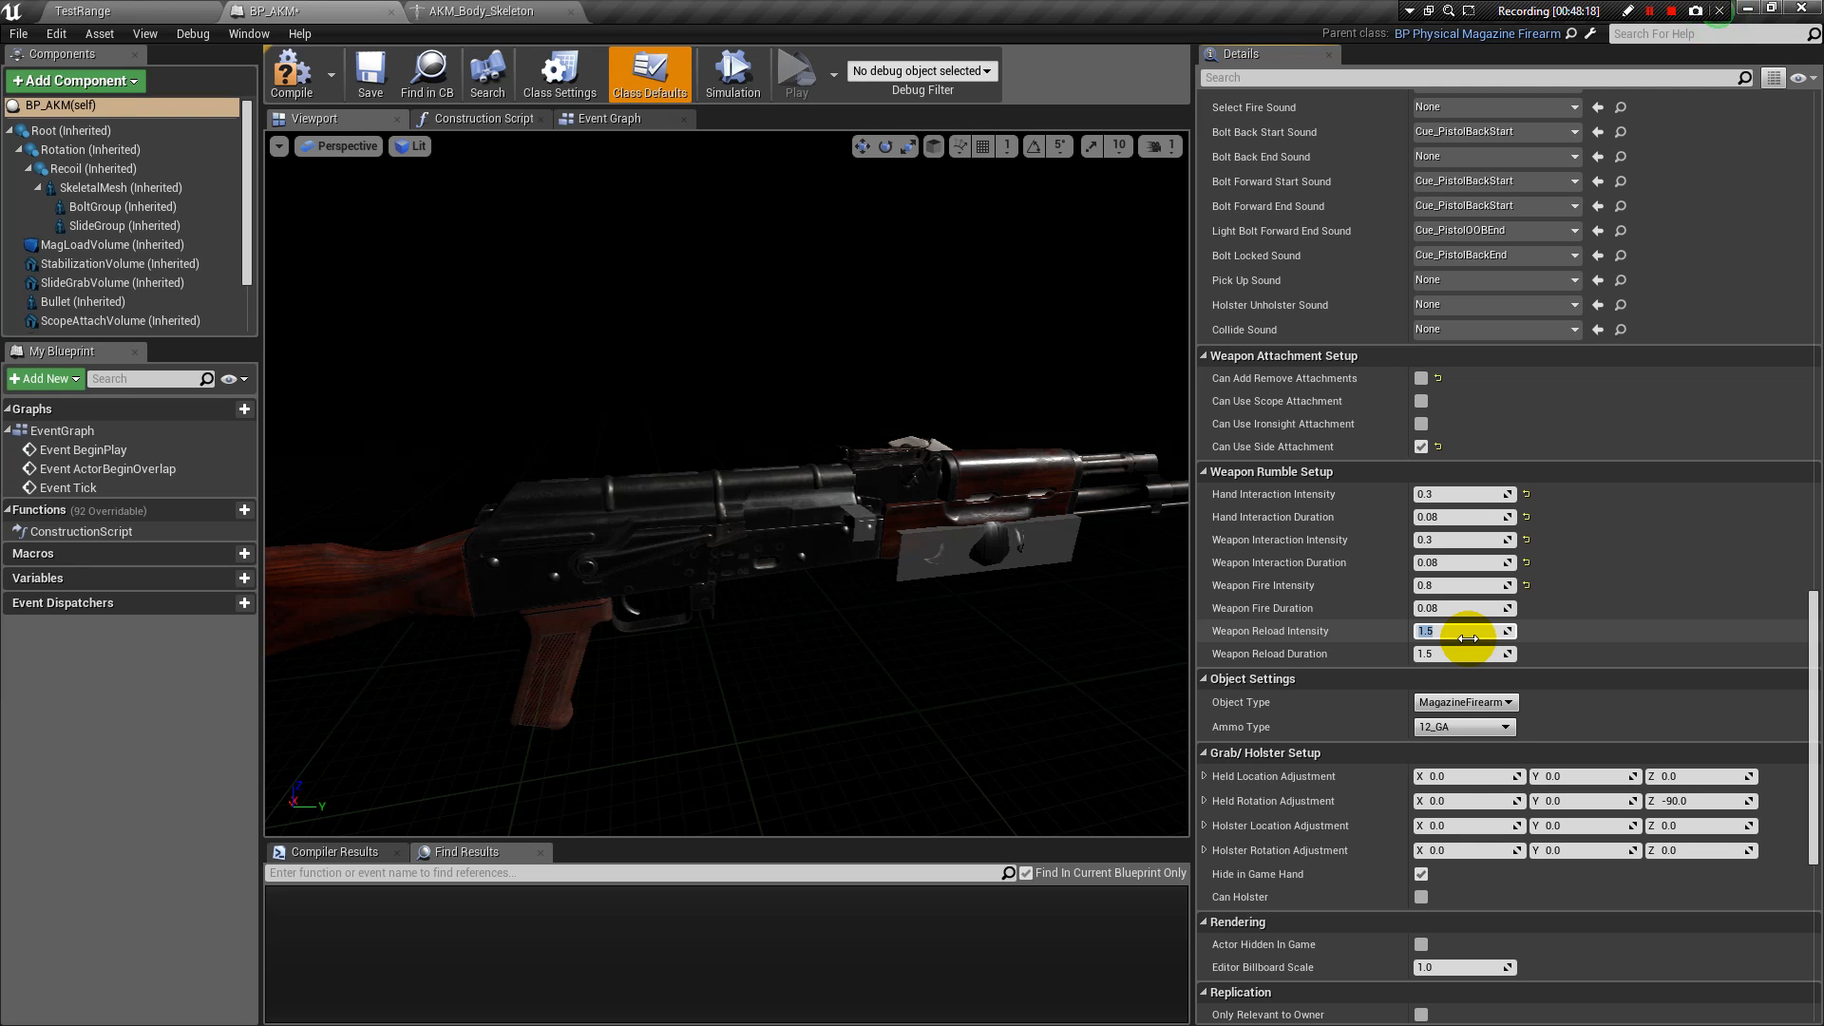
{"action": "type", "text": "0.5"}
{"action": "left_click", "coordinate": [1447, 655]}
{"action": "type", "text": "0.08"}
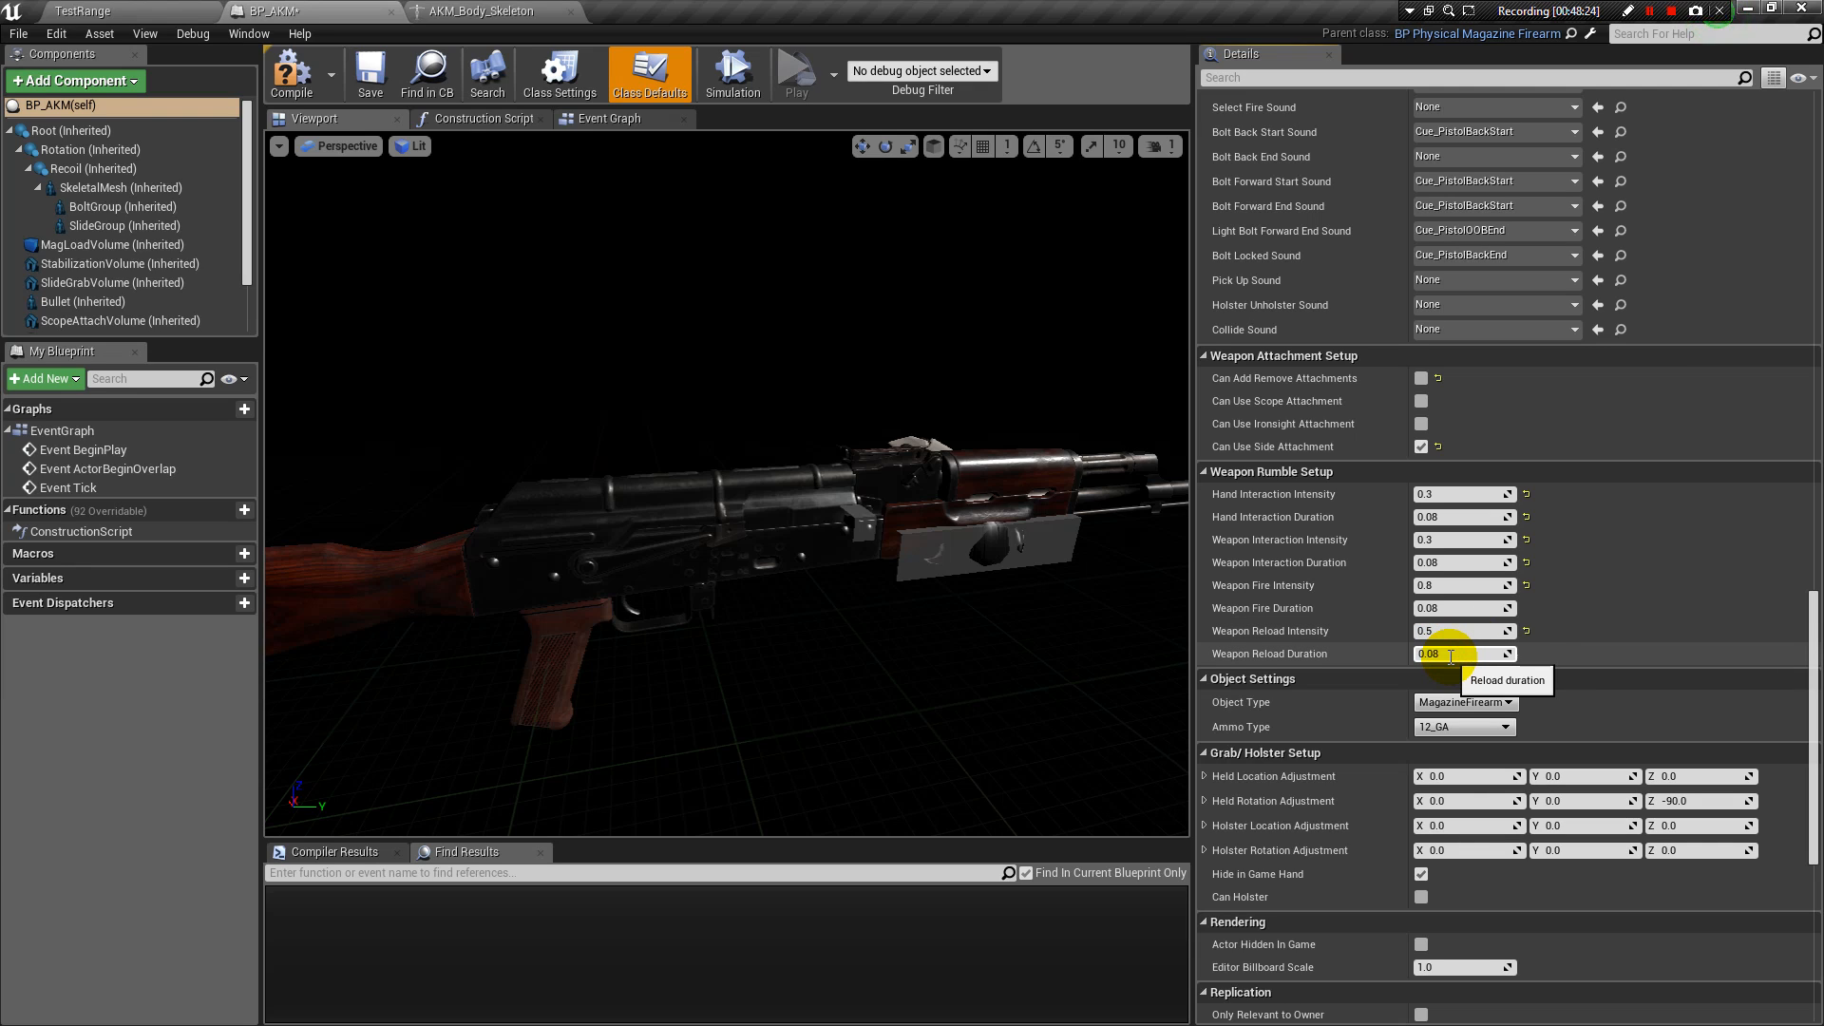
{"action": "key", "text": "Return"}
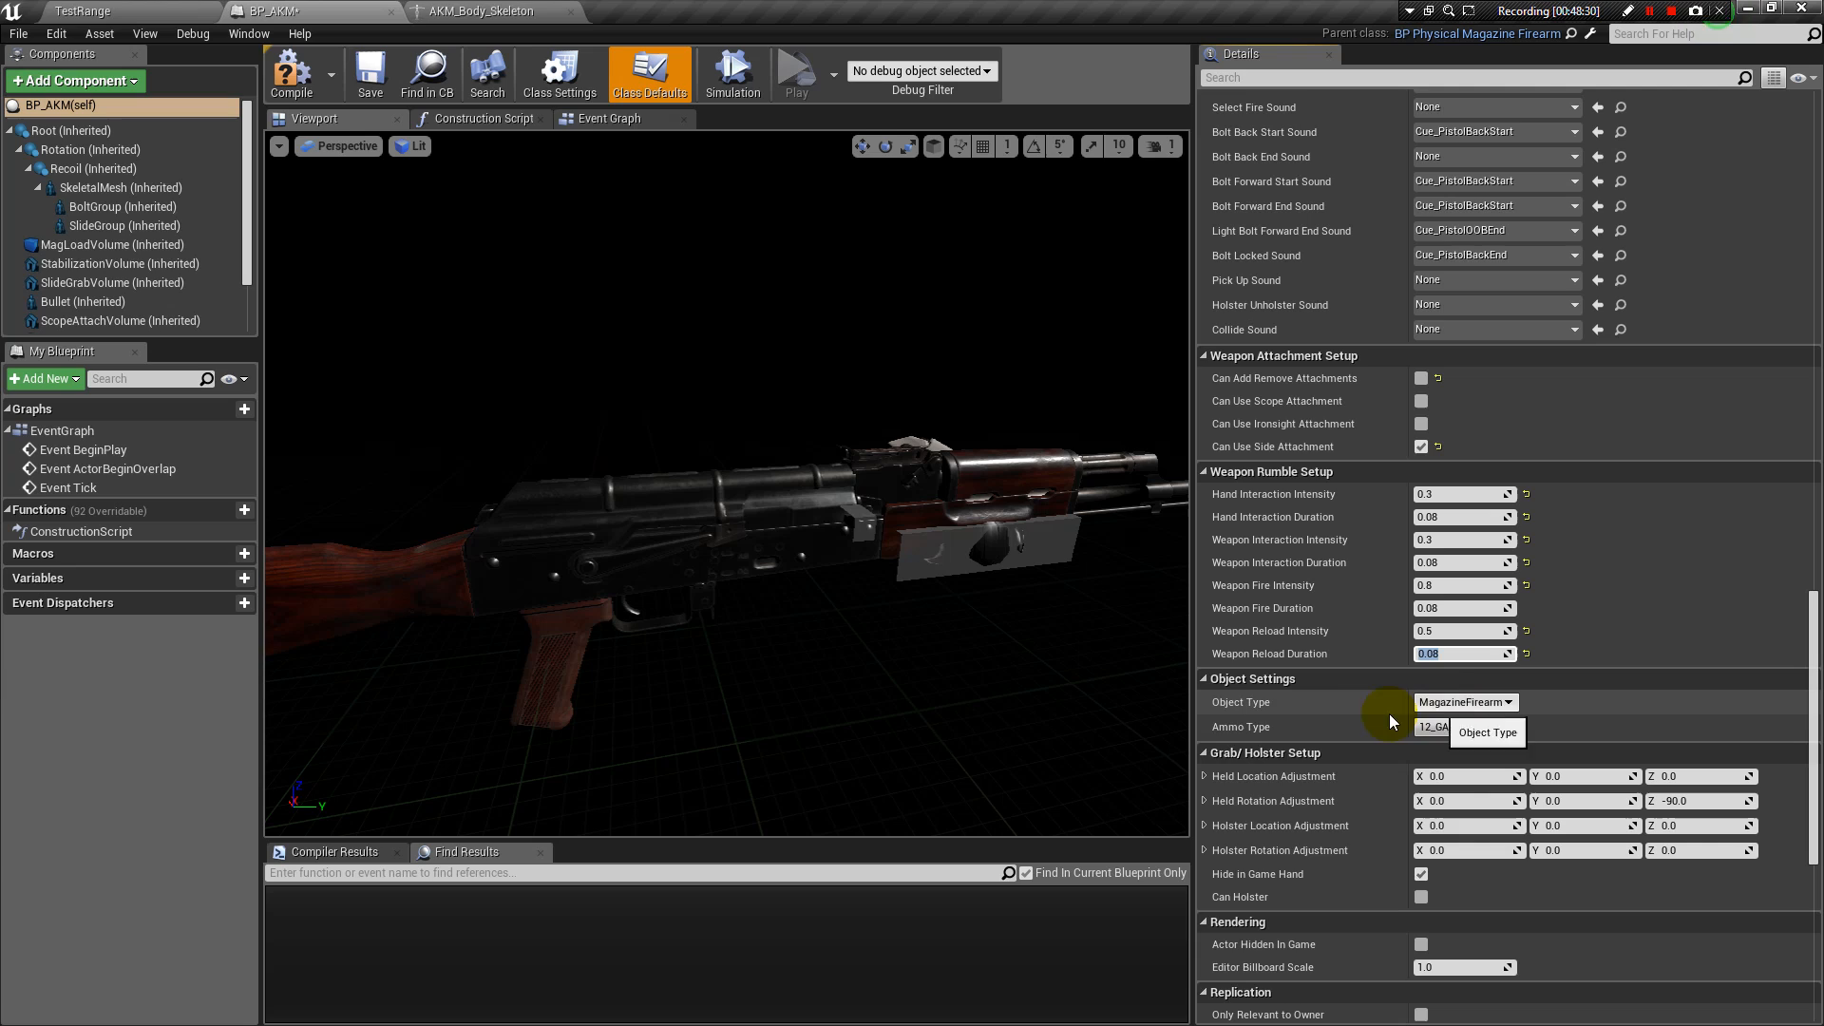
Review the Object Type options, then set the Ammo Type to 7_62x39 under Object Settings.
{"action": "left_click", "coordinate": [1466, 702]}
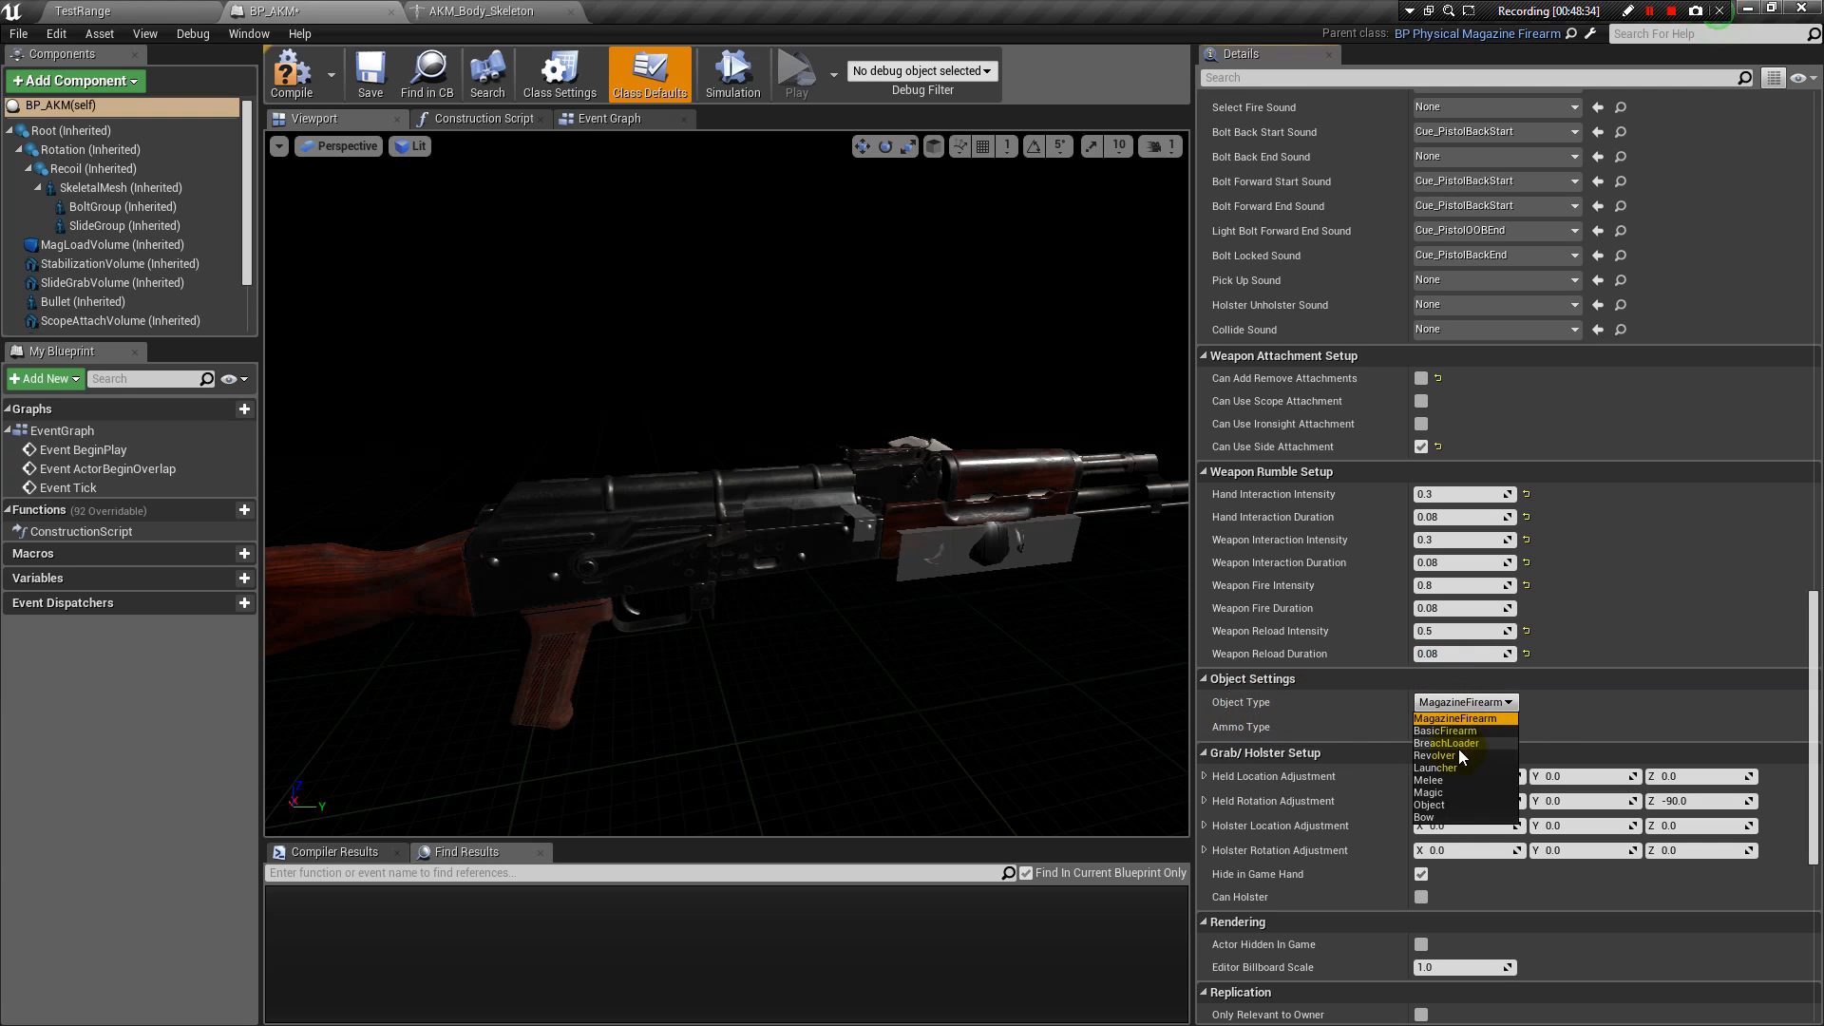
{"action": "left_click", "coordinate": [1298, 705]}
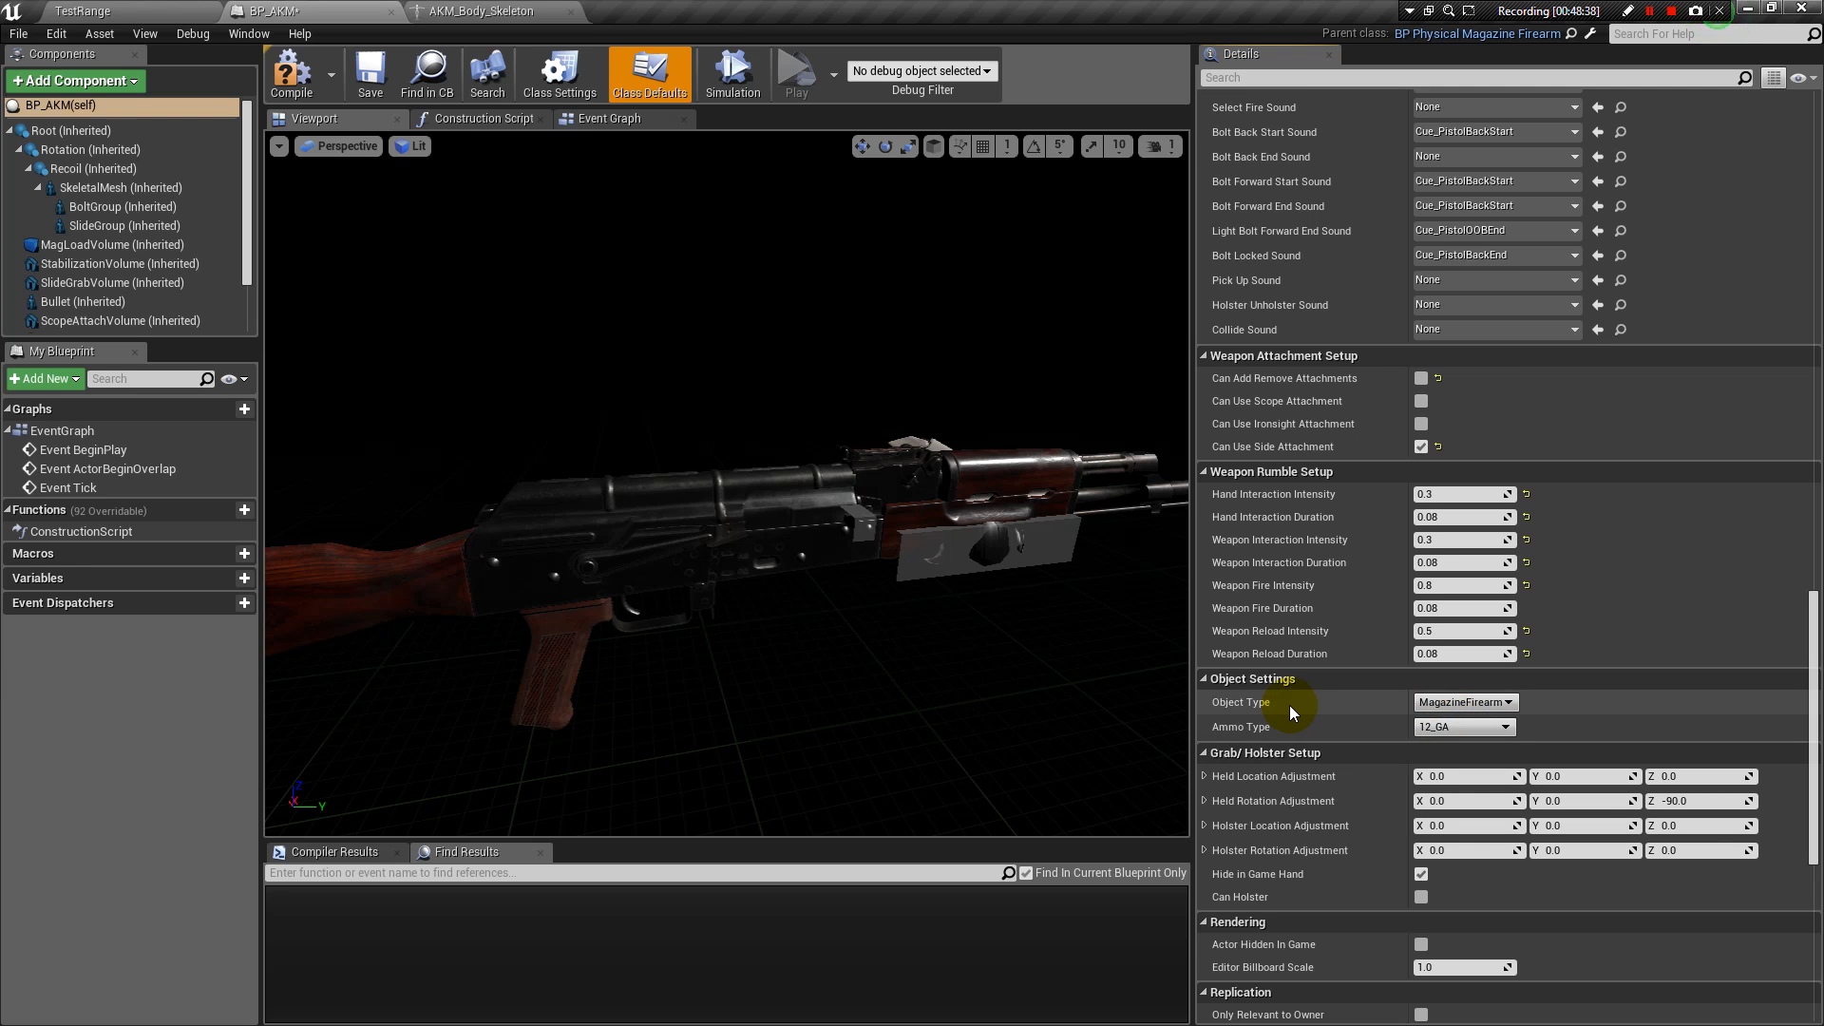
{"action": "scroll", "coordinate": [1326, 743], "scroll_direction": "down", "scroll_amount": 12}
{"action": "scroll", "coordinate": [1341, 771], "scroll_direction": "up", "scroll_amount": 12}
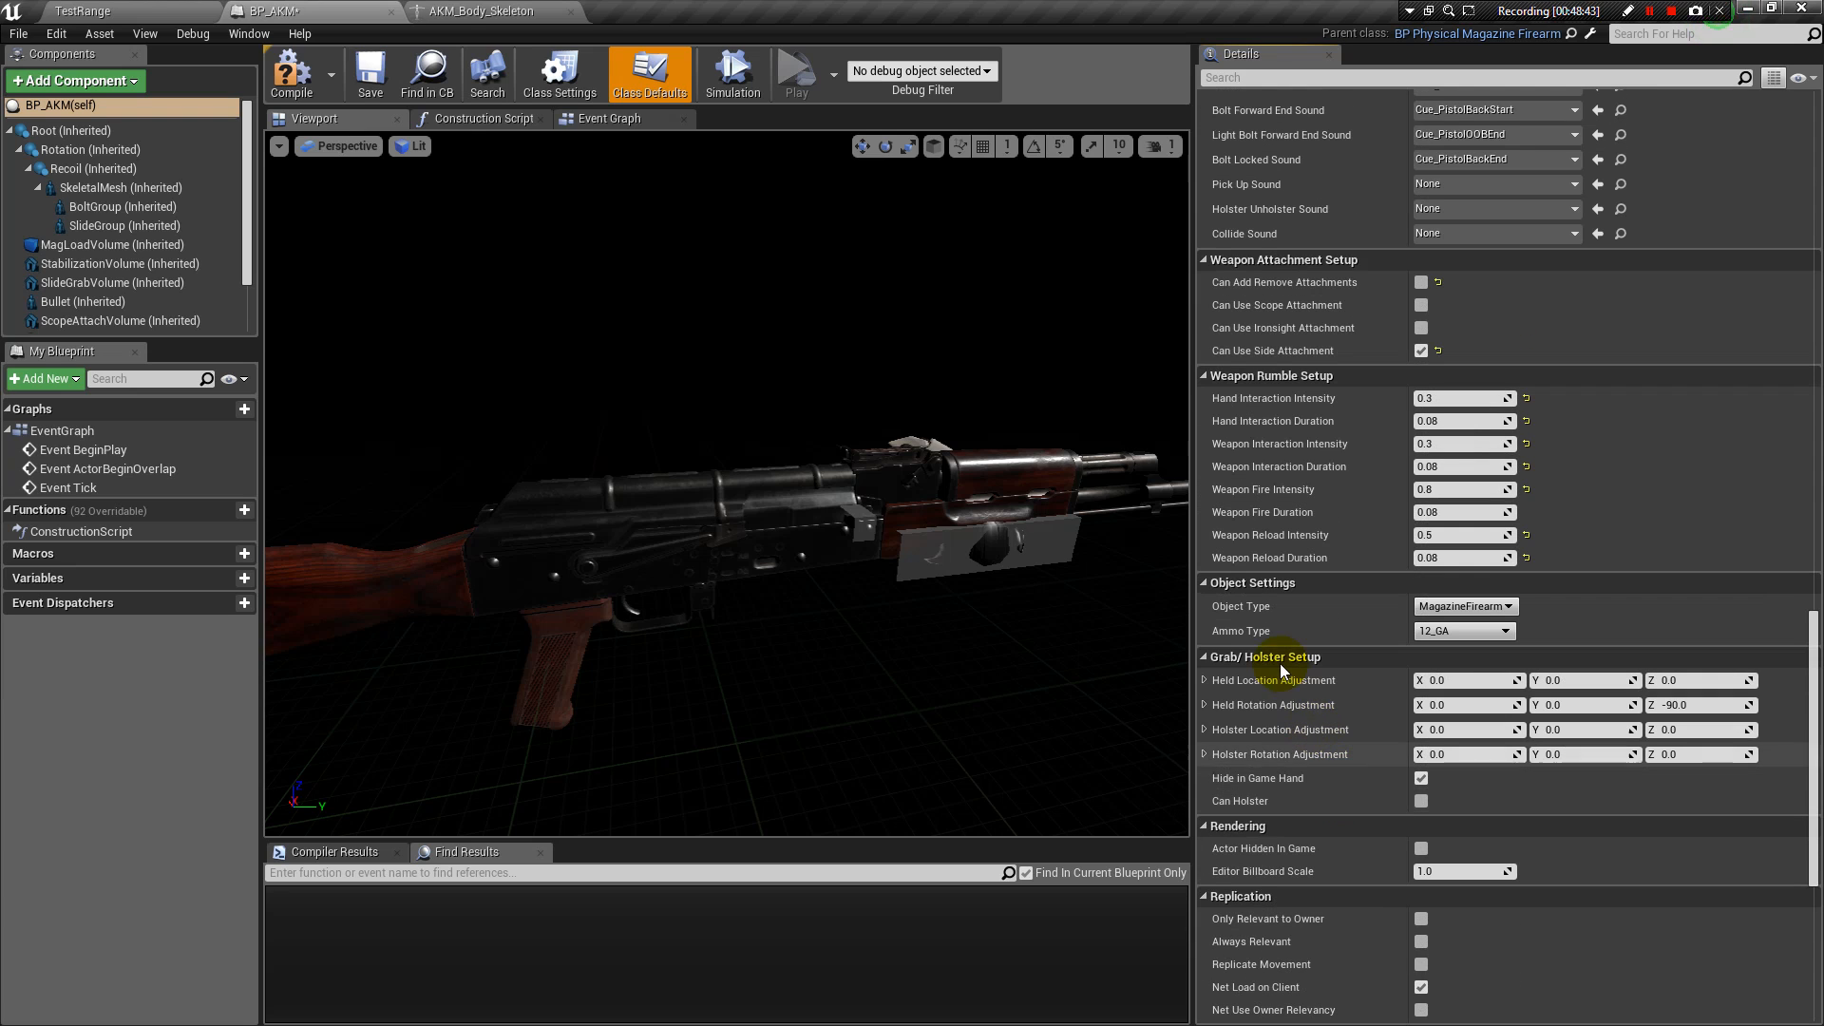
{"action": "left_click", "coordinate": [1508, 632]}
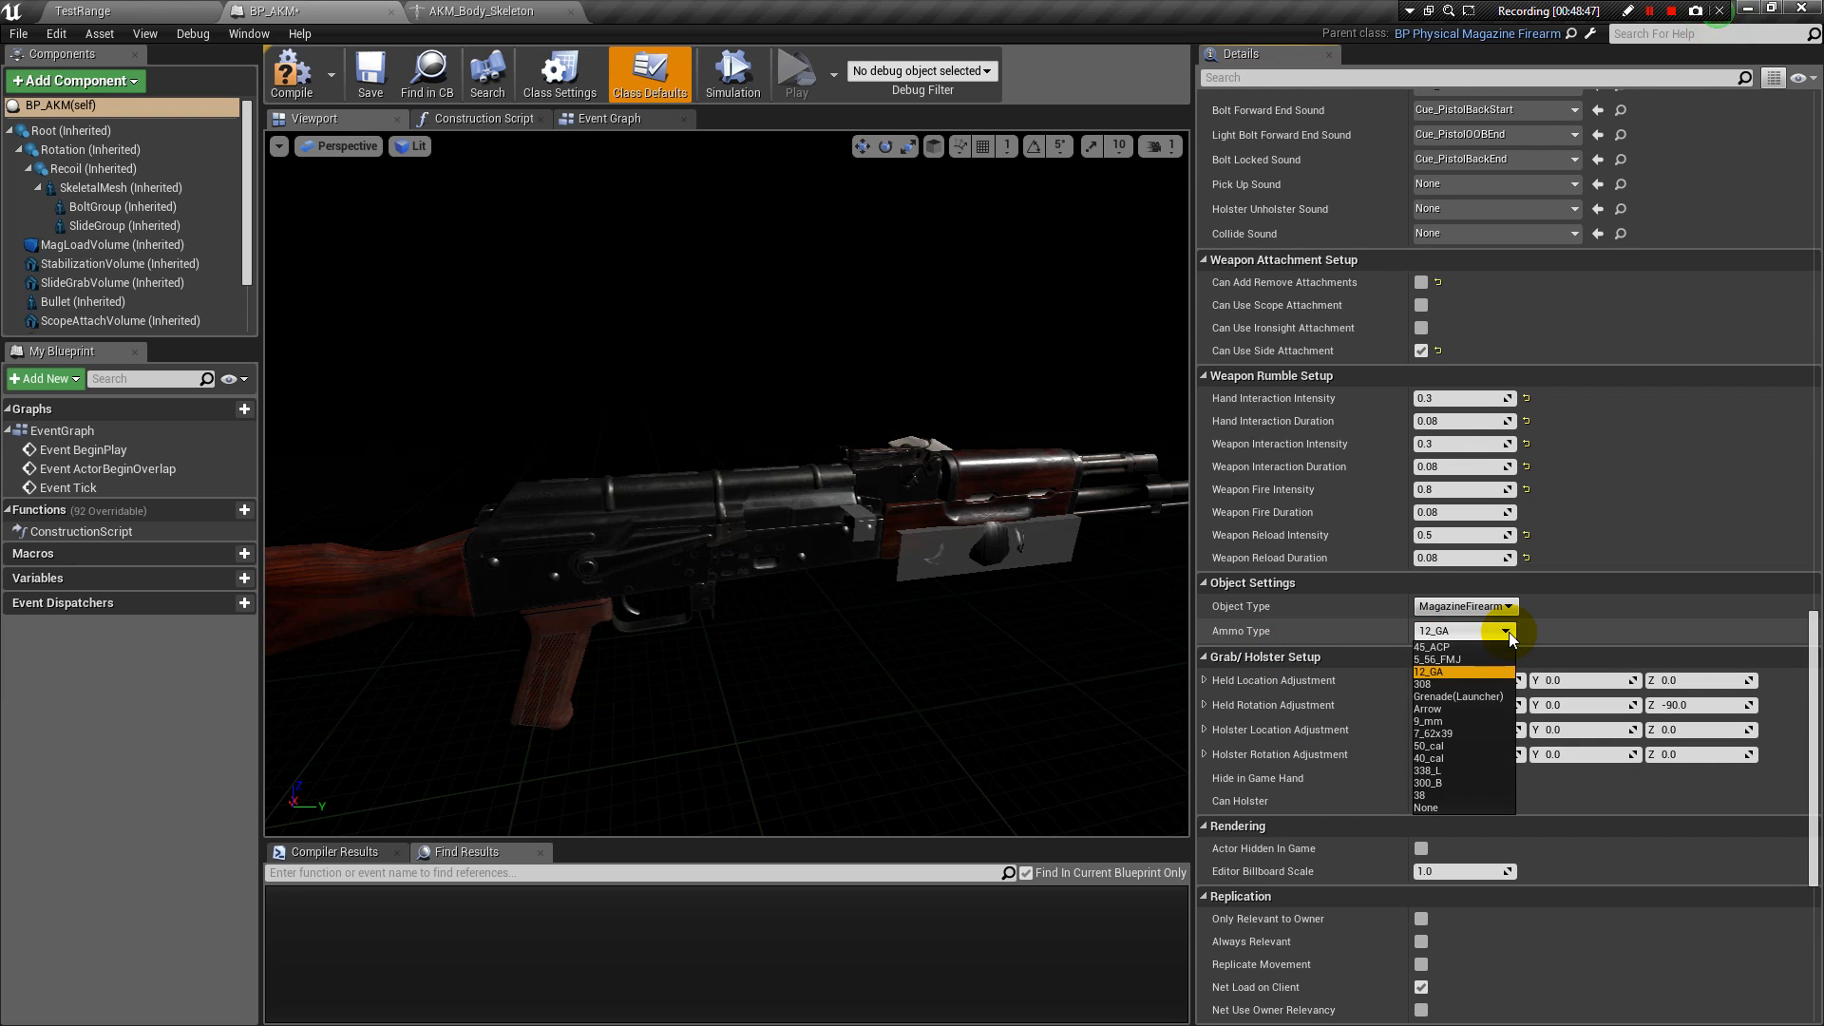
{"action": "left_click", "coordinate": [1480, 734]}
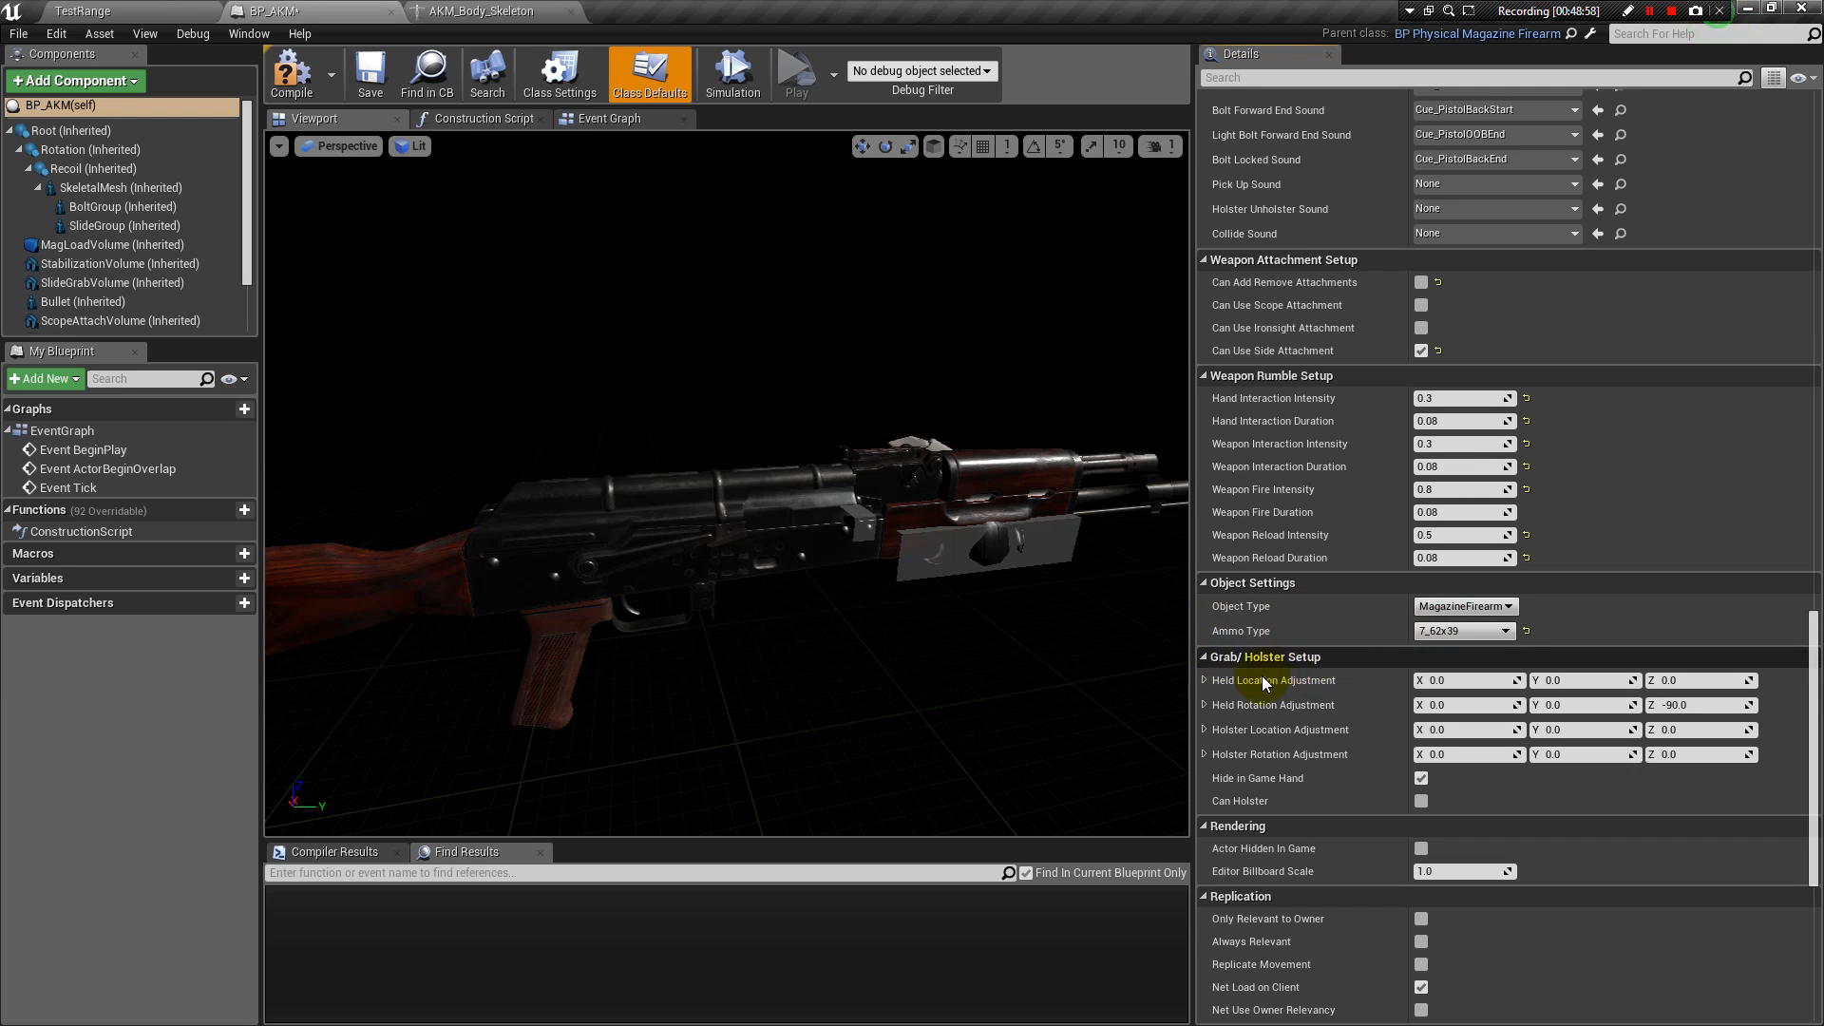
{"action": "left_click", "coordinate": [1205, 707]}
{"action": "left_click", "coordinate": [1205, 707]}
{"action": "left_click", "coordinate": [1201, 680]}
{"action": "left_click", "coordinate": [1202, 681]}
{"action": "left_click", "coordinate": [1202, 680]}
{"action": "left_click", "coordinate": [1202, 680]}
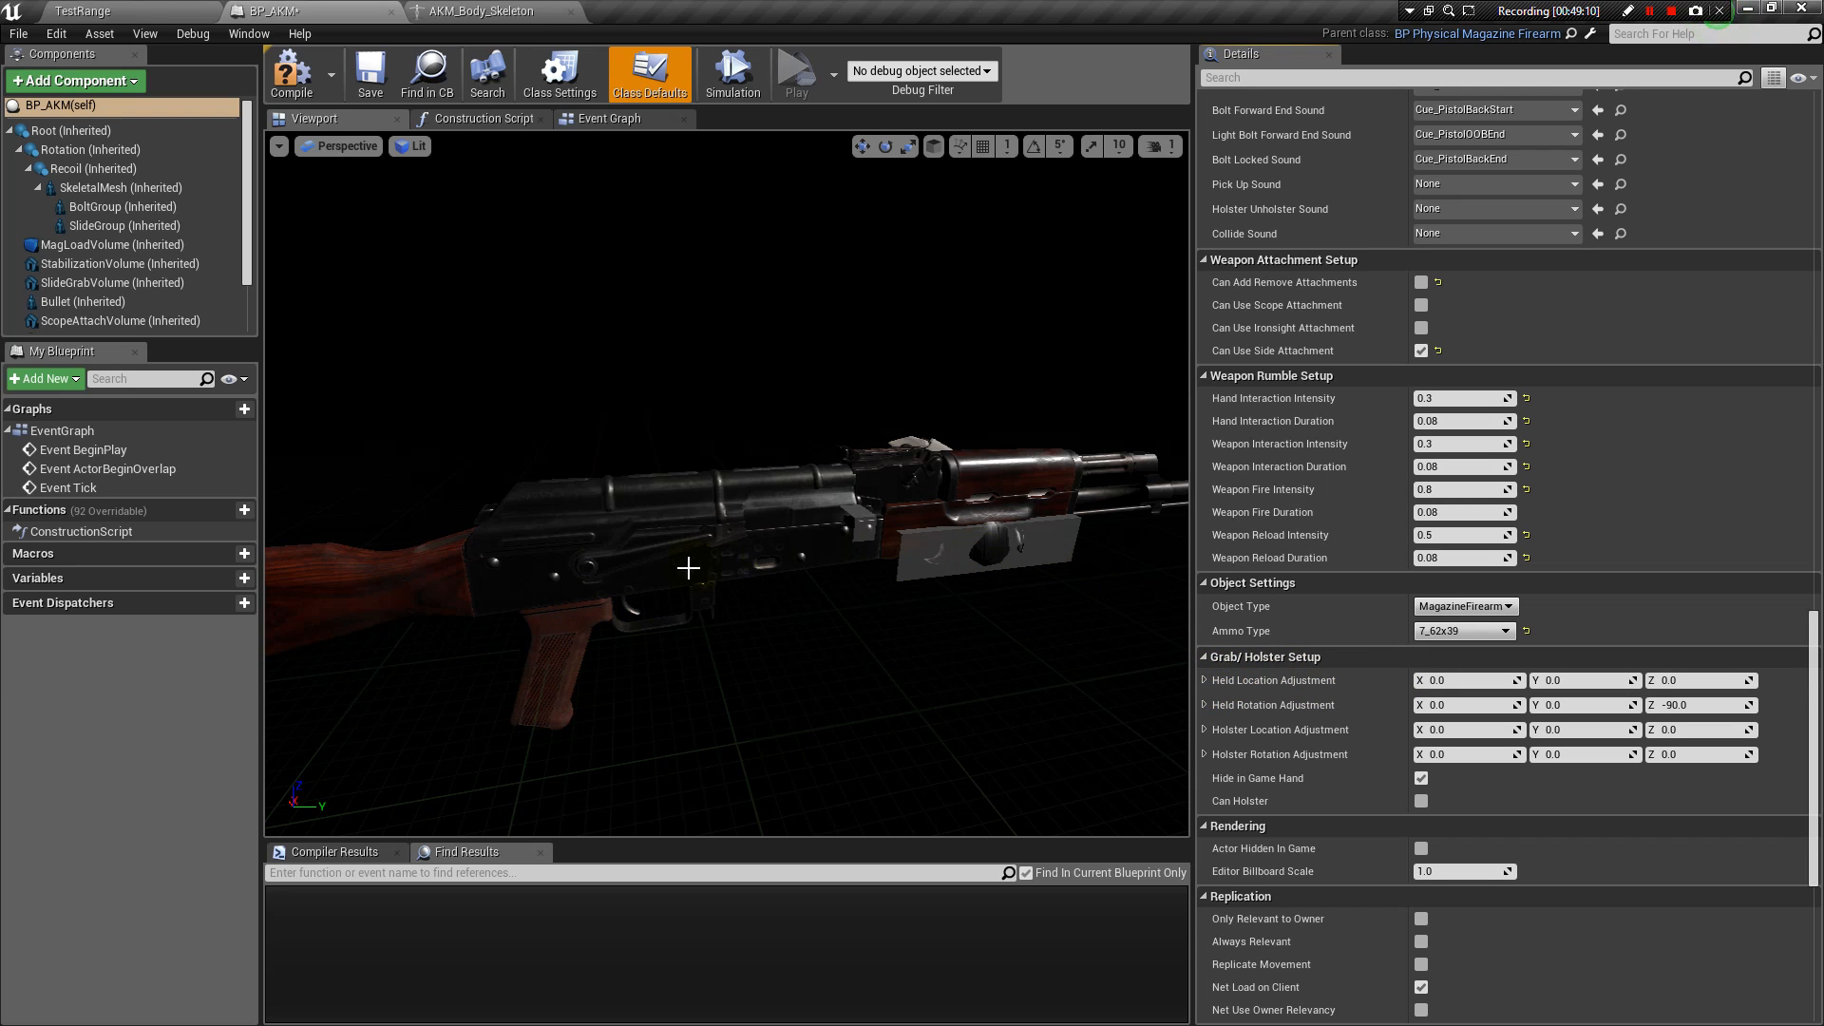
Set the Z value of Held Rotation Adjustment to 0 under Grab/Holster Setup.
{"action": "right_click_drag", "start_coordinate": [861, 568], "coordinate": [733, 705]}
{"action": "scroll", "coordinate": [732, 599], "scroll_direction": "up", "scroll_amount": 5}
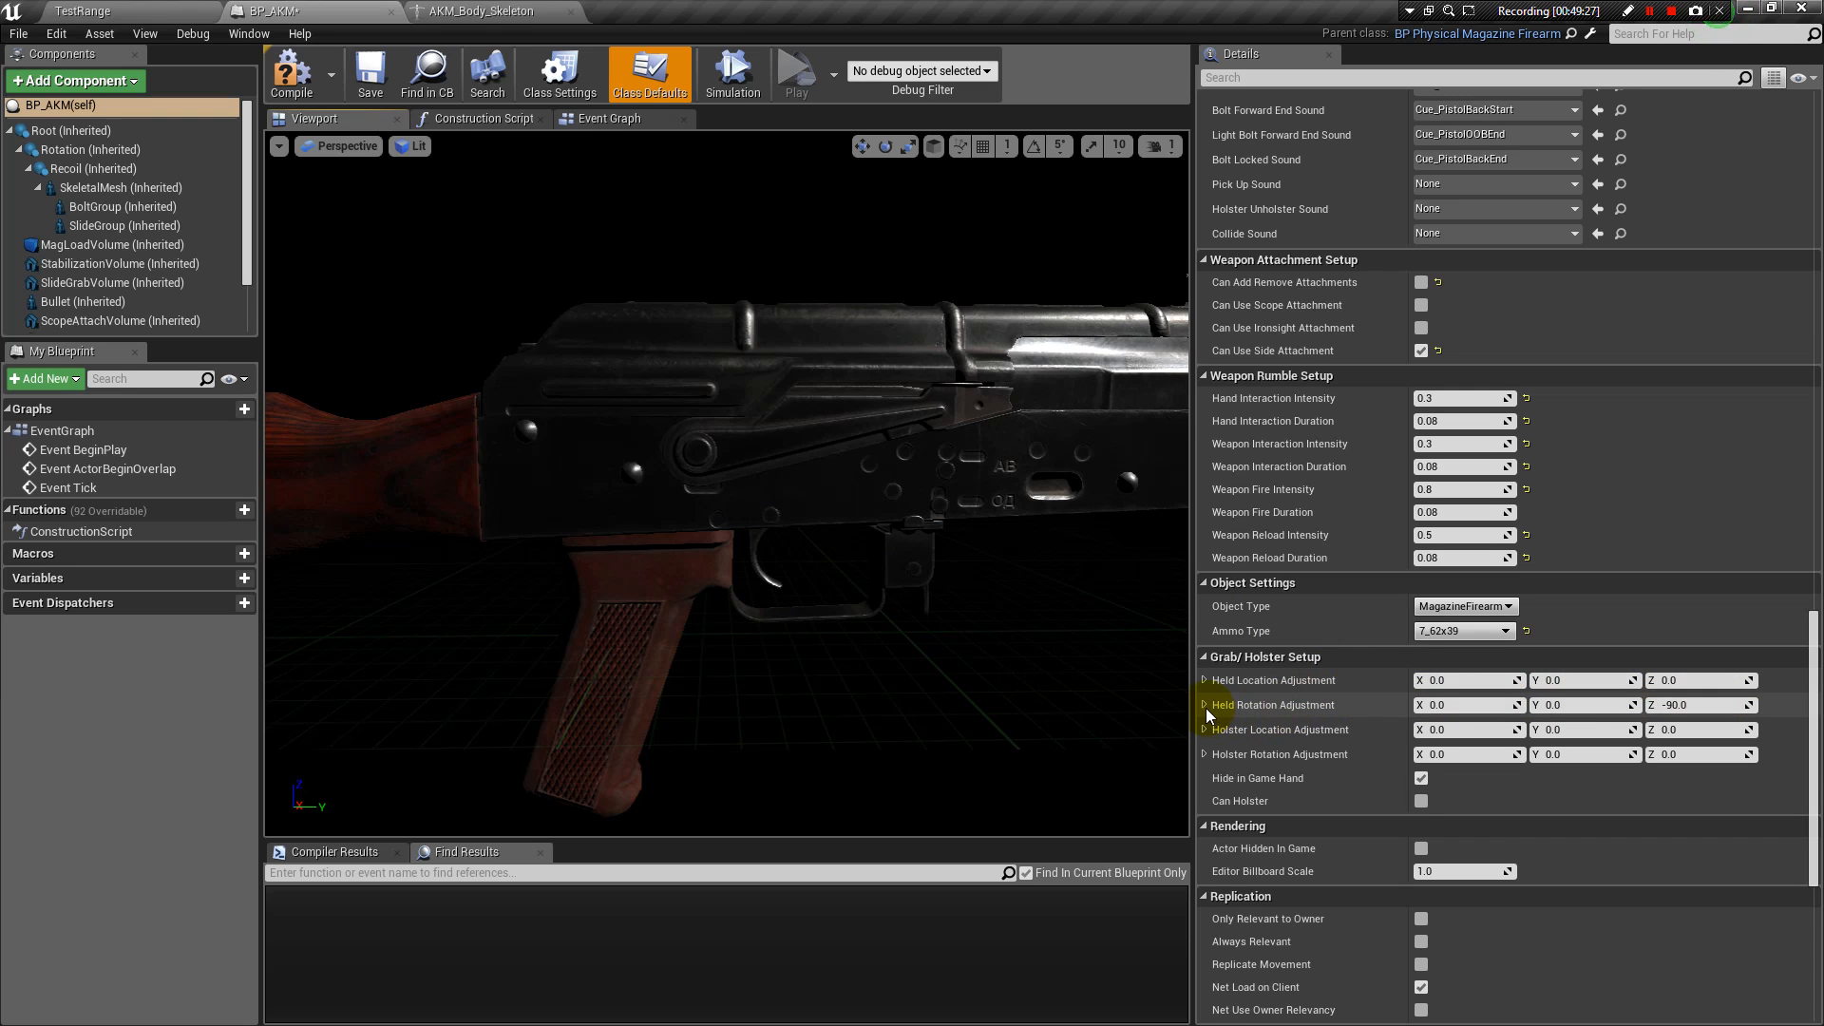
{"action": "left_click", "coordinate": [1691, 703]}
{"action": "type", "text": "0"}
{"action": "key", "text": "Return"}
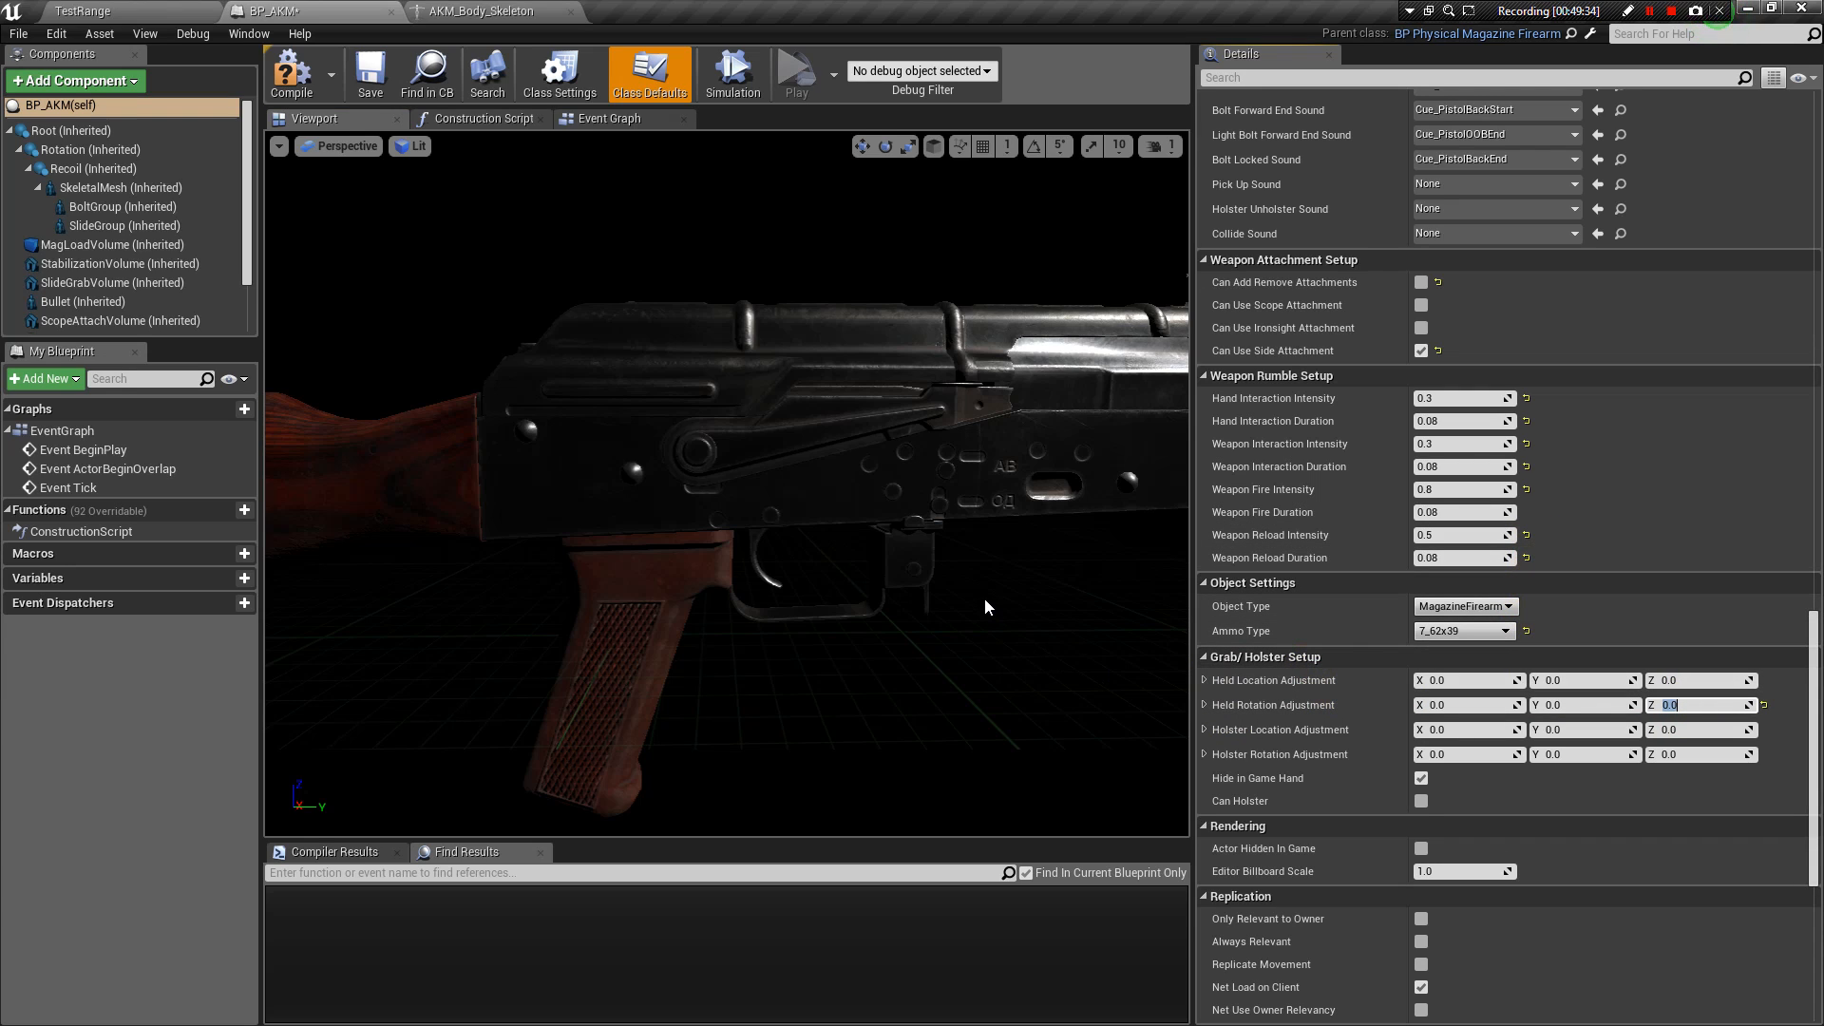
{"action": "left_click", "coordinate": [1669, 704]}
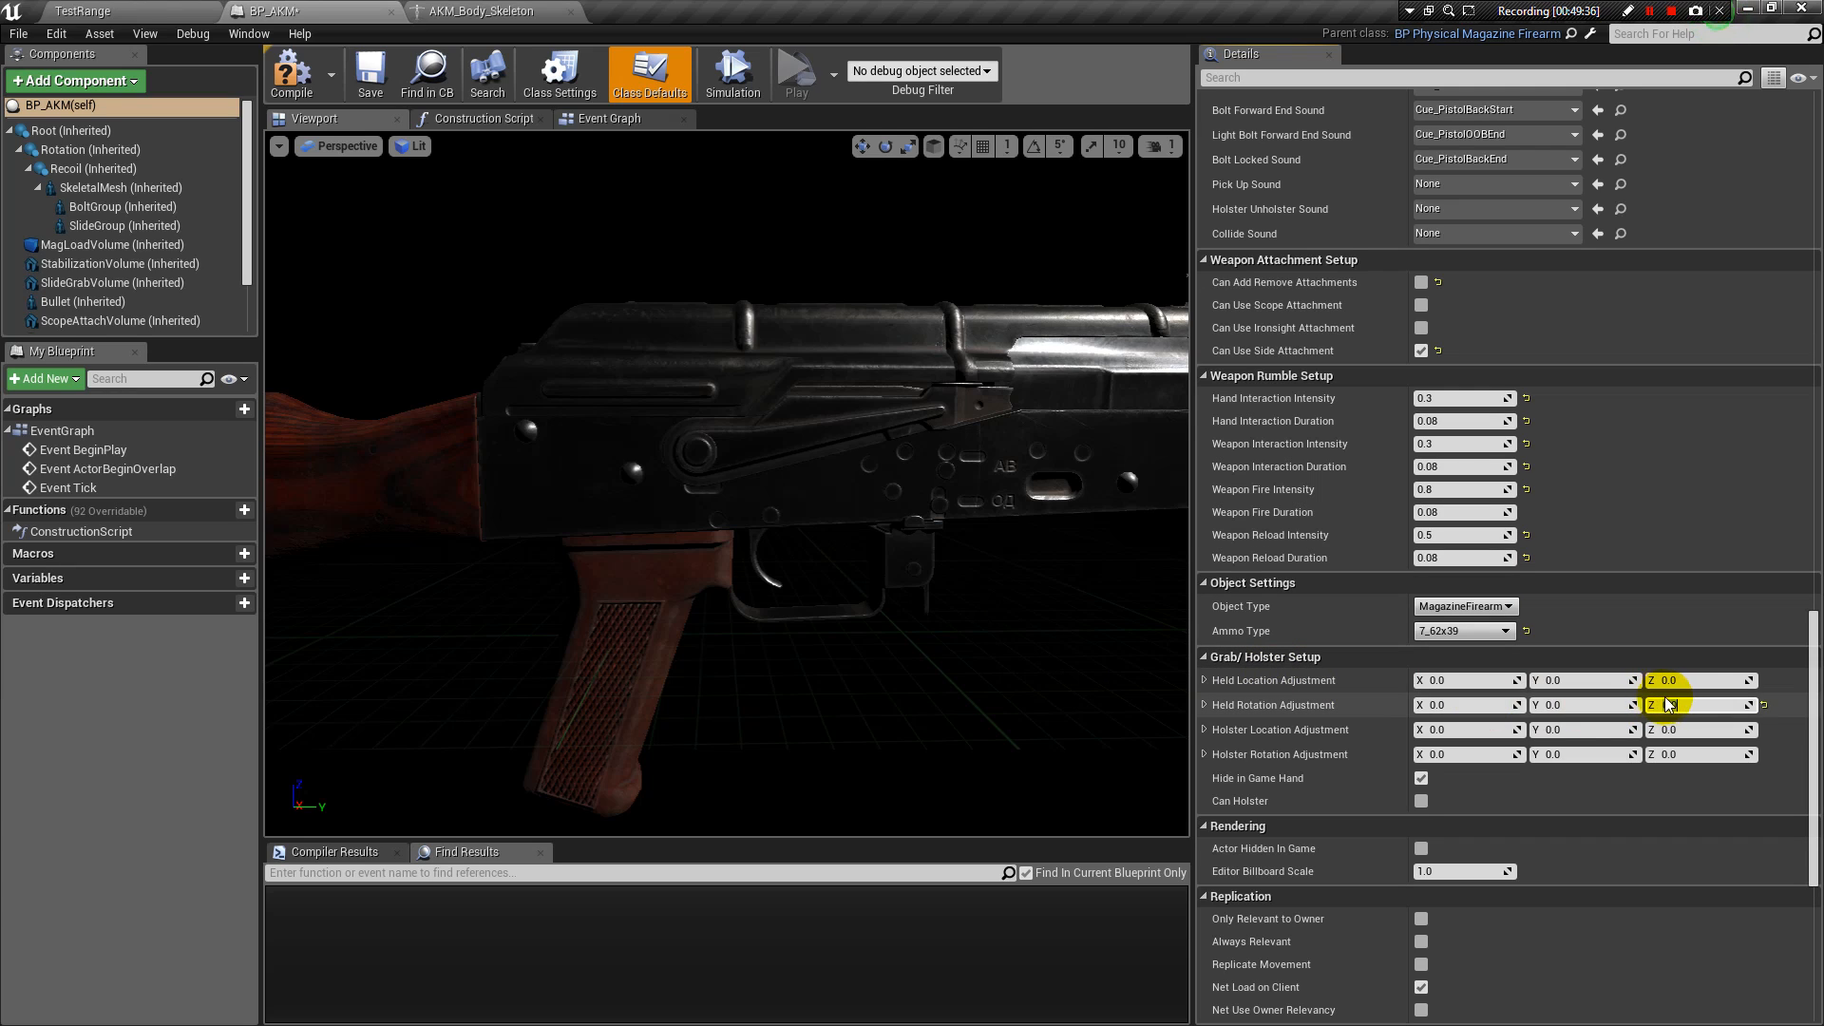
{"action": "double_click", "coordinate": [1695, 707]}
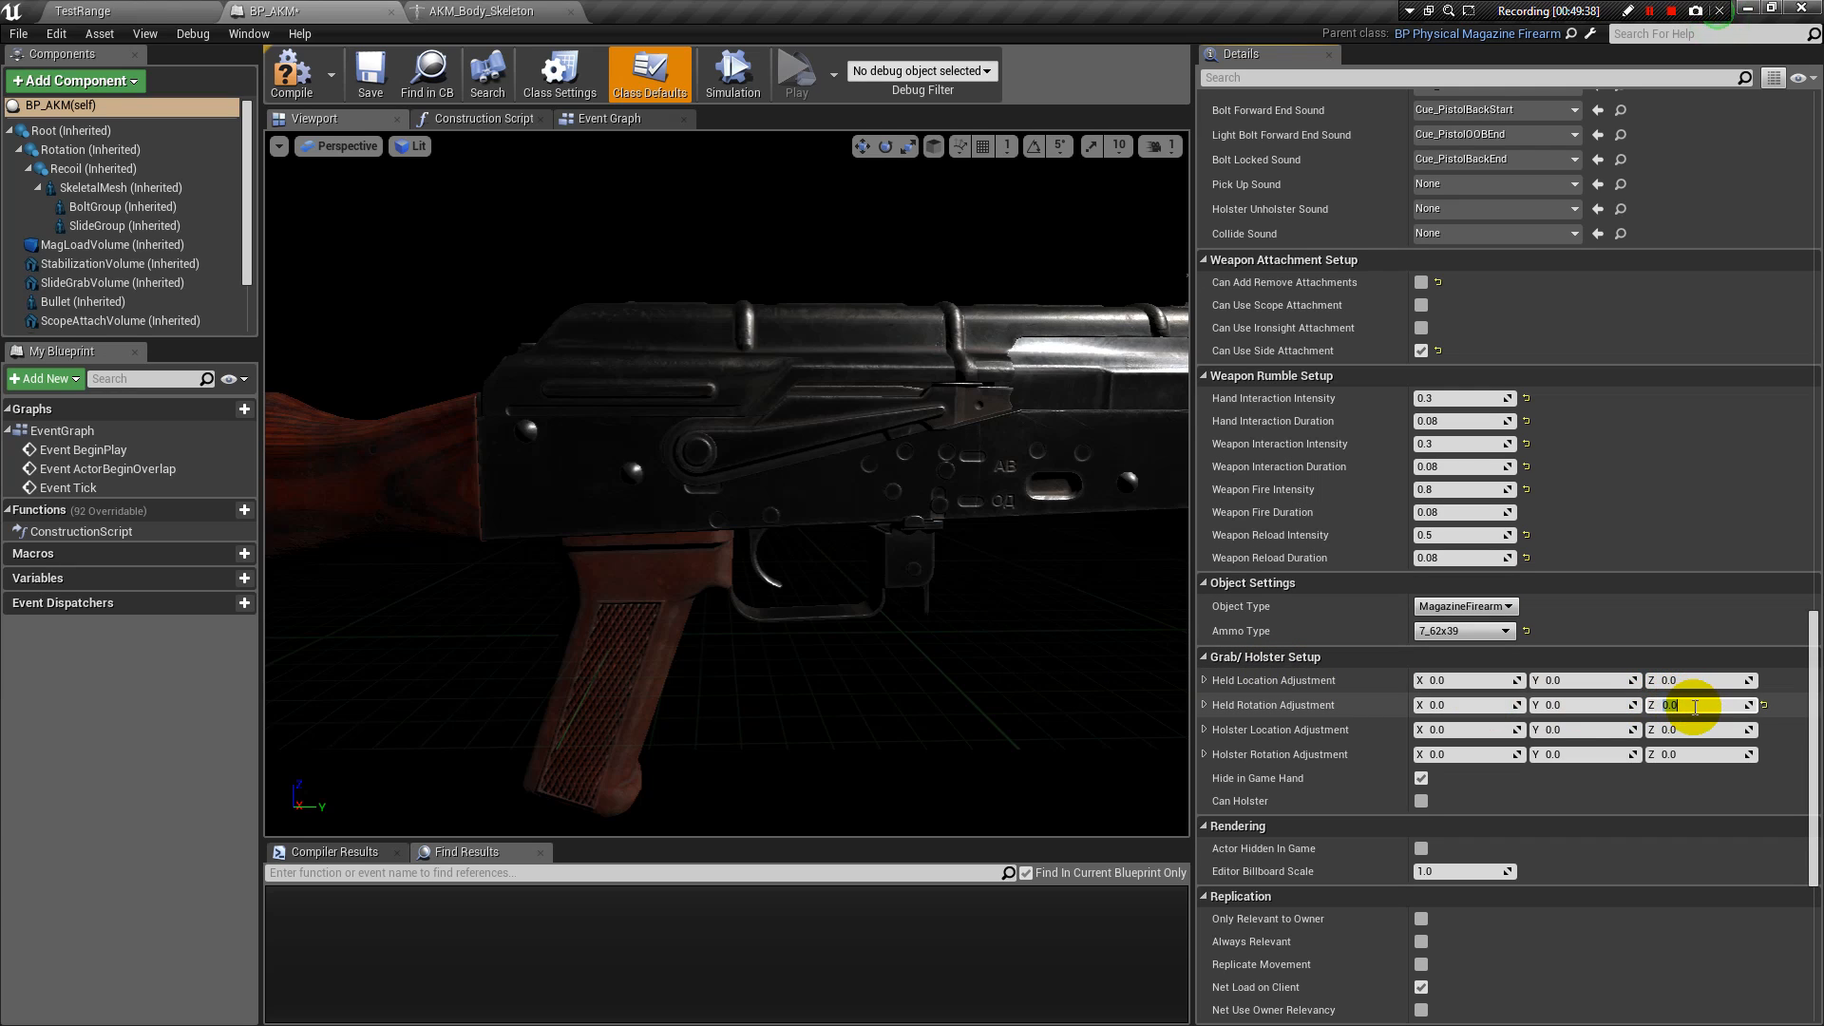
{"action": "mouse_move", "coordinate": [1013, 653]}
{"action": "left_mouse_down"}
{"action": "mouse_move", "coordinate": [1013, 722]}
{"action": "mouse_move", "coordinate": [1122, 722]}
{"action": "mouse_move", "coordinate": [1131, 808]}
{"action": "mouse_move", "coordinate": [1022, 736]}
{"action": "mouse_move", "coordinate": [993, 665]}
{"action": "mouse_move", "coordinate": [1074, 689]}
{"action": "mouse_move", "coordinate": [988, 675]}
{"action": "left_mouse_up"}
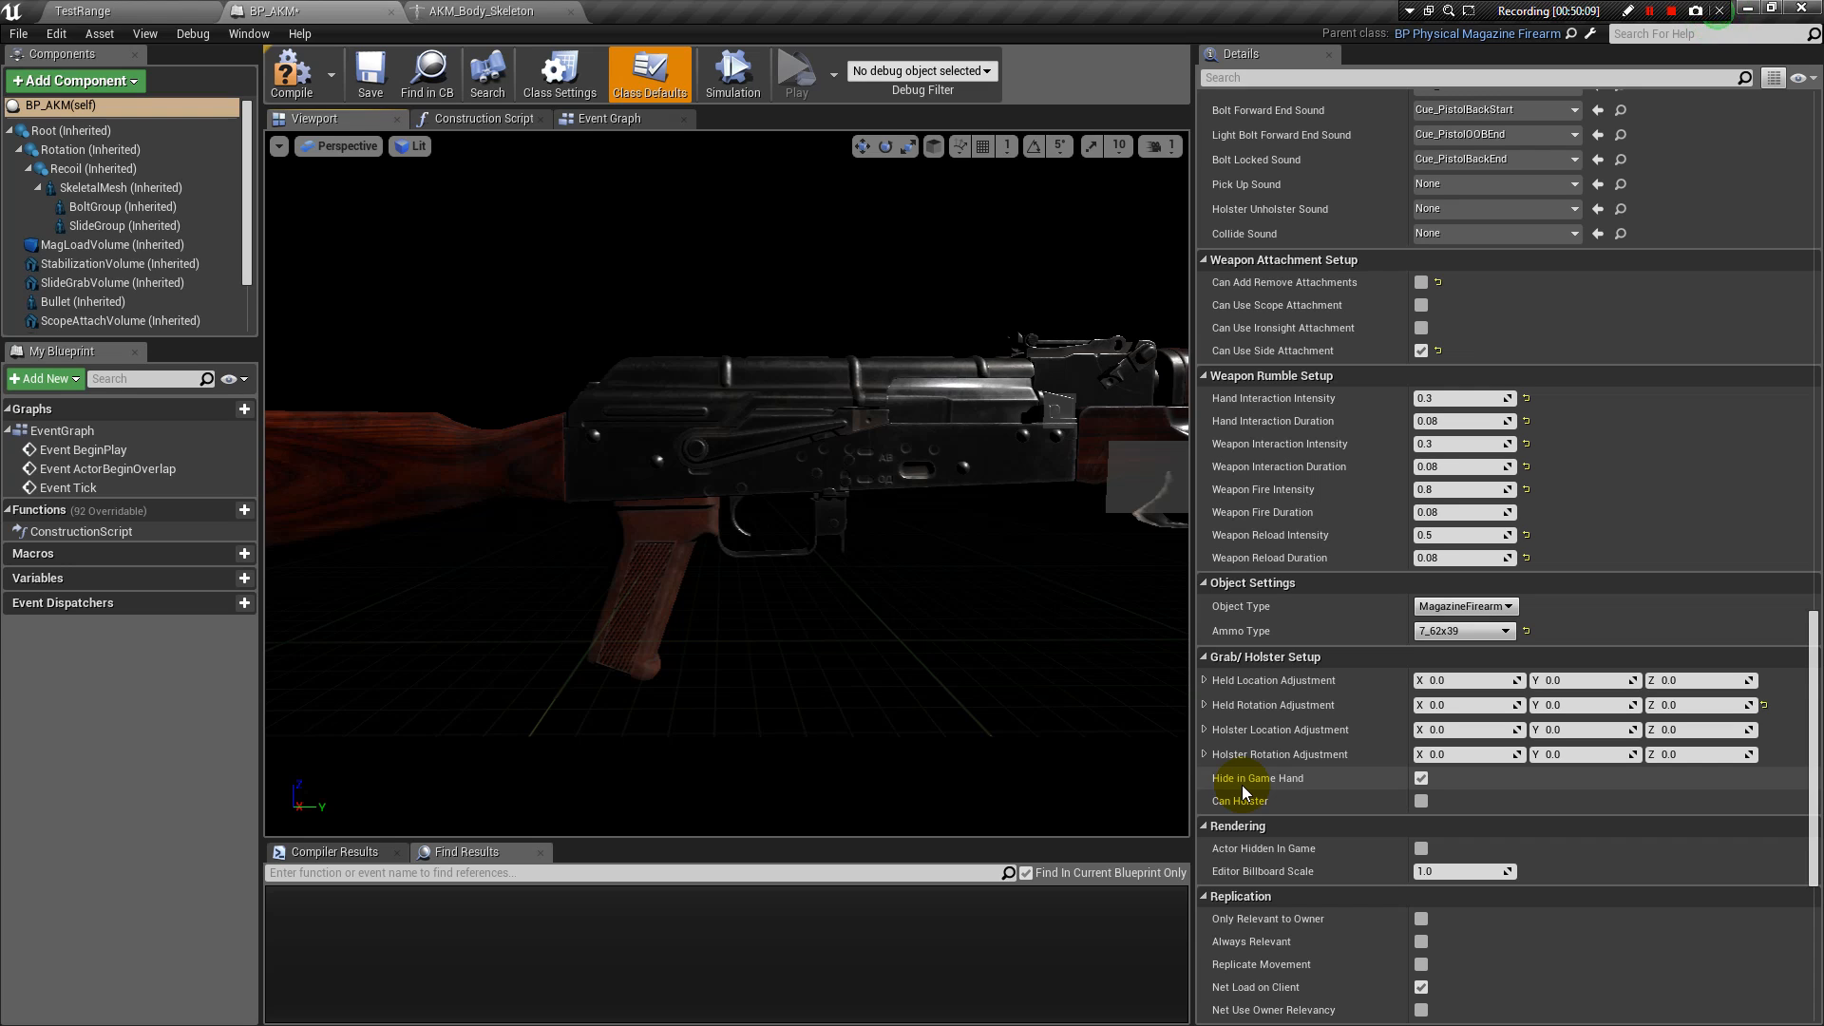
Enable Can Holster under Grab/Holster Setup and collapse the Rendering, Replication, Input and Actor categories.
{"action": "left_click", "coordinate": [1422, 802]}
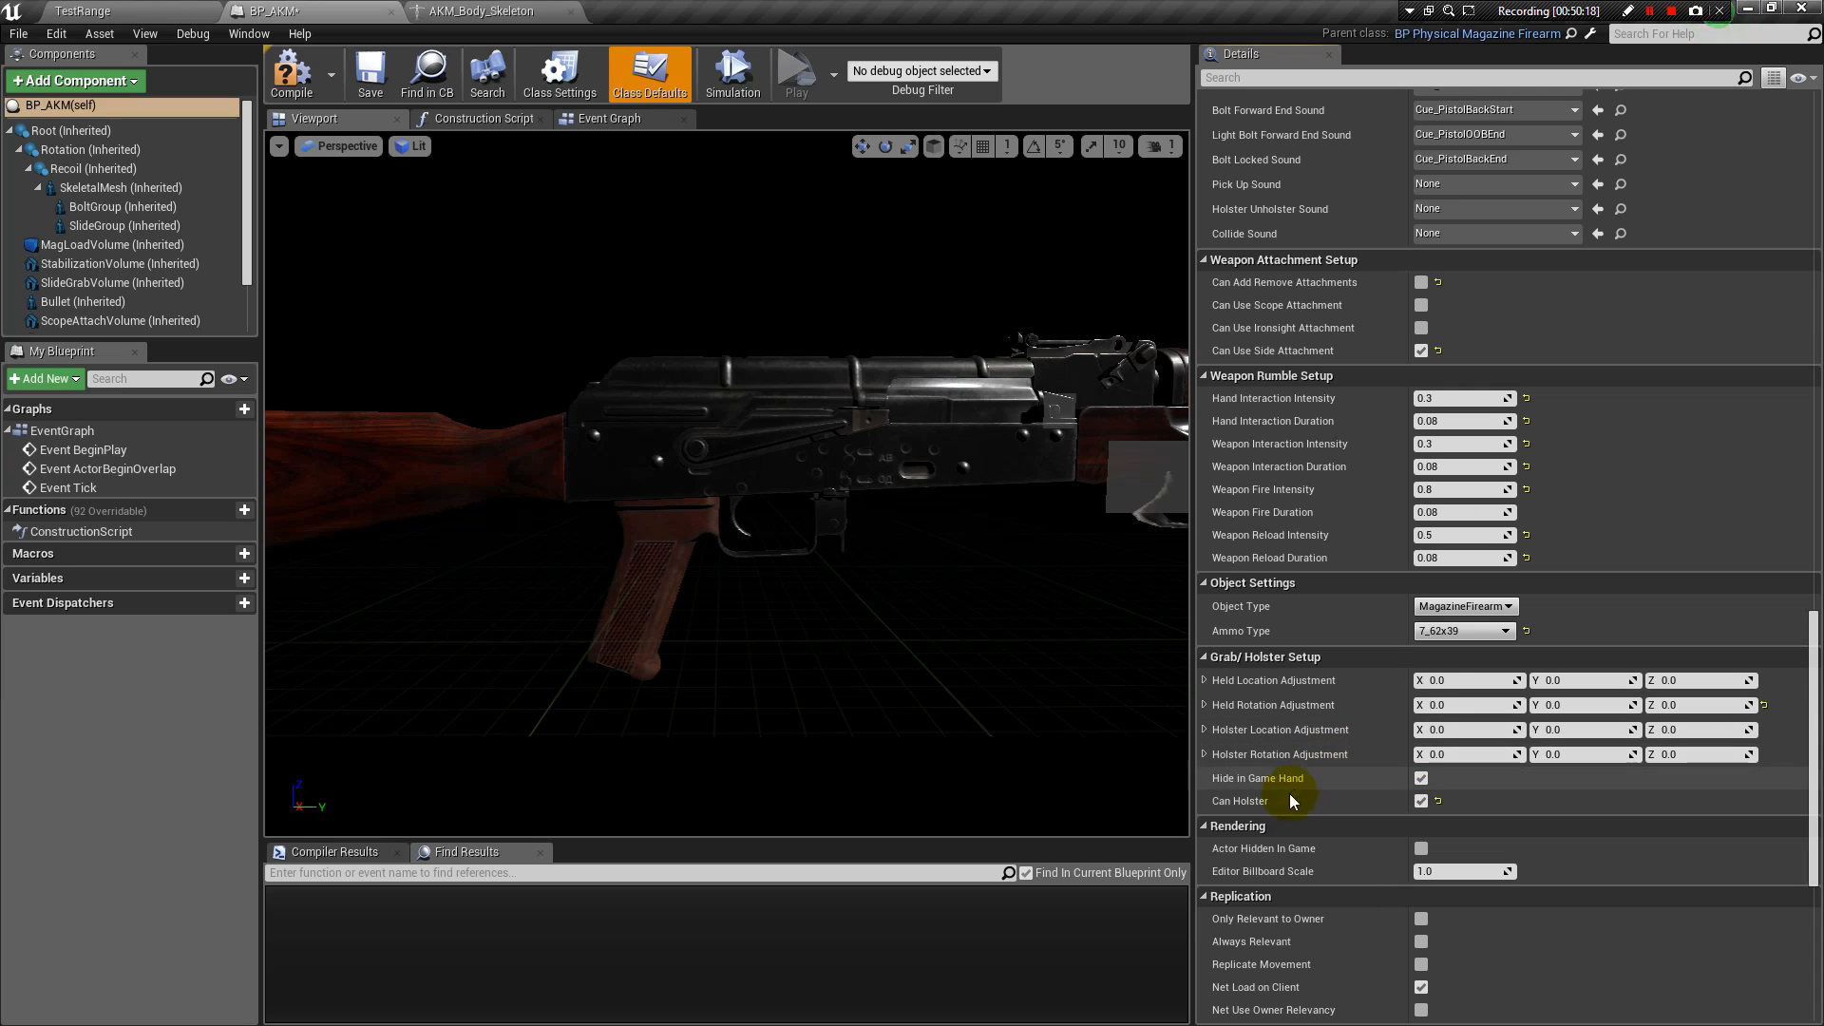
{"action": "scroll", "coordinate": [1258, 807], "scroll_direction": "down", "scroll_amount": 1}
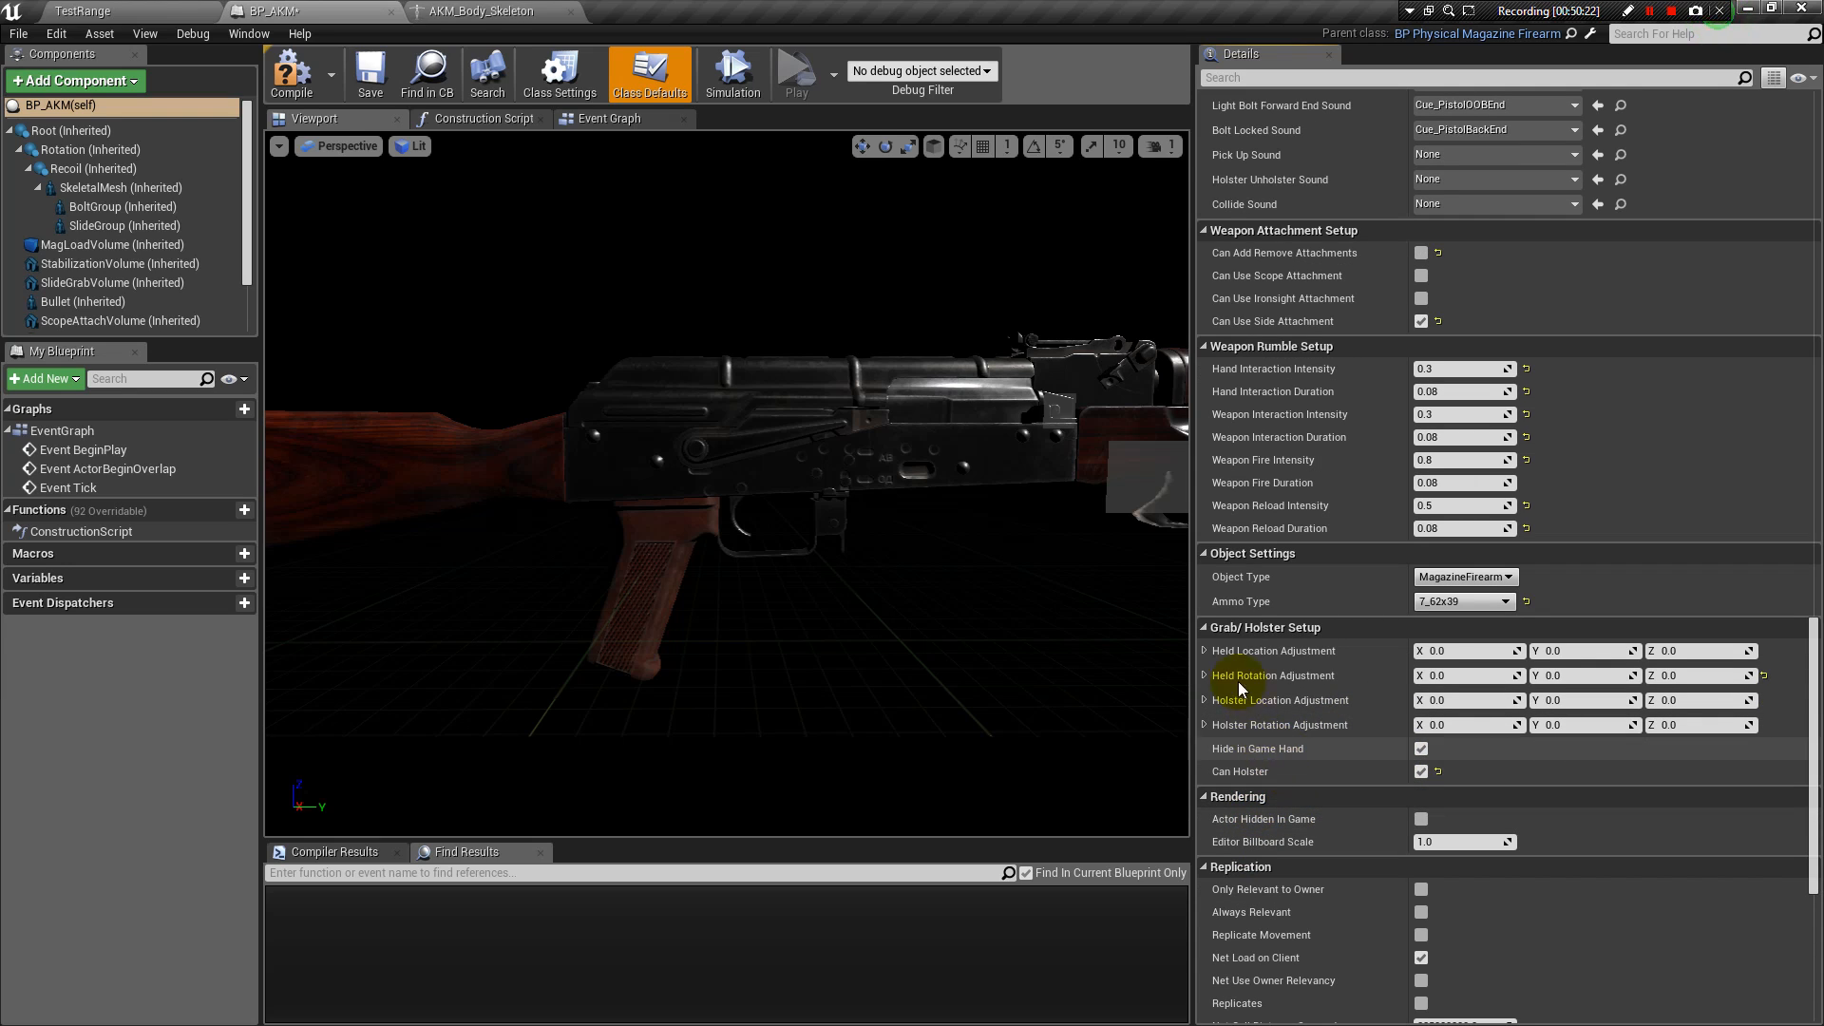
{"action": "scroll", "coordinate": [1274, 756], "scroll_direction": "down", "scroll_amount": 5}
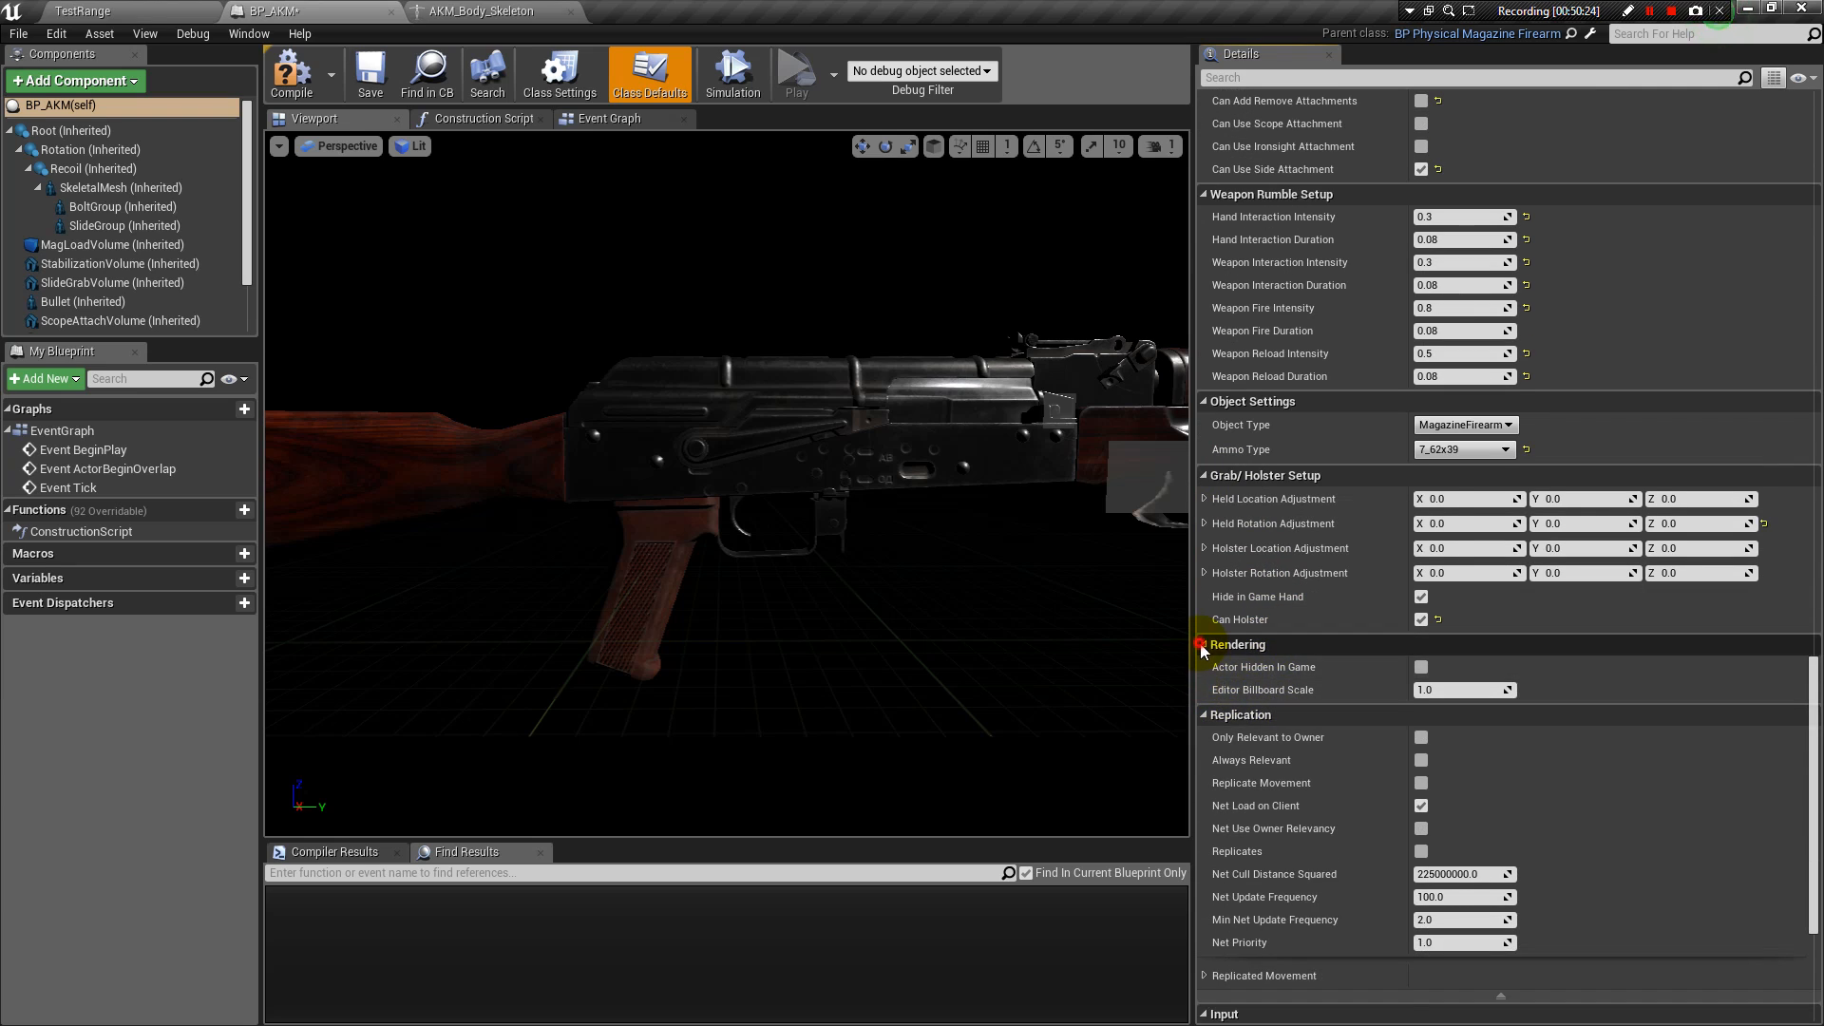
{"action": "left_click", "coordinate": [1203, 645]}
{"action": "left_click", "coordinate": [1202, 667]}
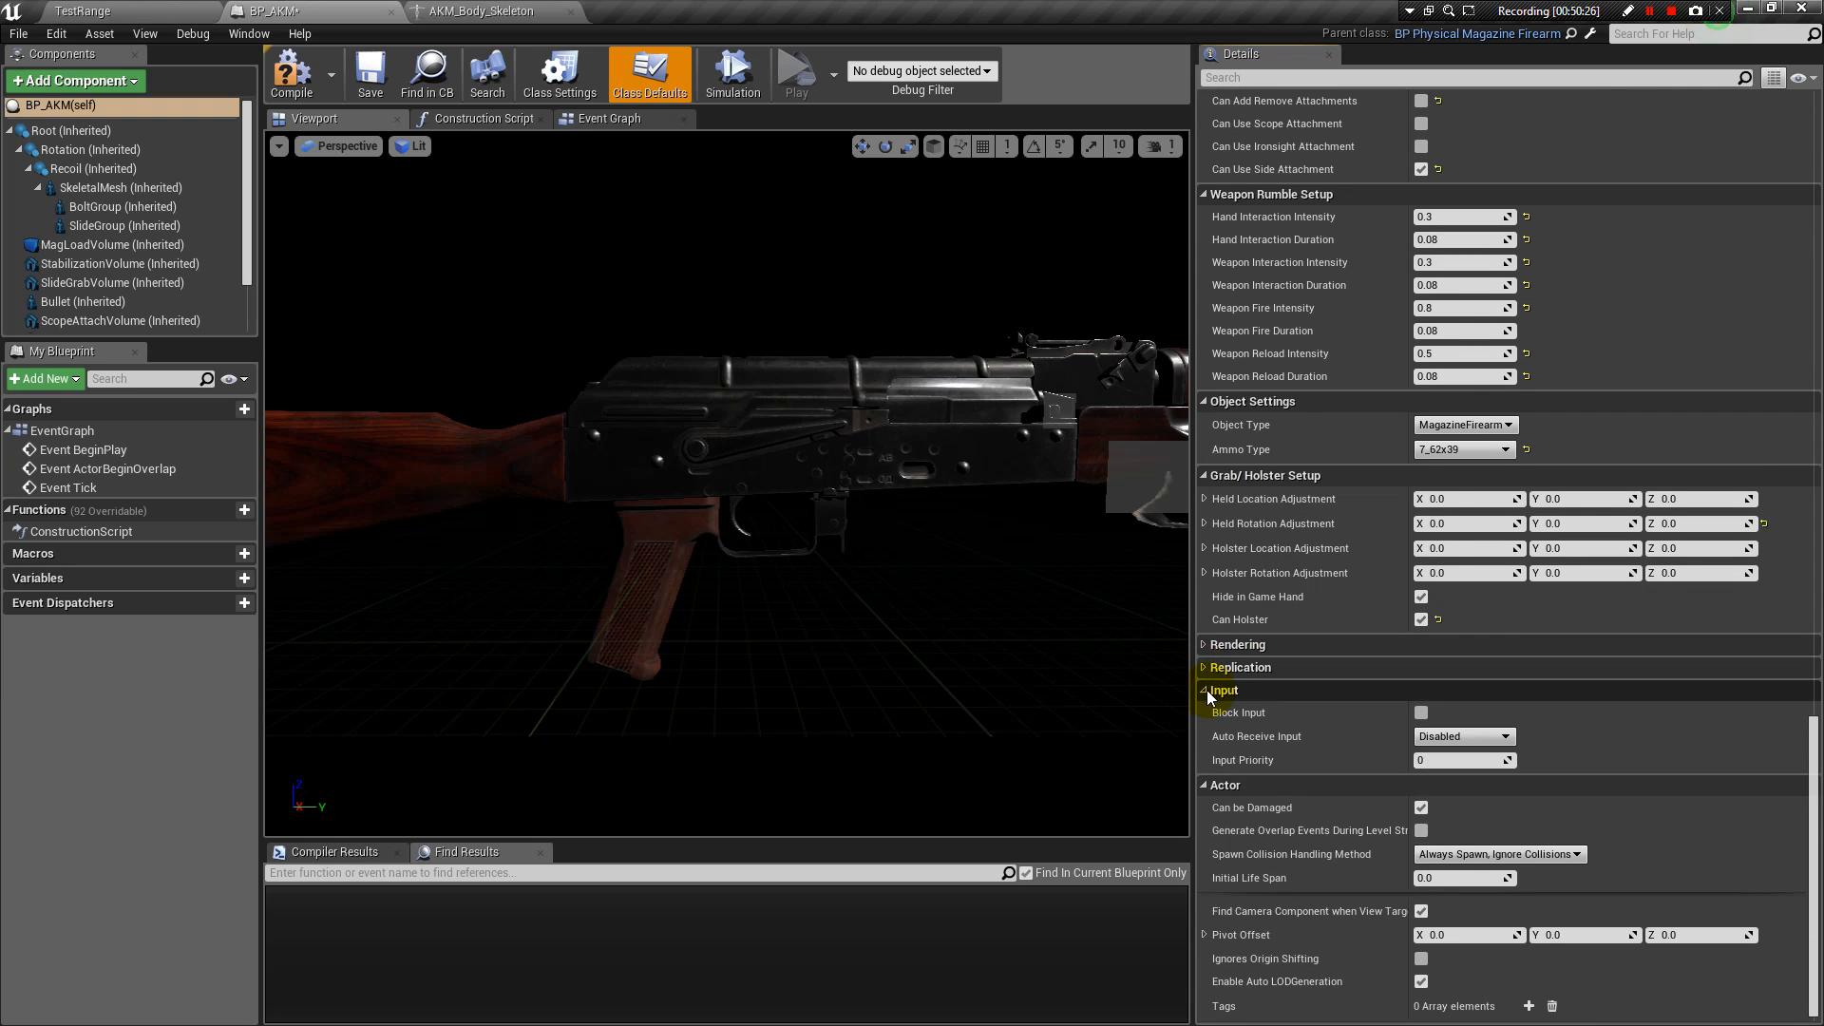
{"action": "left_click", "coordinate": [1206, 690]}
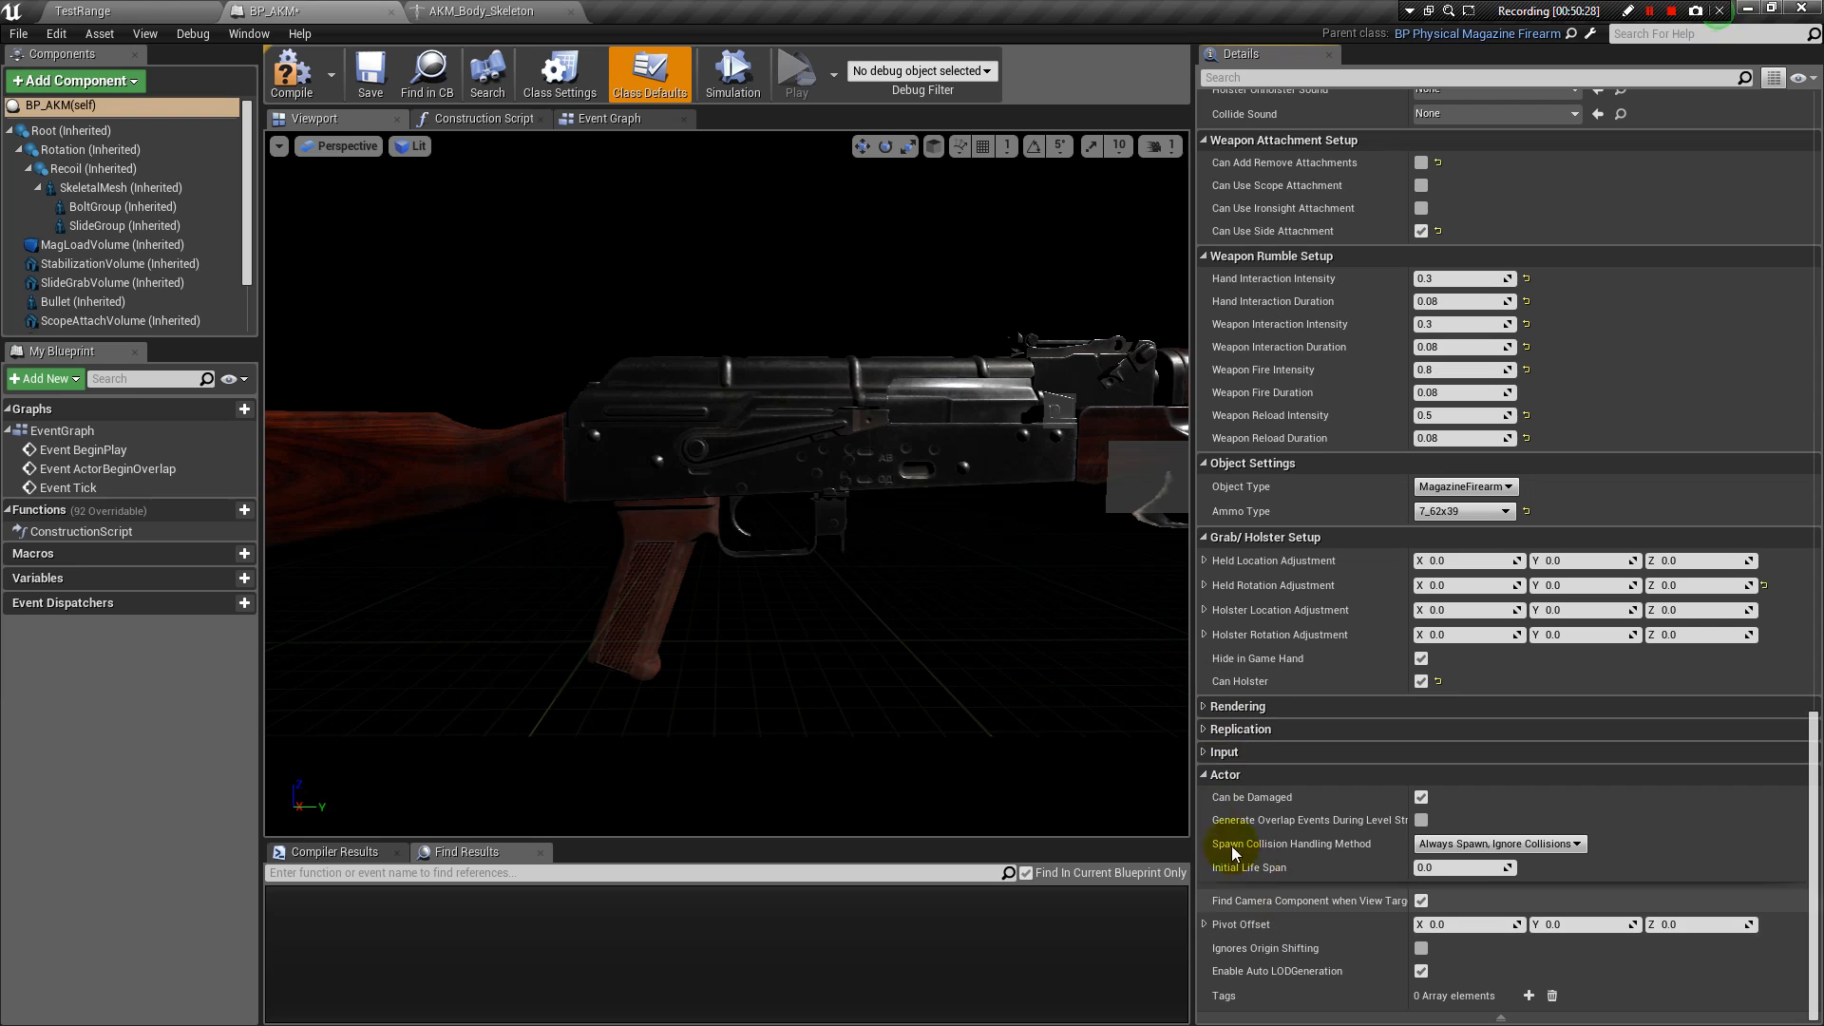
{"action": "left_click", "coordinate": [1203, 779]}
Compile the BP_AKM blueprint and save all modified assets.
{"action": "scroll", "coordinate": [1313, 882], "scroll_direction": "up", "scroll_amount": 2}
{"action": "scroll", "coordinate": [1313, 882], "scroll_direction": "up", "scroll_amount": 3}
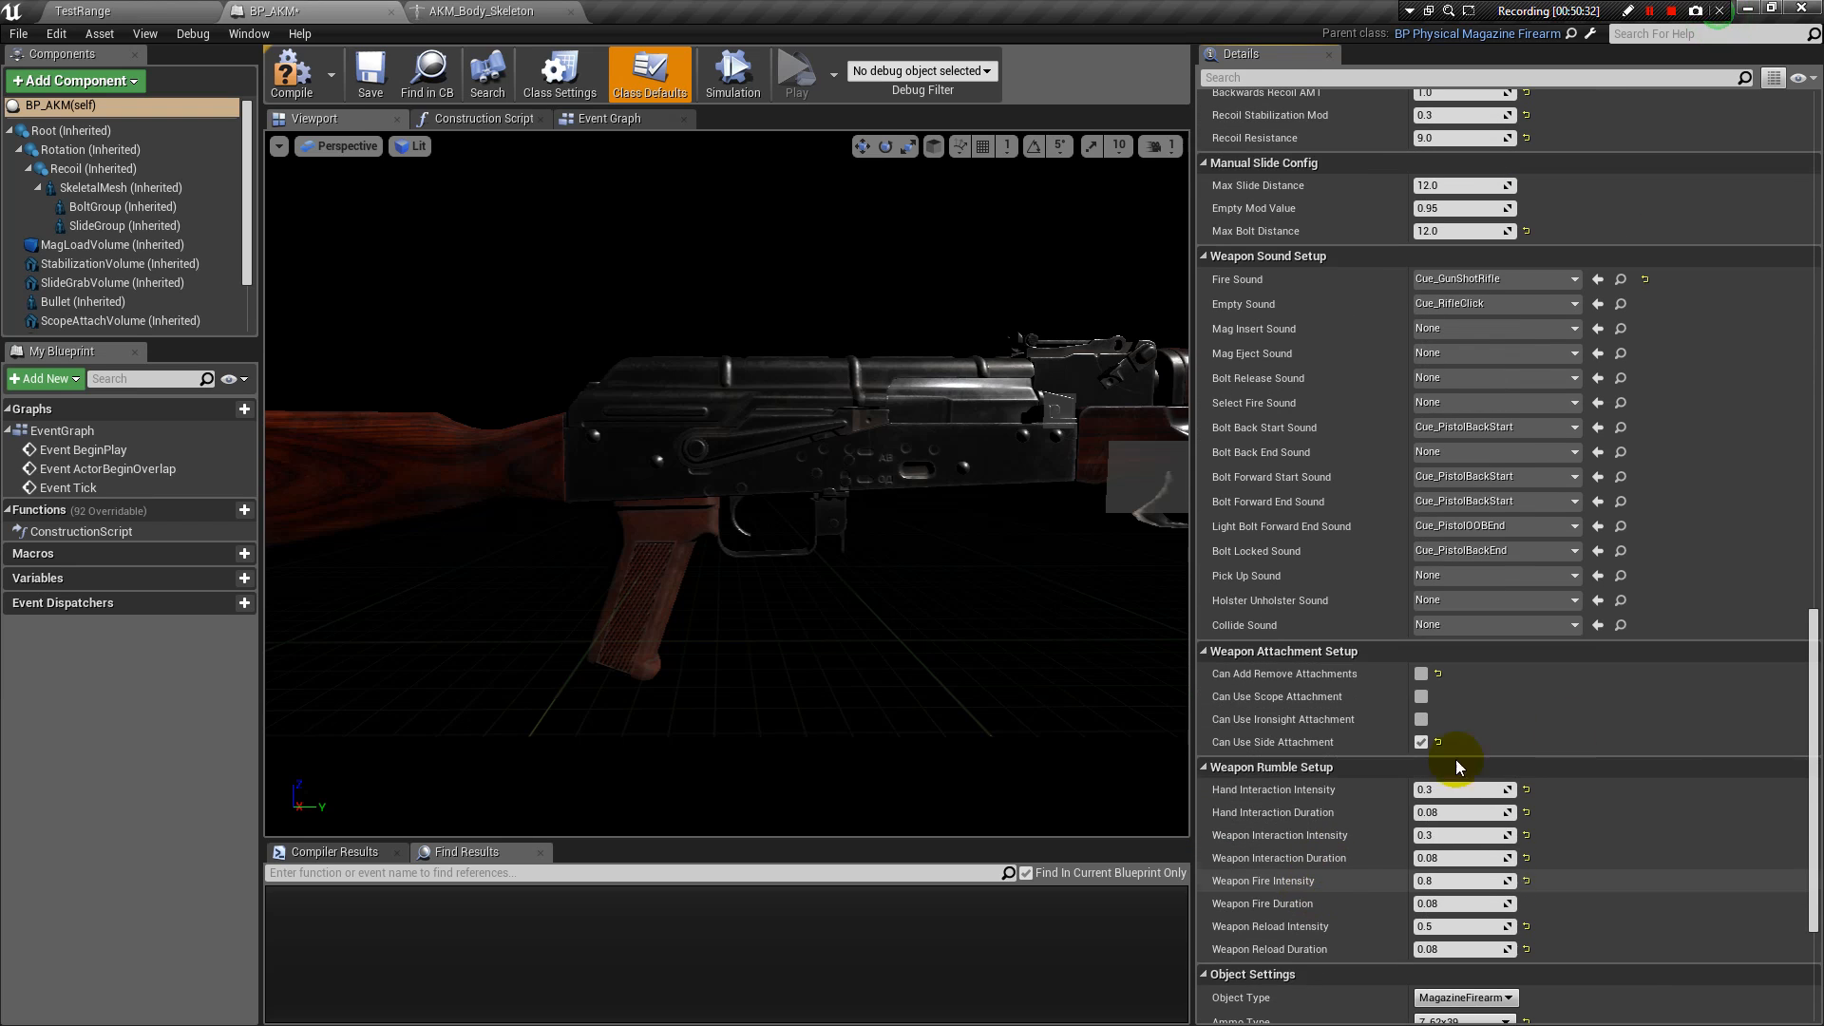
{"action": "left_click_drag", "start_coordinate": [1807, 671], "coordinate": [1796, 115]}
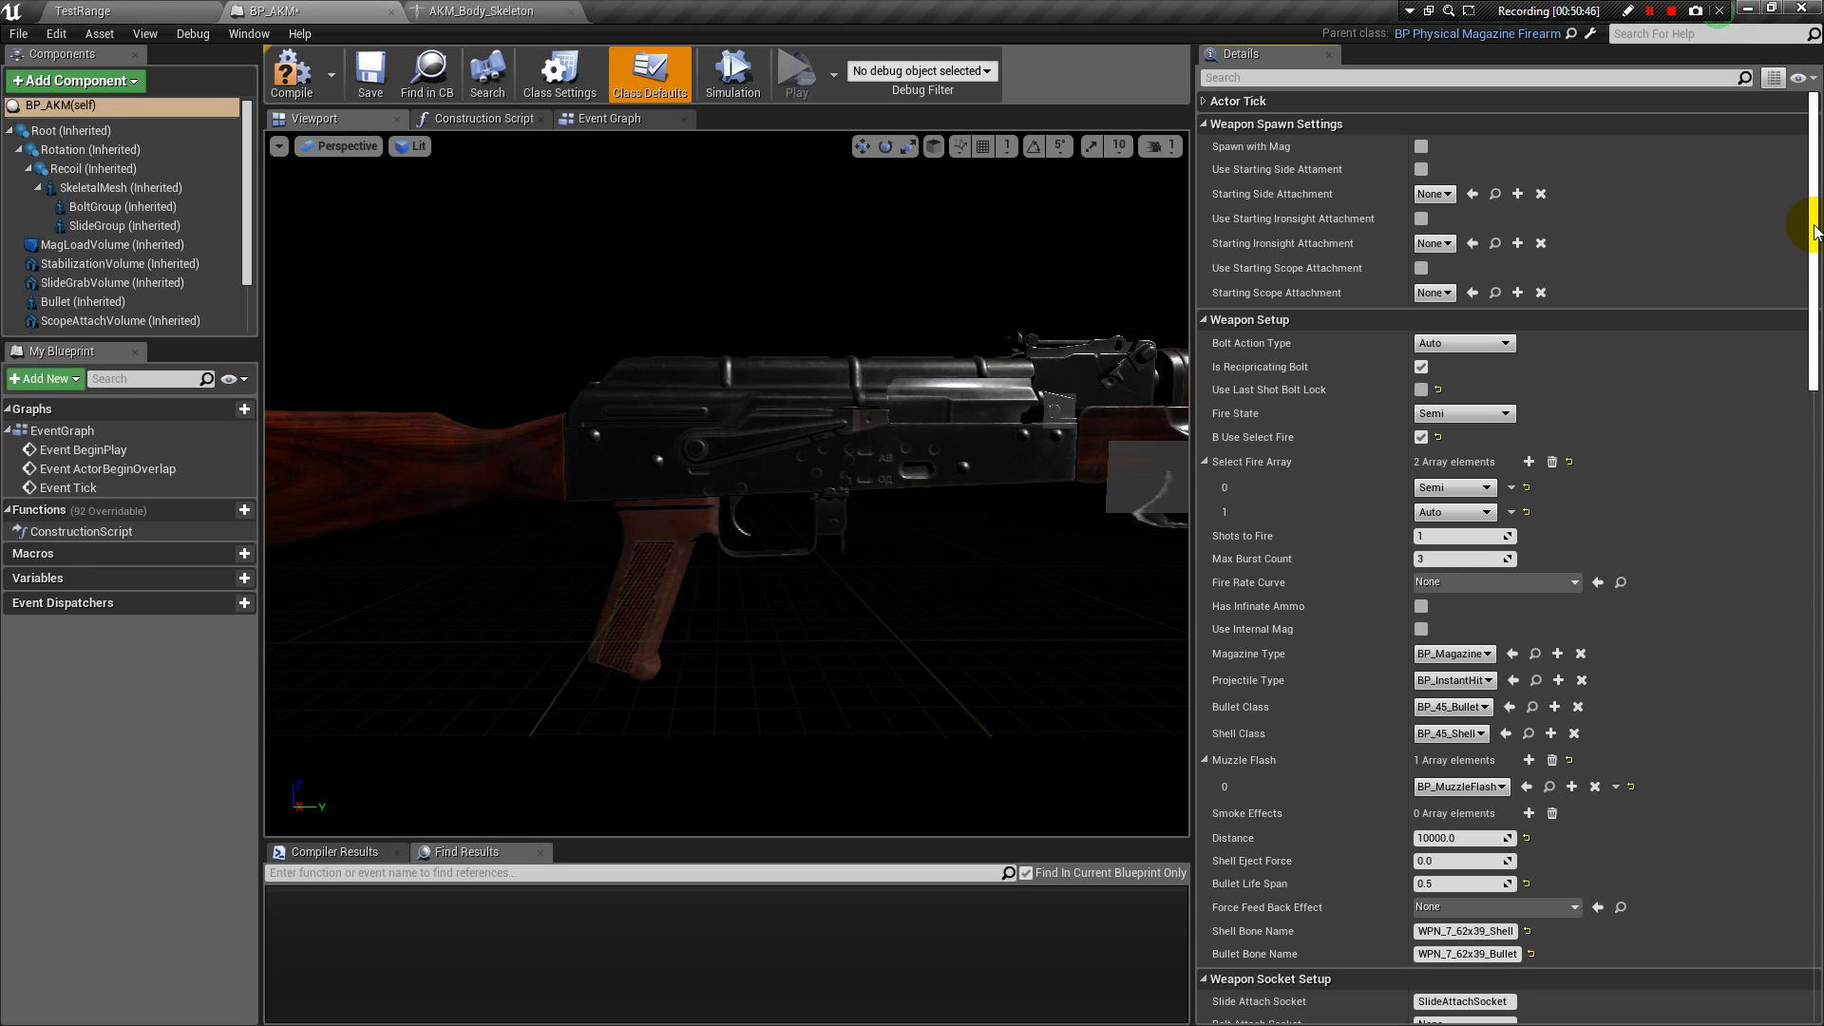
{"action": "mouse_move", "coordinate": [1814, 164]}
{"action": "left_mouse_down"}
{"action": "mouse_move", "coordinate": [1796, 815]}
{"action": "mouse_move", "coordinate": [1812, 143]}
{"action": "left_mouse_up"}
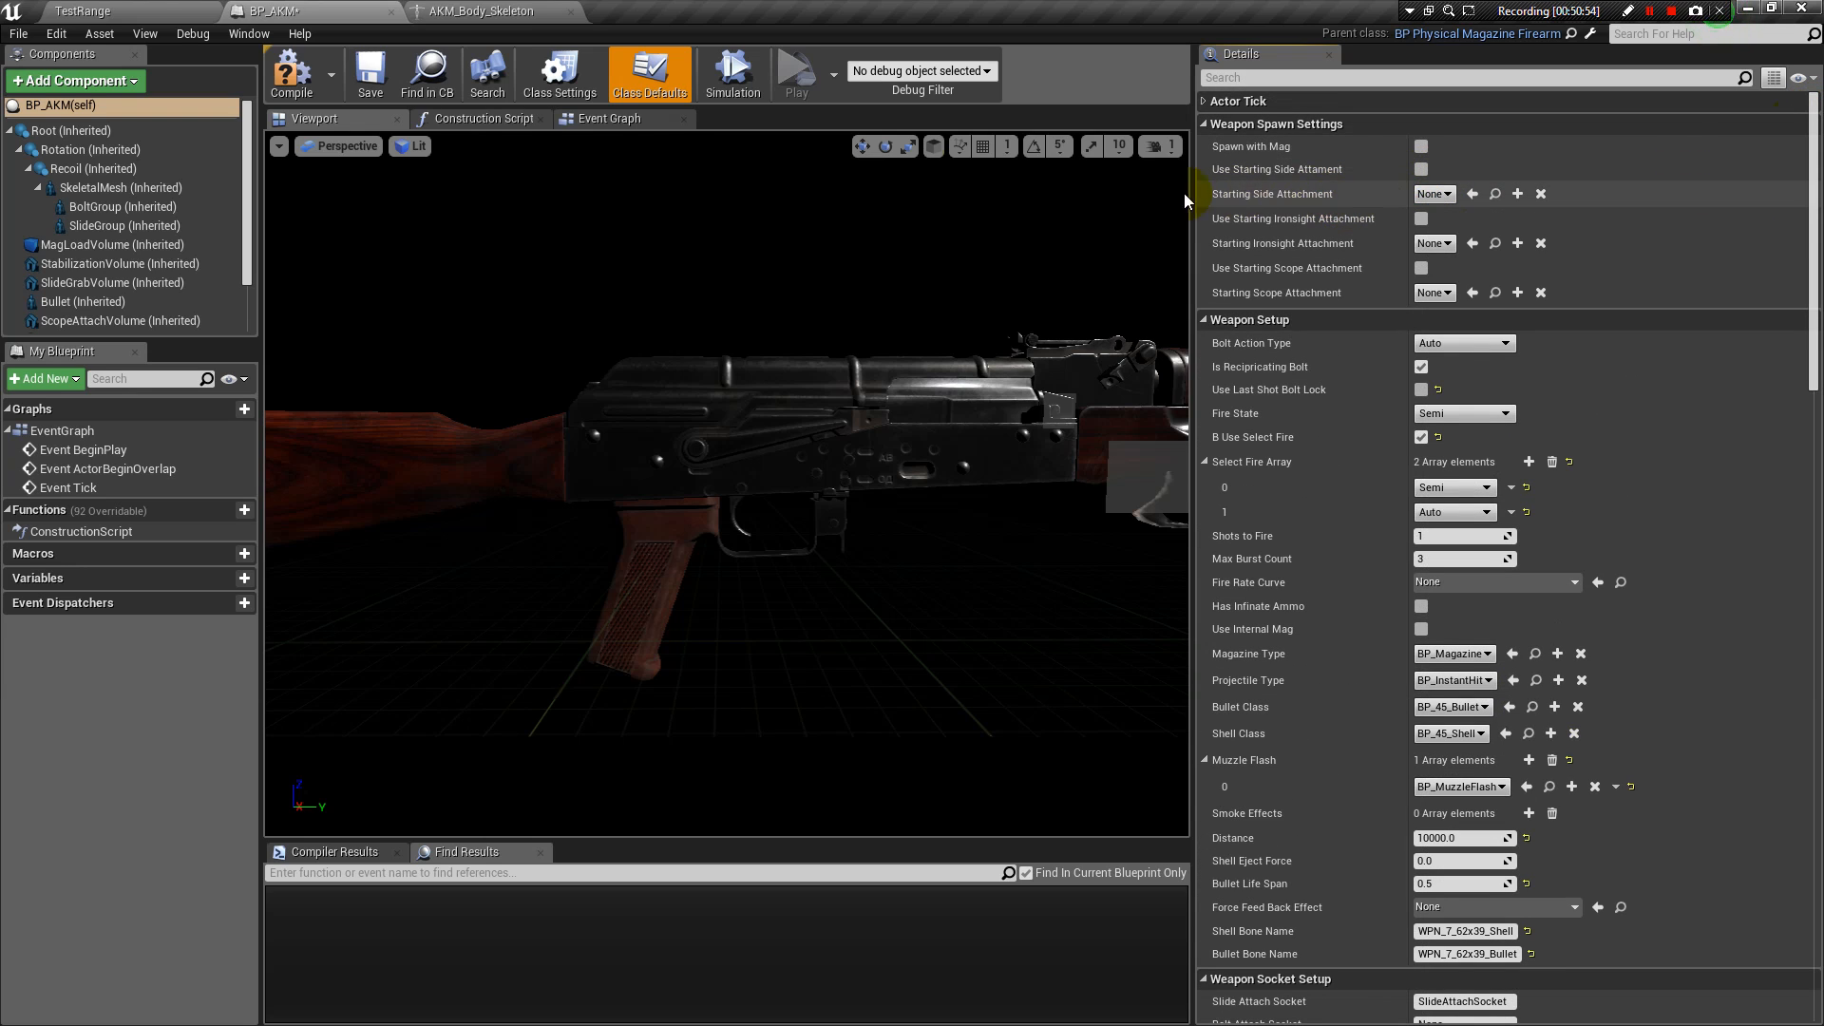
{"action": "left_click", "coordinate": [290, 84]}
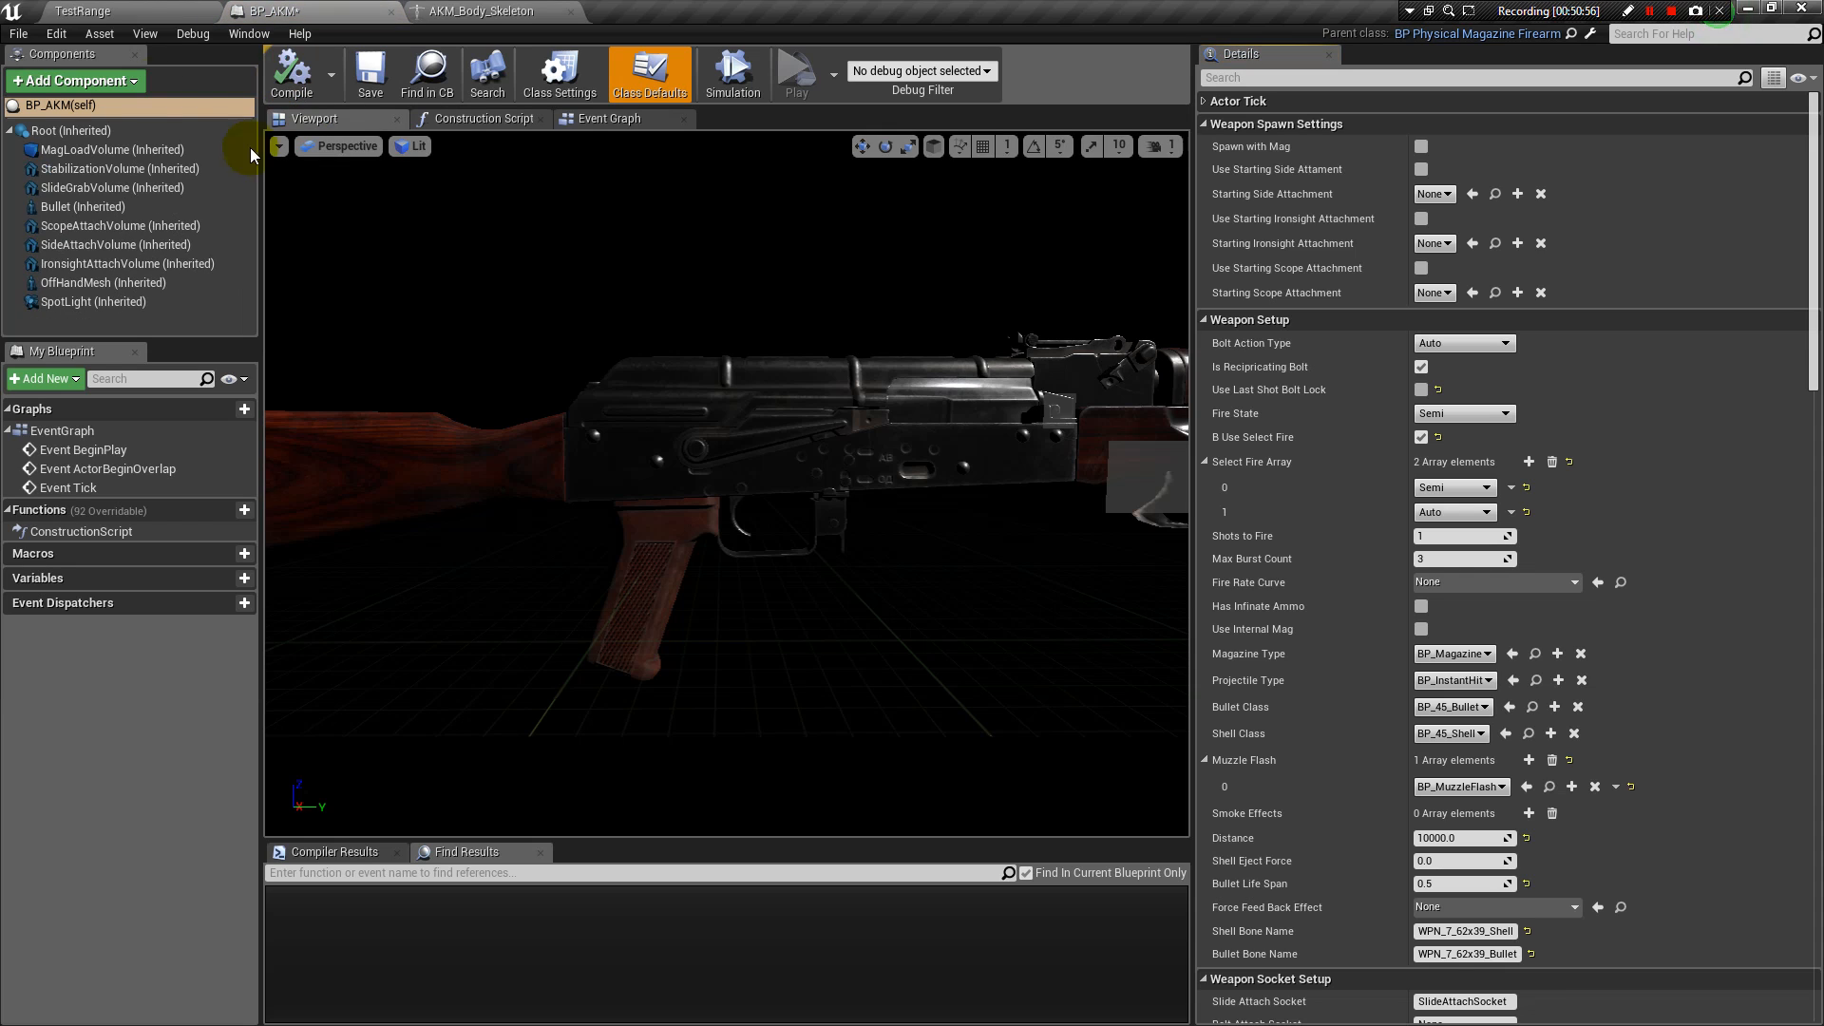
{"action": "left_click", "coordinate": [18, 33]}
{"action": "left_click", "coordinate": [64, 143]}
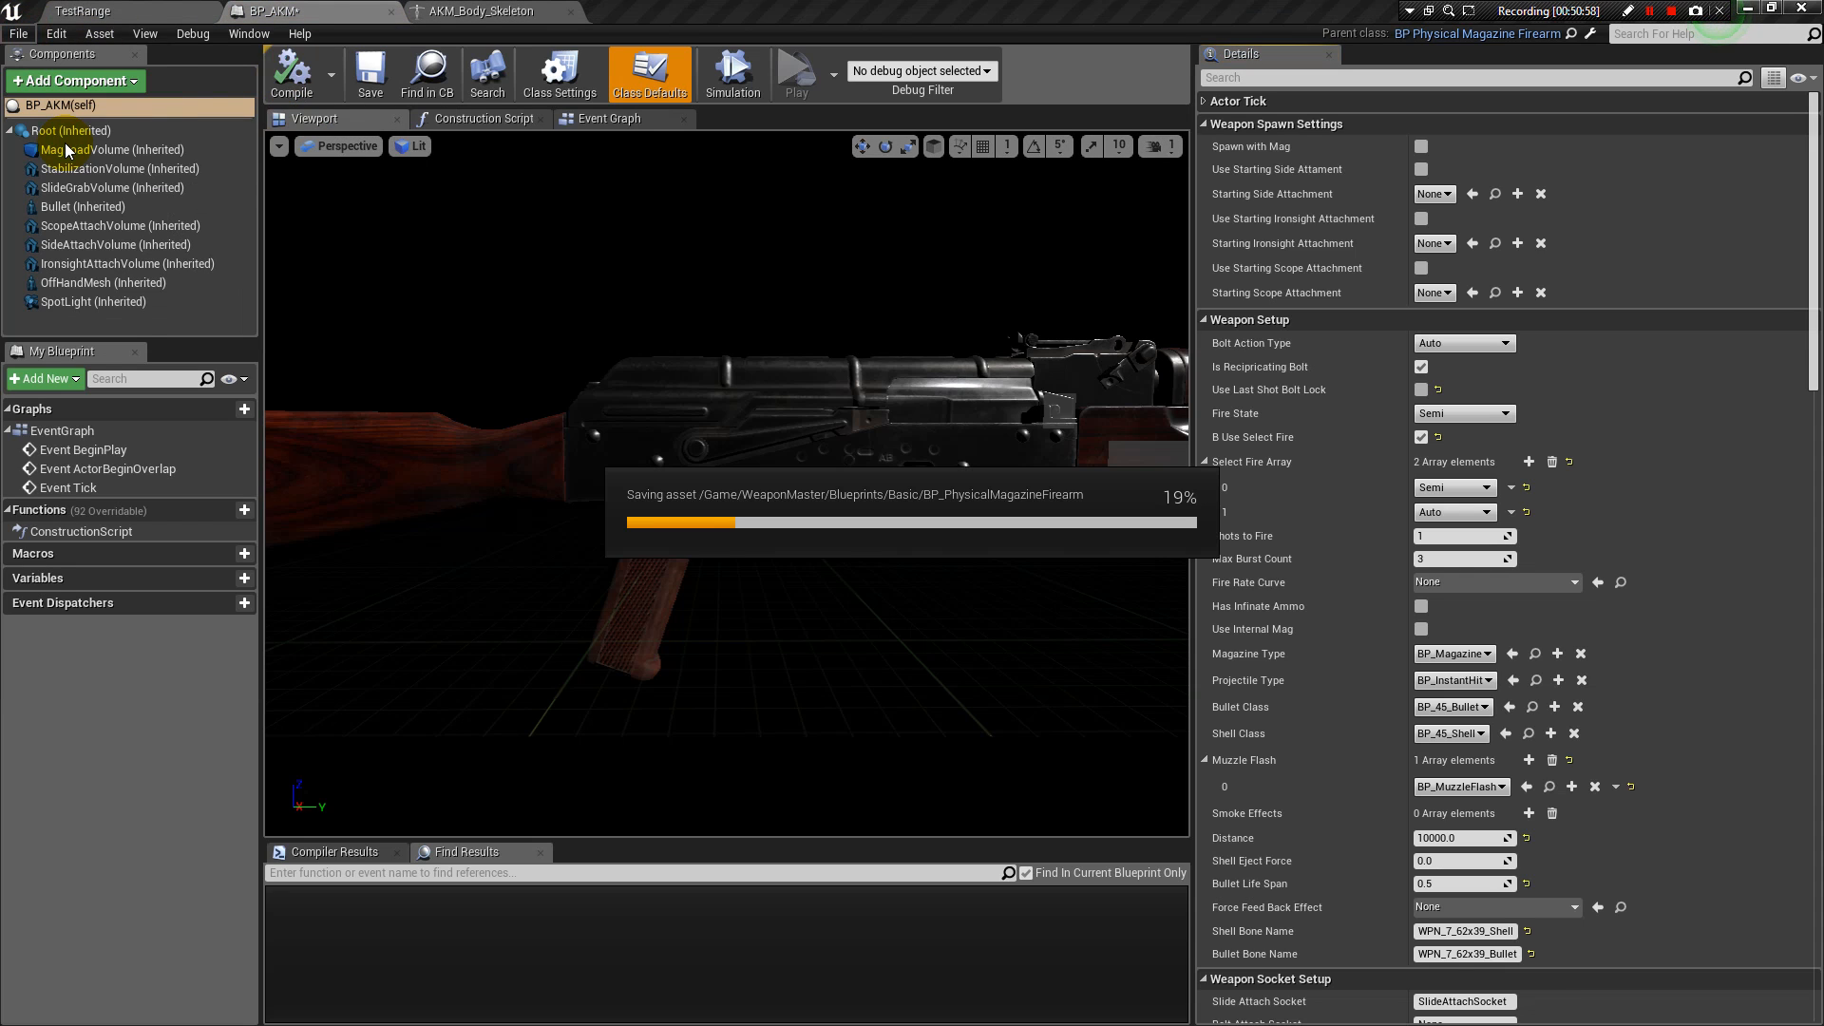